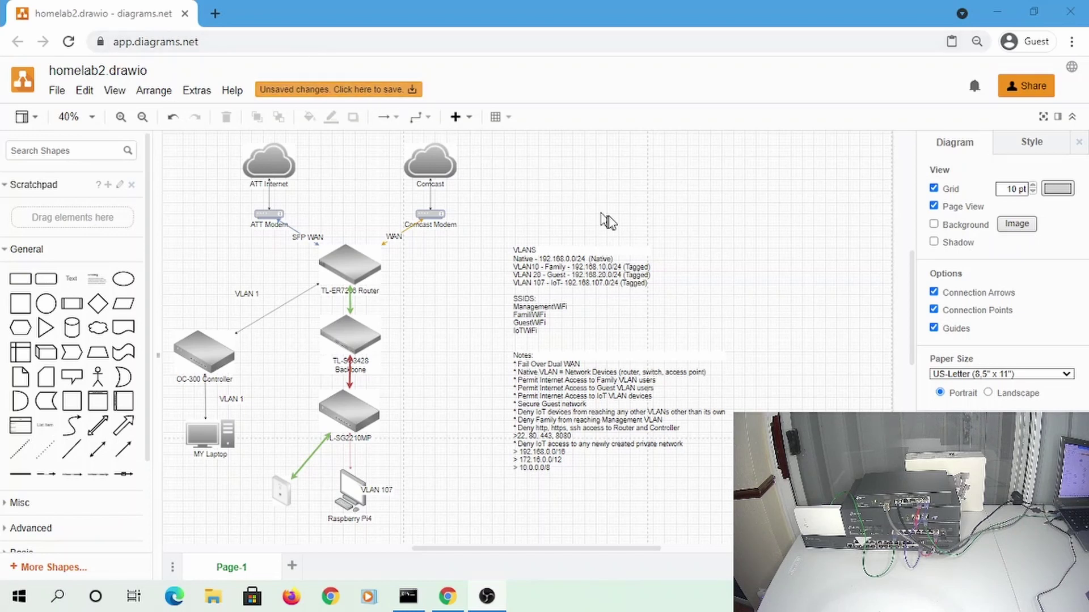
Survey the homelab2 diagram, inspecting the ATT Internet cloud and TL-SG2210MP switch
{"action": "mouse_move", "coordinate": [609, 218]}
{"action": "left_mouse_down"}
{"action": "mouse_move", "coordinate": [699, 223]}
{"action": "mouse_move", "coordinate": [657, 201]}
{"action": "mouse_move", "coordinate": [624, 224]}
{"action": "left_mouse_up"}
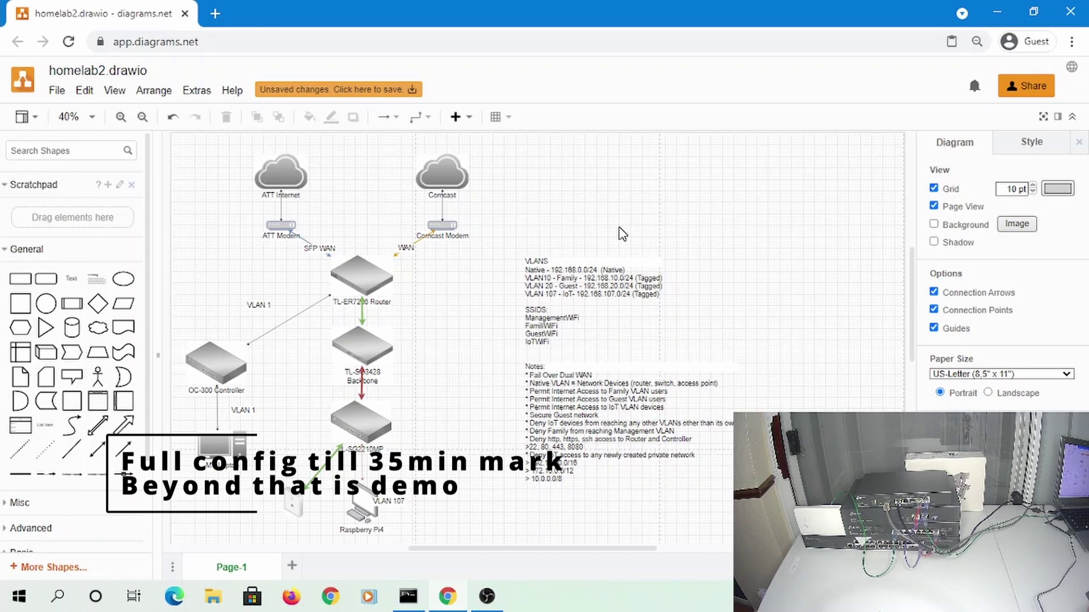
{"action": "left_click", "coordinate": [272, 189]}
{"action": "left_click", "coordinate": [500, 196]}
{"action": "scroll", "coordinate": [390, 295], "scroll_direction": "up", "scroll_amount": 2}
{"action": "scroll", "coordinate": [389, 293], "scroll_direction": "up", "scroll_amount": 3}
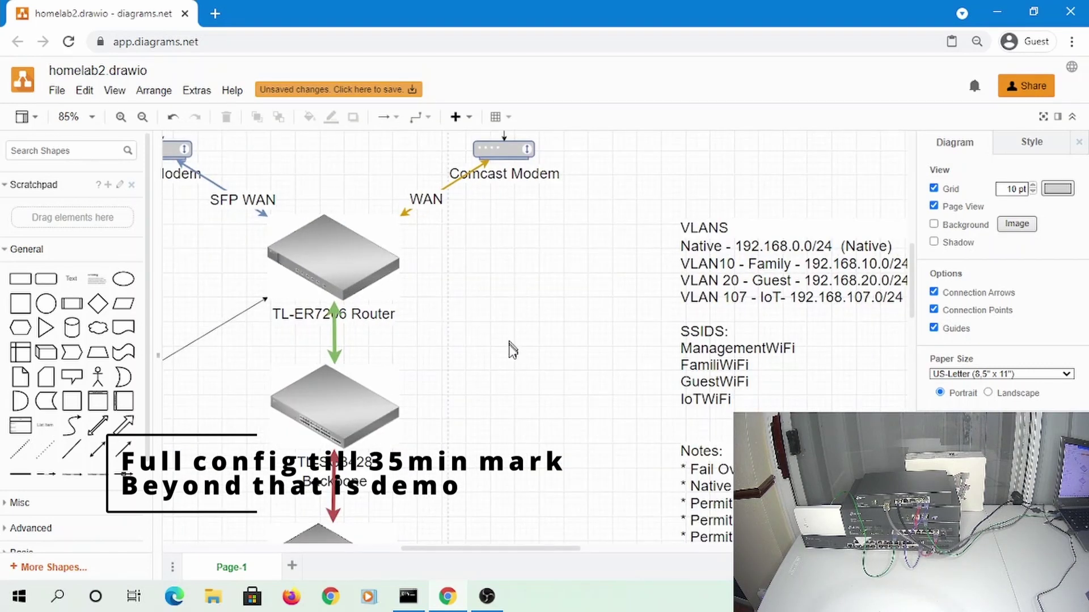
{"action": "left_click_drag", "start_coordinate": [510, 368], "coordinate": [561, 285]}
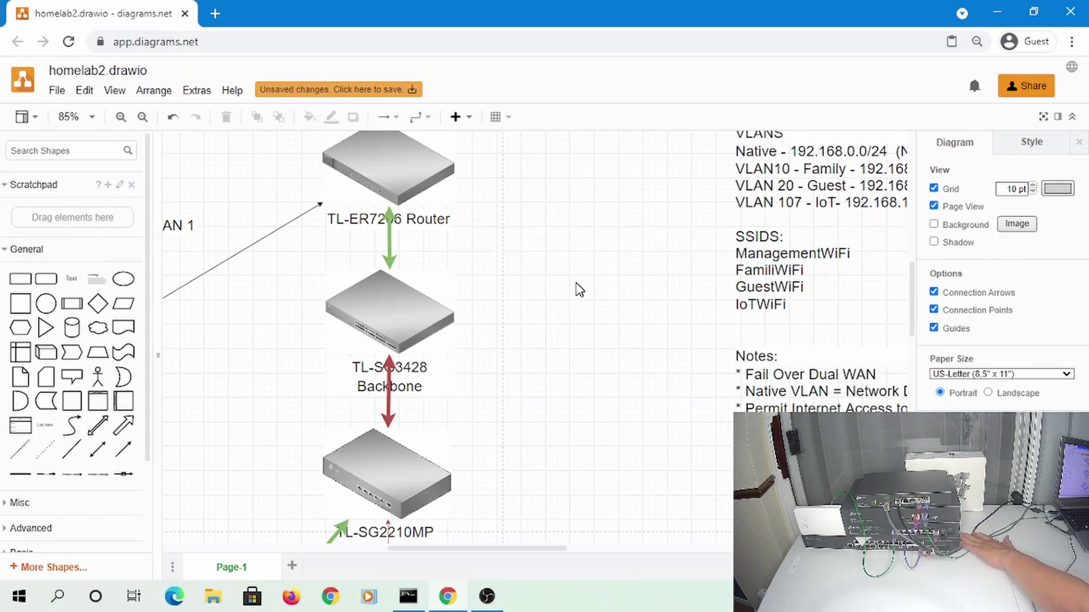
{"action": "left_click_drag", "start_coordinate": [550, 387], "coordinate": [554, 181]}
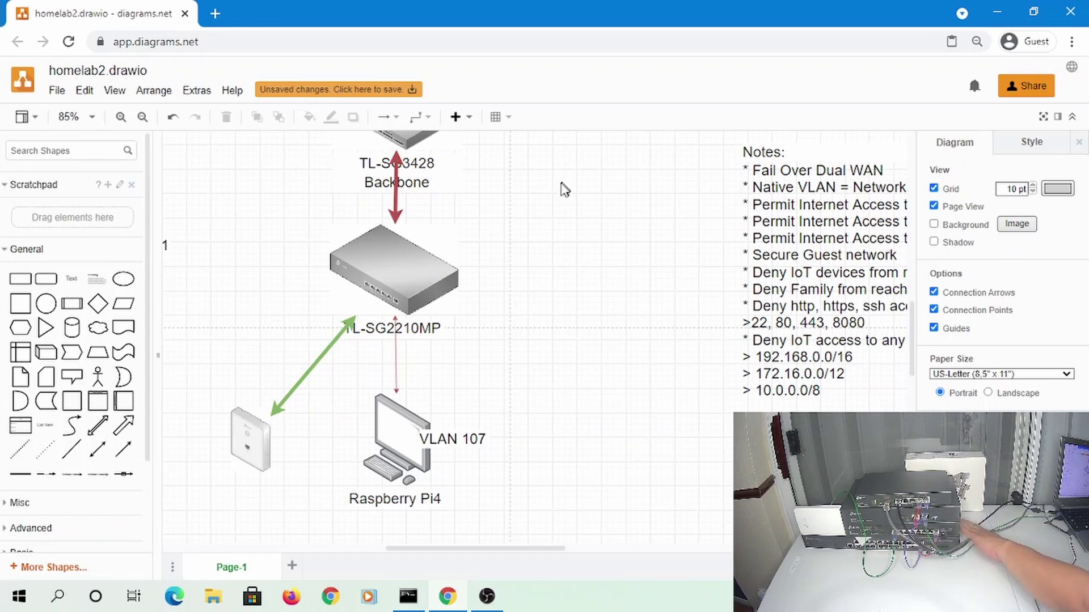
{"action": "left_click", "coordinate": [440, 294]}
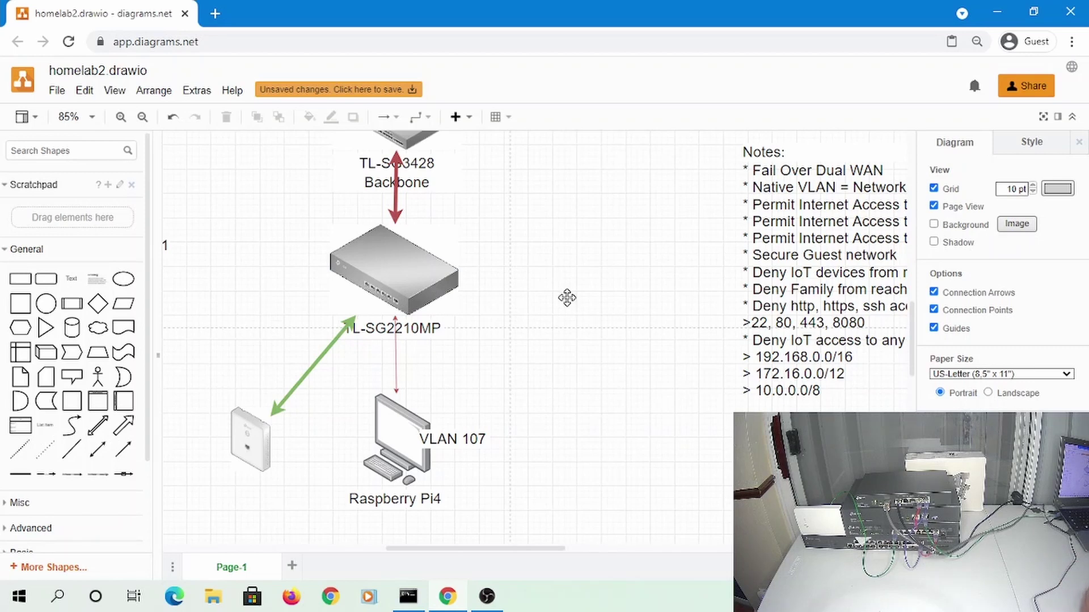
{"action": "scroll", "coordinate": [567, 297], "scroll_direction": "down", "scroll_amount": 1}
{"action": "scroll", "coordinate": [567, 297], "scroll_direction": "left", "scroll_amount": 1}
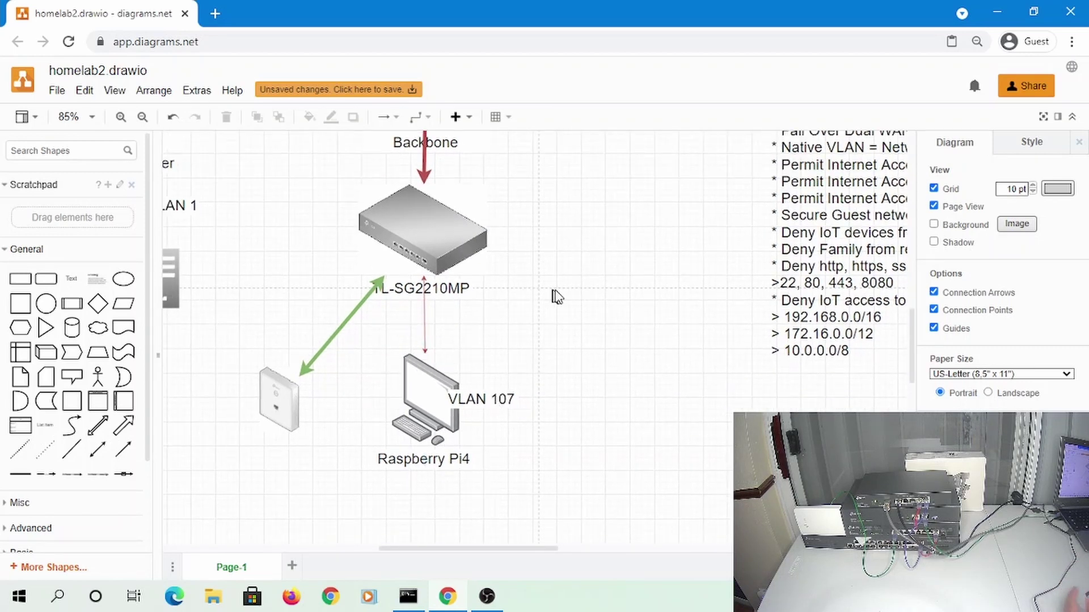
{"action": "left_click_drag", "start_coordinate": [556, 297], "coordinate": [639, 329]}
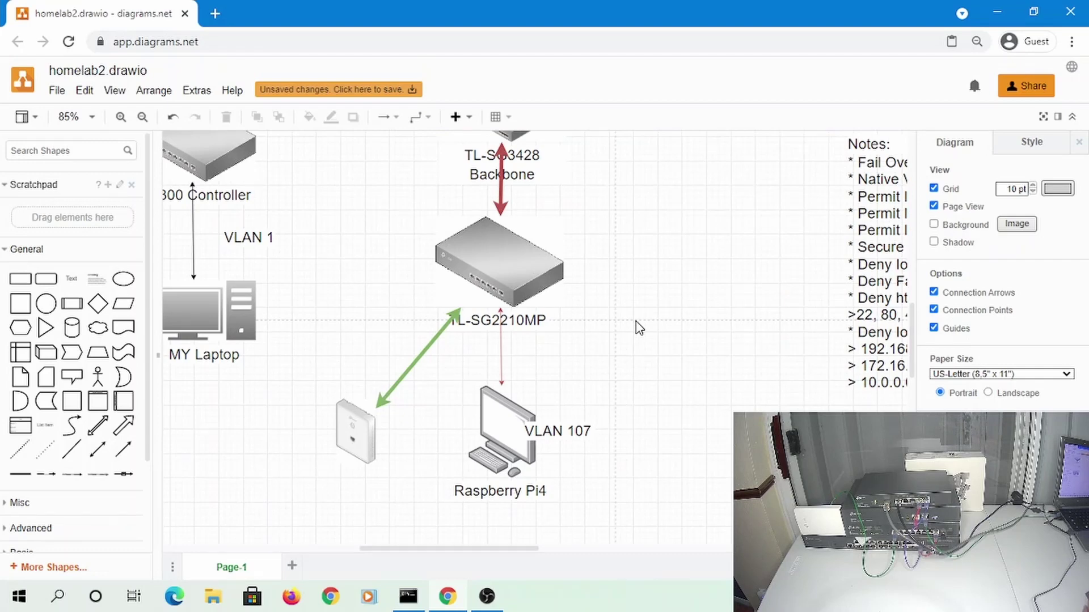
{"action": "scroll", "coordinate": [649, 308], "scroll_direction": "up", "scroll_amount": 3}
{"action": "scroll", "coordinate": [721, 384], "scroll_direction": "left", "scroll_amount": 4}
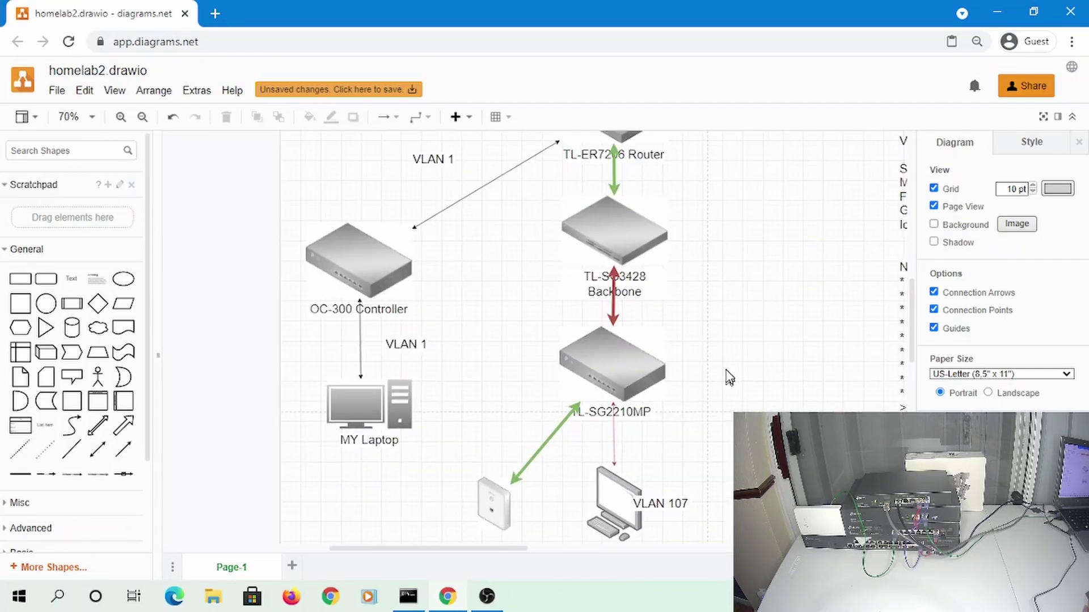
Bring the modems, router, VLAN notes and Notes text blocks into view and inspect them
{"action": "scroll", "coordinate": [730, 325], "scroll_direction": "down", "scroll_amount": 1}
{"action": "scroll", "coordinate": [716, 327], "scroll_direction": "down", "scroll_amount": 1}
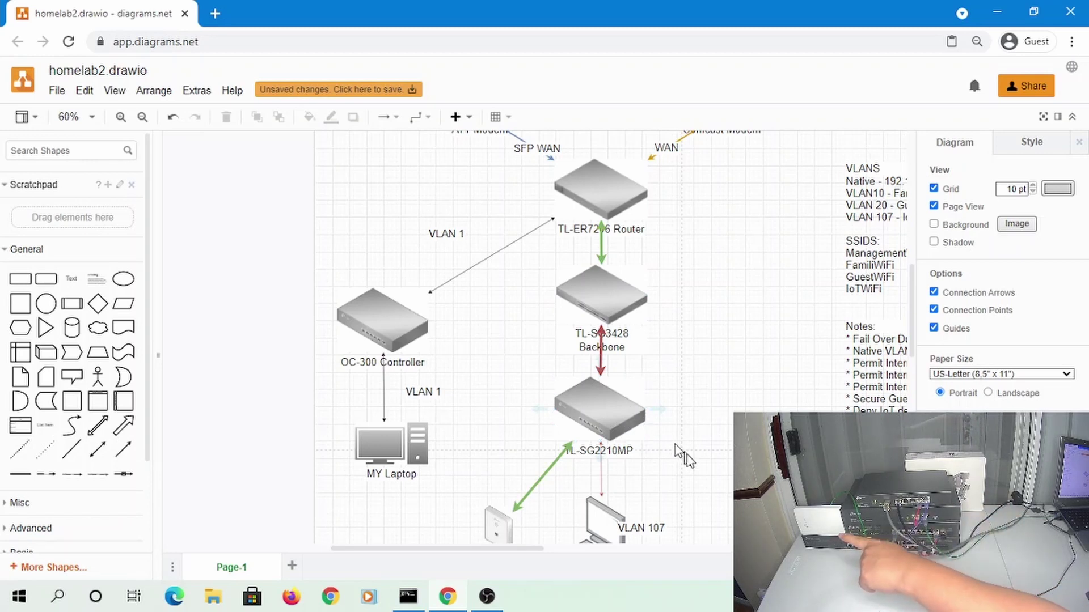
{"action": "scroll", "coordinate": [595, 431], "scroll_direction": "down", "scroll_amount": 4}
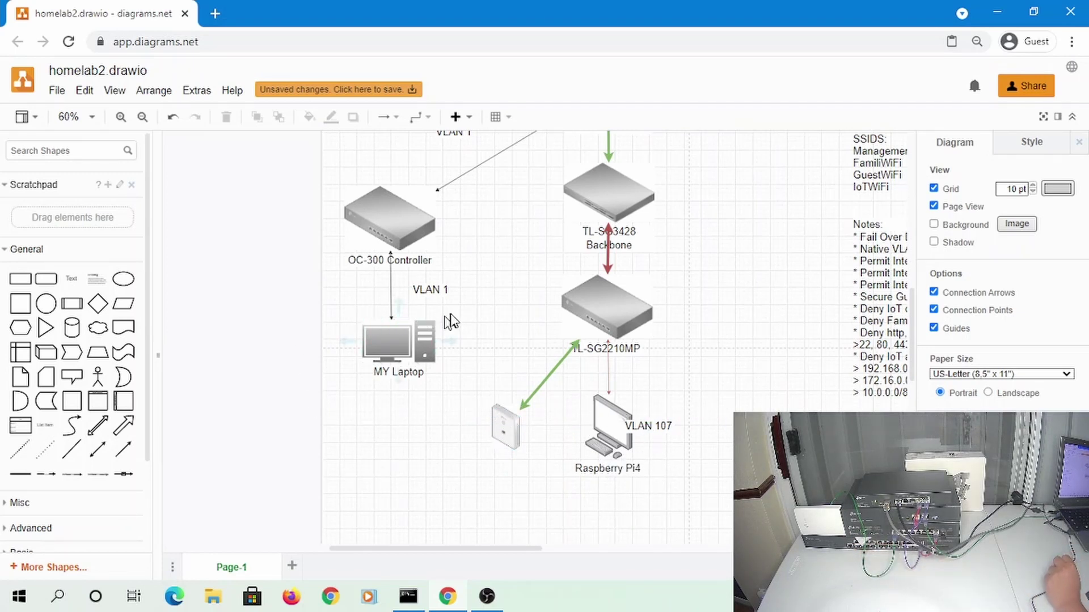
{"action": "scroll", "coordinate": [486, 239], "scroll_direction": "up", "scroll_amount": 2}
{"action": "left_click_drag", "start_coordinate": [486, 240], "coordinate": [464, 316]}
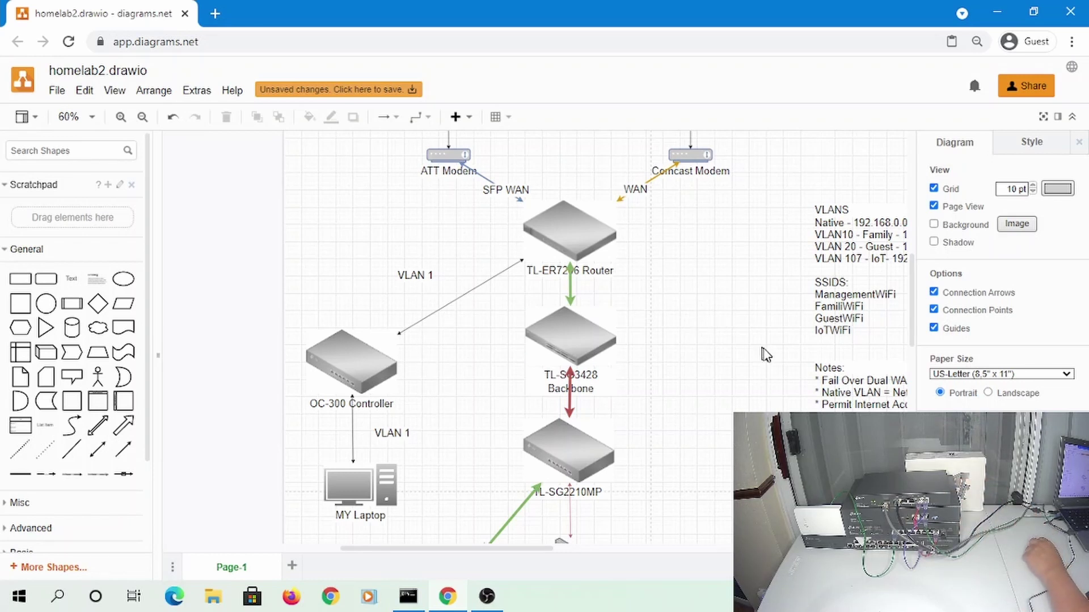
{"action": "left_click_drag", "start_coordinate": [730, 347], "coordinate": [323, 330]}
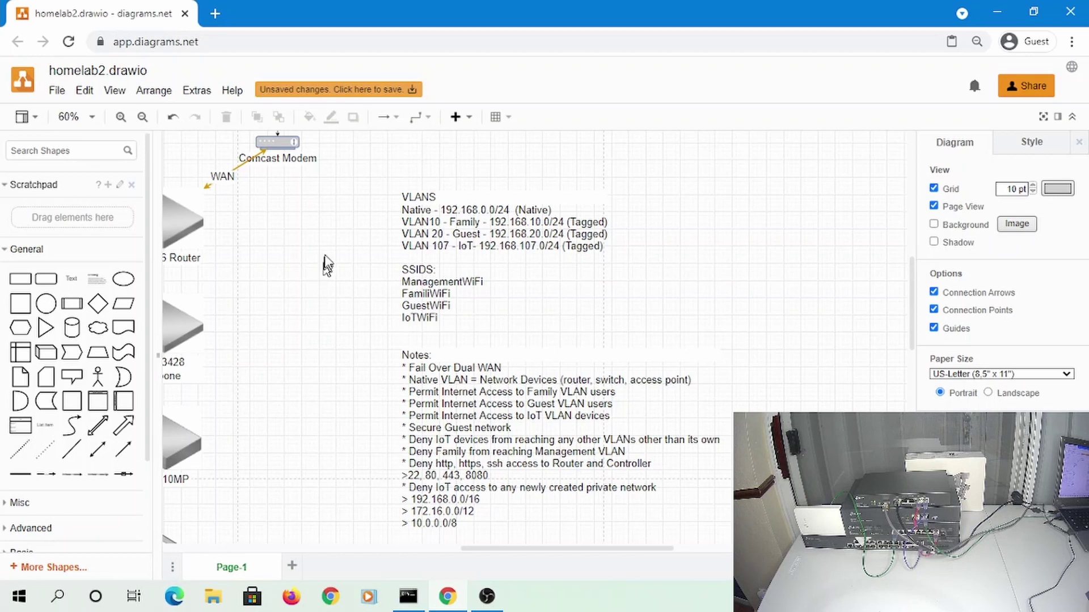
{"action": "left_click", "coordinate": [497, 213]}
{"action": "left_click", "coordinate": [355, 293]}
{"action": "left_click_drag", "start_coordinate": [564, 318], "coordinate": [482, 293]}
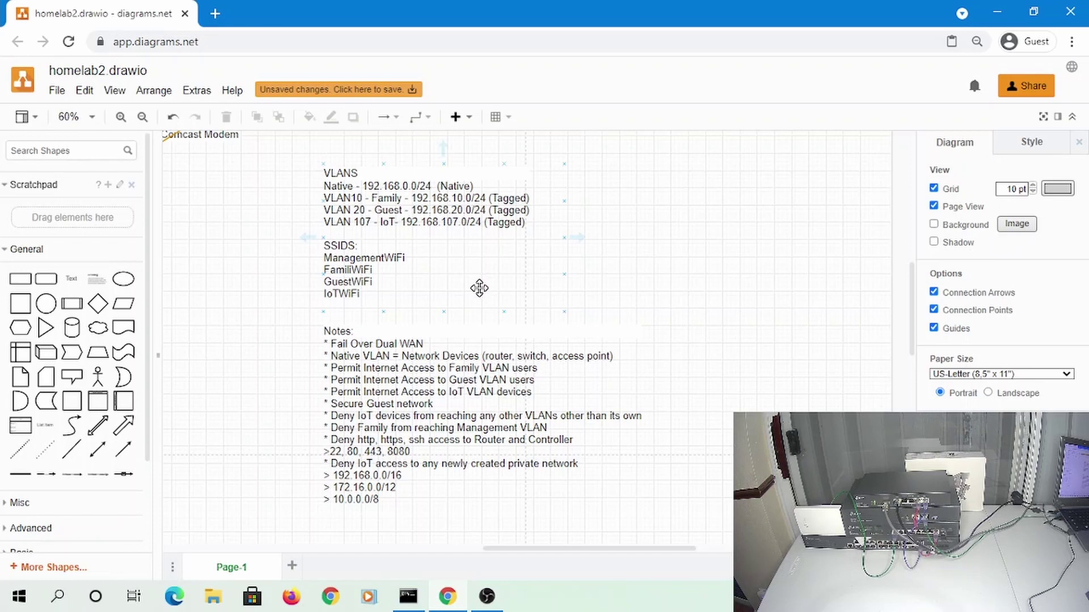
{"action": "left_click_drag", "start_coordinate": [485, 289], "coordinate": [345, 317]}
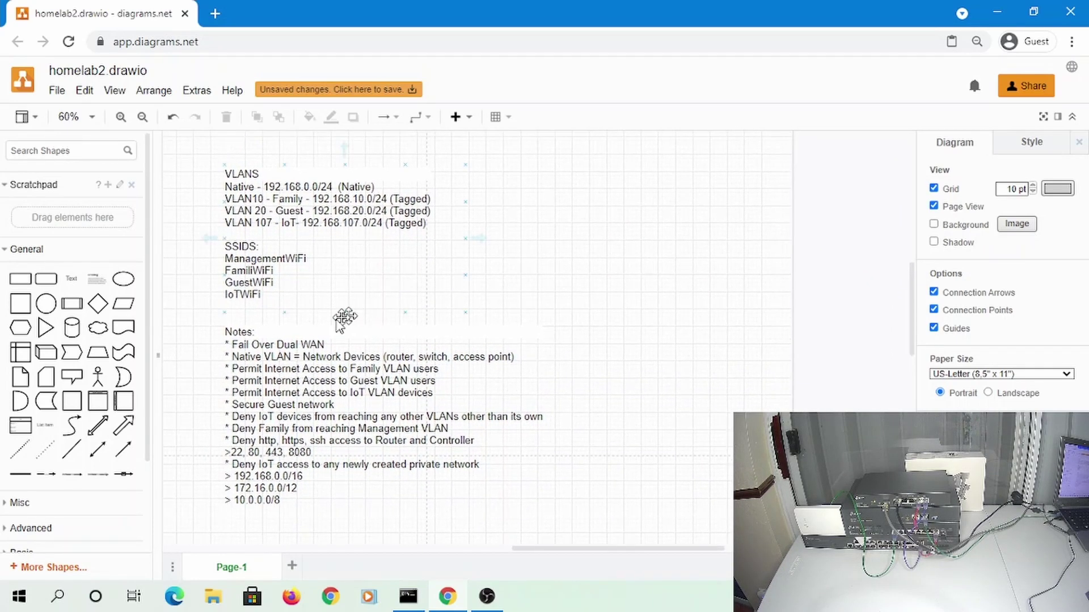
{"action": "left_click", "coordinate": [366, 344]}
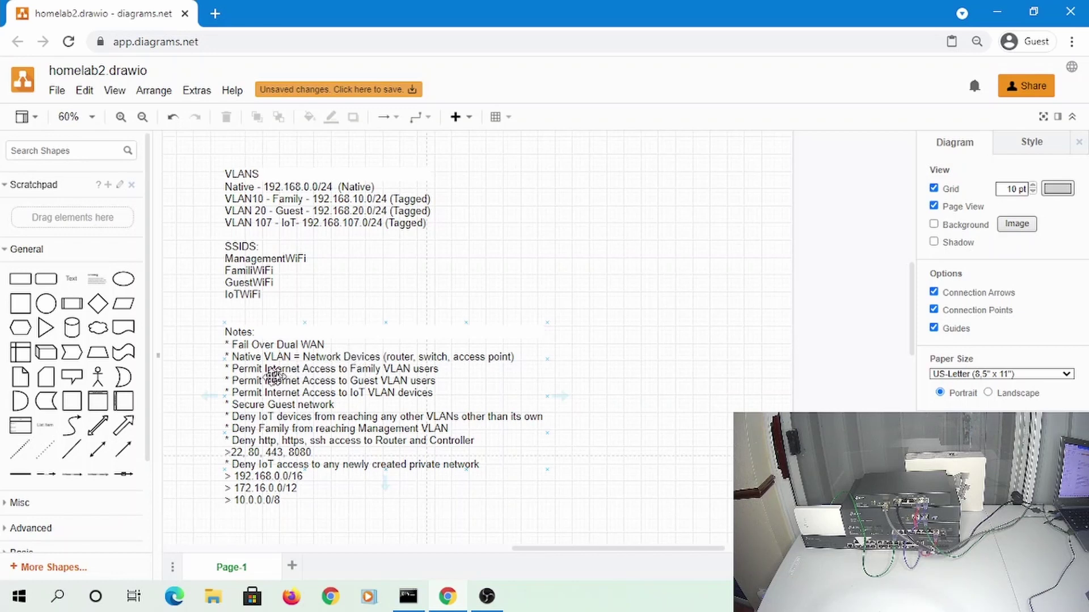
{"action": "left_click", "coordinate": [200, 380]}
Delete the 'Deny Family from reaching Management VLAN' line from the Notes text
{"action": "left_click", "coordinate": [389, 430]}
{"action": "triple_click", "coordinate": [391, 430]}
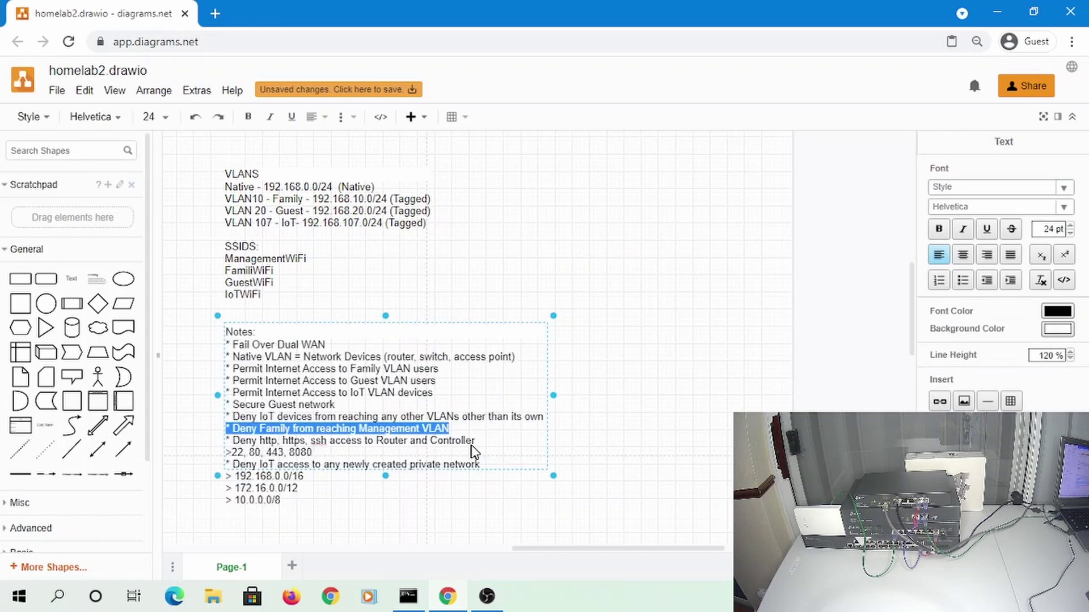
{"action": "left_click", "coordinate": [416, 441]}
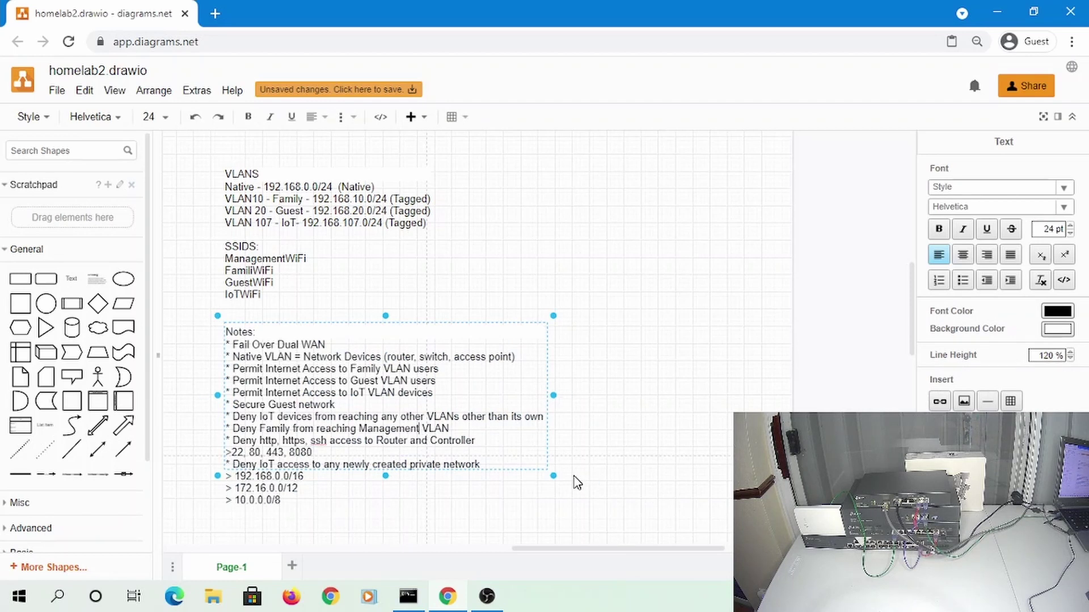
{"action": "key", "text": "shift+End"}
{"action": "key", "text": "Delete"}
{"action": "key", "text": "Delete"}
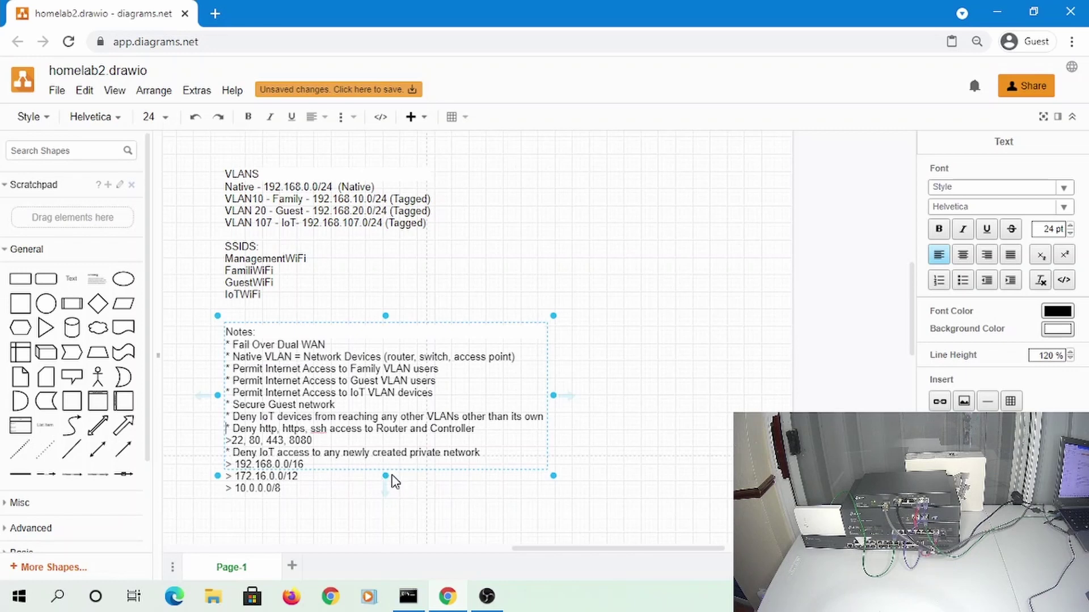
{"action": "left_click", "coordinate": [188, 397]}
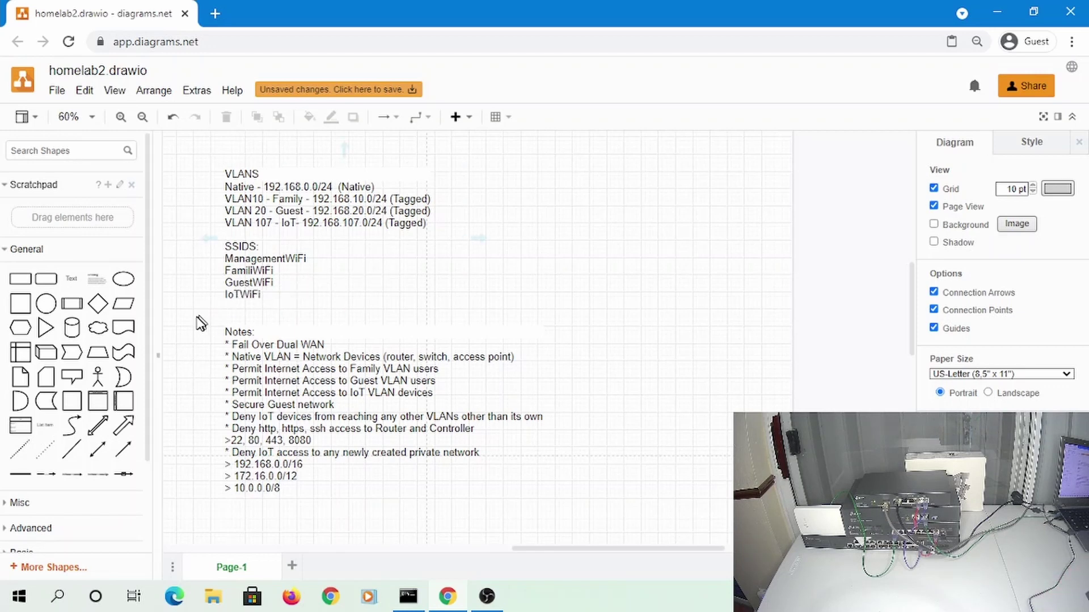
Pan back over the router and switch diagram to view the full updated Notes text
{"action": "left_click_drag", "start_coordinate": [192, 321], "coordinate": [586, 321]}
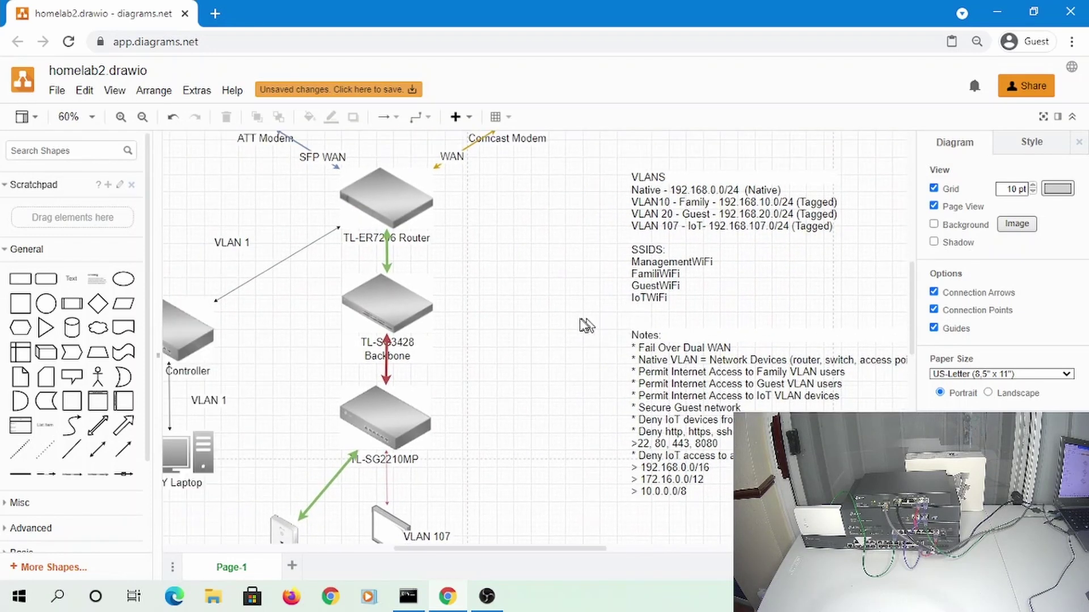
{"action": "scroll", "coordinate": [523, 320], "scroll_direction": "down", "scroll_amount": 1}
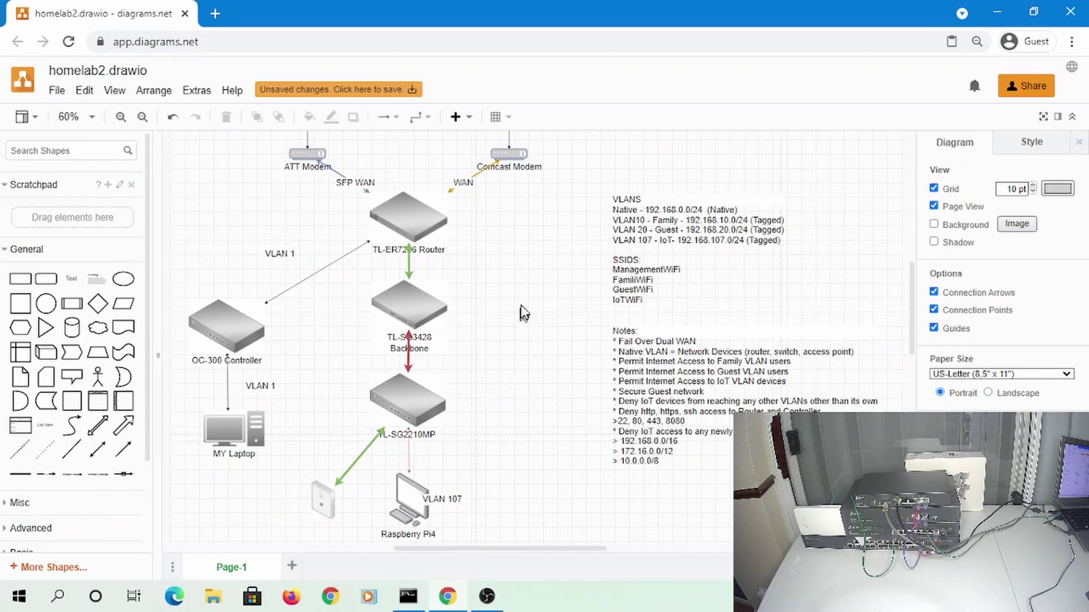
{"action": "scroll", "coordinate": [519, 297], "scroll_direction": "down", "scroll_amount": 1}
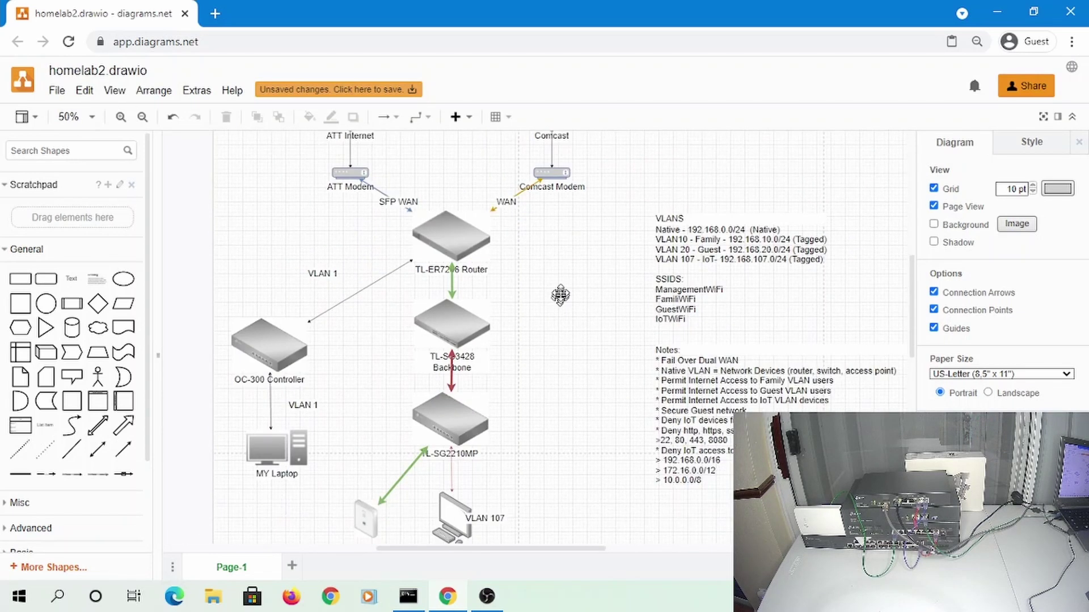
{"action": "left_click_drag", "start_coordinate": [560, 295], "coordinate": [477, 236]}
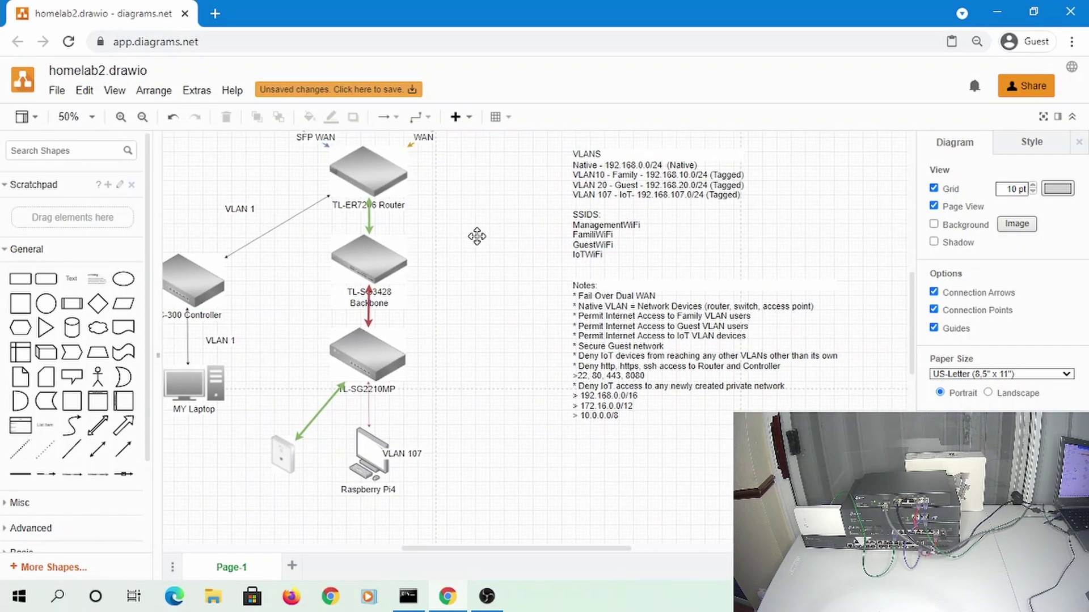
{"action": "mouse_move", "coordinate": [439, 596]}
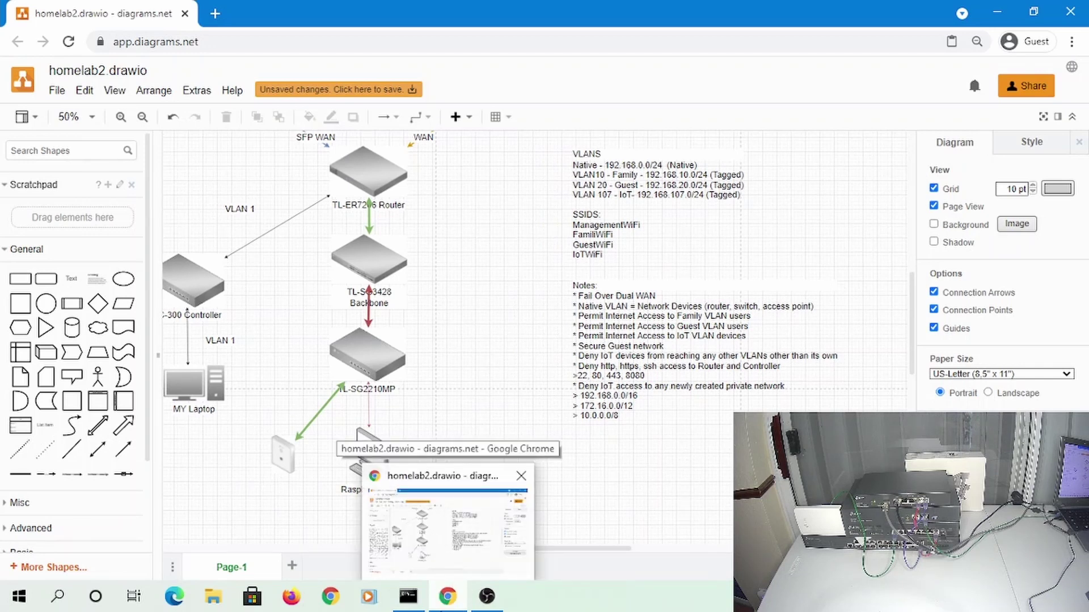
Load 192.168.0.151 in a new tab past the certificate warning, glancing at the ping window
{"action": "left_click", "coordinate": [214, 14]}
{"action": "type", "text": "1"}
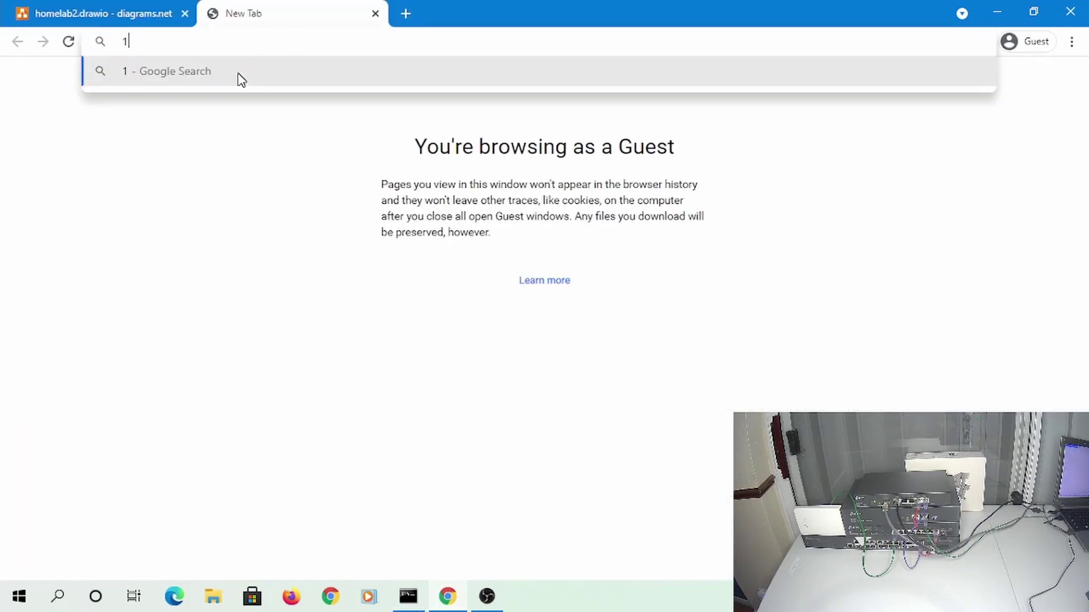
{"action": "type", "text": "92.168.0.151"}
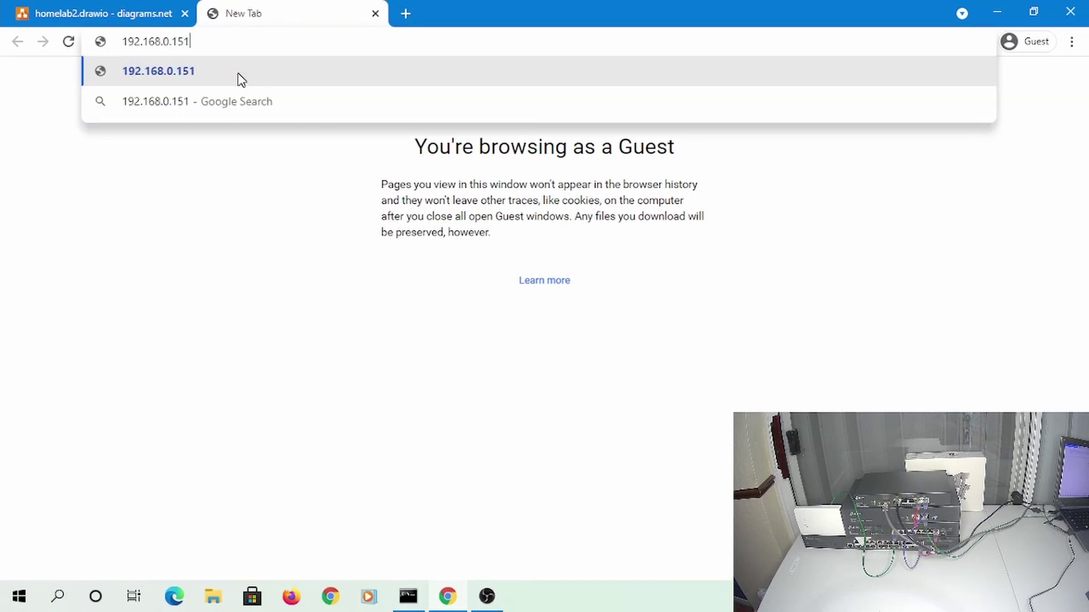
{"action": "key", "text": "Return"}
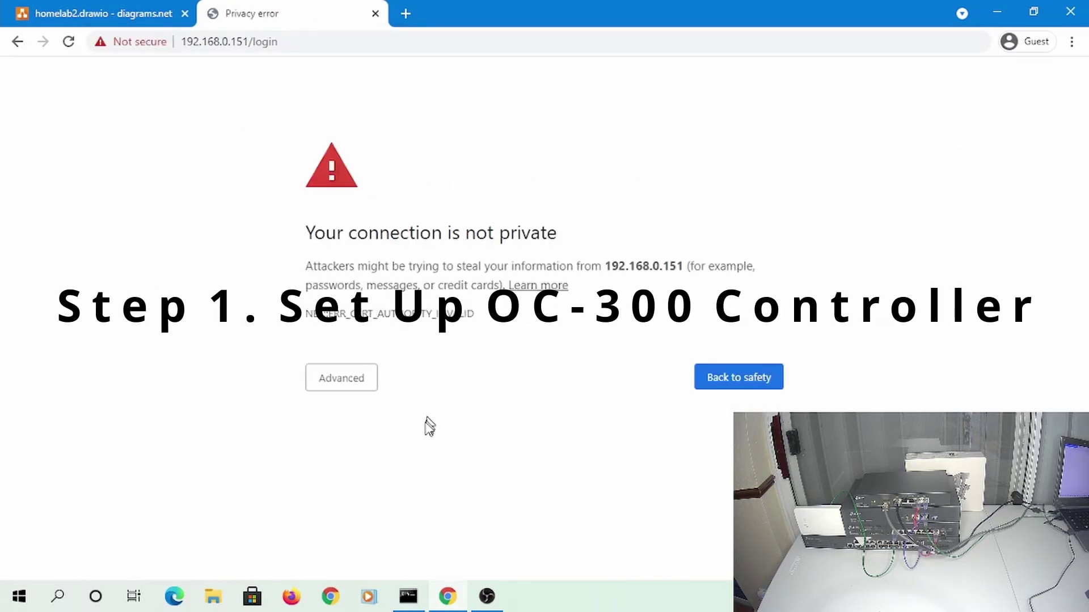
{"action": "left_click", "coordinate": [341, 378]}
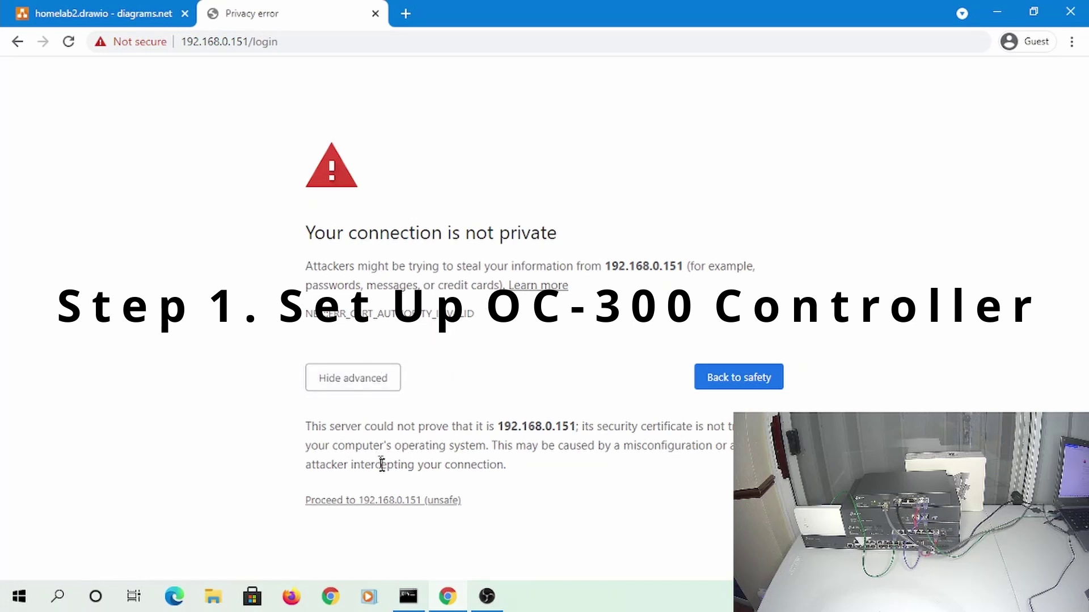
{"action": "left_click", "coordinate": [381, 501]}
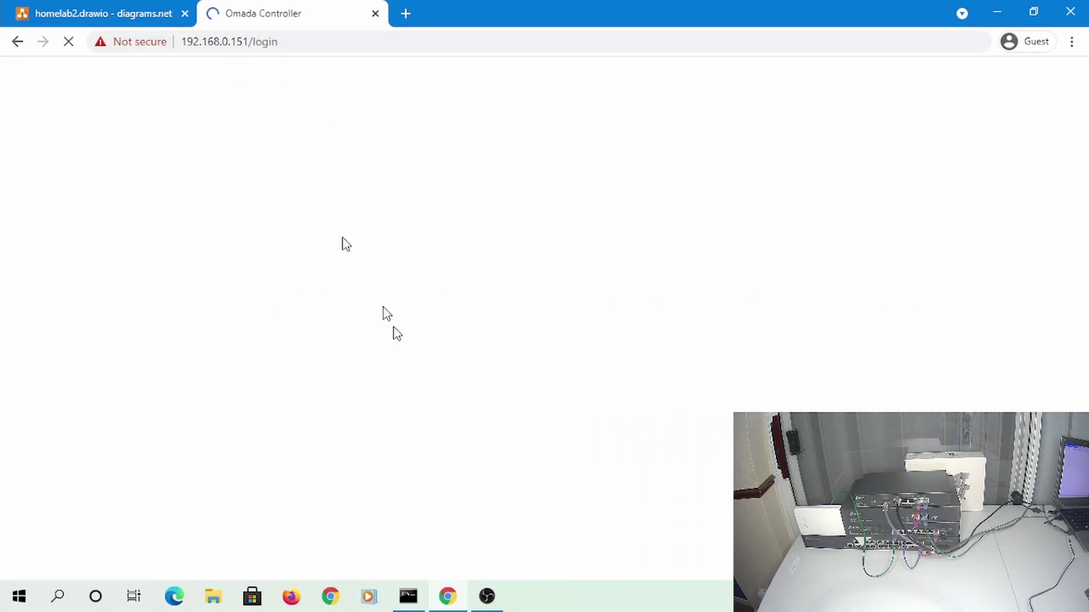
{"action": "left_click", "coordinate": [408, 596]}
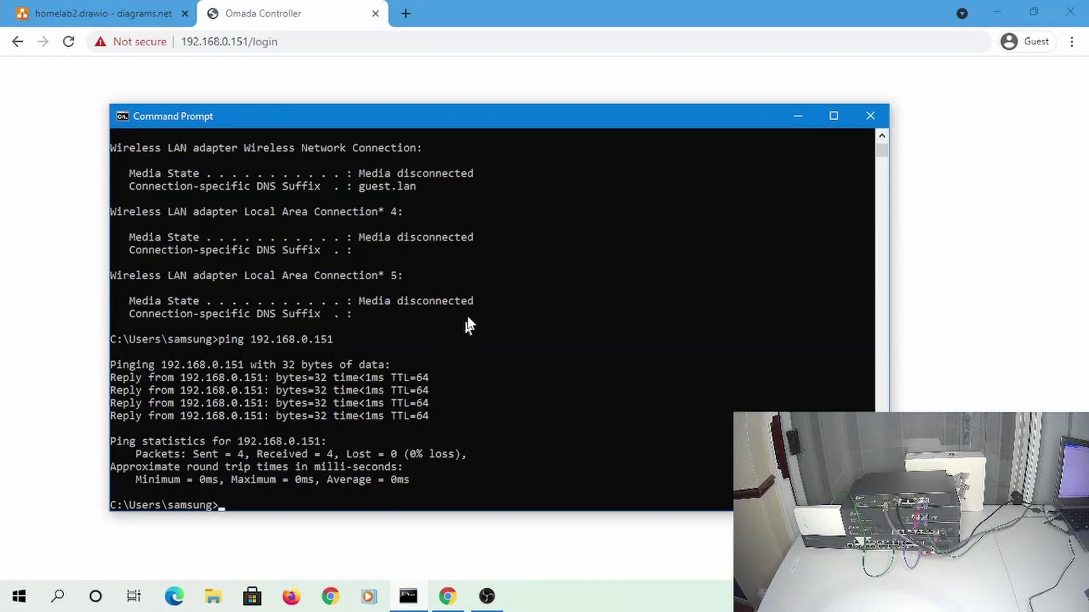
{"action": "left_click", "coordinate": [80, 85]}
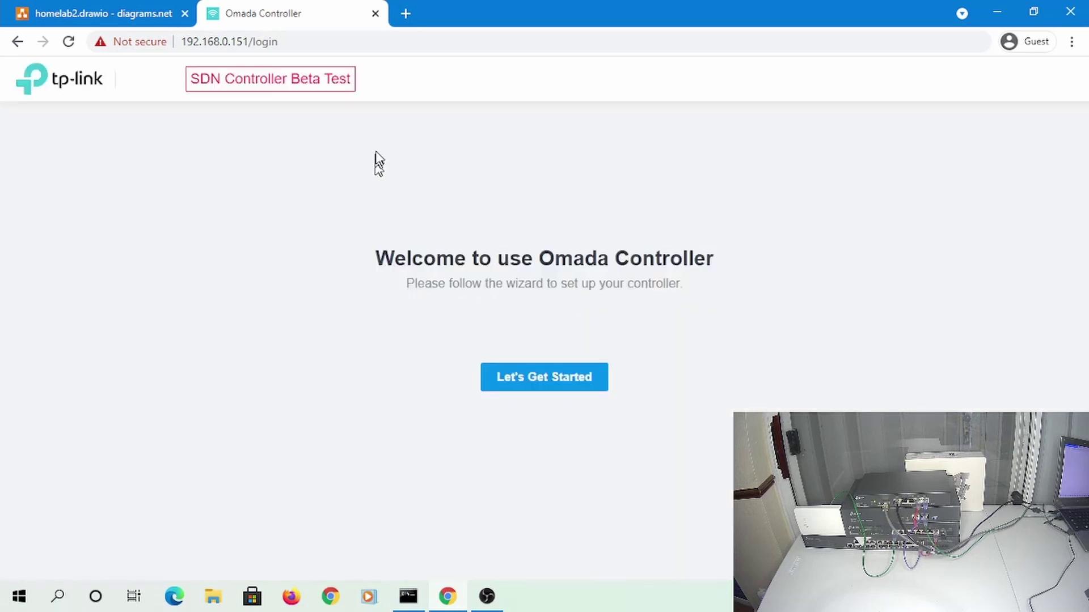
Start the setup wizard and name the controller OC300_CONTROLLER
{"action": "left_click", "coordinate": [553, 383]}
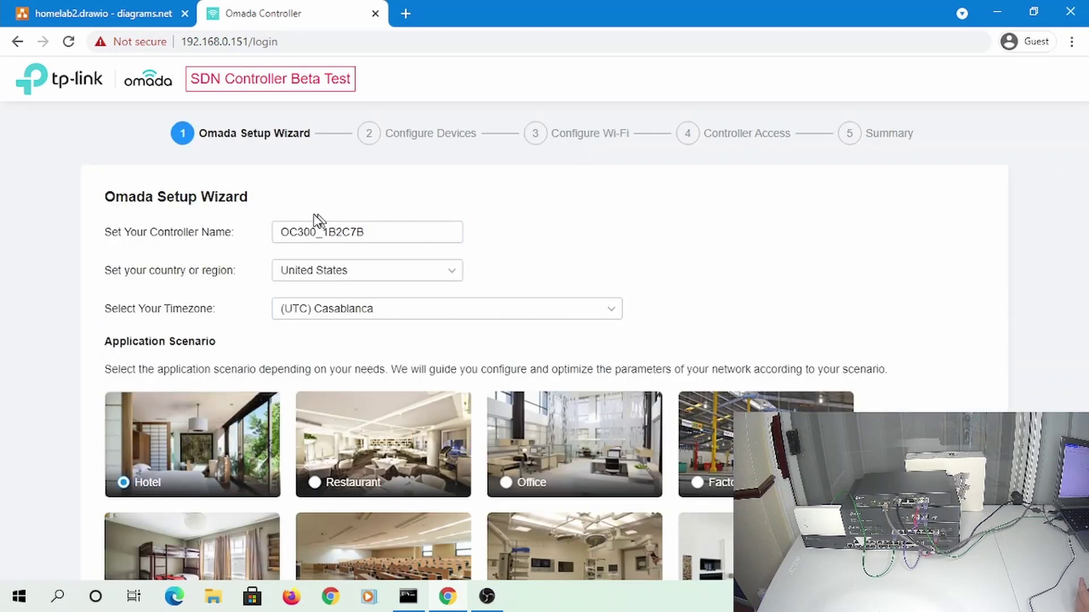
{"action": "left_click", "coordinate": [420, 240]}
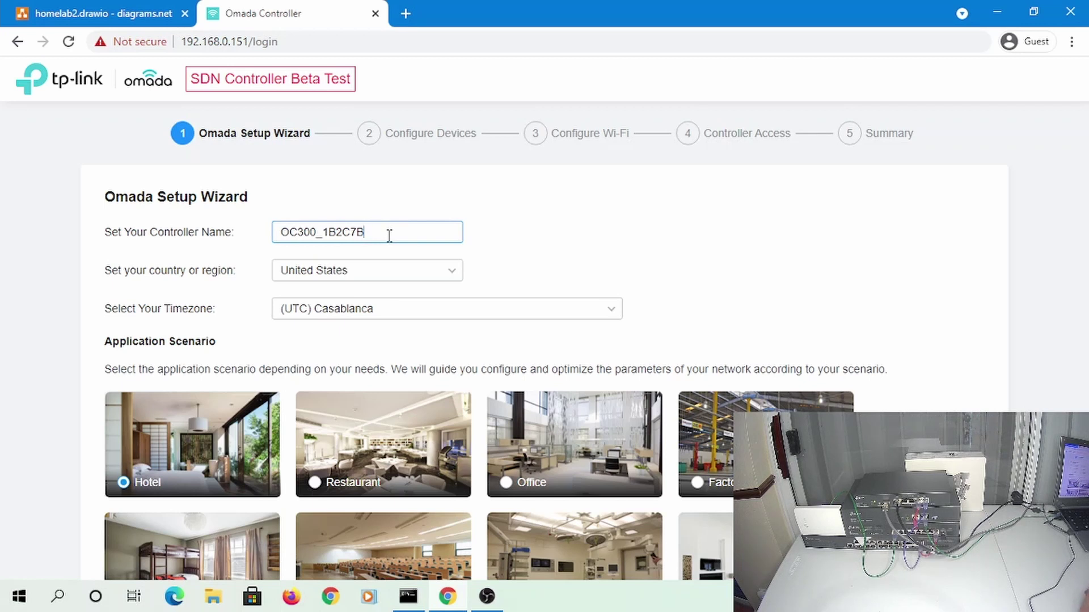
{"action": "key", "text": "BackSpace"}
{"action": "key", "text": "BackSpace"}
{"action": "key", "text": "BackSpace"}
{"action": "key", "text": "BackSpace"}
{"action": "key", "text": "BackSpace"}
{"action": "key", "text": "BackSpace"}
{"action": "type", "text": "CPO"}
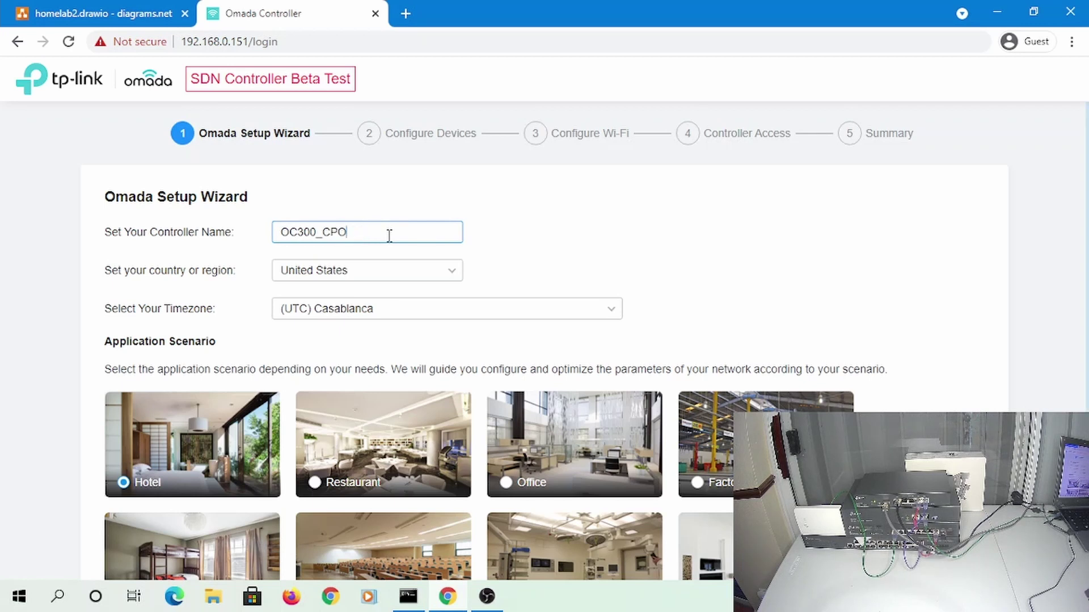
{"action": "key", "text": "BackSpace"}
{"action": "key", "text": "BackSpace"}
{"action": "type", "text": "ONTROLLER"}
Set the timezone to (UTC-05:00) Eastern Time (US & Canada)
{"action": "left_click", "coordinate": [517, 314]}
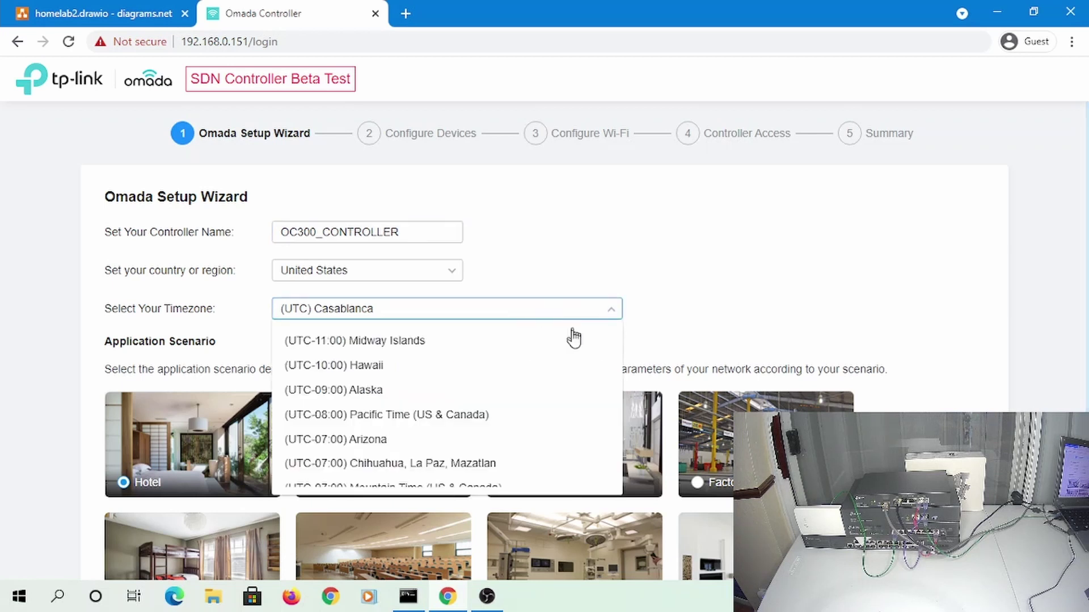
{"action": "scroll", "coordinate": [545, 367], "scroll_direction": "down", "scroll_amount": 5}
{"action": "scroll", "coordinate": [539, 370], "scroll_direction": "down", "scroll_amount": 3}
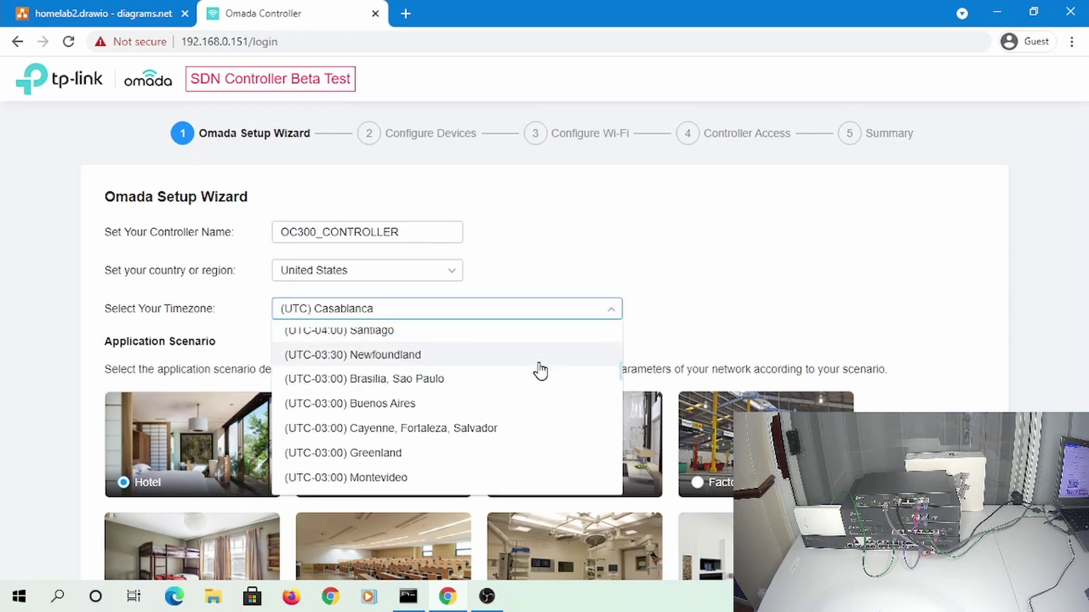
{"action": "scroll", "coordinate": [539, 370], "scroll_direction": "up", "scroll_amount": 3}
{"action": "scroll", "coordinate": [539, 371], "scroll_direction": "down", "scroll_amount": 3}
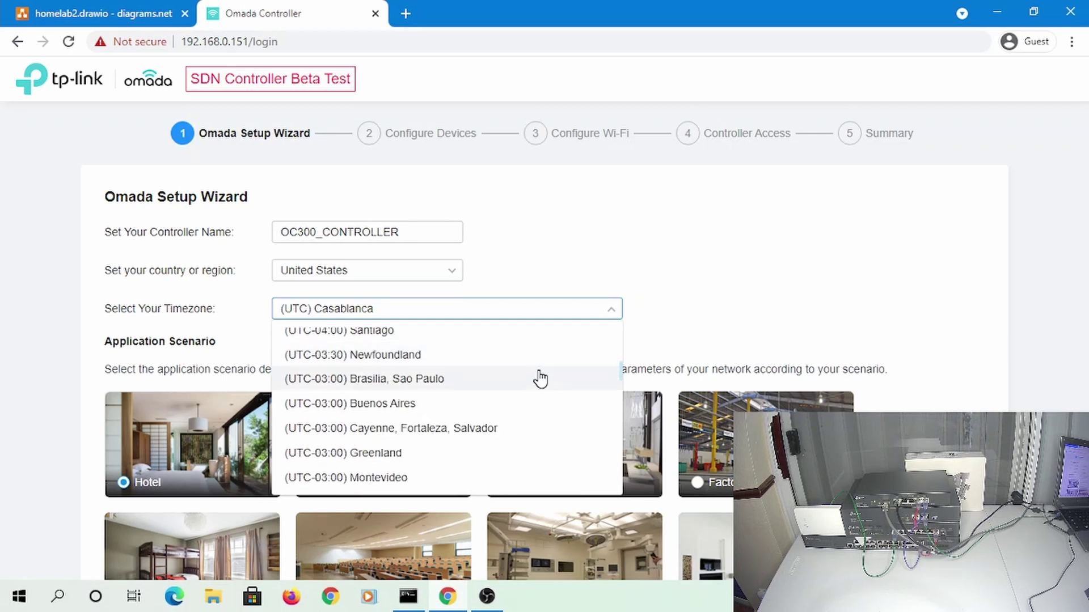
{"action": "scroll", "coordinate": [530, 378], "scroll_direction": "down", "scroll_amount": 4}
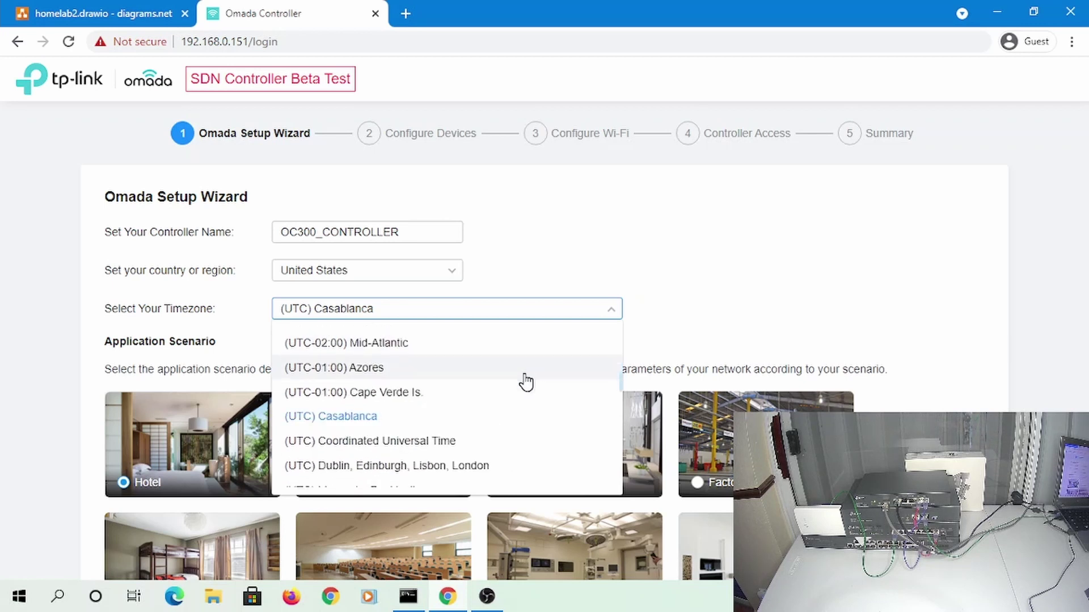
{"action": "scroll", "coordinate": [526, 383], "scroll_direction": "down", "scroll_amount": 3}
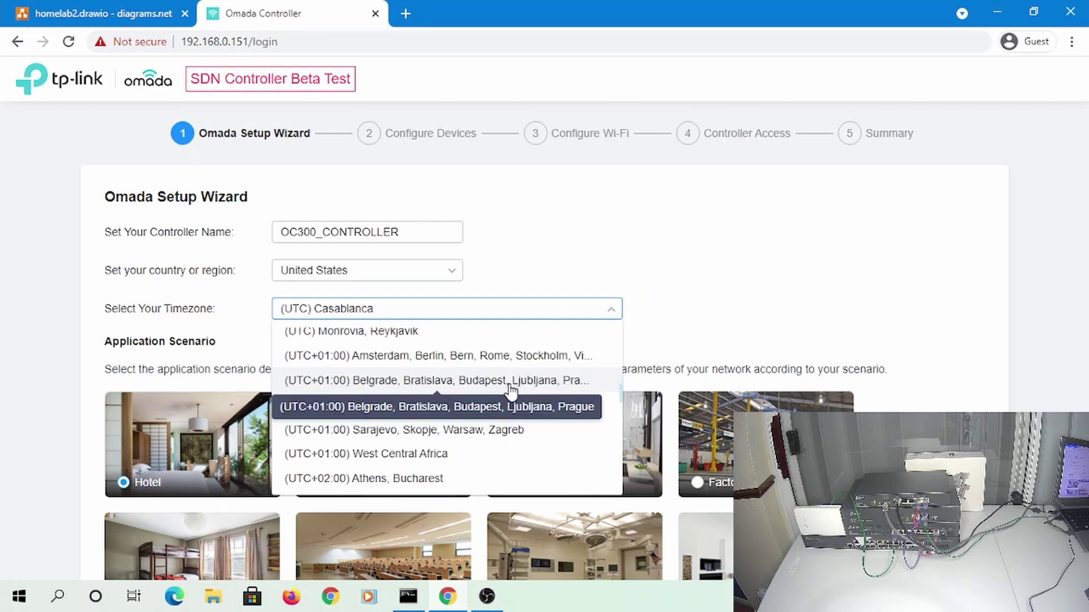
{"action": "scroll", "coordinate": [511, 390], "scroll_direction": "down", "scroll_amount": 3}
{"action": "scroll", "coordinate": [510, 392], "scroll_direction": "up", "scroll_amount": 3}
{"action": "scroll", "coordinate": [507, 392], "scroll_direction": "up", "scroll_amount": 5}
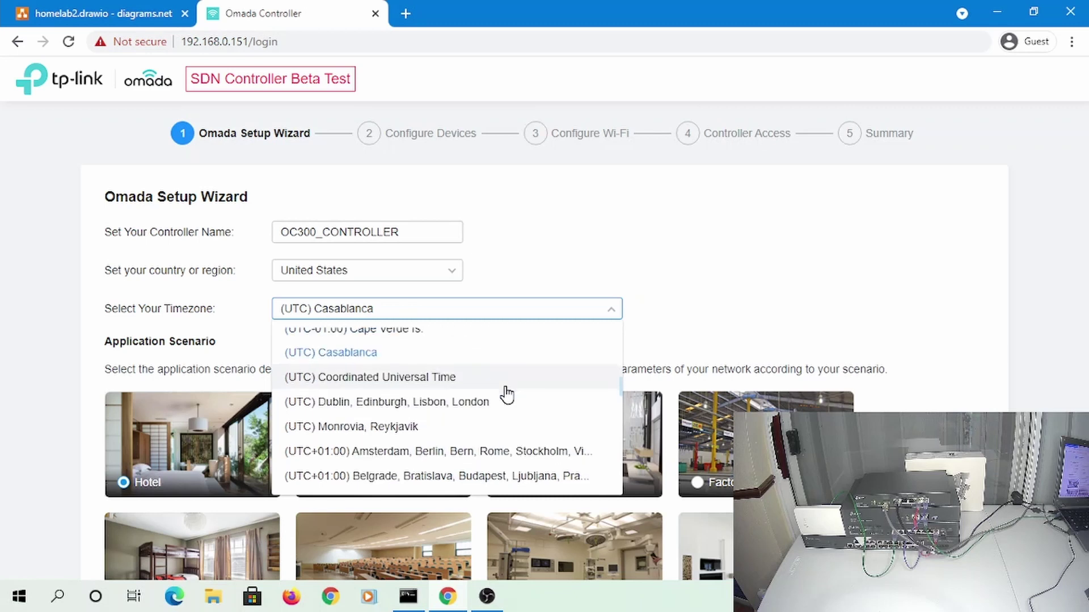
{"action": "scroll", "coordinate": [508, 395], "scroll_direction": "up", "scroll_amount": 6}
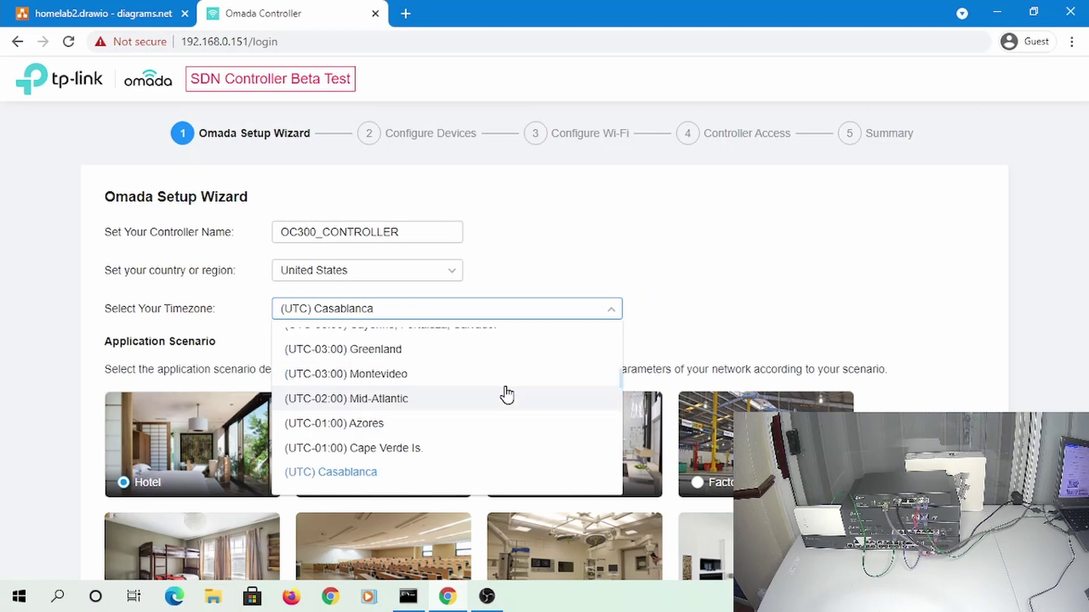
{"action": "scroll", "coordinate": [507, 395], "scroll_direction": "down", "scroll_amount": 1}
{"action": "scroll", "coordinate": [508, 395], "scroll_direction": "up", "scroll_amount": 9}
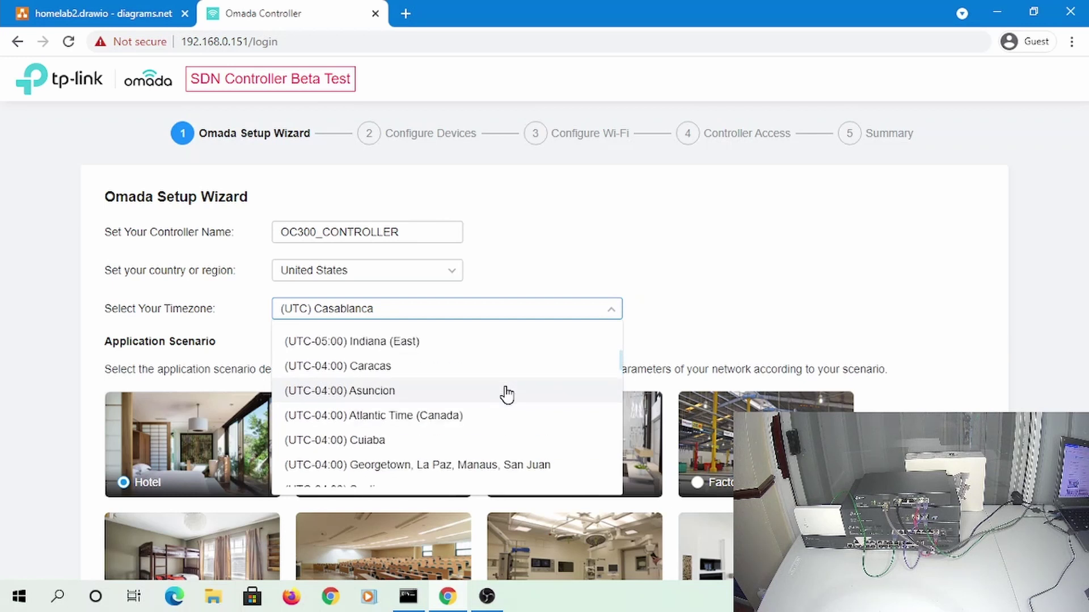
{"action": "scroll", "coordinate": [507, 395], "scroll_direction": "up", "scroll_amount": 13}
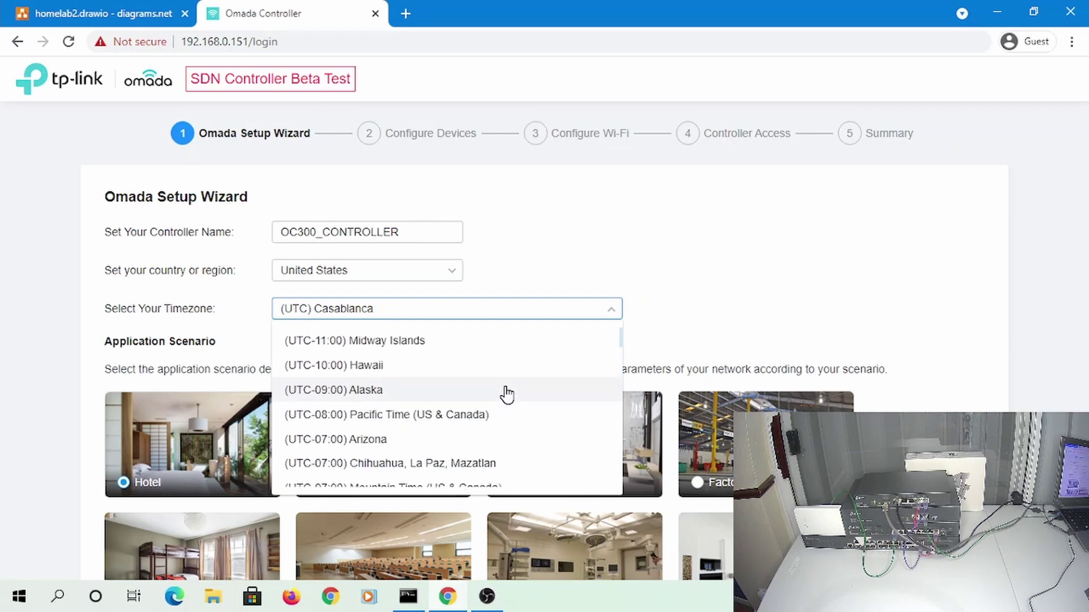
{"action": "scroll", "coordinate": [508, 395], "scroll_direction": "down", "scroll_amount": 1}
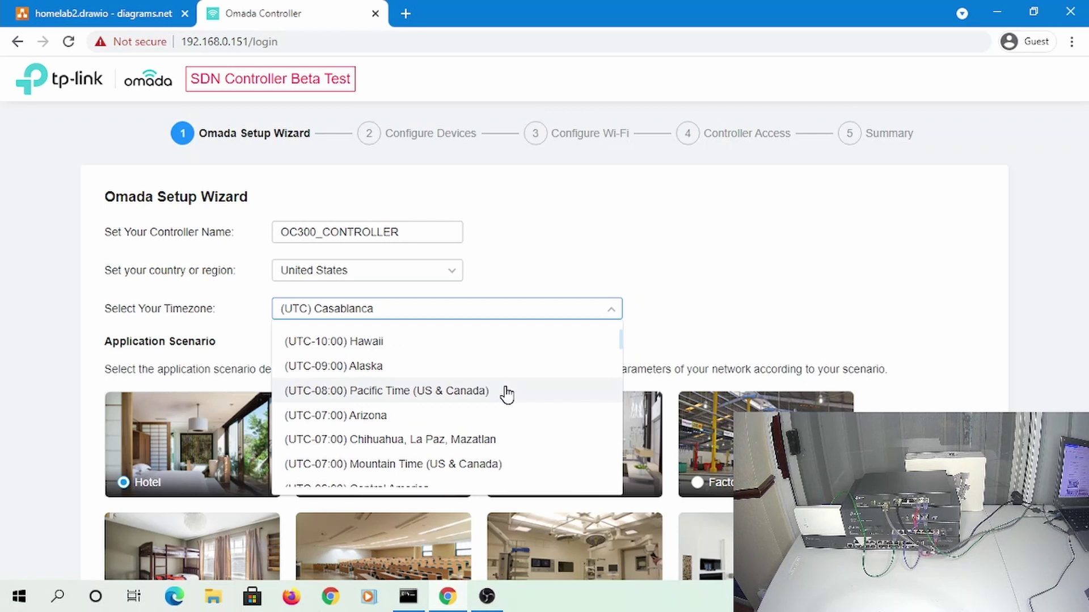
{"action": "scroll", "coordinate": [507, 395], "scroll_direction": "down", "scroll_amount": 5}
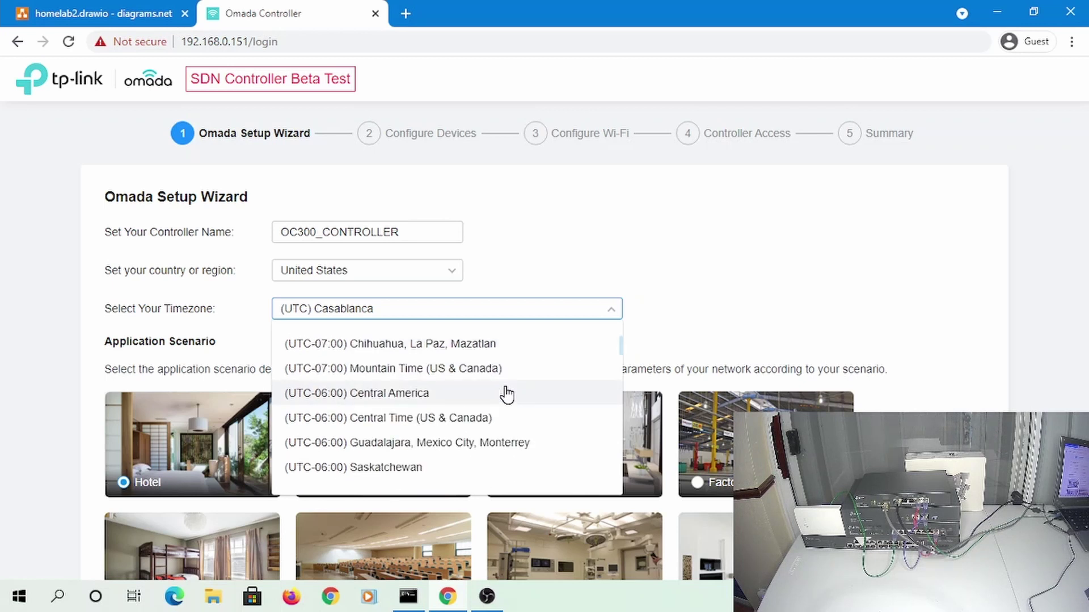
{"action": "scroll", "coordinate": [508, 395], "scroll_direction": "down", "scroll_amount": 4}
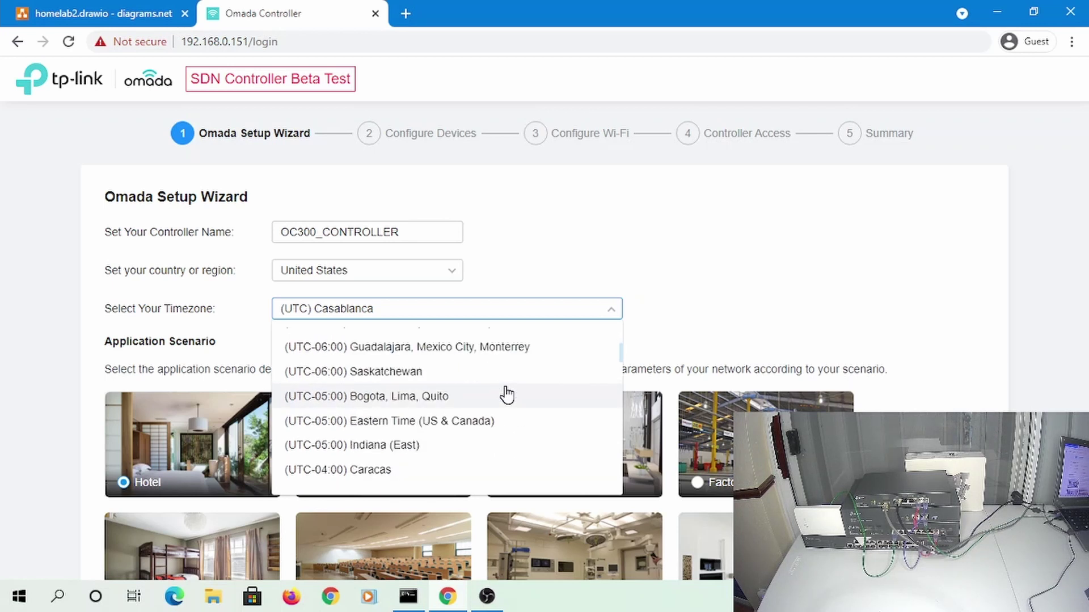
{"action": "scroll", "coordinate": [507, 395], "scroll_direction": "down", "scroll_amount": 1}
{"action": "scroll", "coordinate": [508, 395], "scroll_direction": "up", "scroll_amount": 1}
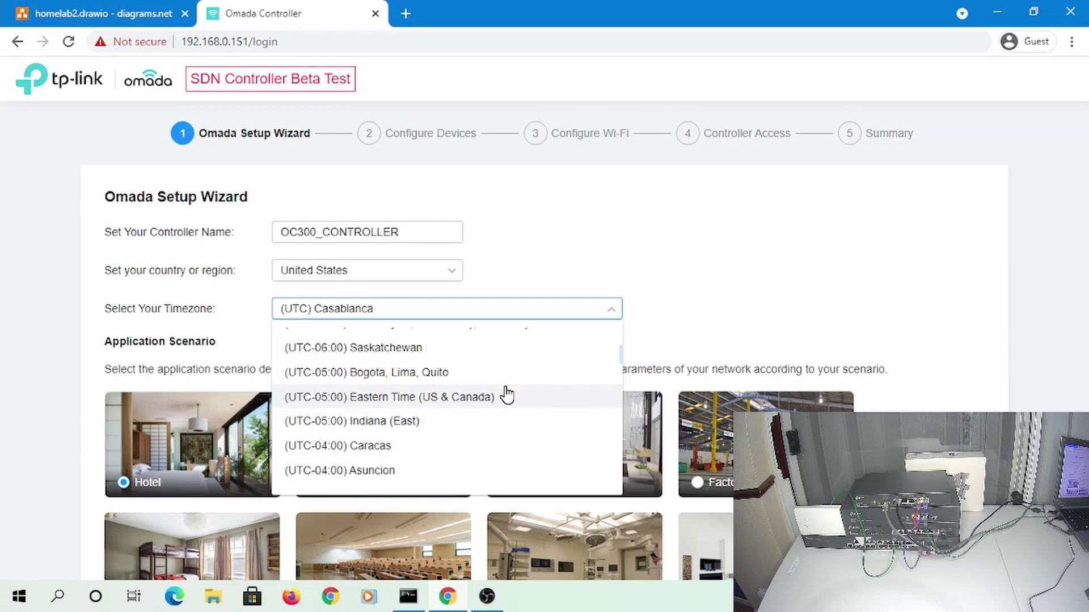
{"action": "left_click", "coordinate": [500, 403]}
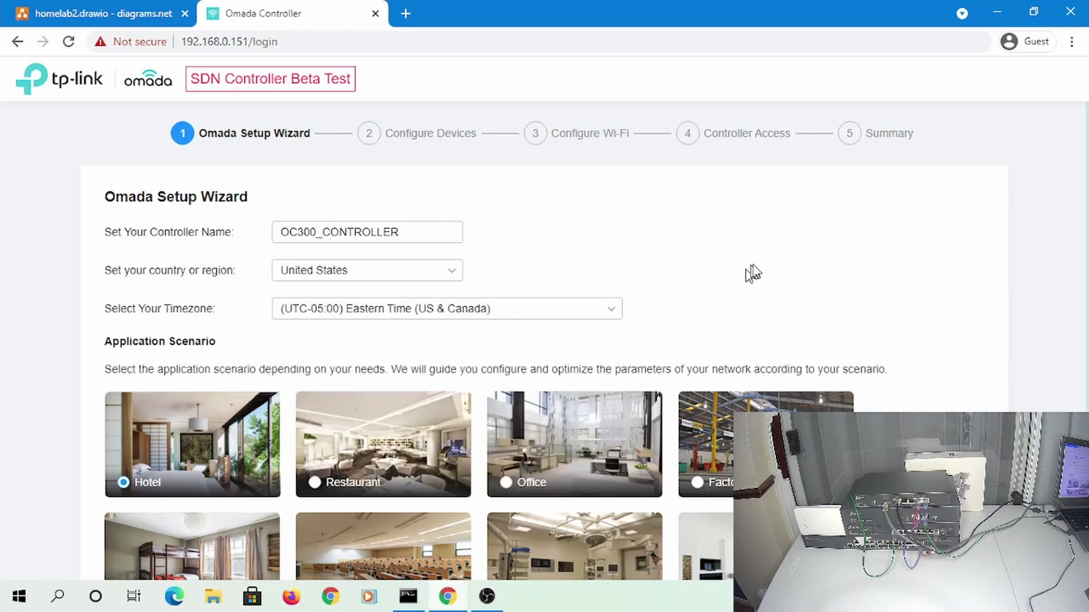
Choose the Home application scenario and continue to device configuration
{"action": "scroll", "coordinate": [768, 261], "scroll_direction": "down", "scroll_amount": 3}
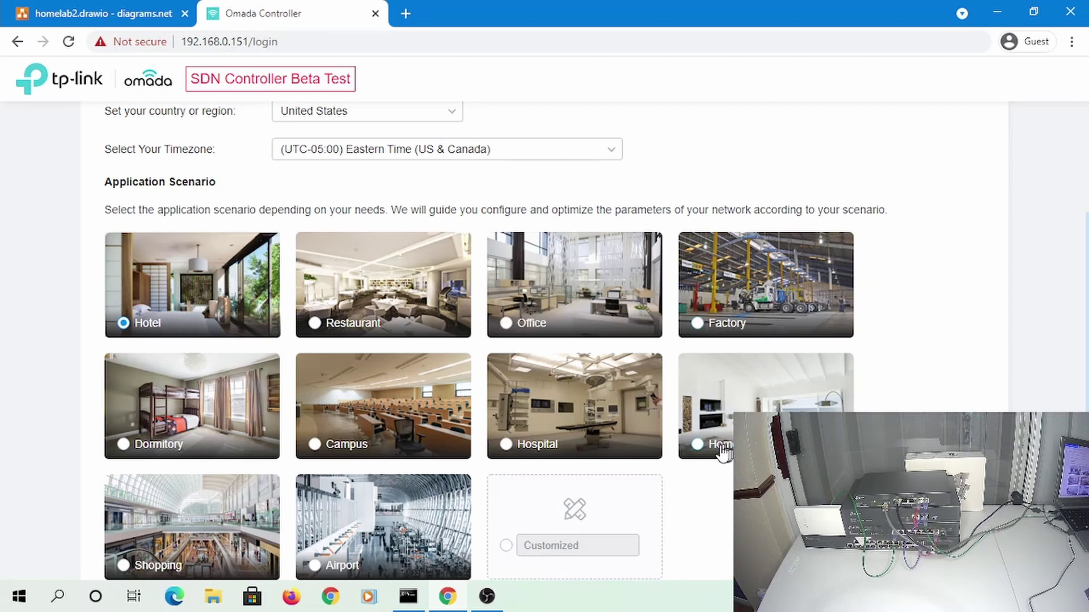
{"action": "left_click", "coordinate": [697, 444]}
{"action": "scroll", "coordinate": [596, 341], "scroll_direction": "down", "scroll_amount": 1}
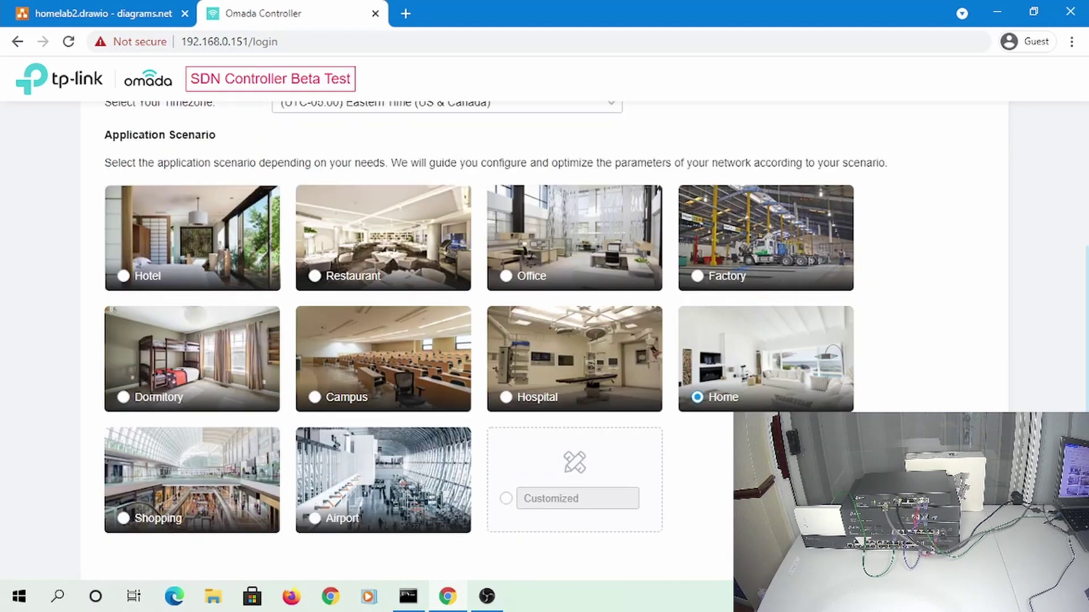
{"action": "left_click", "coordinate": [953, 551]}
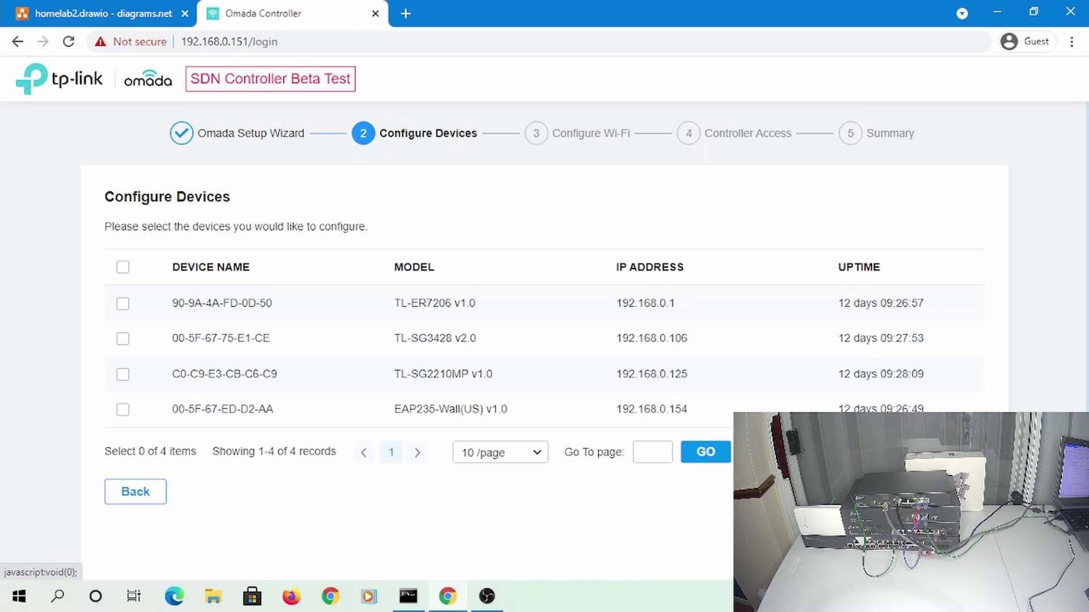
Skip the Configure Devices and Configure Wi-Fi steps with nothing selected
{"action": "left_click", "coordinate": [955, 492]}
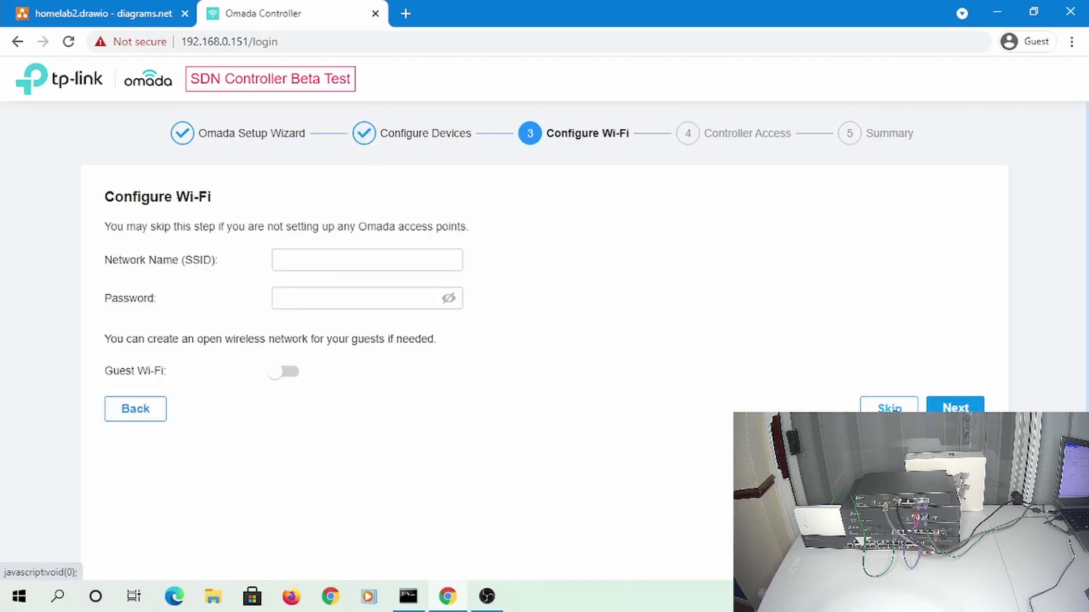
{"action": "left_click", "coordinate": [889, 415]}
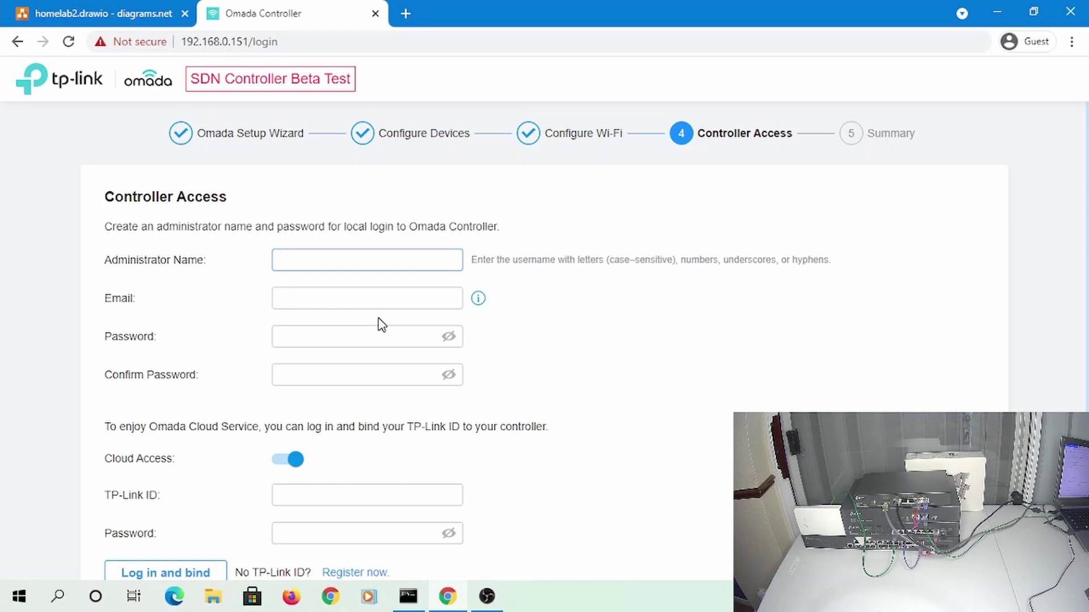
Enter admin as the administrator name and fill in the password and its confirmation
{"action": "type", "text": "ADMIN"}
{"action": "key", "text": "BackSpace"}
{"action": "key", "text": "BackSpace"}
{"action": "key", "text": "BackSpace"}
{"action": "key", "text": "BackSpace"}
{"action": "key", "text": "BackSpace"}
{"action": "type", "text": "admin"}
{"action": "key", "text": "Tab"}
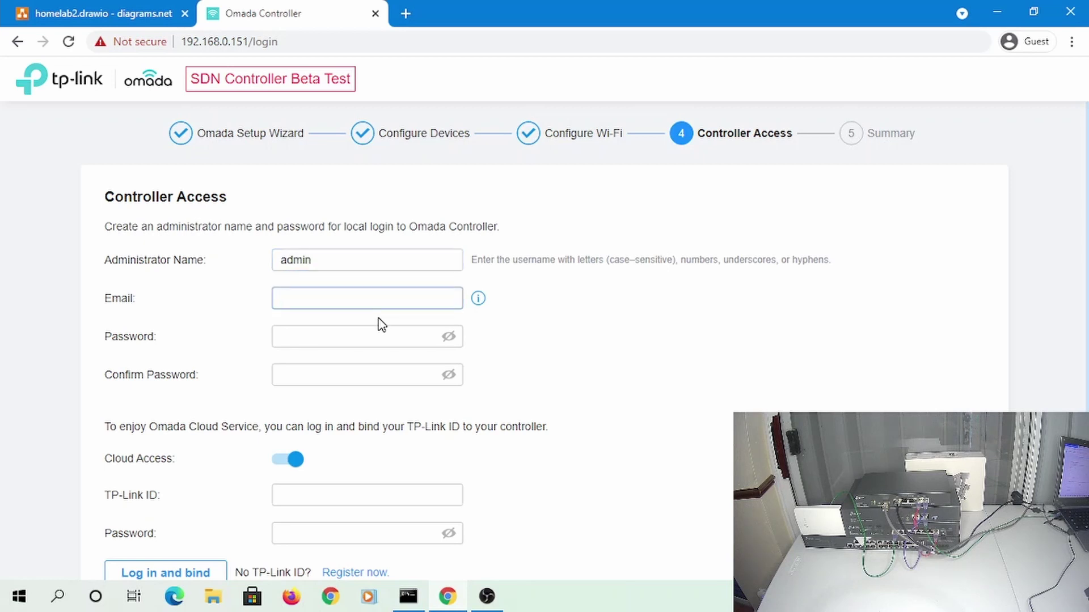
{"action": "key", "text": "Tab"}
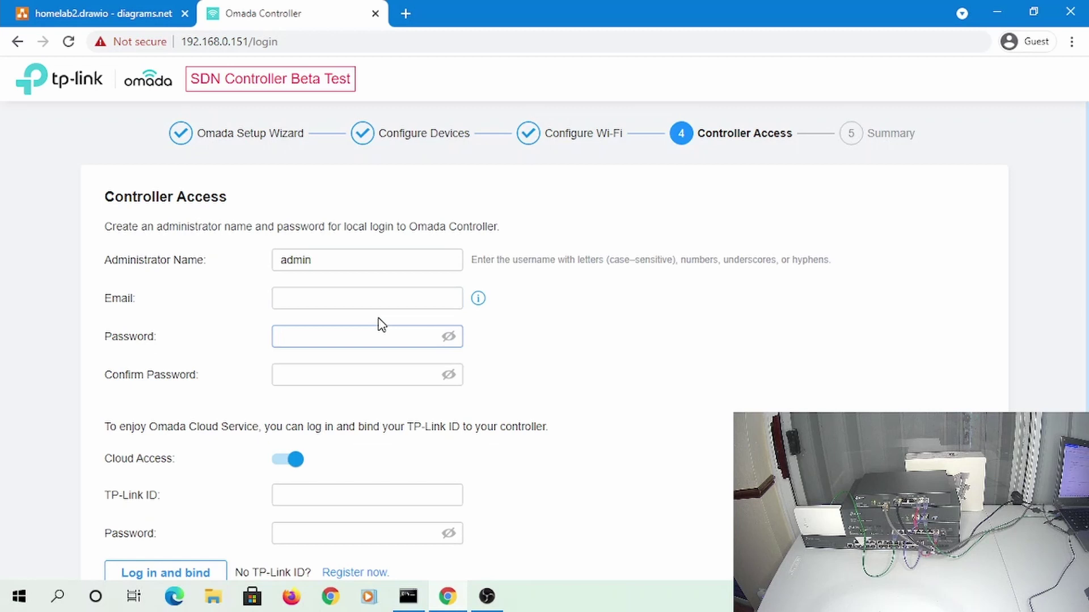
{"action": "type", "text": "•••"}
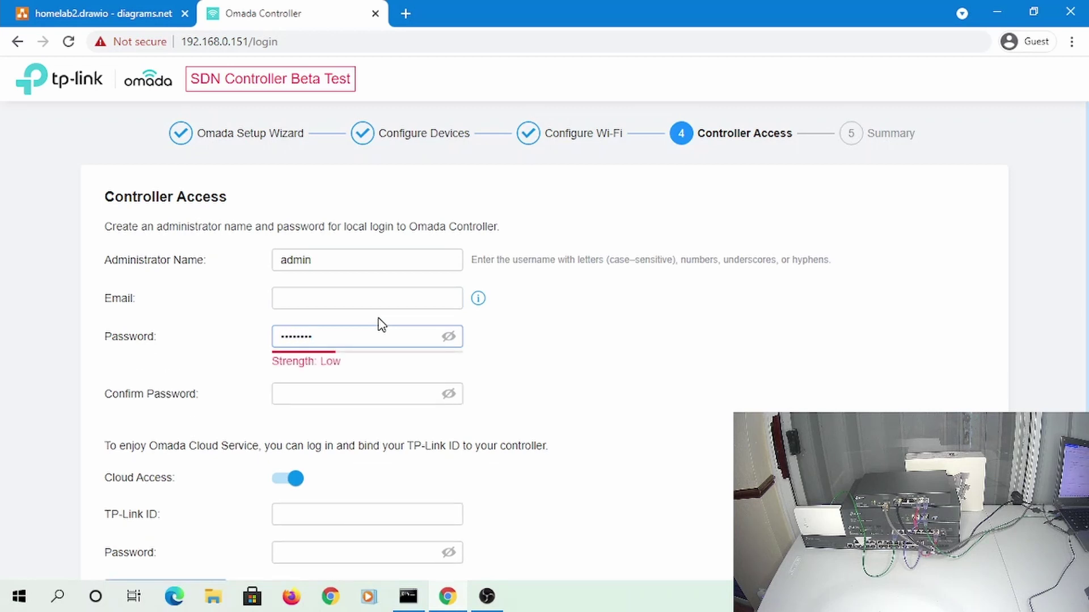
{"action": "key", "text": "Tab"}
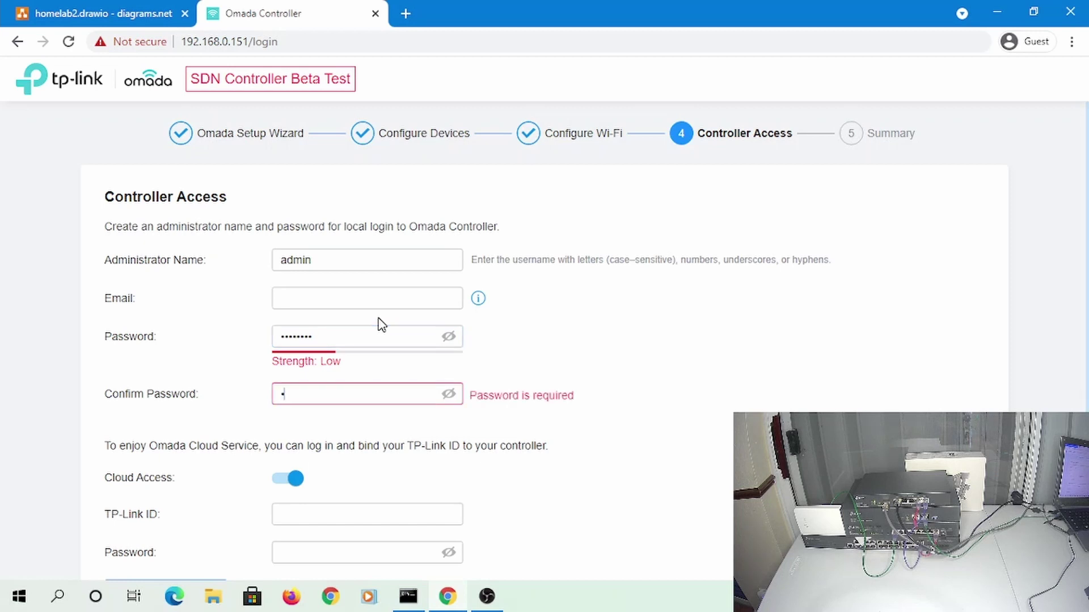
{"action": "key", "text": "Tab"}
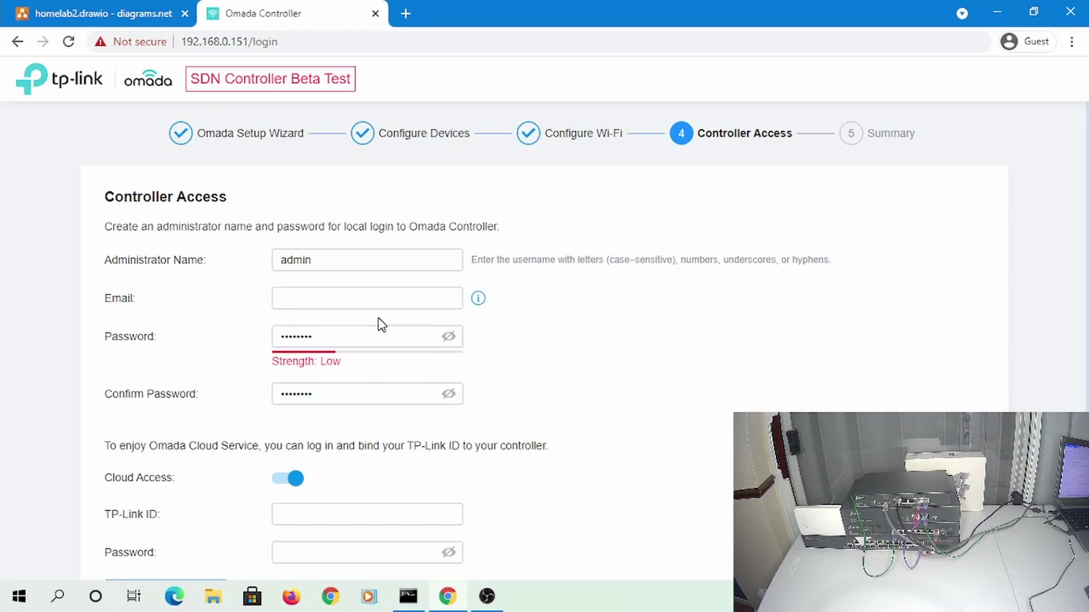
Turn off Cloud Access and finish the setup wizard
{"action": "scroll", "coordinate": [381, 324], "scroll_direction": "down", "scroll_amount": 3}
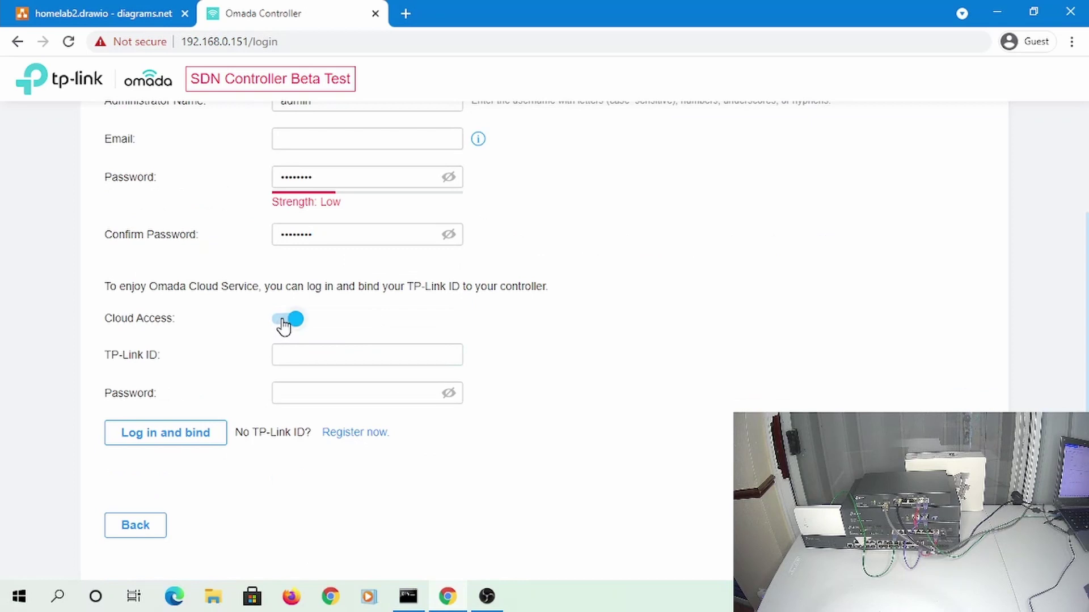
{"action": "left_click", "coordinate": [286, 321]}
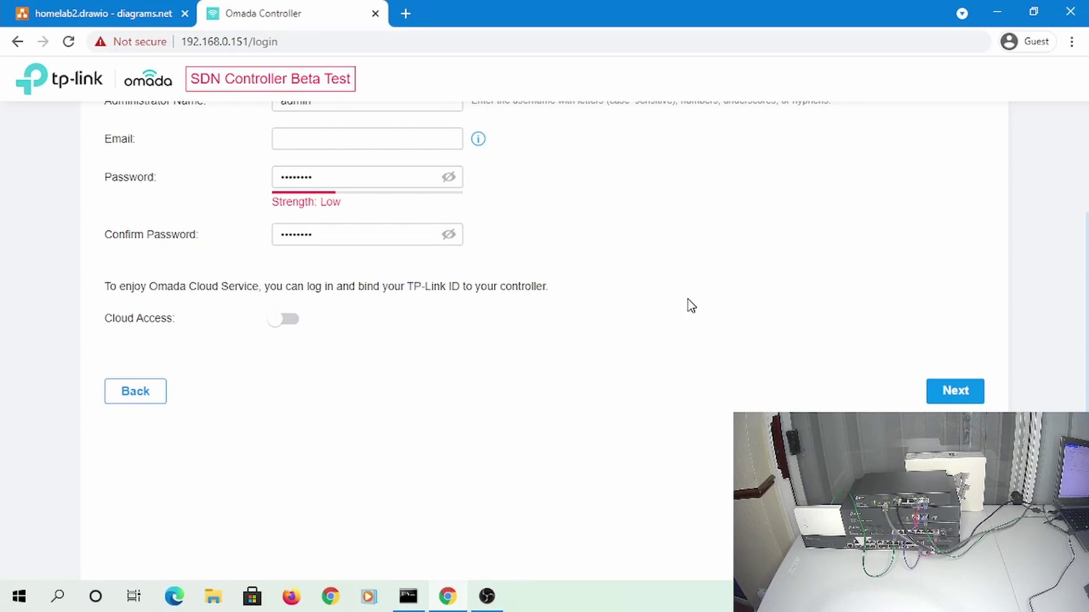
{"action": "scroll", "coordinate": [661, 314], "scroll_direction": "up", "scroll_amount": 3}
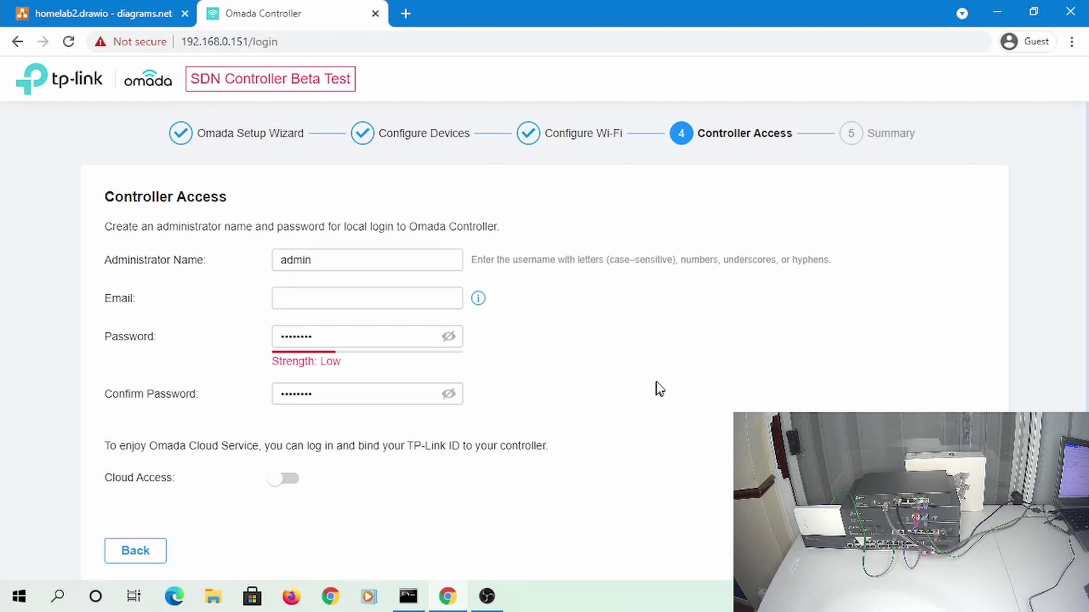
{"action": "left_click", "coordinate": [295, 302]}
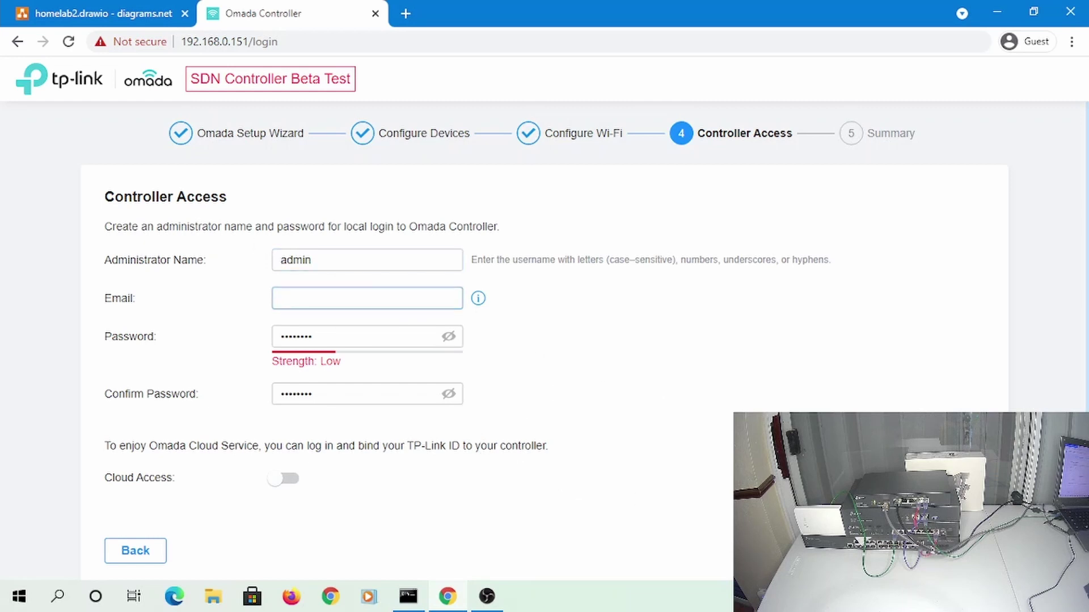
{"action": "left_click", "coordinate": [964, 551]}
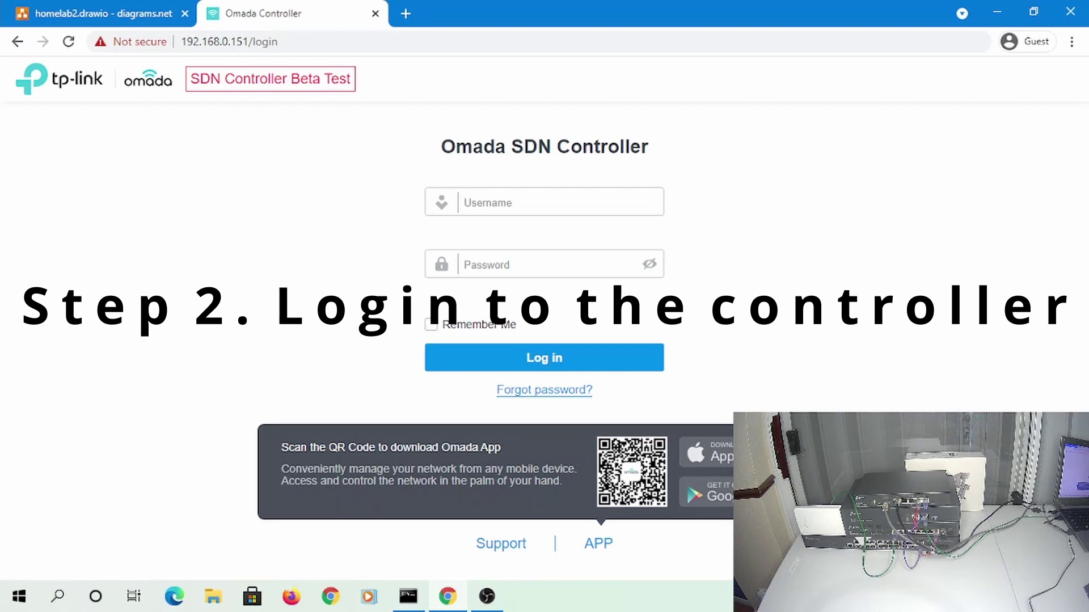
Sign in as admin with the account password and dismiss the onboarding overview
{"action": "left_click", "coordinate": [482, 198]}
{"action": "type", "text": "ad"}
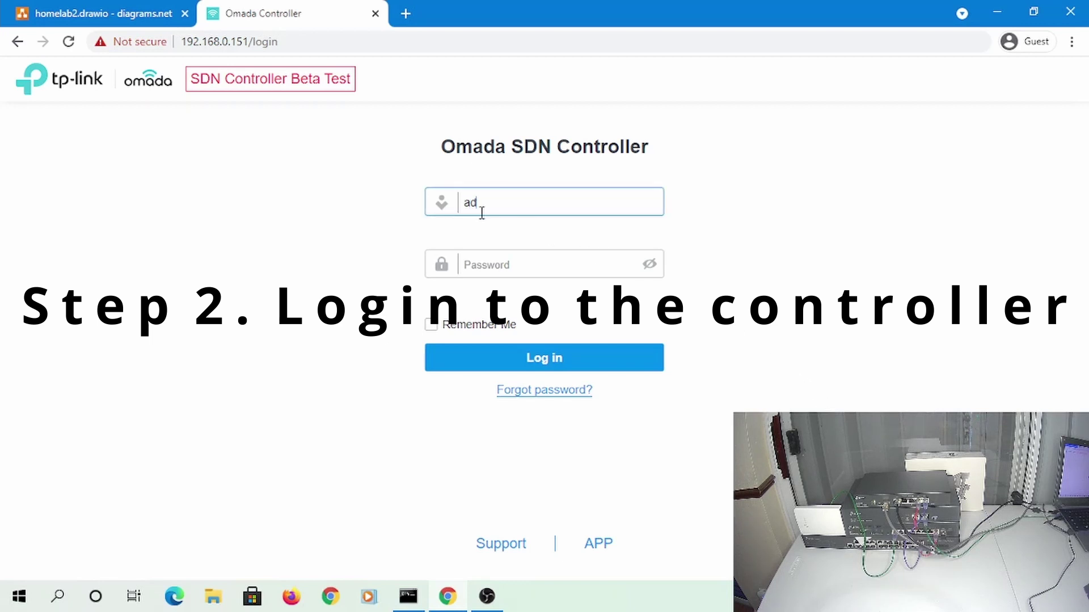
{"action": "type", "text": "min"}
{"action": "key", "text": "Tab"}
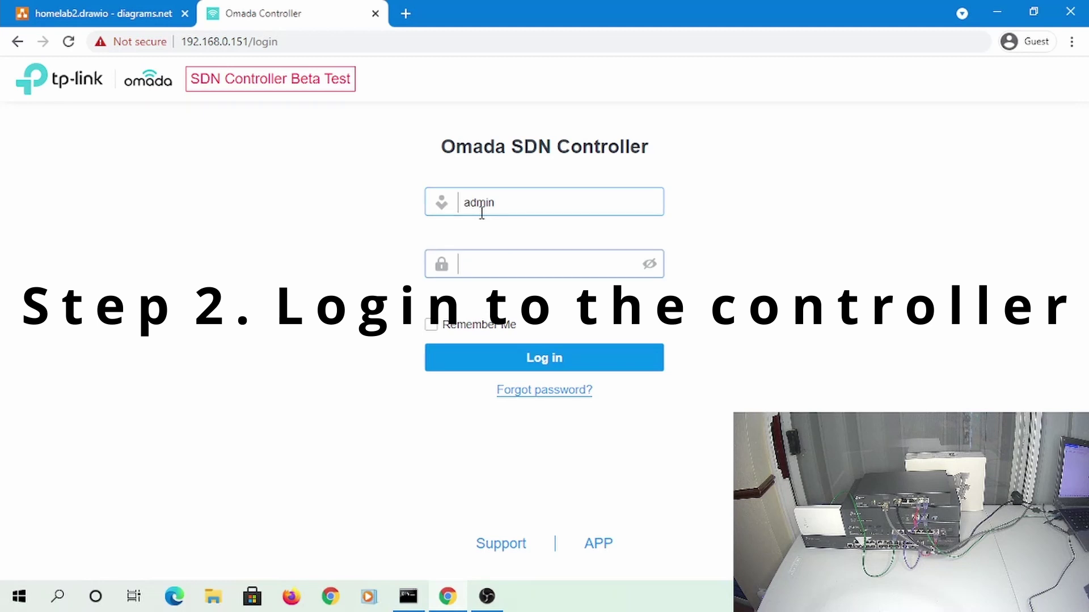
{"action": "type", "text": "********"}
{"action": "key", "text": "Return"}
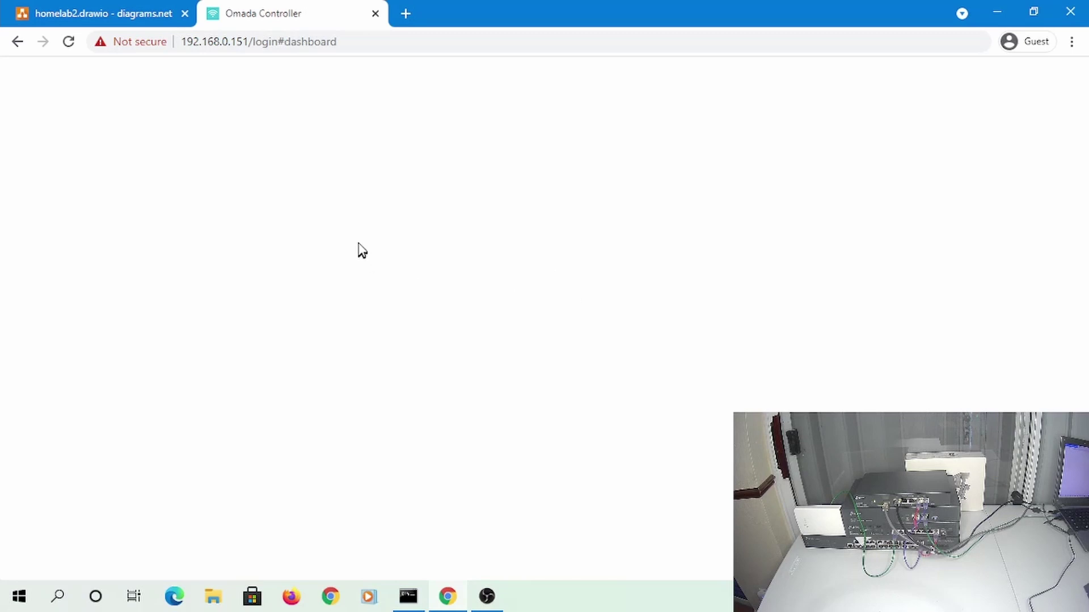
{"action": "scroll", "coordinate": [397, 255], "scroll_direction": "down", "scroll_amount": 1}
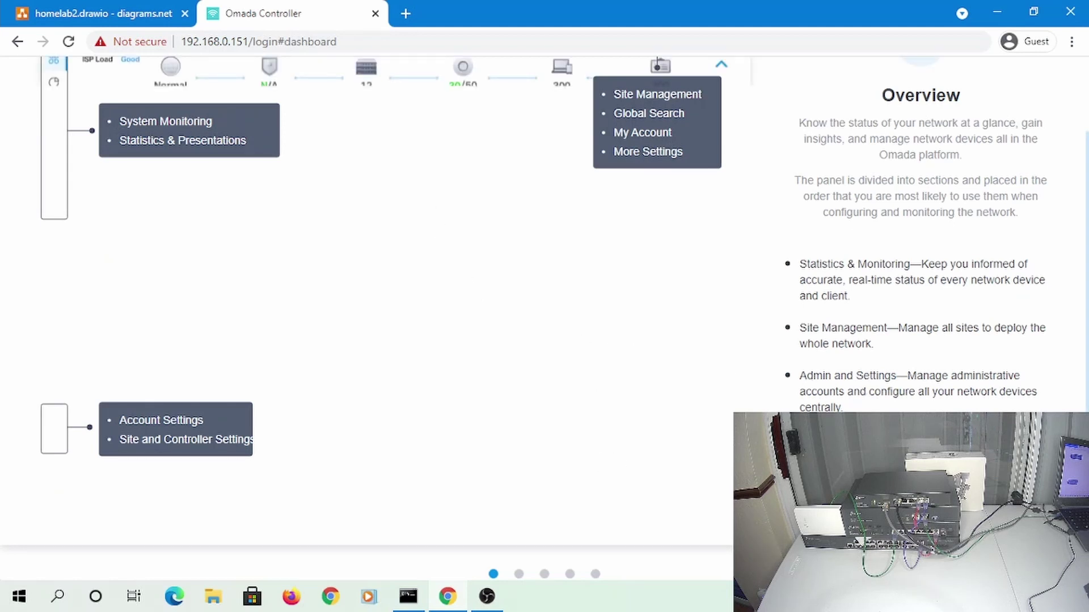
{"action": "scroll", "coordinate": [397, 255], "scroll_direction": "up", "scroll_amount": 1}
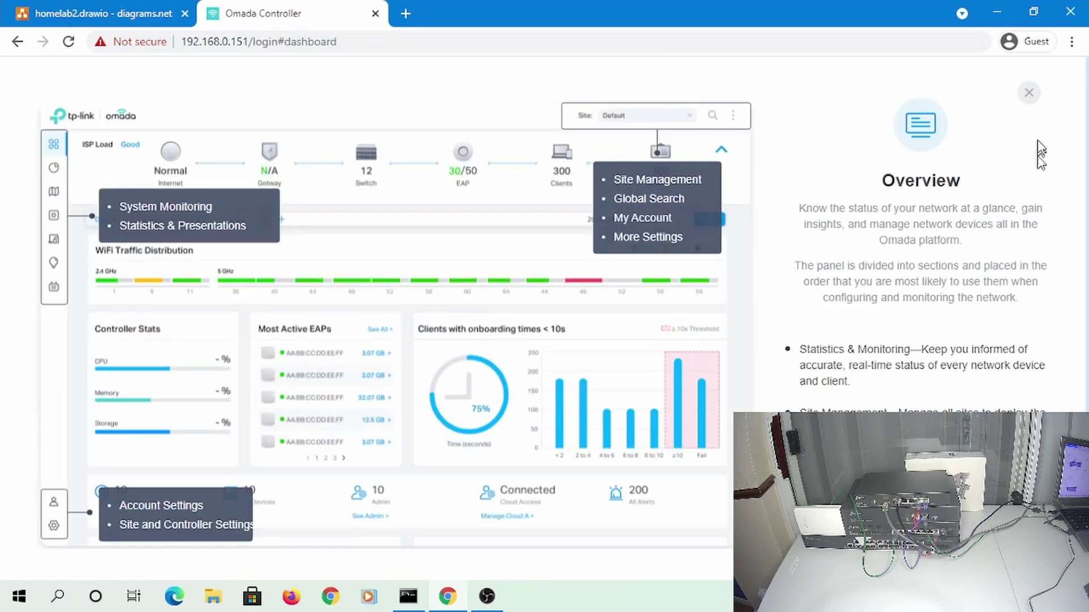
{"action": "left_click", "coordinate": [1026, 94]}
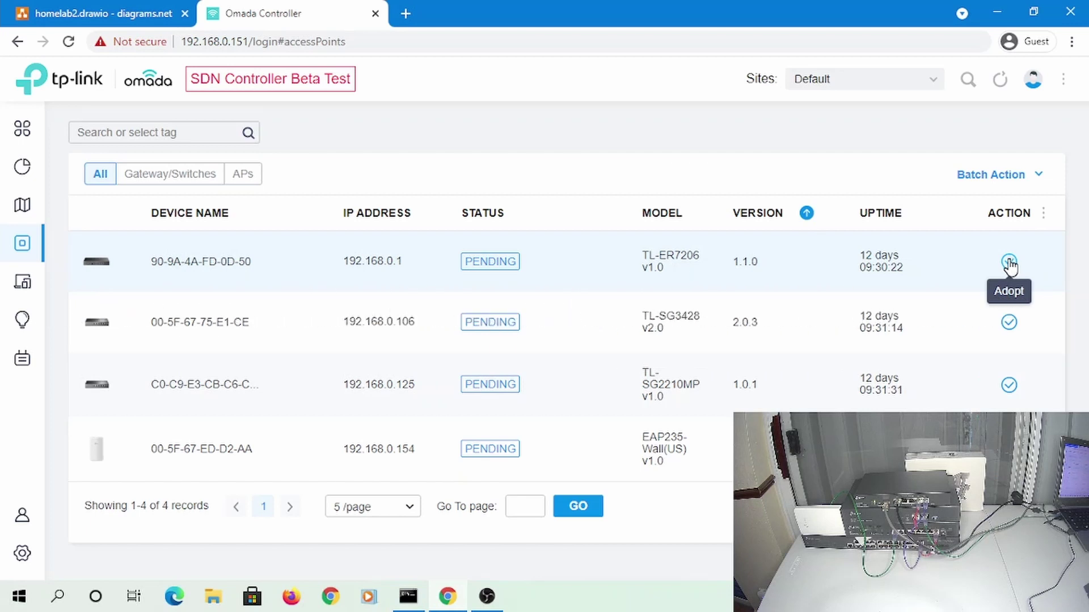
Adopt the TL-ER7206 router, then check the Dashboard, Clients and Devices pages
{"action": "left_click", "coordinate": [1009, 263]}
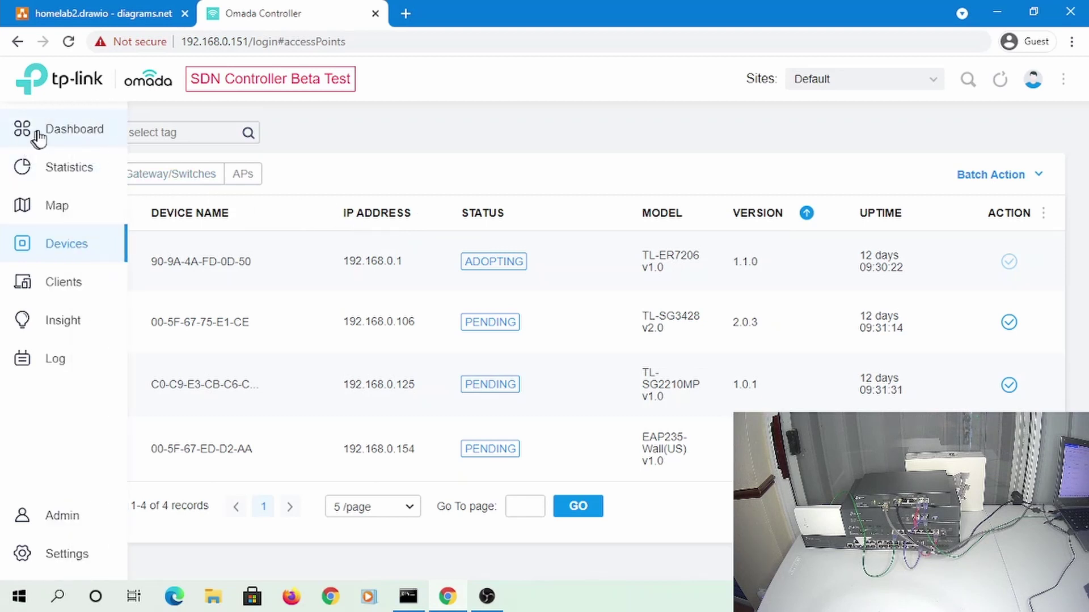
{"action": "left_click", "coordinate": [44, 134]}
{"action": "left_click", "coordinate": [41, 285]}
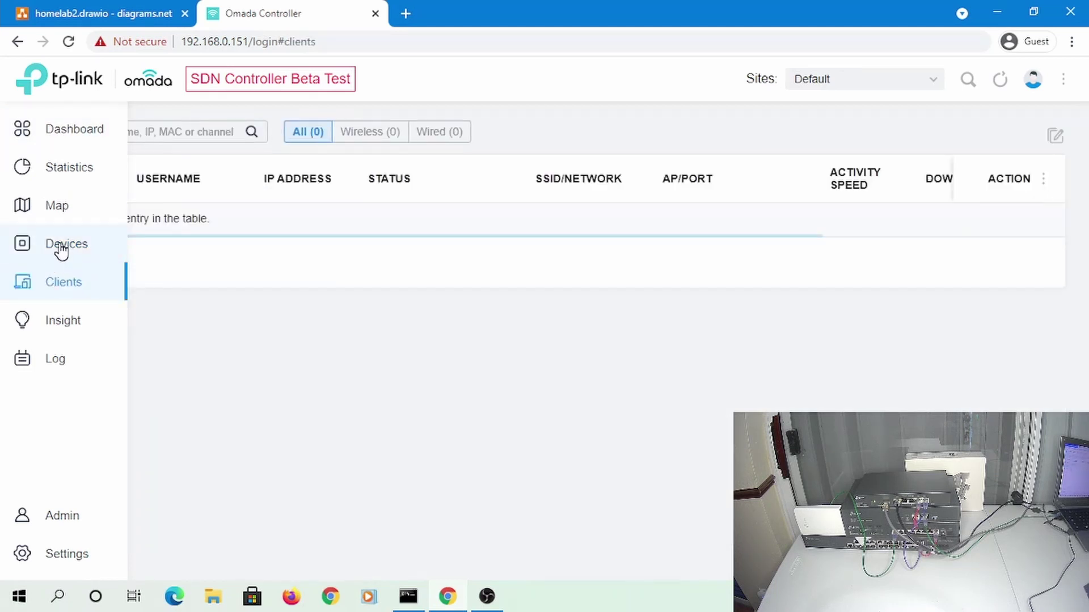
{"action": "left_click", "coordinate": [61, 250]}
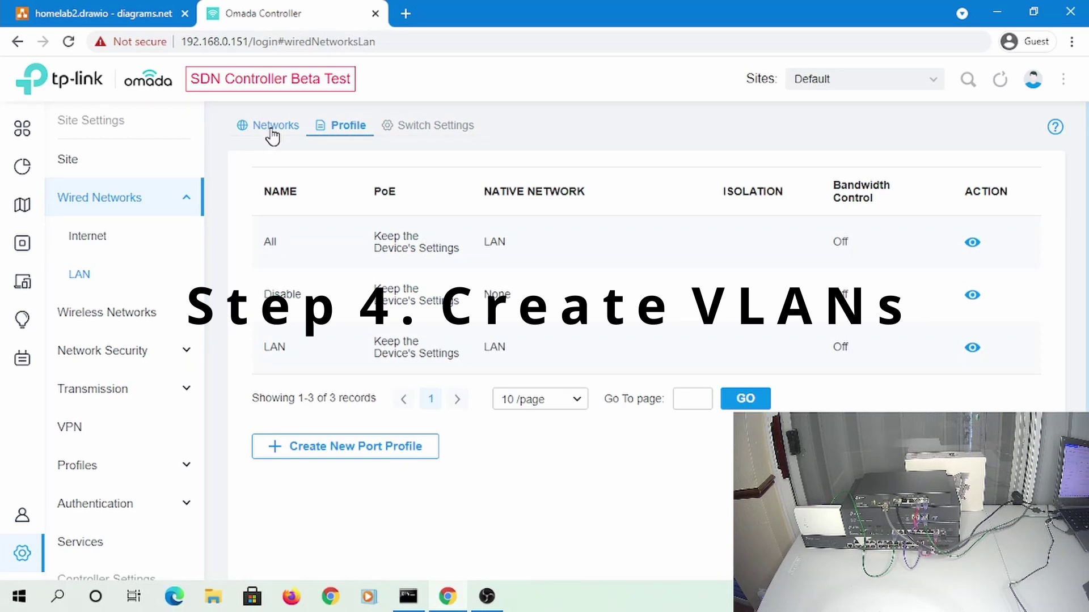
Review the LAN networks list and the diagram's VLAN plan, then begin a new LAN
{"action": "left_click", "coordinate": [270, 134]}
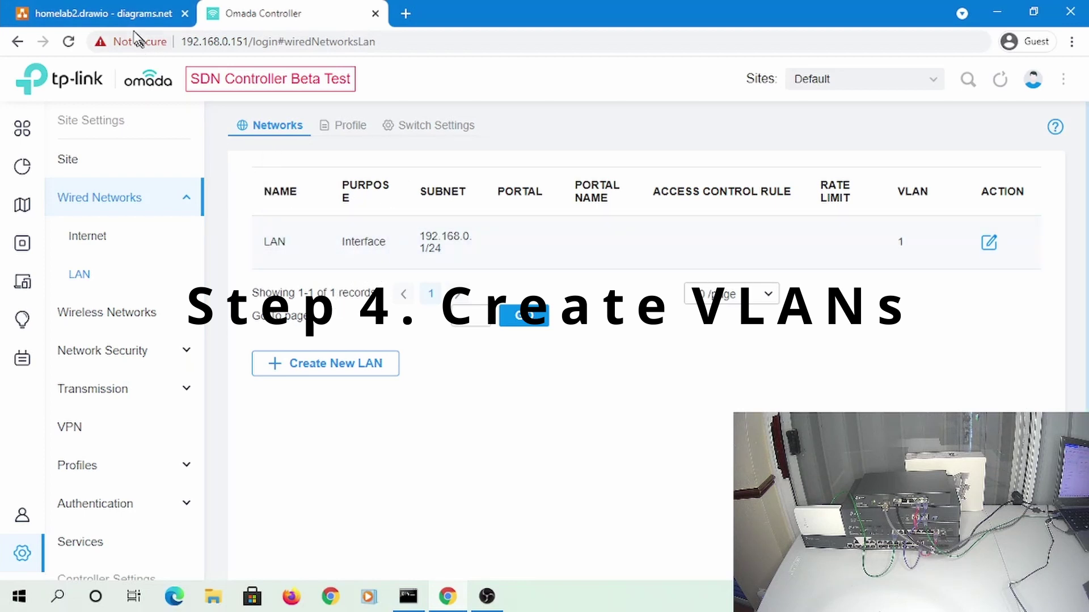
{"action": "left_click", "coordinate": [136, 13]}
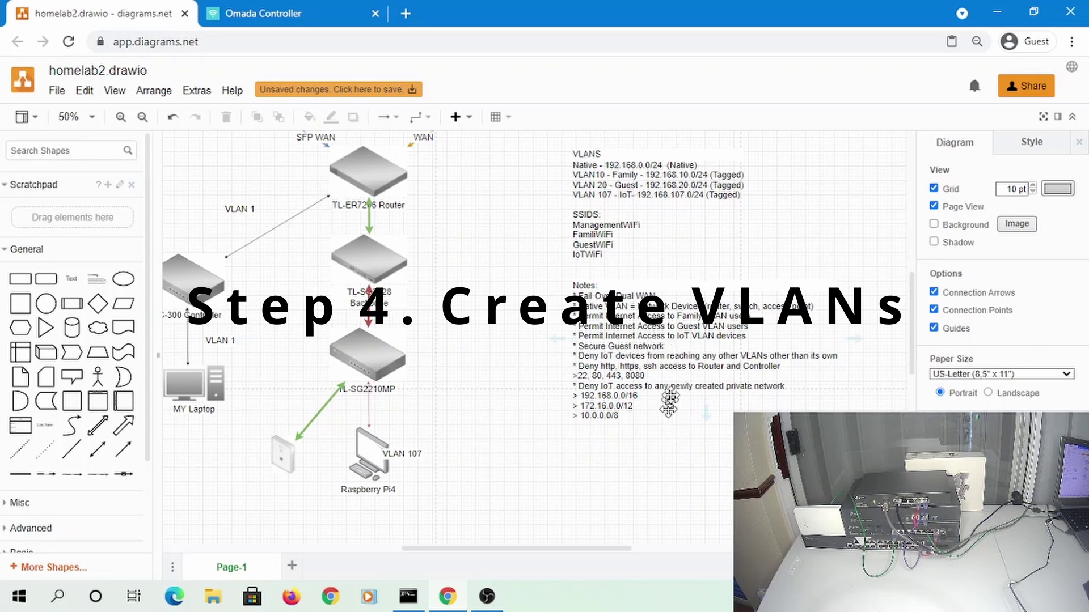
{"action": "scroll", "coordinate": [609, 199], "scroll_direction": "up", "scroll_amount": 3}
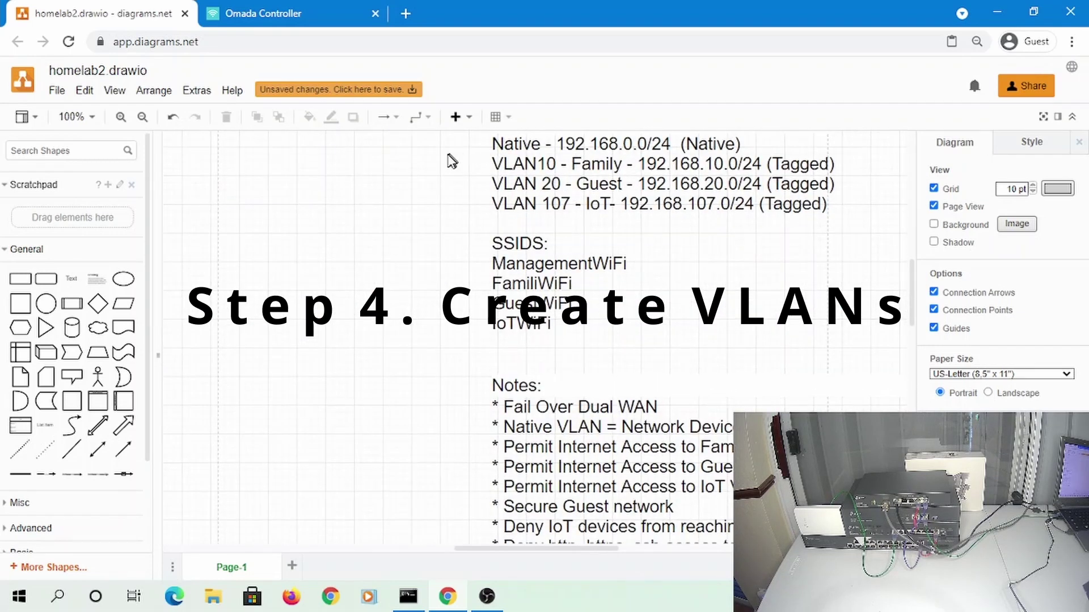
{"action": "left_click", "coordinate": [214, 17]}
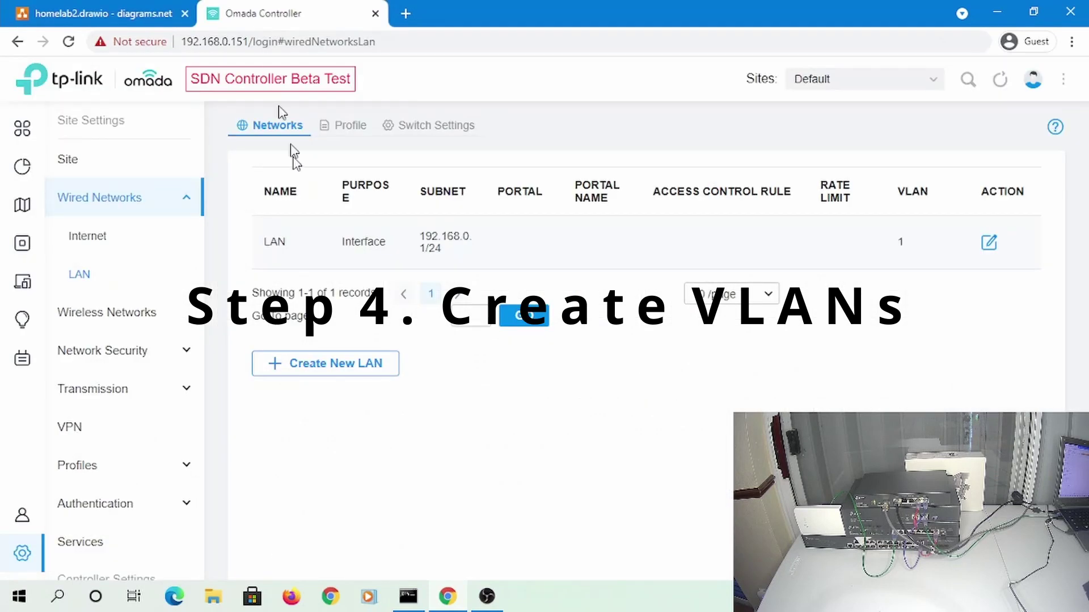
{"action": "left_click", "coordinate": [351, 365]}
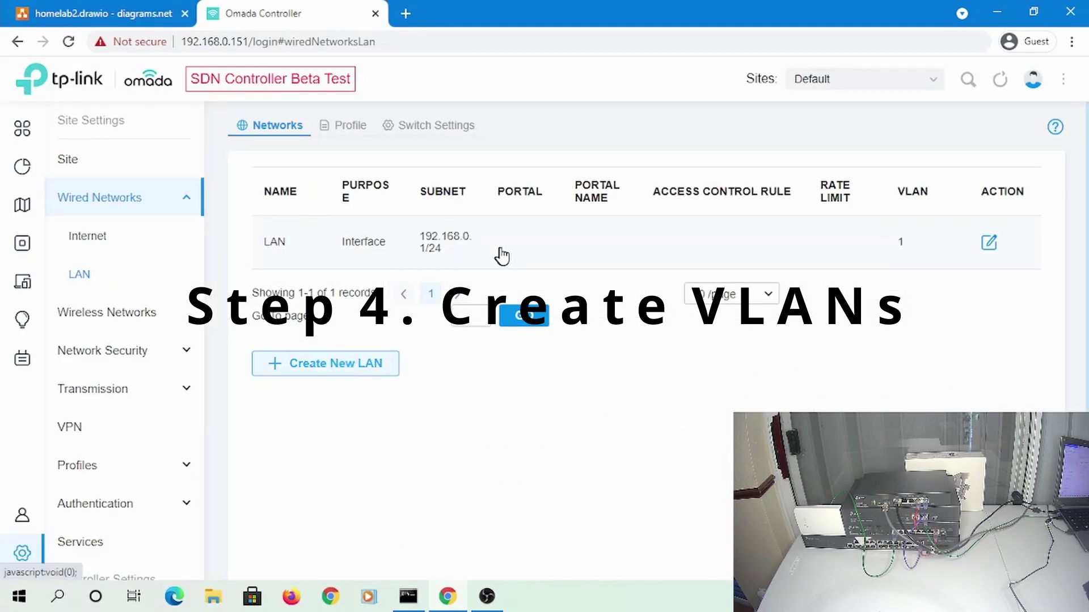
Name the network Family as an Interface on LAN2, VLAN 10, gateway 192.168.10.1/24 with matching DHCP range
{"action": "left_click", "coordinate": [503, 212]}
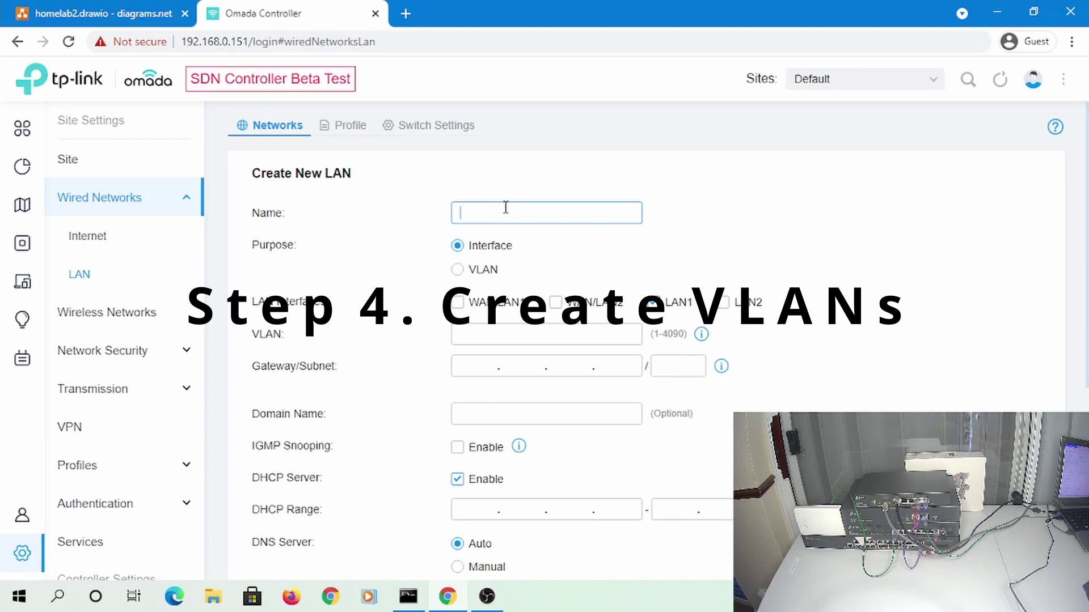
{"action": "type", "text": "Family"}
{"action": "left_click", "coordinate": [459, 271]}
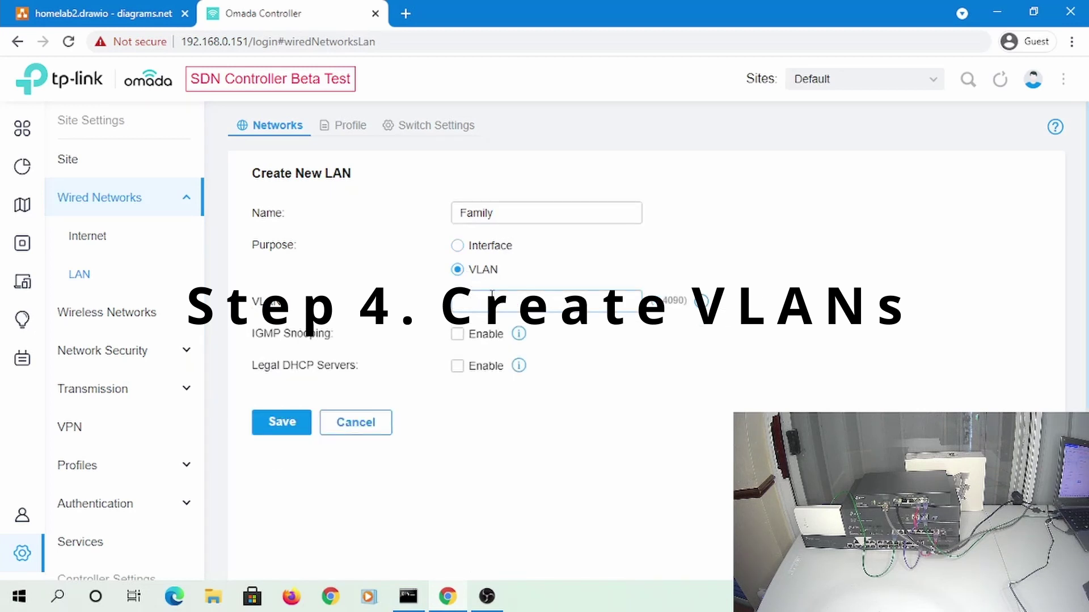
{"action": "left_click", "coordinate": [457, 246]}
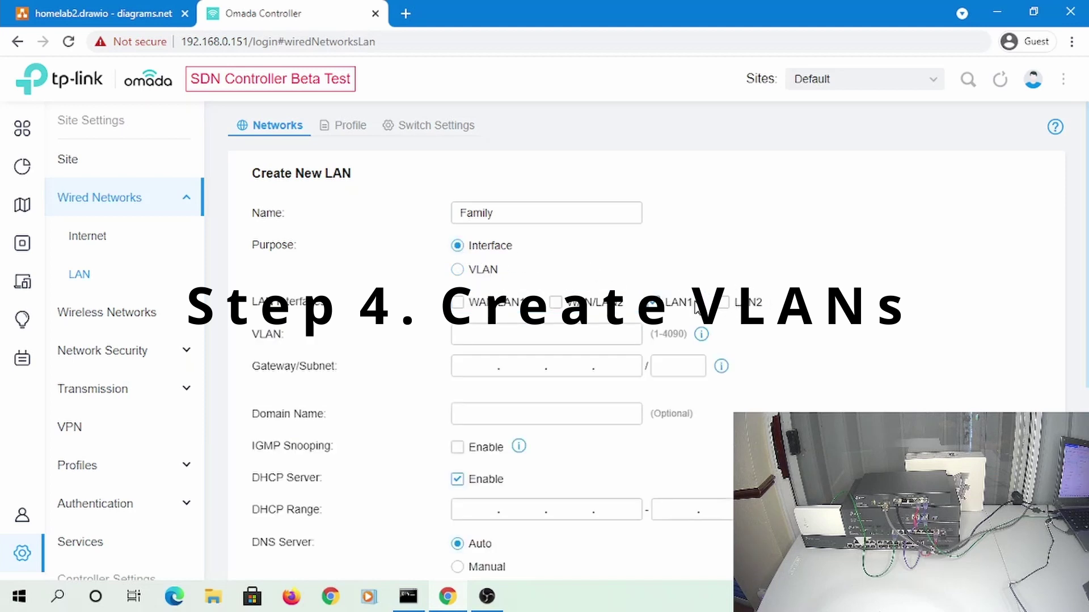
{"action": "left_click", "coordinate": [726, 305]}
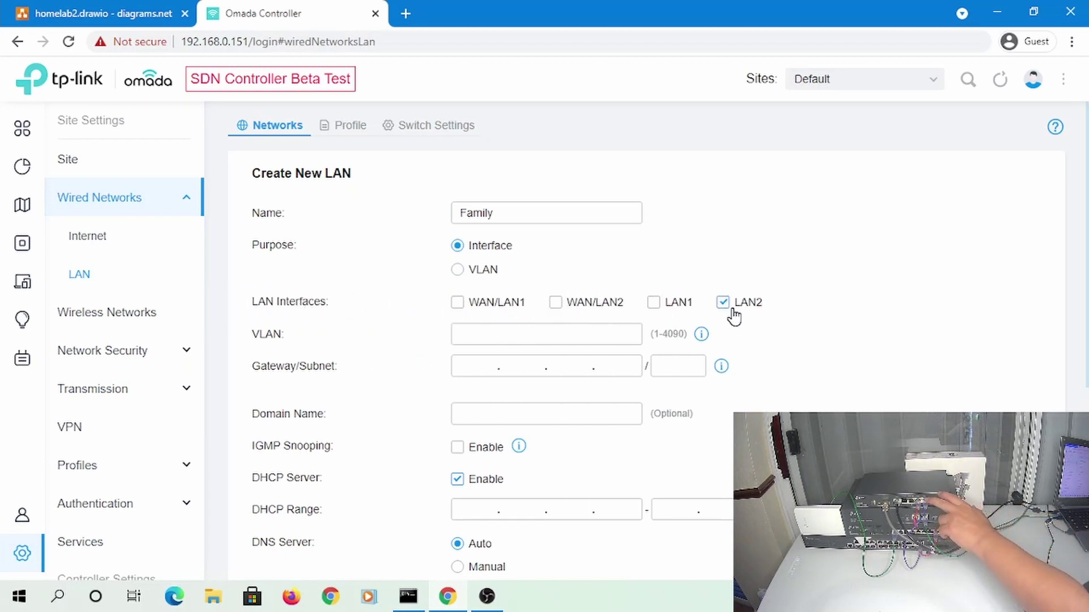
{"action": "left_click", "coordinate": [508, 331]}
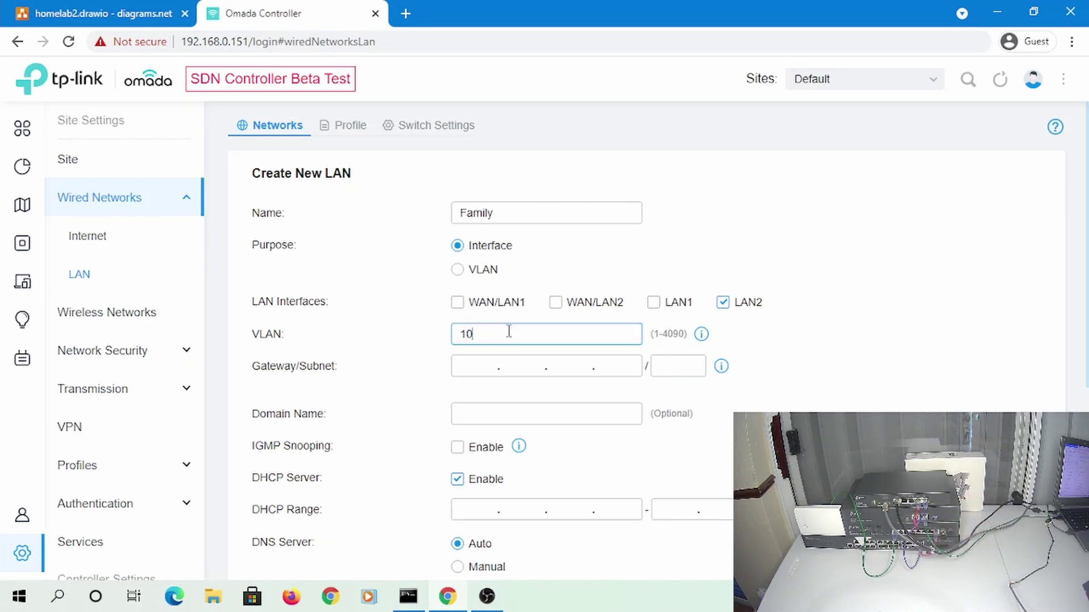
{"action": "left_click", "coordinate": [502, 367]}
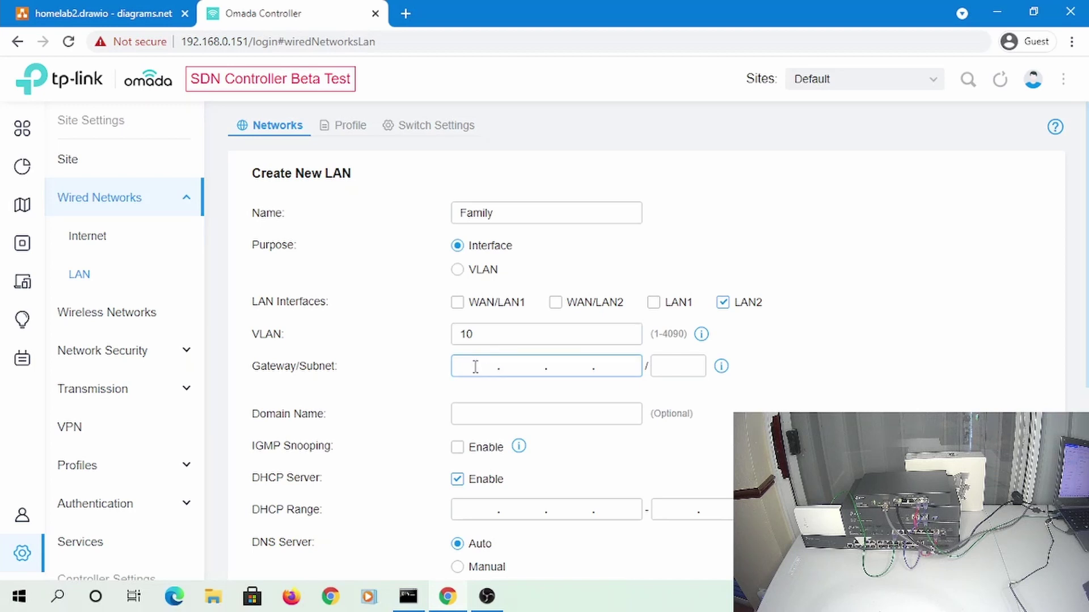
{"action": "type", "text": "192.168.10.1"}
{"action": "key", "text": "Tab"}
{"action": "type", "text": "24"}
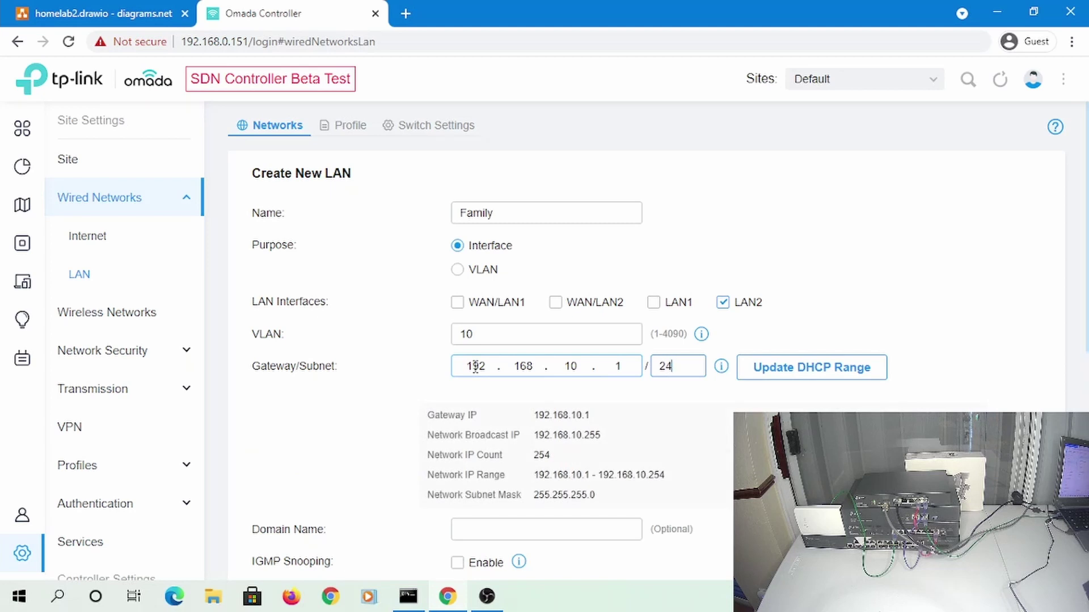
{"action": "left_click", "coordinate": [811, 369]}
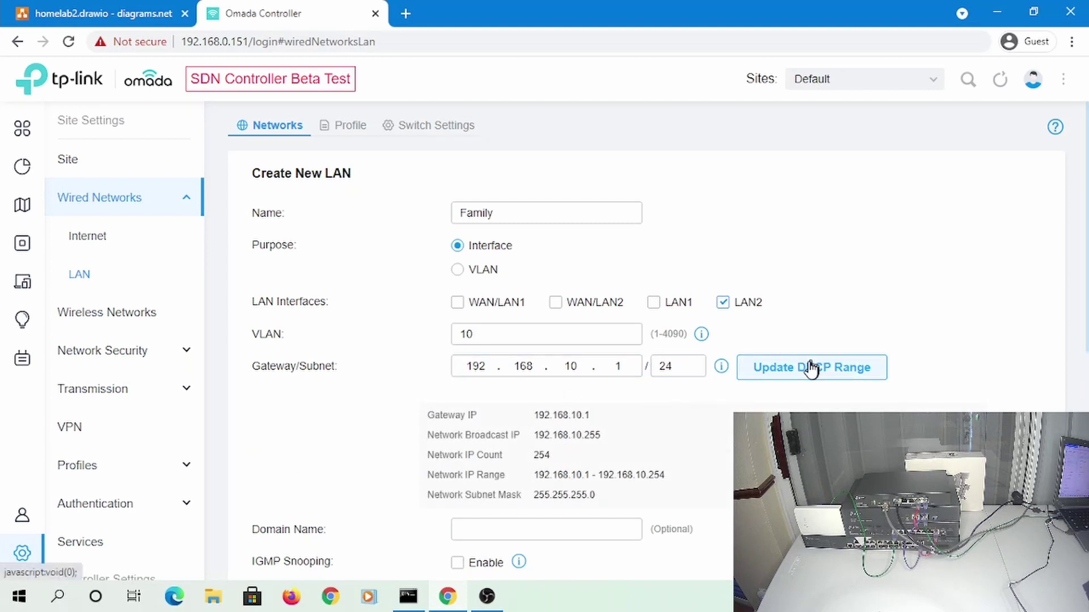
Set domain family.local and manual DNS 9.9.9.9 and 1.1.1.1, then review advanced DHCP and IPv6 options
{"action": "scroll", "coordinate": [778, 395], "scroll_direction": "down", "scroll_amount": 5}
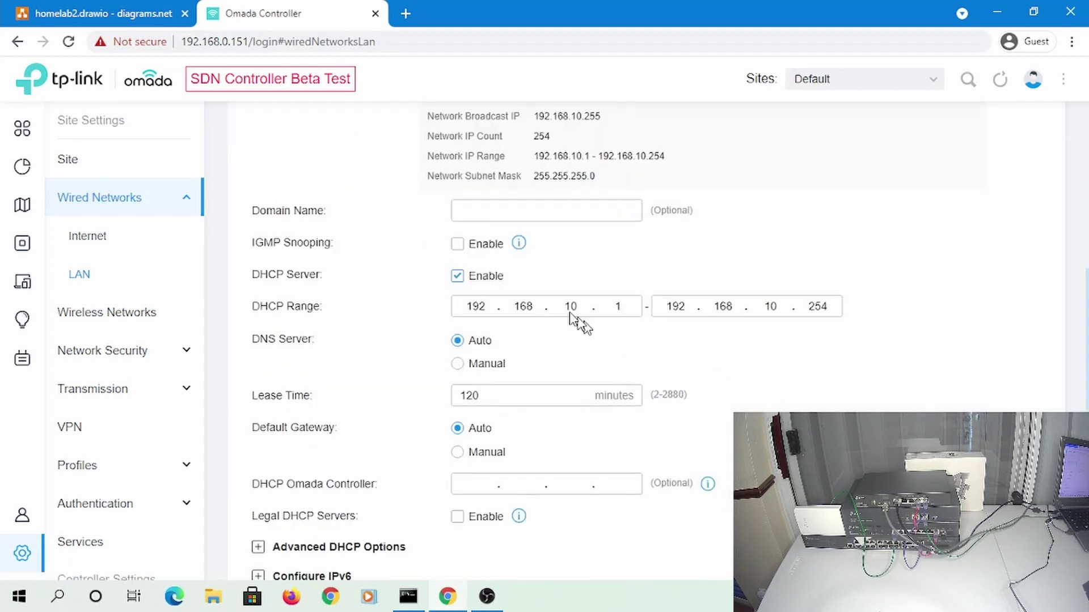
{"action": "left_click", "coordinate": [503, 218]}
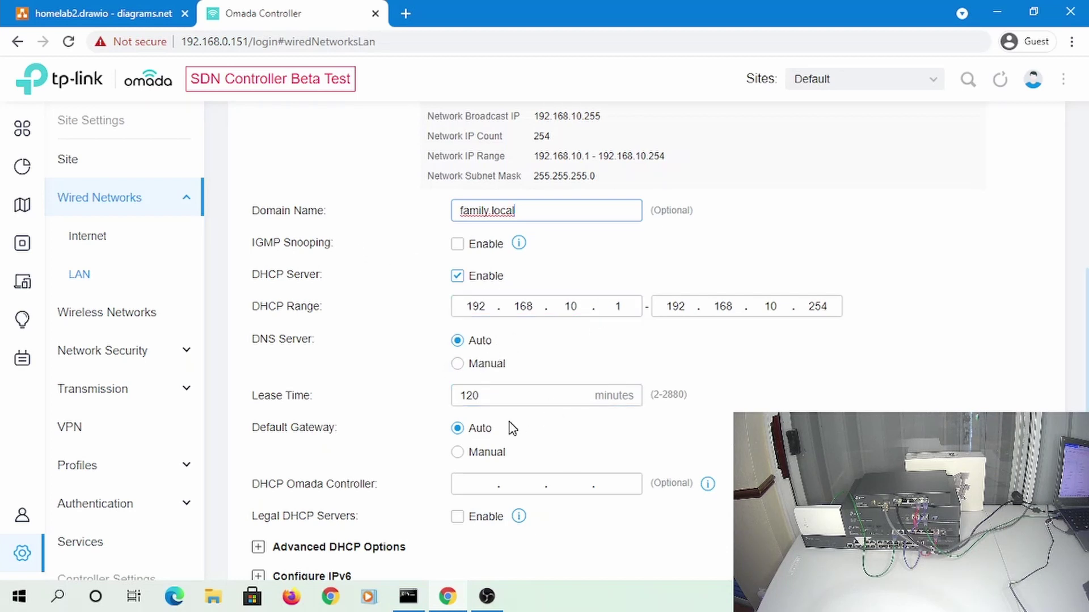
{"action": "left_click", "coordinate": [457, 364]}
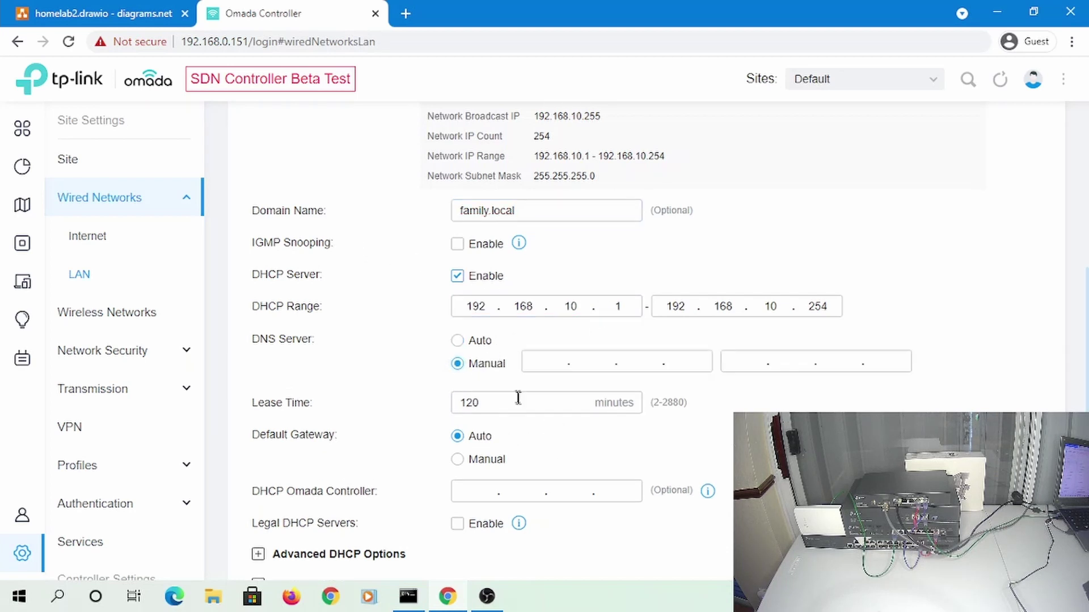
{"action": "left_click", "coordinate": [474, 341]}
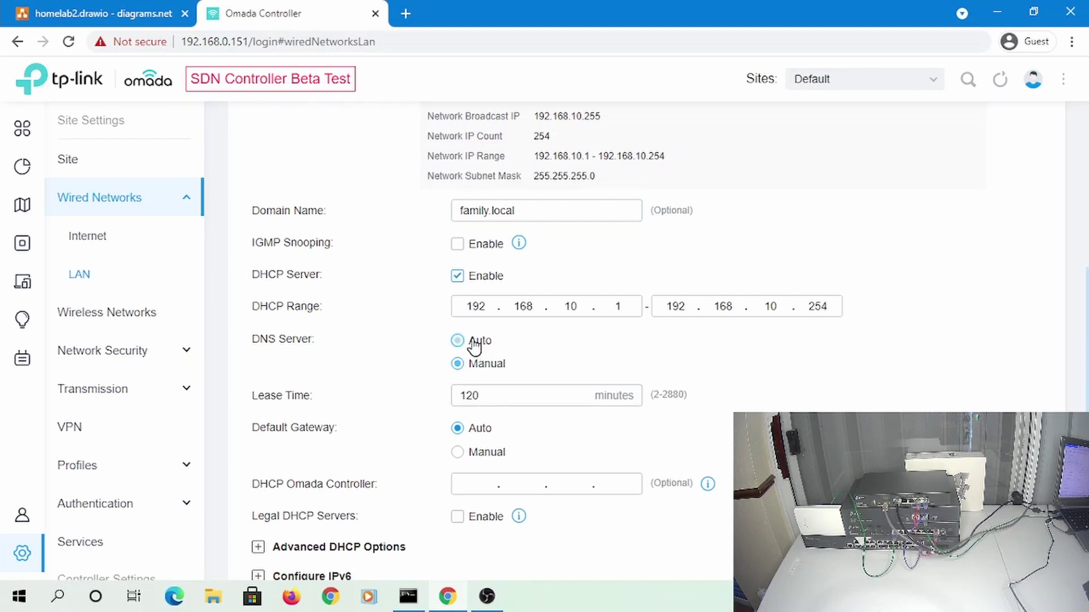
{"action": "left_click", "coordinate": [473, 366]}
{"action": "left_click", "coordinate": [545, 361]}
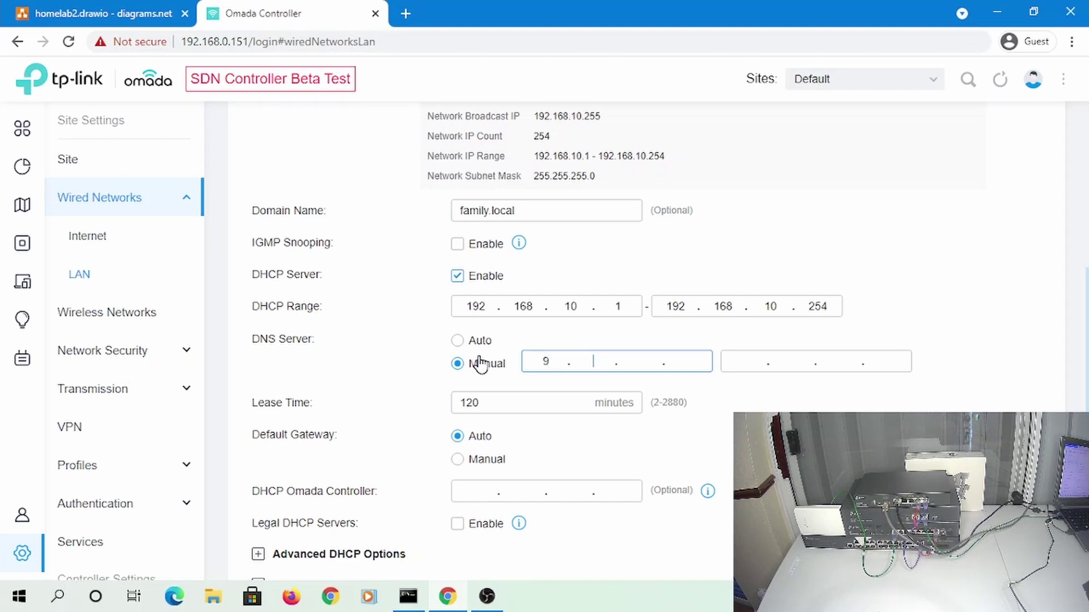
{"action": "key", "text": "Tab"}
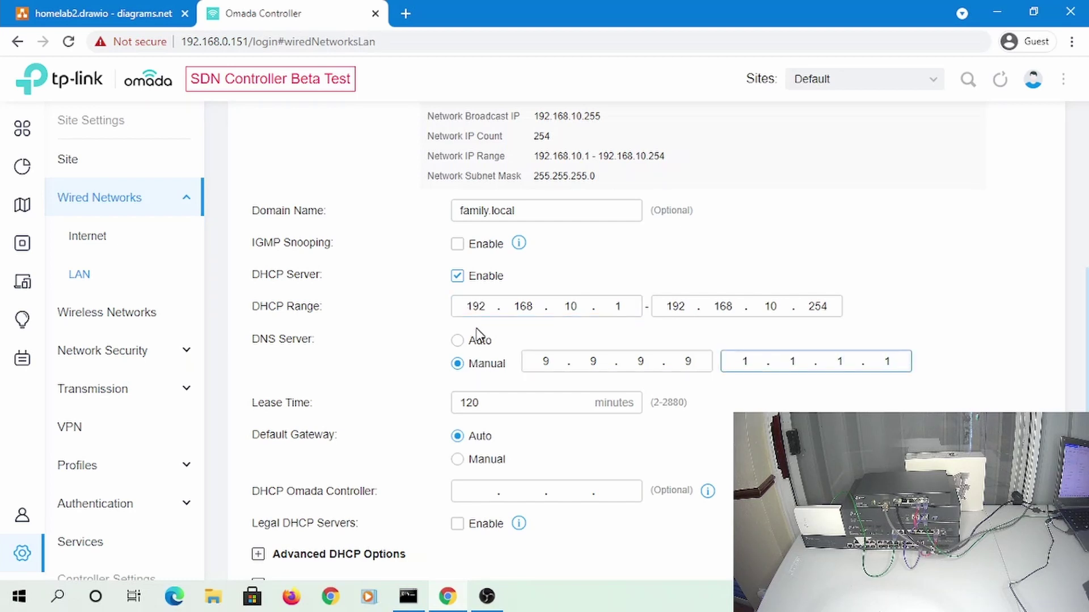
{"action": "scroll", "coordinate": [478, 335], "scroll_direction": "down", "scroll_amount": 2}
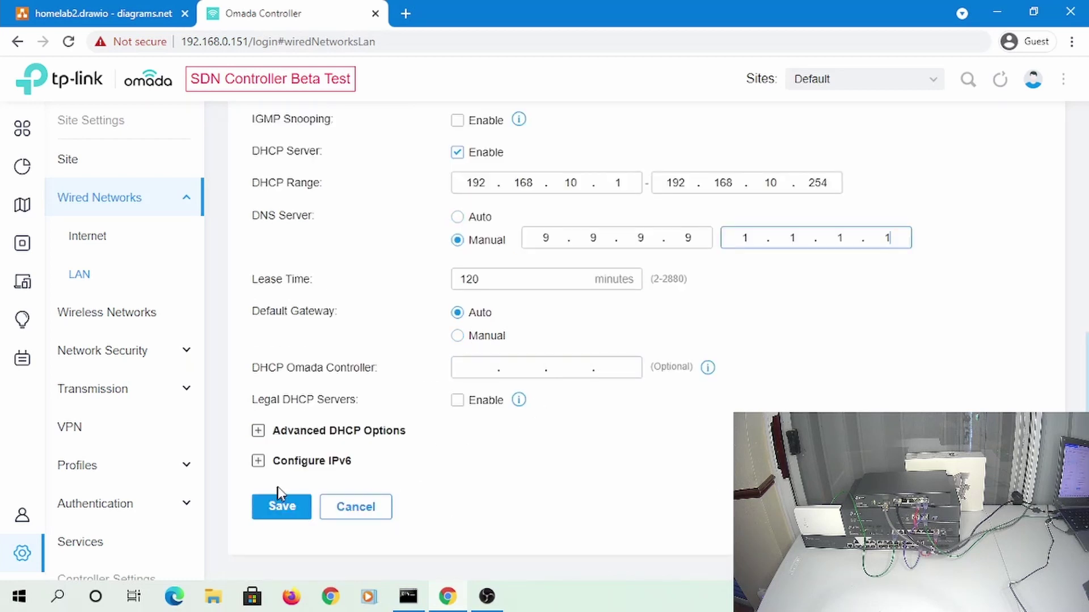
{"action": "left_click", "coordinate": [265, 429]}
{"action": "scroll", "coordinate": [349, 340], "scroll_direction": "down", "scroll_amount": 2}
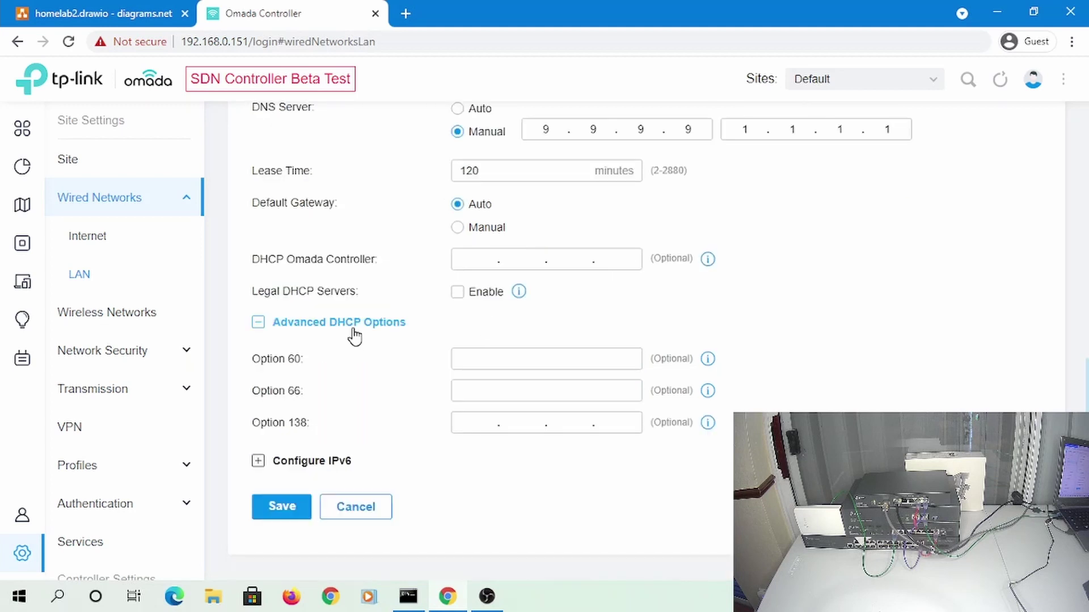
{"action": "left_click", "coordinate": [262, 460]}
{"action": "scroll", "coordinate": [263, 448], "scroll_direction": "down", "scroll_amount": 1}
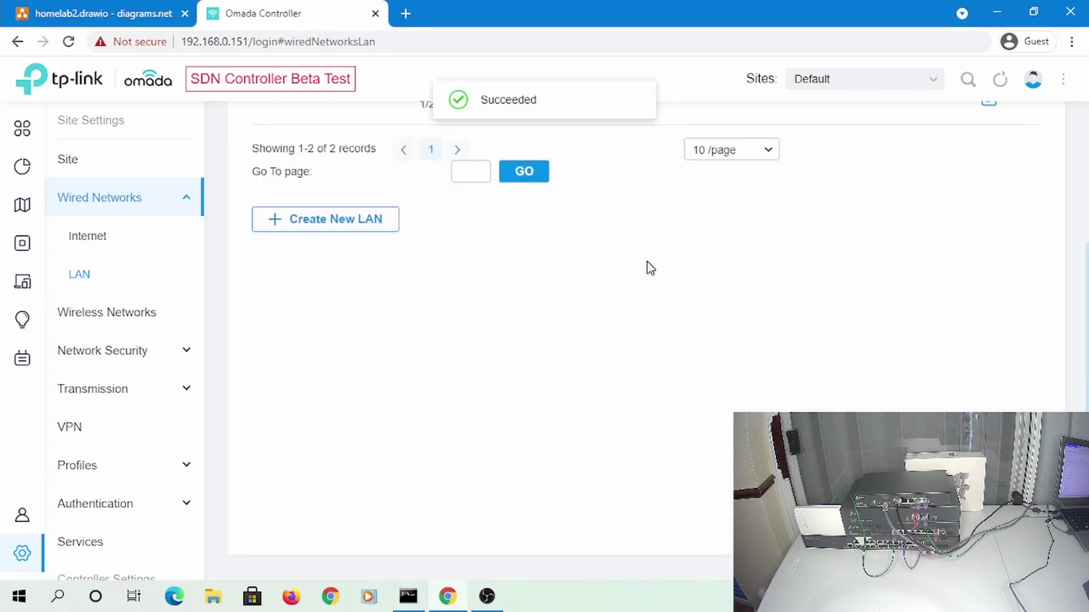
{"action": "scroll", "coordinate": [625, 295], "scroll_direction": "up", "scroll_amount": 3}
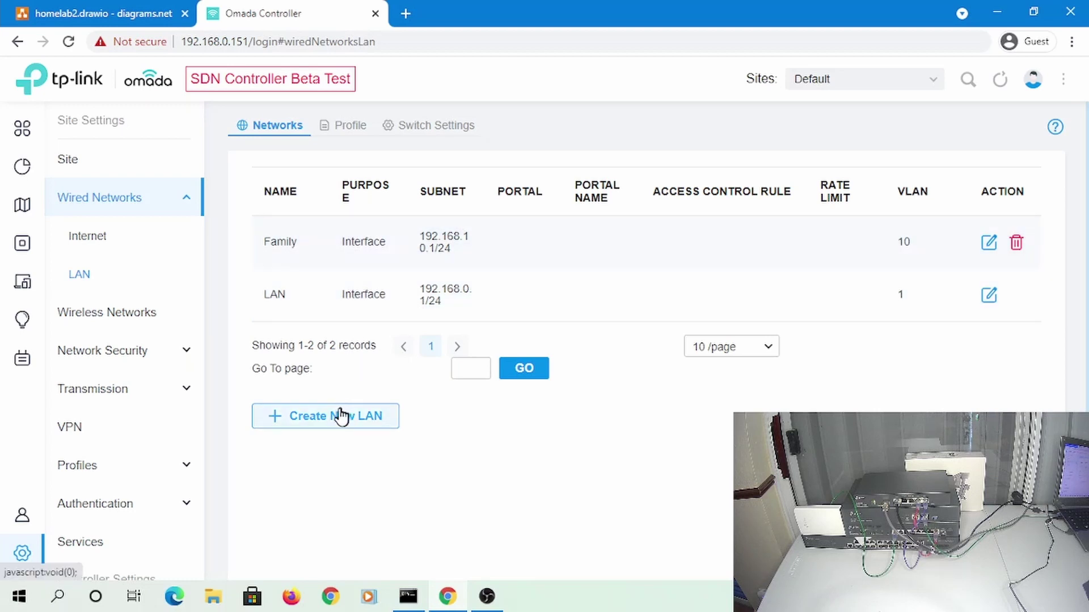
Start a Guest LAN on LAN2 only with VLAN 20 and gateway 192.168.20.1/24
{"action": "left_click", "coordinate": [79, 12]}
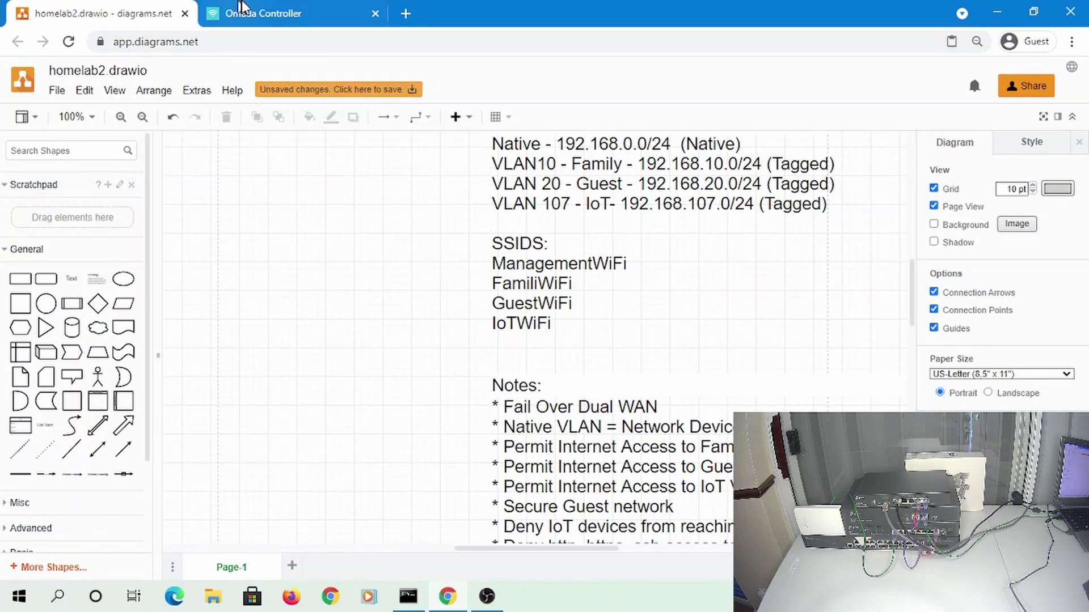
{"action": "left_click", "coordinate": [243, 8]}
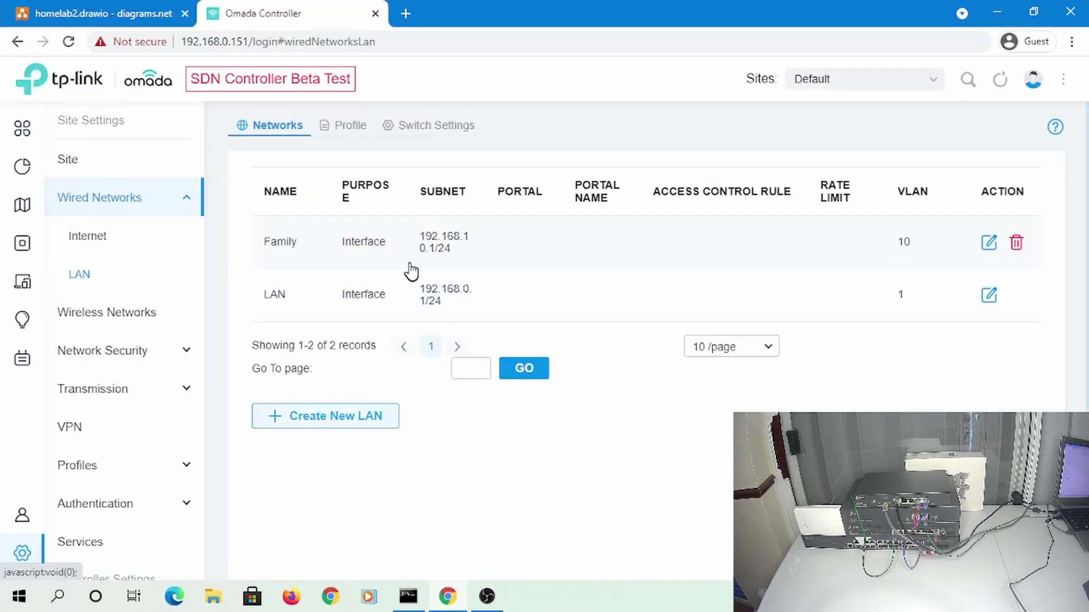
{"action": "left_click", "coordinate": [325, 416]}
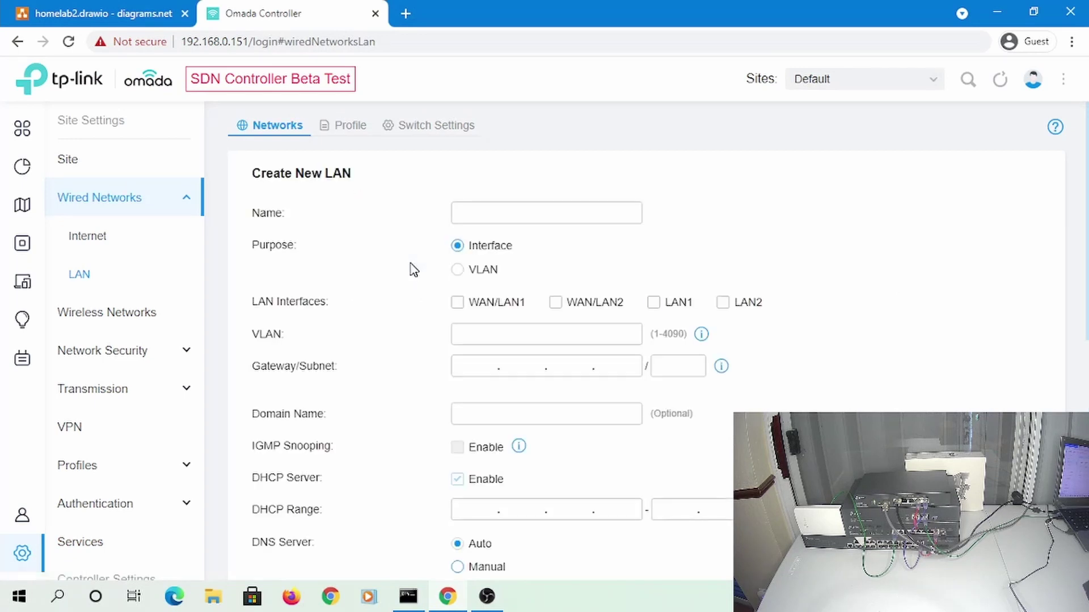
{"action": "left_click", "coordinate": [510, 220]}
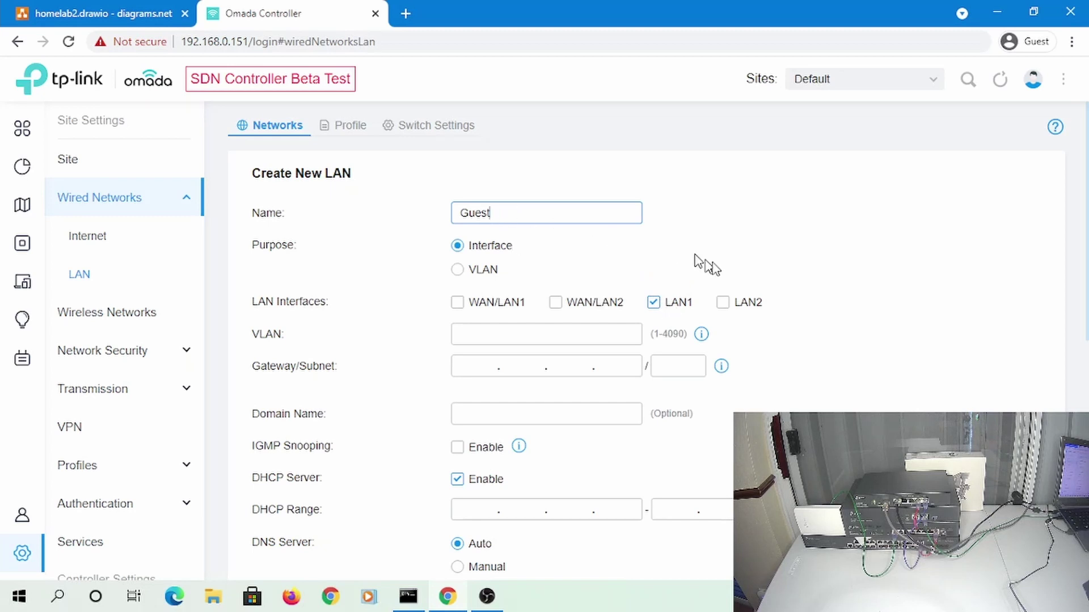
{"action": "left_click", "coordinate": [723, 304]}
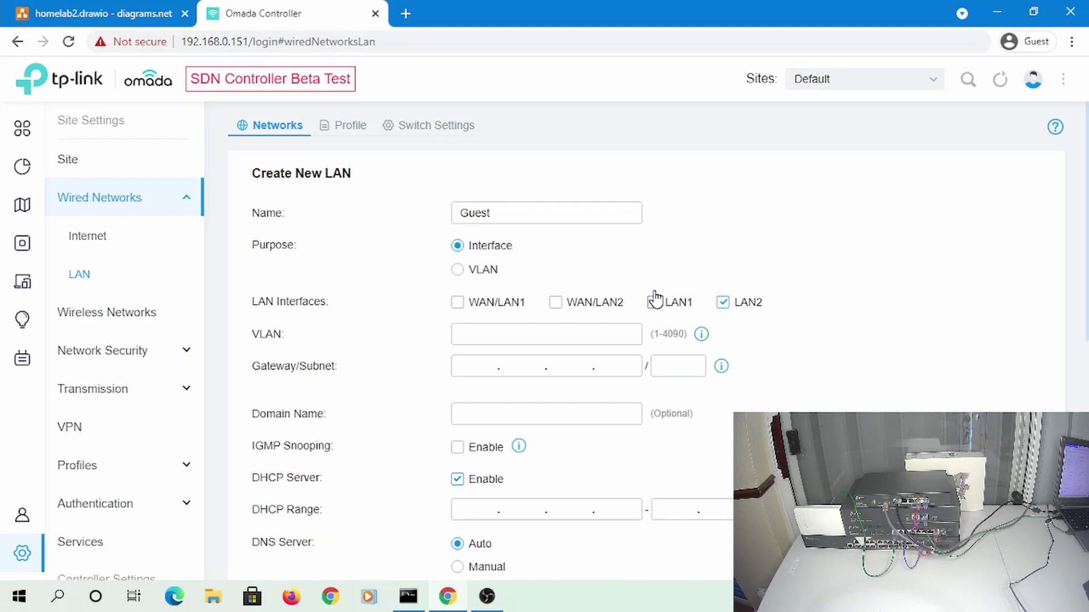
{"action": "left_click", "coordinate": [676, 307]}
{"action": "left_click", "coordinate": [500, 326]}
{"action": "left_click", "coordinate": [474, 370]}
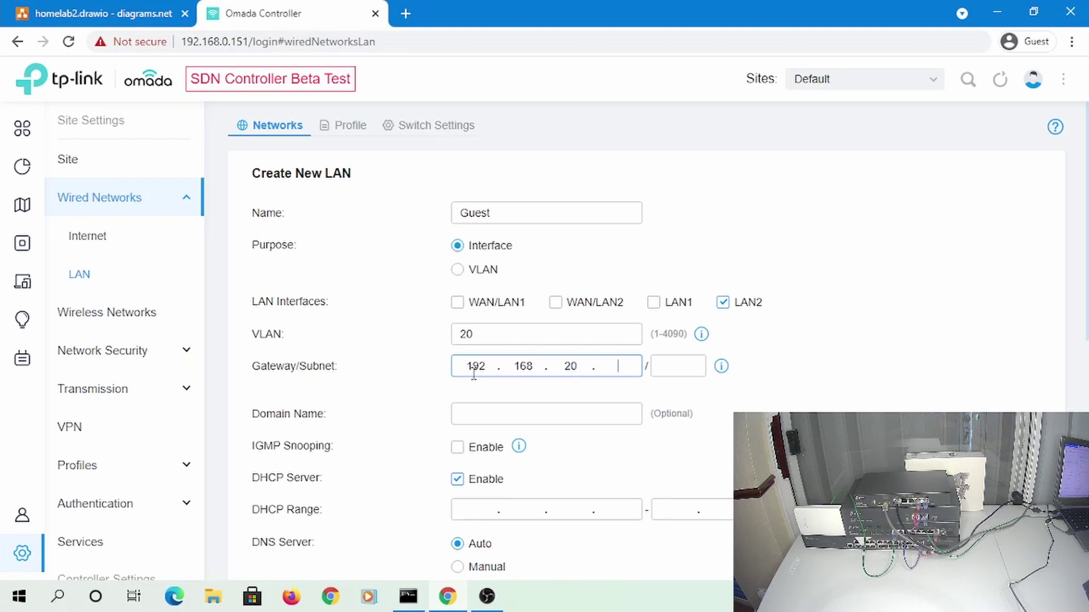
{"action": "type", "text": "192.168.20.1"}
{"action": "key", "text": "Tab"}
{"action": "type", "text": "24"}
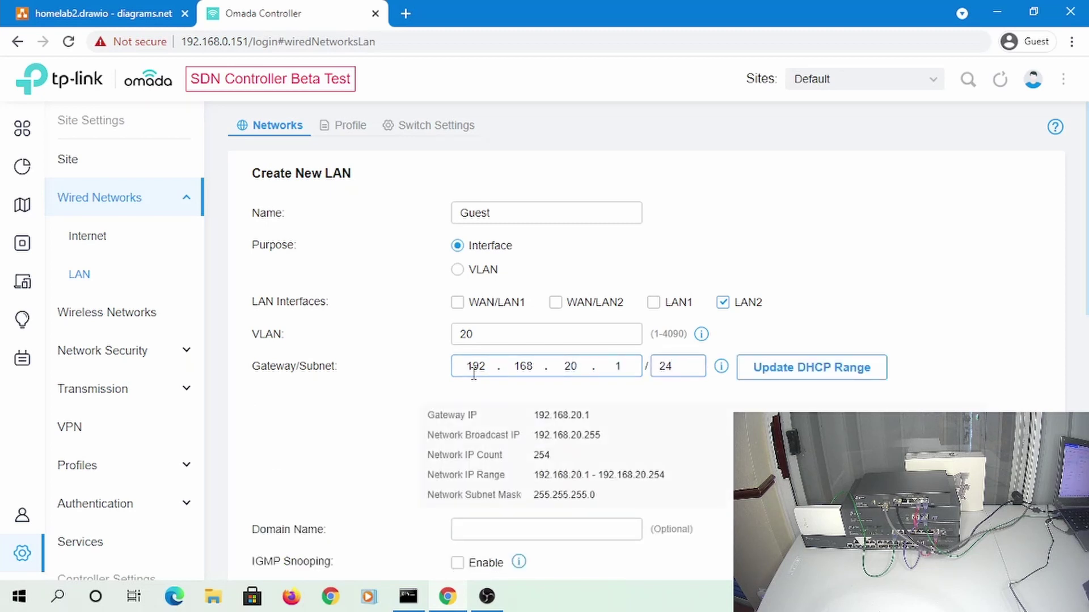
Refresh the DHCP range, set domain guest.local and manual DNS 9.9.9.9 and 1.1.1.1
{"action": "left_click", "coordinate": [774, 377]}
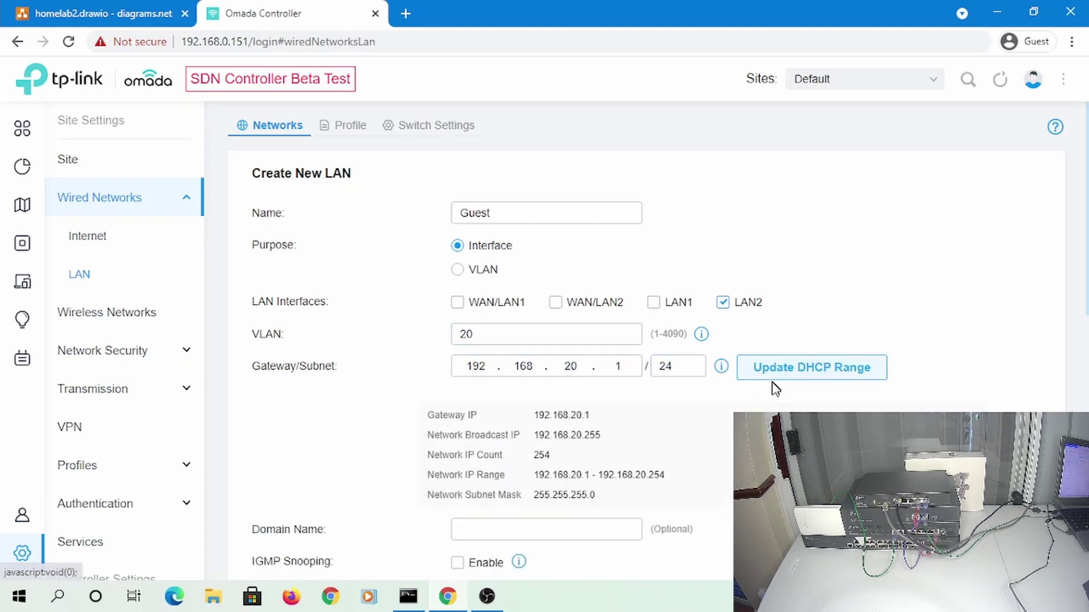
{"action": "scroll", "coordinate": [721, 406], "scroll_direction": "down", "scroll_amount": 5}
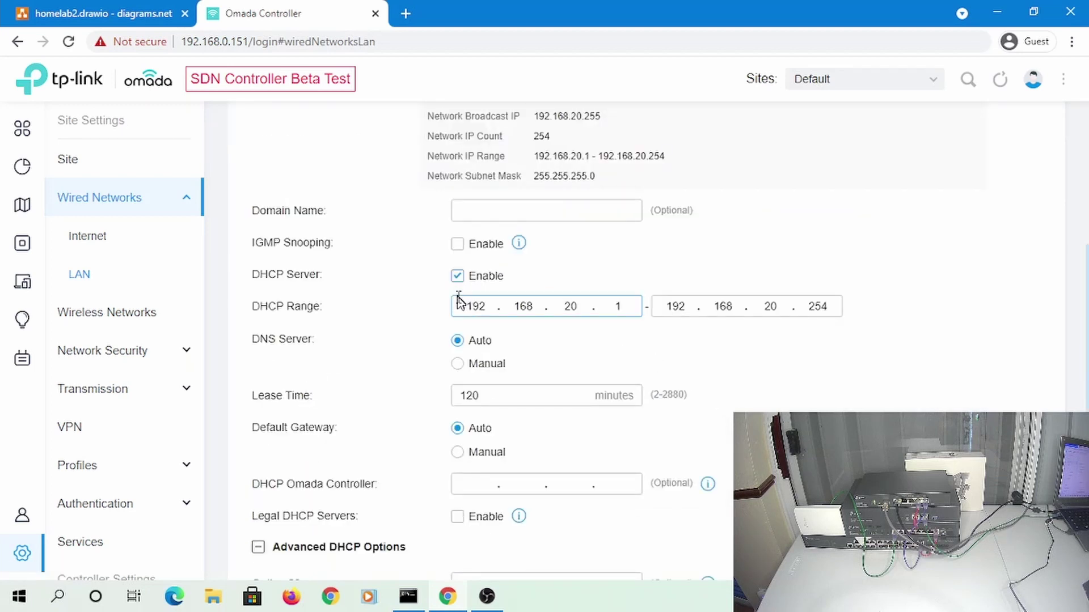
{"action": "left_click", "coordinate": [520, 214]}
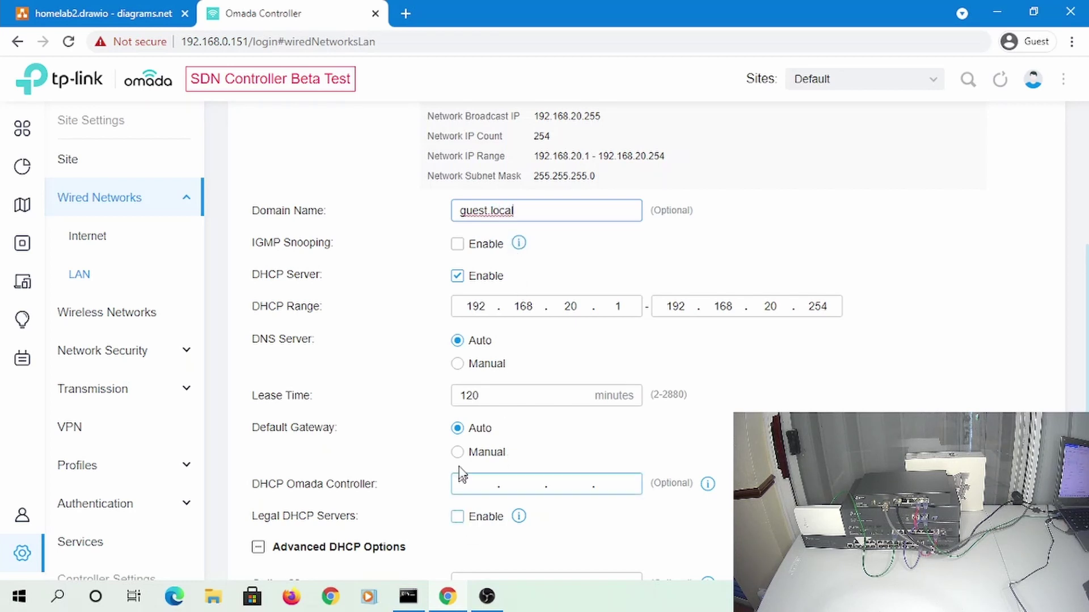
{"action": "left_click", "coordinate": [474, 485]}
{"action": "left_click", "coordinate": [456, 453]}
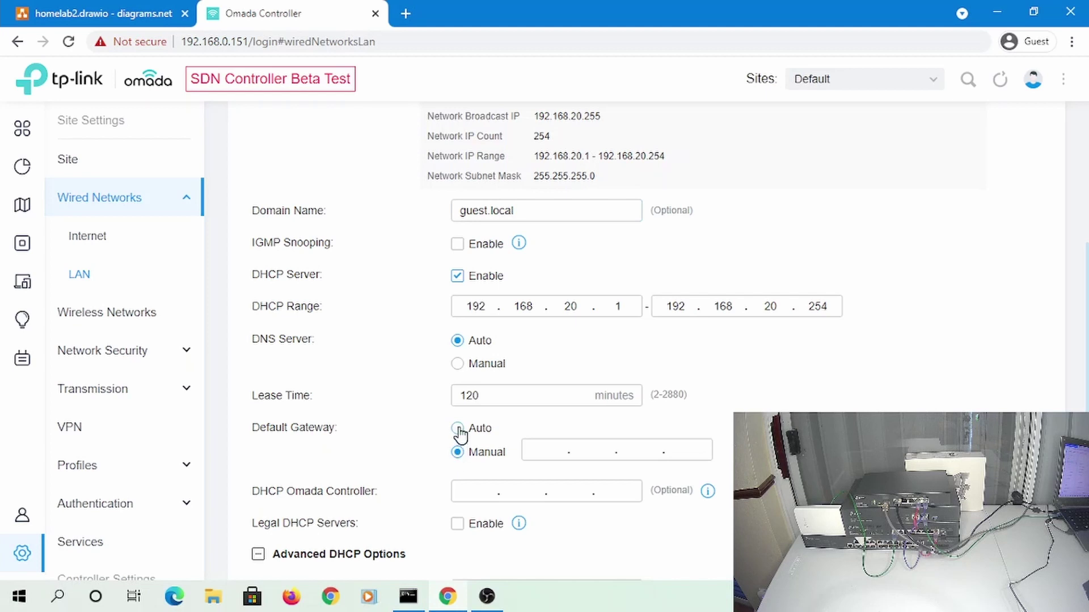
{"action": "left_click", "coordinate": [457, 428]}
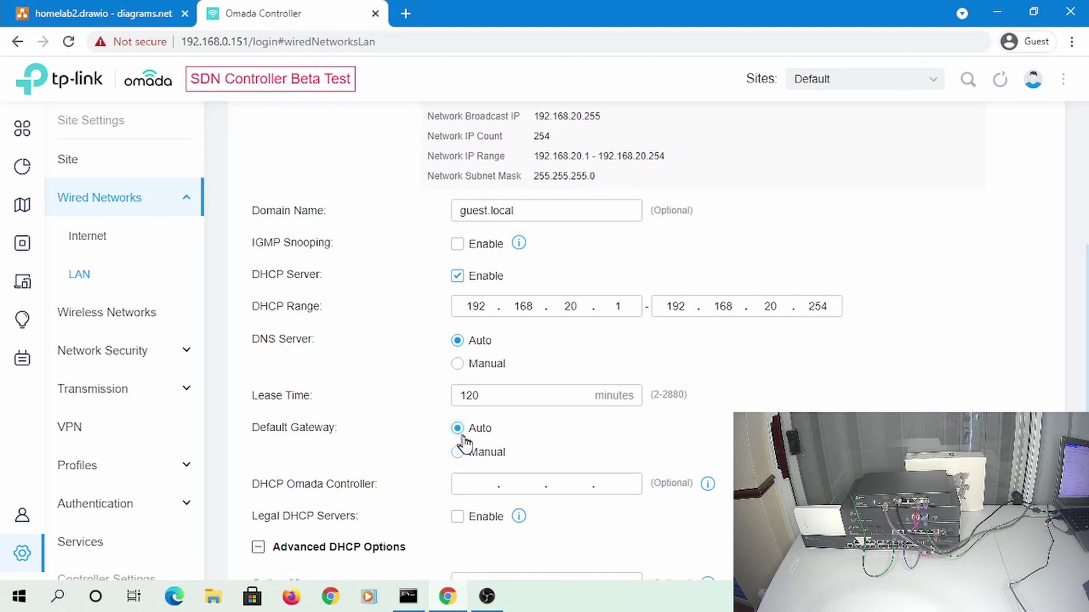
{"action": "left_click", "coordinate": [457, 364]}
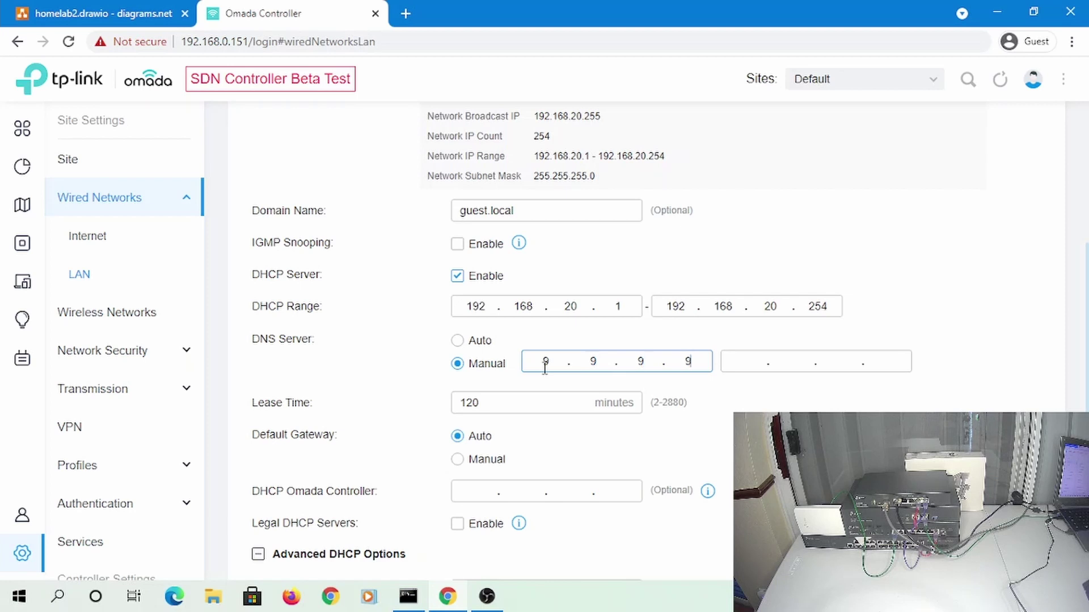
{"action": "type", "text": "9.9.9.9"}
{"action": "key", "text": "Tab"}
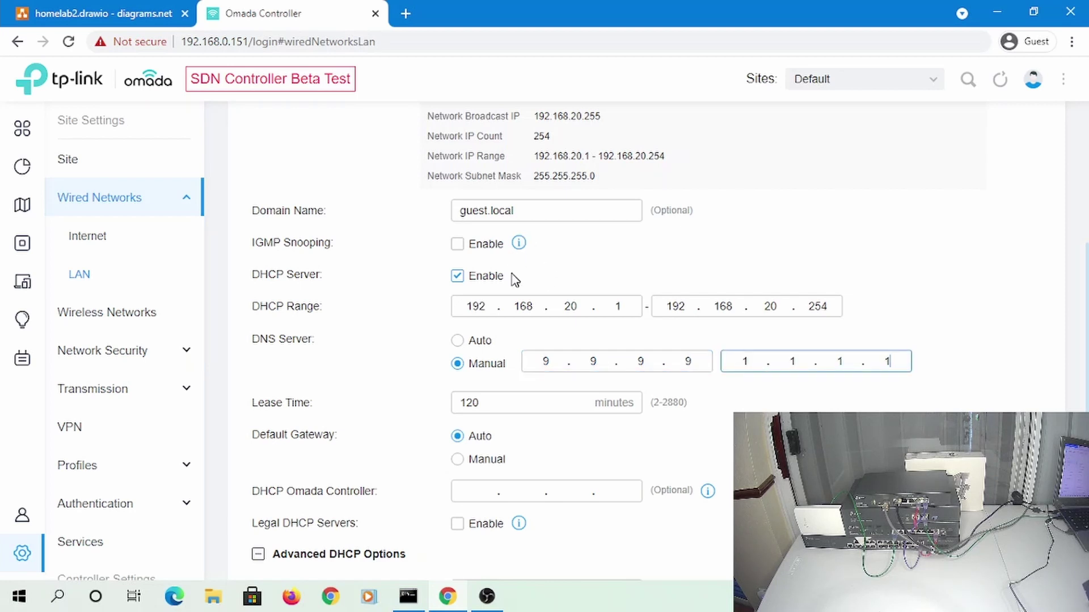
{"action": "scroll", "coordinate": [513, 290], "scroll_direction": "down", "scroll_amount": 5}
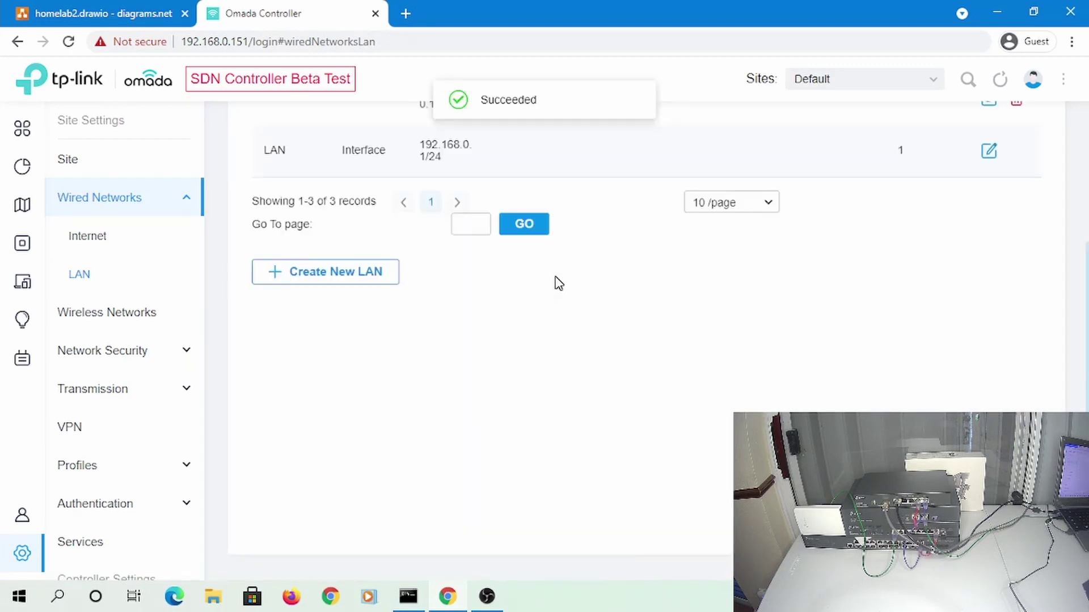
{"action": "scroll", "coordinate": [643, 323], "scroll_direction": "up", "scroll_amount": 4}
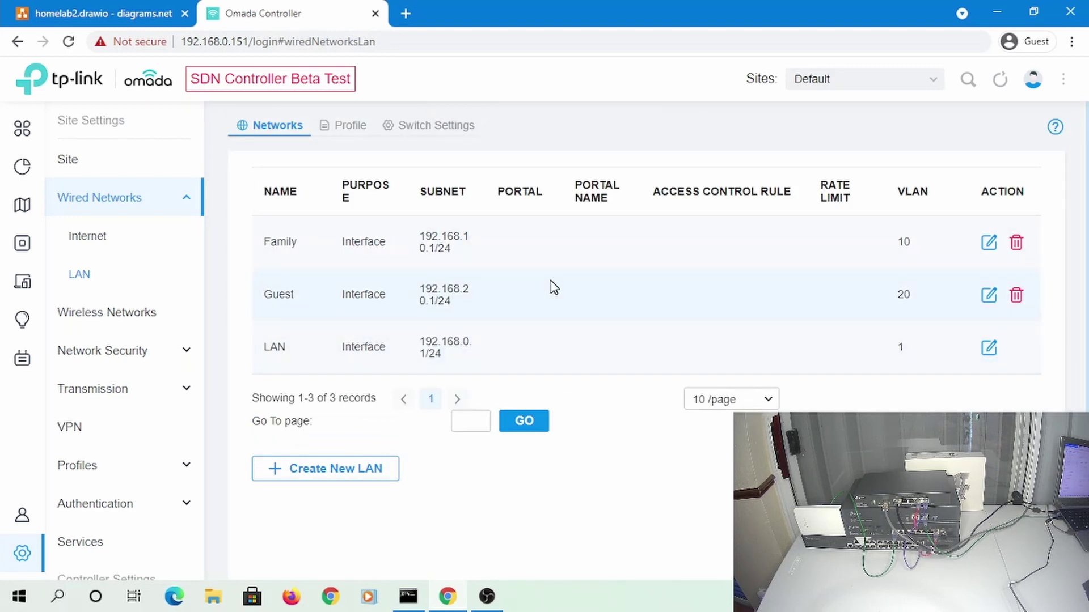
Start an IoT LAN on LAN2 only with VLAN 107 and gateway 192.168.107.1/24
{"action": "left_click", "coordinate": [80, 12]}
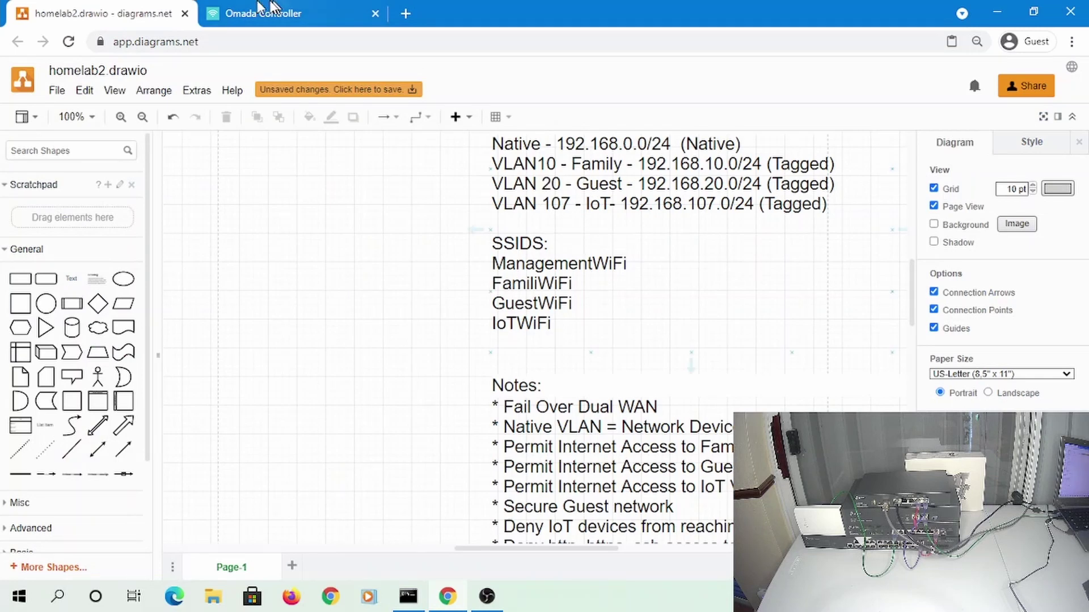
{"action": "left_click", "coordinate": [219, 13]}
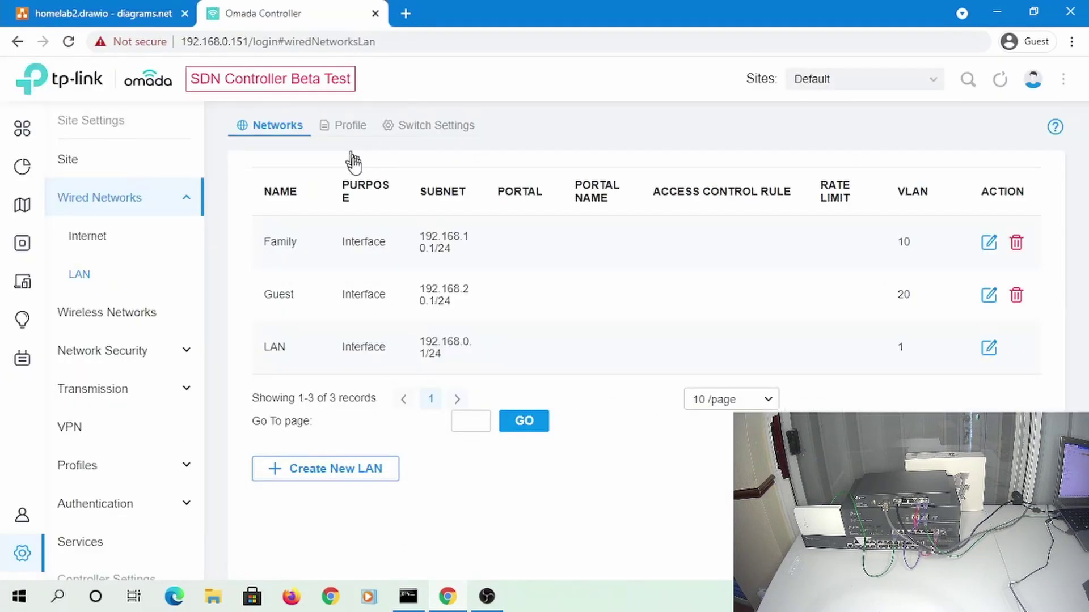
{"action": "left_click", "coordinate": [321, 485]}
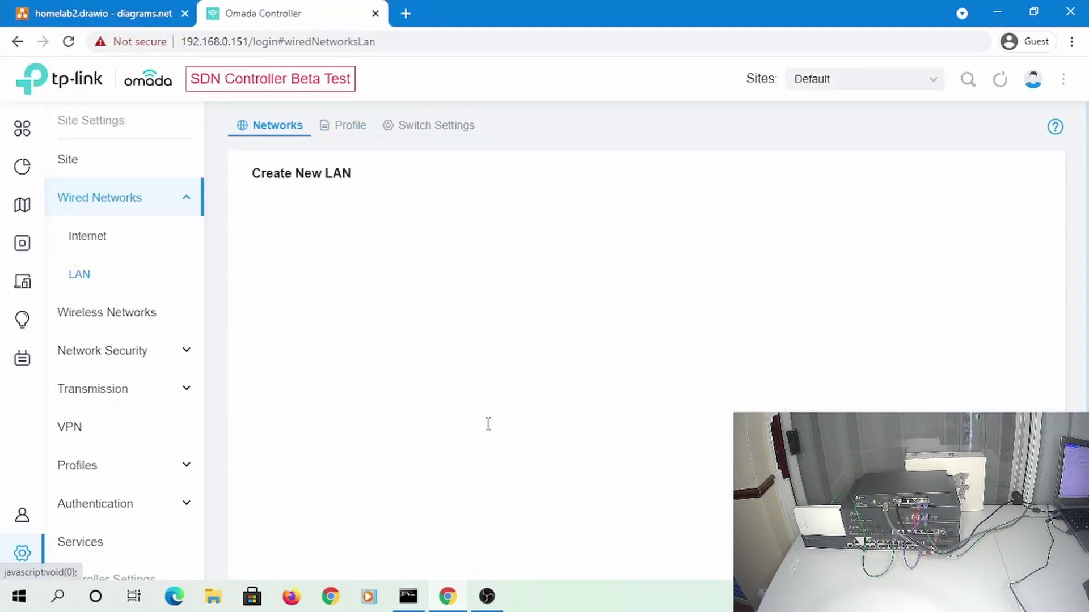
{"action": "left_click", "coordinate": [463, 214]}
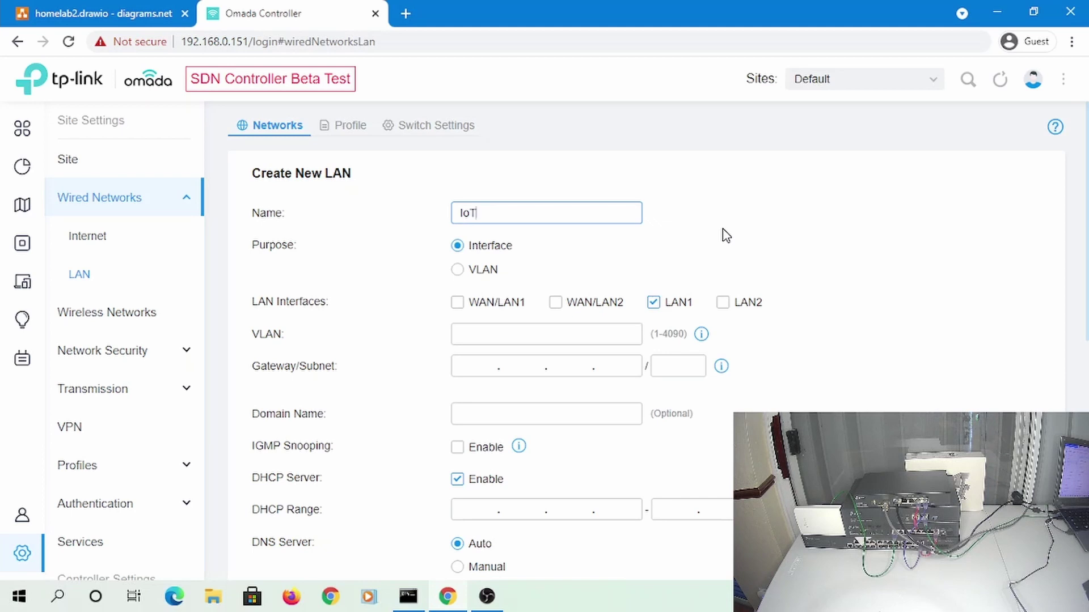
{"action": "left_click", "coordinate": [731, 309]}
{"action": "left_click", "coordinate": [654, 302]}
{"action": "left_click", "coordinate": [722, 302]}
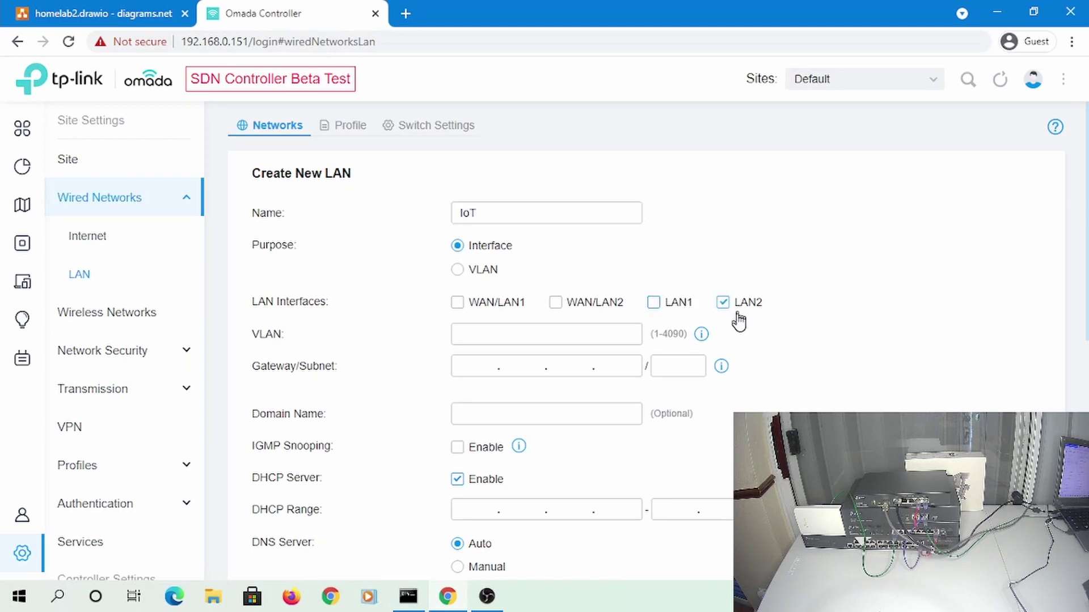
{"action": "left_click", "coordinate": [618, 336]}
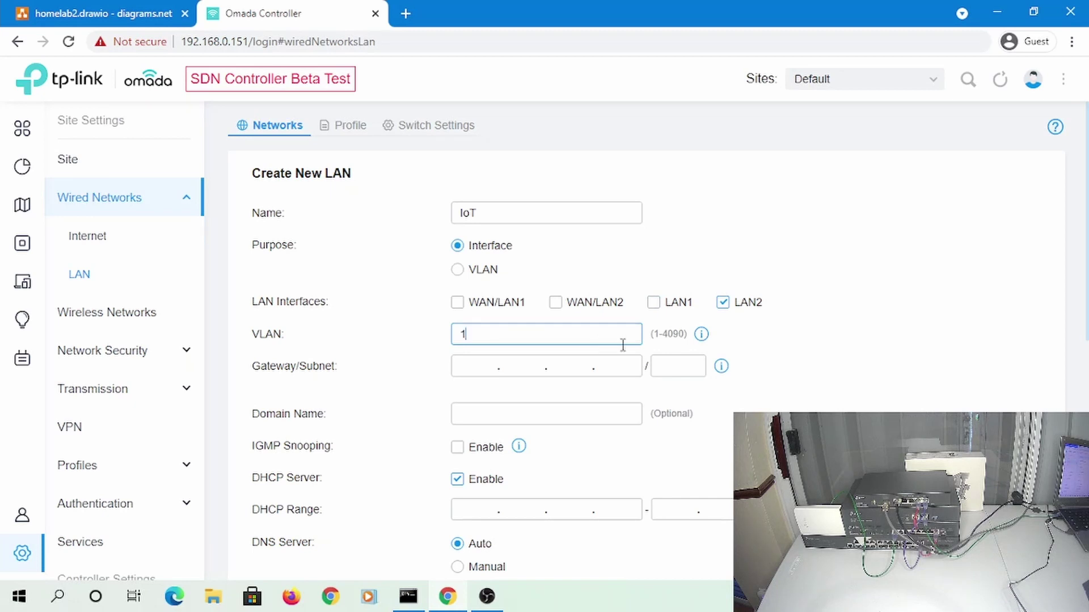
{"action": "key", "text": "Tab"}
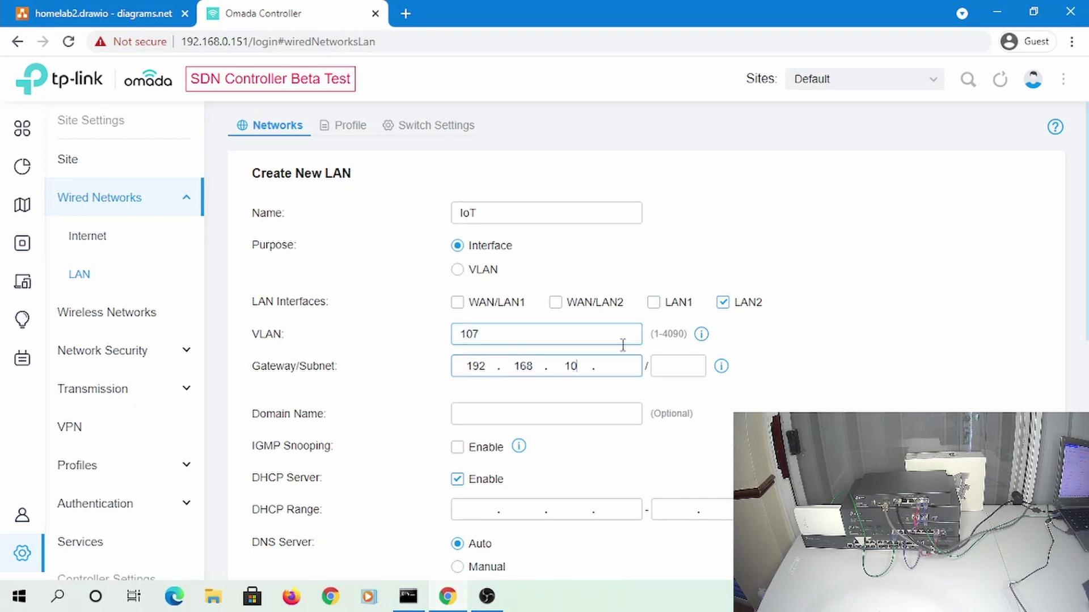
{"action": "type", "text": "192.168.107.1"}
{"action": "key", "text": "Tab"}
{"action": "type", "text": "24"}
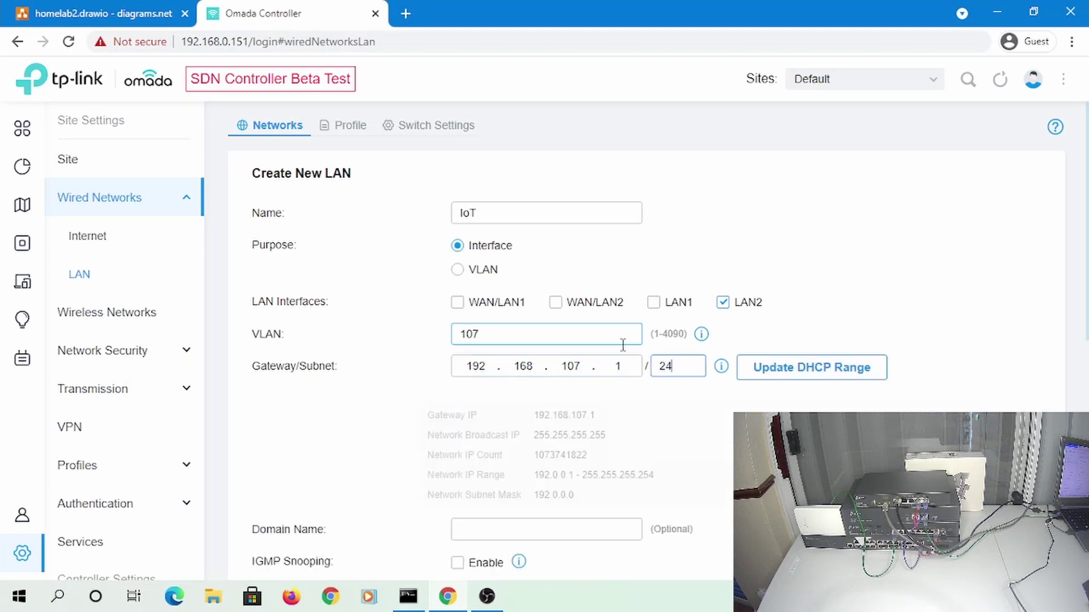
Refresh the DHCP range, set domain iot.local and manual DNS 9.9.9.9, then save
{"action": "left_click", "coordinate": [752, 368]}
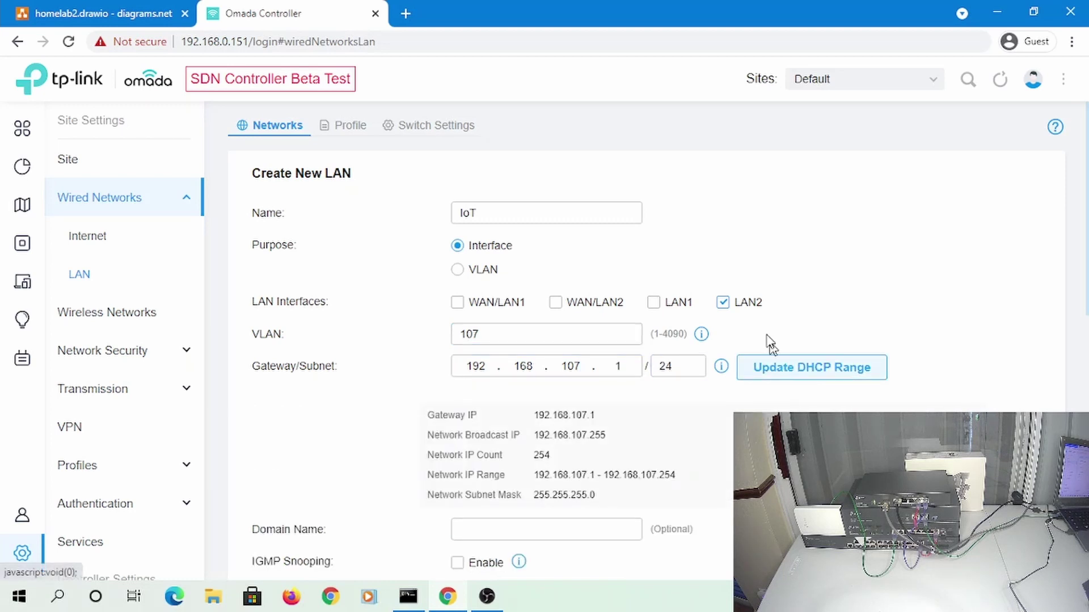
{"action": "left_click", "coordinate": [462, 211]}
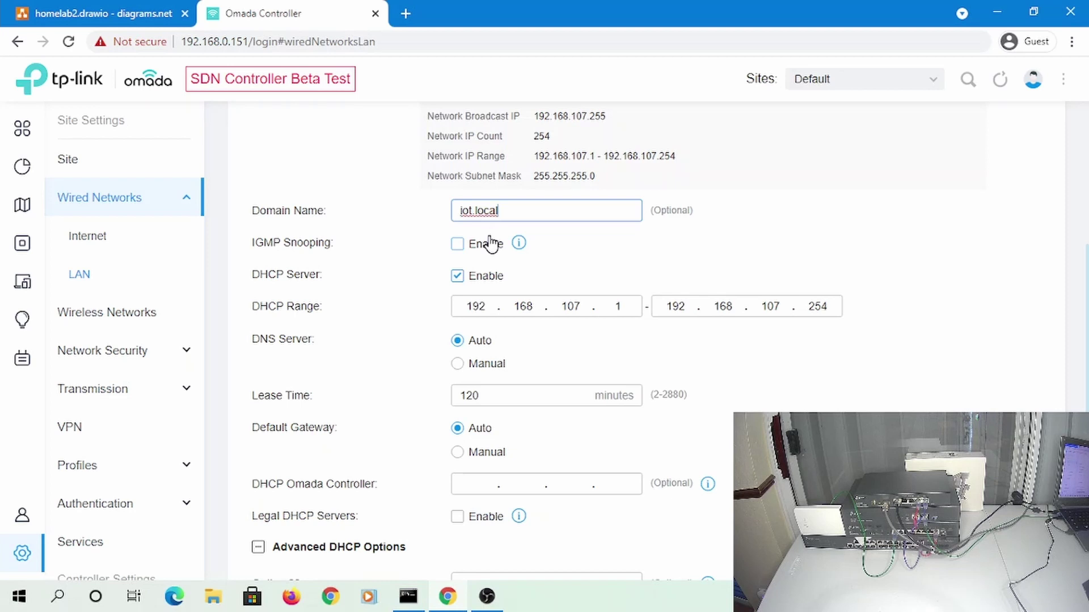
{"action": "left_click", "coordinate": [489, 304]}
{"action": "left_click", "coordinate": [484, 372]}
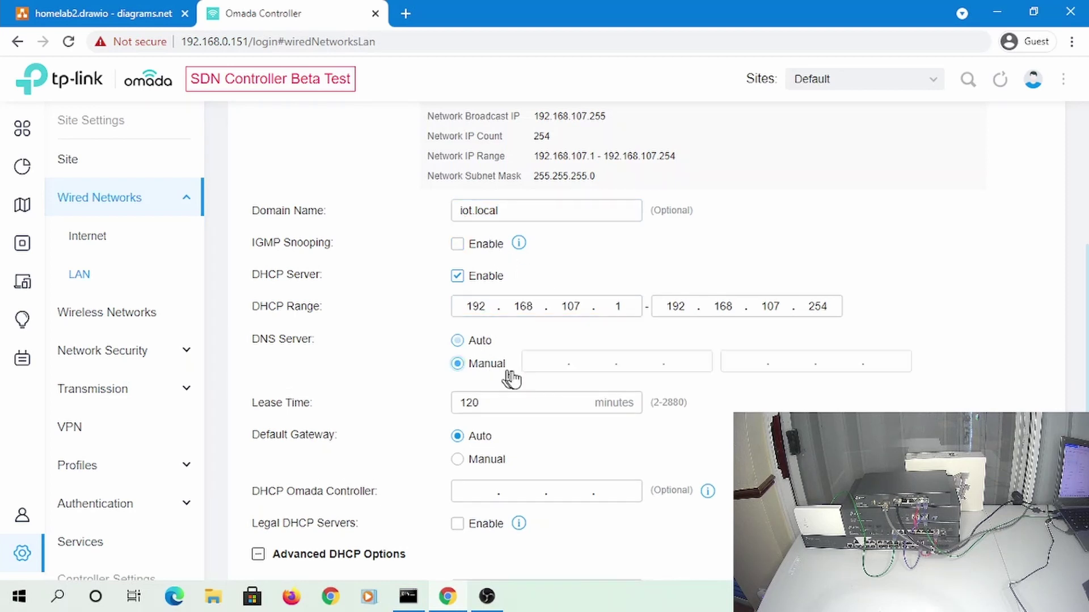
{"action": "left_click", "coordinate": [558, 363]}
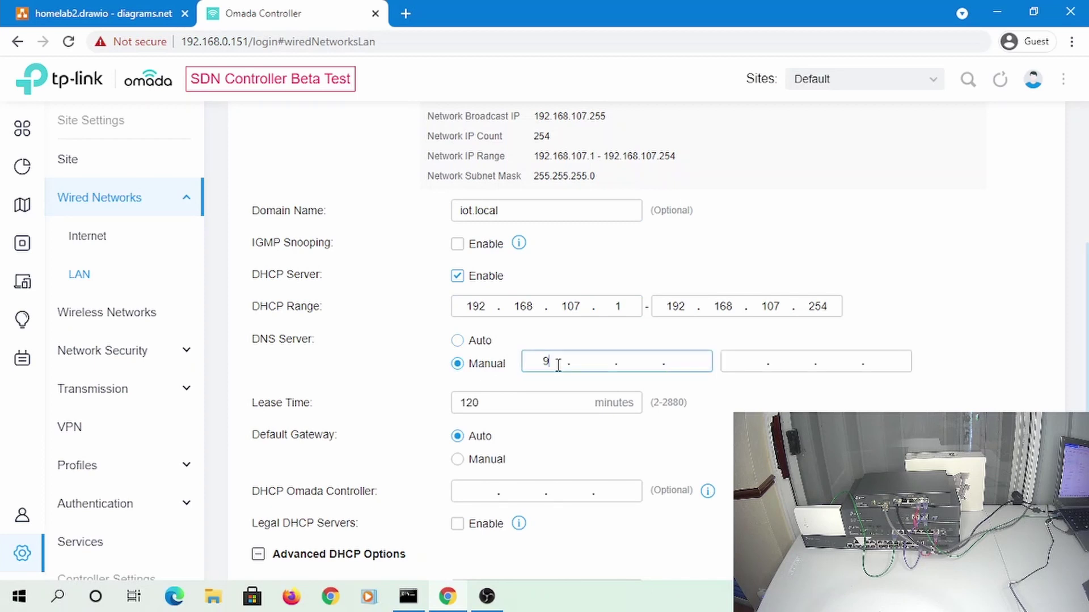
{"action": "key", "text": "Tab"}
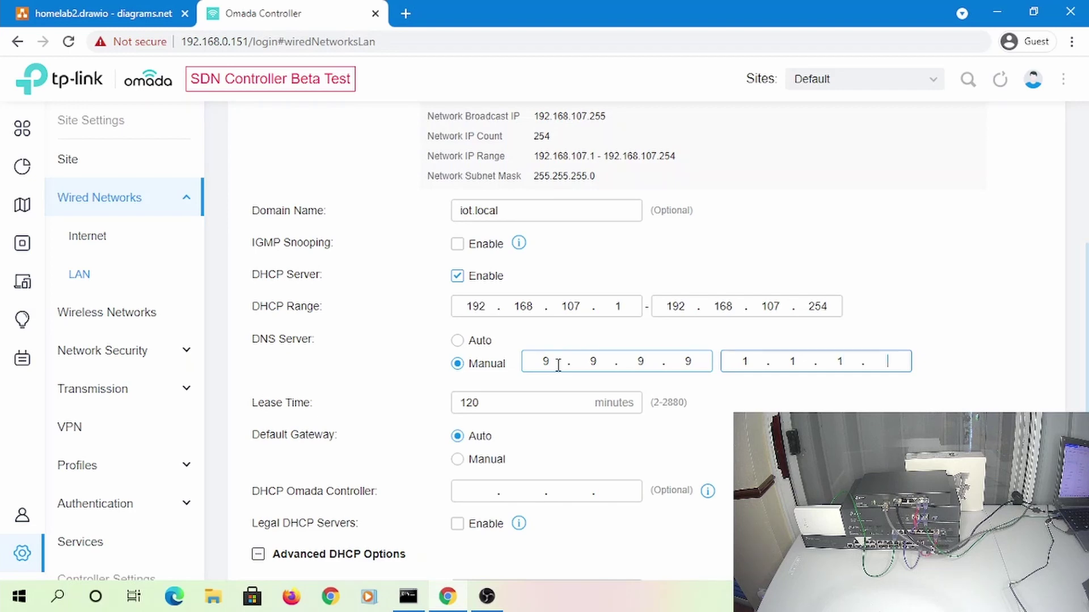
{"action": "scroll", "coordinate": [554, 372], "scroll_direction": "down", "scroll_amount": 5}
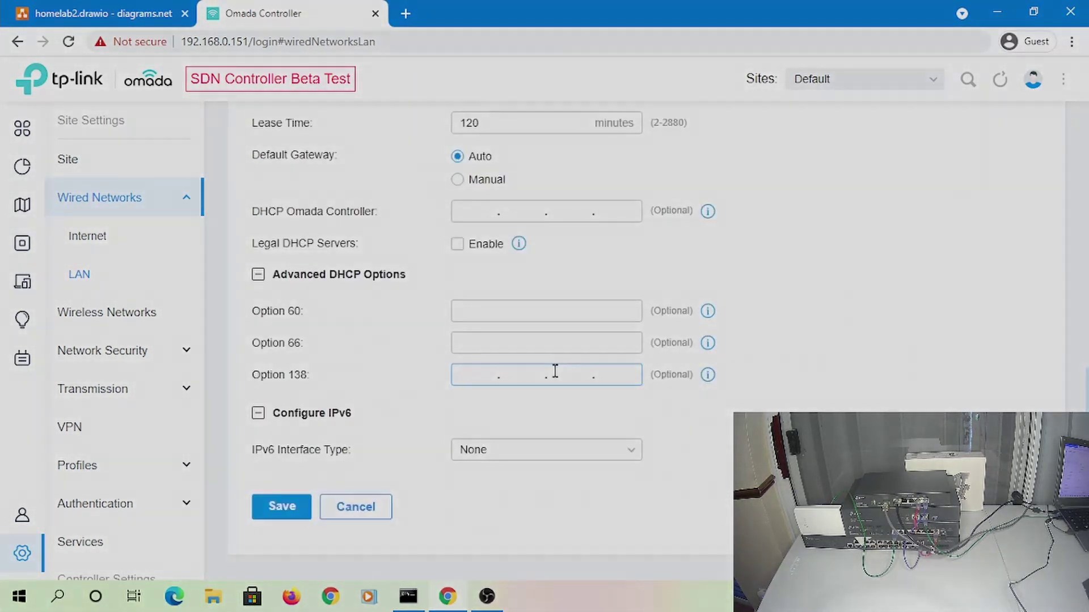
{"action": "left_click", "coordinate": [258, 412]}
{"action": "left_click", "coordinate": [258, 274]}
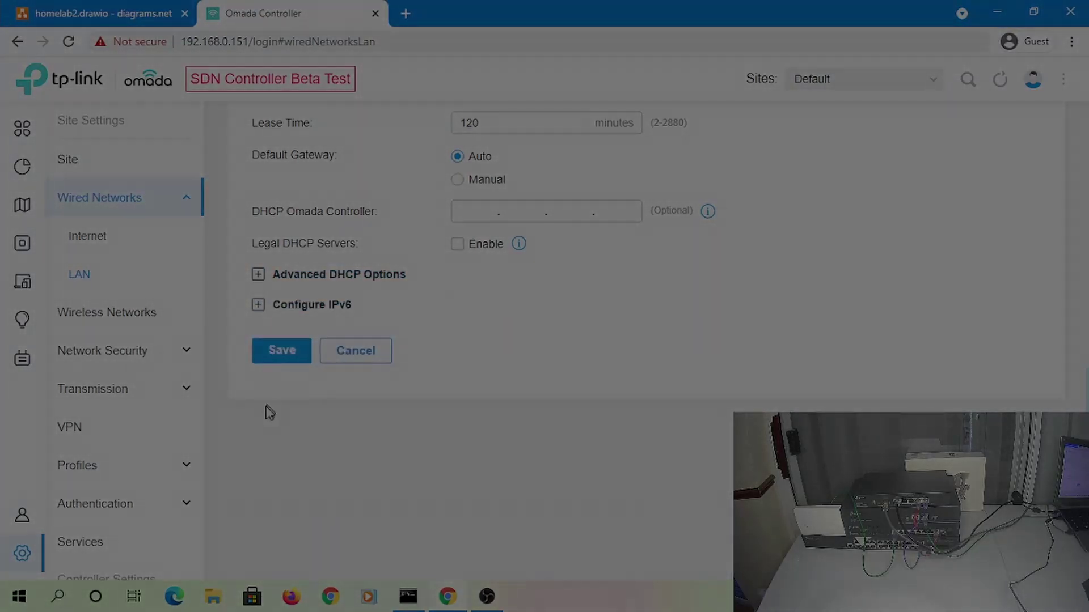
{"action": "left_click", "coordinate": [278, 355]}
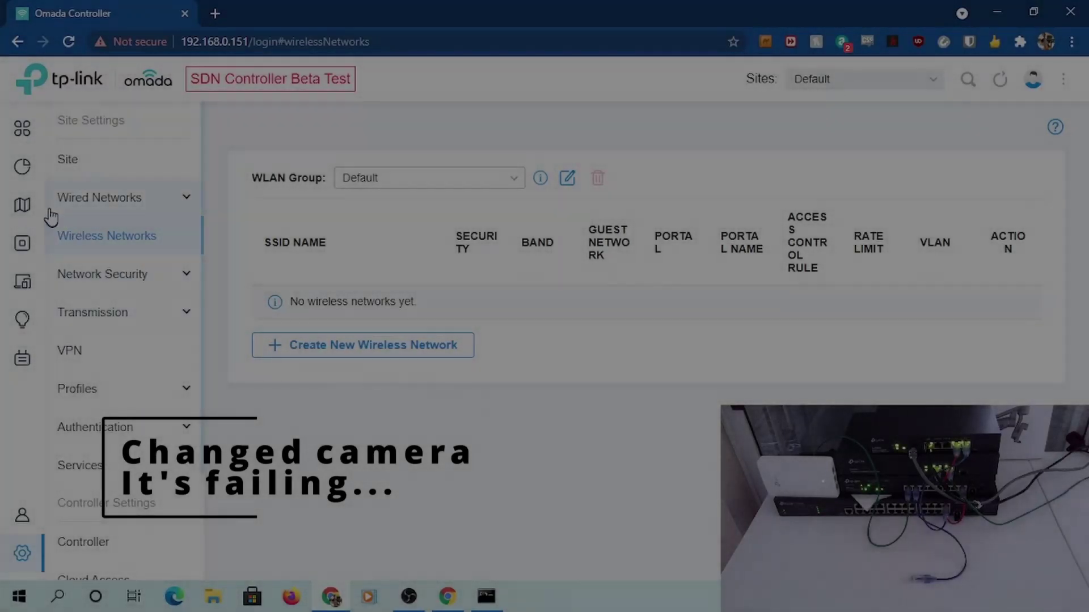
Open the Wired Networks Internet page showing the SFP WAN and WAN port modes
{"action": "left_click", "coordinate": [86, 209]}
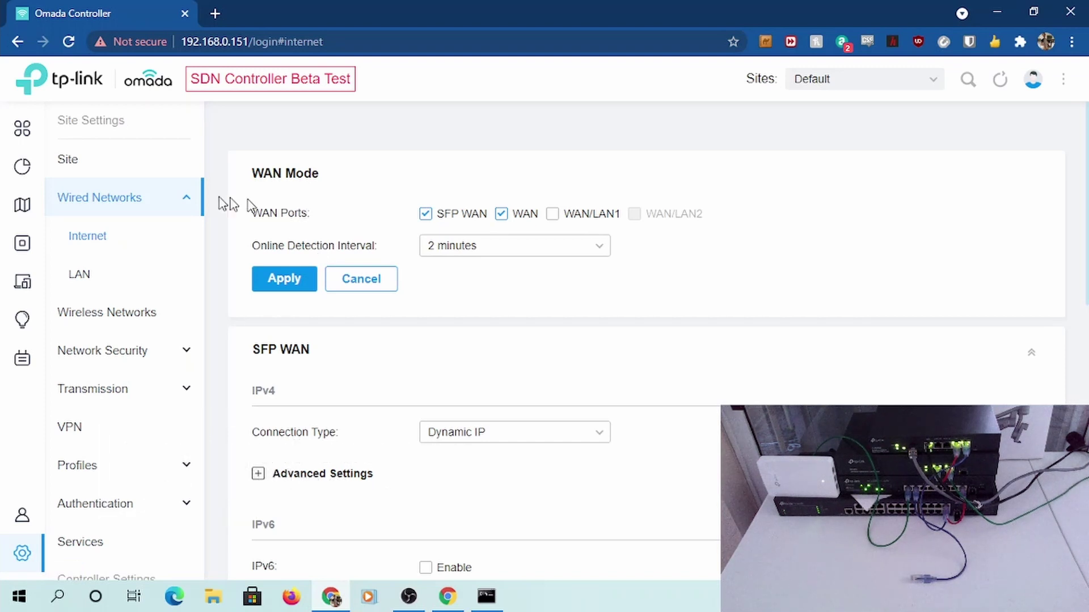
Show the wired LAN table with Family, Guest, IoT and LAN on VLANs 10, 20, 107, 1
{"action": "left_click", "coordinate": [78, 273]}
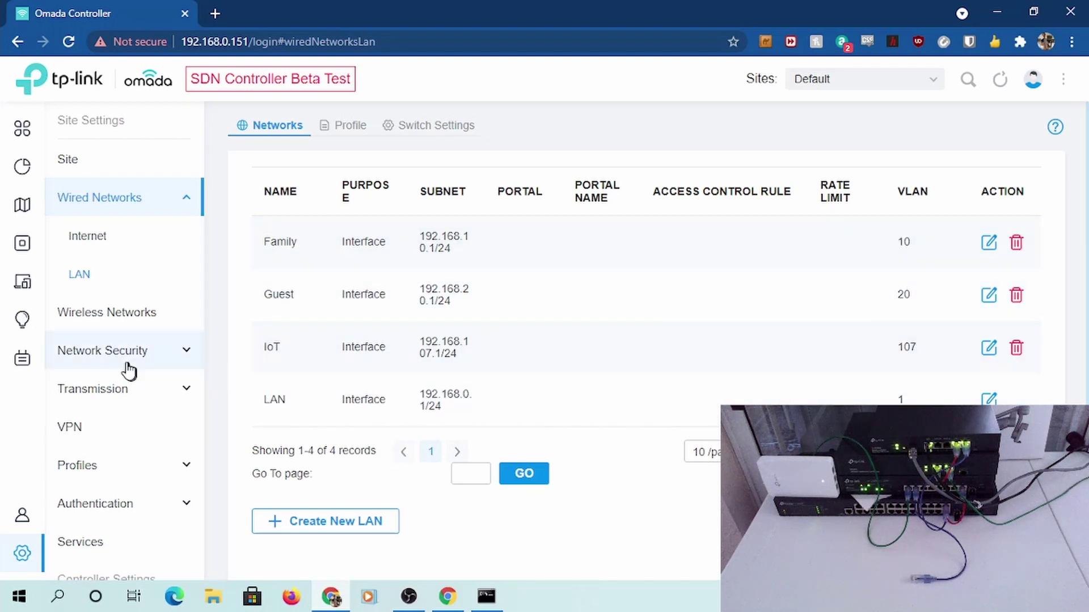
{"action": "left_click", "coordinate": [121, 325]}
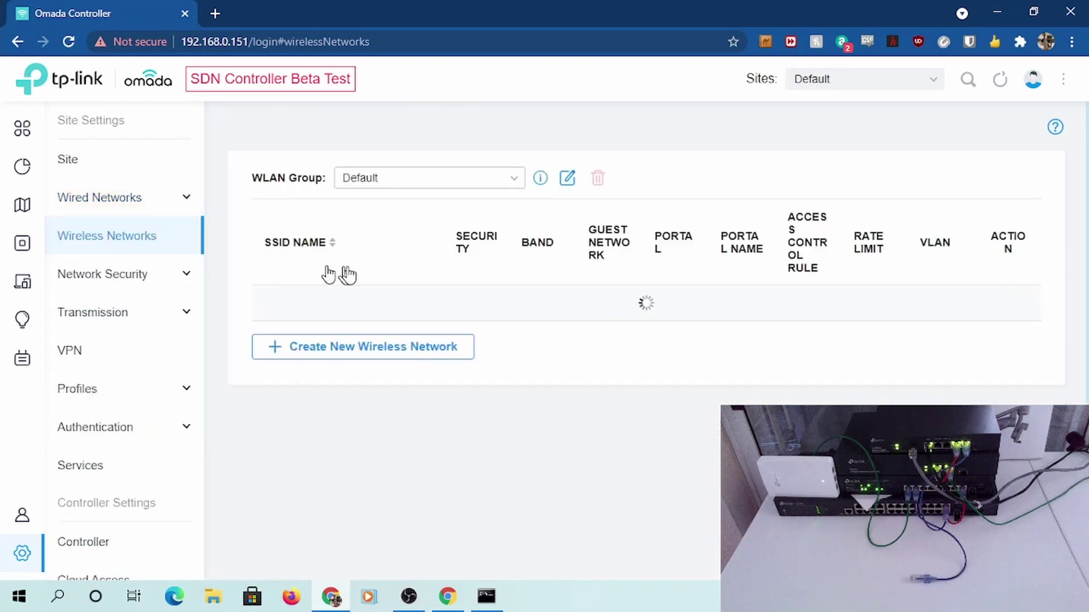
{"action": "left_click", "coordinate": [113, 205]}
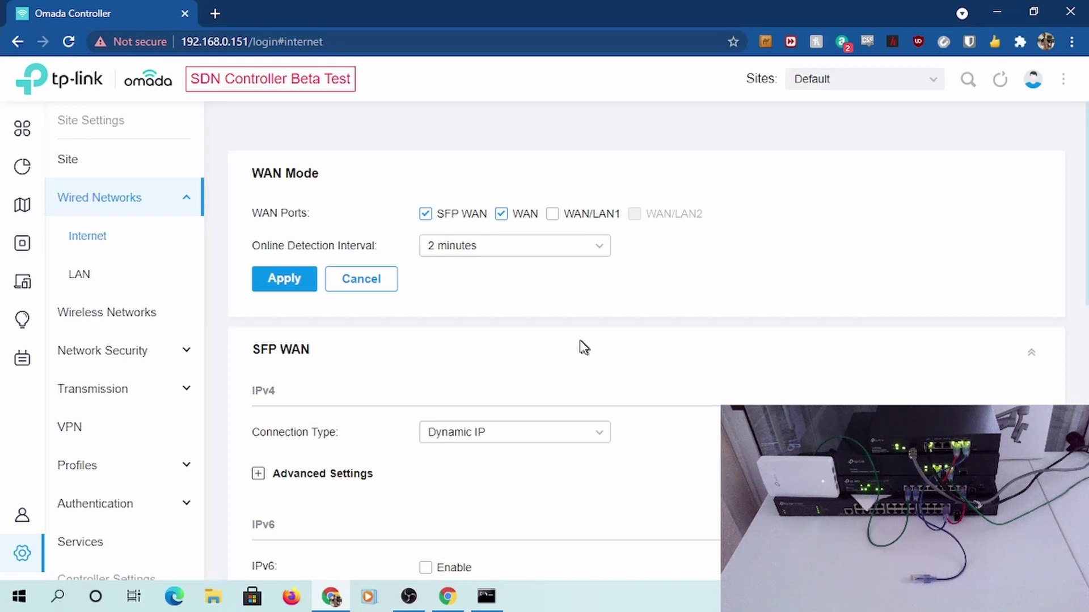
{"action": "mouse_move", "coordinate": [118, 304]}
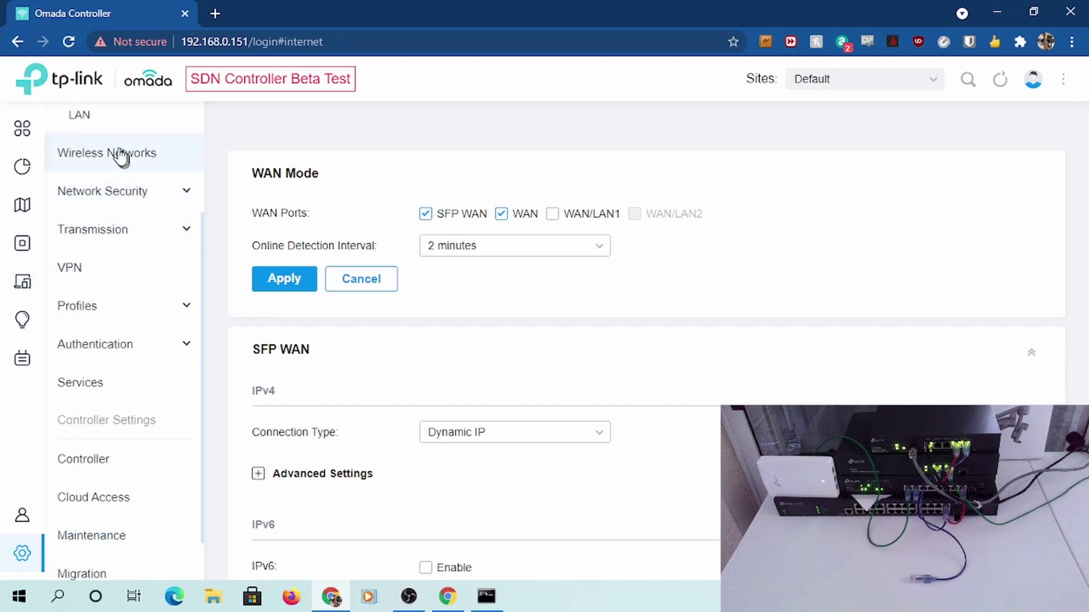
{"action": "left_click", "coordinate": [80, 115]}
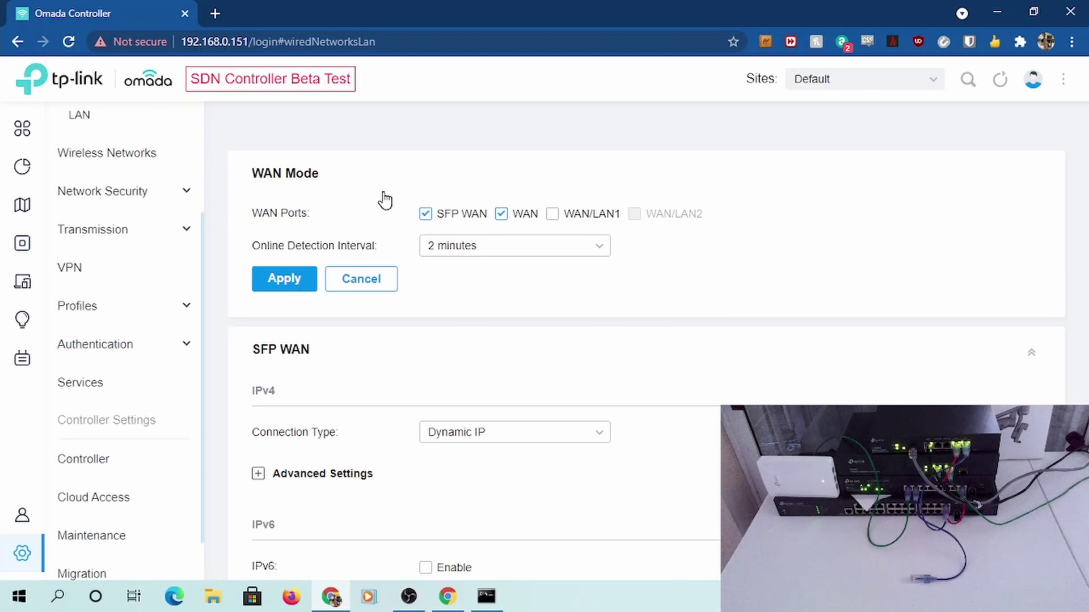
{"action": "scroll", "coordinate": [384, 200], "scroll_direction": "up", "scroll_amount": 5}
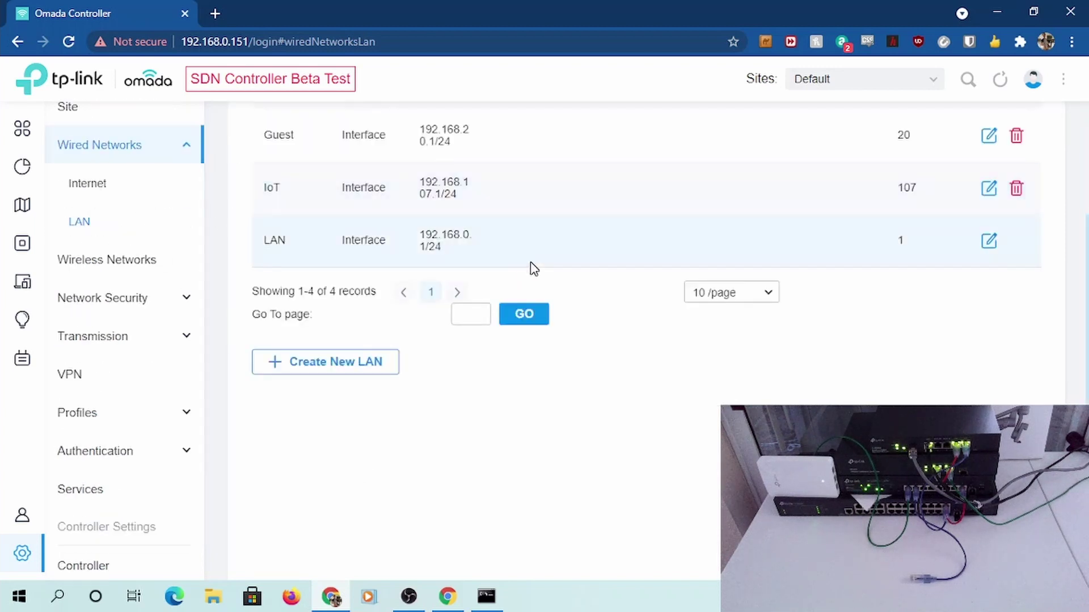
{"action": "scroll", "coordinate": [531, 268], "scroll_direction": "up", "scroll_amount": 3}
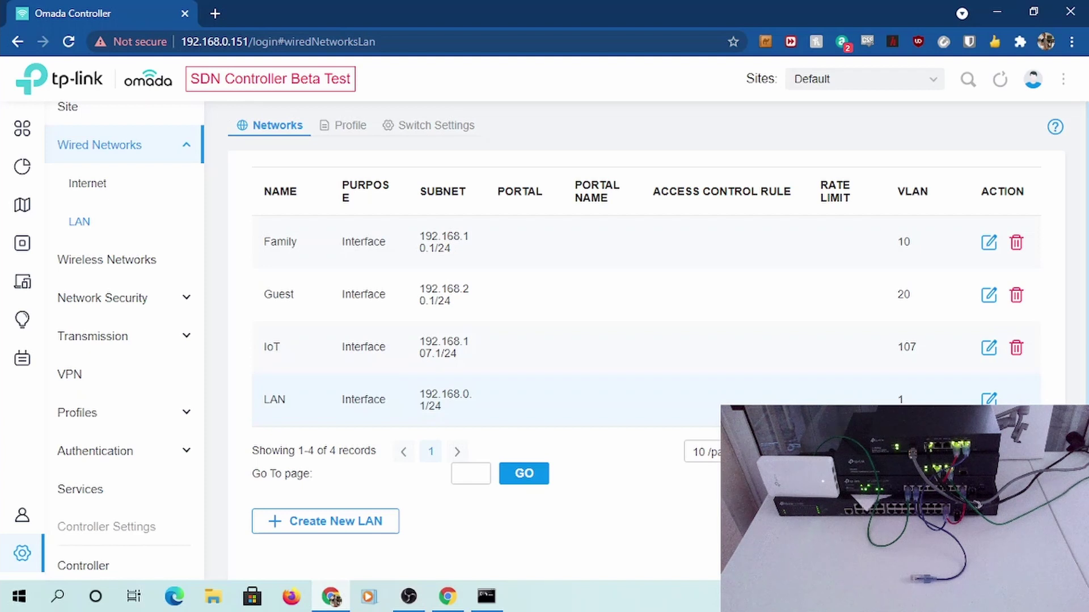
Open the port profiles and confirm the All profile tags Family, Guest and IoT
{"action": "left_click", "coordinate": [340, 125]}
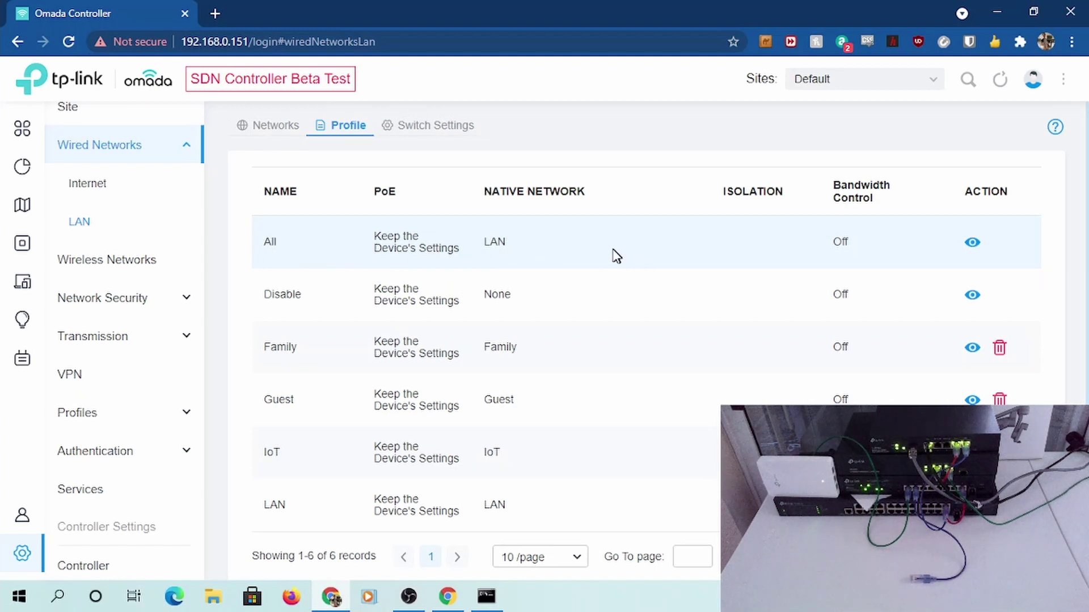
{"action": "left_click", "coordinate": [973, 244]}
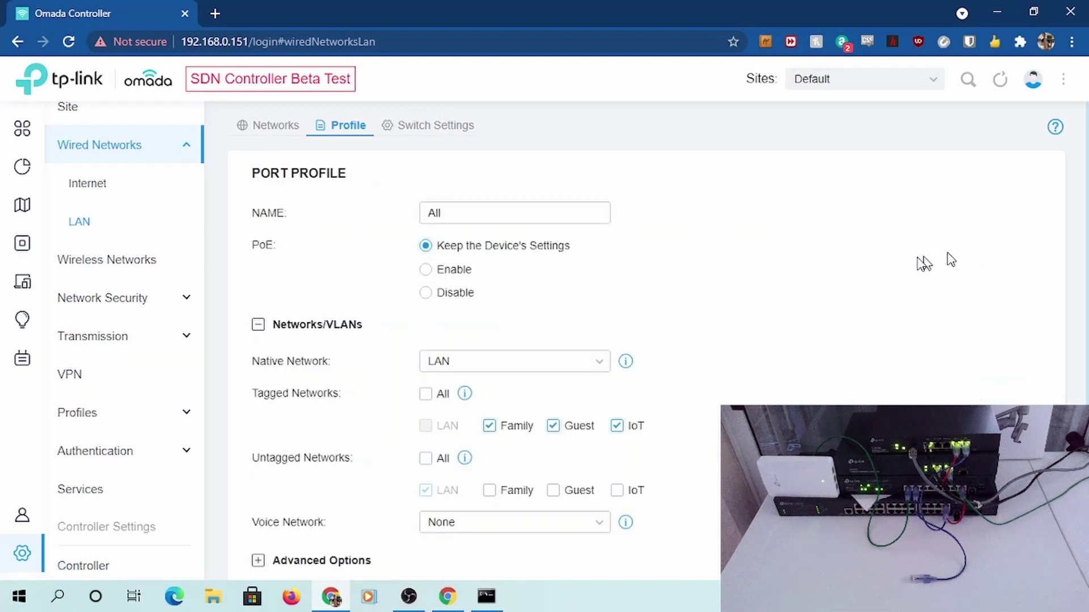
{"action": "scroll", "coordinate": [694, 279], "scroll_direction": "down", "scroll_amount": 3}
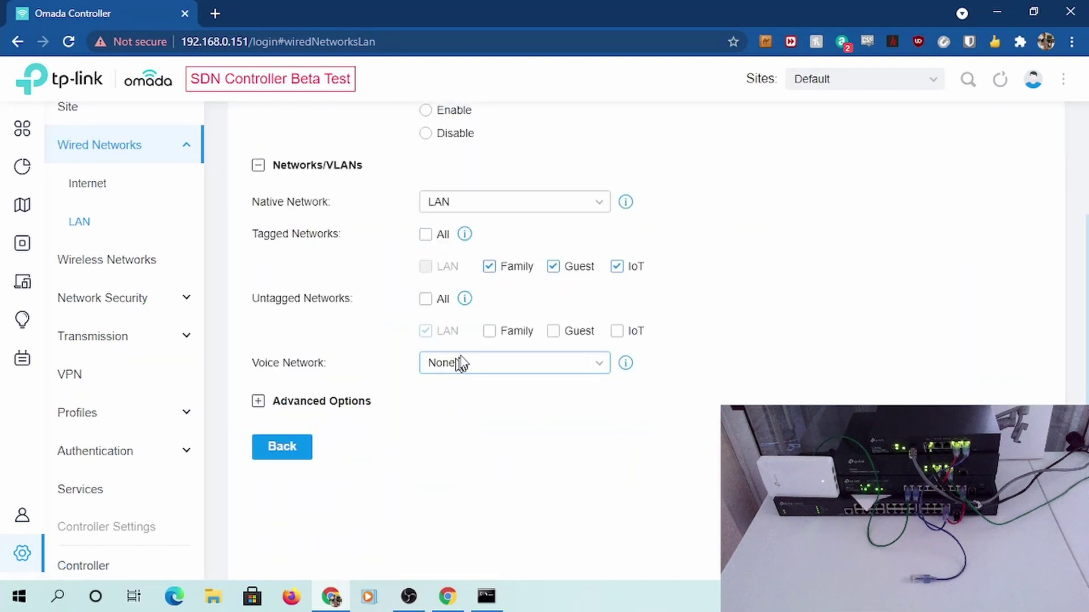
{"action": "left_click", "coordinate": [488, 266]}
{"action": "left_click", "coordinate": [489, 266]}
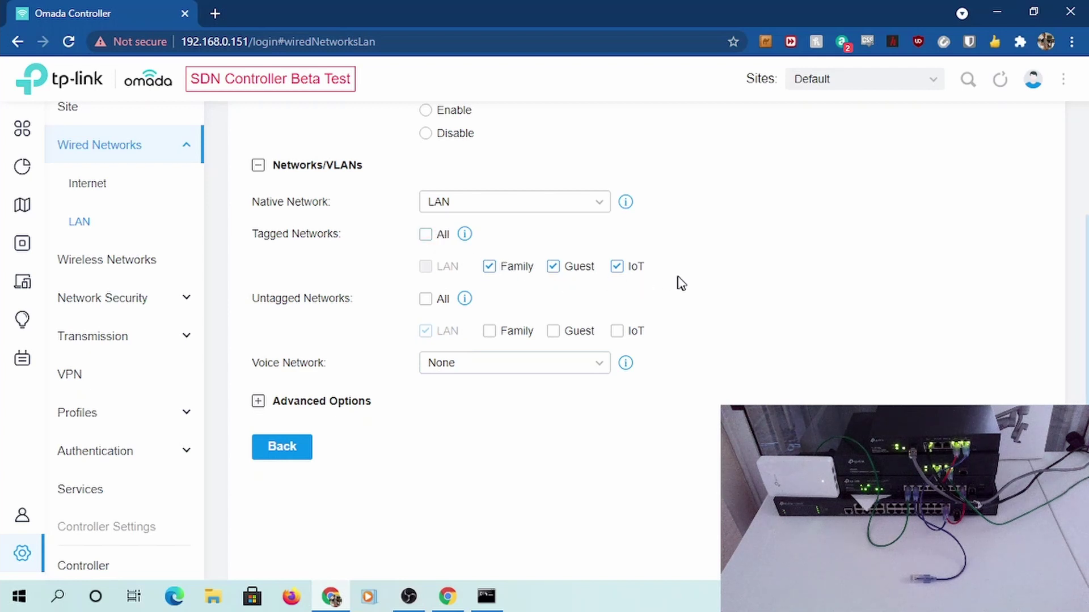
{"action": "left_click", "coordinate": [282, 454]}
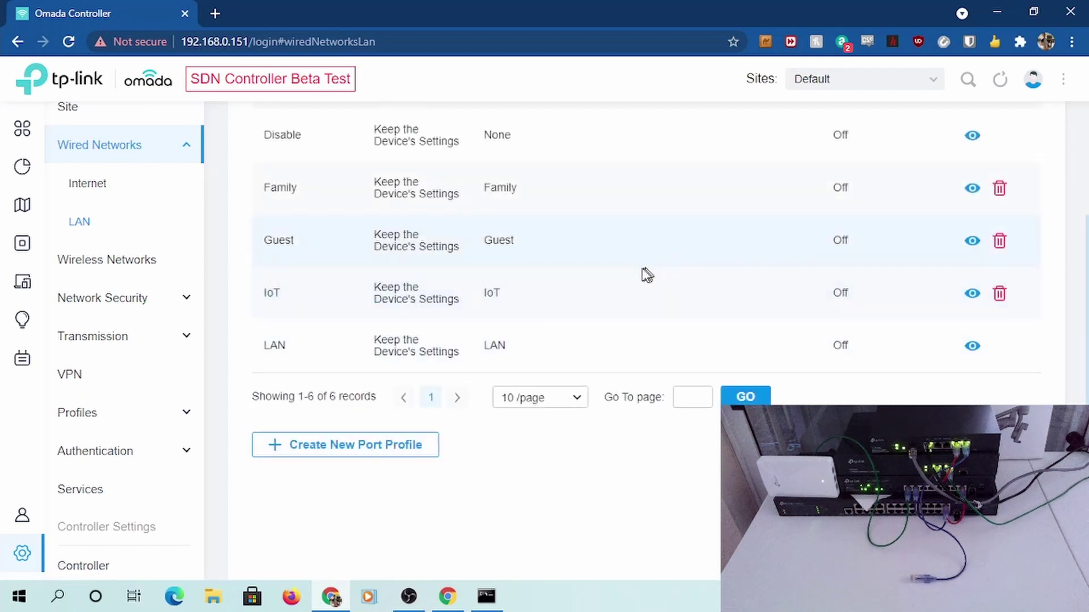
View the Family port profile, confirming Family is its native network, and return
{"action": "scroll", "coordinate": [624, 363], "scroll_direction": "down", "scroll_amount": 1}
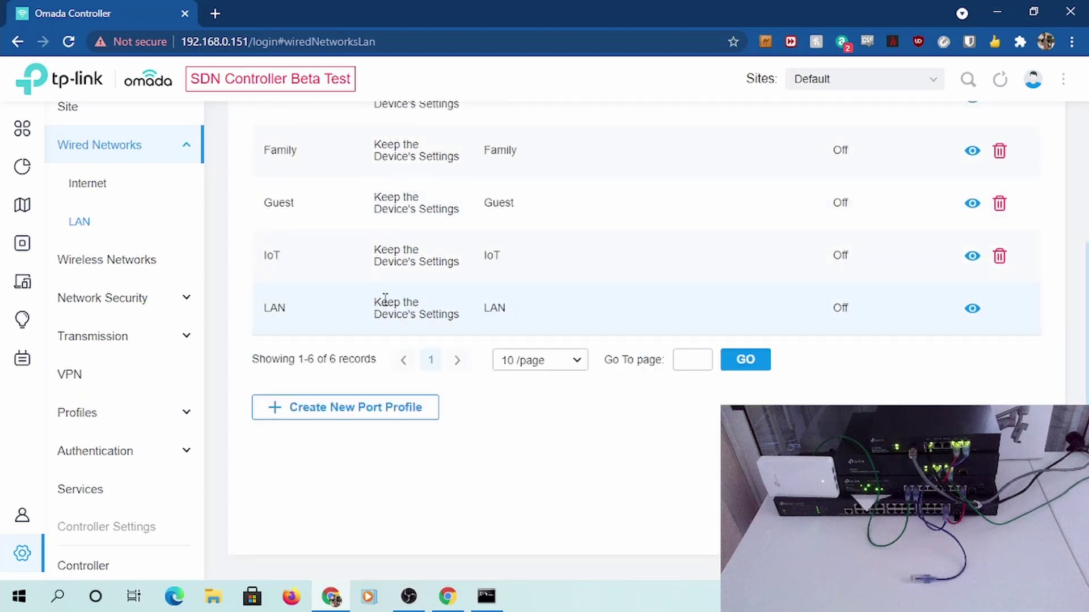
{"action": "scroll", "coordinate": [385, 299], "scroll_direction": "up", "scroll_amount": 3}
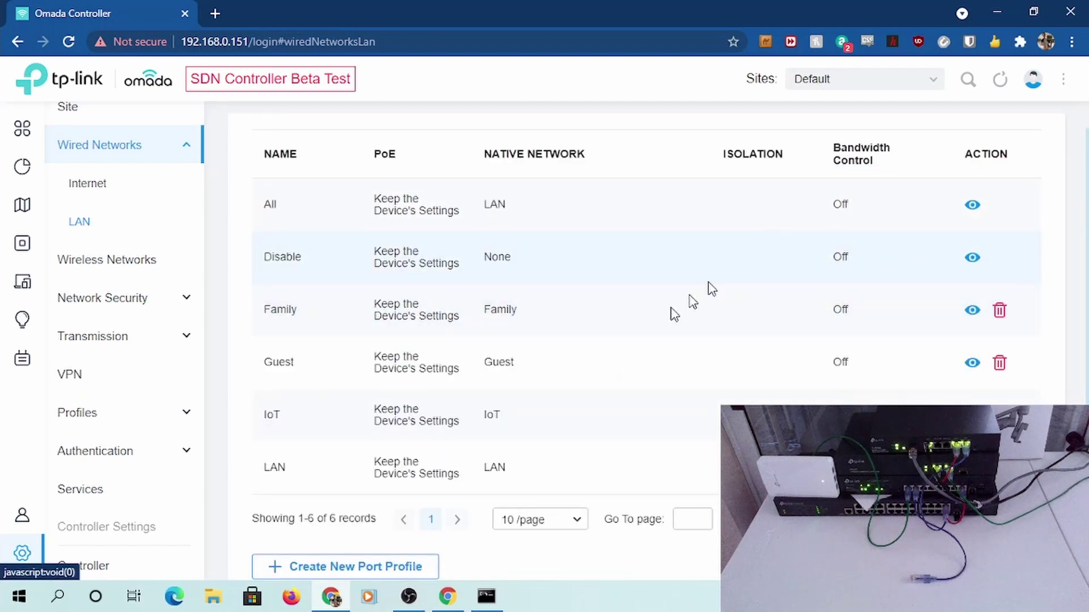
{"action": "left_click", "coordinate": [972, 310]}
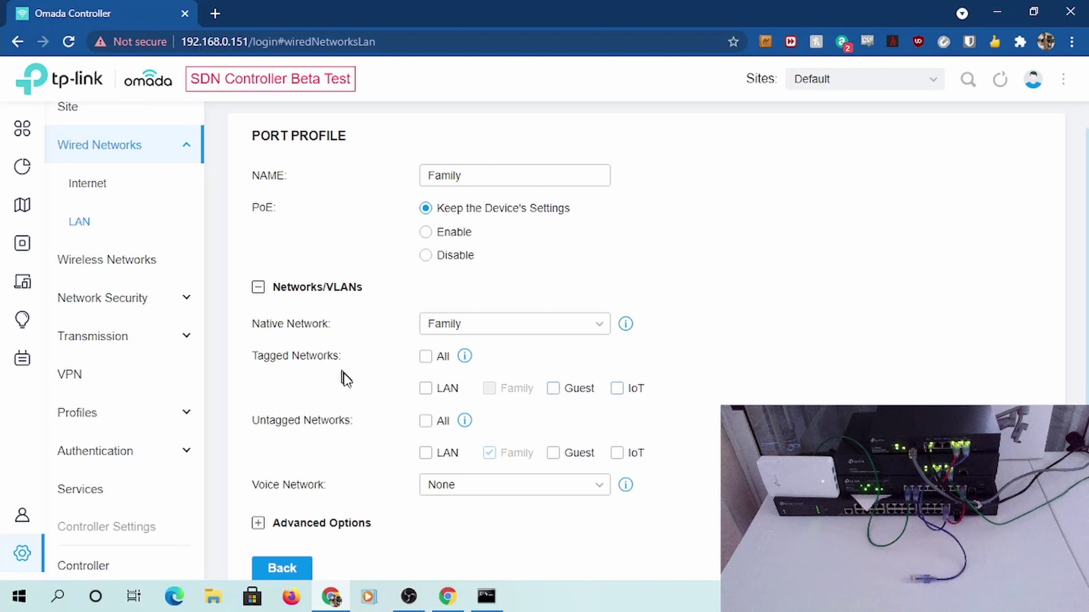
{"action": "left_click", "coordinate": [295, 568]}
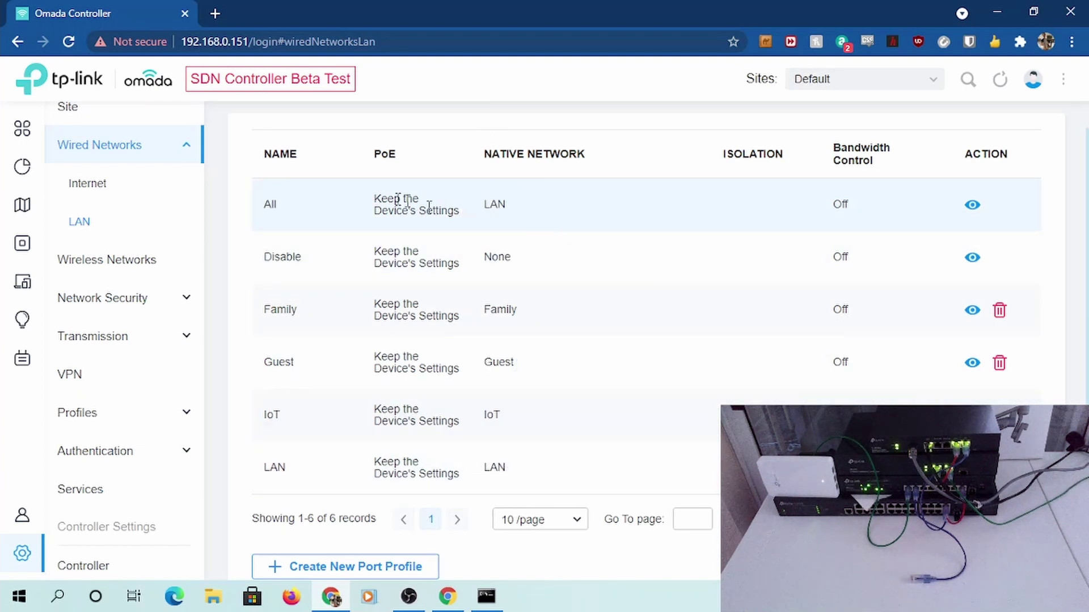
{"action": "scroll", "coordinate": [444, 215], "scroll_direction": "up", "scroll_amount": 1}
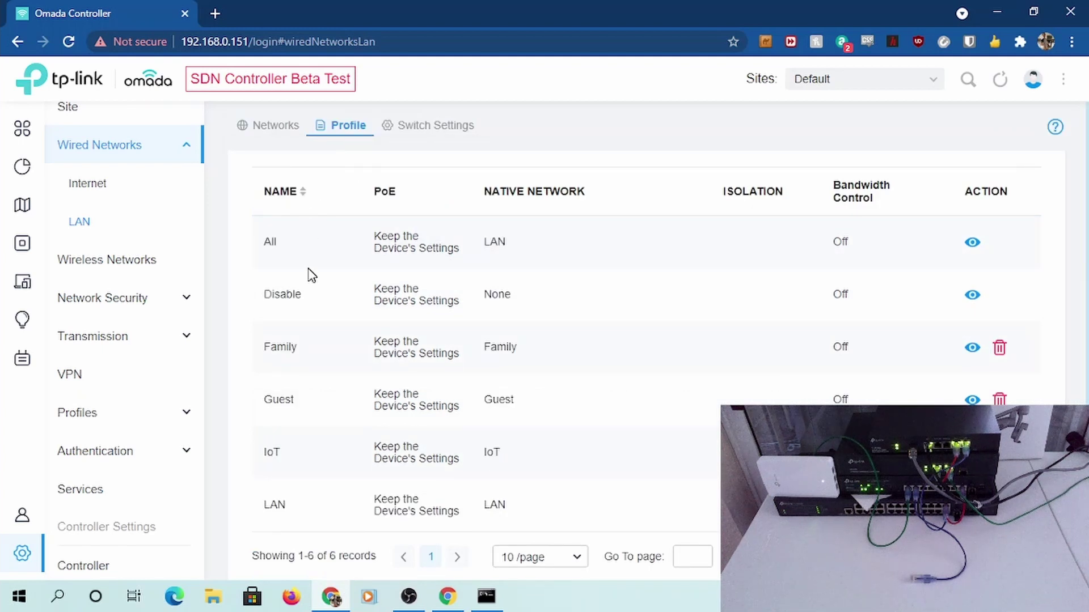
Check the BACKBONE switch uses the All profile on every port, then go to Wireless Networks
{"action": "left_click", "coordinate": [443, 129]}
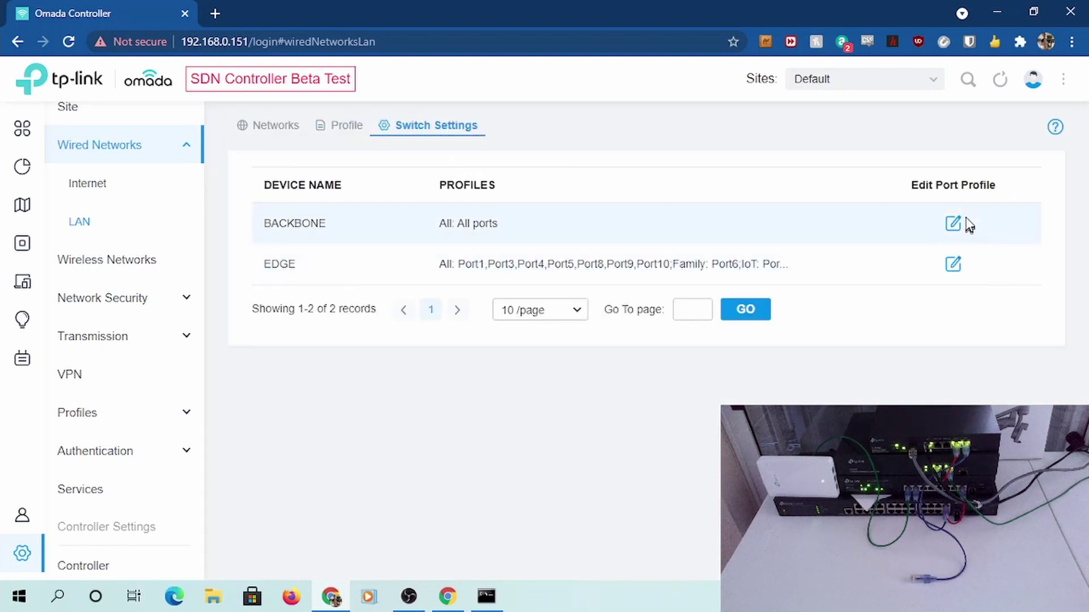
{"action": "left_click", "coordinate": [895, 223]}
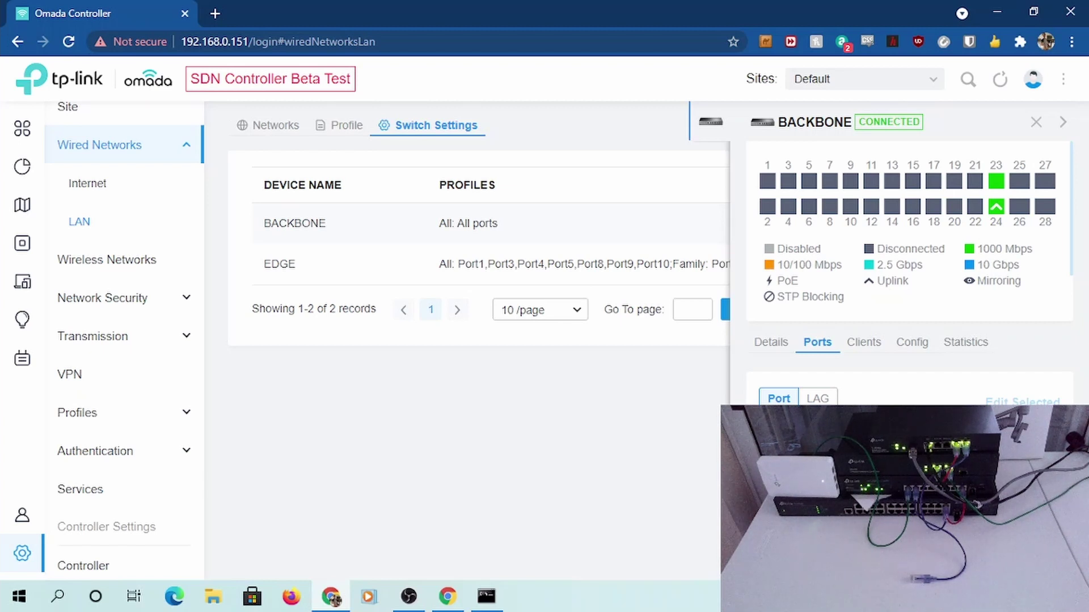
{"action": "left_click", "coordinate": [141, 270]}
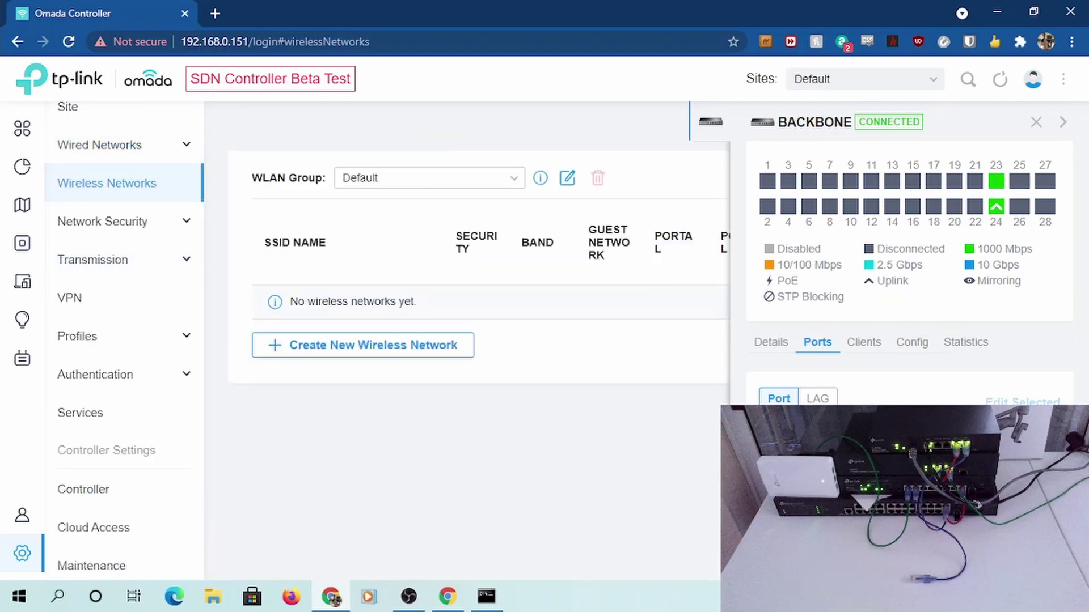
Create the AdminWiFi WPA-Personal SSID on 2.4GHz and 5GHz with a security key, no VLAN
{"action": "left_click", "coordinate": [1036, 122]}
{"action": "left_click", "coordinate": [345, 346]}
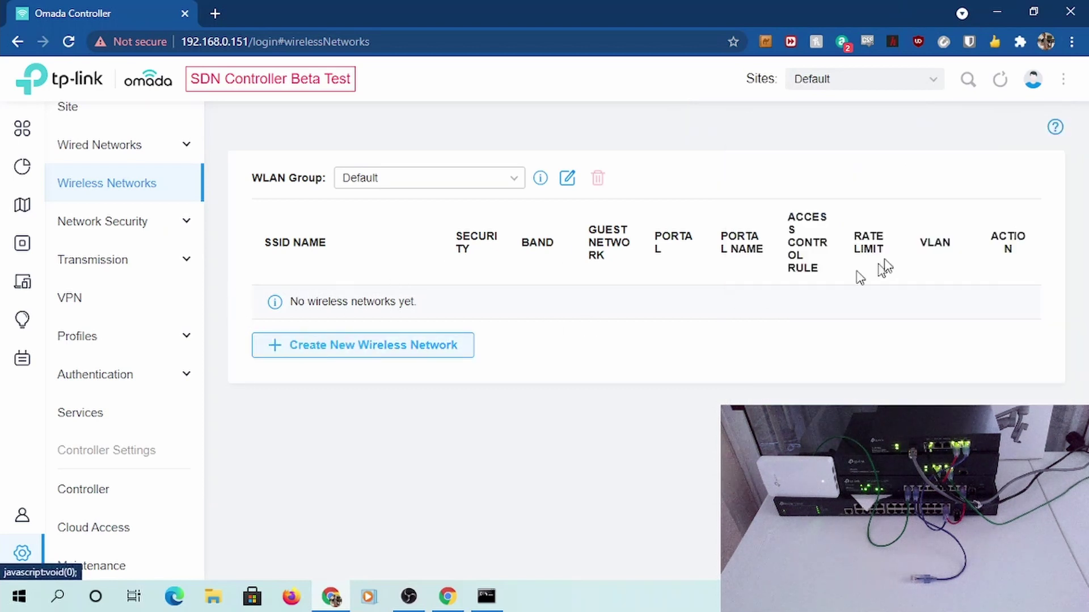
{"action": "left_click", "coordinate": [470, 208]}
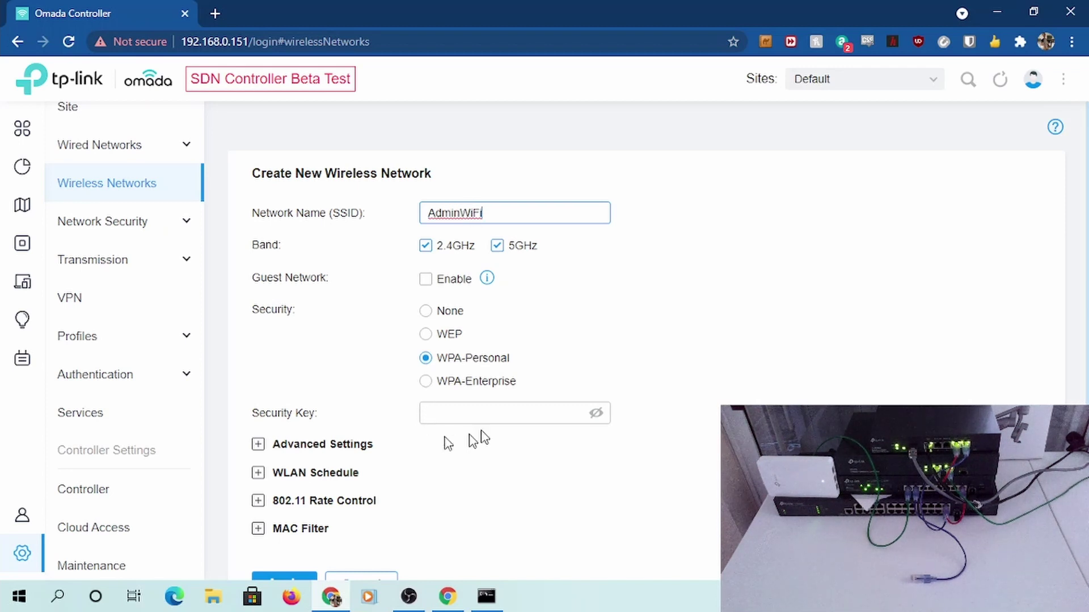
{"action": "left_click", "coordinate": [483, 419]}
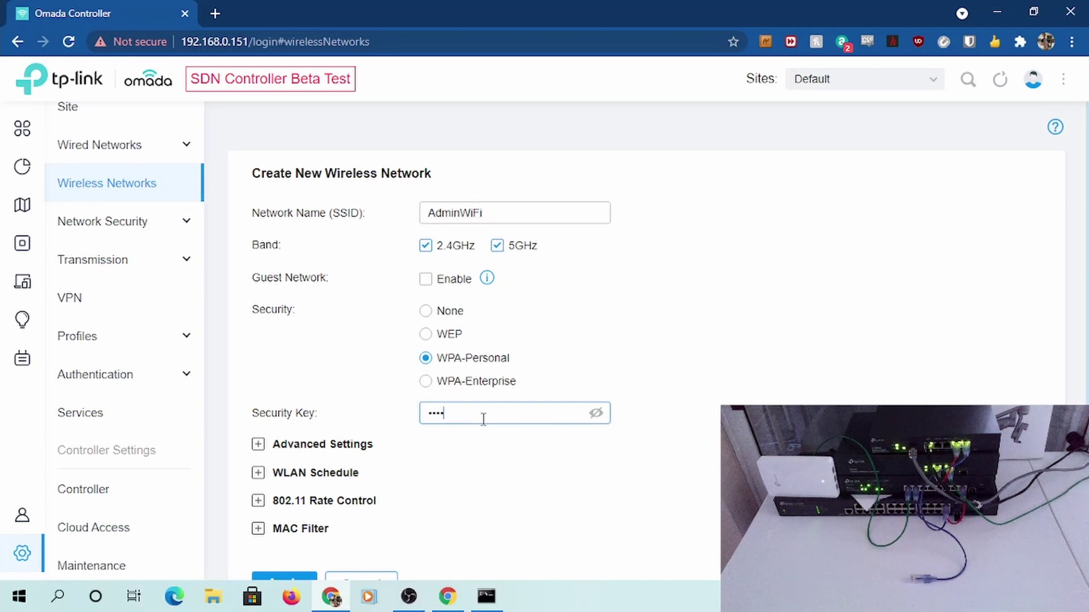
{"action": "left_click", "coordinate": [305, 446]}
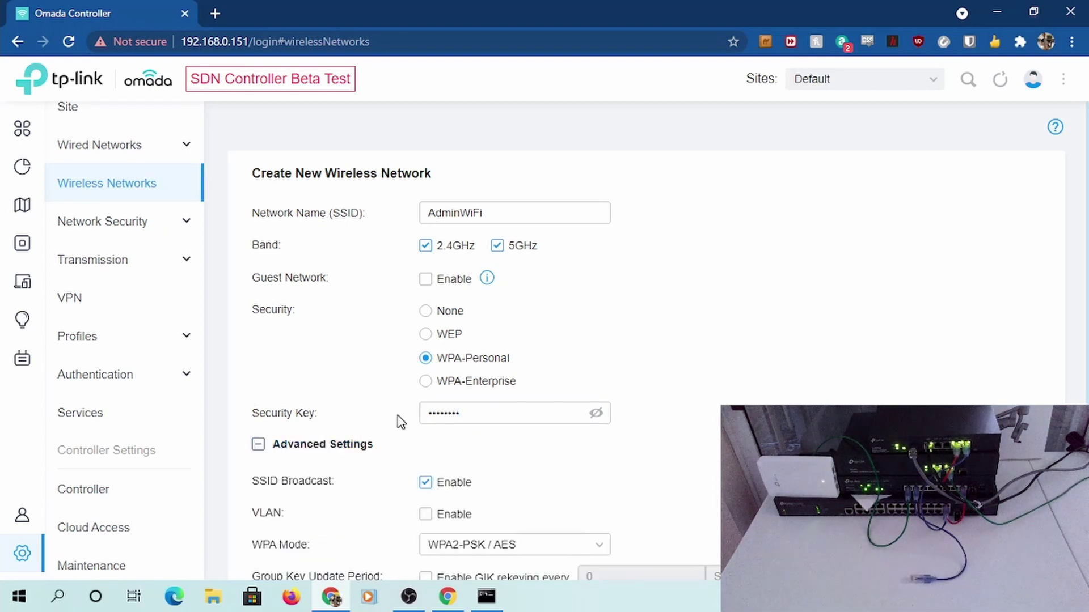
{"action": "scroll", "coordinate": [399, 422], "scroll_direction": "down", "scroll_amount": 3}
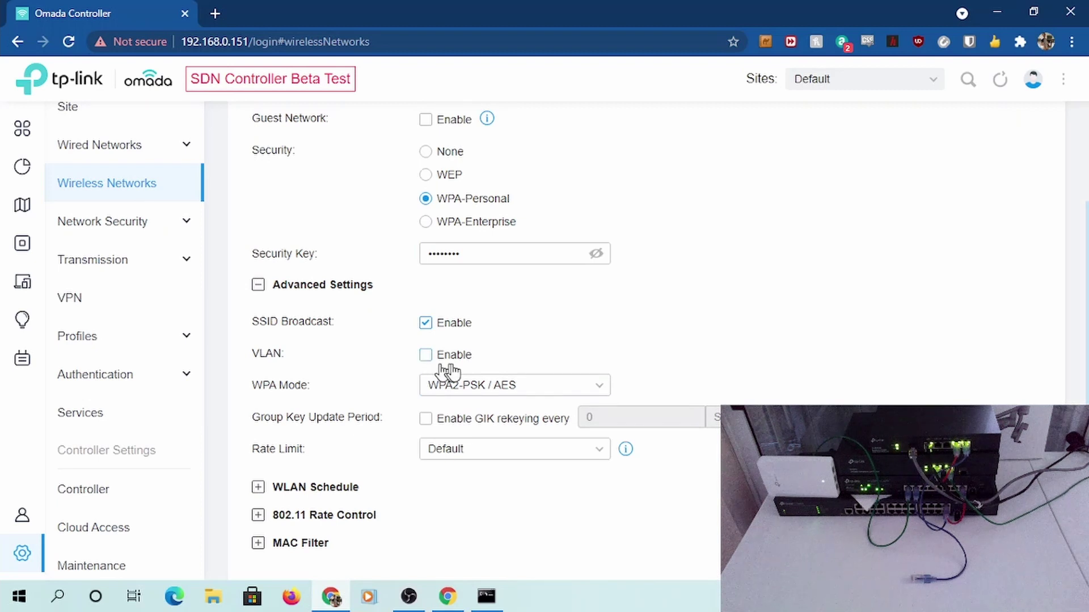
{"action": "left_click", "coordinate": [525, 256]}
{"action": "scroll", "coordinate": [508, 349], "scroll_direction": "up", "scroll_amount": 3}
{"action": "scroll", "coordinate": [507, 348], "scroll_direction": "down", "scroll_amount": 5}
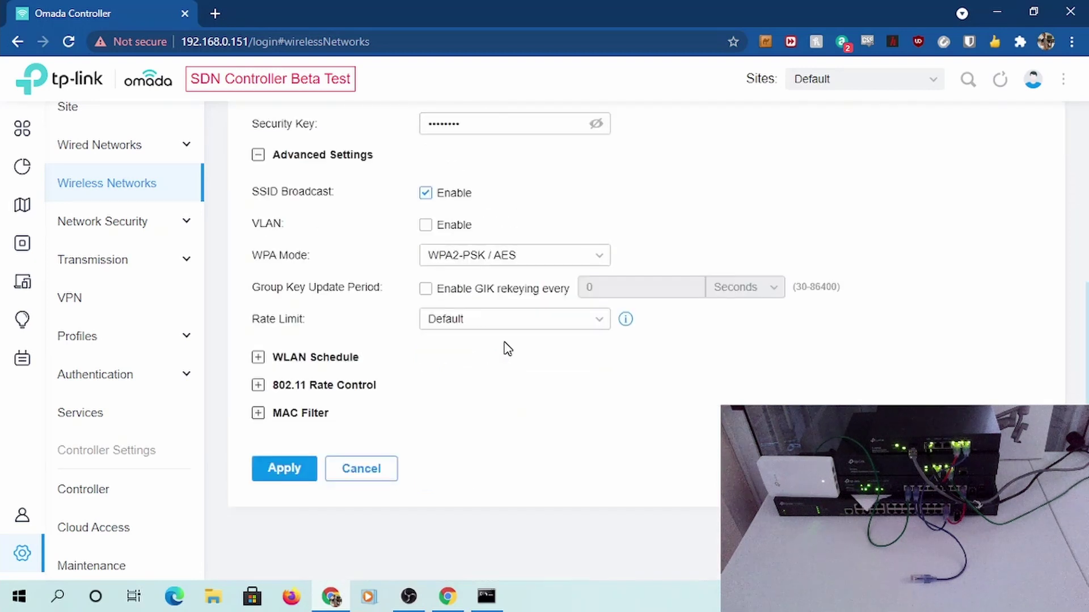
{"action": "left_click", "coordinate": [289, 478]}
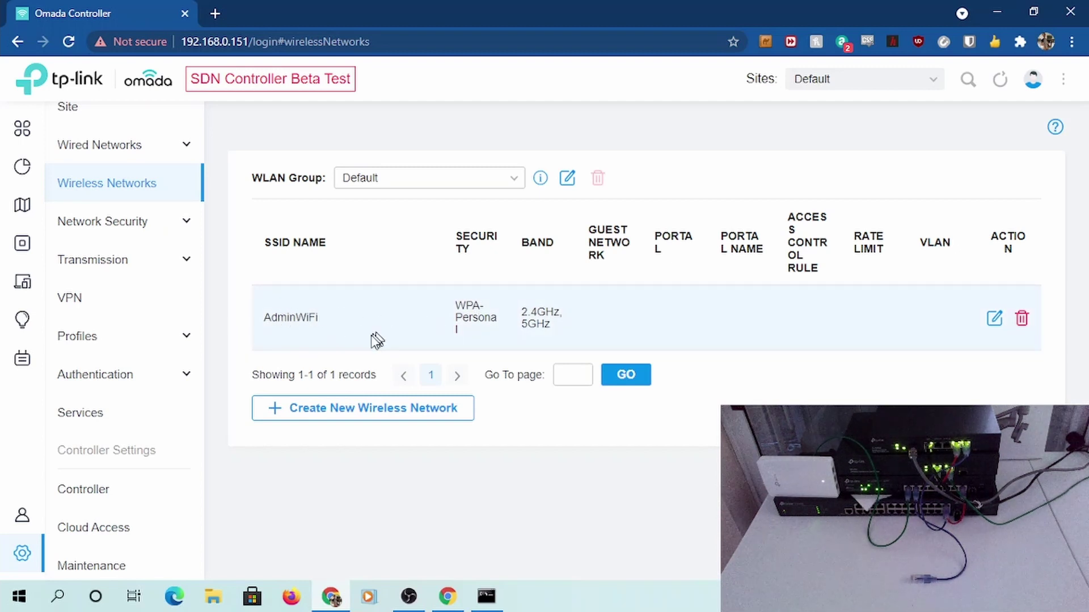
Create the FamilyWiFi SSID with a security key and VLAN 10 tagging, and save it
{"action": "left_click", "coordinate": [356, 409]}
{"action": "left_click", "coordinate": [451, 215]}
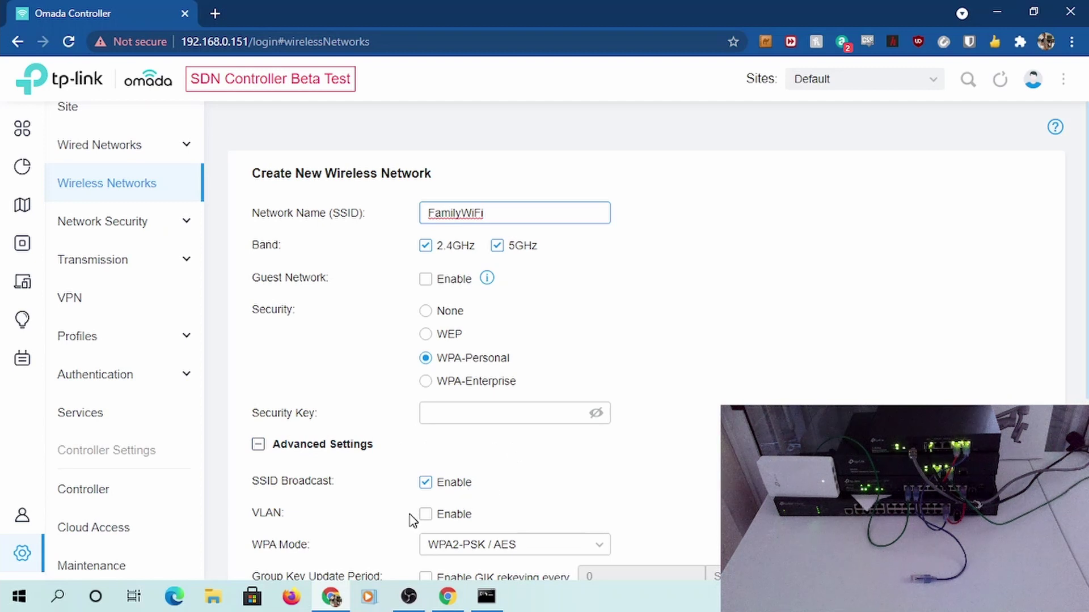
{"action": "left_click", "coordinate": [426, 514]}
{"action": "scroll", "coordinate": [544, 462], "scroll_direction": "down", "scroll_amount": 3}
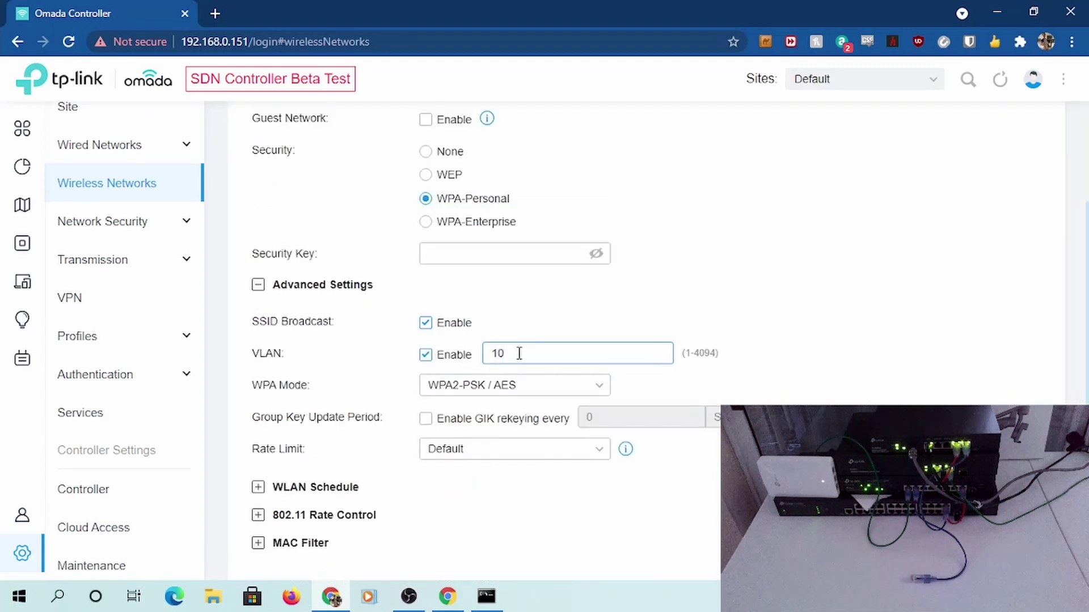
{"action": "scroll", "coordinate": [420, 437], "scroll_direction": "down", "scroll_amount": 3}
{"action": "left_click", "coordinate": [256, 469]}
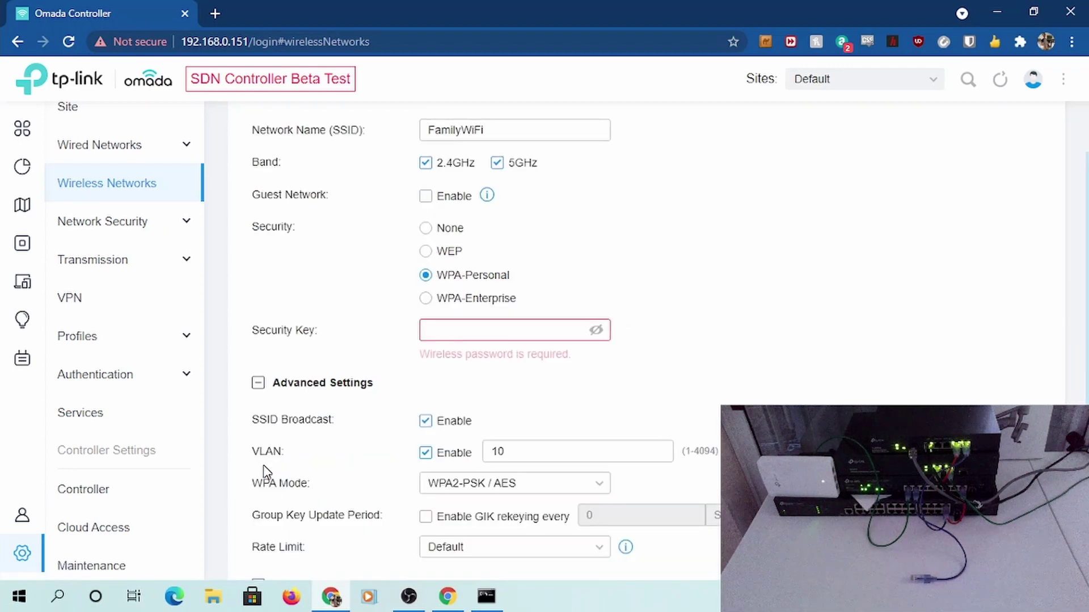
{"action": "left_click", "coordinate": [483, 338]}
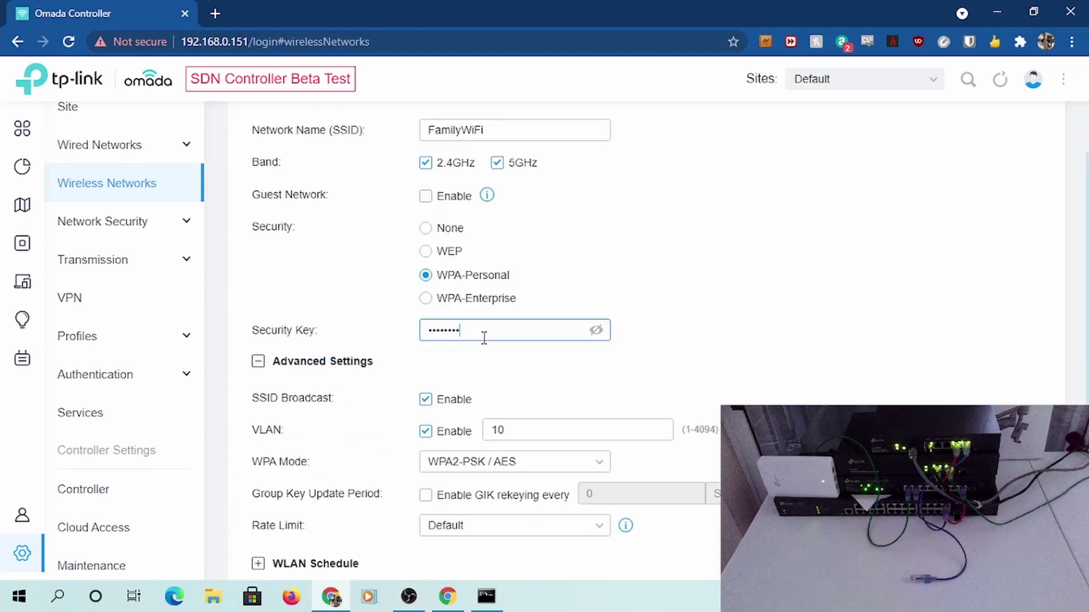
{"action": "scroll", "coordinate": [297, 432], "scroll_direction": "down", "scroll_amount": 4}
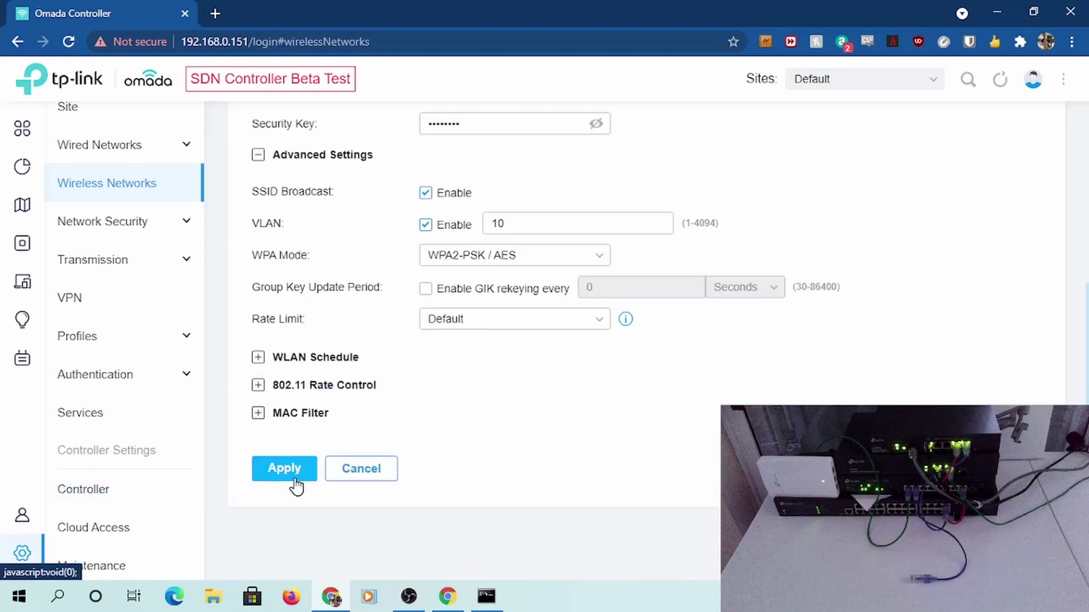
{"action": "left_click", "coordinate": [286, 471]}
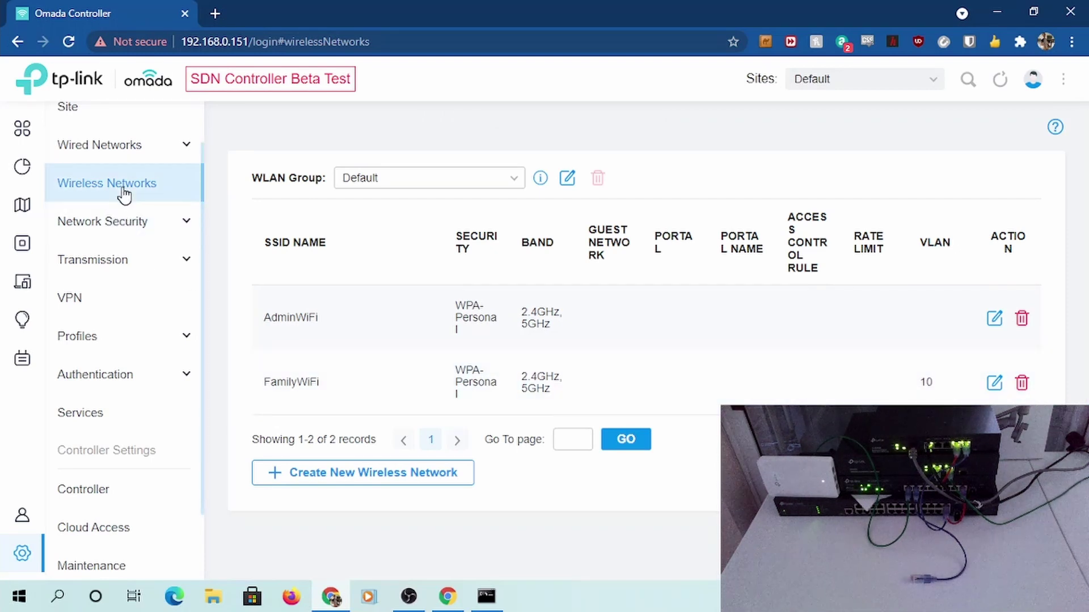
{"action": "left_click", "coordinate": [123, 162]}
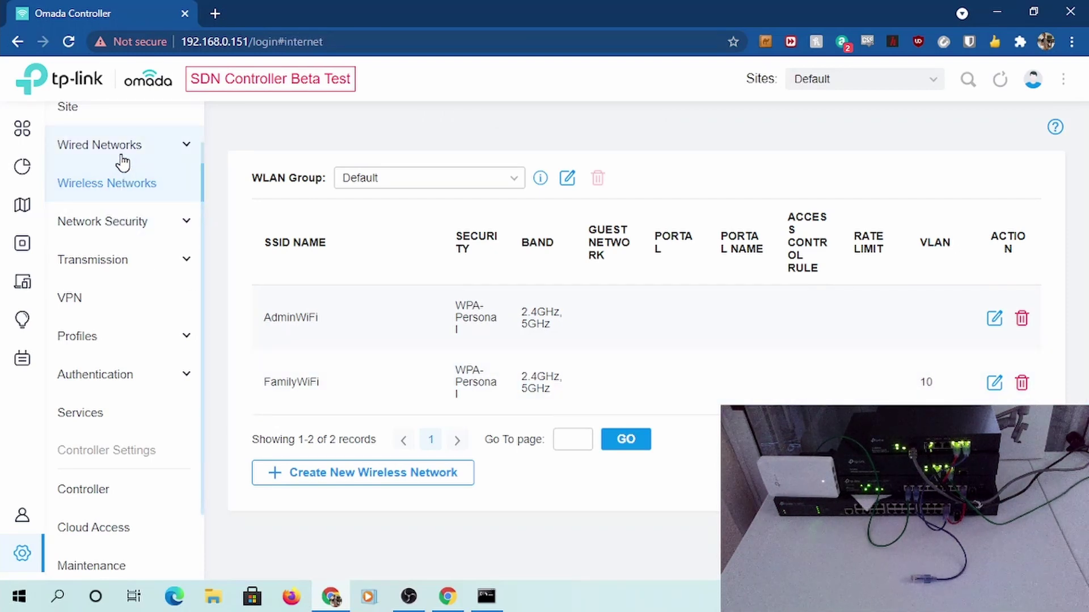
Copy the controller page URL and load it in a new browser tab
{"action": "left_click", "coordinate": [394, 41]}
{"action": "right_click", "coordinate": [392, 40]}
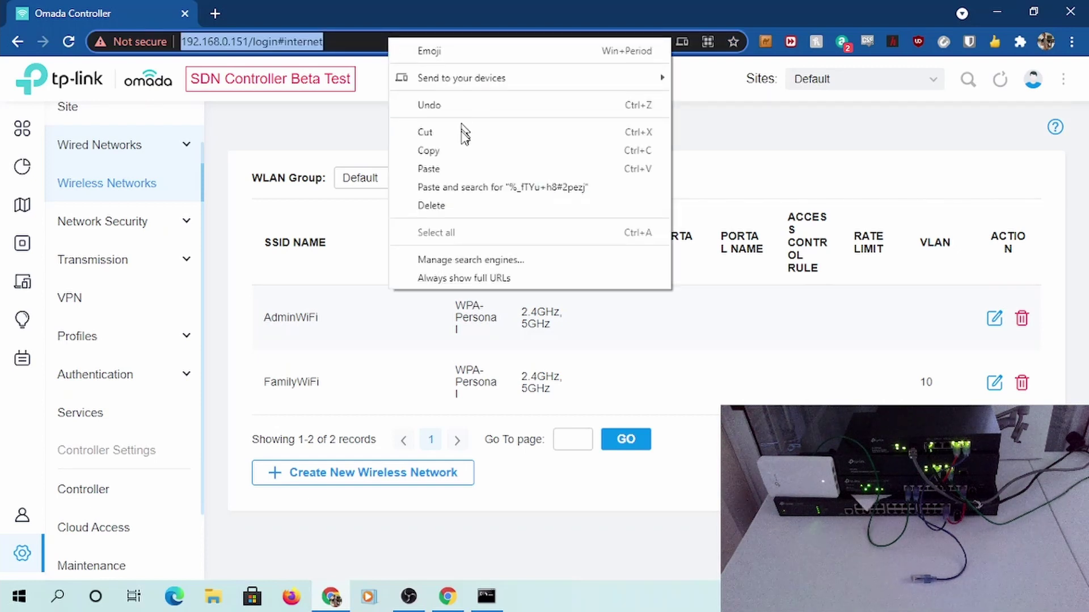
{"action": "left_click", "coordinate": [452, 151]}
{"action": "left_click", "coordinate": [215, 14]}
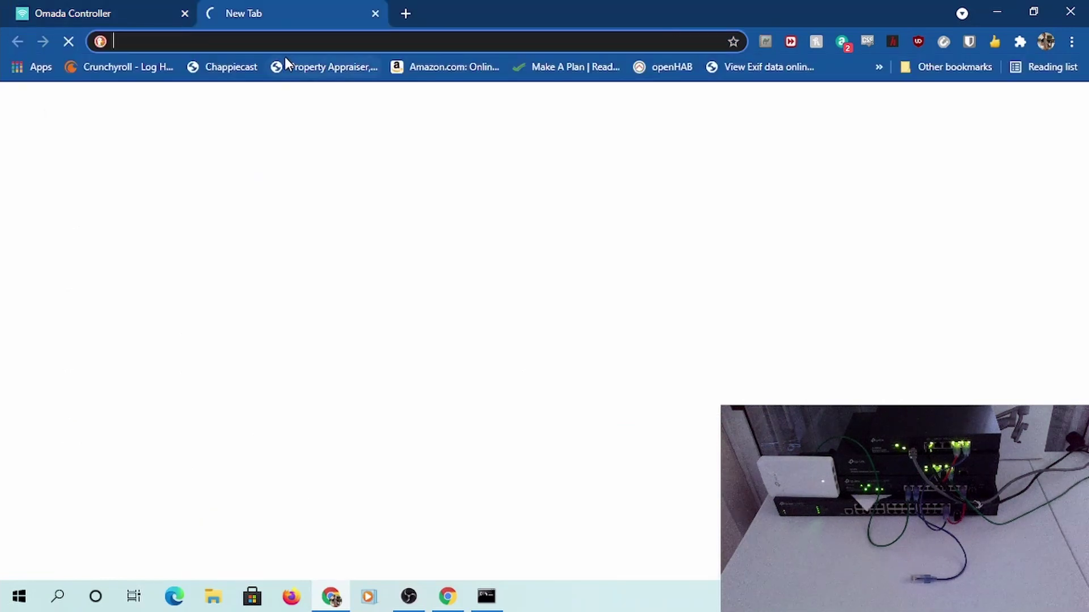
{"action": "right_click", "coordinate": [285, 59]}
{"action": "left_click", "coordinate": [287, 45]}
{"action": "right_click", "coordinate": [287, 43]}
{"action": "left_click", "coordinate": [372, 168]}
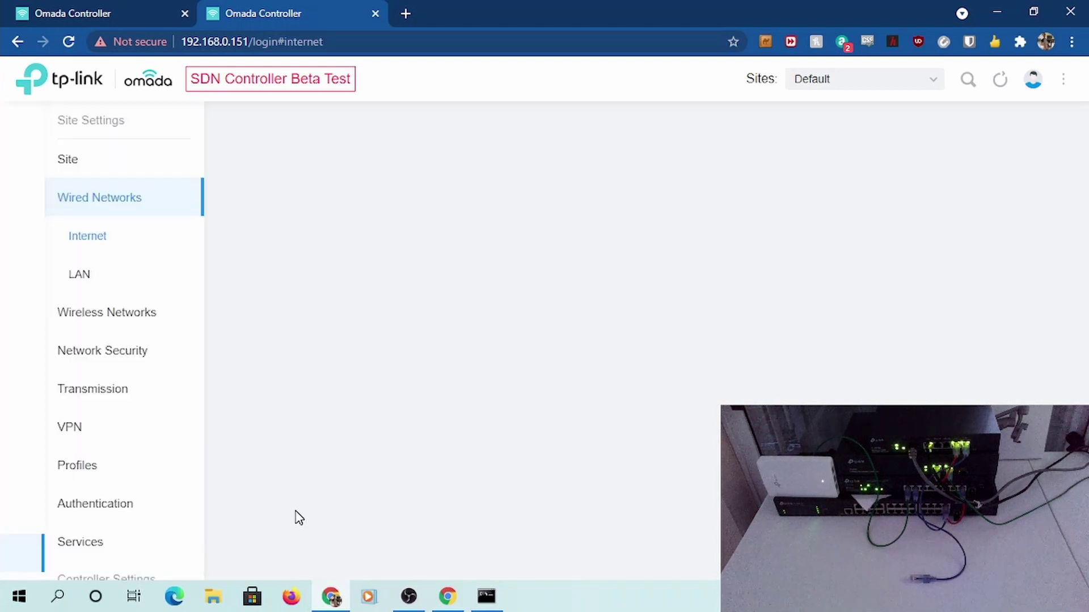
Show the wired LAN list in the second tab and Wireless Networks in the first tab
{"action": "left_click", "coordinate": [85, 276]}
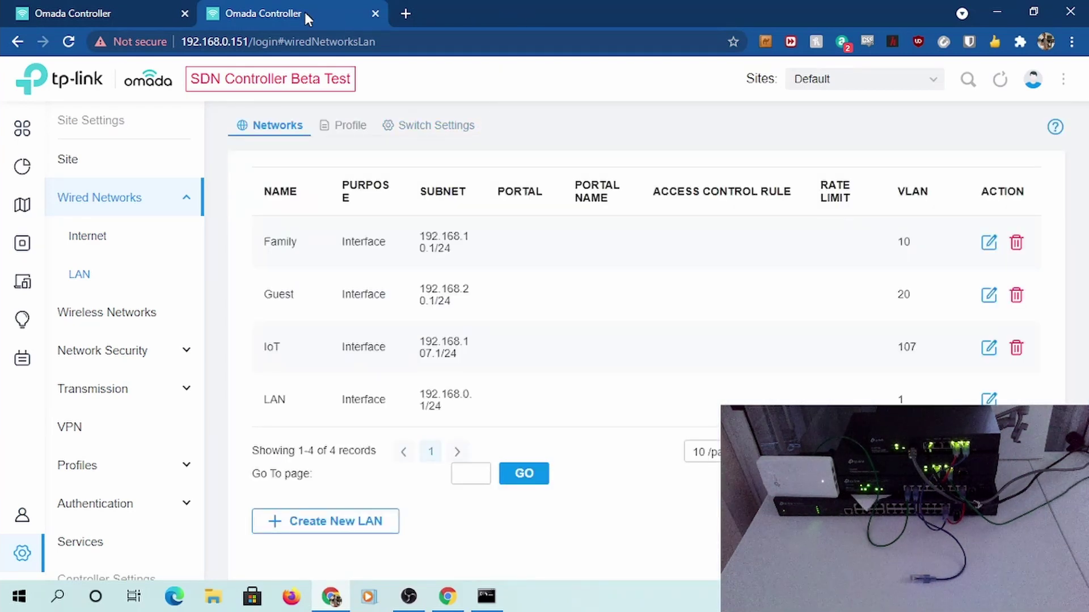
{"action": "left_click_drag", "start_coordinate": [470, 96], "coordinate": [3, 5]}
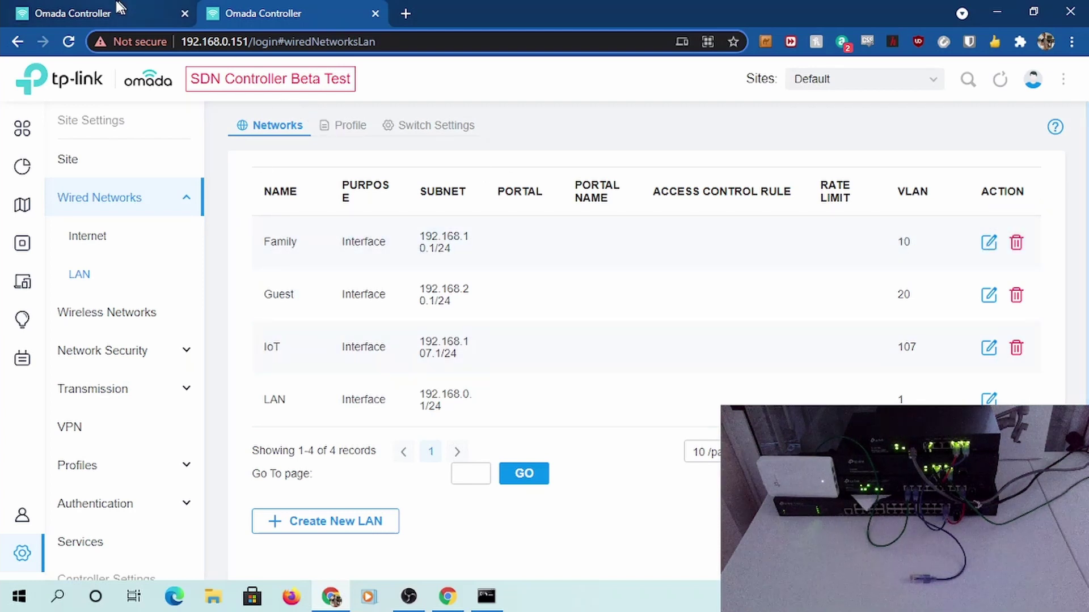
{"action": "left_click", "coordinate": [101, 13]}
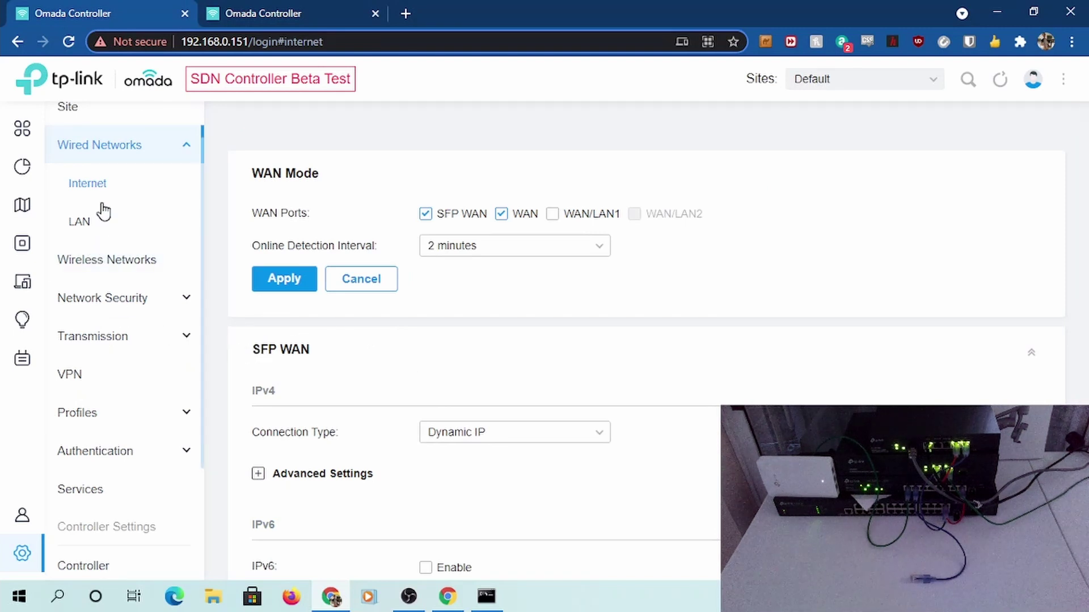
{"action": "left_click", "coordinate": [104, 264]}
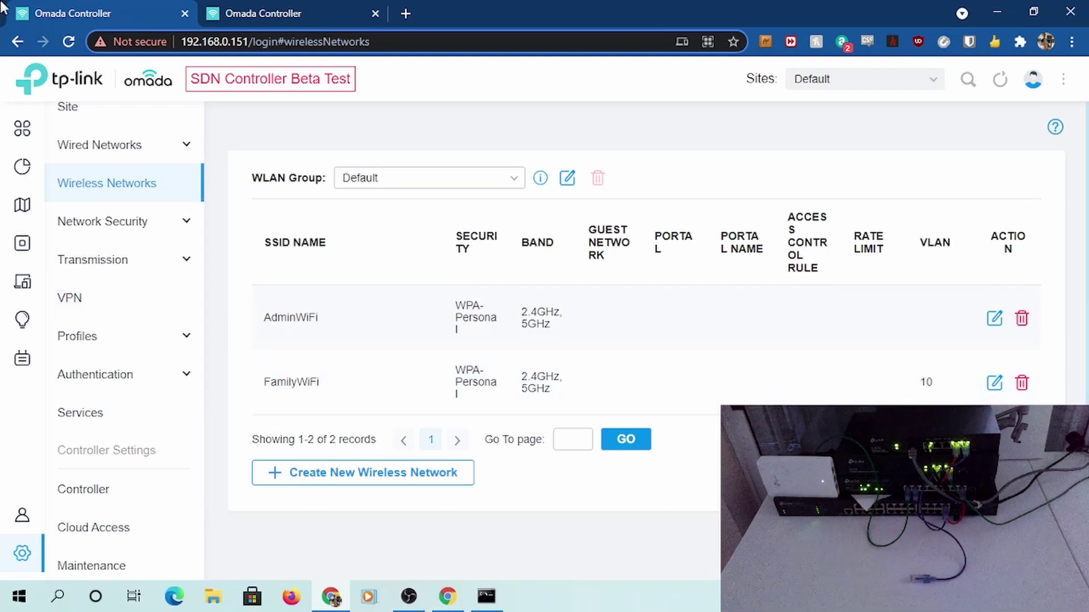
{"action": "left_click", "coordinate": [272, 14]}
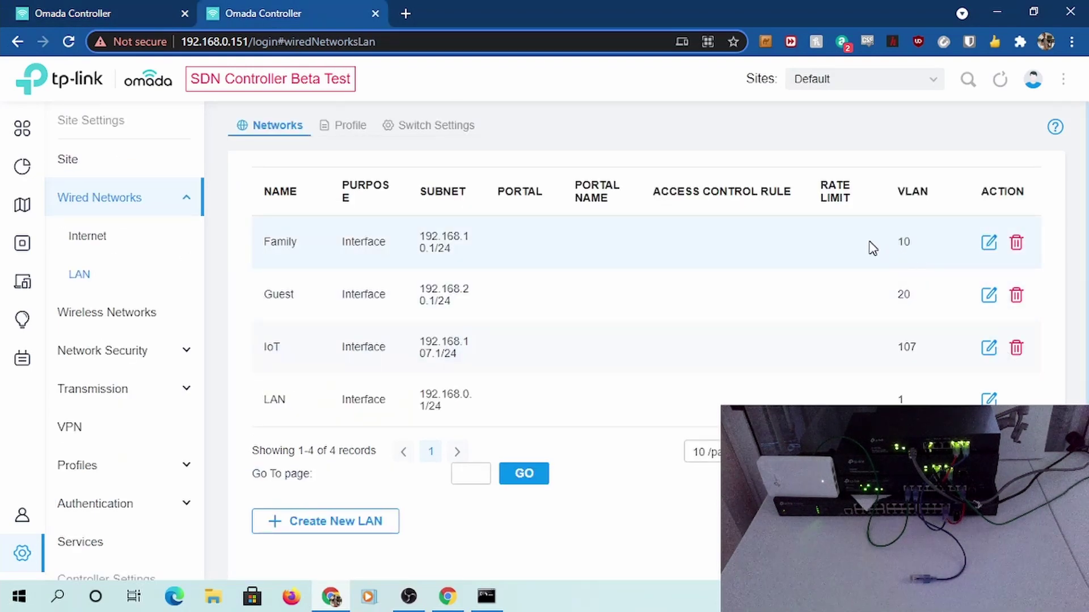
Retag FamilyWiFi from VLAN 10 to VLAN 20 in its advanced settings and apply
{"action": "left_click", "coordinate": [75, 12]}
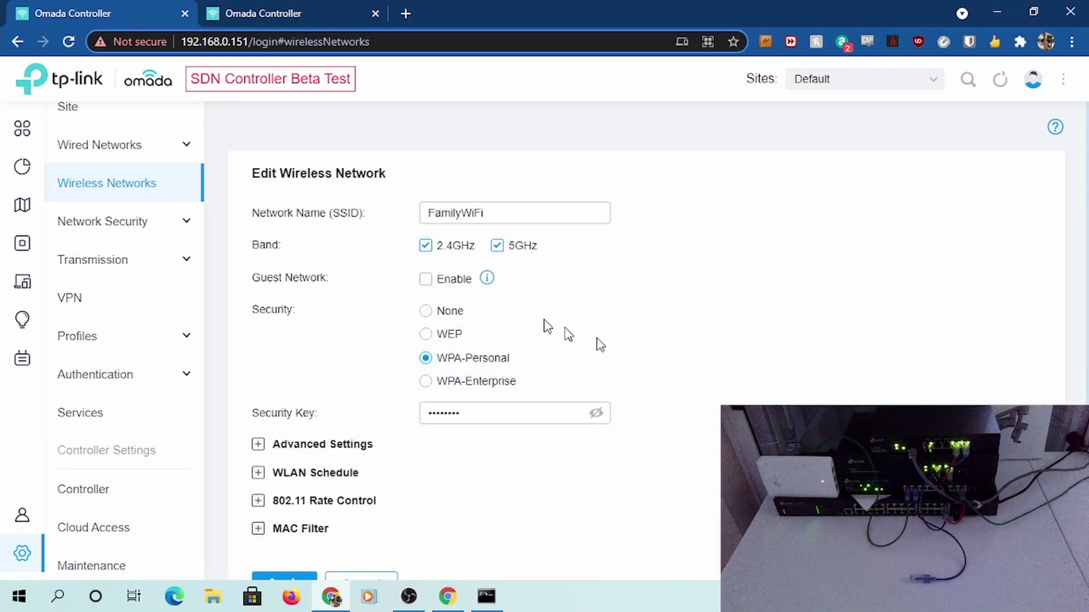
{"action": "scroll", "coordinate": [402, 490], "scroll_direction": "down", "scroll_amount": 2}
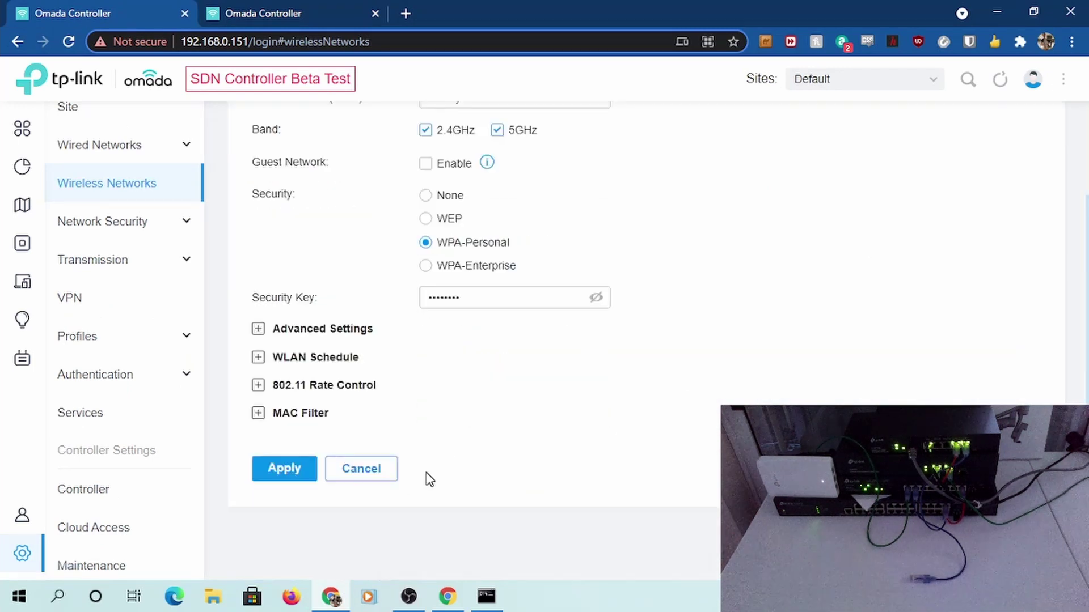
{"action": "scroll", "coordinate": [425, 479], "scroll_direction": "up", "scroll_amount": 2}
{"action": "left_click", "coordinate": [334, 445]}
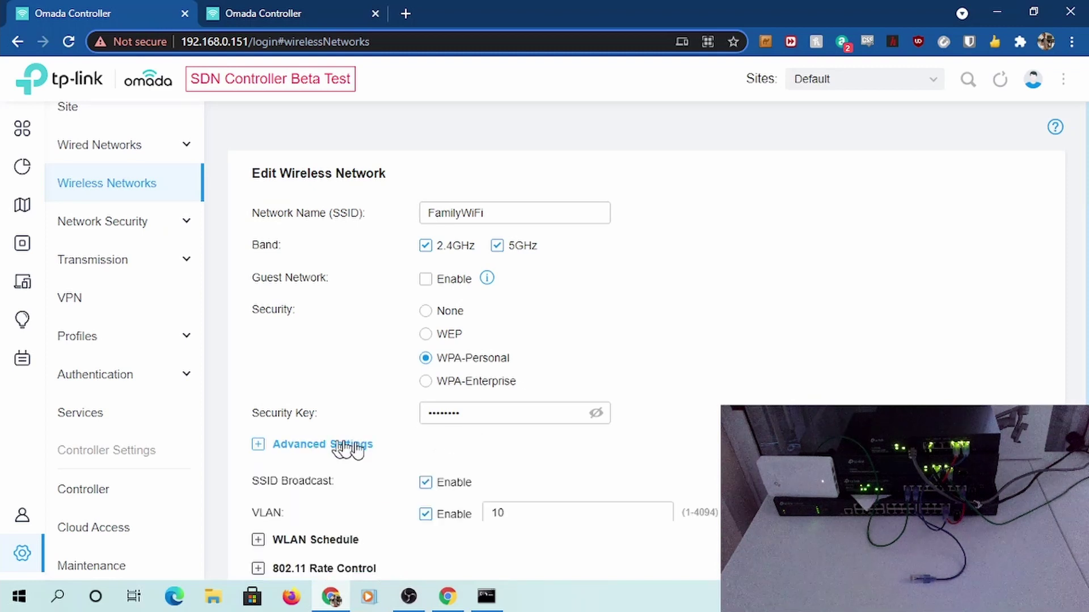
{"action": "left_click_drag", "start_coordinate": [530, 506], "coordinate": [1, 432]}
{"action": "mouse_move", "coordinate": [1, 437]}
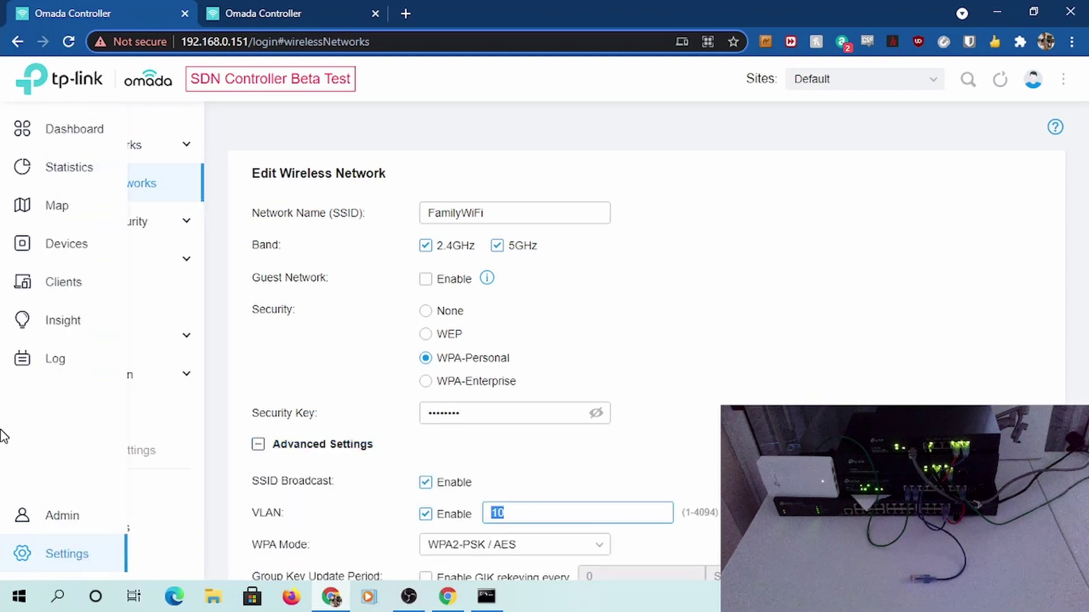
{"action": "scroll", "coordinate": [566, 275], "scroll_direction": "down", "scroll_amount": 3}
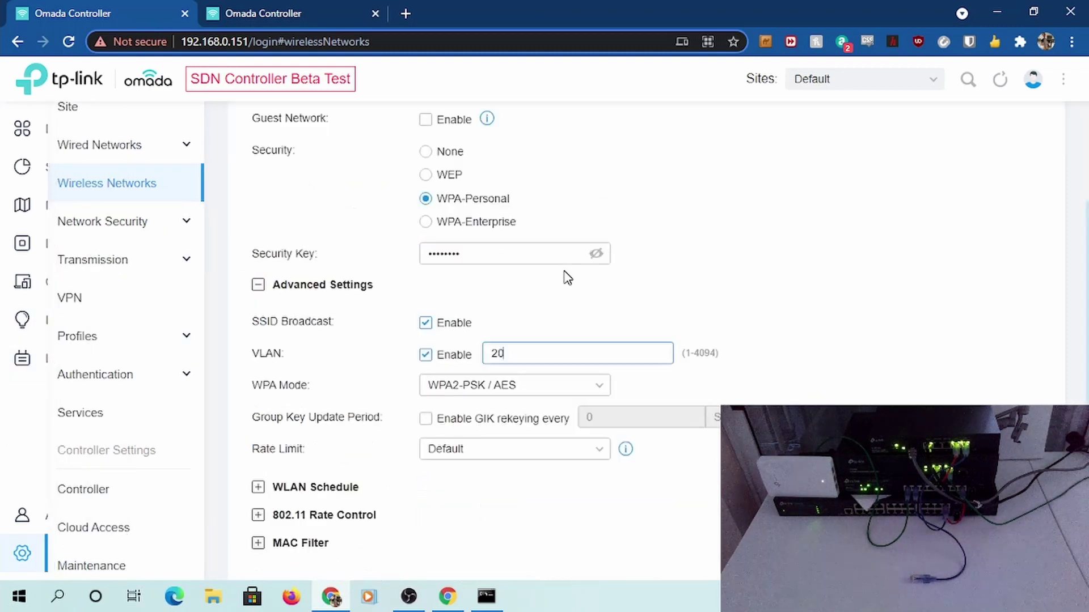
{"action": "scroll", "coordinate": [348, 413], "scroll_direction": "up", "scroll_amount": 3}
{"action": "scroll", "coordinate": [348, 448], "scroll_direction": "down", "scroll_amount": 5}
{"action": "left_click", "coordinate": [281, 471]}
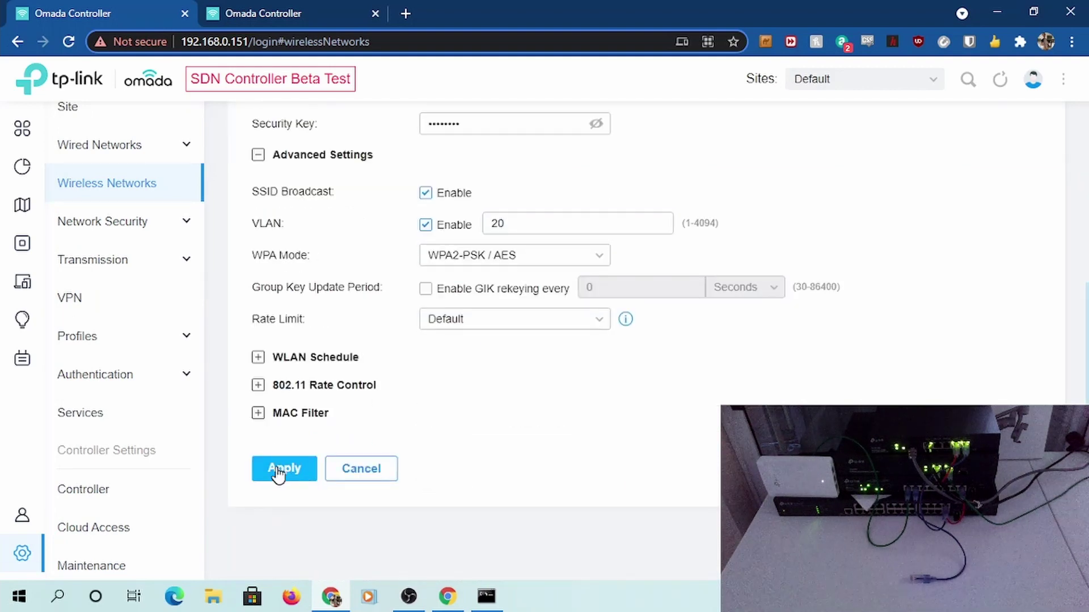
Compare the Family LAN's VLAN 10 with FamilyWiFi's VLAN 20, then reopen FamilyWiFi's settings
{"action": "left_click", "coordinate": [252, 6]}
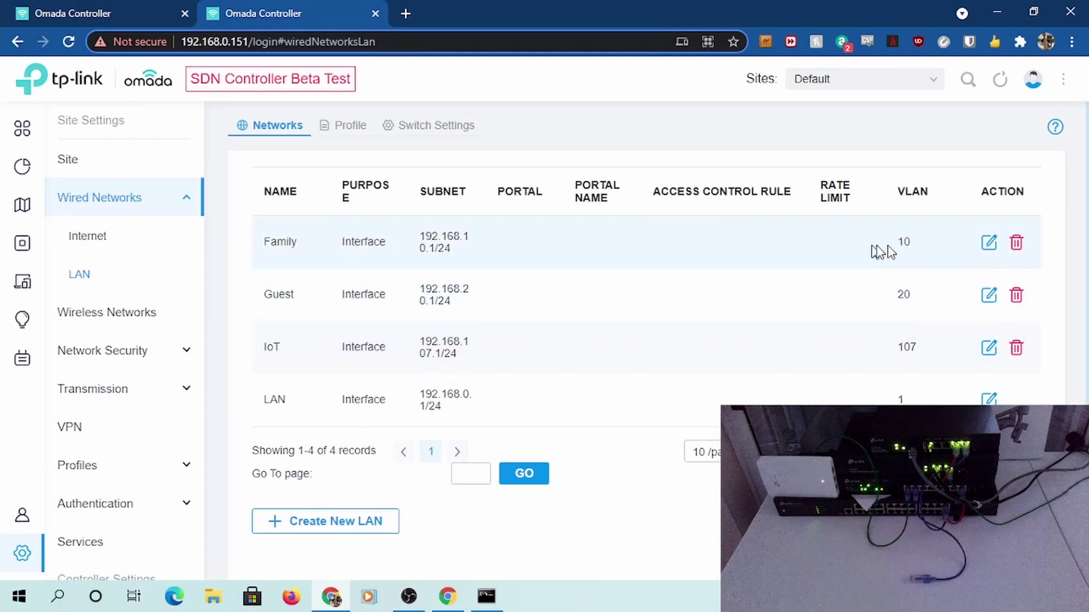
{"action": "left_click", "coordinate": [97, 13]}
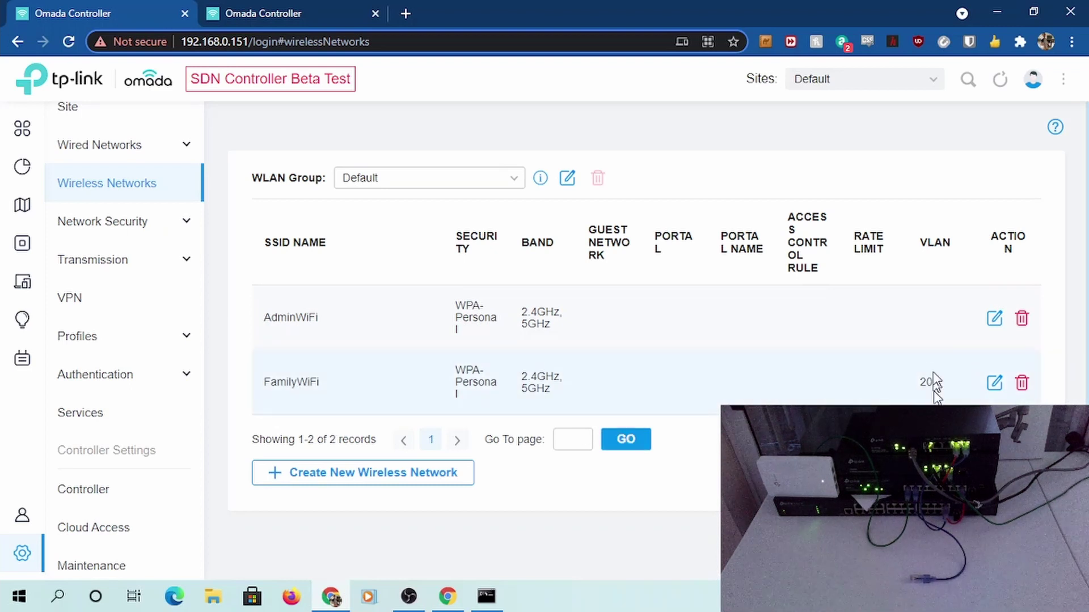
{"action": "left_click", "coordinate": [237, 7]}
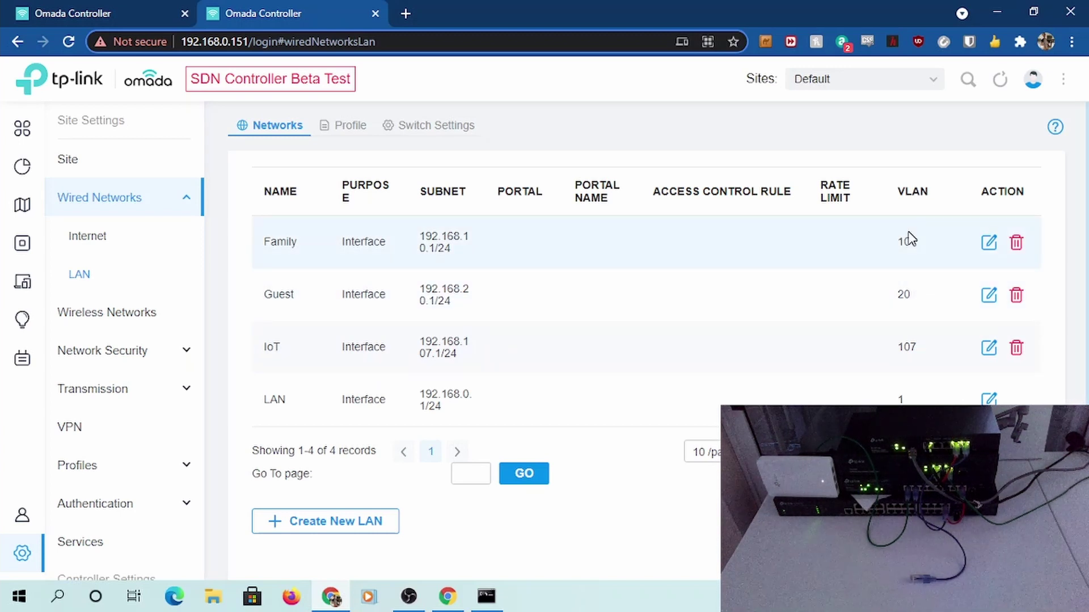
{"action": "left_click", "coordinate": [56, 11]}
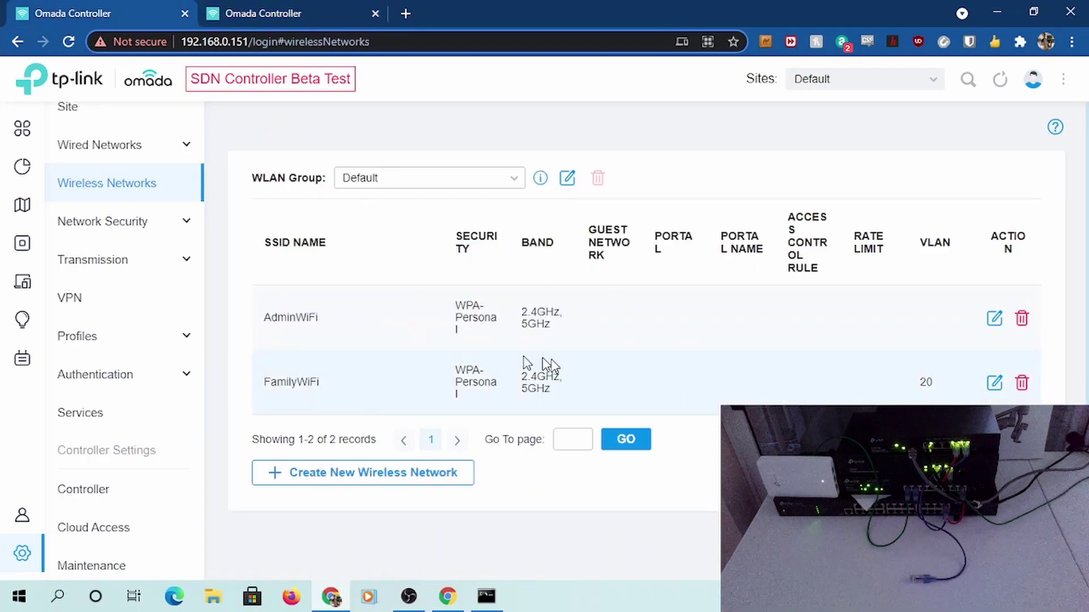
{"action": "left_click", "coordinate": [995, 383]}
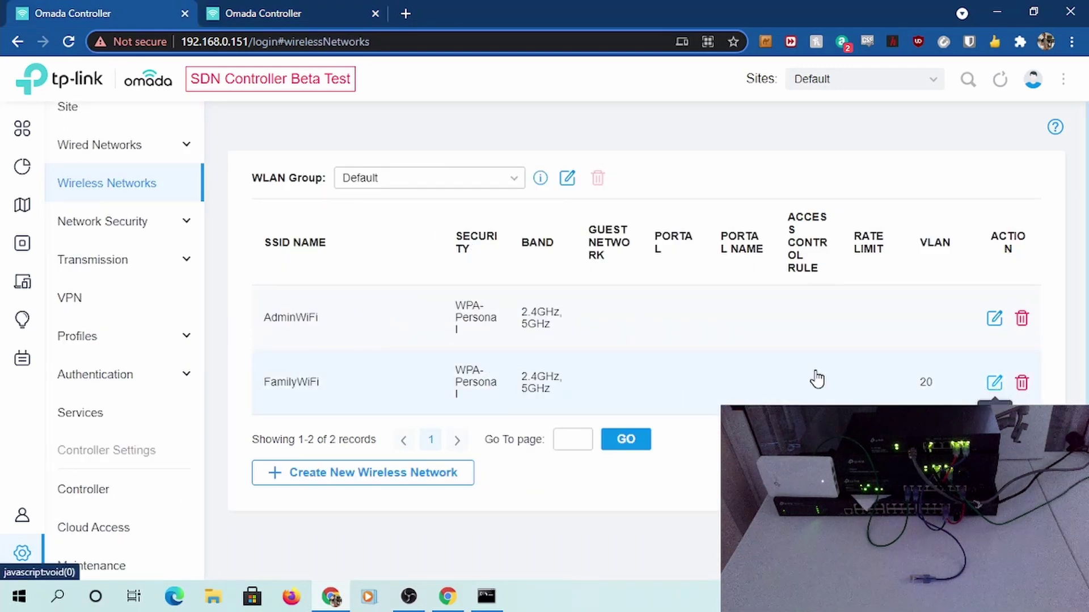
Change FamilyWiFi's VLAN ID from 20 back to 10 and apply
{"action": "left_click", "coordinate": [509, 208]}
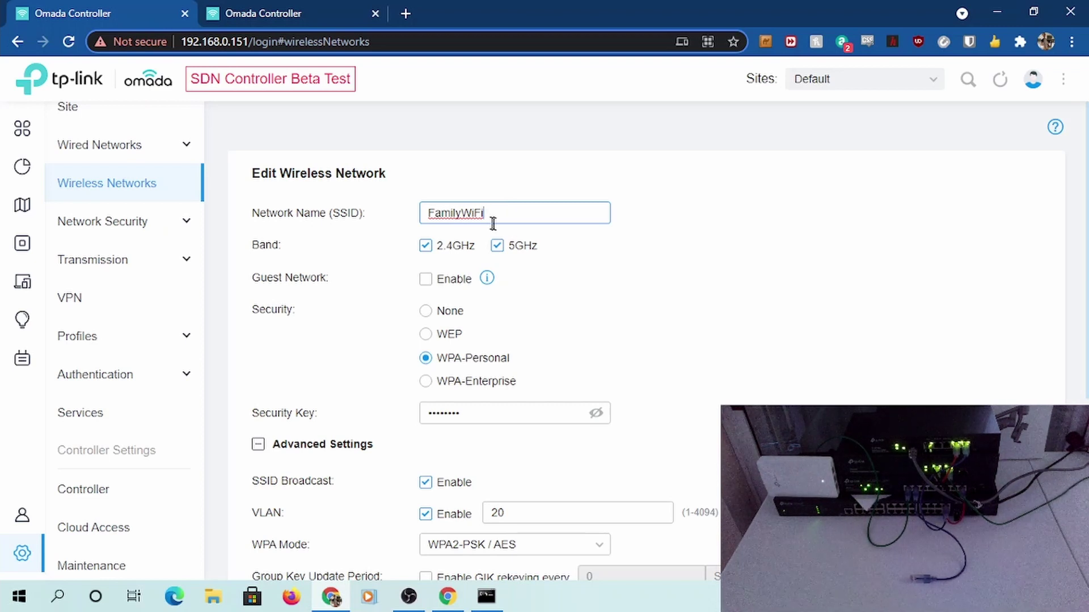
{"action": "scroll", "coordinate": [493, 224], "scroll_direction": "down", "scroll_amount": 3}
{"action": "double_click", "coordinate": [518, 354]}
{"action": "mouse_move", "coordinate": [3, 286]}
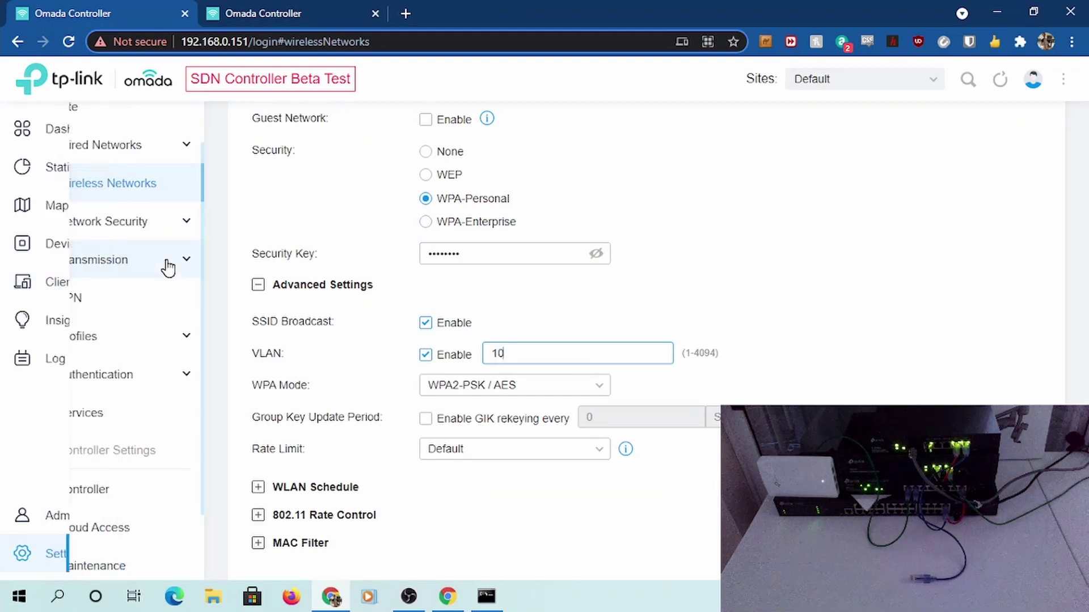
{"action": "scroll", "coordinate": [603, 346], "scroll_direction": "down", "scroll_amount": 3}
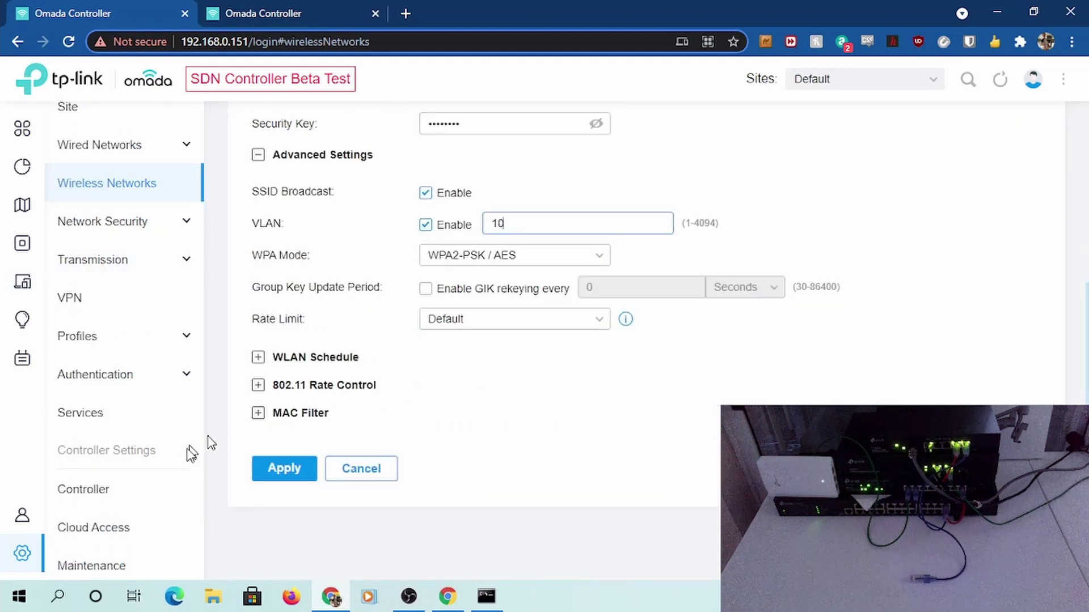
{"action": "left_click", "coordinate": [277, 474]}
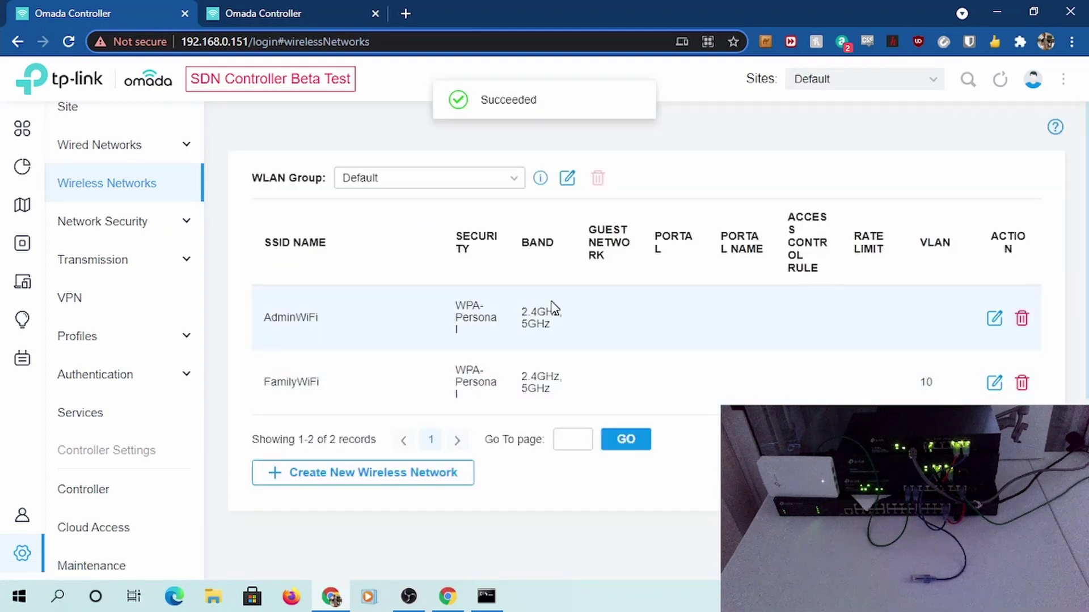
Create the GuestWiFi network with a security key, tagged to VLAN 20
{"action": "left_click", "coordinate": [377, 486]}
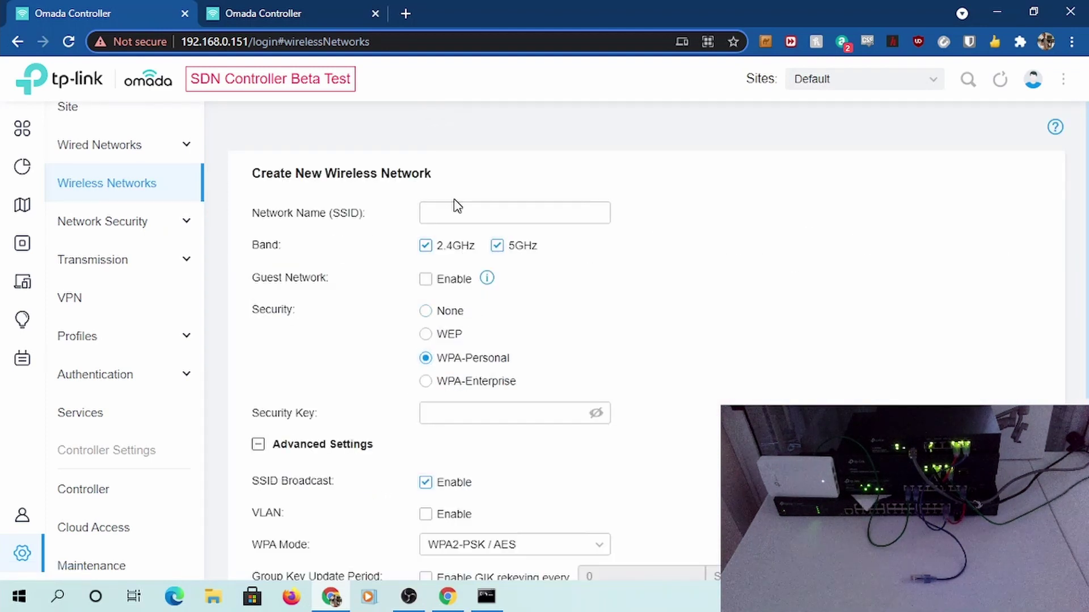
{"action": "left_click", "coordinate": [450, 206]}
{"action": "left_click", "coordinate": [454, 418]}
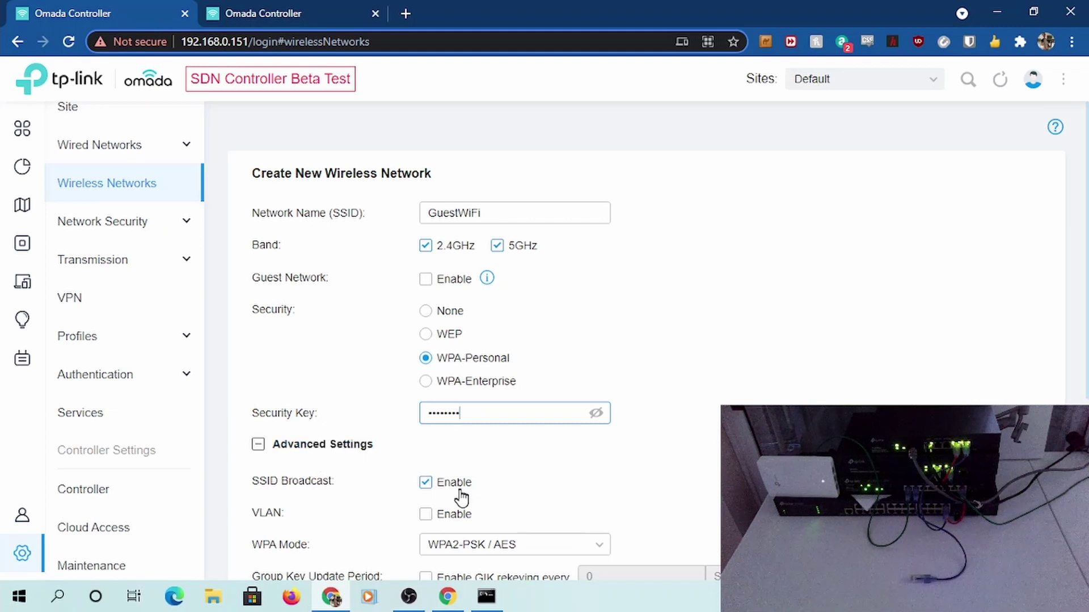
{"action": "left_click", "coordinate": [453, 517]}
{"action": "scroll", "coordinate": [508, 487], "scroll_direction": "down", "scroll_amount": 3}
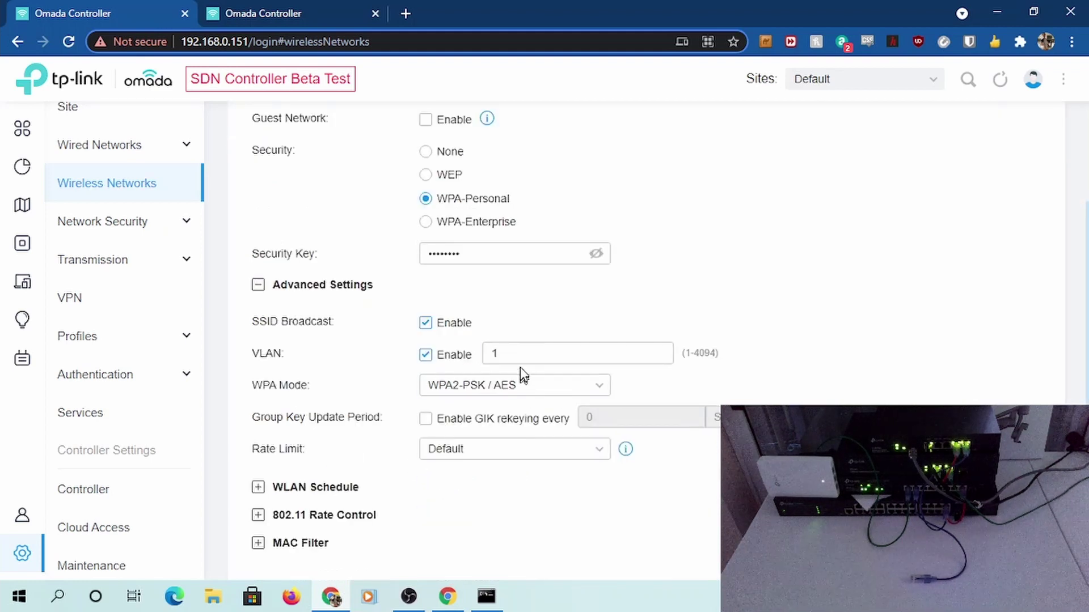
{"action": "left_click_drag", "start_coordinate": [520, 348], "coordinate": [363, 349]}
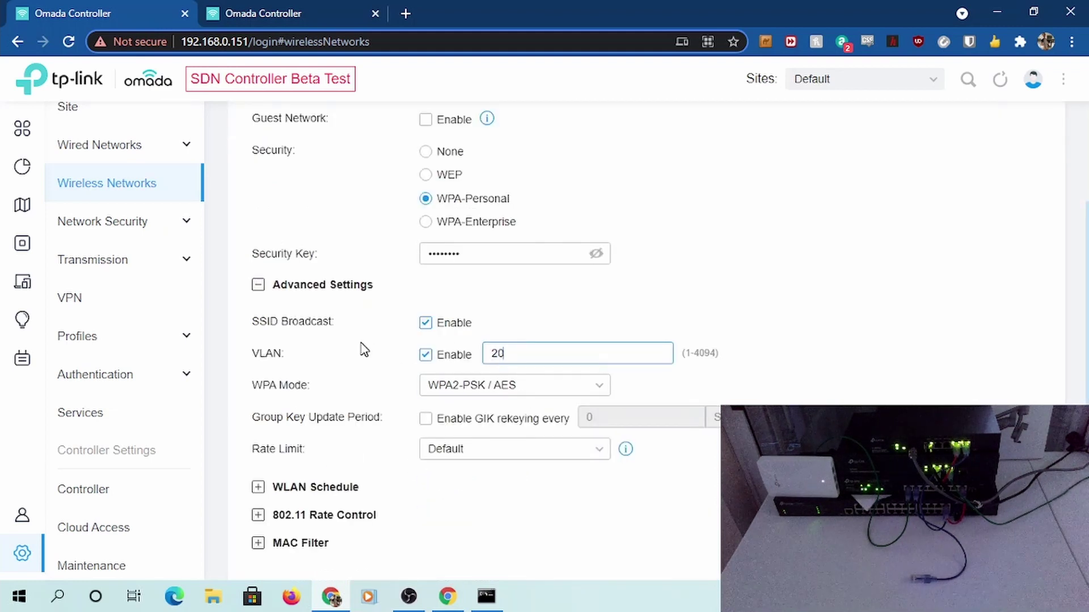
{"action": "scroll", "coordinate": [375, 358], "scroll_direction": "down", "scroll_amount": 2}
{"action": "left_click", "coordinate": [280, 470]}
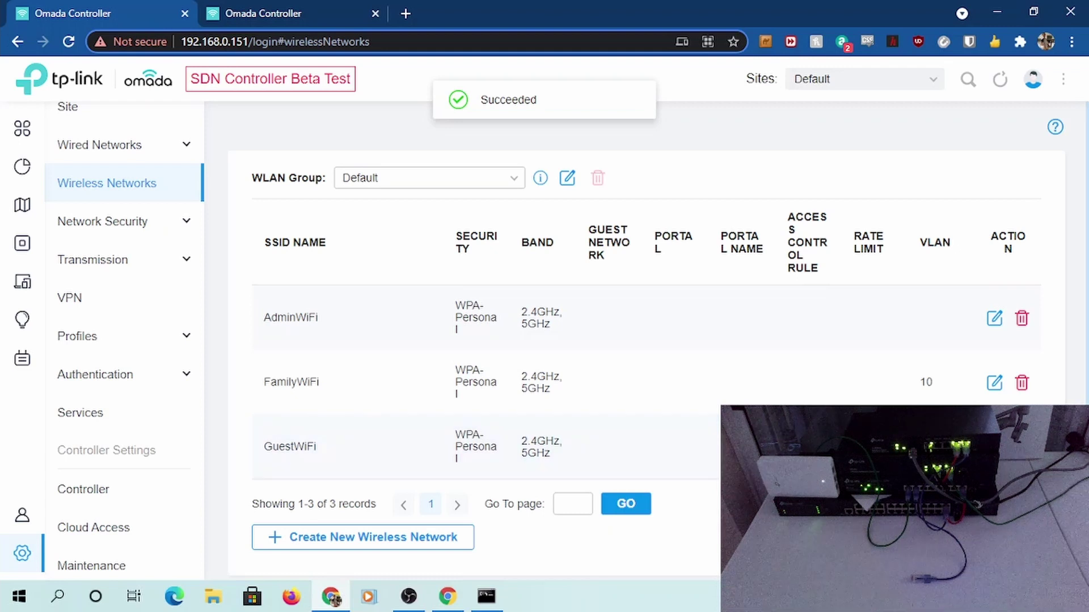
{"action": "left_click", "coordinate": [378, 543]}
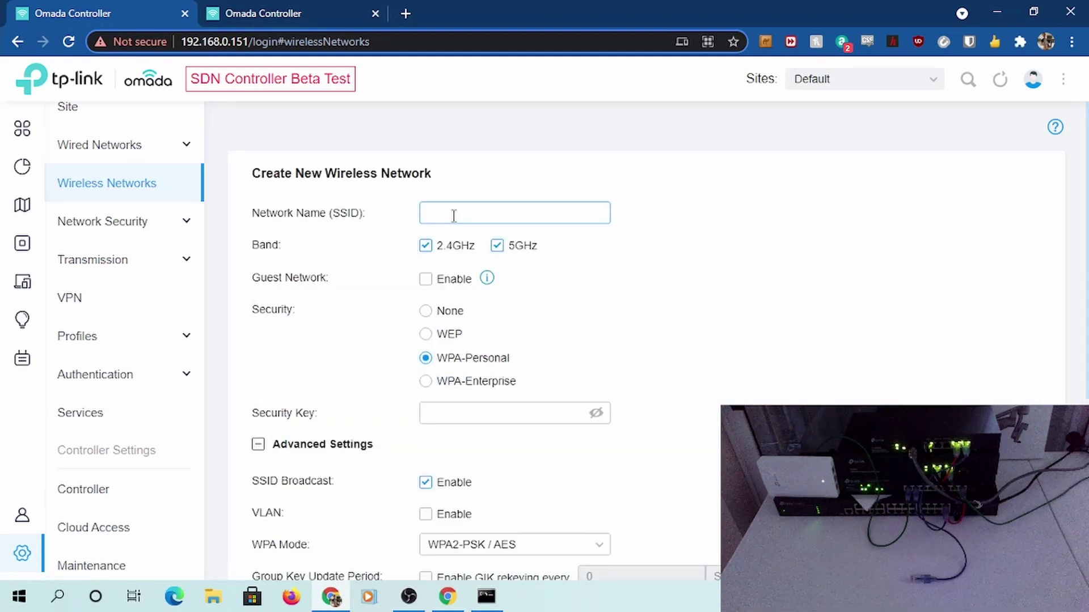
Look up the IoT LAN's VLAN ID and tag the new network to VLAN 107
{"action": "left_click", "coordinate": [267, 12]}
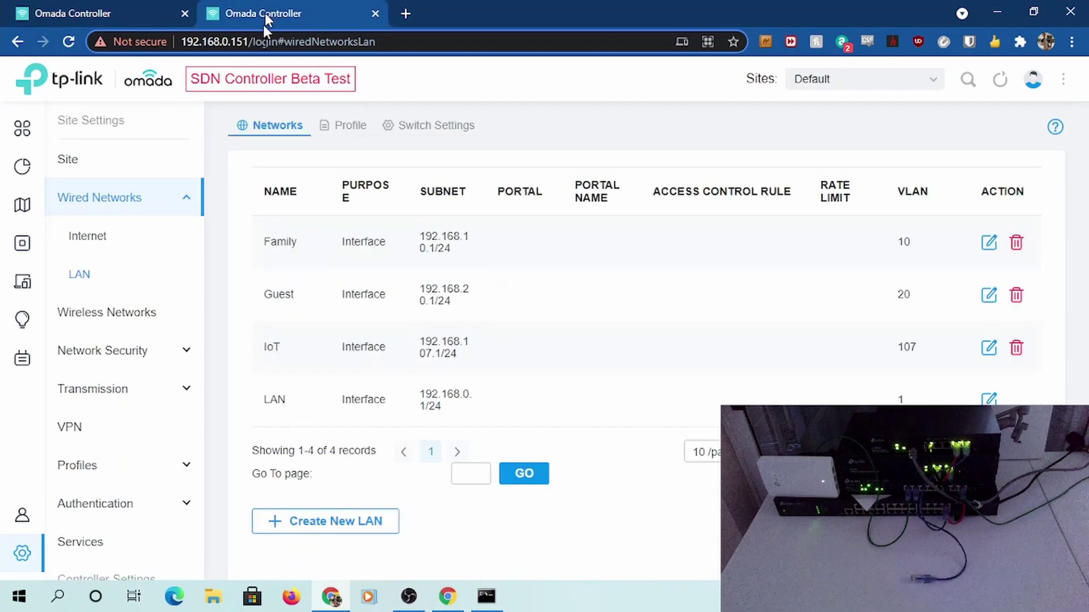
{"action": "left_click", "coordinate": [120, 8]}
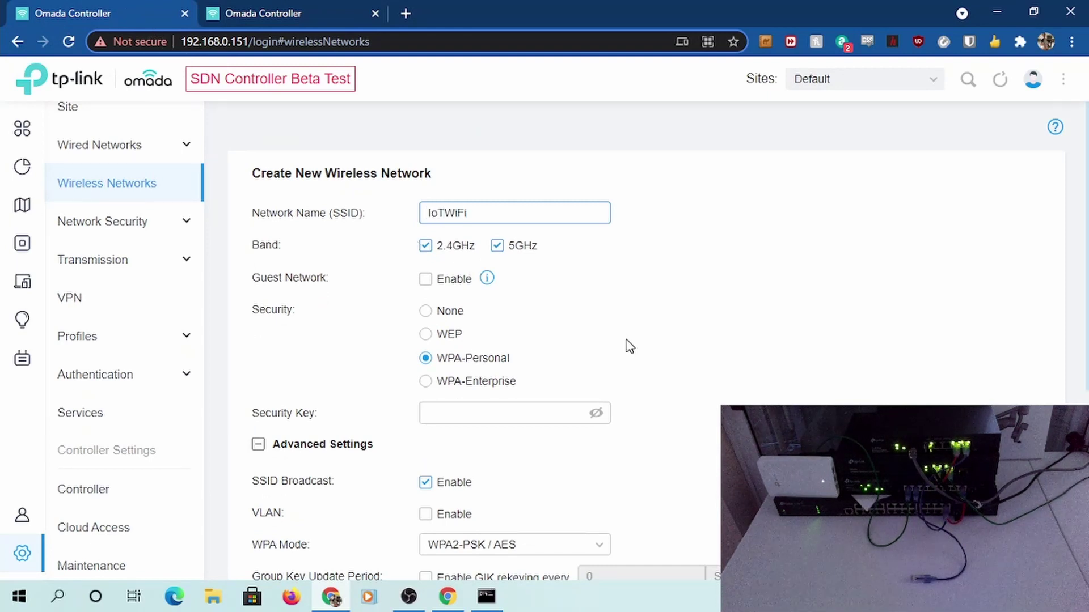
{"action": "scroll", "coordinate": [642, 348], "scroll_direction": "down", "scroll_amount": 3}
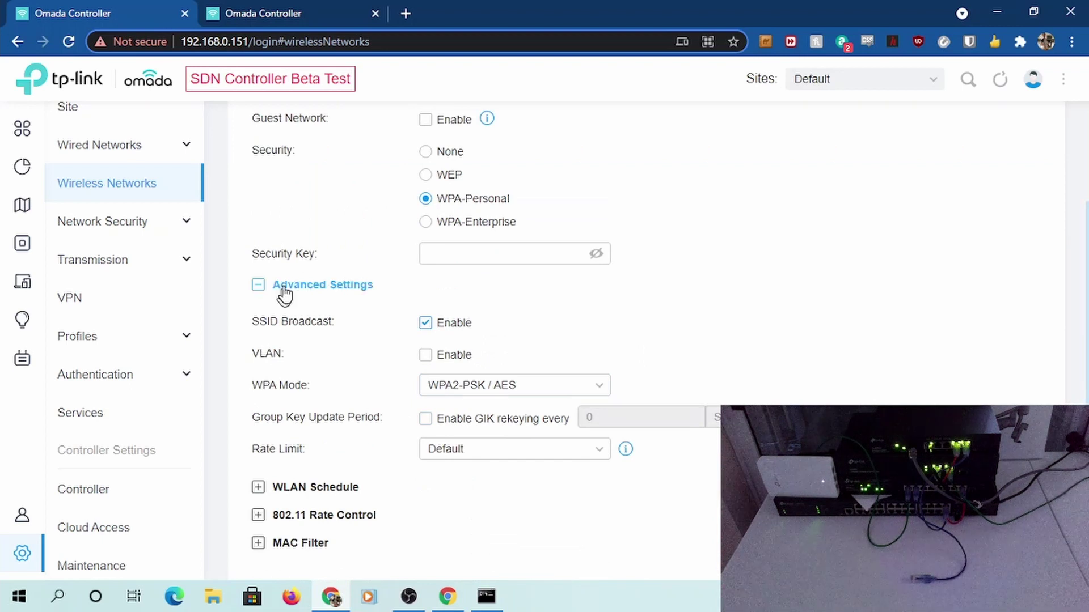
{"action": "left_click", "coordinate": [447, 356]}
{"action": "key", "text": "ctrl+a"}
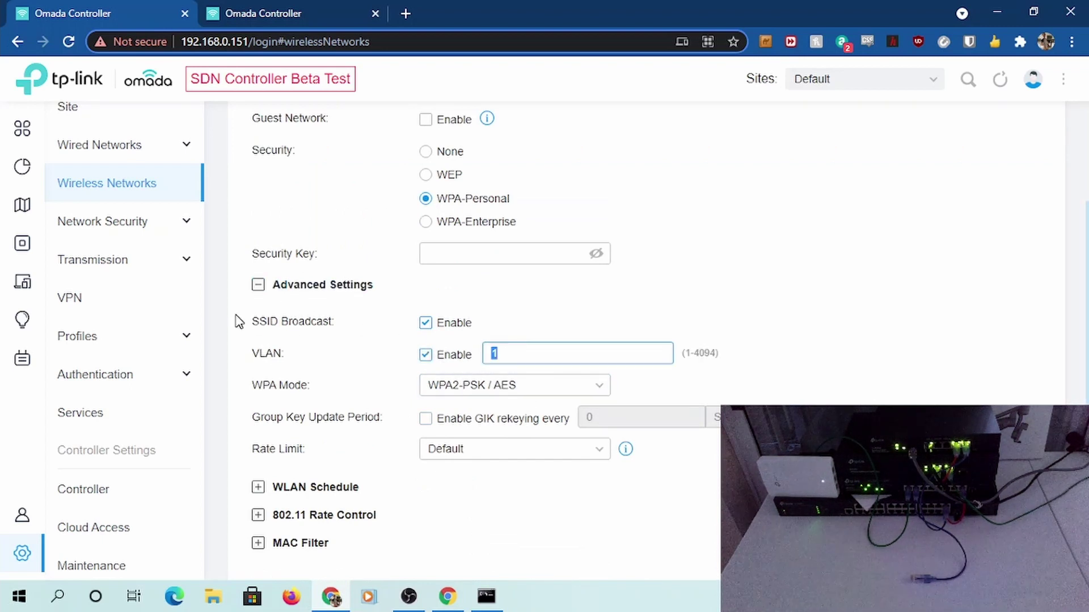
{"action": "scroll", "coordinate": [508, 370], "scroll_direction": "down", "scroll_amount": 3}
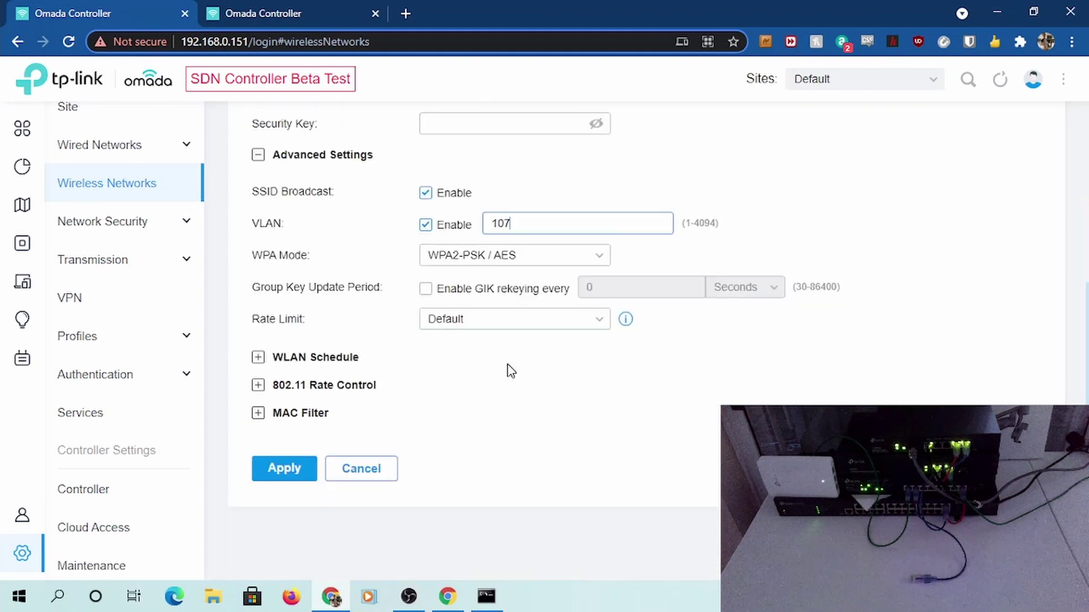
{"action": "left_click", "coordinate": [278, 479]}
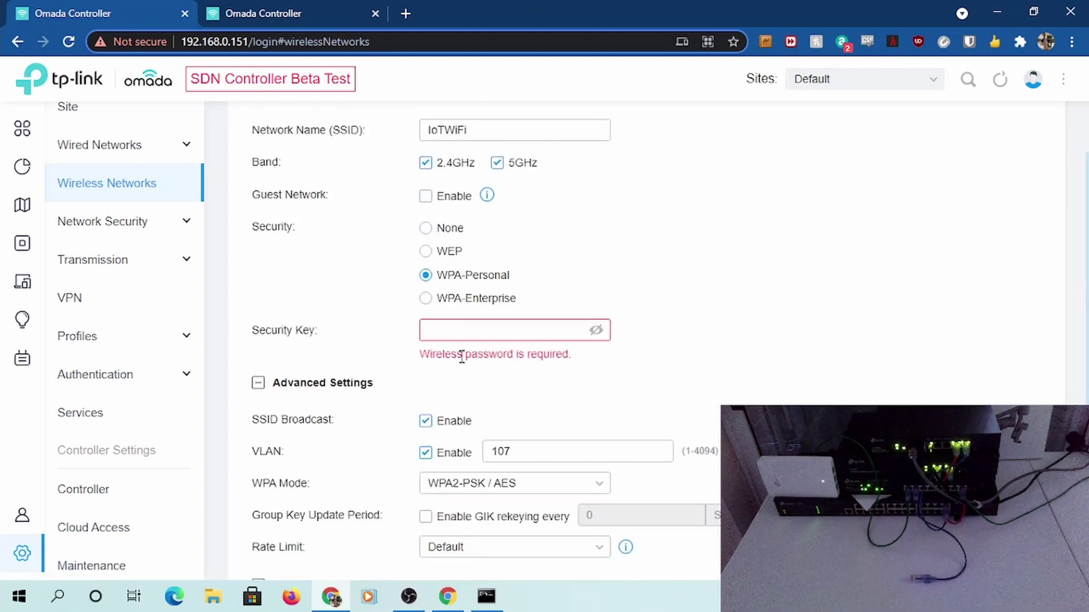
Add the missing security key and save IoTWiFi
{"action": "left_click", "coordinate": [457, 332]}
{"action": "type", "text": "******"}
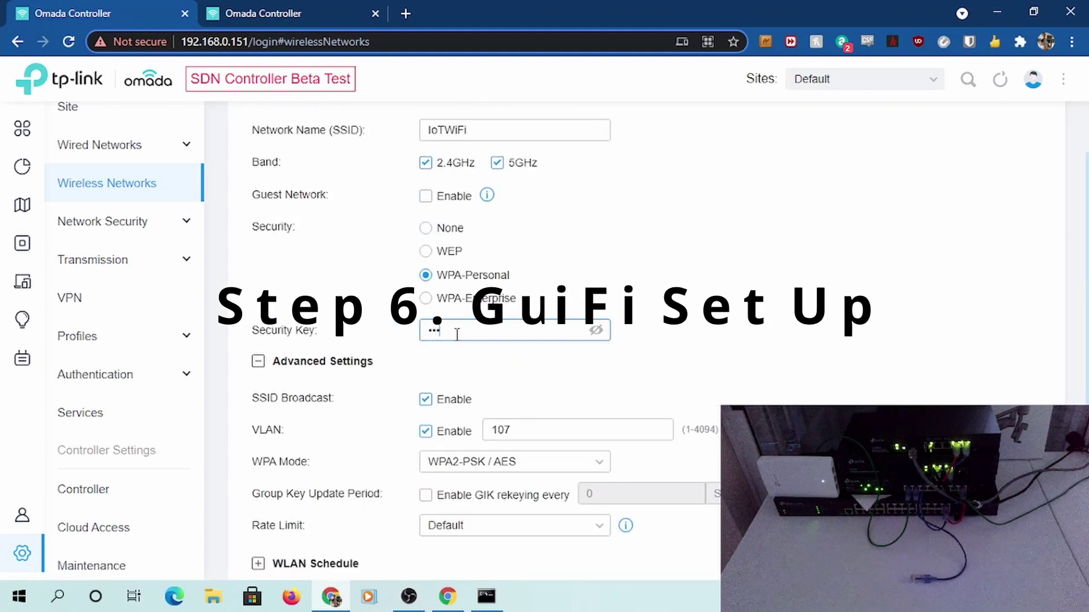
{"action": "scroll", "coordinate": [454, 340], "scroll_direction": "down", "scroll_amount": 3}
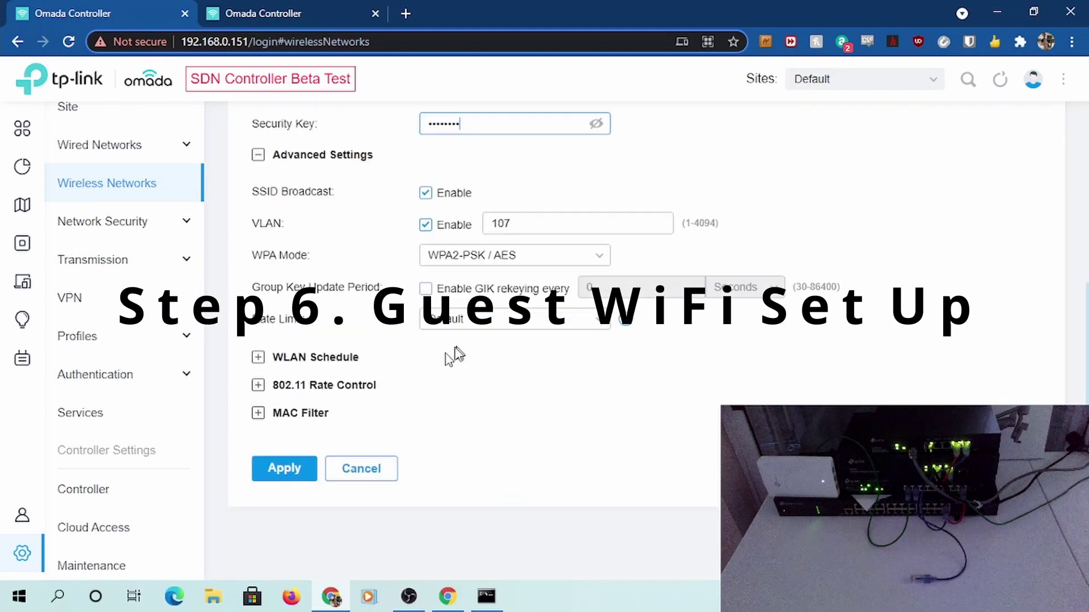
{"action": "left_click", "coordinate": [287, 466]}
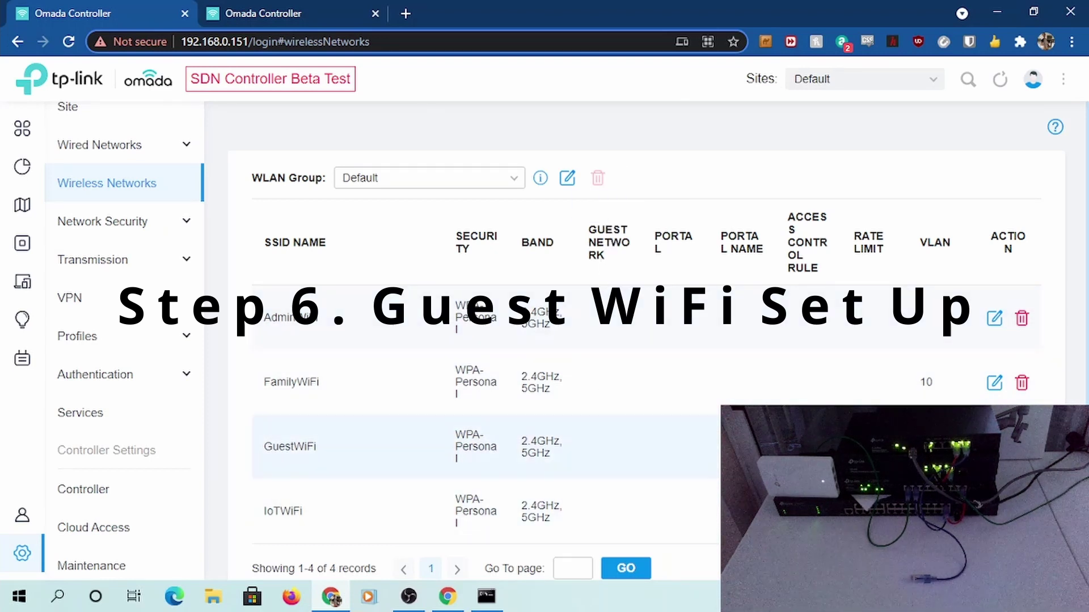
Enable Guest Network on GuestWiFi and apply, then close its settings unchanged
{"action": "left_click", "coordinate": [994, 448]}
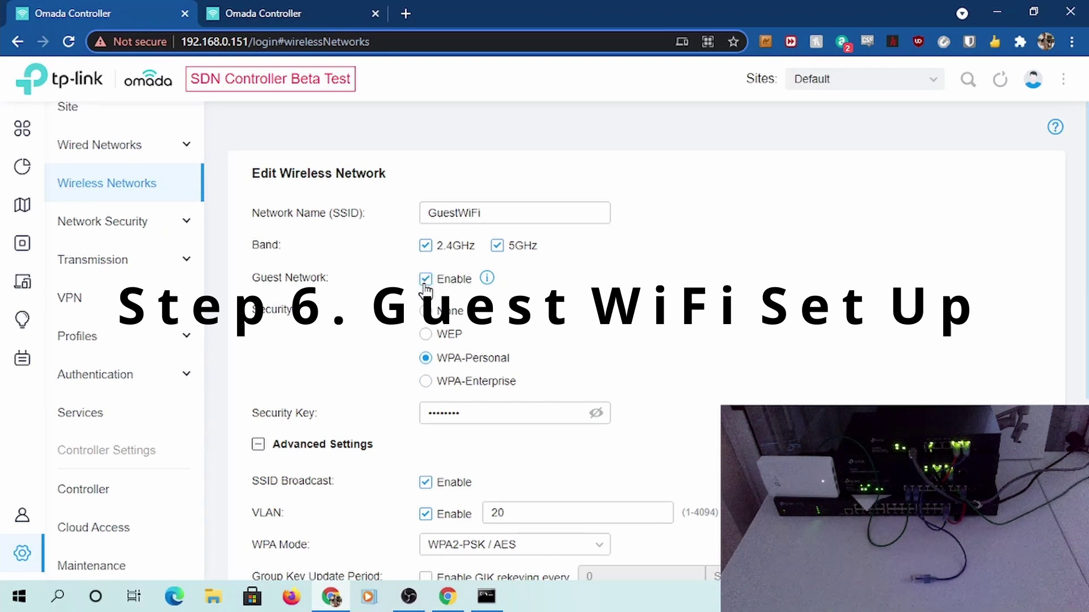
{"action": "scroll", "coordinate": [425, 295], "scroll_direction": "down", "scroll_amount": 5}
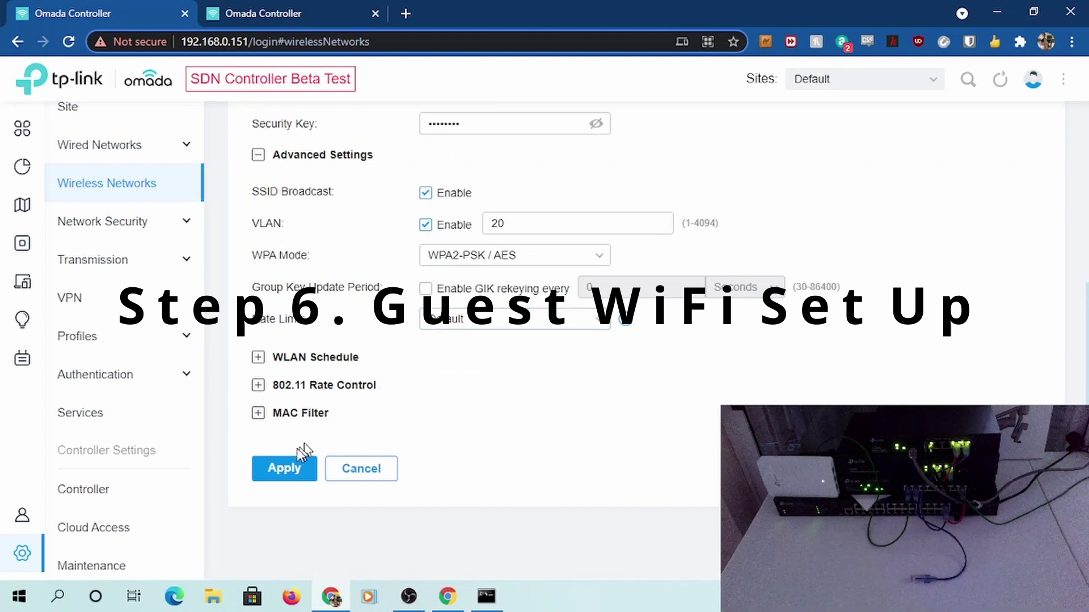
{"action": "left_click", "coordinate": [281, 467]}
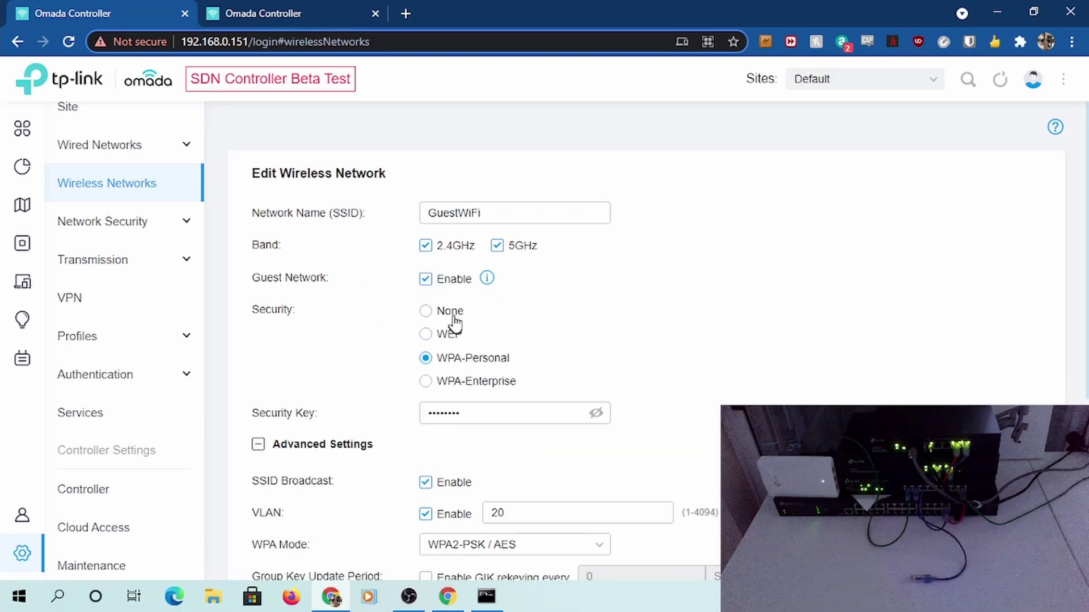
{"action": "scroll", "coordinate": [425, 278], "scroll_direction": "down", "scroll_amount": 5}
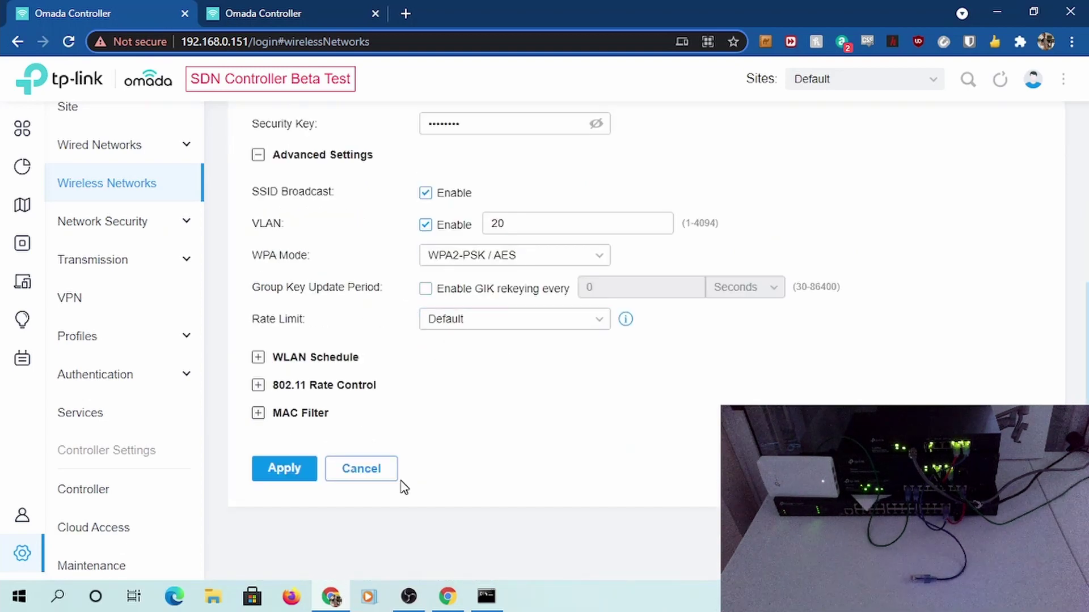
{"action": "left_click", "coordinate": [377, 466]}
{"action": "scroll", "coordinate": [510, 420], "scroll_direction": "down", "scroll_amount": 3}
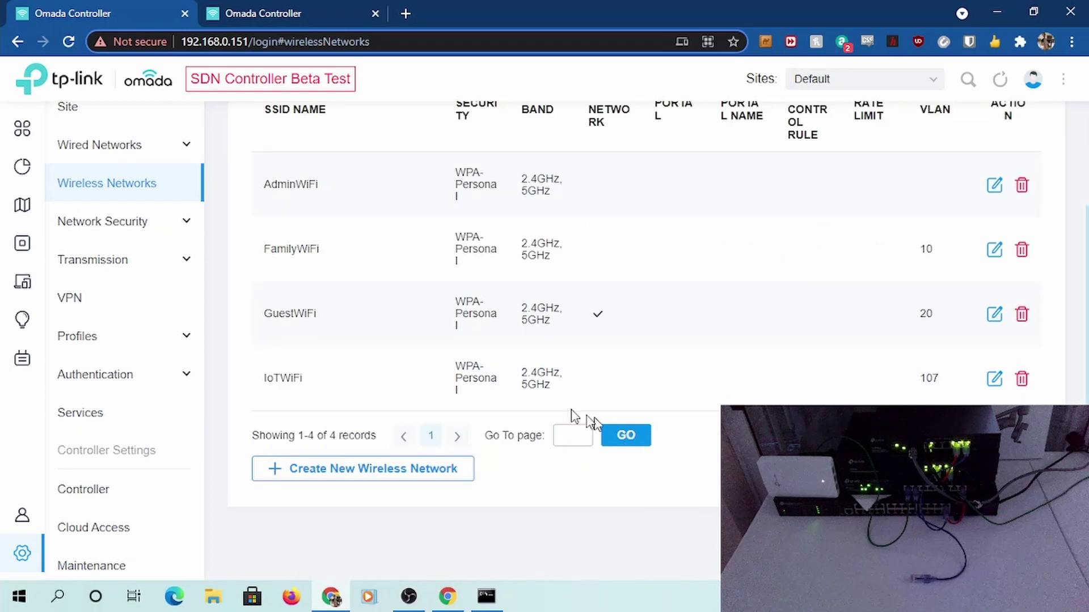
Mark IoTWiFi as a guest network and save
{"action": "left_click", "coordinate": [993, 378]}
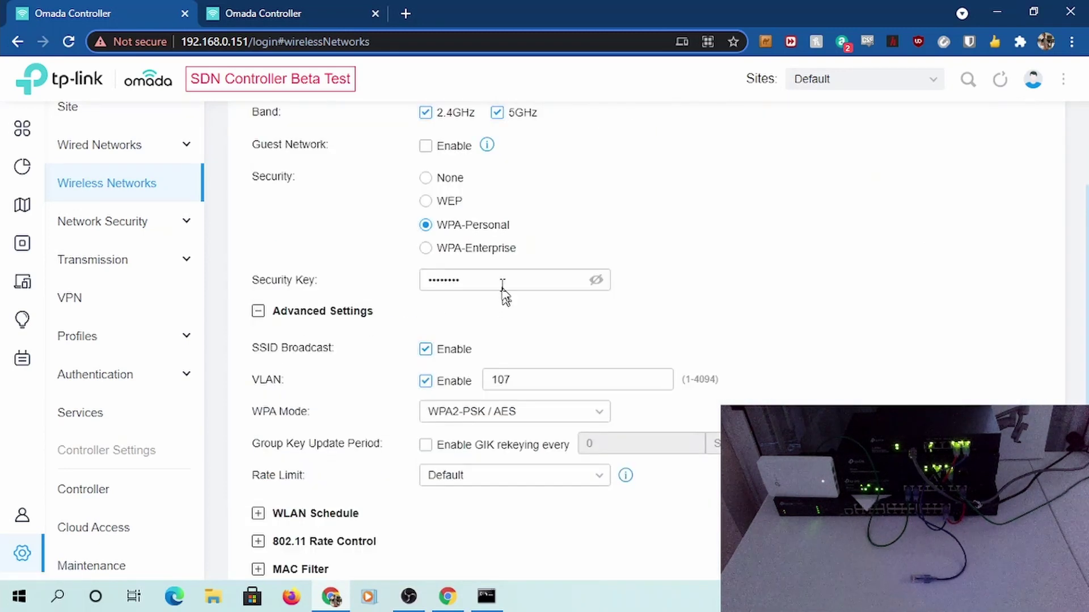
{"action": "left_click", "coordinate": [426, 146]}
{"action": "scroll", "coordinate": [433, 215], "scroll_direction": "down", "scroll_amount": 3}
{"action": "left_click", "coordinate": [295, 466]}
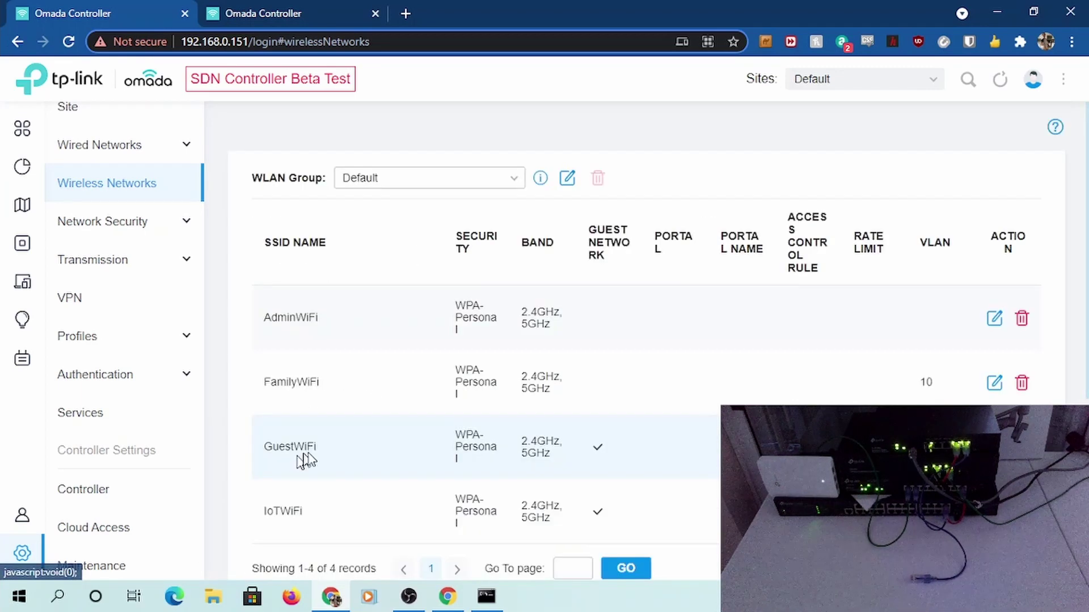
{"action": "scroll", "coordinate": [652, 460], "scroll_direction": "down", "scroll_amount": 2}
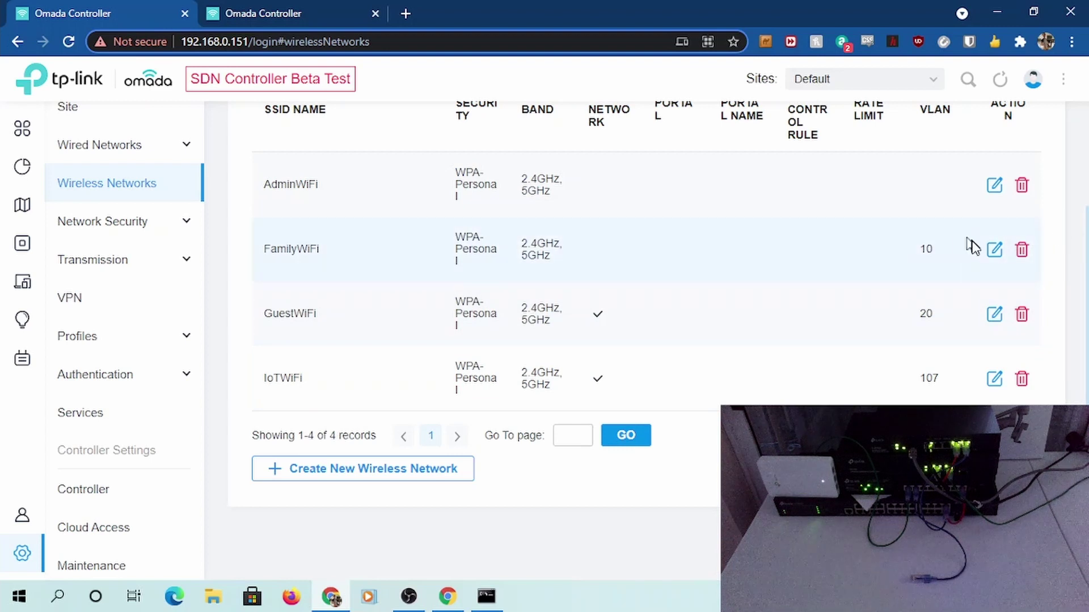
Mark FamilyWiFi as a guest network and save
{"action": "left_click", "coordinate": [991, 252]}
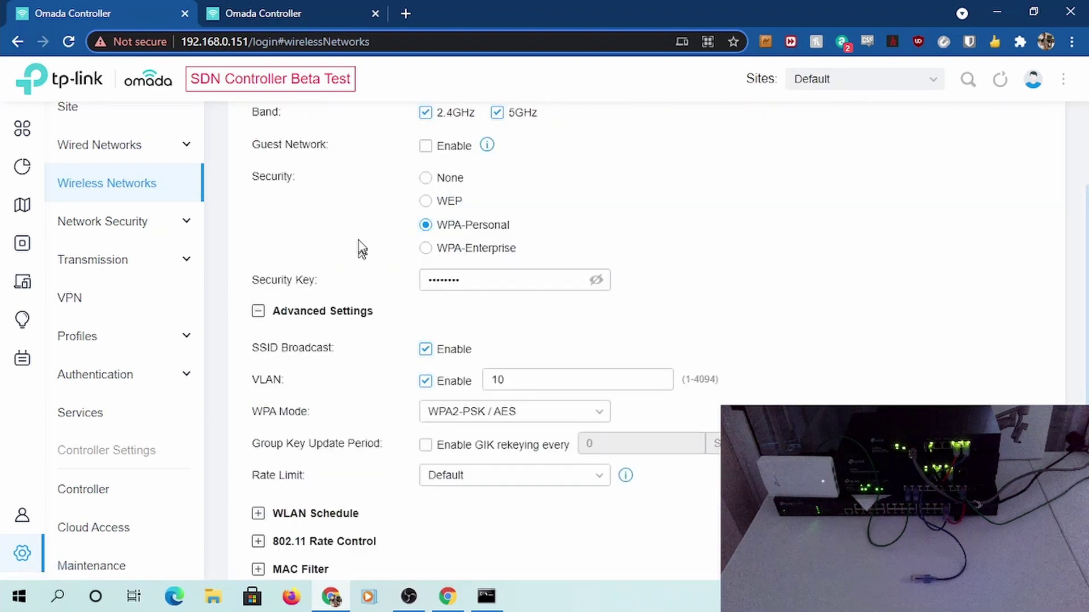
{"action": "scroll", "coordinate": [425, 145], "scroll_direction": "down", "scroll_amount": 3}
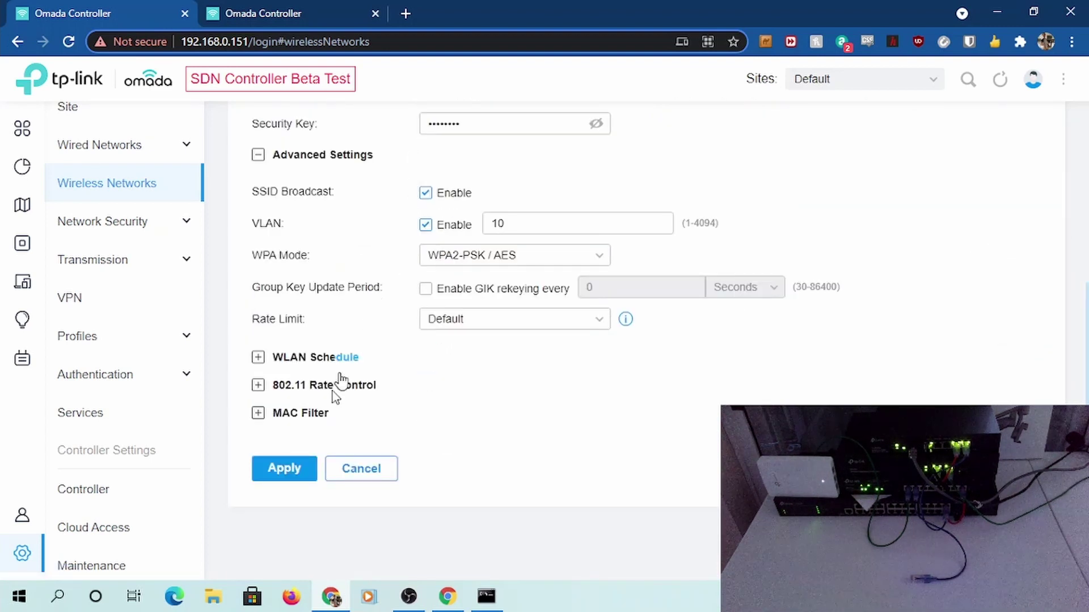
{"action": "left_click", "coordinate": [293, 470]}
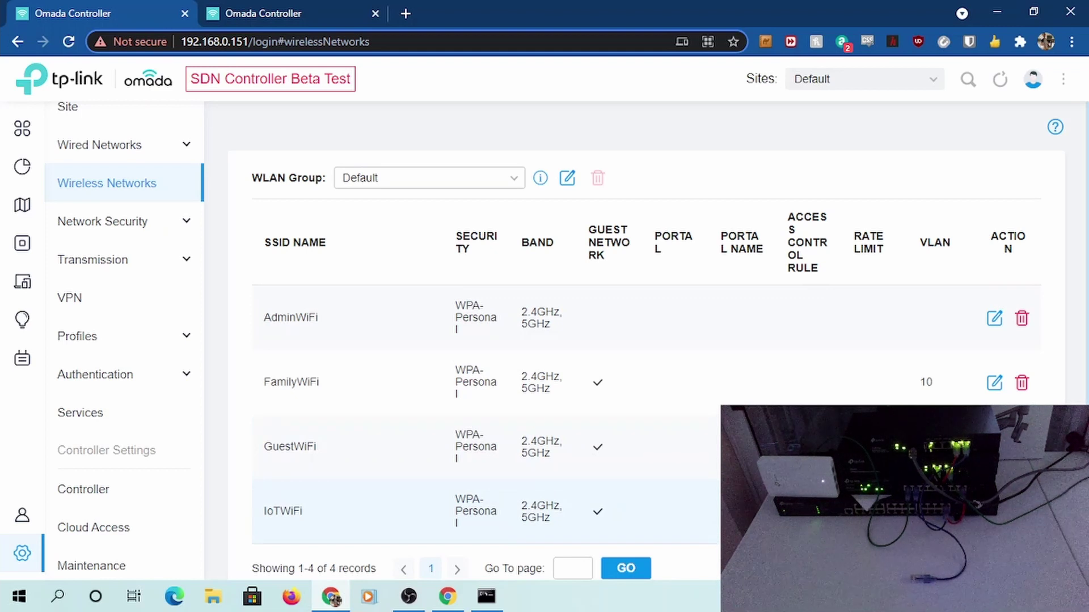
Turn off Guest Network on IoTWiFi and save
{"action": "left_click", "coordinate": [994, 512]}
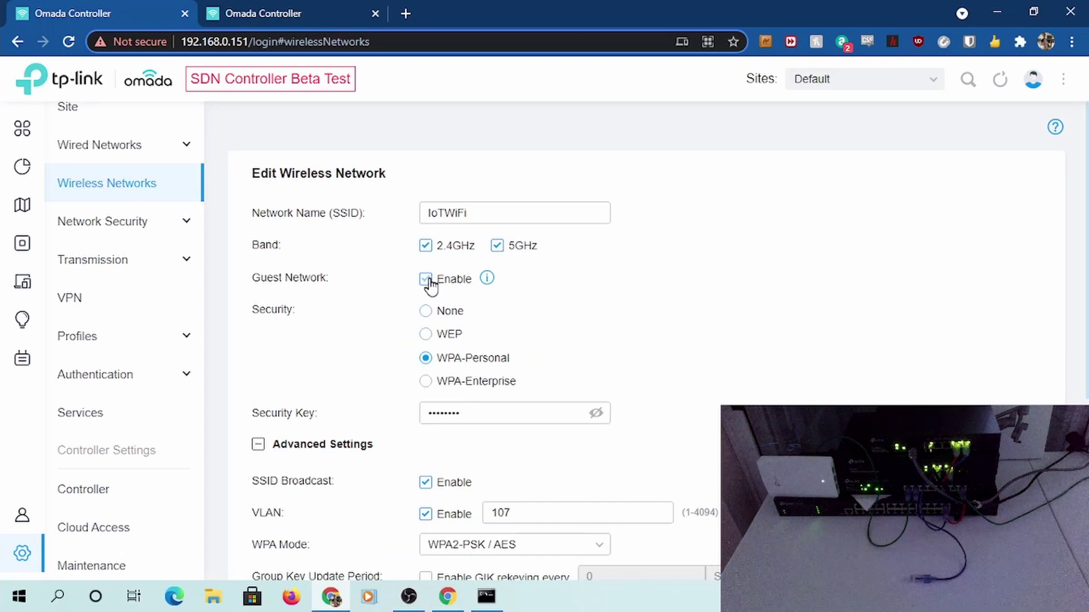
{"action": "scroll", "coordinate": [430, 284], "scroll_direction": "down", "scroll_amount": 5}
{"action": "left_click", "coordinate": [283, 468]}
Turn off Guest Network on FamilyWiFi and save
{"action": "scroll", "coordinate": [433, 287], "scroll_direction": "down", "scroll_amount": 5}
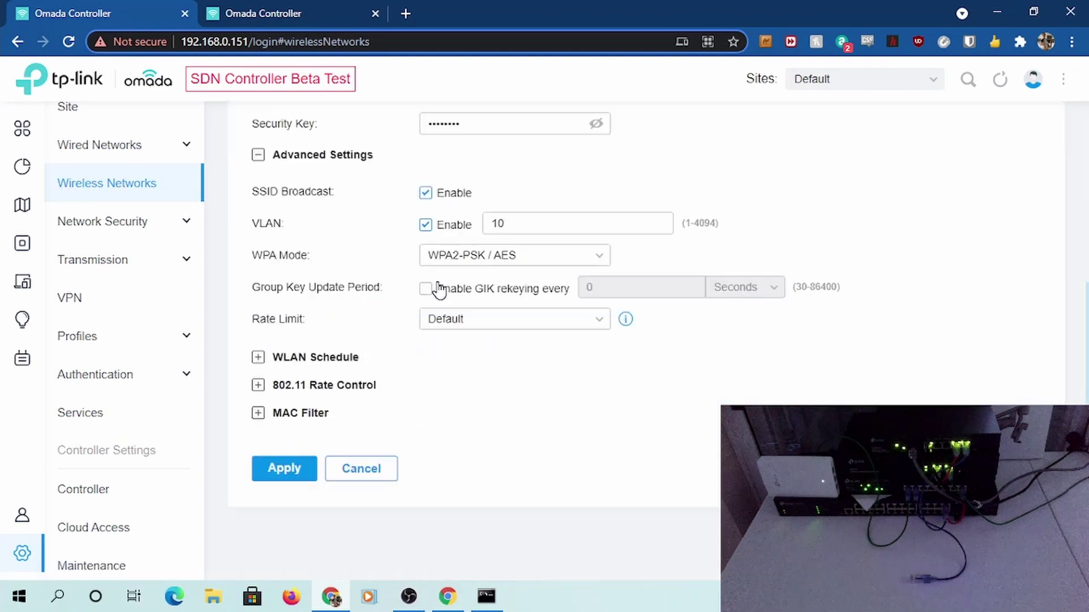
{"action": "left_click", "coordinate": [284, 466]}
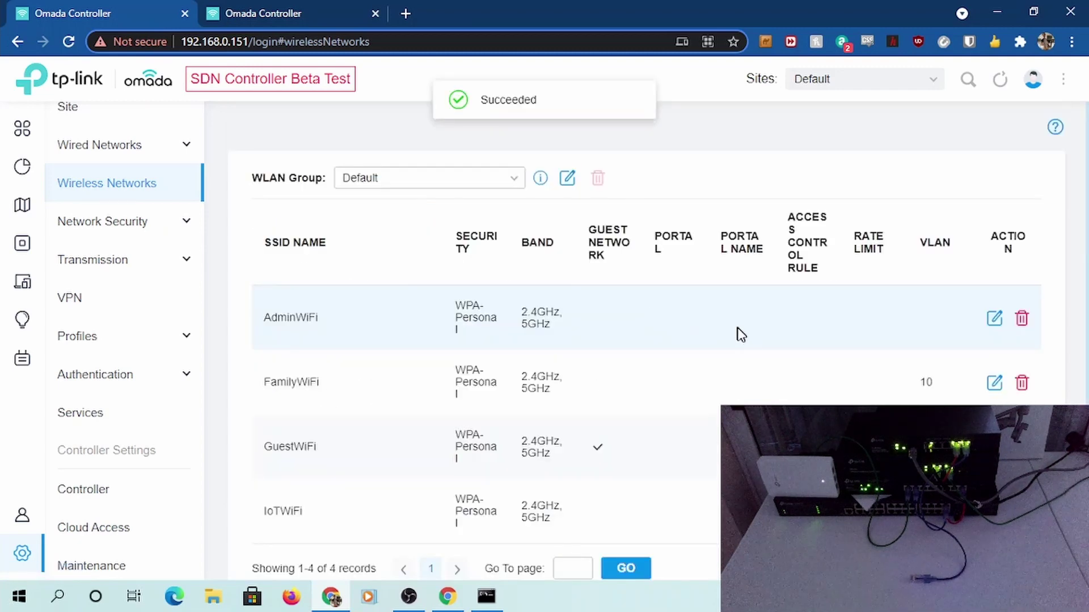
{"action": "scroll", "coordinate": [747, 342], "scroll_direction": "down", "scroll_amount": 3}
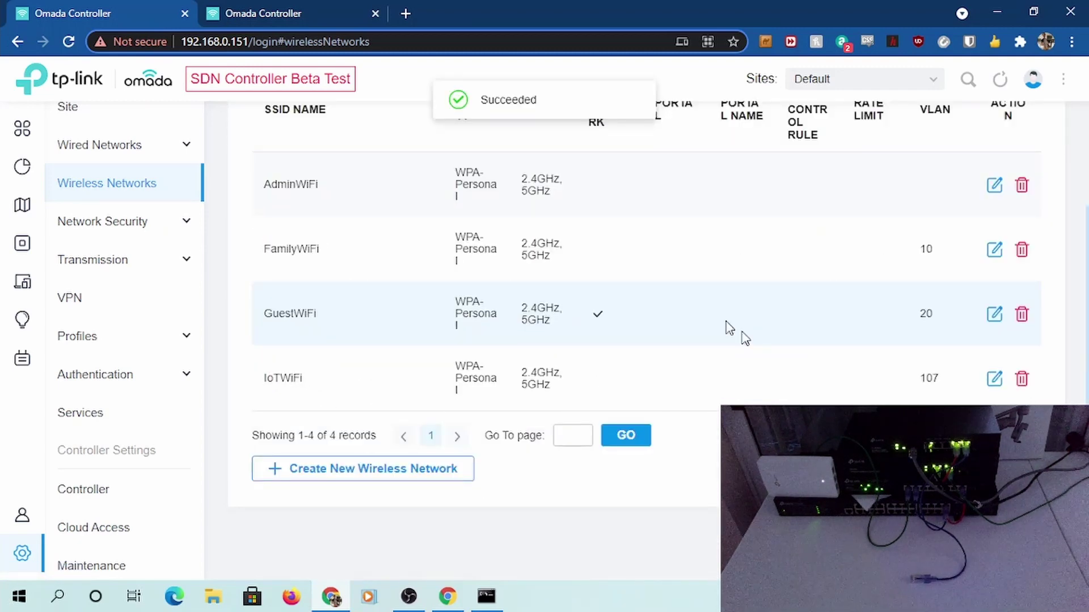
{"action": "scroll", "coordinate": [617, 266], "scroll_direction": "up", "scroll_amount": 3}
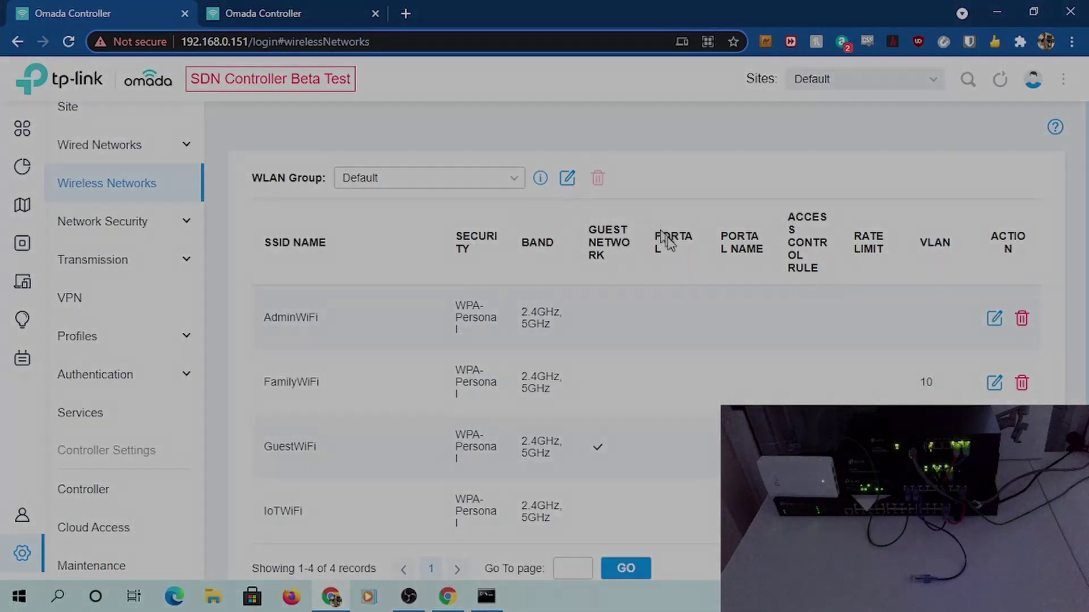
{"action": "scroll", "coordinate": [669, 249], "scroll_direction": "down", "scroll_amount": 3}
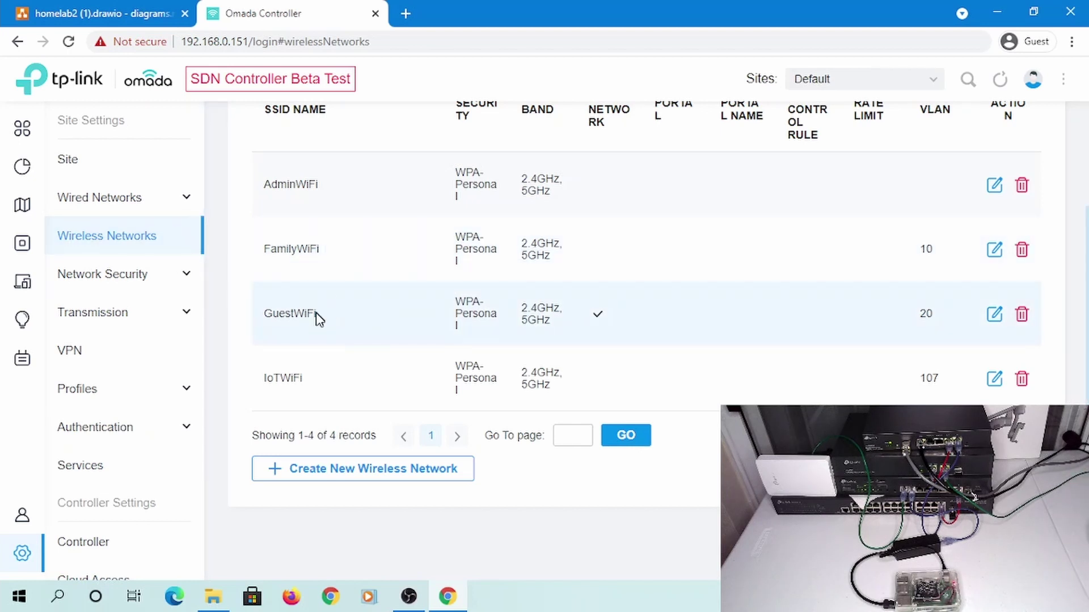
Navigate to the Wired Networks page in Site Settings
{"action": "scroll", "coordinate": [601, 295], "scroll_direction": "up", "scroll_amount": 2}
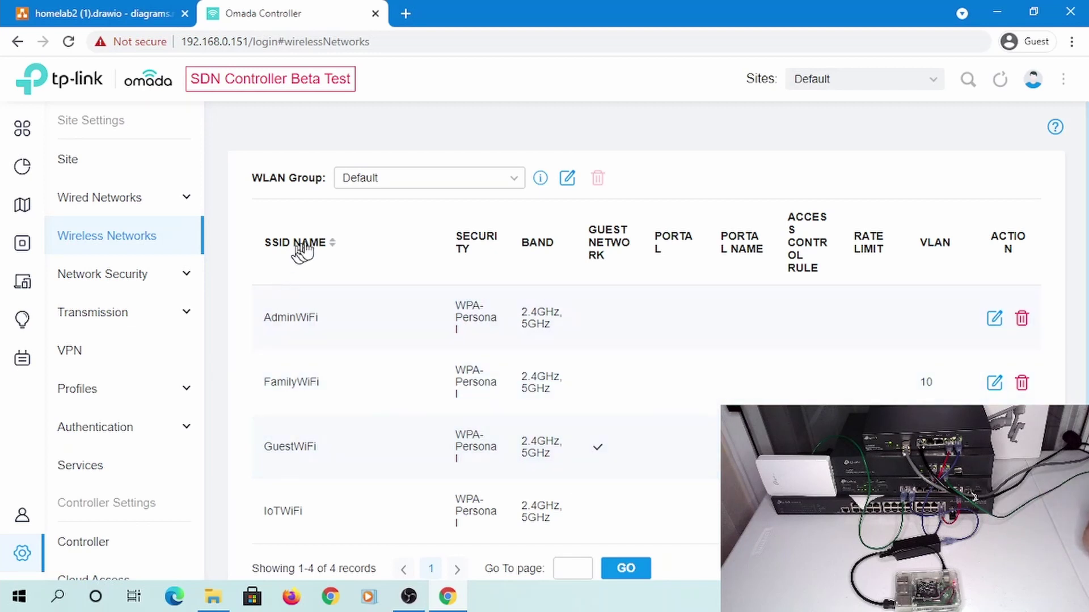
{"action": "left_click", "coordinate": [151, 199]}
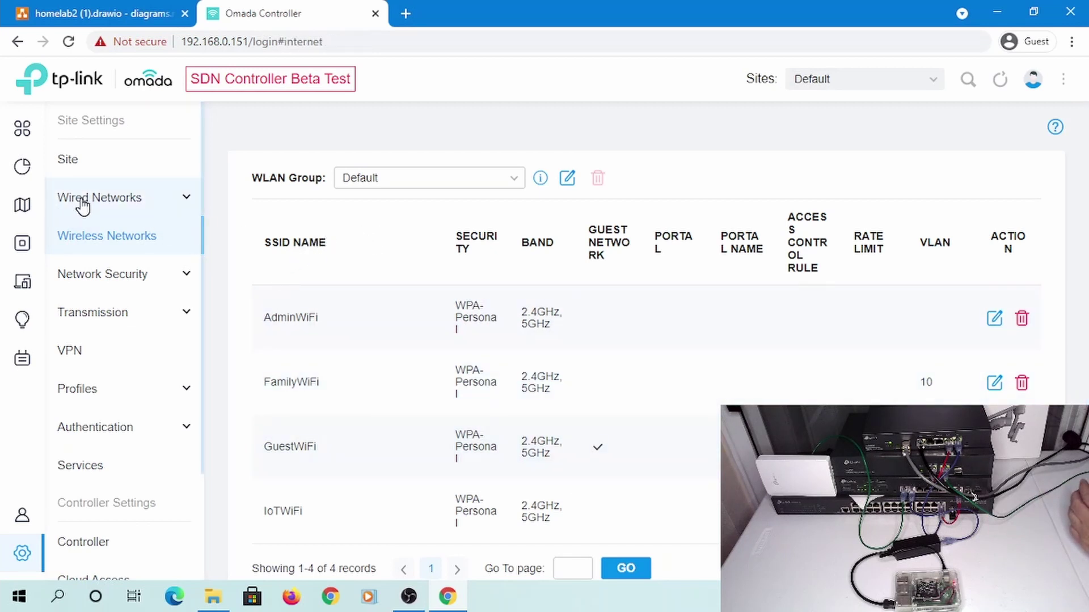
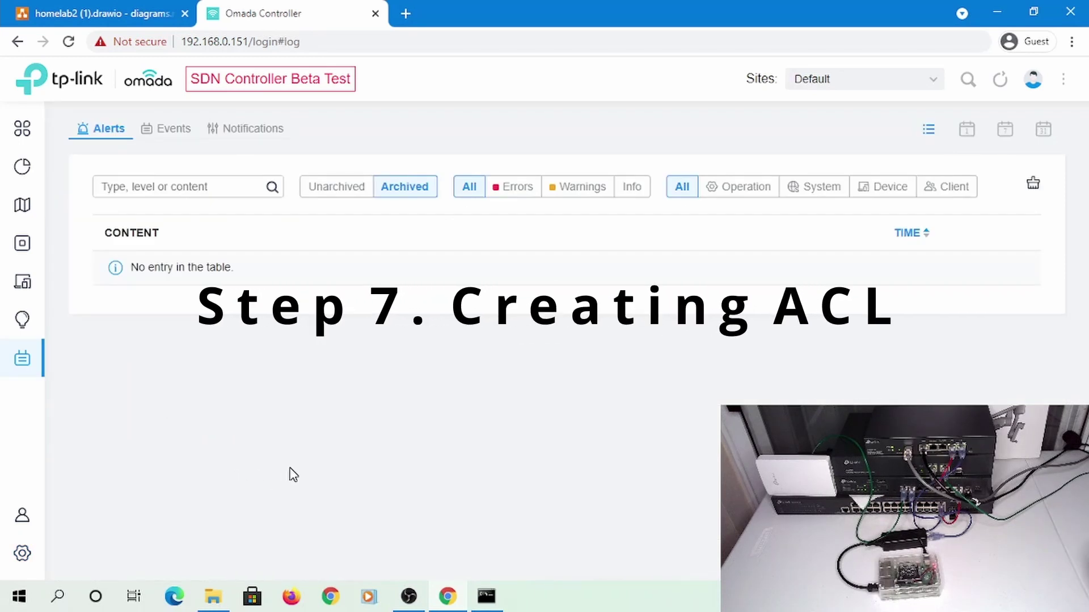
Open Site Settings, read the draw.io notes on blocking IoT from private networks, and return to Omada
{"action": "left_click", "coordinate": [80, 552]}
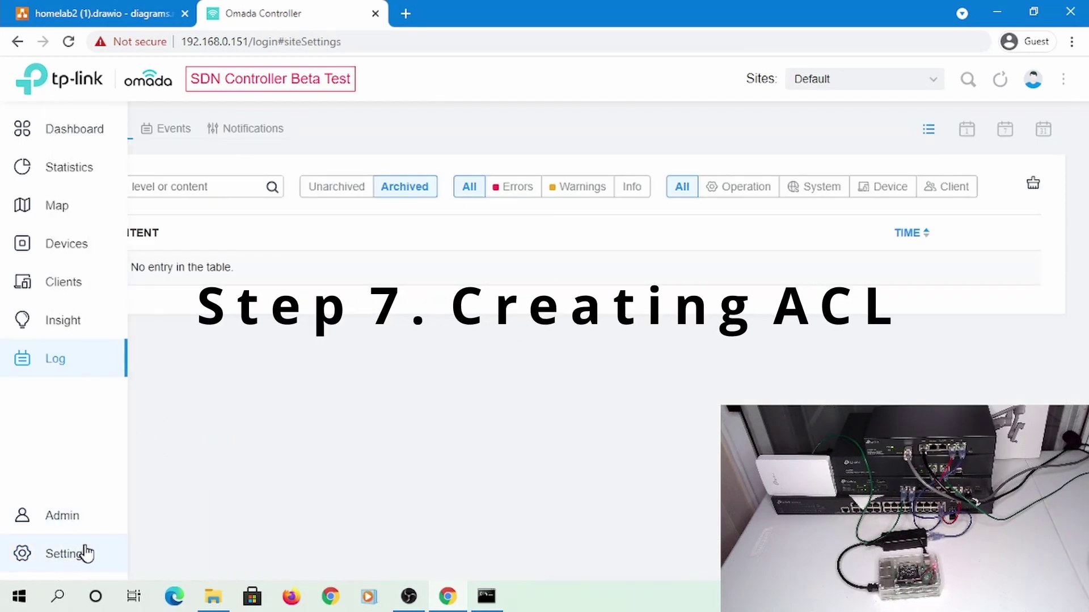
{"action": "left_click", "coordinate": [97, 14]}
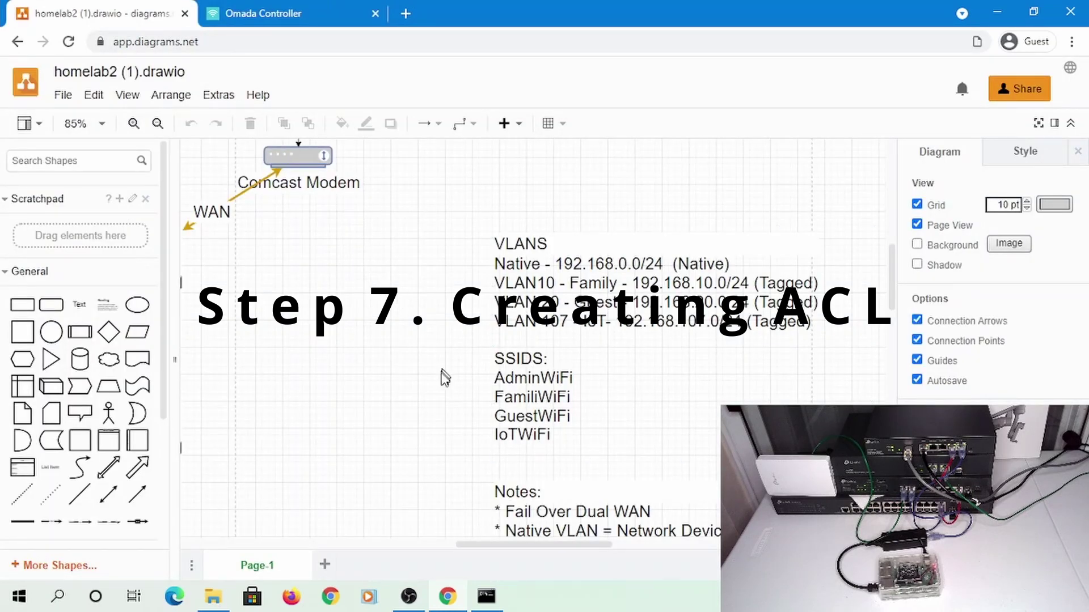
{"action": "scroll", "coordinate": [425, 412], "scroll_direction": "down", "scroll_amount": 5}
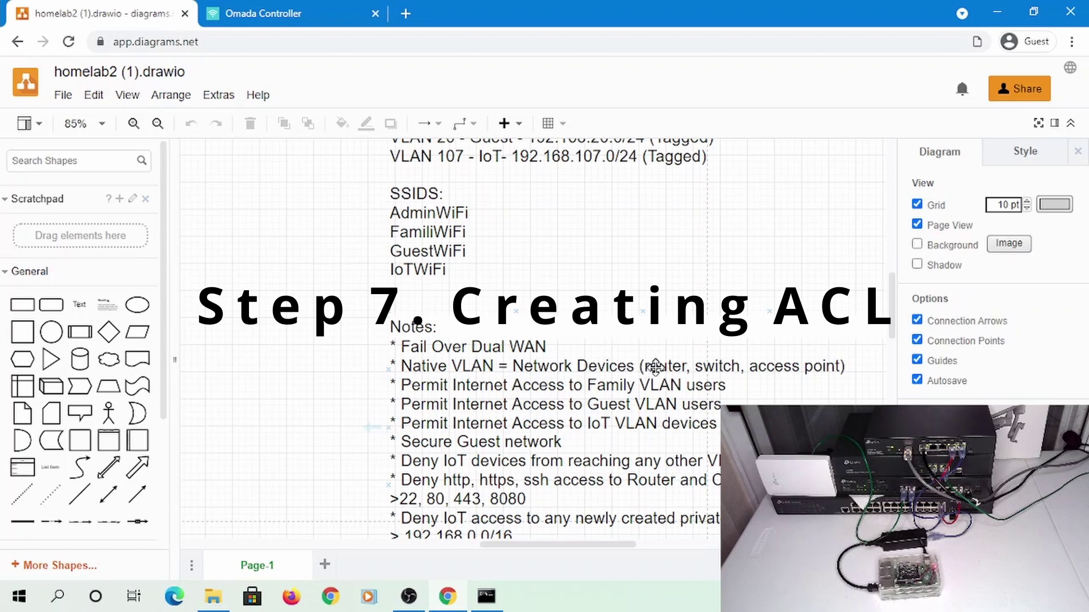
{"action": "scroll", "coordinate": [340, 433], "scroll_direction": "down", "scroll_amount": 3}
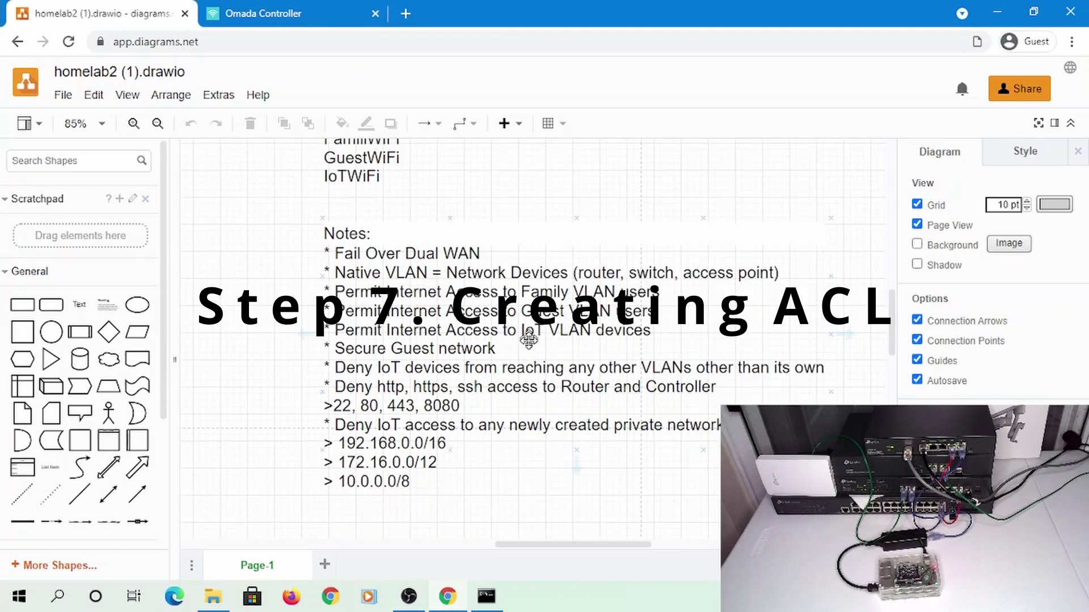
{"action": "left_click", "coordinate": [259, 16]}
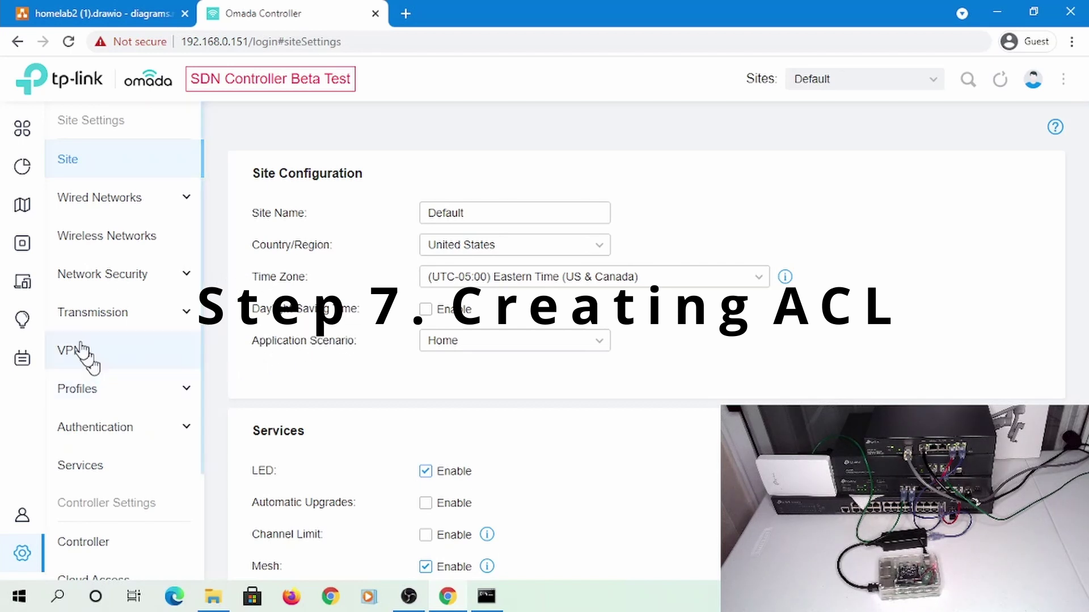
Start a new Switch ACL rule under Network Security > ACL
{"action": "left_click", "coordinate": [96, 285]}
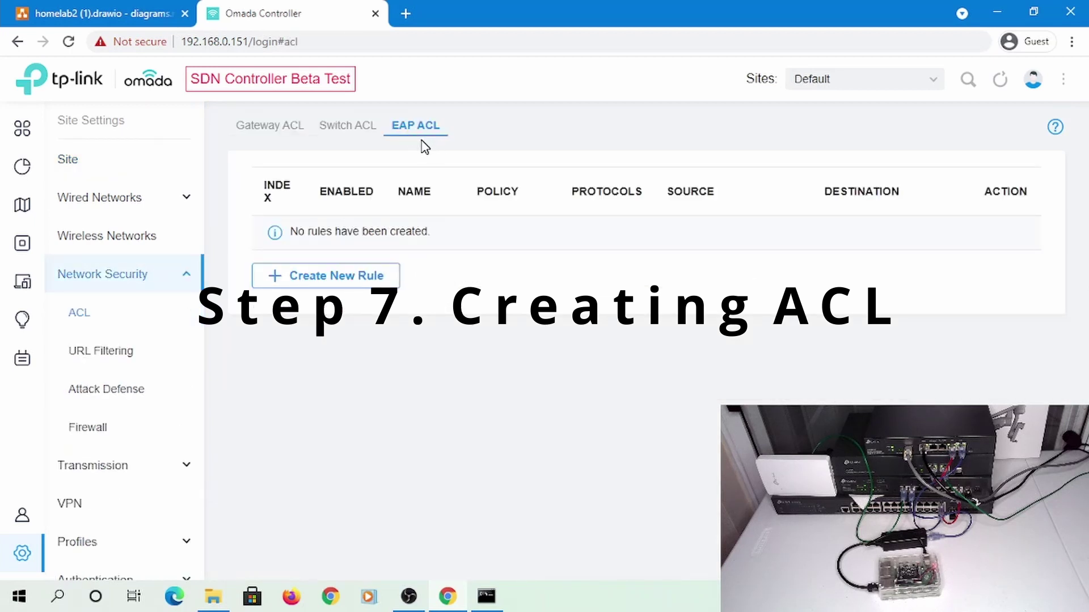
{"action": "left_click", "coordinate": [346, 132]}
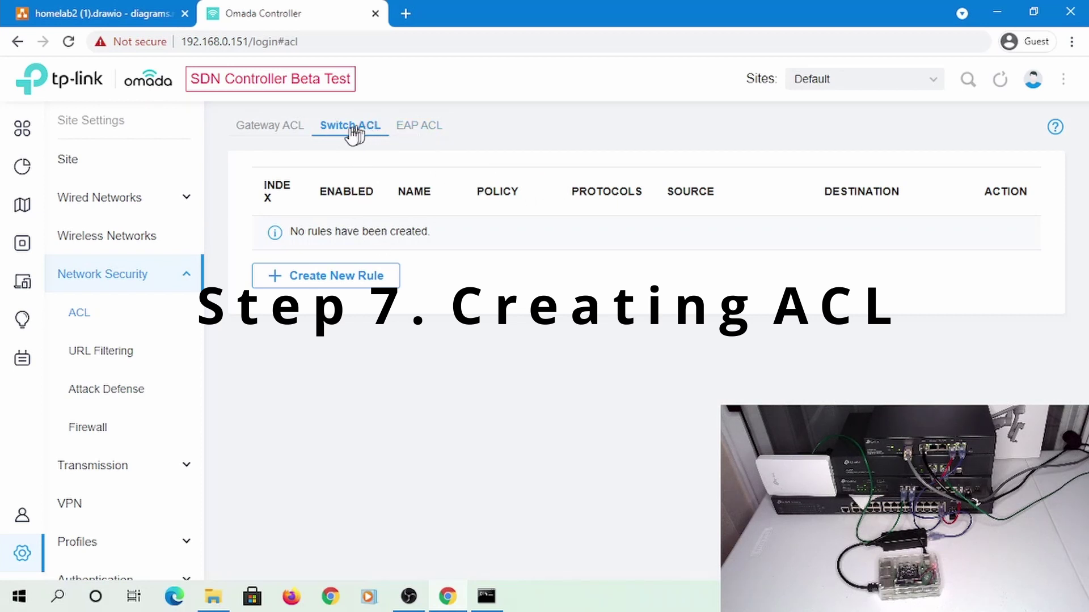
{"action": "left_click", "coordinate": [330, 278]}
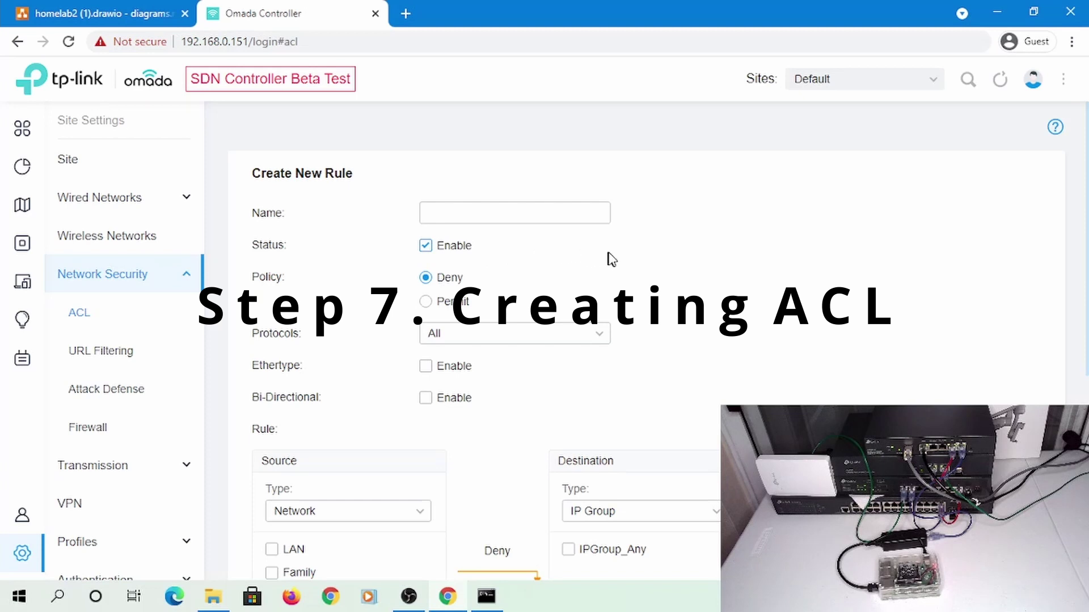
Name the rule 'Deny IoT To PrivateIP' and start a continuous ping to the IoT client
{"action": "left_click", "coordinate": [483, 211]}
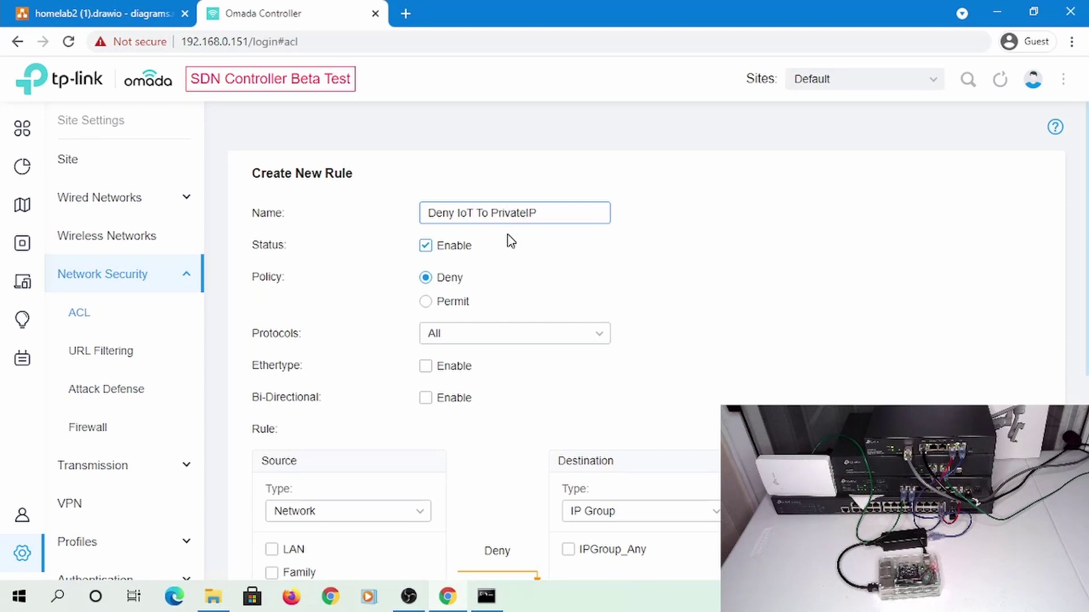
{"action": "left_click", "coordinate": [486, 596]}
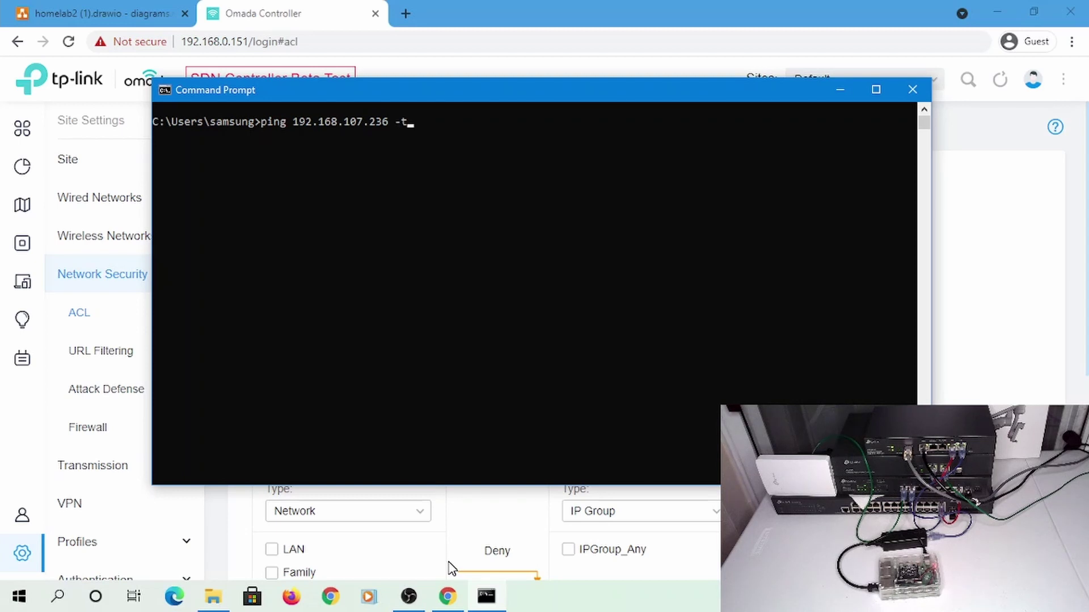
{"action": "key", "text": "Return"}
{"action": "left_click", "coordinate": [593, 20]}
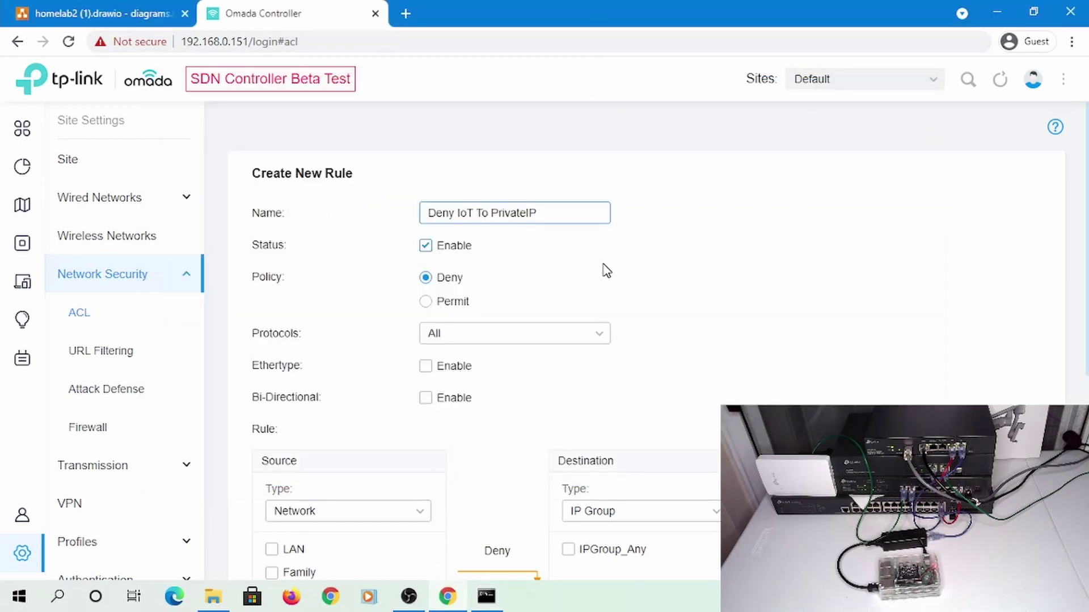
Set IoT as the rule's source network and IP Group as the destination type
{"action": "scroll", "coordinate": [610, 271], "scroll_direction": "down", "scroll_amount": 3}
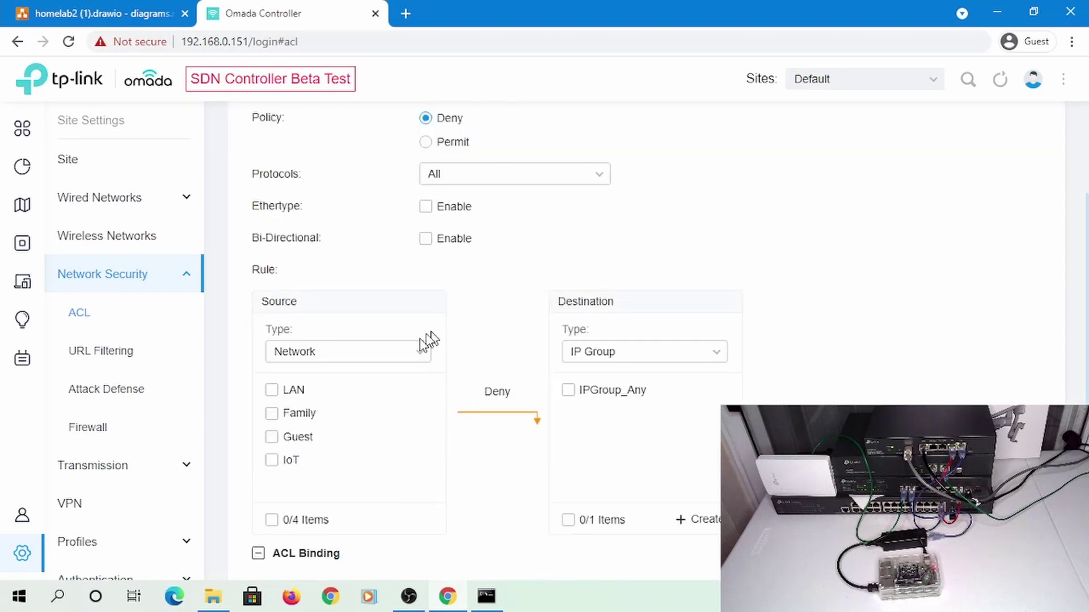
{"action": "left_click", "coordinate": [281, 460]}
{"action": "scroll", "coordinate": [716, 315], "scroll_direction": "down", "scroll_amount": 3}
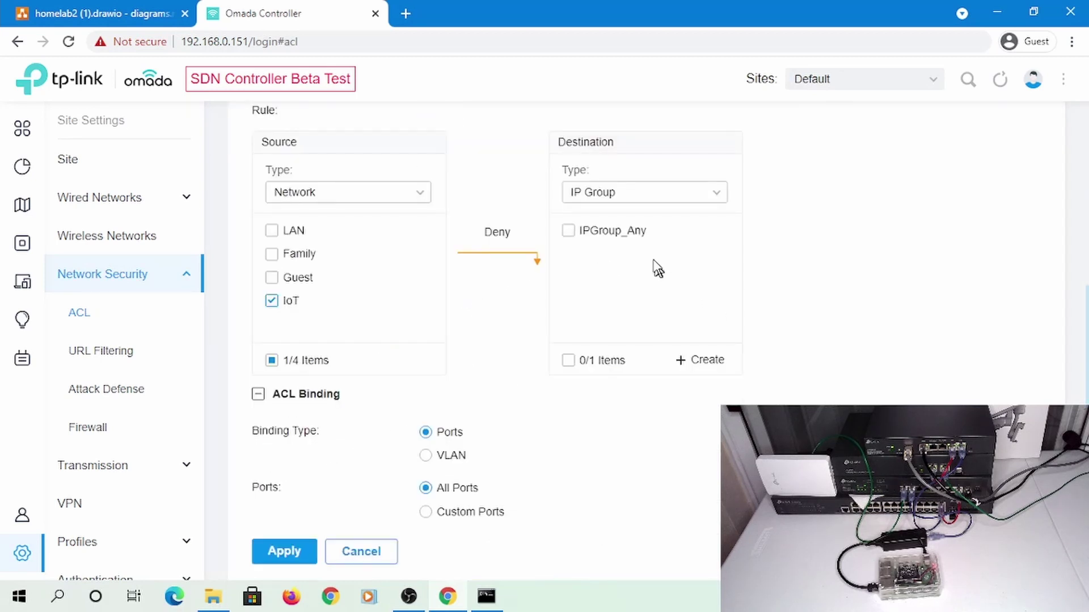
{"action": "left_click", "coordinate": [624, 203]}
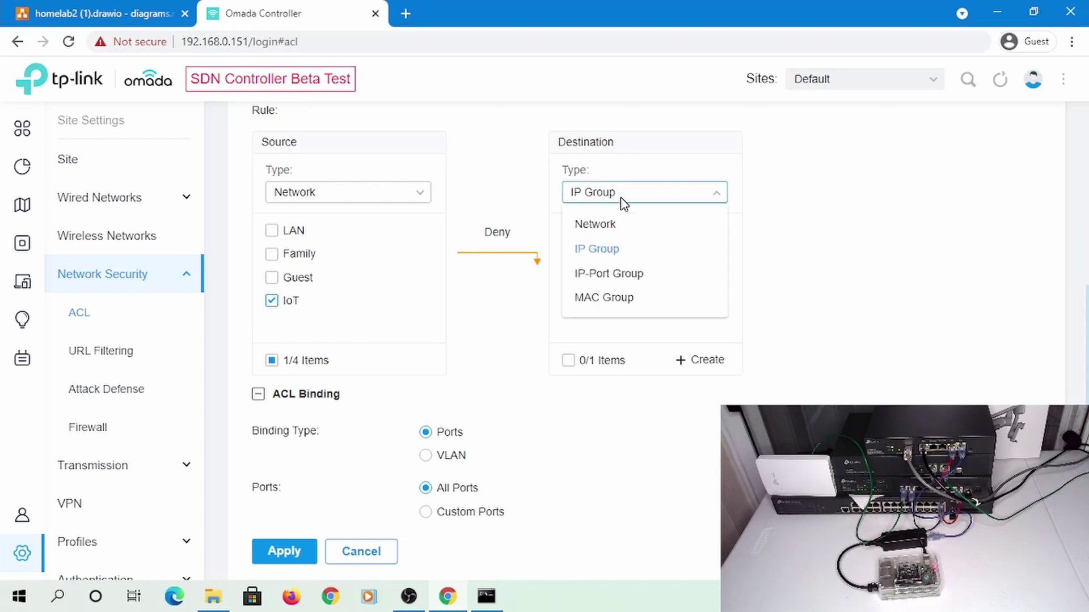
{"action": "left_click", "coordinate": [594, 225]}
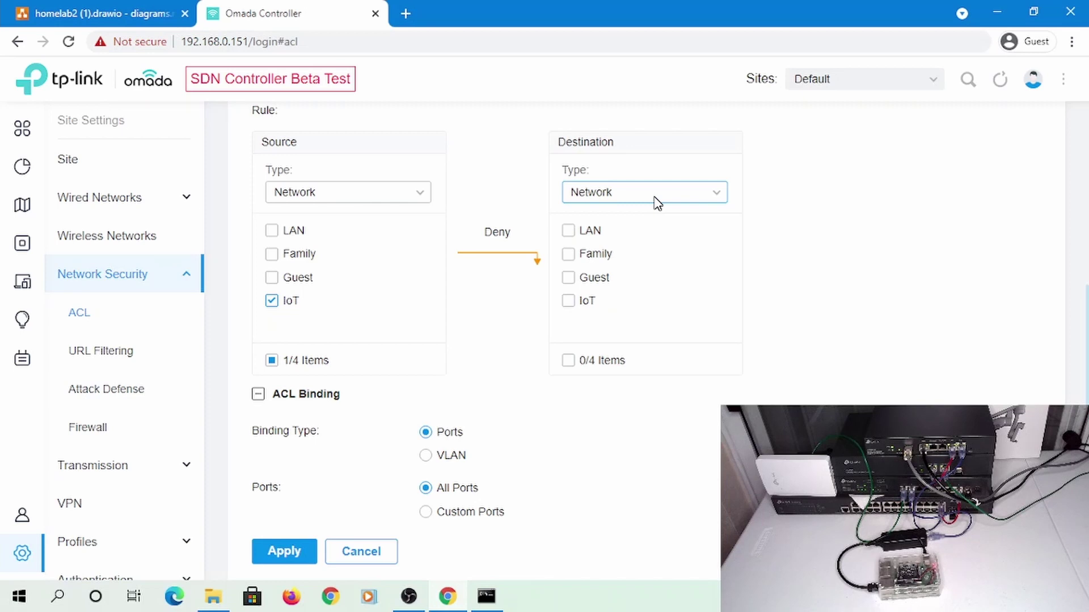
{"action": "left_click", "coordinate": [657, 202]}
{"action": "left_click", "coordinate": [613, 249]}
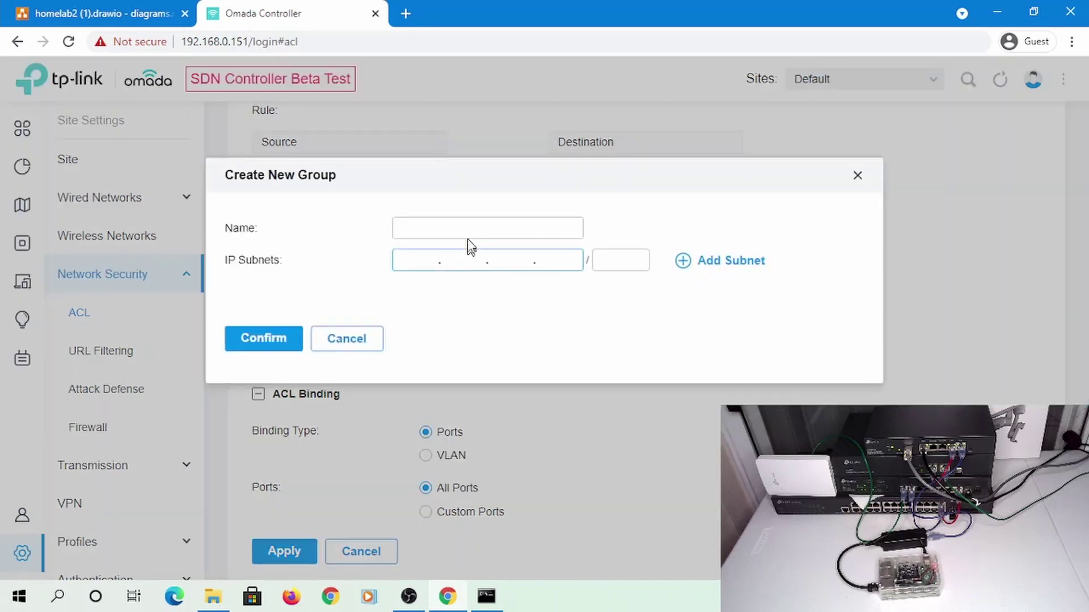
Name the group 'PrivateIP Group' with subnets 192.168.0.0/16 and 172.16.0.0/12
{"action": "left_click", "coordinate": [458, 228]}
{"action": "type", "text": "PrivateIP Group"}
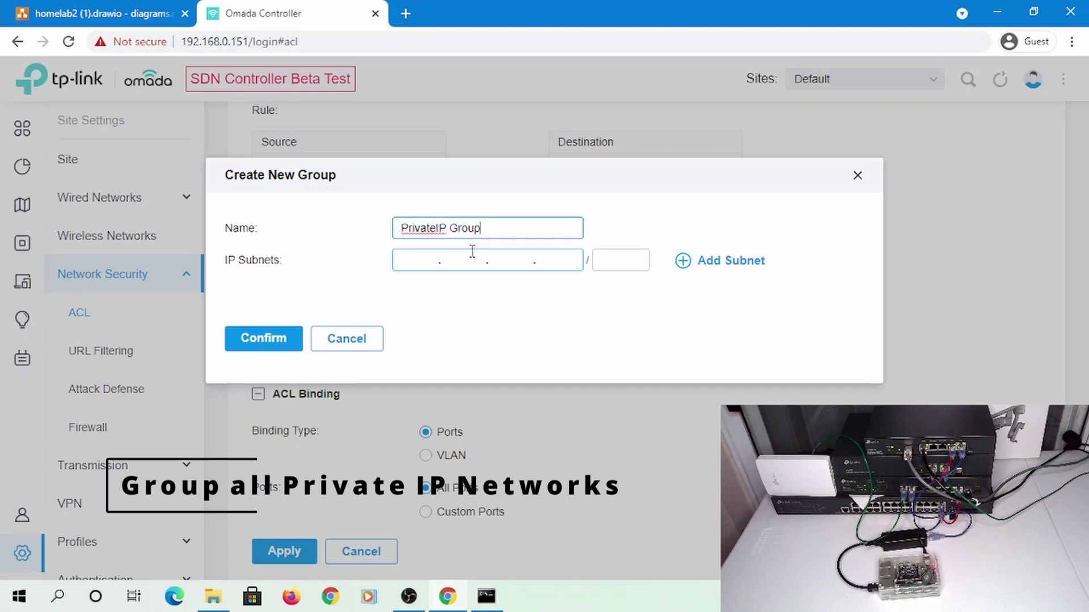
{"action": "key", "text": "Tab"}
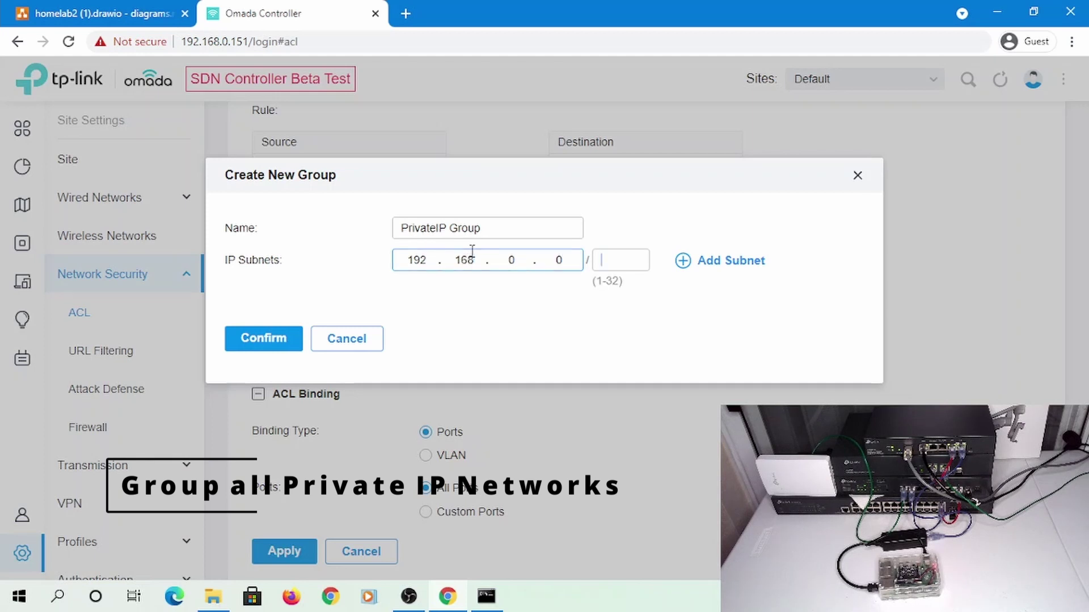
{"action": "left_click", "coordinate": [726, 260]}
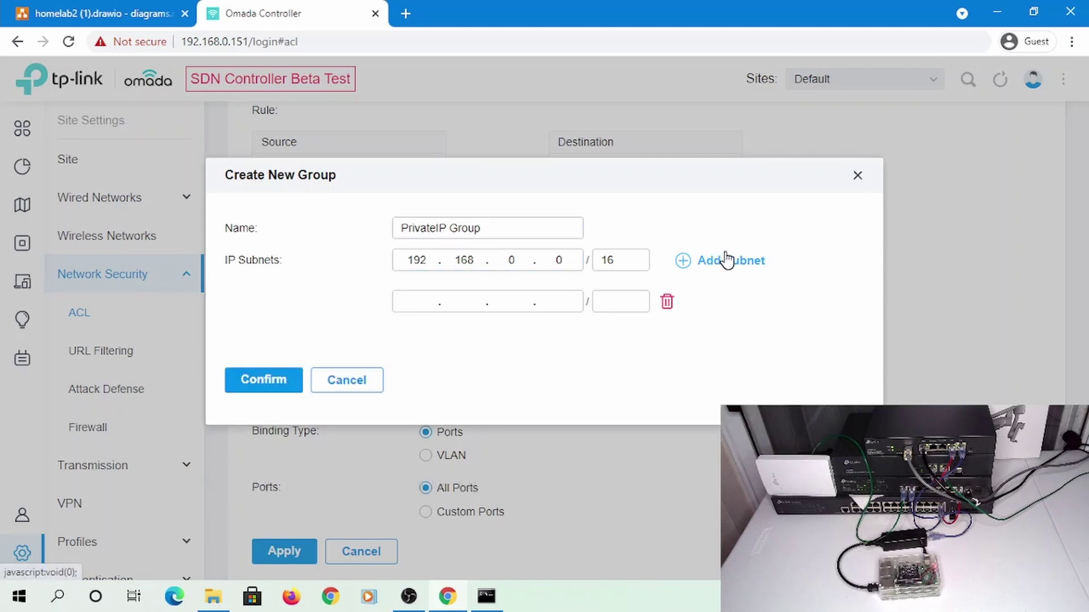
{"action": "left_click", "coordinate": [420, 301]}
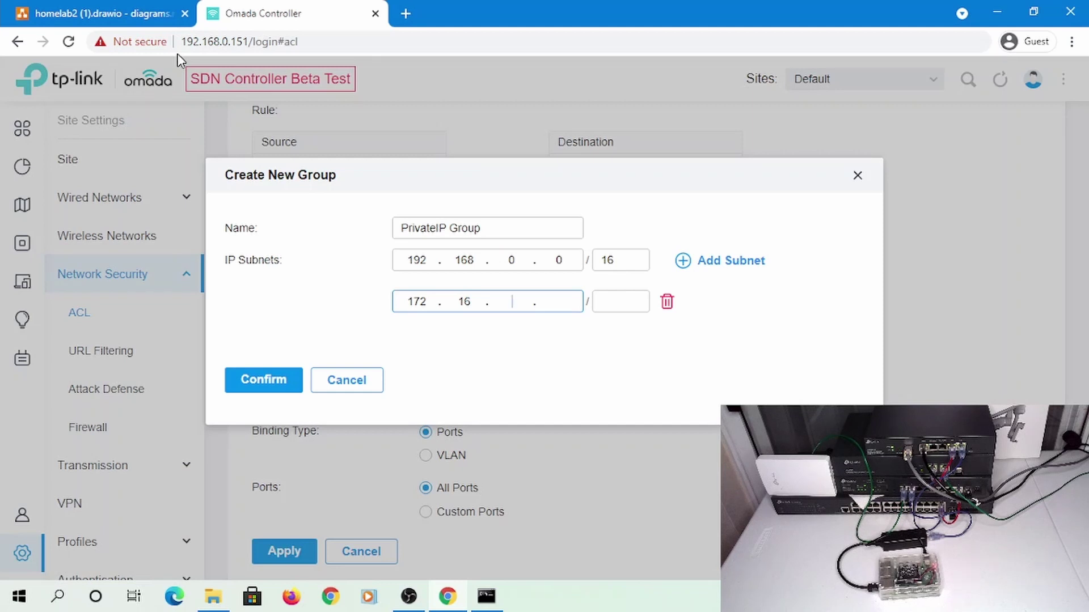
{"action": "key", "text": "Tab"}
{"action": "type", "text": "1"}
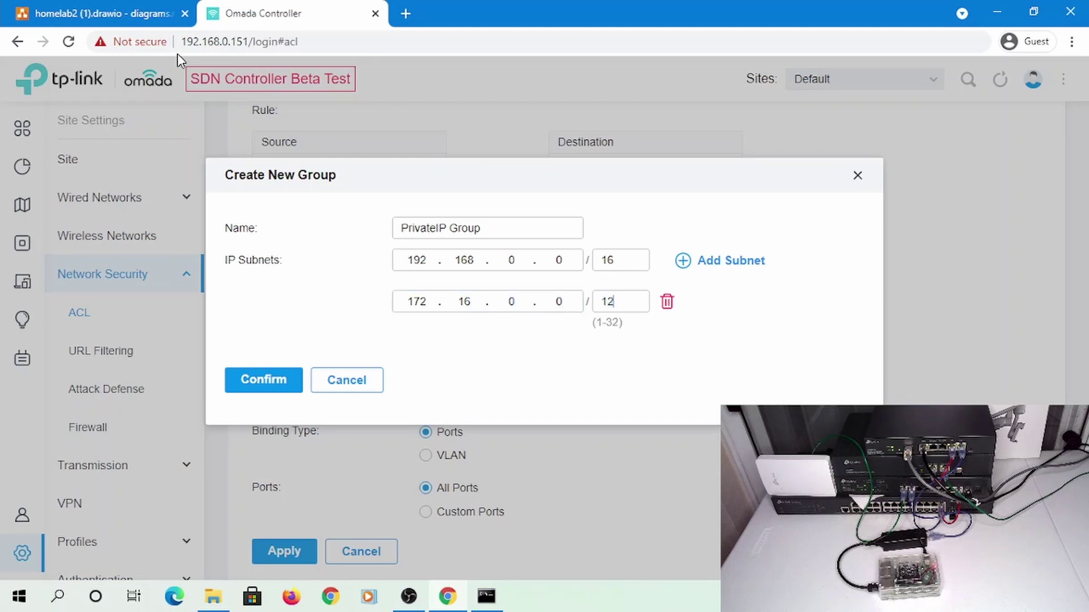
Add the 10.0.0.0/8 subnet and check it against the planned private subnets in the notes
{"action": "left_click", "coordinate": [716, 262]}
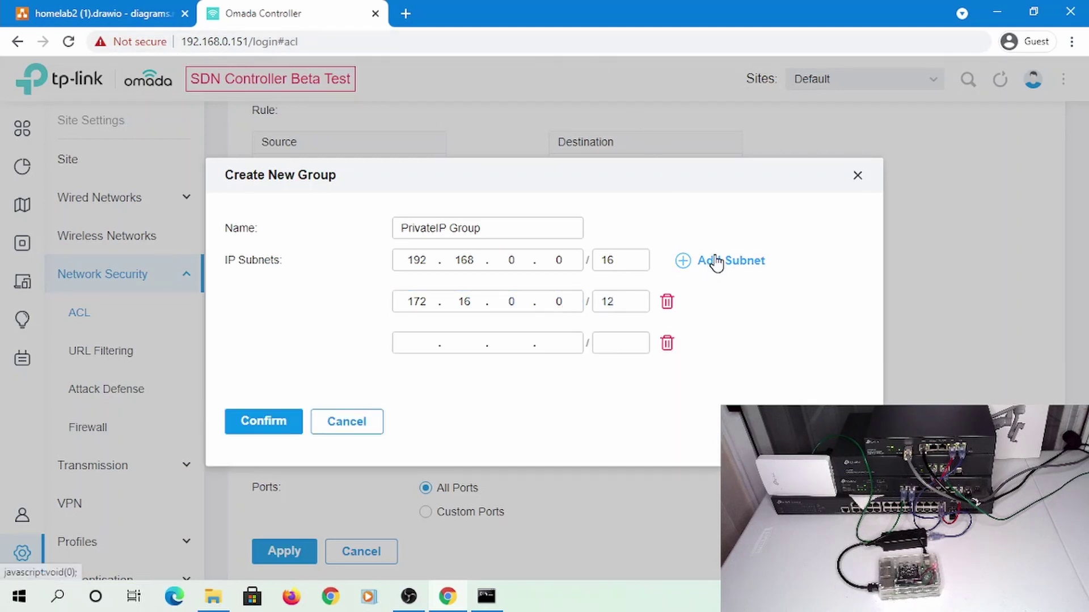
{"action": "left_click", "coordinate": [419, 342]}
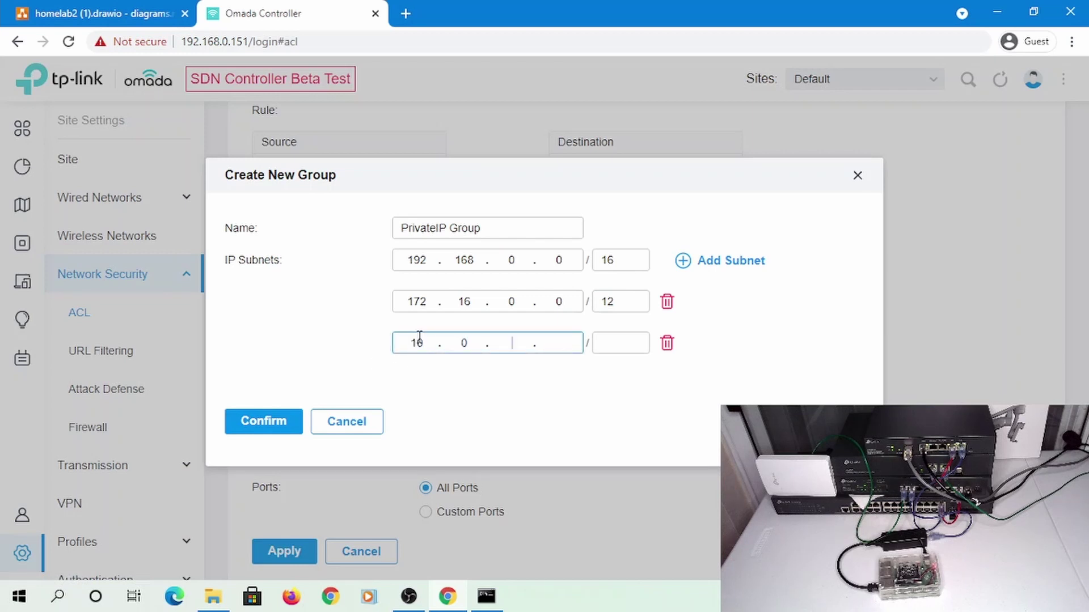
{"action": "type", "text": "10.0.0.0"}
{"action": "key", "text": "Tab"}
{"action": "left_click", "coordinate": [119, 13]}
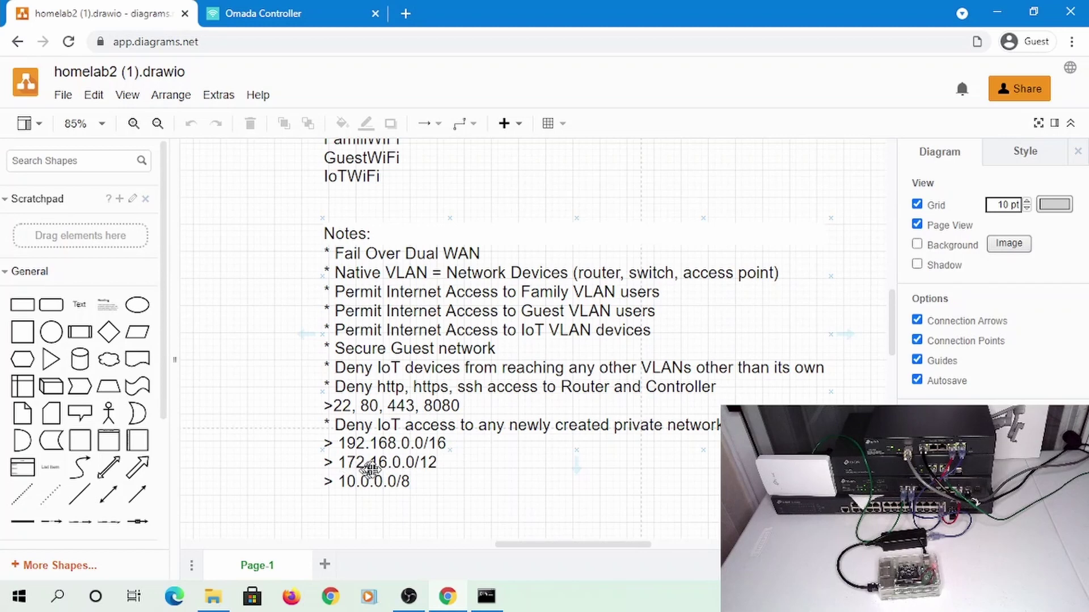
{"action": "left_click", "coordinate": [209, 16]}
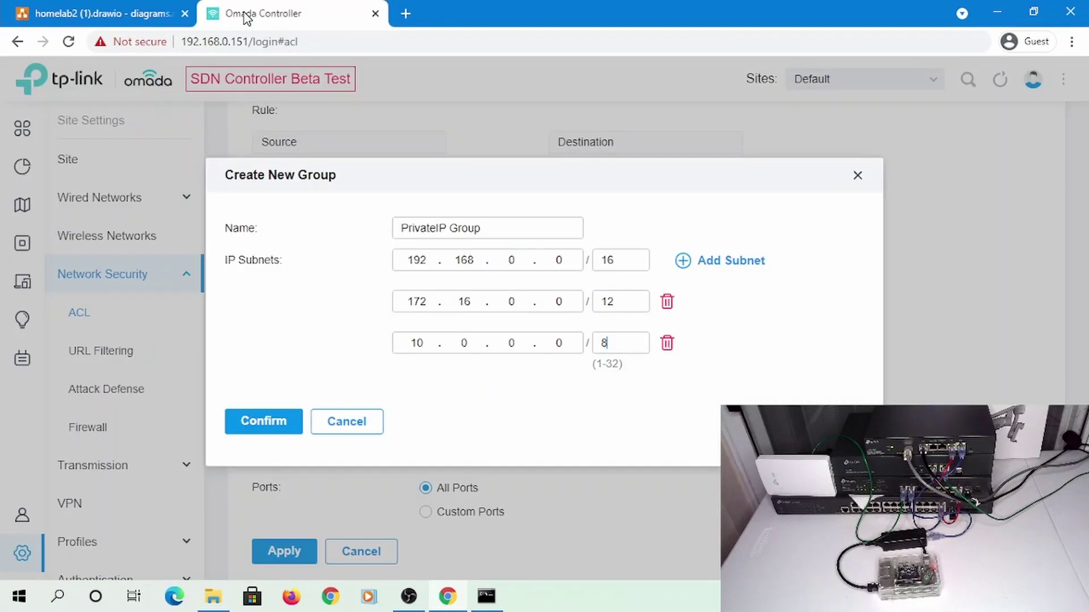
{"action": "left_click", "coordinate": [110, 13]}
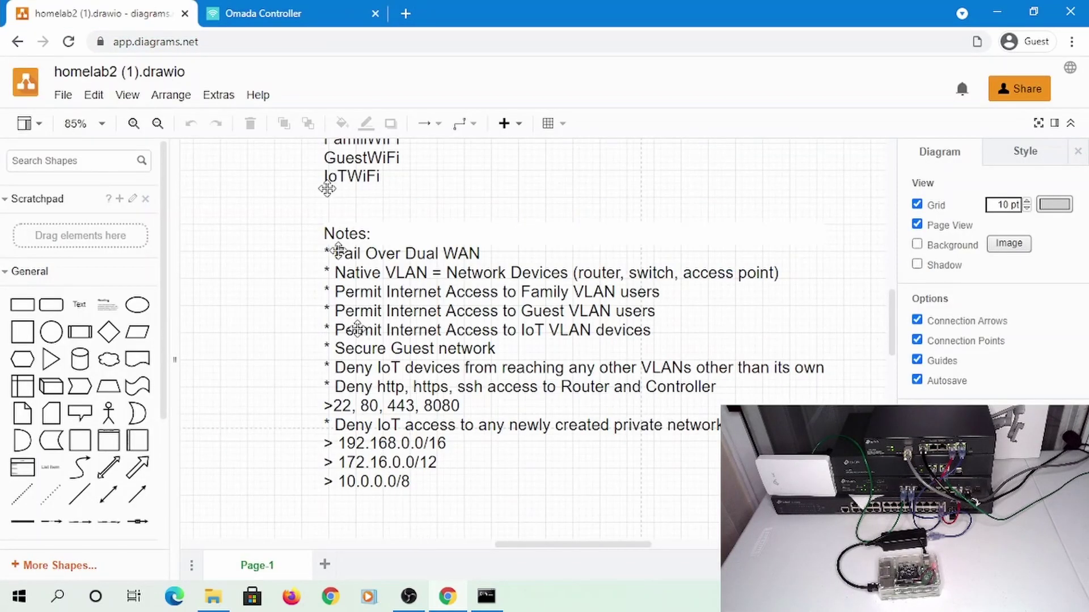
{"action": "left_click", "coordinate": [259, 17]}
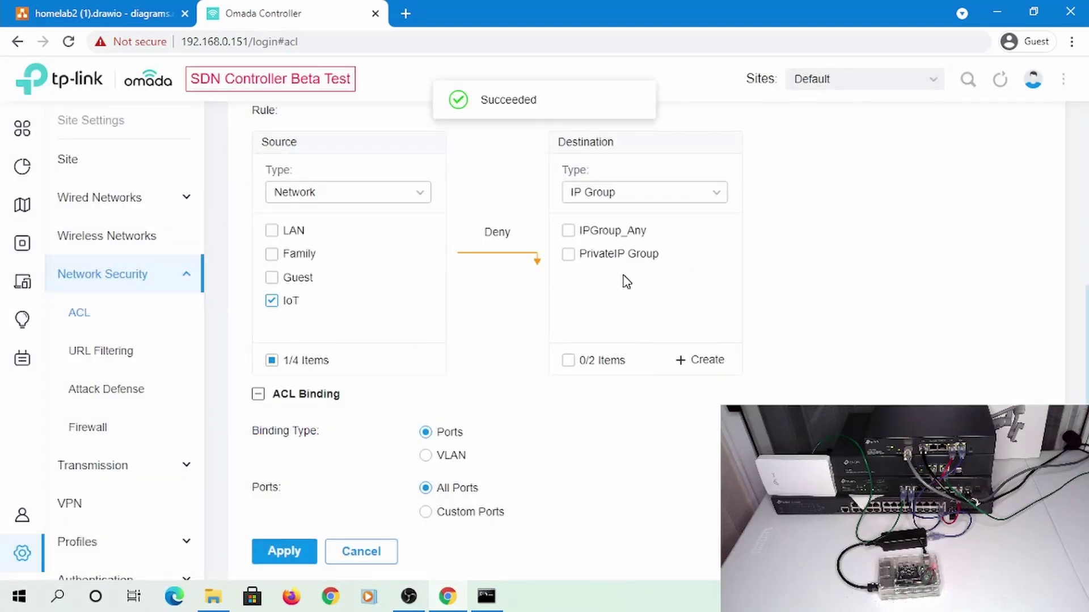
Replace IPGroup_Any with PrivateIP Group as the destination and apply the deny rule
{"action": "left_click", "coordinate": [567, 234]}
{"action": "left_click", "coordinate": [486, 597]}
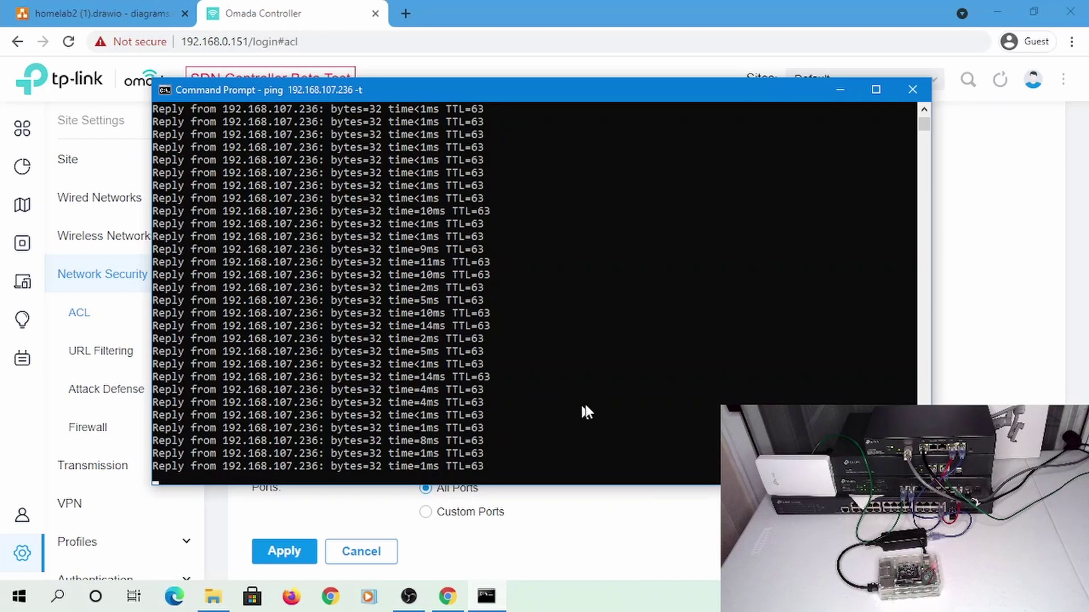
{"action": "key", "text": "alt+Tab"}
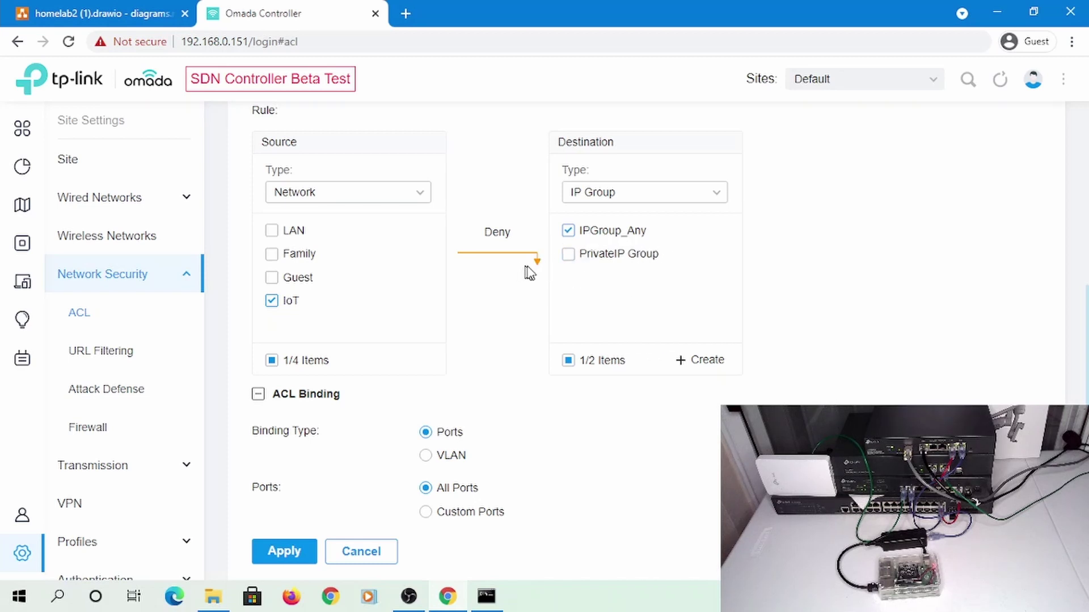
{"action": "scroll", "coordinate": [584, 244], "scroll_direction": "down", "scroll_amount": 1}
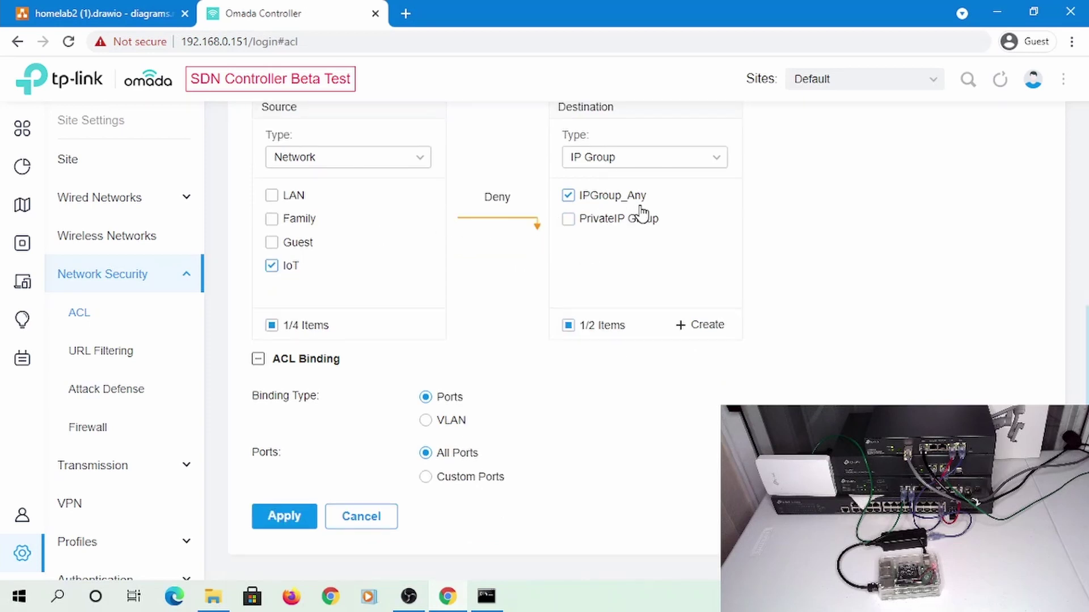
{"action": "left_click", "coordinate": [568, 195]}
{"action": "left_click", "coordinate": [568, 222]}
{"action": "scroll", "coordinate": [481, 267], "scroll_direction": "up", "scroll_amount": 6}
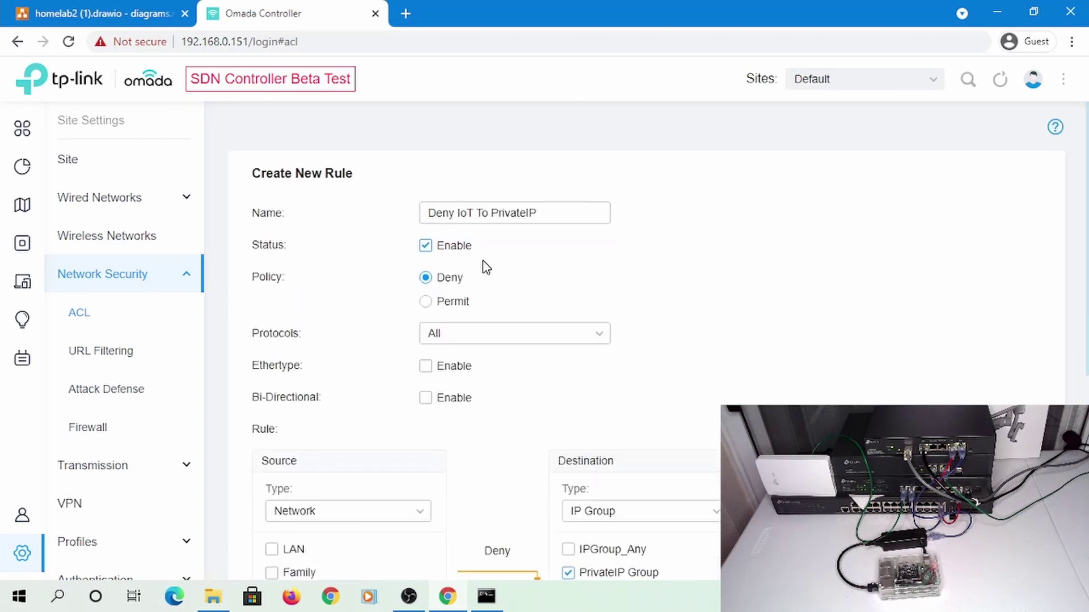
{"action": "scroll", "coordinate": [459, 294], "scroll_direction": "down", "scroll_amount": 6}
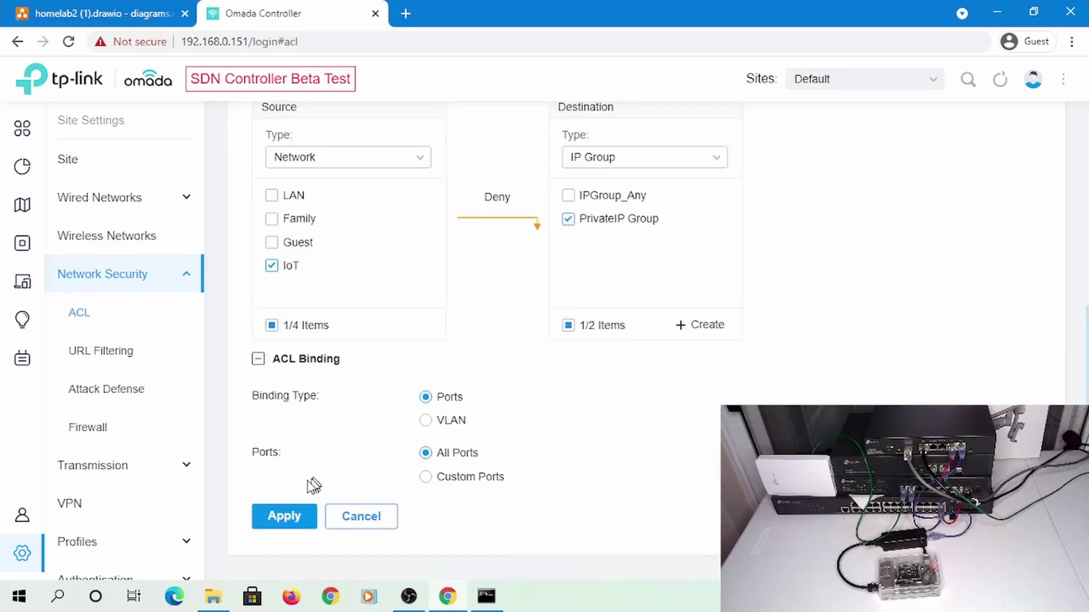
{"action": "left_click", "coordinate": [283, 517]}
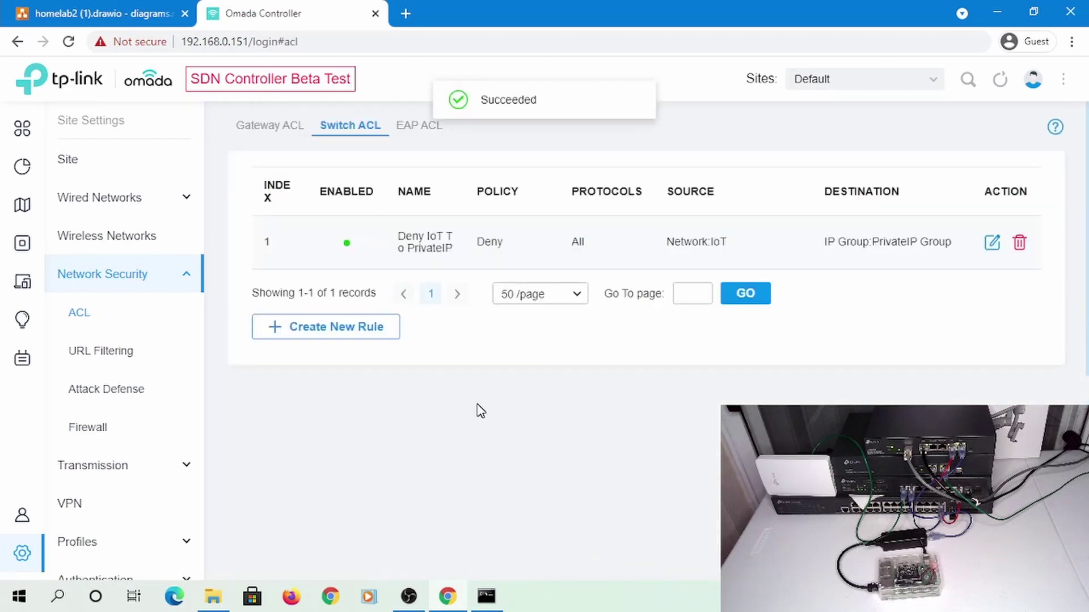
Bring up the ping to 192.168.107.236, now timing out as unreachable
{"action": "key", "text": "alt+Tab"}
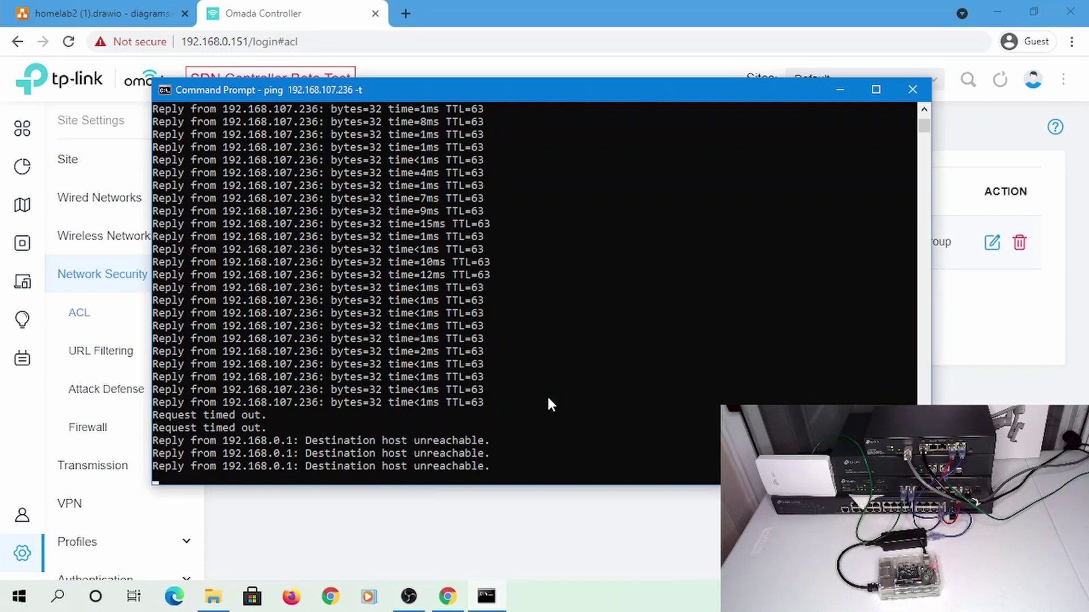
Stop the ping, run ipconfig showing 192.168.0.43, and return to the Switch ACL list
{"action": "key", "text": "ctrl+c"}
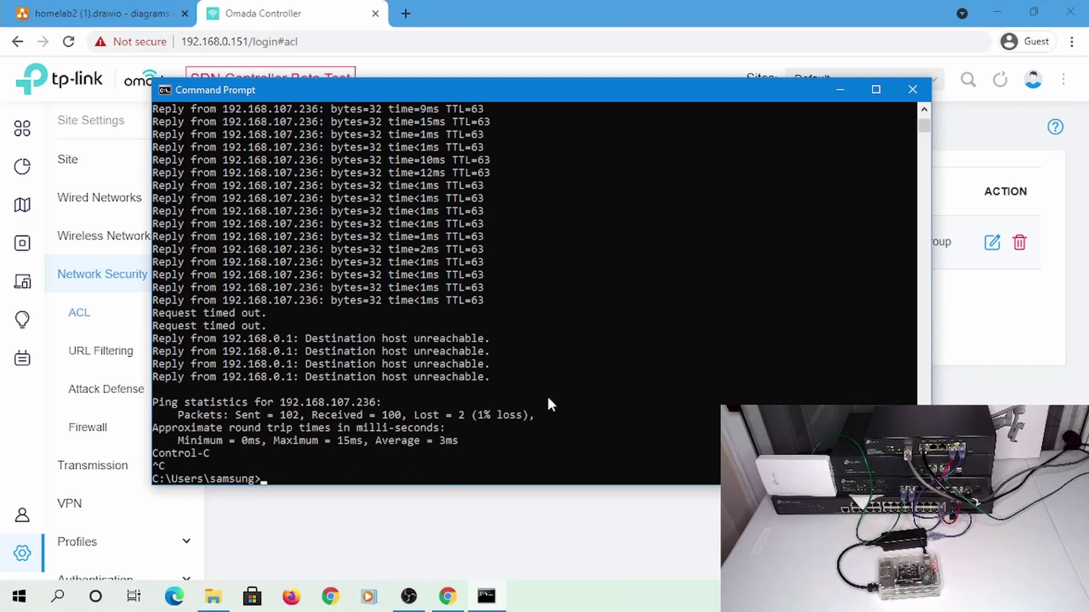
{"action": "type", "text": "ipconfig"}
{"action": "key", "text": "Return"}
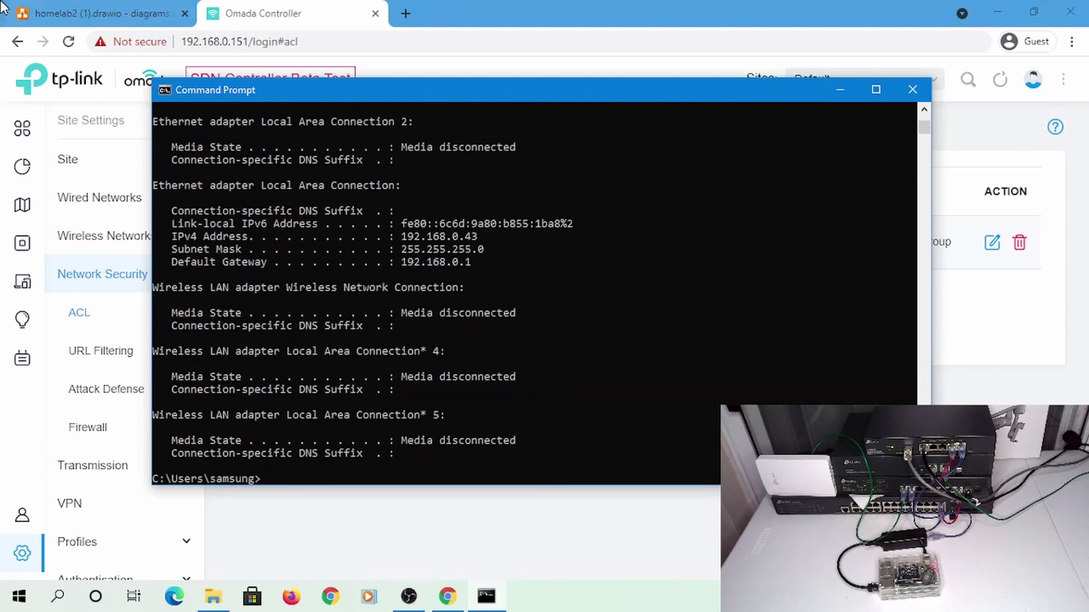
{"action": "left_click", "coordinate": [86, 10]}
{"action": "left_click", "coordinate": [279, 13]}
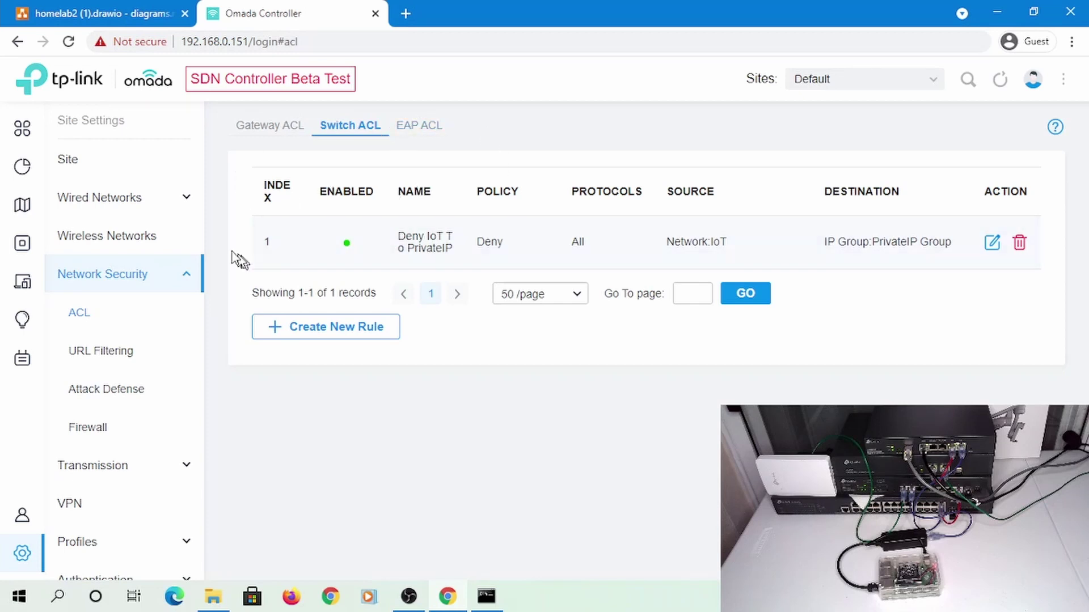
Go to the LAN page under Wired Networks
{"action": "left_click", "coordinate": [135, 199]}
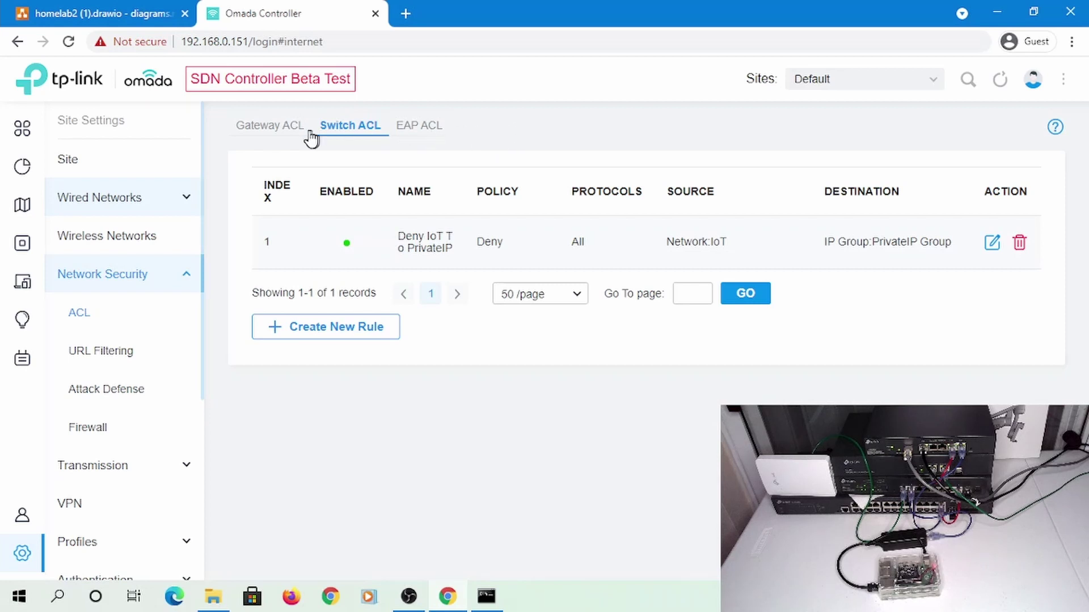
{"action": "left_click", "coordinate": [99, 197]}
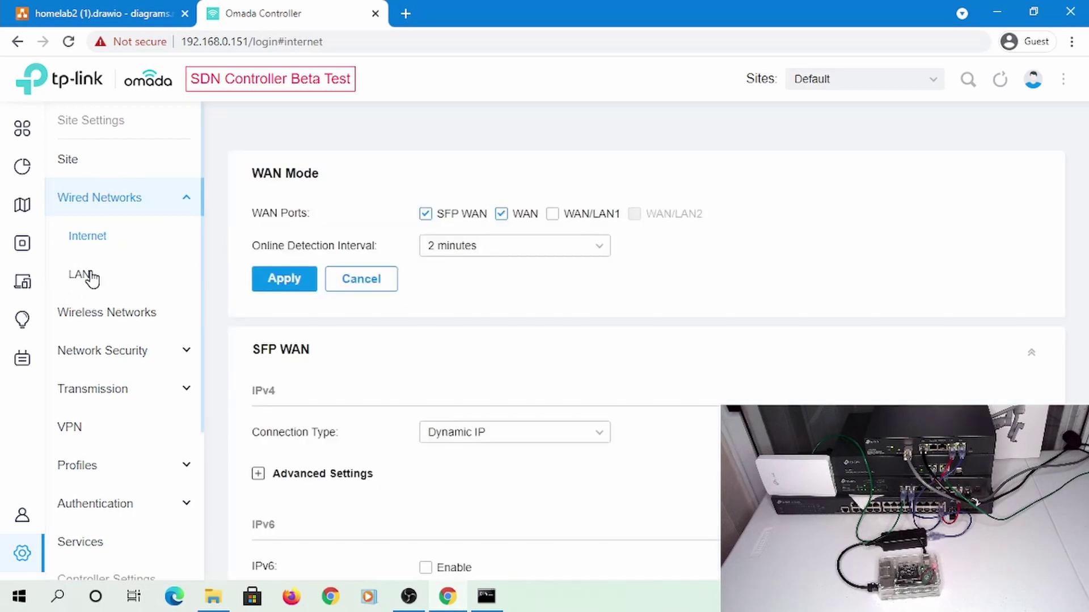
{"action": "left_click", "coordinate": [89, 275]}
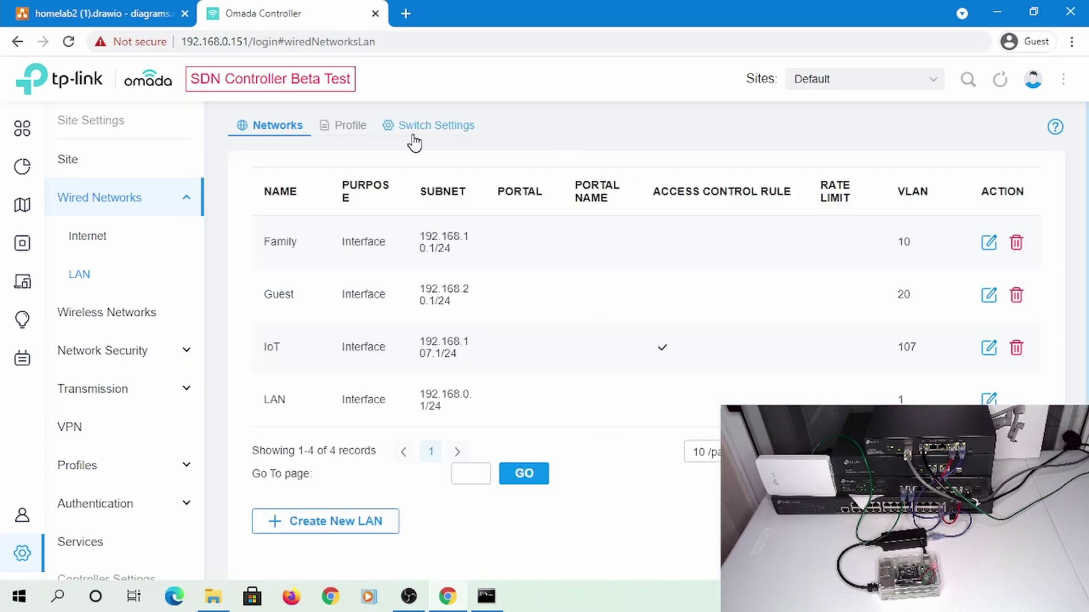
Show the EDGE switch's port profiles in Switch Settings, with Port2 on IoT
{"action": "left_click", "coordinate": [426, 140]}
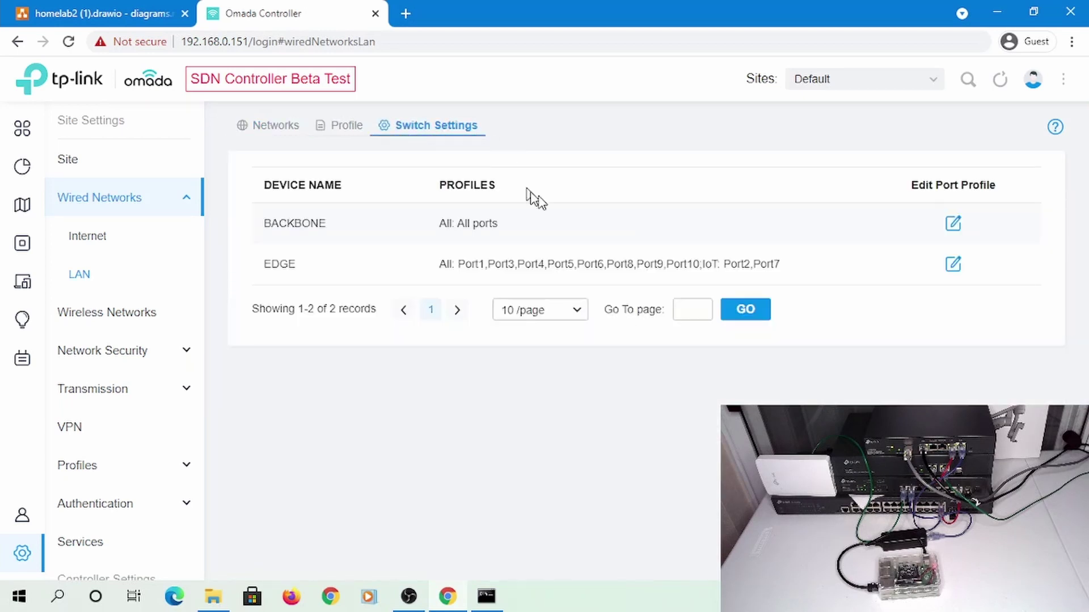
{"action": "left_click", "coordinate": [958, 263]}
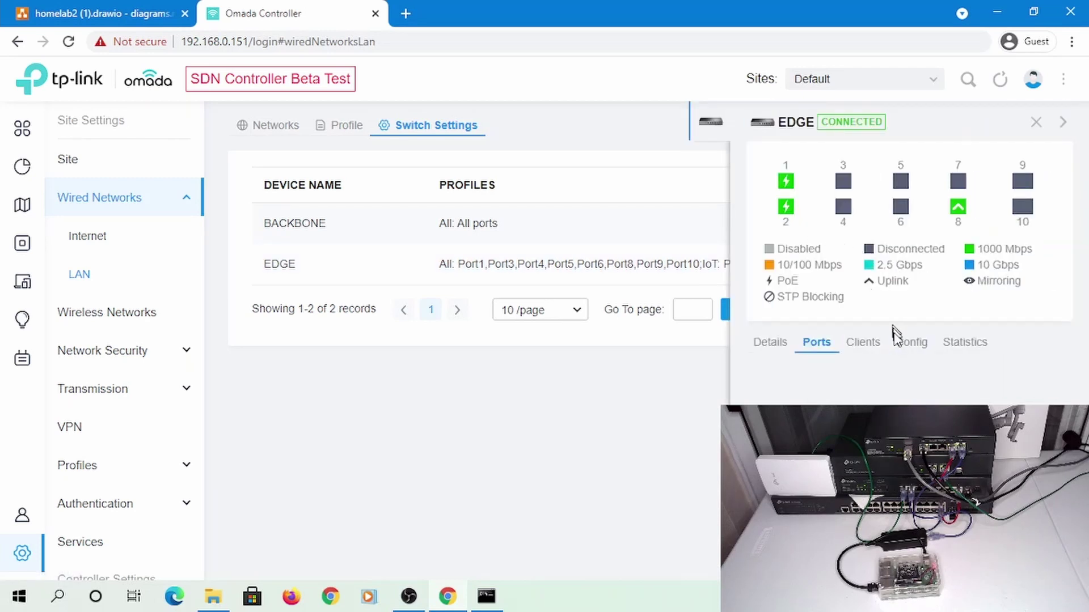
{"action": "scroll", "coordinate": [921, 392], "scroll_direction": "down", "scroll_amount": 5}
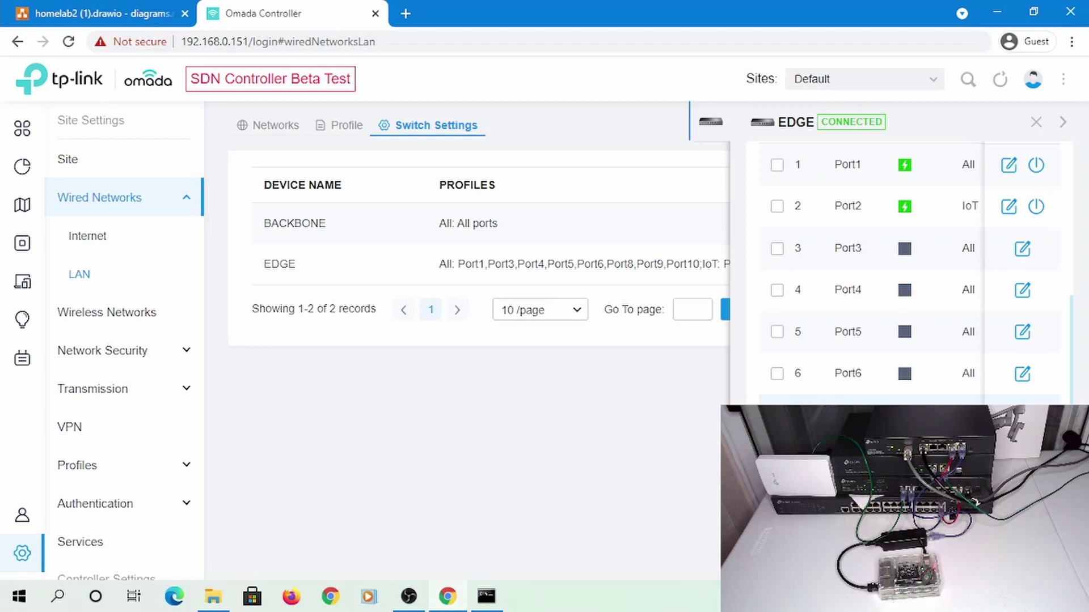
Rerun the ping to 192.168.107.236, stop it, and check the IP configuration
{"action": "left_click", "coordinate": [486, 596]}
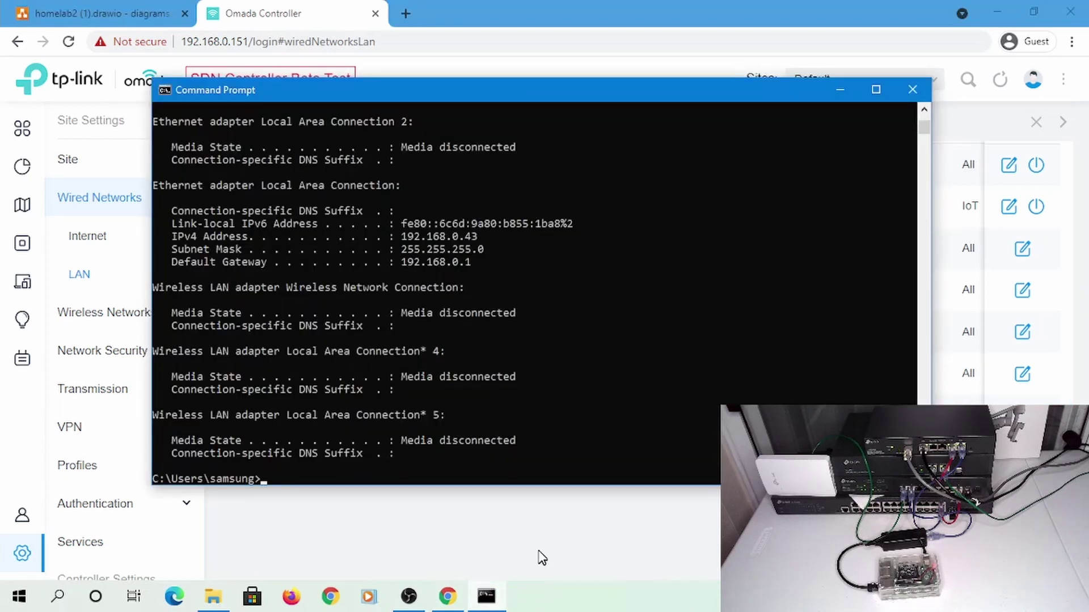
{"action": "type", "text": "ipconfig"}
{"action": "key", "text": "Up"}
{"action": "key", "text": "Return"}
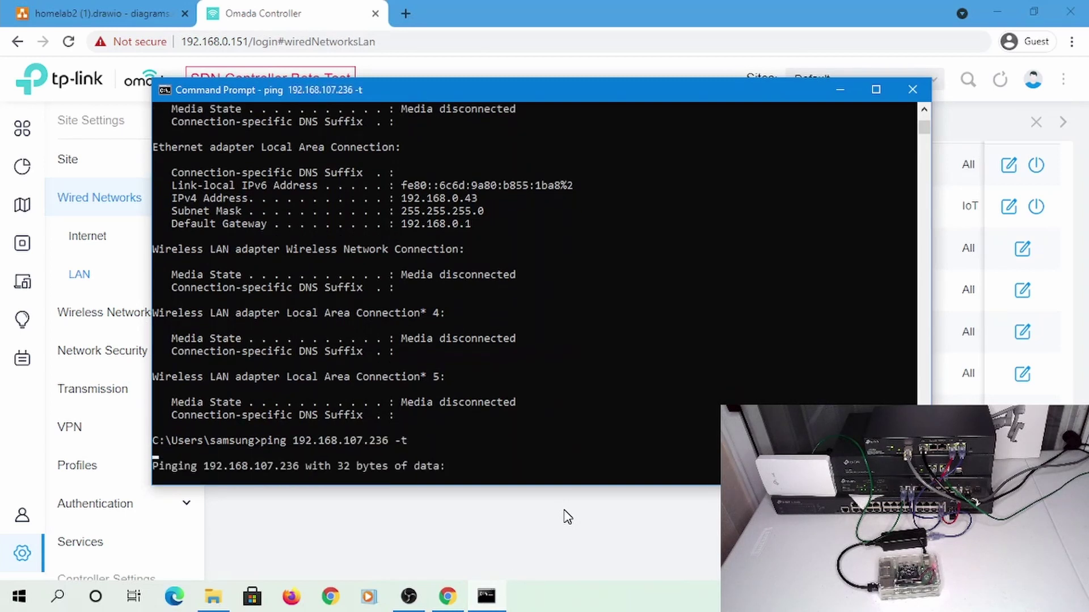
{"action": "key", "text": "ctrl+c"}
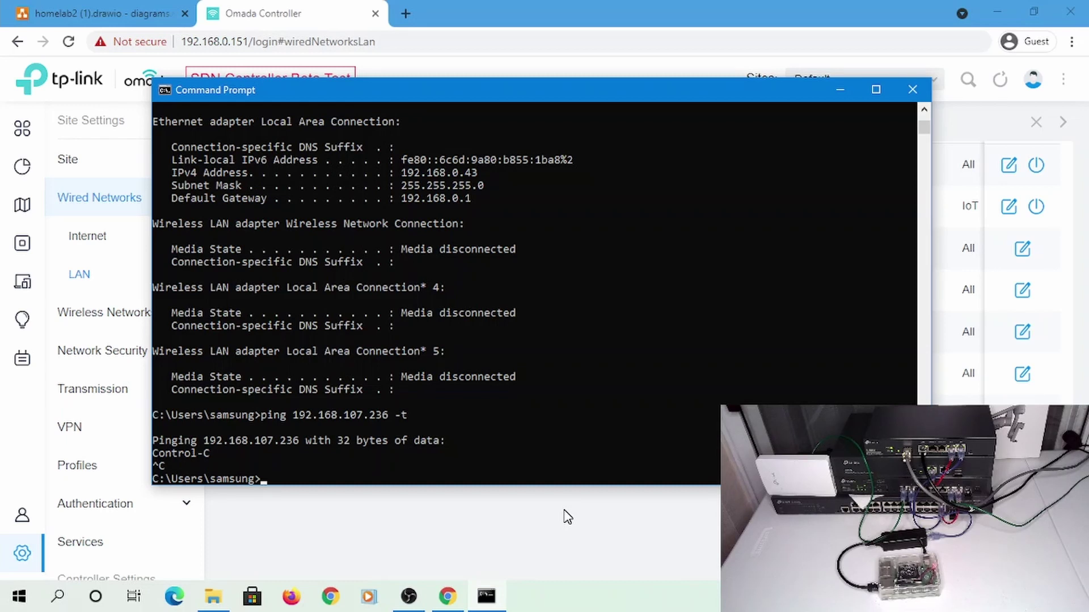
{"action": "type", "text": "config"}
{"action": "key", "text": "Return"}
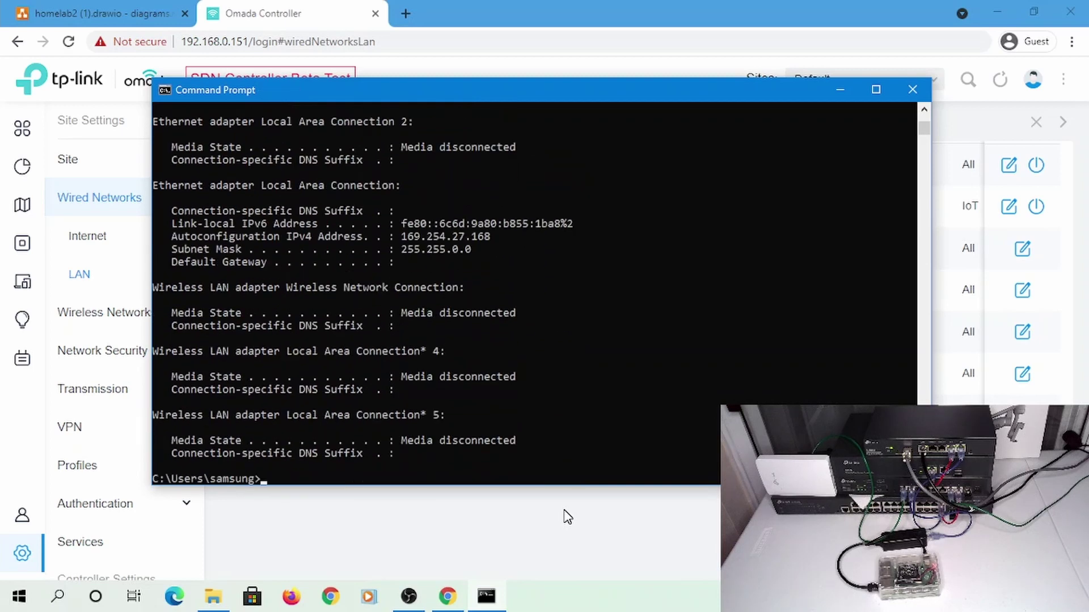
Ping 192.168.0.236, then confirm ipconfig shows only 169.254.27.168 before returning to Omada
{"action": "type", "text": "ping 192.168.0.236"}
{"action": "key", "text": "Return"}
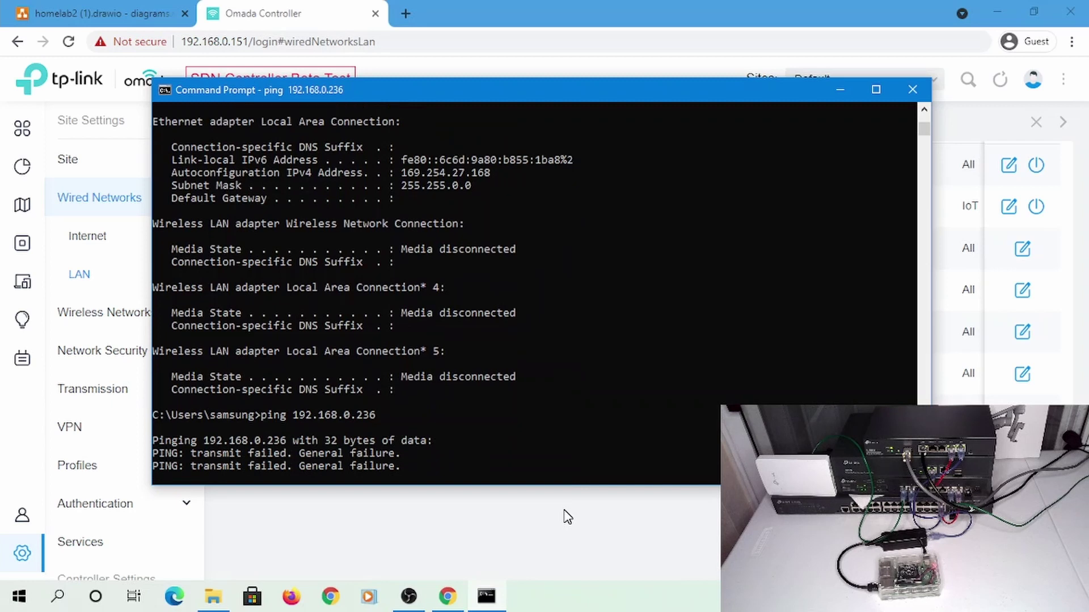
{"action": "key", "text": "ctrl+c"}
{"action": "key", "text": "Up"}
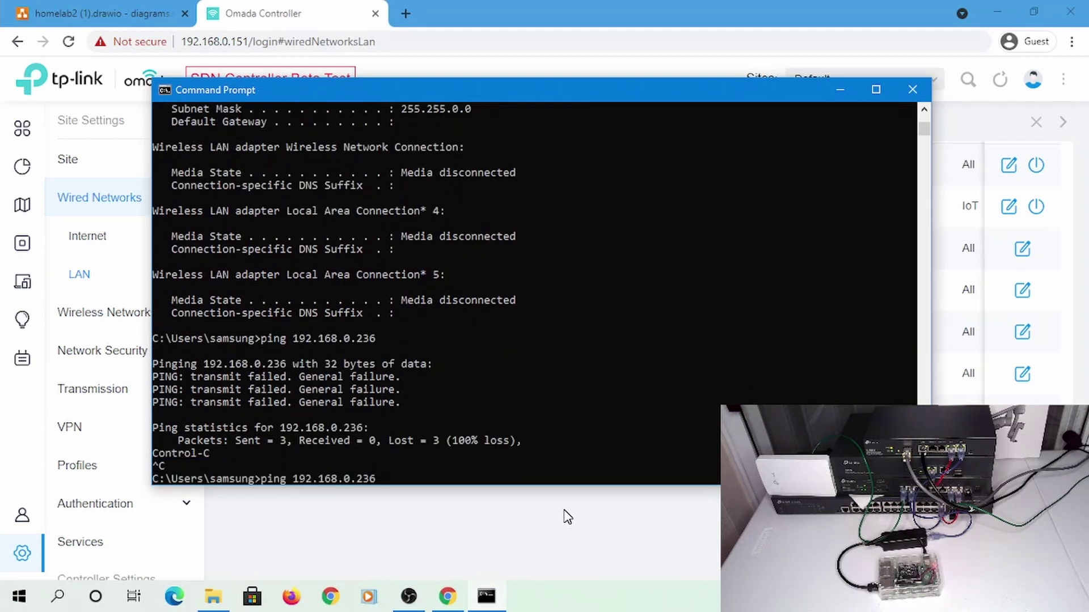
{"action": "key", "text": "BackSpace"}
{"action": "key", "text": "BackSpace"}
{"action": "key", "text": "BackSpace"}
{"action": "key", "text": "BackSpace"}
{"action": "key", "text": "BackSpace"}
{"action": "key", "text": "BackSpace"}
{"action": "key", "text": "BackSpace"}
{"action": "key", "text": "BackSpace"}
{"action": "key", "text": "BackSpace"}
{"action": "key", "text": "BackSpace"}
{"action": "key", "text": "BackSpace"}
{"action": "key", "text": "BackSpace"}
{"action": "key", "text": "BackSpace"}
{"action": "key", "text": "BackSpace"}
{"action": "key", "text": "BackSpace"}
{"action": "key", "text": "BackSpace"}
{"action": "type", "text": "ipconfi"}
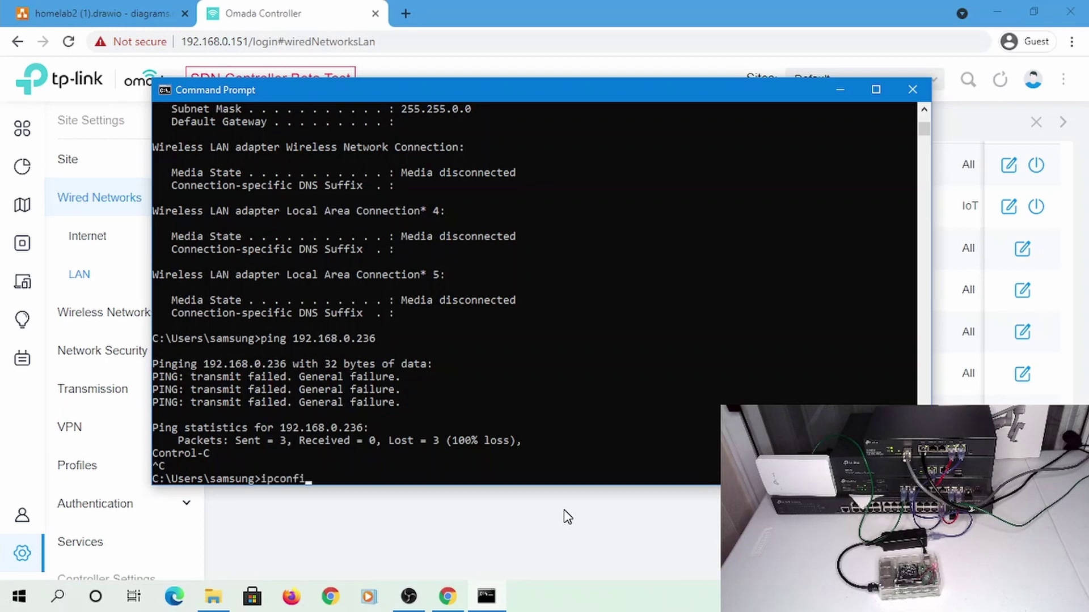
{"action": "type", "text": "g"}
{"action": "key", "text": "Return"}
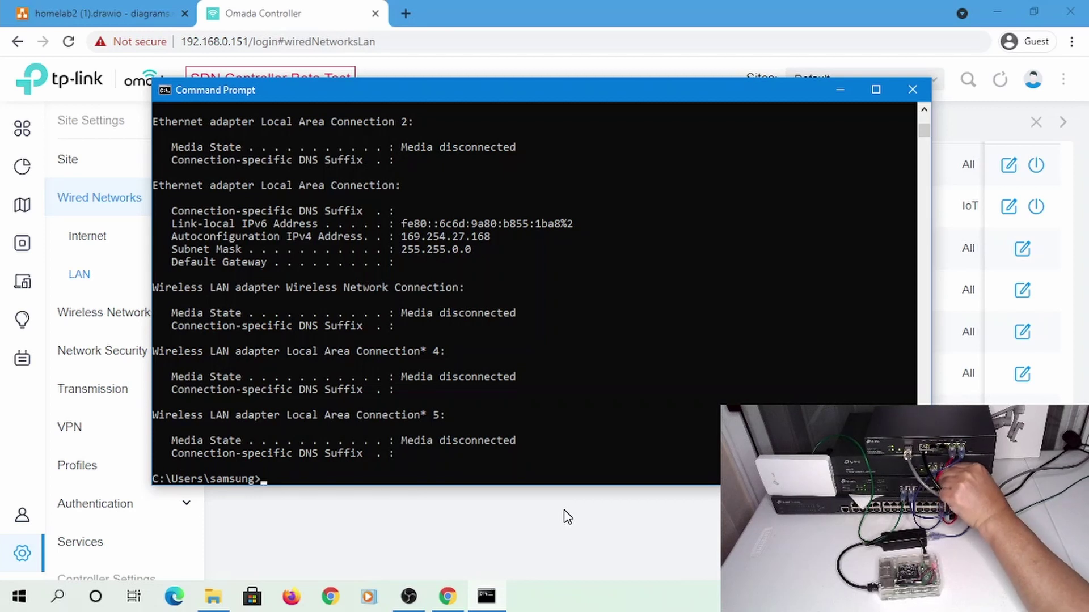
{"action": "left_click", "coordinate": [473, 10]}
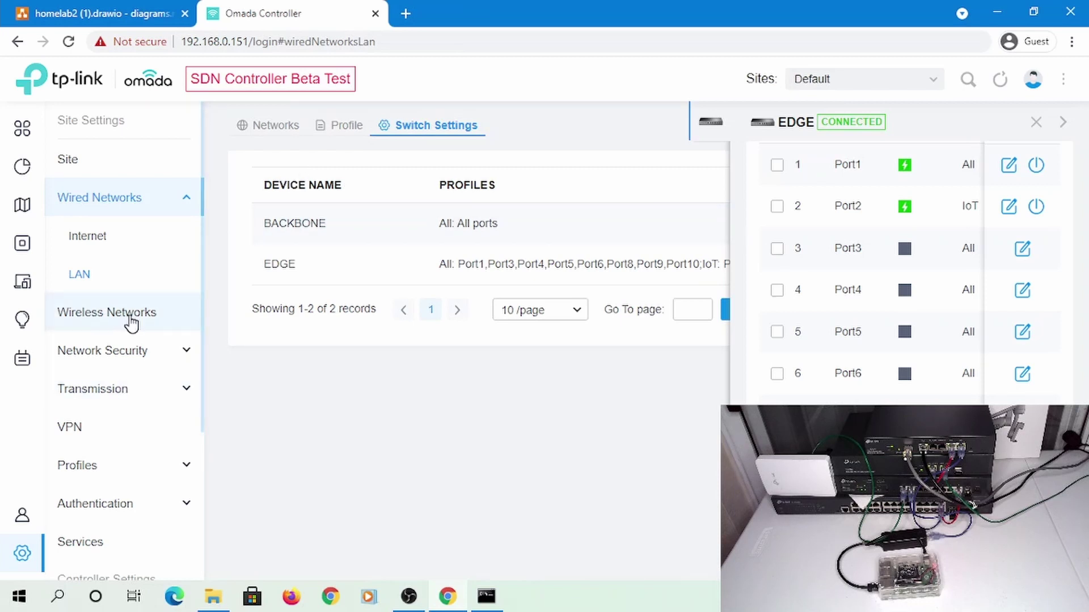
Start a new switch ACL rule named 'Permit IoT to IoT Traffic'
{"action": "left_click", "coordinate": [120, 363]}
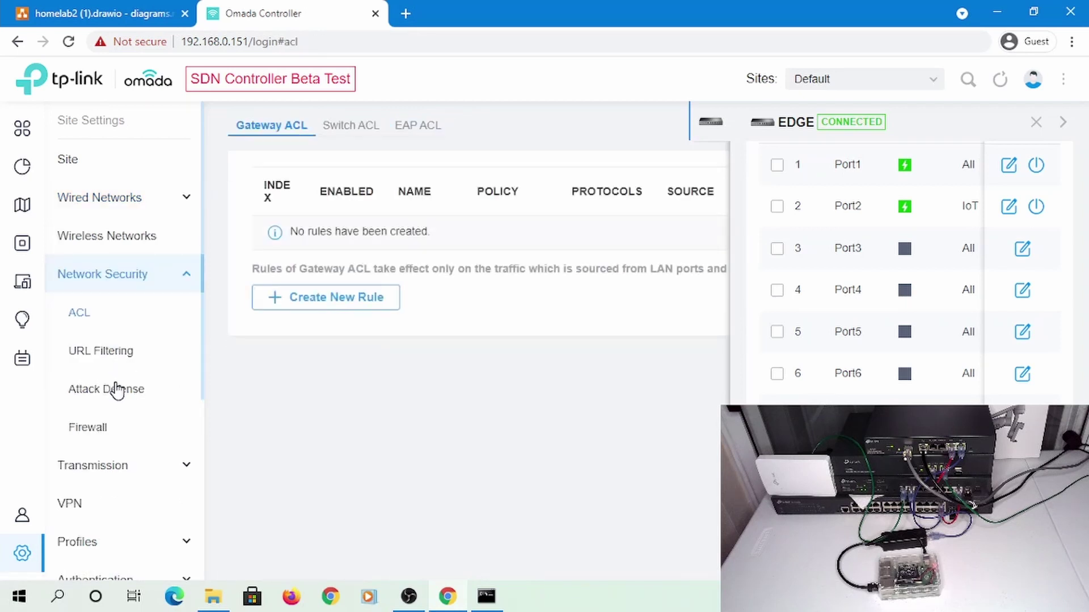
{"action": "left_click", "coordinate": [353, 126]}
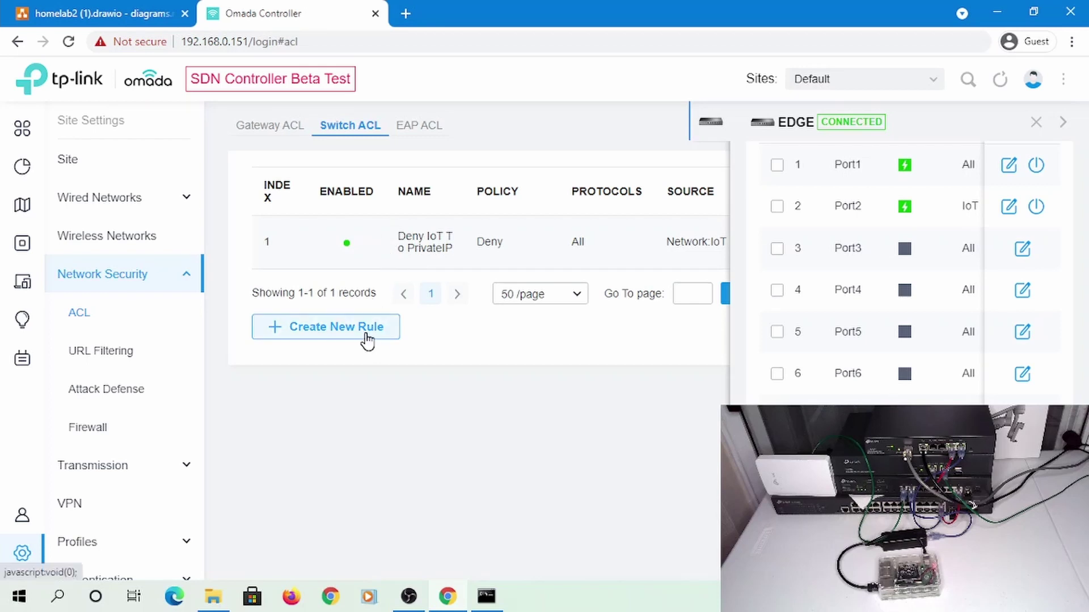
{"action": "left_click", "coordinate": [363, 334]}
{"action": "left_click", "coordinate": [462, 214]}
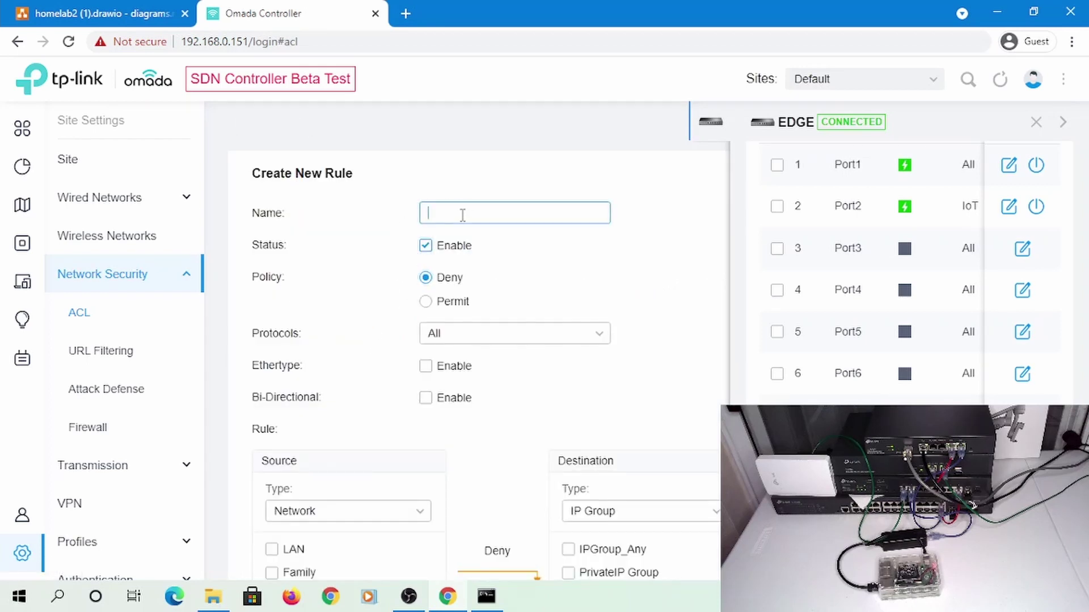
{"action": "type", "text": "Perm"}
{"action": "type", "text": "oT Tra"}
{"action": "key", "text": "BackSpace"}
{"action": "key", "text": "BackSpace"}
{"action": "key", "text": "BackSpace"}
{"action": "key", "text": "BackSpace"}
{"action": "key", "text": "BackSpace"}
{"action": "key", "text": "BackSpace"}
{"action": "key", "text": "BackSpace"}
{"action": "type", "text": "IoT Traffic"}
Set the rule to Permit from source network IoT to destination network IoT and apply it
{"action": "left_click", "coordinate": [426, 301]}
{"action": "scroll", "coordinate": [558, 292], "scroll_direction": "down", "scroll_amount": 3}
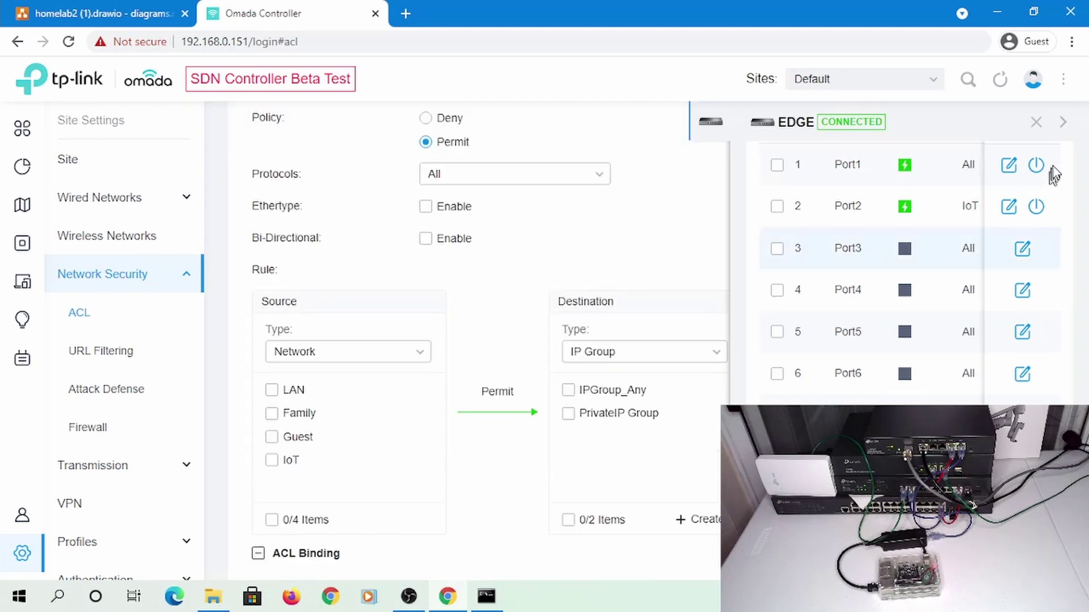
{"action": "left_click", "coordinate": [1037, 124]}
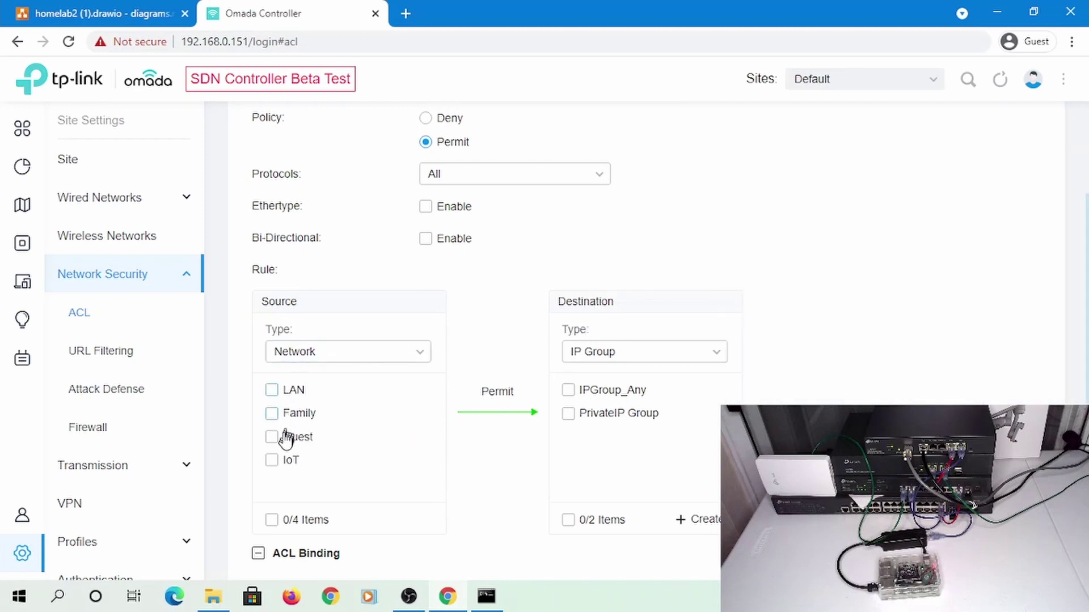
{"action": "left_click", "coordinate": [280, 463]}
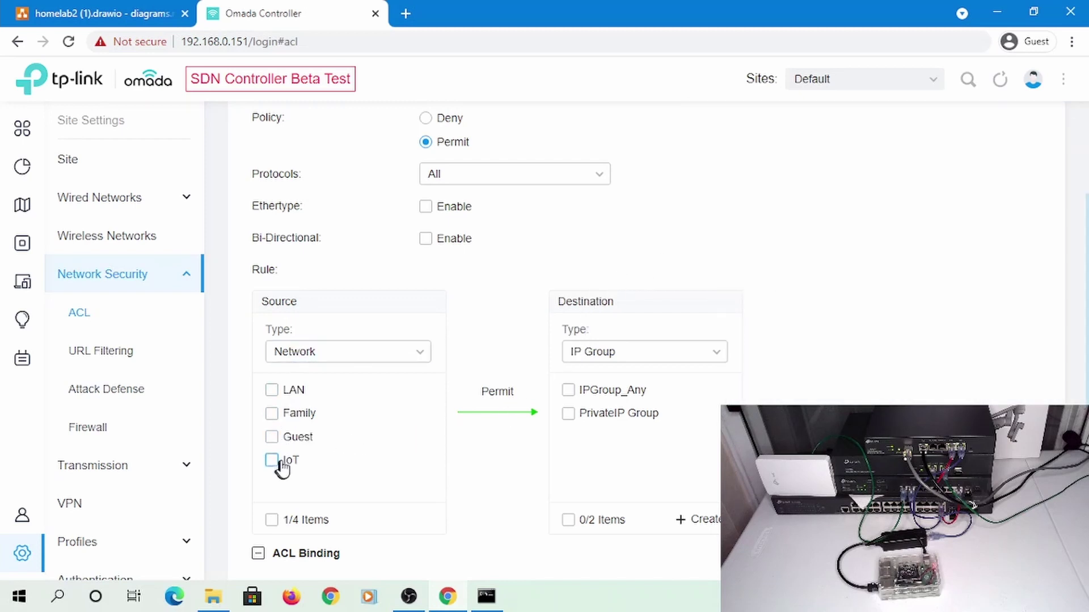
{"action": "left_click", "coordinate": [679, 352]}
{"action": "left_click", "coordinate": [627, 385]}
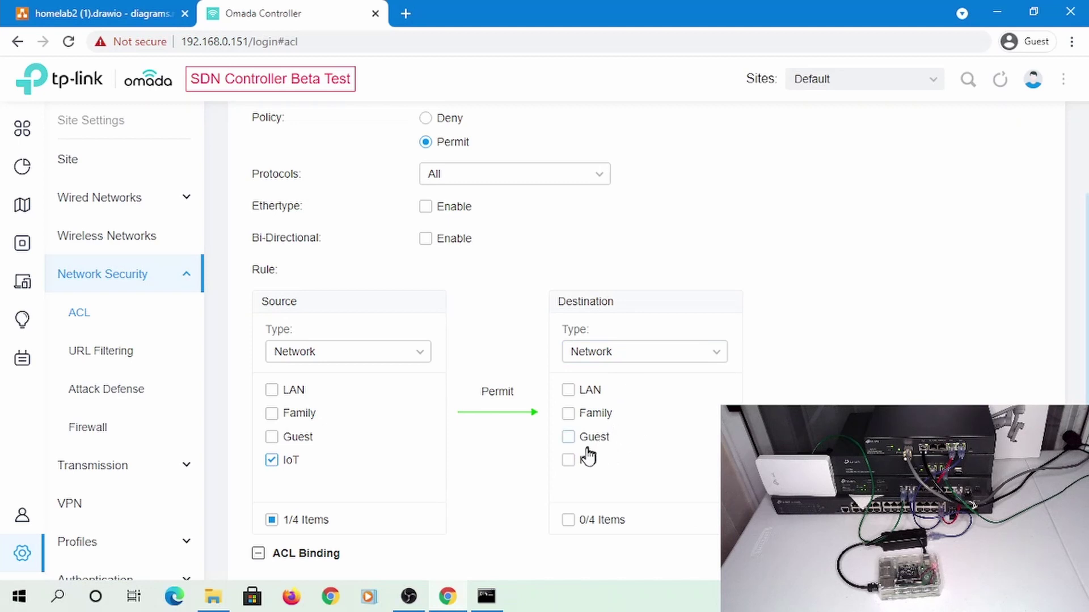
{"action": "left_click", "coordinate": [571, 463]}
{"action": "scroll", "coordinate": [499, 430], "scroll_direction": "down", "scroll_amount": 3}
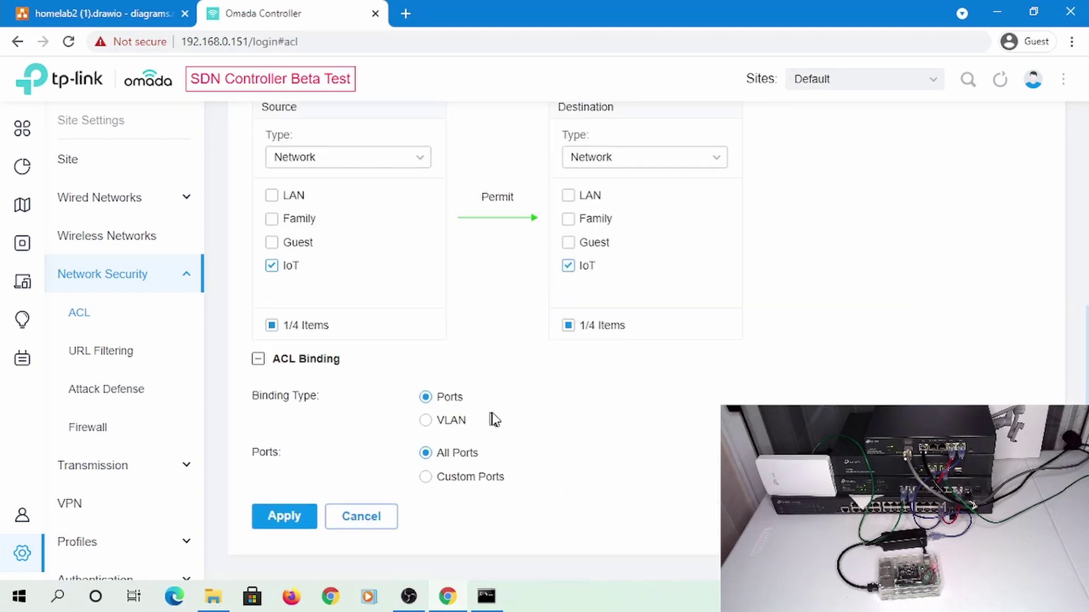
{"action": "left_click", "coordinate": [285, 517]}
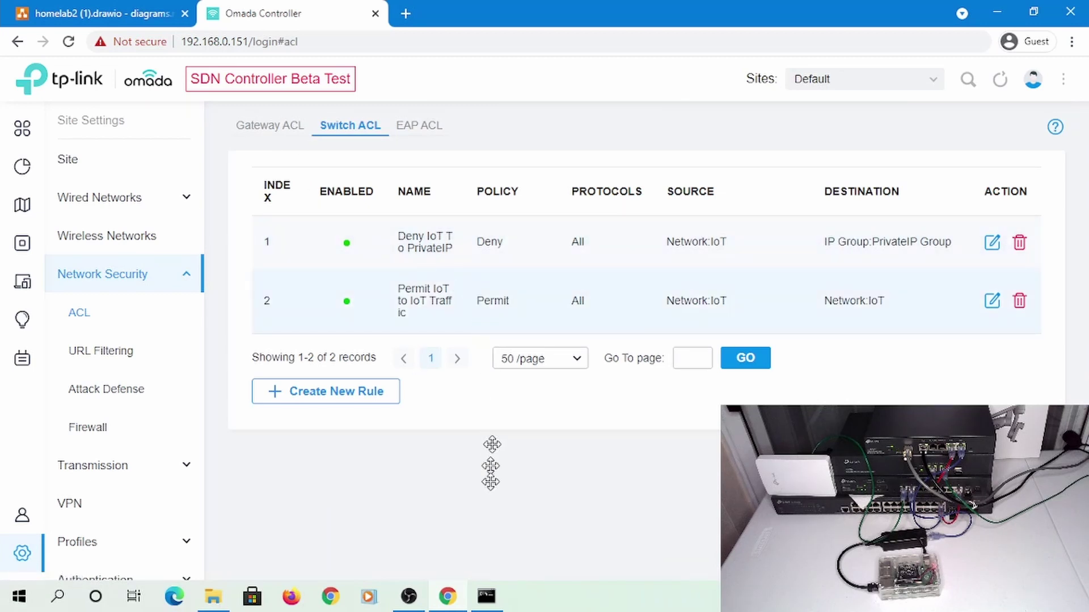
{"action": "left_click", "coordinate": [487, 596]}
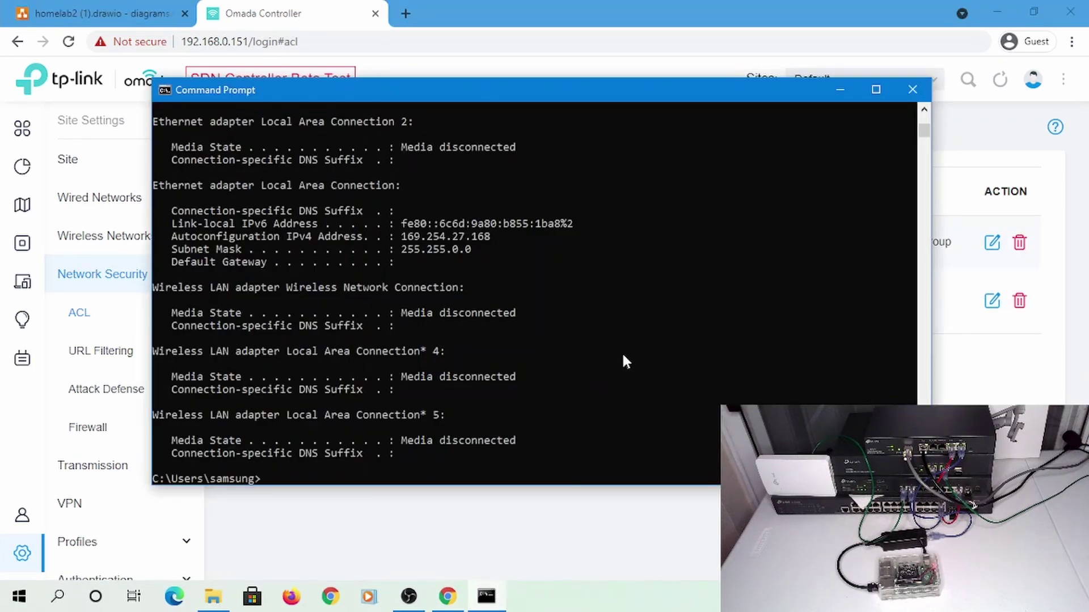
Show the IP configuration and ping 192.168.107.236 to confirm it is unreachable
{"action": "key", "text": "Up"}
{"action": "key", "text": "Return"}
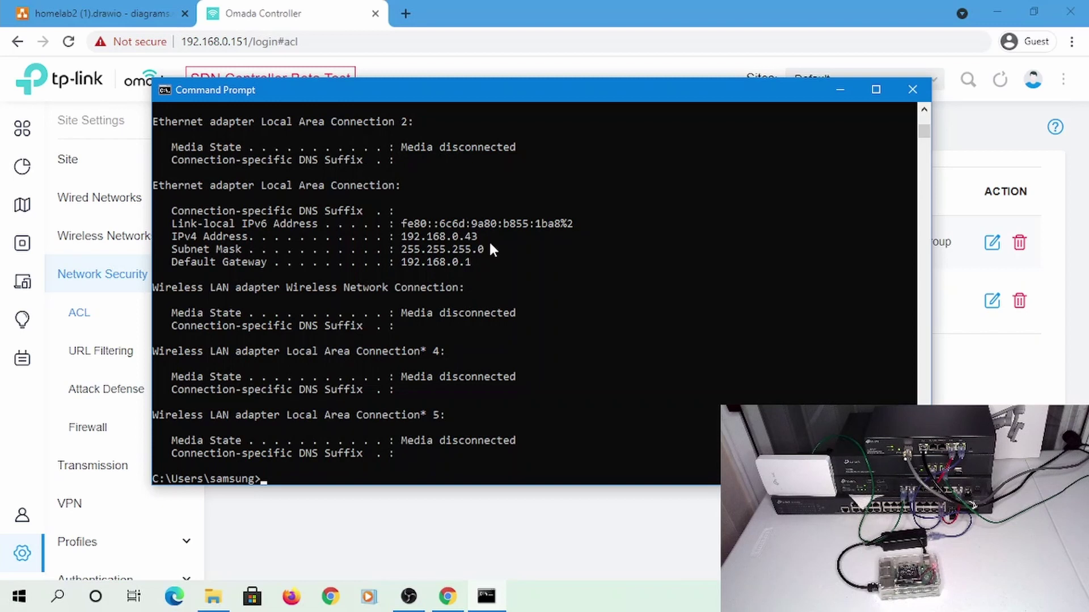
{"action": "type", "text": "ping "}
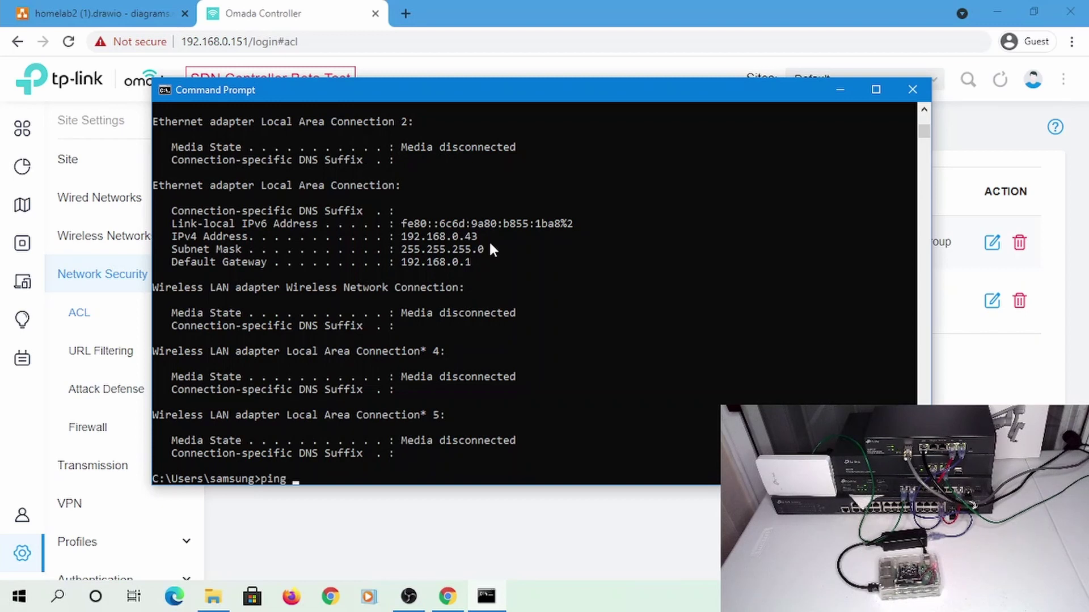
{"action": "type", "text": "192.168.107.236"}
{"action": "key", "text": "Return"}
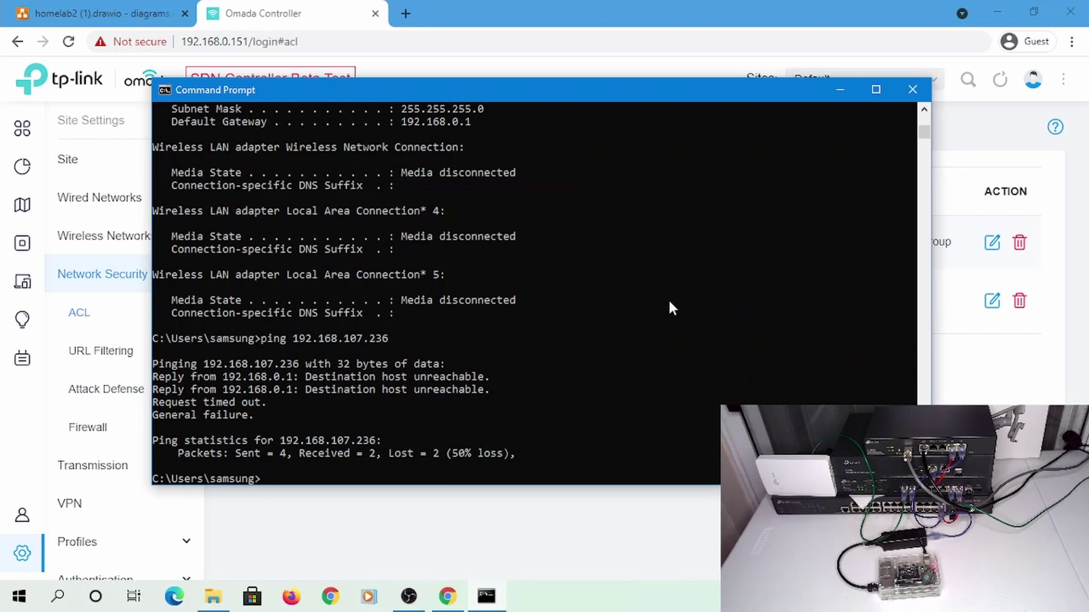
Clear the recalled ping command from the prompt and return to the Switch ACL list
{"action": "left_click", "coordinate": [719, 7]}
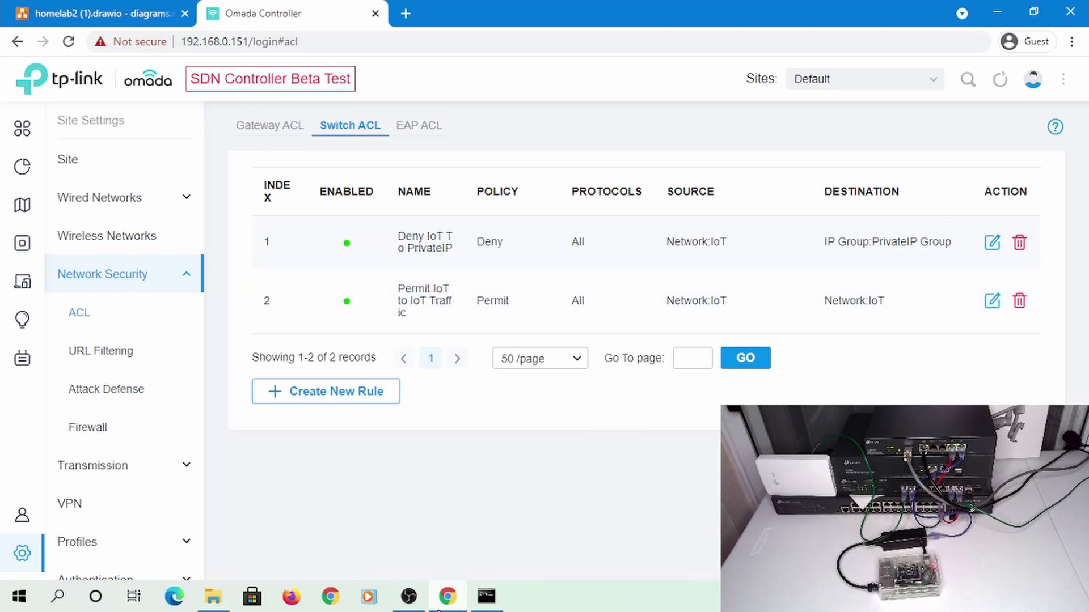
{"action": "left_click", "coordinate": [498, 602]}
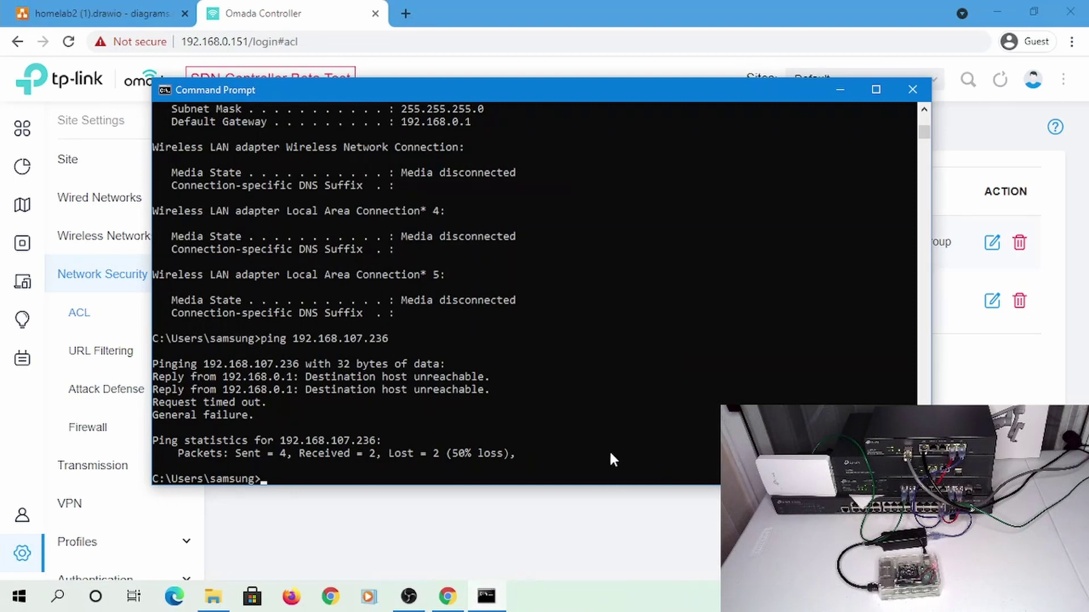
{"action": "key", "text": "Up"}
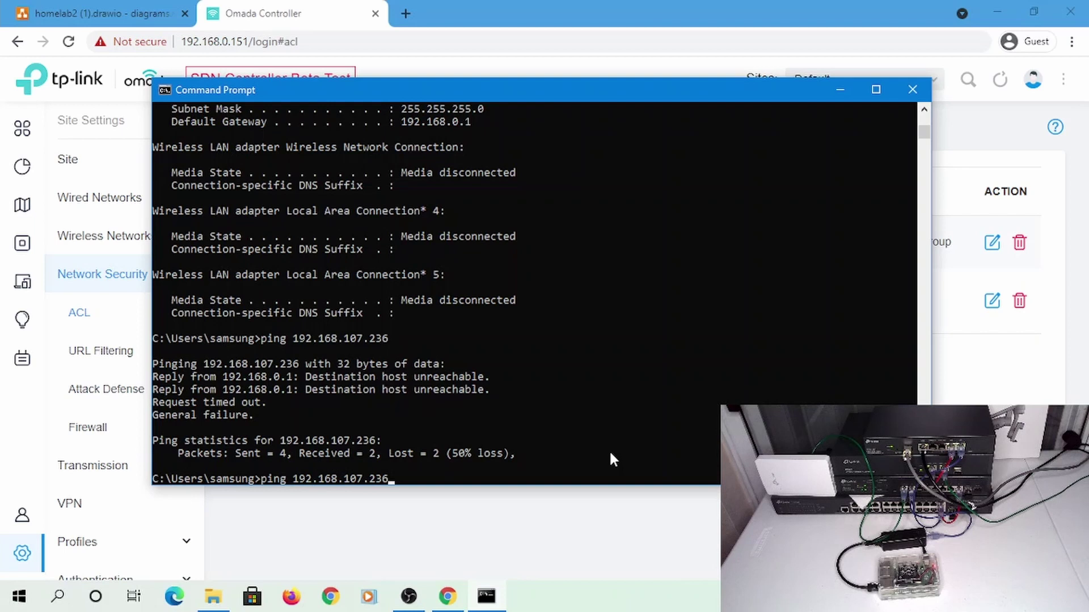
{"action": "key", "text": "BackSpace"}
{"action": "key", "text": "BackSpace"}
{"action": "key", "text": "BackSpace"}
{"action": "key", "text": "BackSpace"}
{"action": "key", "text": "BackSpace"}
{"action": "key", "text": "BackSpace"}
{"action": "key", "text": "BackSpace"}
{"action": "key", "text": "BackSpace"}
{"action": "key", "text": "BackSpace"}
{"action": "key", "text": "BackSpace"}
{"action": "key", "text": "BackSpace"}
{"action": "key", "text": "BackSpace"}
{"action": "key", "text": "BackSpace"}
{"action": "key", "text": "BackSpace"}
{"action": "key", "text": "BackSpace"}
{"action": "key", "text": "BackSpace"}
{"action": "key", "text": "BackSpace"}
{"action": "key", "text": "BackSpace"}
{"action": "key", "text": "BackSpace"}
{"action": "key", "text": "BackSpace"}
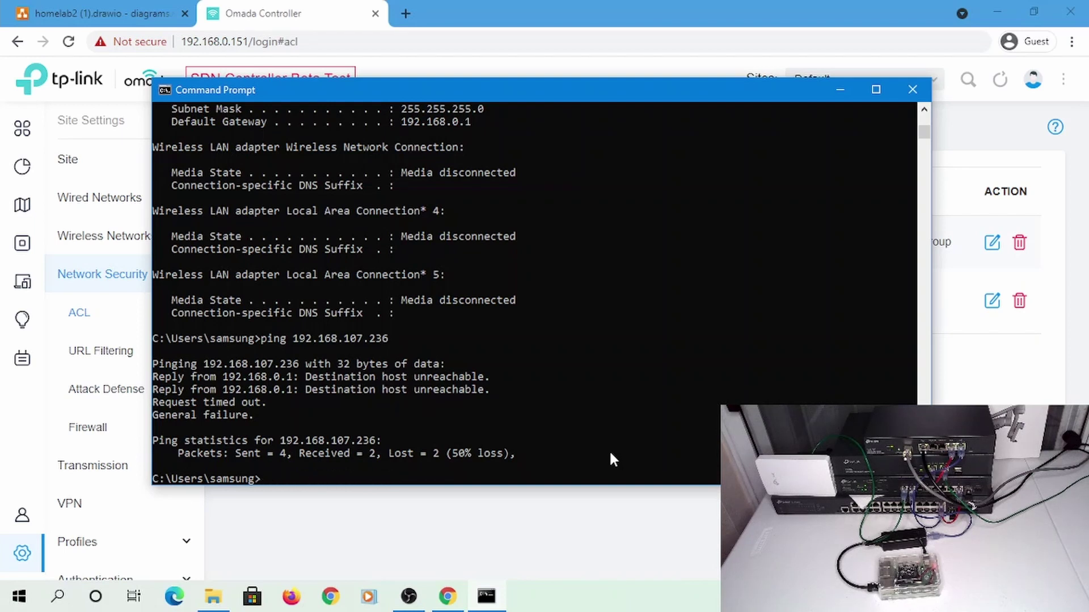
{"action": "key", "text": "alt+Tab"}
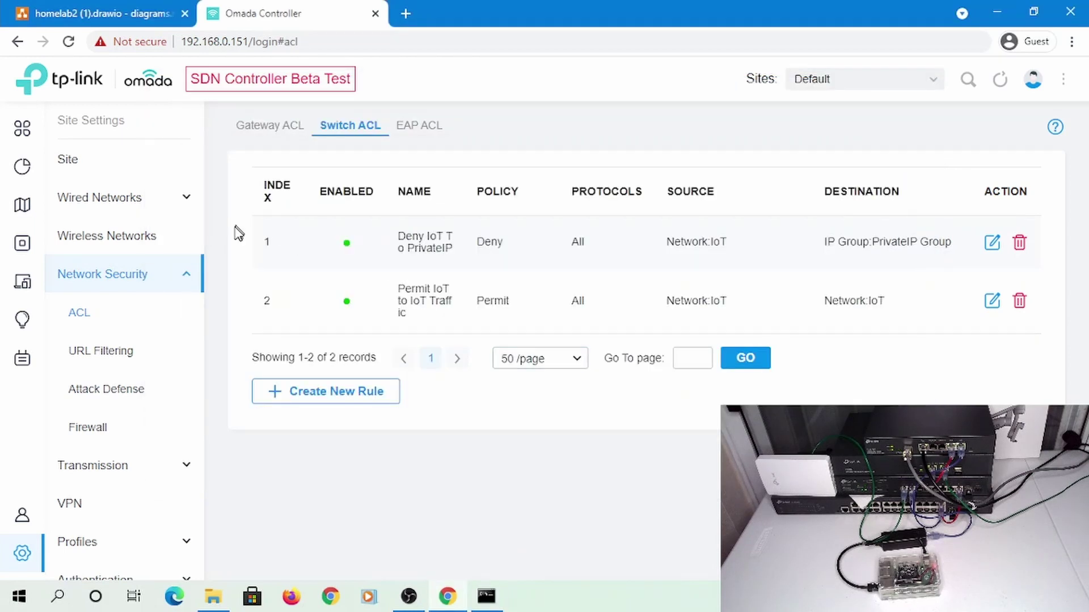
Drag Permit IoT to IoT Traffic above Deny IoT To PrivateIP in the switch ACL list
{"action": "left_click_drag", "start_coordinate": [425, 306], "coordinate": [434, 250]}
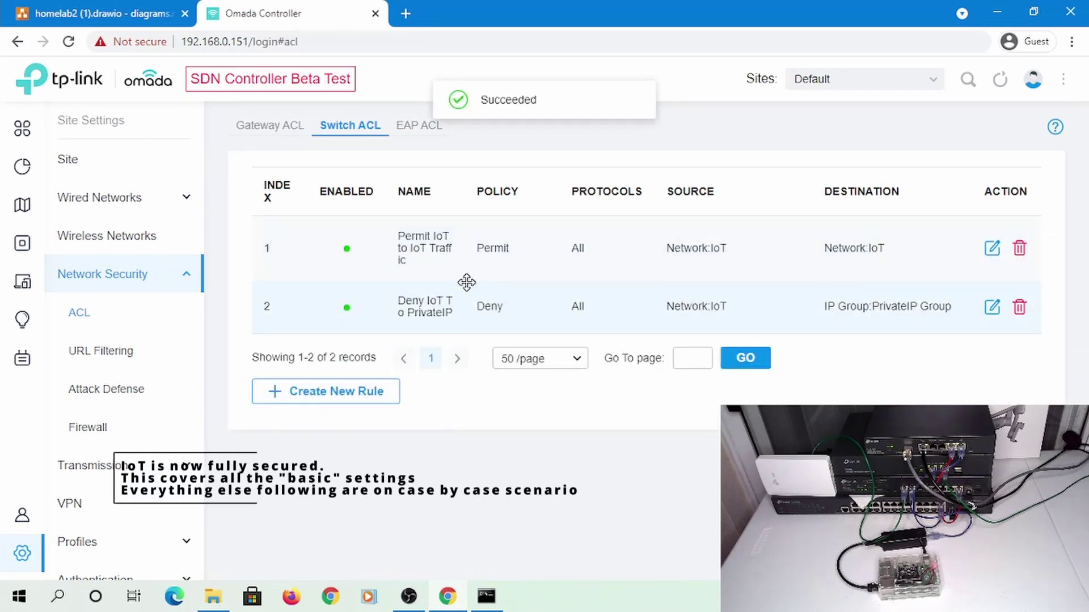
{"action": "key", "text": "alt+Tab"}
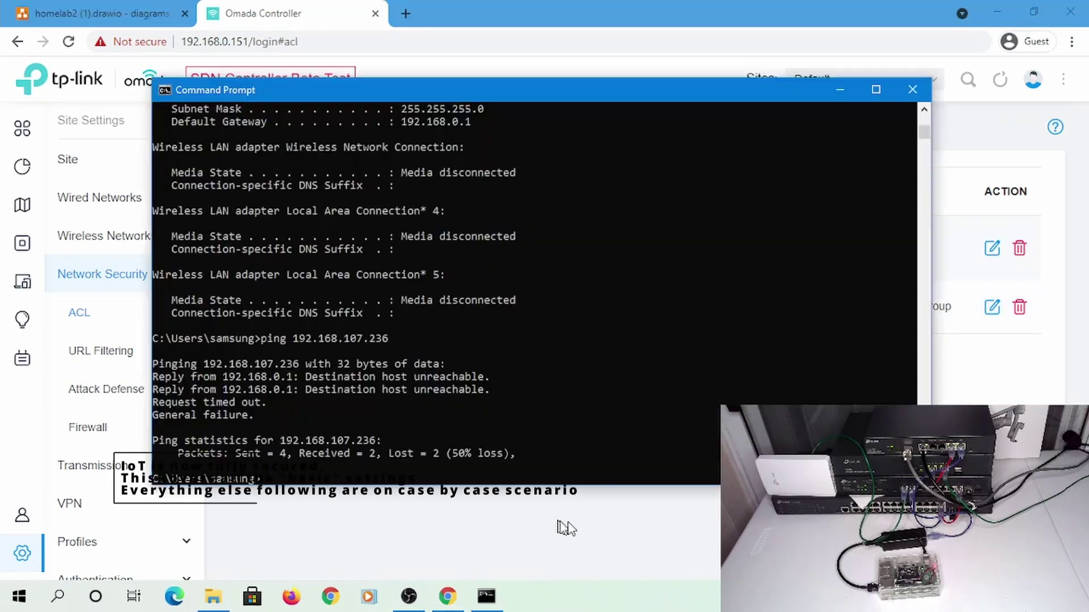
Ping 192.168.0.236 and then google.com, stopping each with Ctrl+C
{"action": "type", "text": "ipconfig"}
{"action": "key", "text": "Up"}
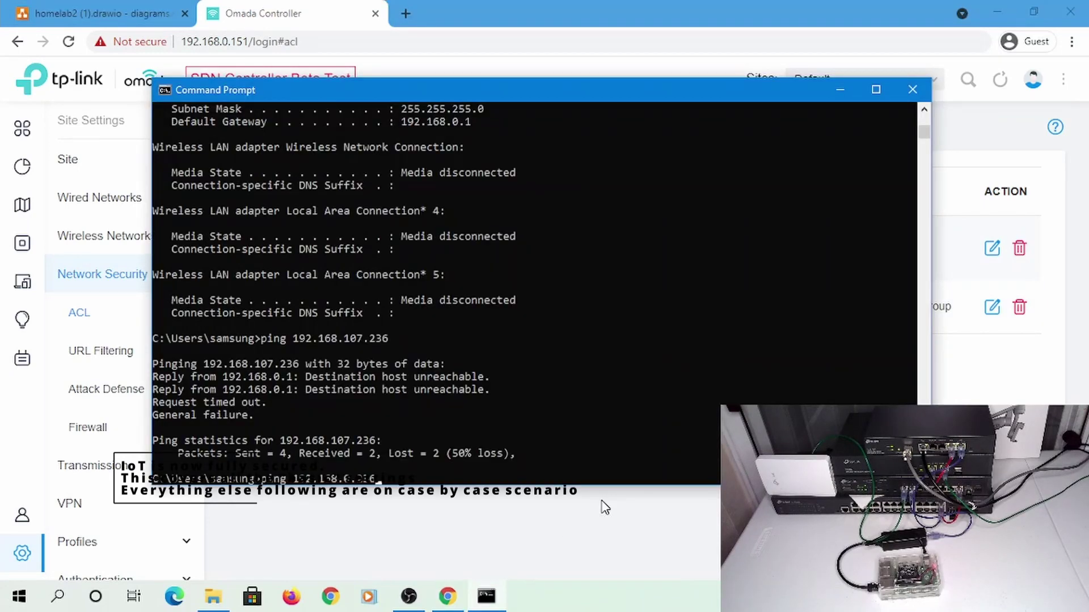
{"action": "key", "text": "Return"}
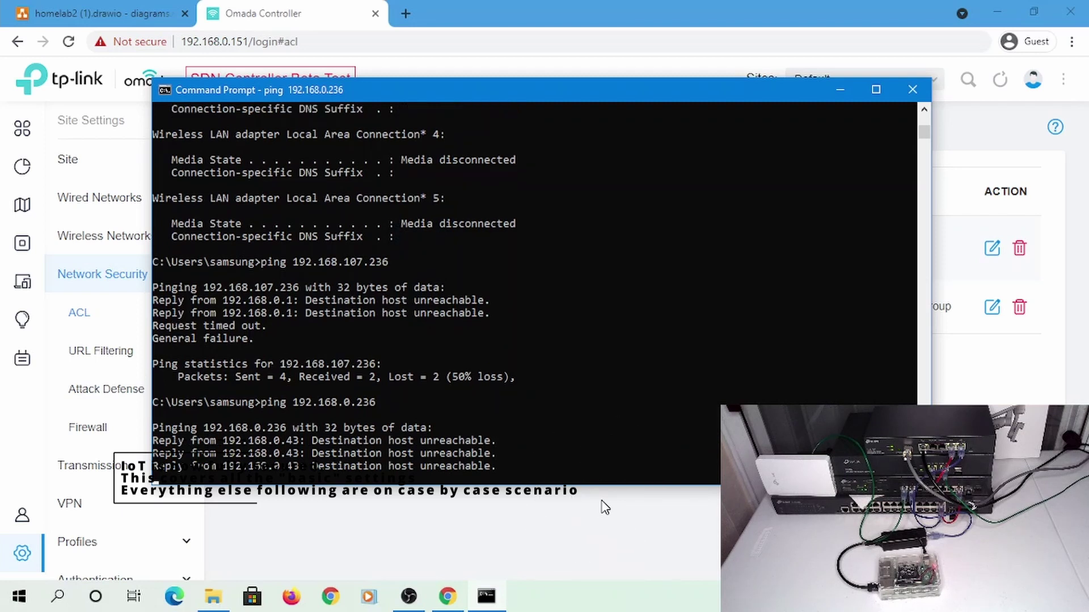
{"action": "key", "text": "ctrl+c"}
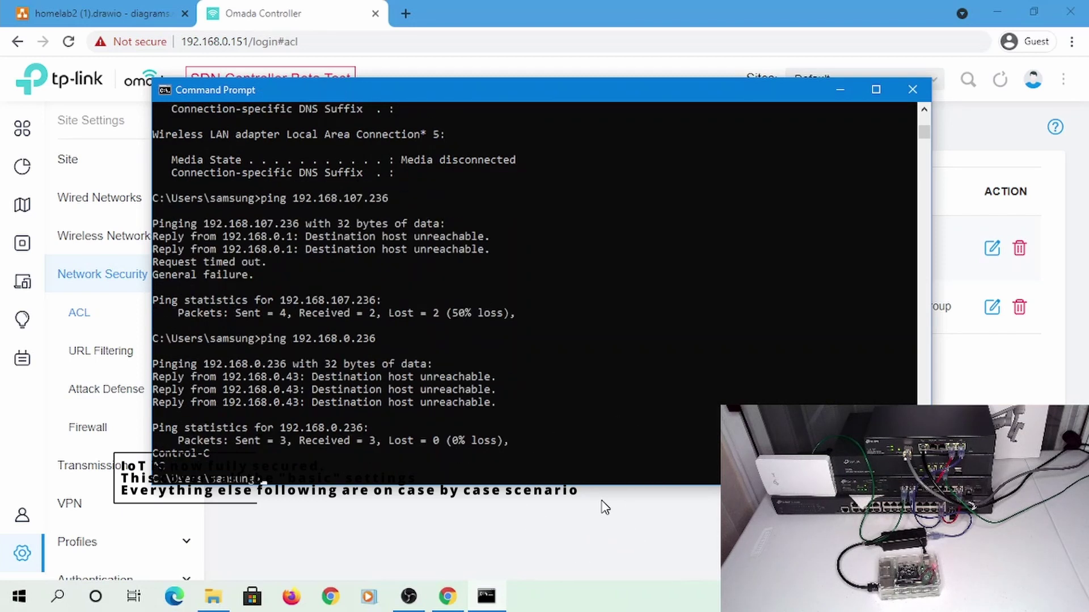
{"action": "key", "text": "Up"}
{"action": "key", "text": "BackSpace"}
{"action": "key", "text": "BackSpace"}
{"action": "key", "text": "BackSpace"}
{"action": "key", "text": "BackSpace"}
{"action": "key", "text": "BackSpace"}
{"action": "key", "text": "BackSpace"}
{"action": "key", "text": "BackSpace"}
{"action": "key", "text": "BackSpace"}
{"action": "key", "text": "BackSpace"}
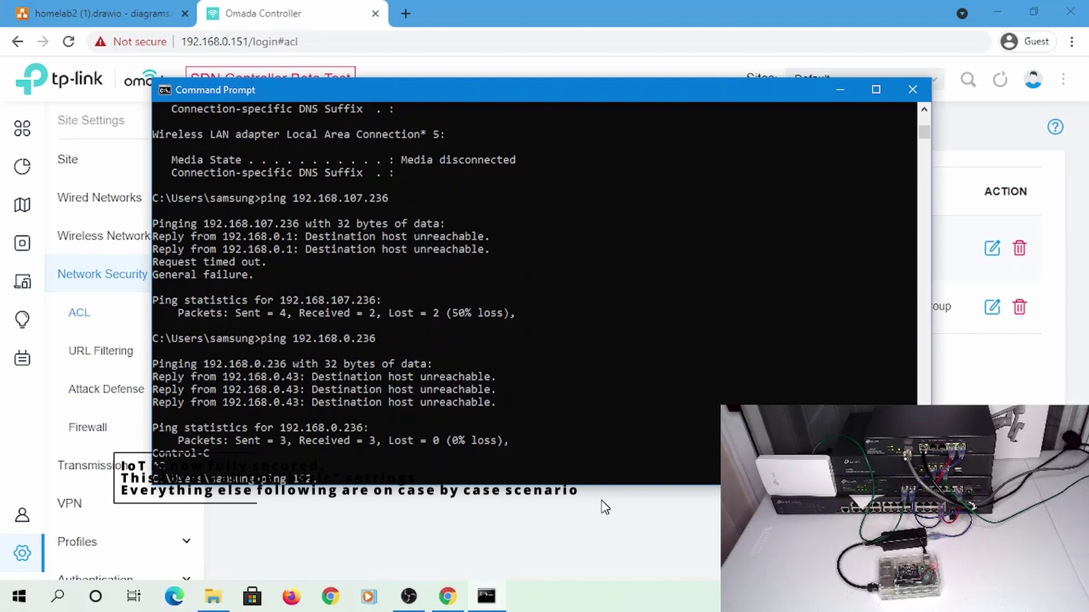
{"action": "type", "text": "google.com"}
{"action": "key", "text": "Return"}
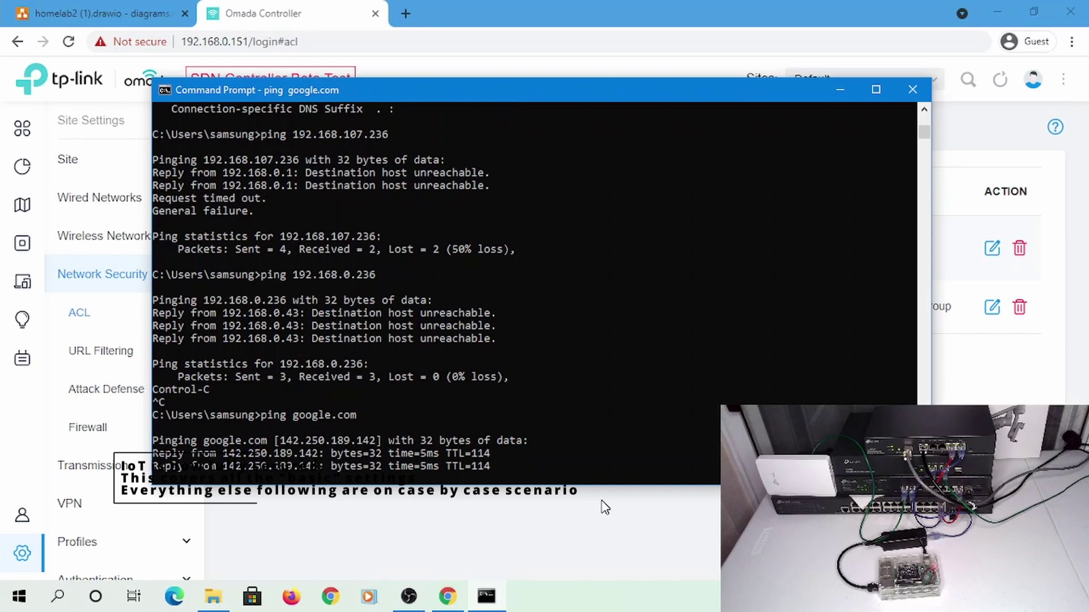
{"action": "key", "text": "ctrl+c"}
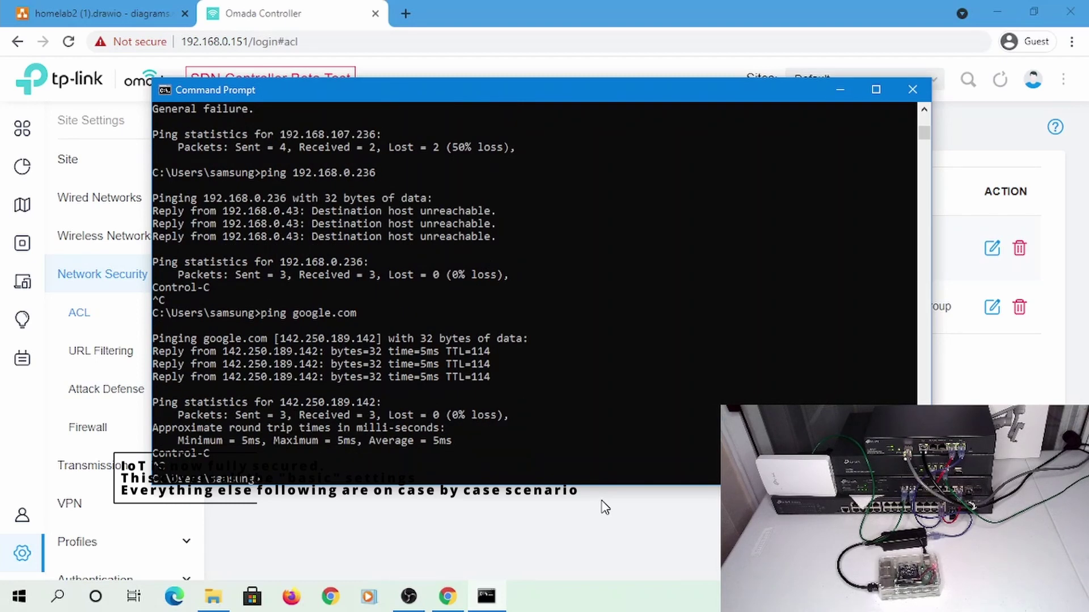
Recheck the IP configuration and ping 192.168.107.236
{"action": "left_click", "coordinate": [602, 501]}
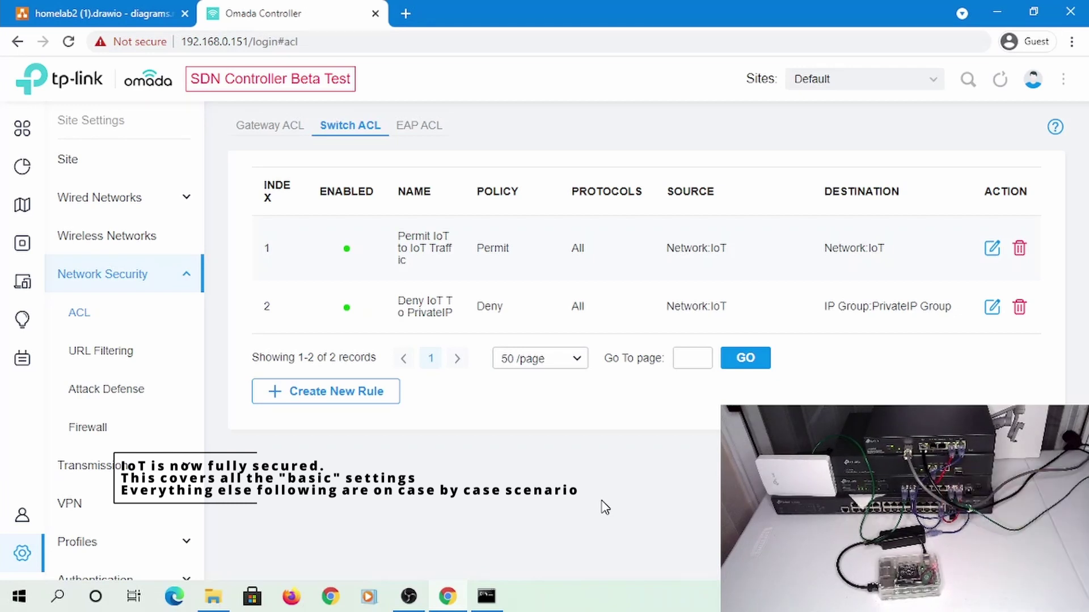
{"action": "key", "text": "alt+Tab"}
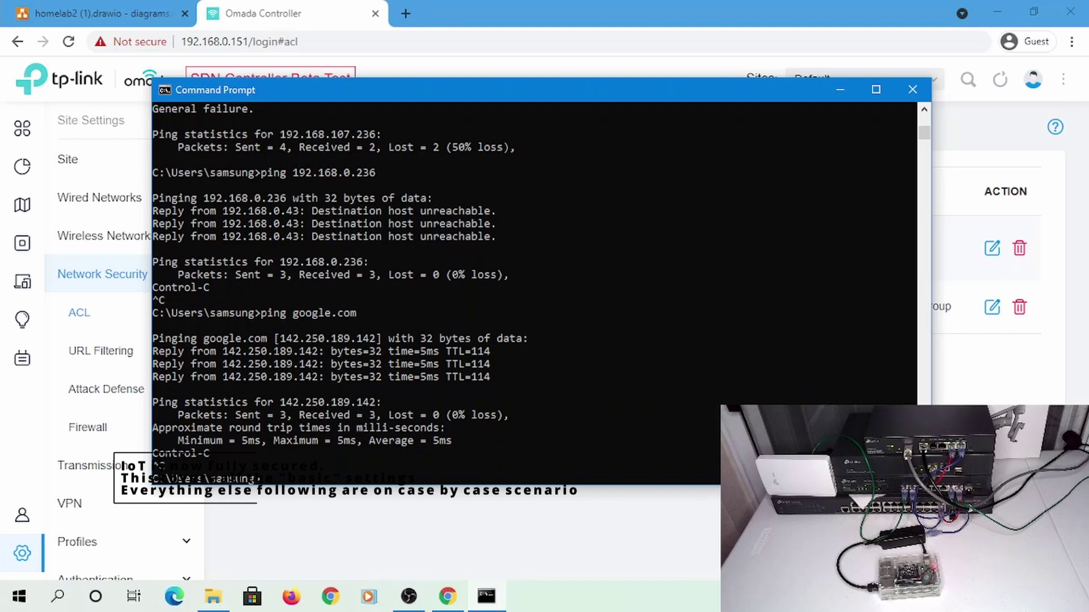
{"action": "type", "text": "ping "}
{"action": "type", "text": "fig"}
{"action": "key", "text": "Return"}
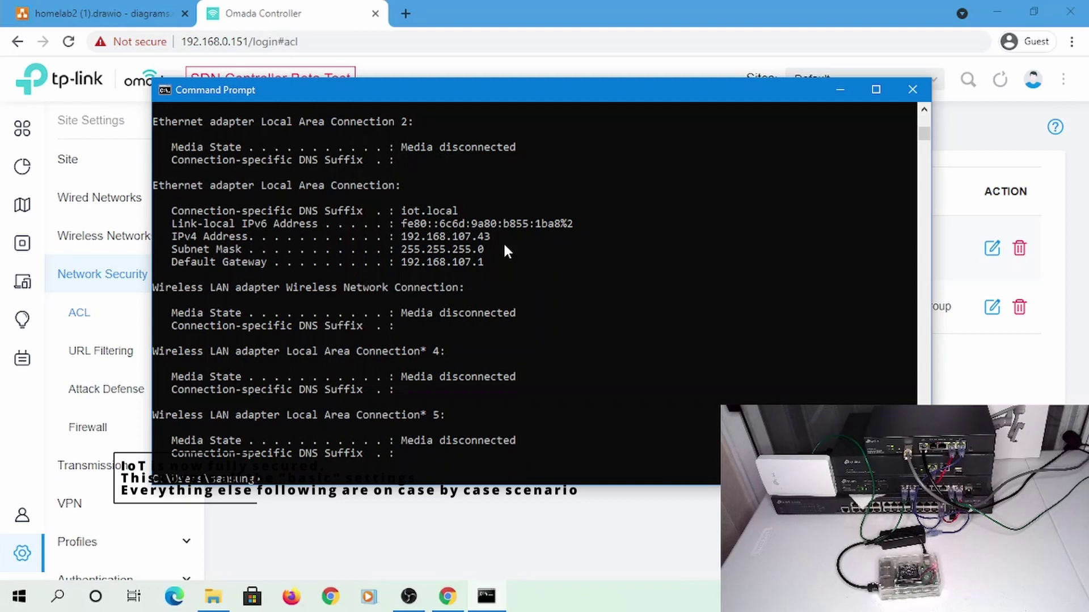
{"action": "type", "text": "ping 192.168.107.236"}
{"action": "key", "text": "Return"}
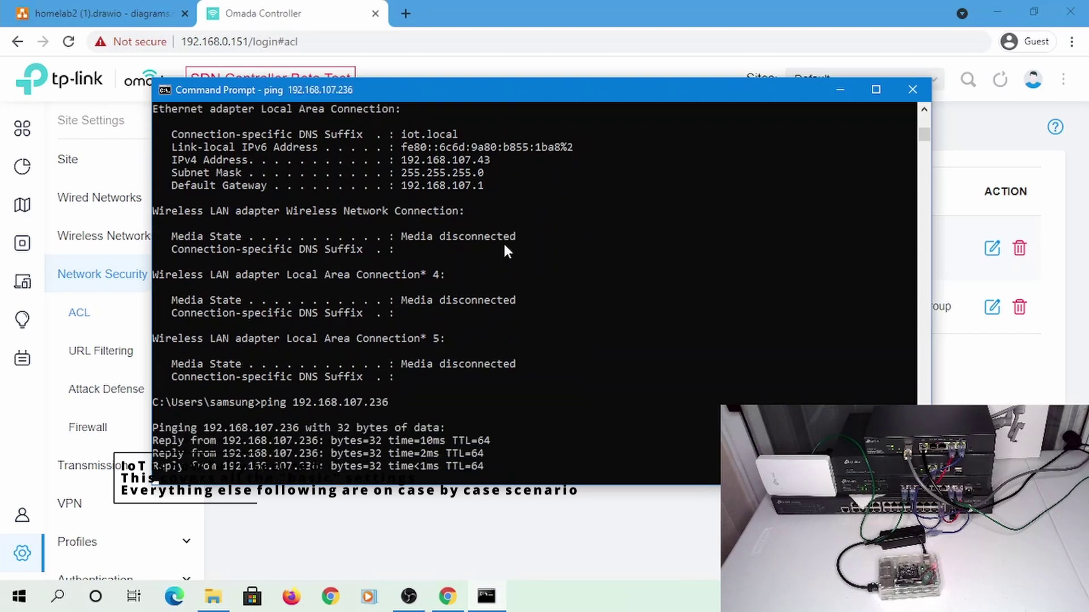
Ping gateways 192.168.0.1, 192.168.10.1 and 192.168.20.1, cancelling each unanswered ping
{"action": "type", "text": "ing "}
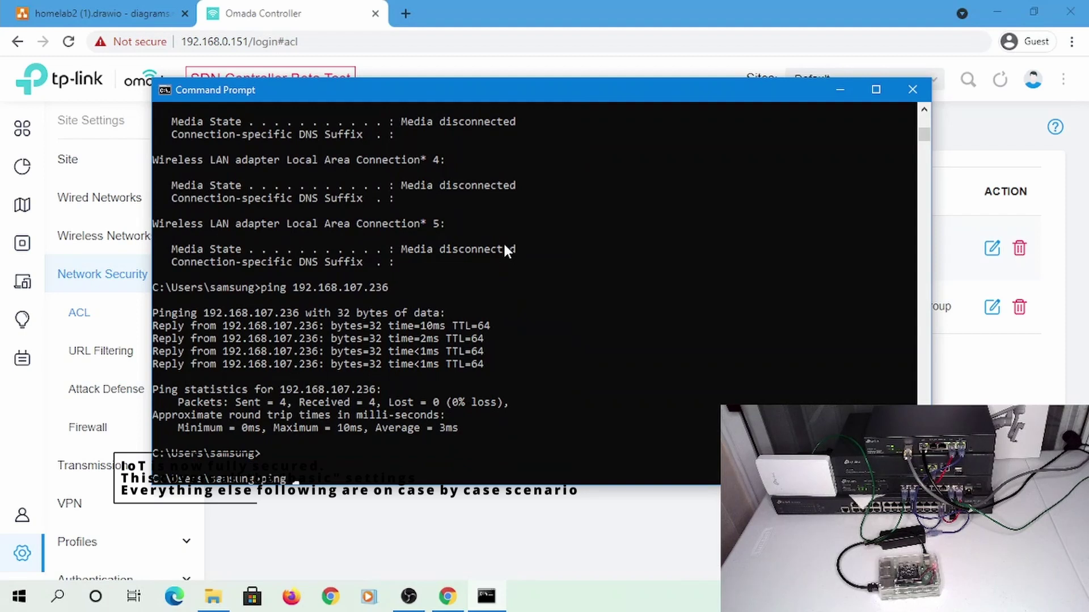
{"action": "type", "text": "192.168.0.1"}
{"action": "key", "text": "Return"}
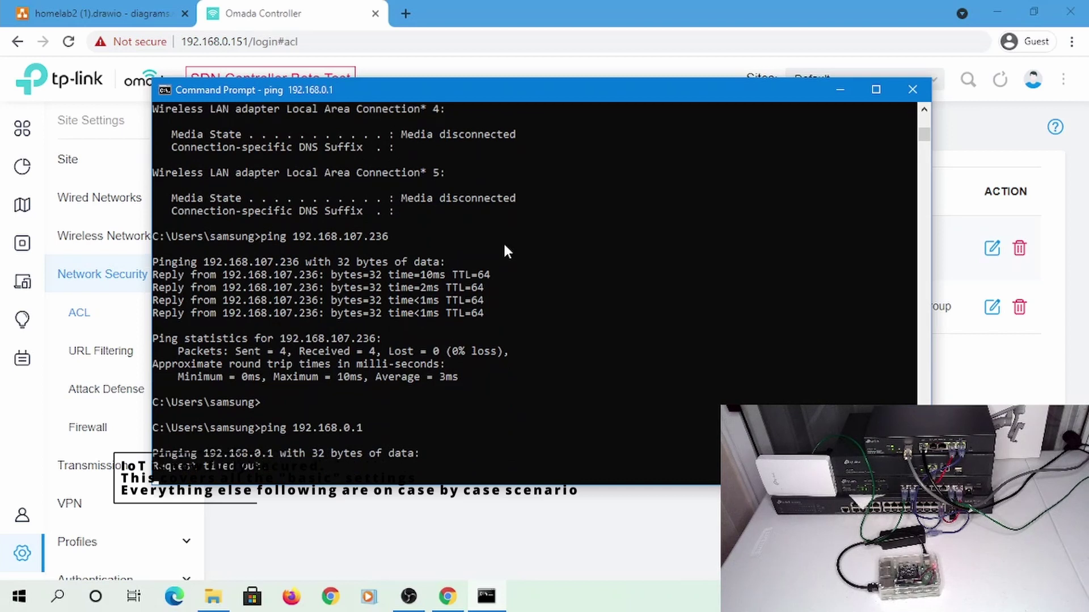
{"action": "key", "text": "ctrl+c"}
{"action": "key", "text": "Up"}
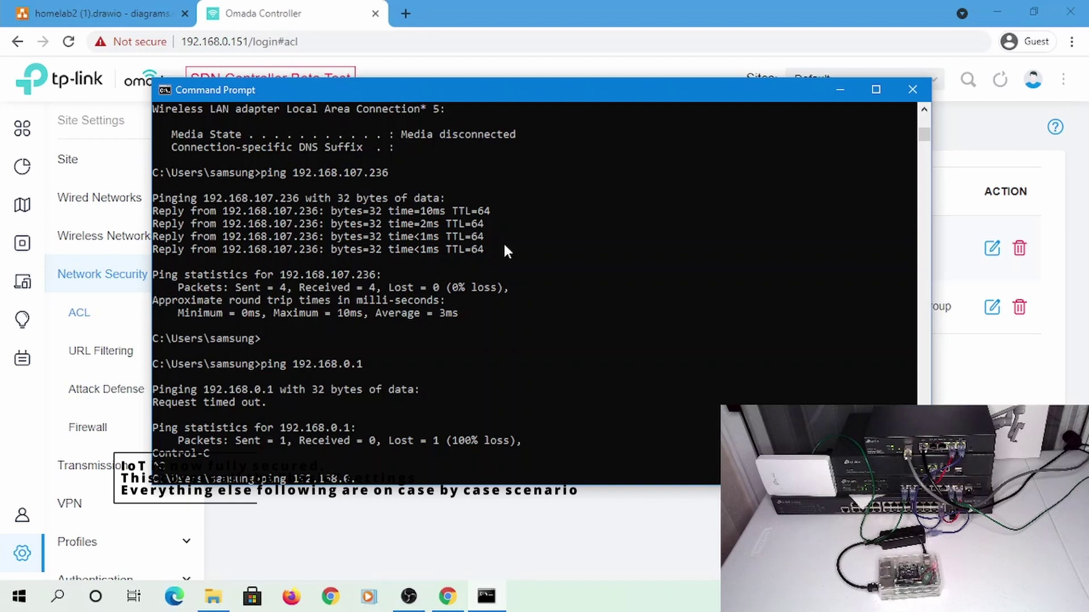
{"action": "key", "text": "BackSpace"}
{"action": "key", "text": "BackSpace"}
{"action": "key", "text": "BackSpace"}
{"action": "type", "text": "10.1"}
{"action": "key", "text": "Return"}
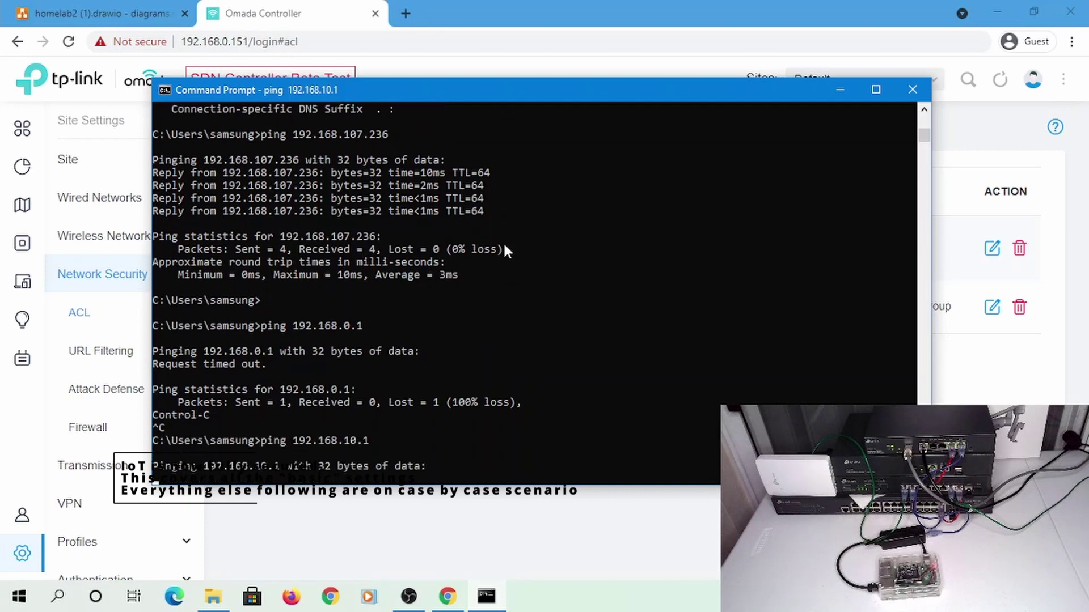
{"action": "key", "text": "ctrl+c"}
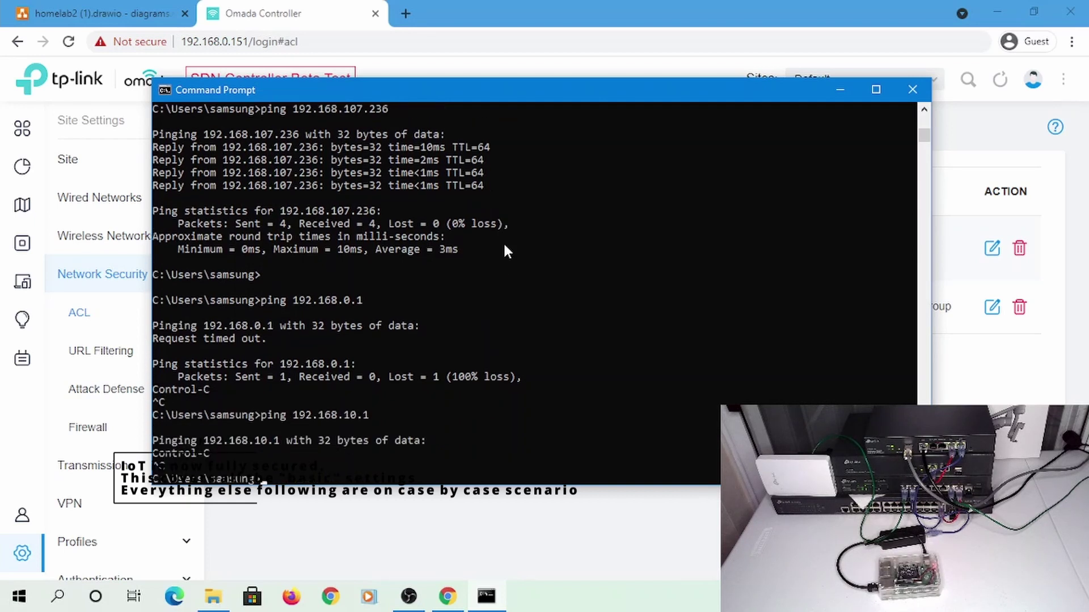
{"action": "key", "text": "Up"}
{"action": "key", "text": "BackSpace"}
{"action": "key", "text": "BackSpace"}
{"action": "key", "text": "BackSpace"}
{"action": "key", "text": "BackSpace"}
{"action": "type", "text": "20.1"}
{"action": "key", "text": "Return"}
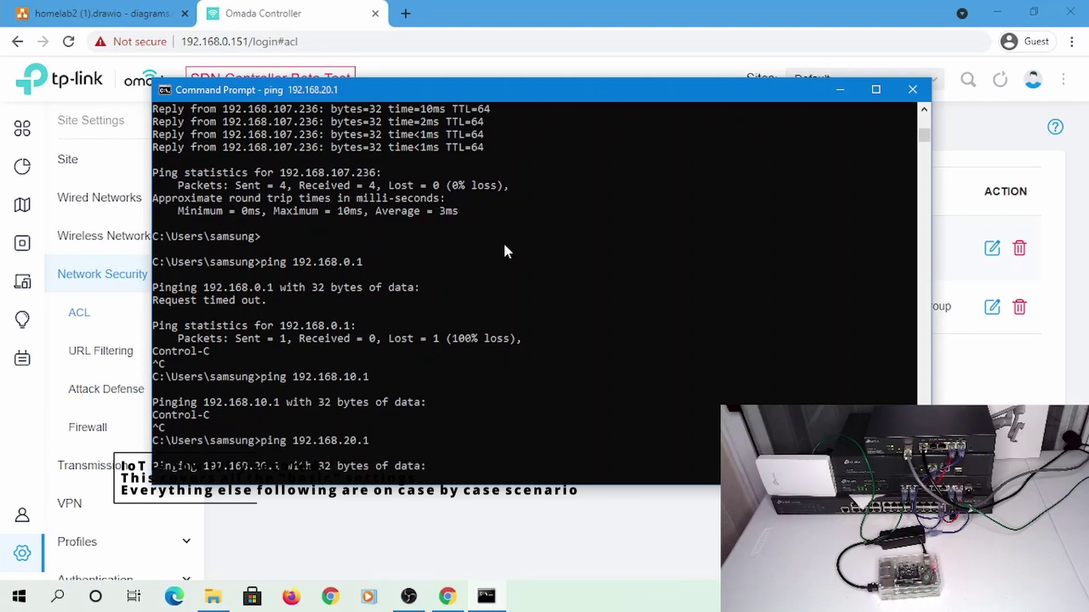
{"action": "key", "text": "ctrl+c"}
Ping the IoT gateway 192.168.107.1 and stop after two replies
{"action": "key", "text": "Up"}
{"action": "key", "text": "BackSpace"}
{"action": "key", "text": "BackSpace"}
{"action": "key", "text": "BackSpace"}
{"action": "key", "text": "BackSpace"}
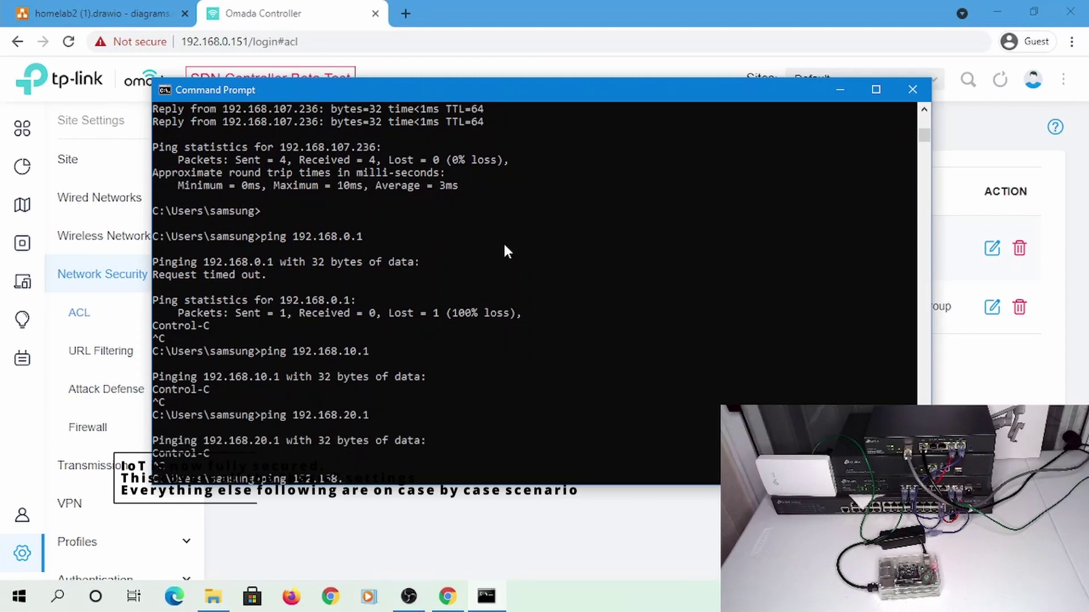
{"action": "type", "text": "30"}
{"action": "type", "text": "107."}
{"action": "key", "text": "Return"}
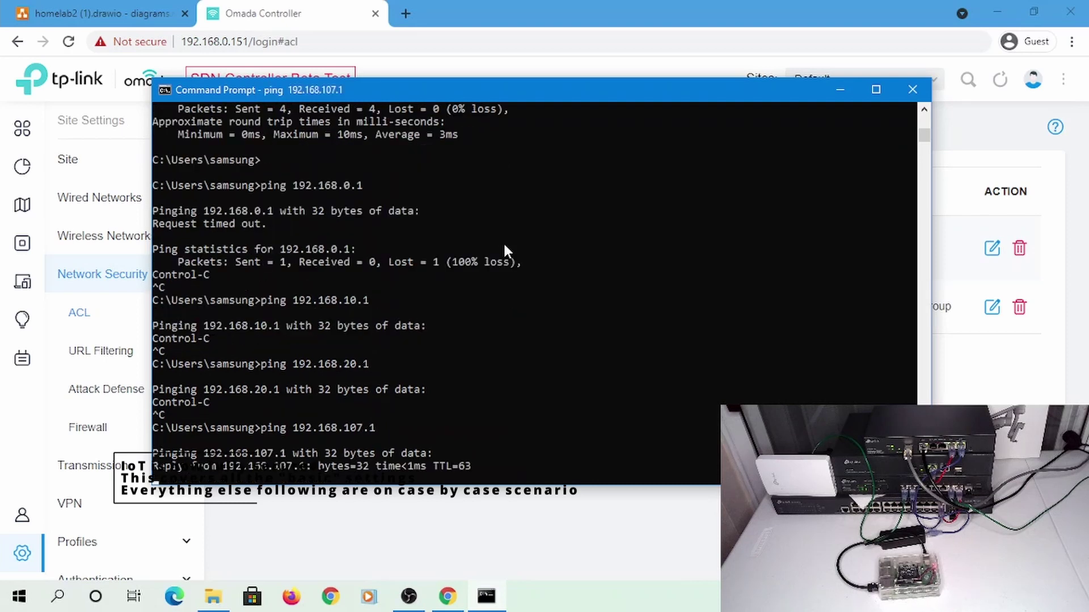
{"action": "key", "text": "ctrl+c"}
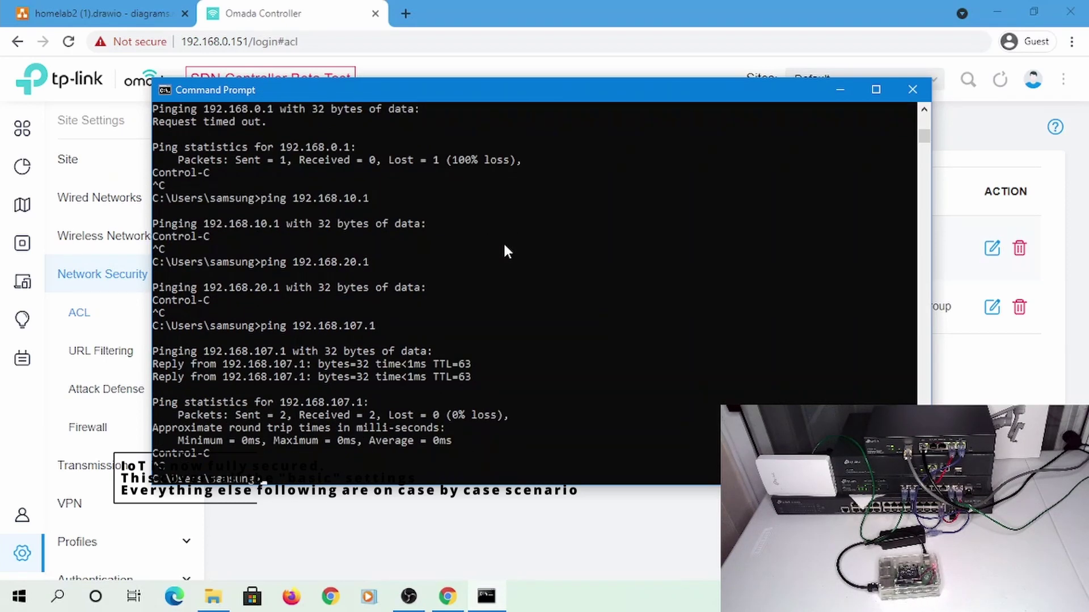
{"action": "left_click", "coordinate": [102, 13]}
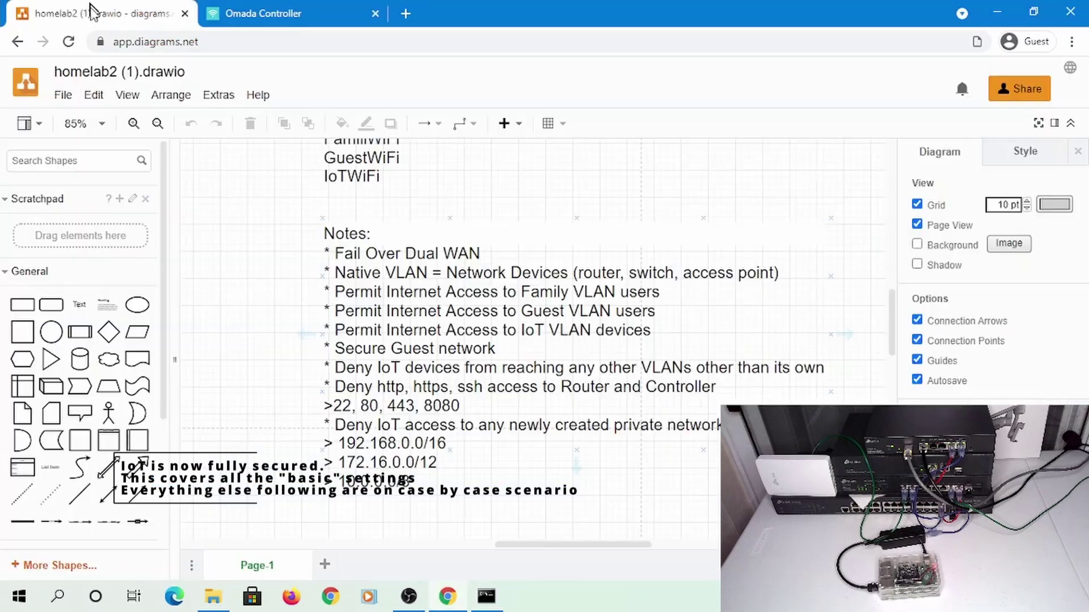
{"action": "scroll", "coordinate": [253, 257], "scroll_direction": "up", "scroll_amount": 5}
{"action": "scroll", "coordinate": [253, 257], "scroll_direction": "left", "scroll_amount": 2}
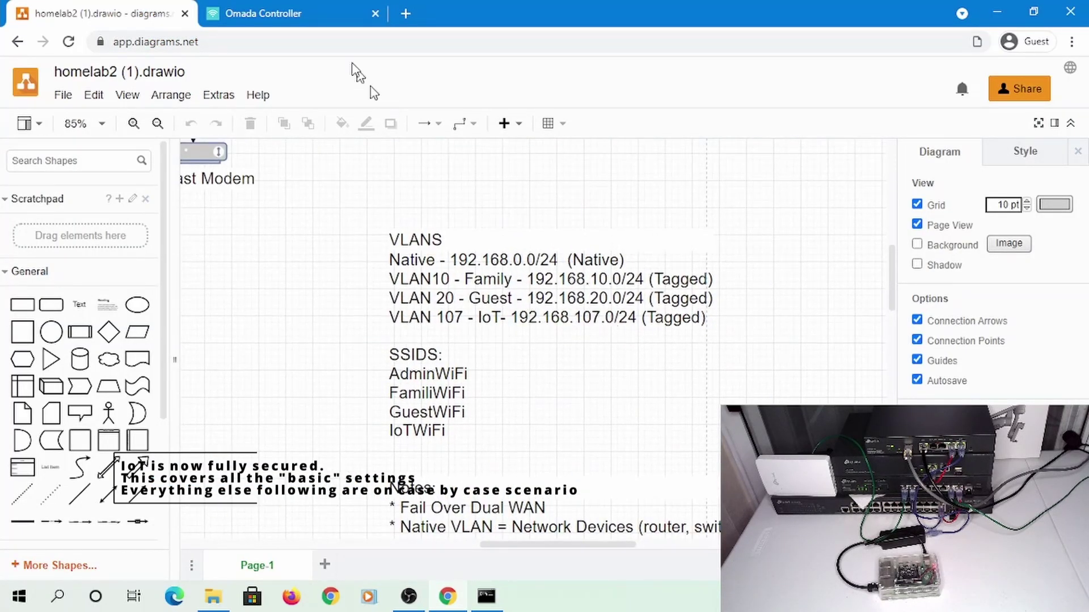
{"action": "left_click", "coordinate": [253, 8]}
{"action": "key", "text": "alt+Tab"}
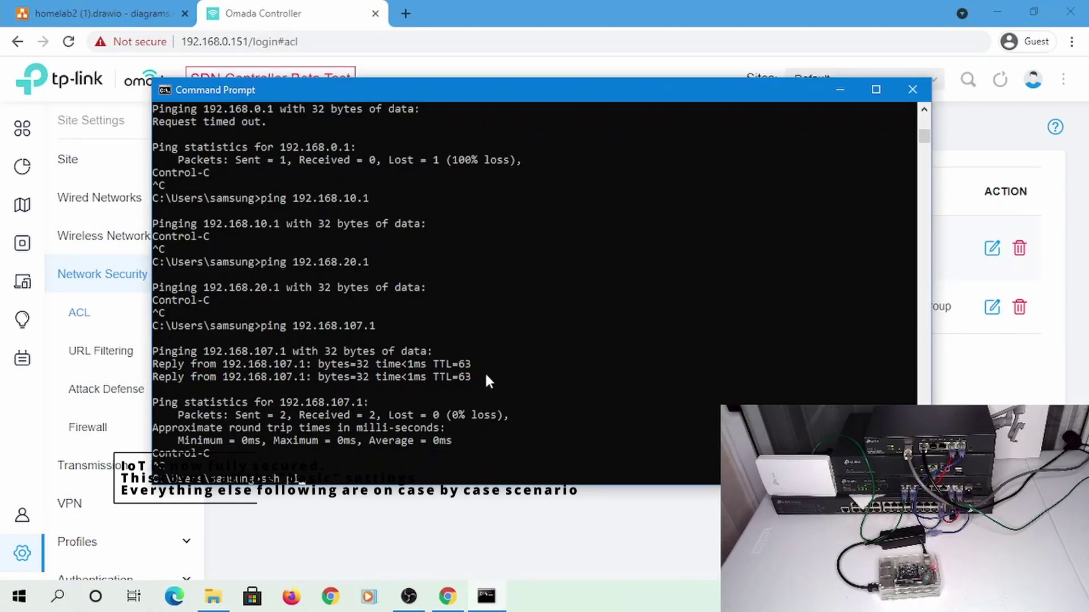
SSH into the IoT device at 192.168.107.236, ping google.com from it, then exit
{"action": "type", "text": ".168.107.236"}
{"action": "key", "text": "Return"}
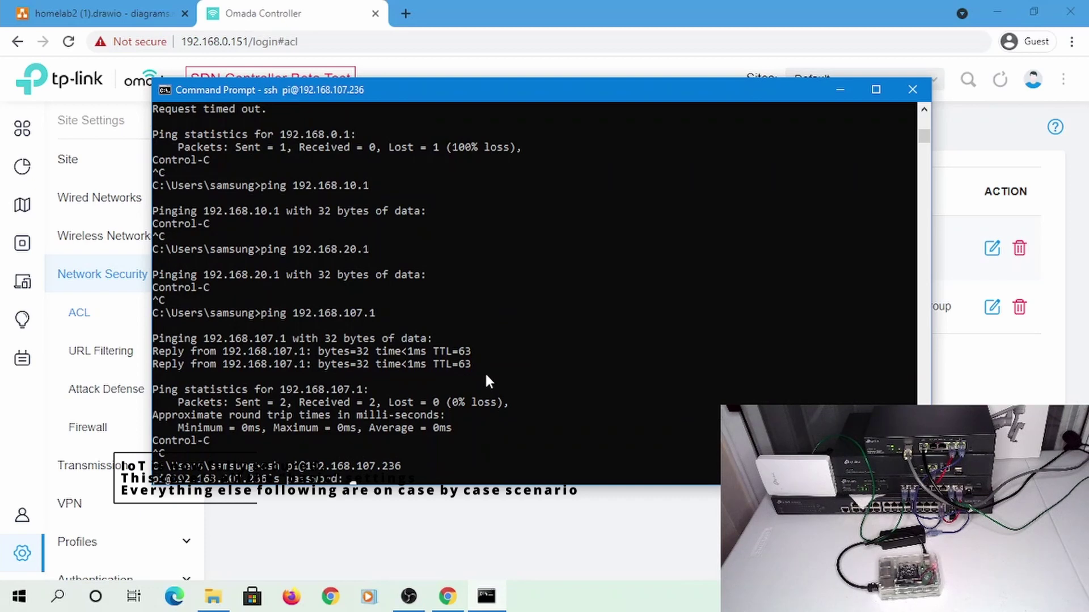
{"action": "key", "text": "Return"}
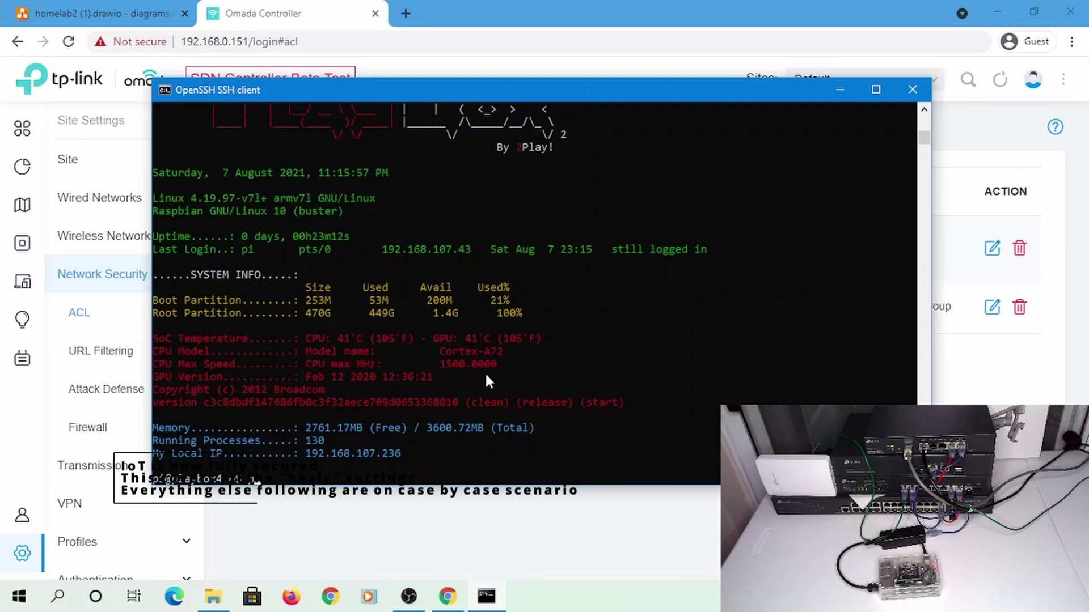
{"action": "type", "text": "ping google.com"}
{"action": "key", "text": "Return"}
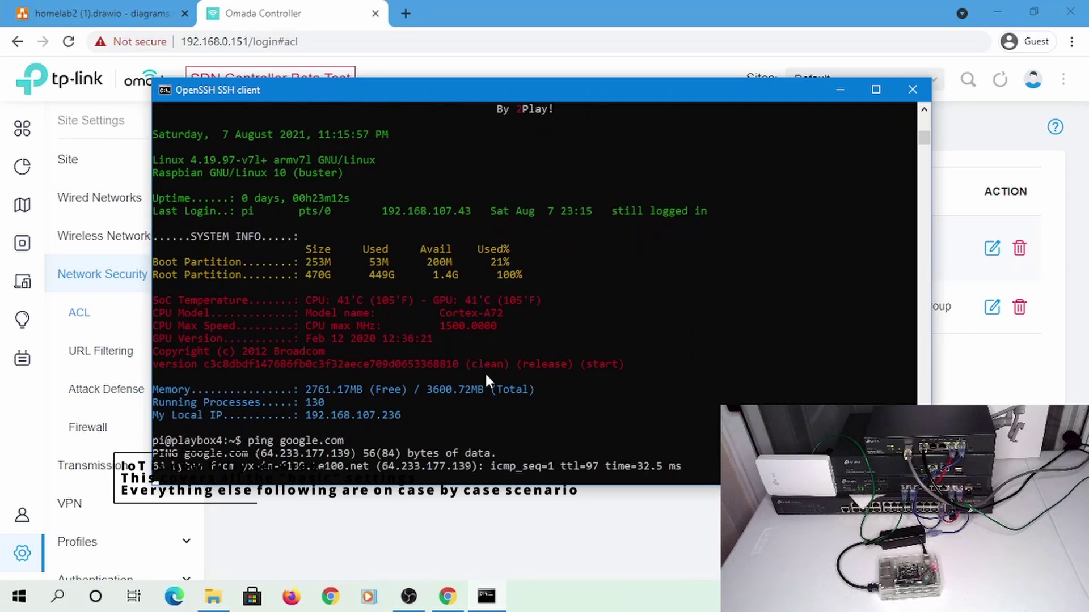
{"action": "key", "text": "ctrl+c"}
{"action": "type", "text": "exi"}
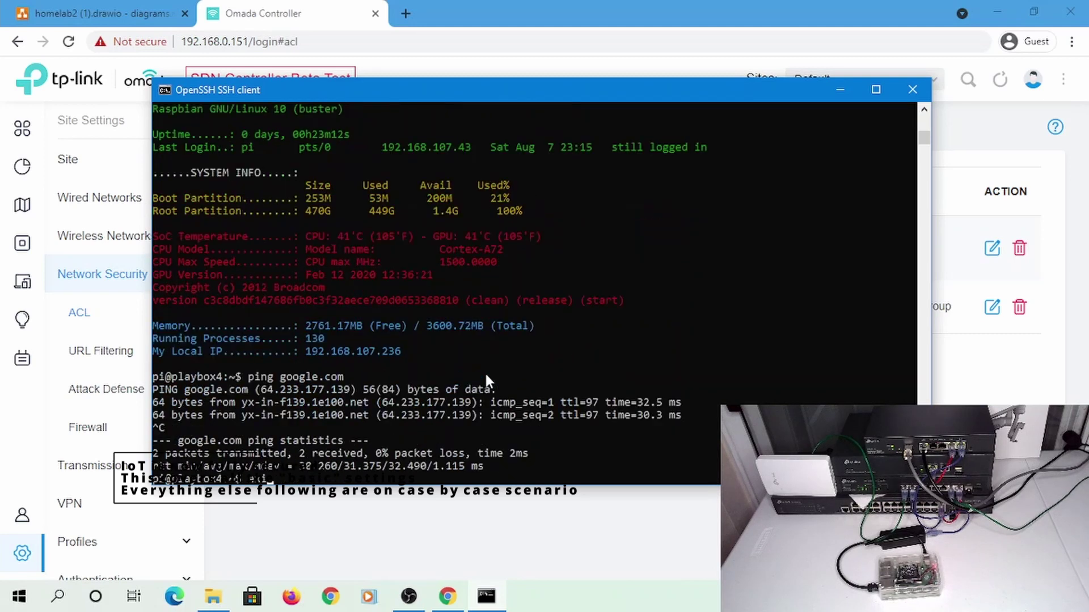
{"action": "type", "text": "t"}
{"action": "key", "text": "Return"}
Ping google.com from the Windows PC
{"action": "type", "text": "ping googl"}
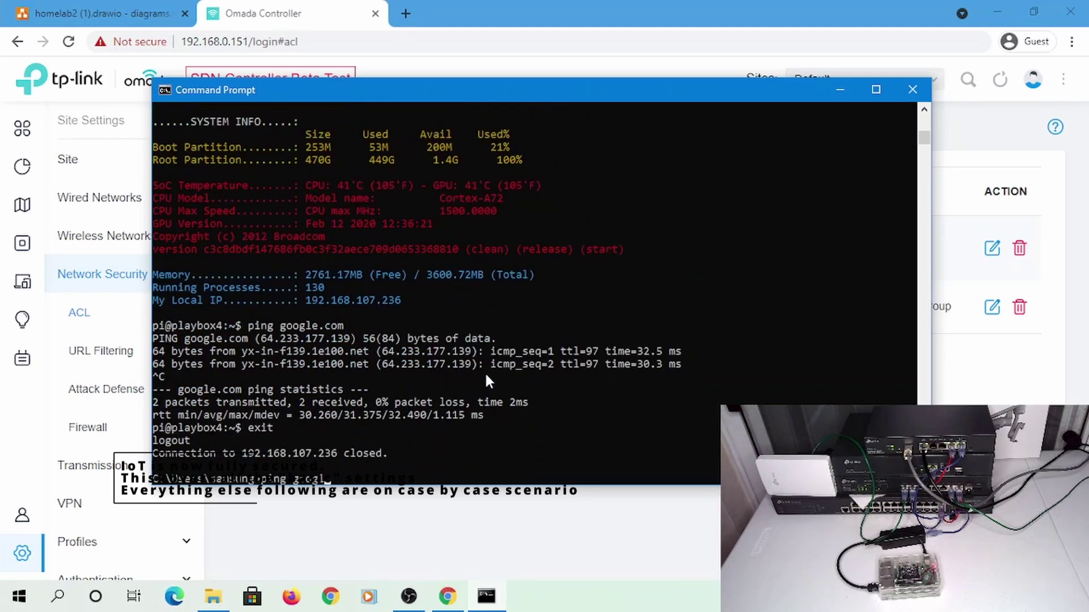
{"action": "type", "text": "e.com"}
{"action": "key", "text": "Return"}
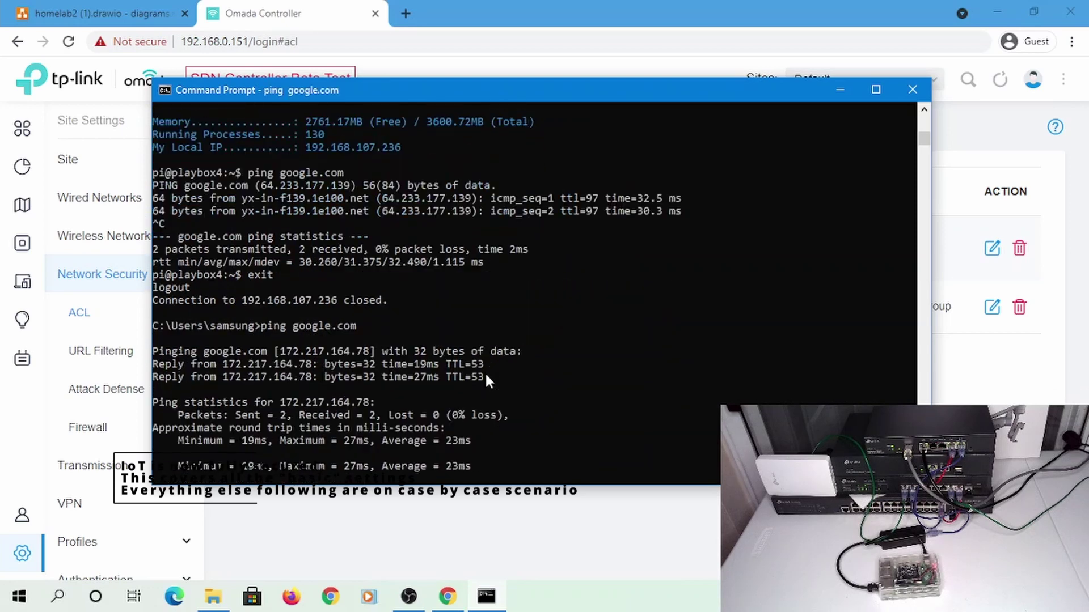
{"action": "key", "text": "alt+Tab"}
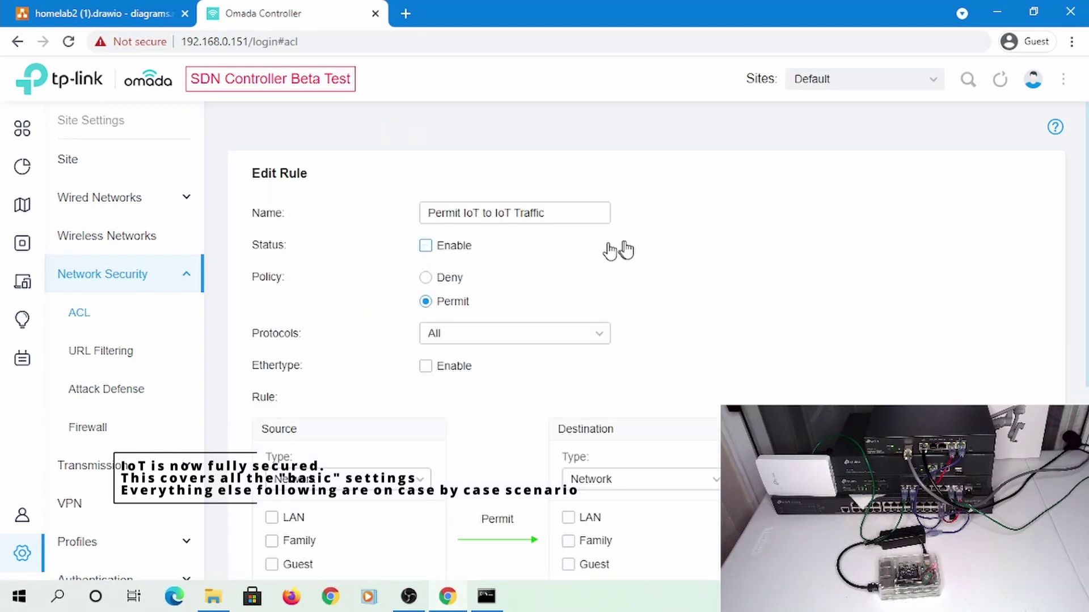
Apply the Permit IoT to IoT Traffic rule with IoT as both source and destination
{"action": "scroll", "coordinate": [634, 236], "scroll_direction": "down", "scroll_amount": 6}
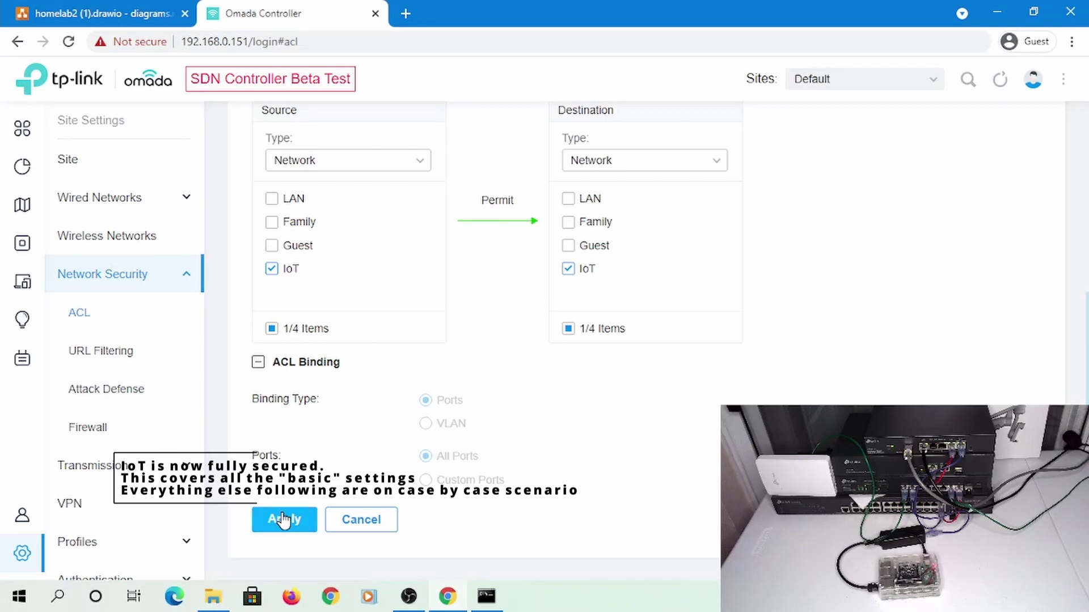
{"action": "left_click", "coordinate": [281, 516]}
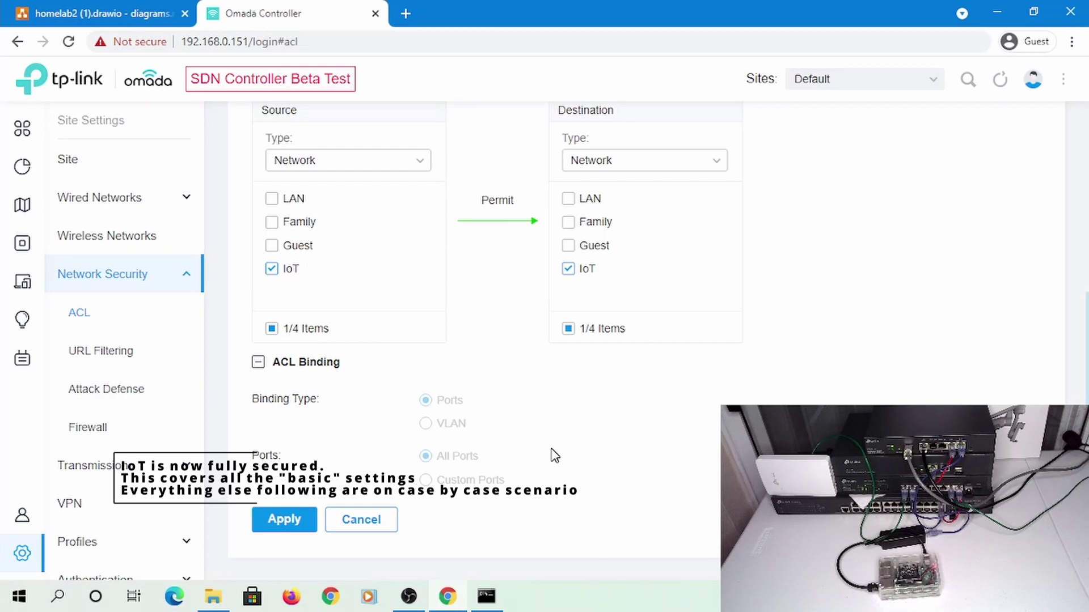
{"action": "key", "text": "alt+Tab"}
Rerun the pings to google.com and 192.168.107.236, stopping each after replies
{"action": "key", "text": "Up"}
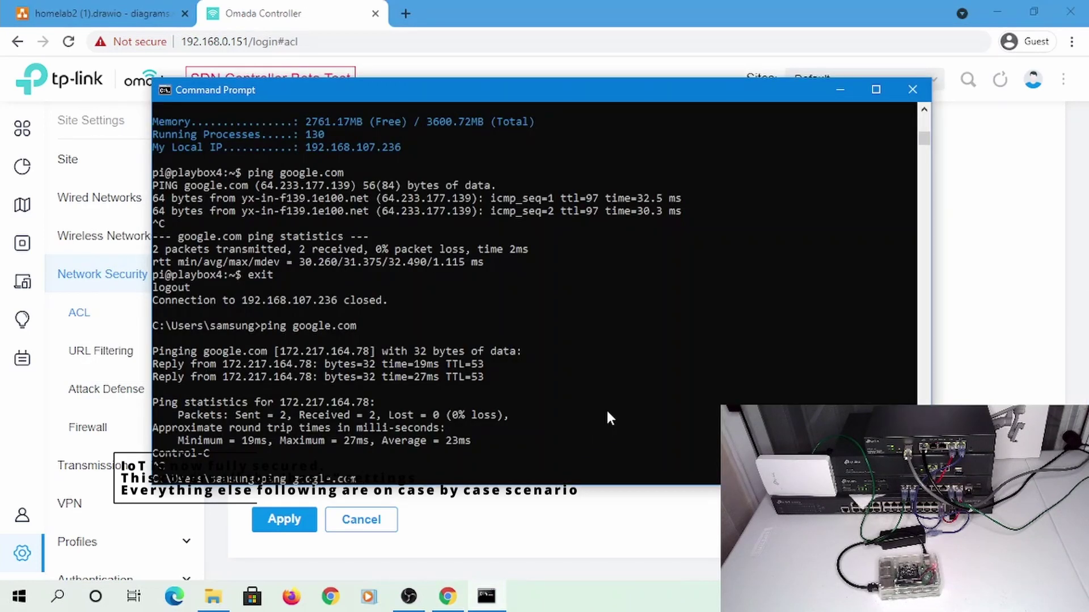
{"action": "key", "text": "Return"}
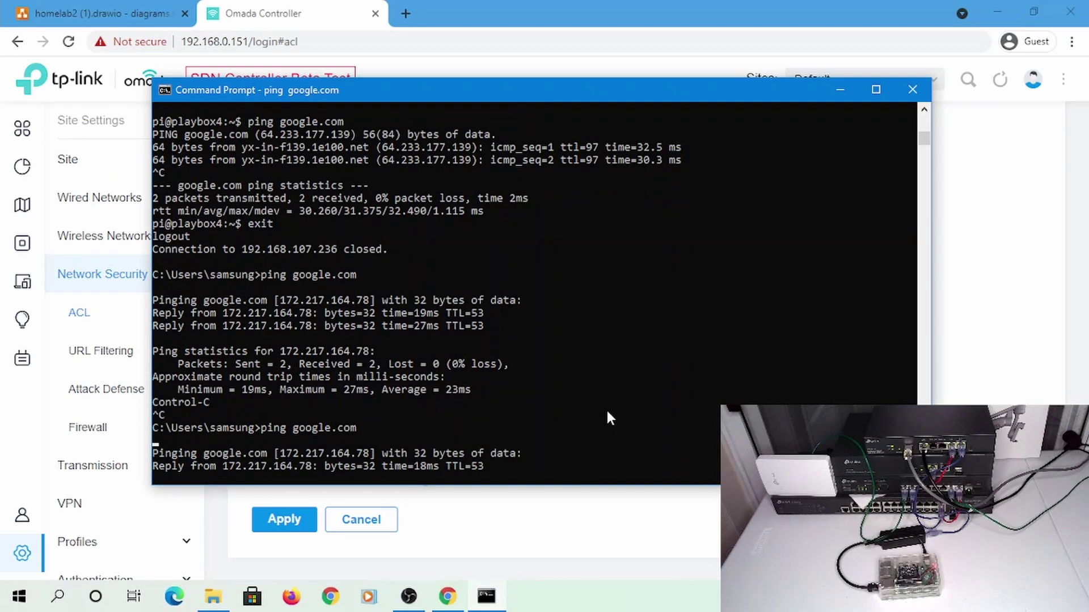
{"action": "key", "text": "ctrl+c"}
{"action": "key", "text": "Up"}
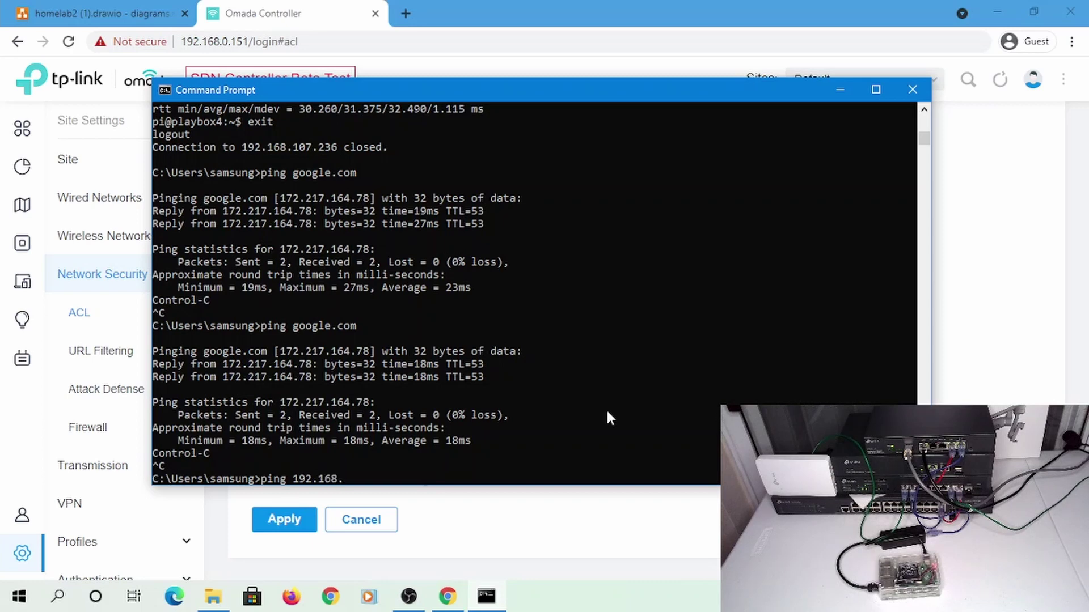
{"action": "type", "text": "6"}
{"action": "key", "text": "Return"}
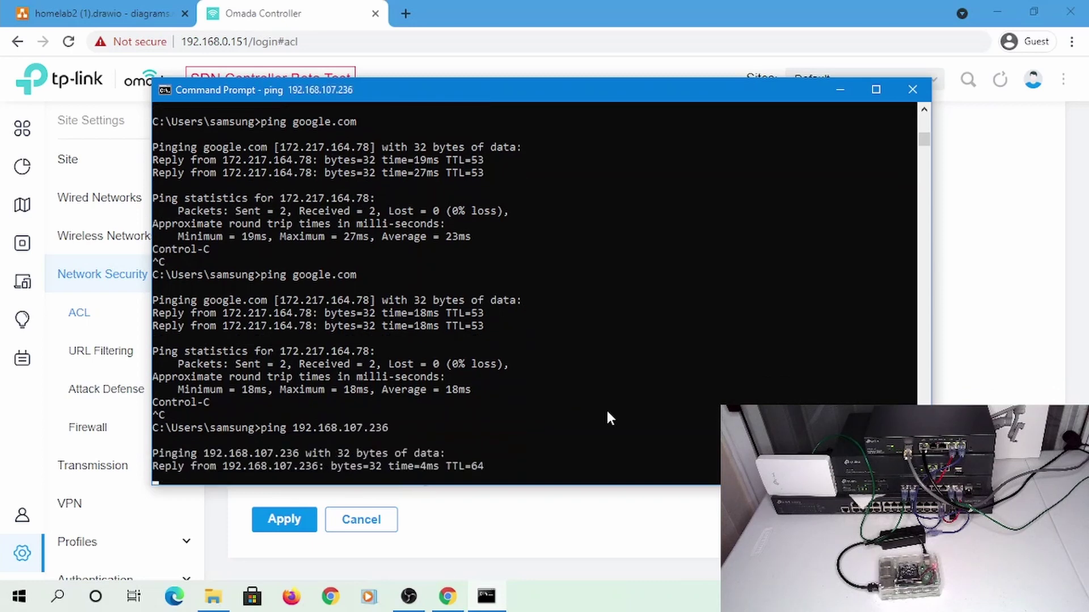
{"action": "key", "text": "ctrl+c"}
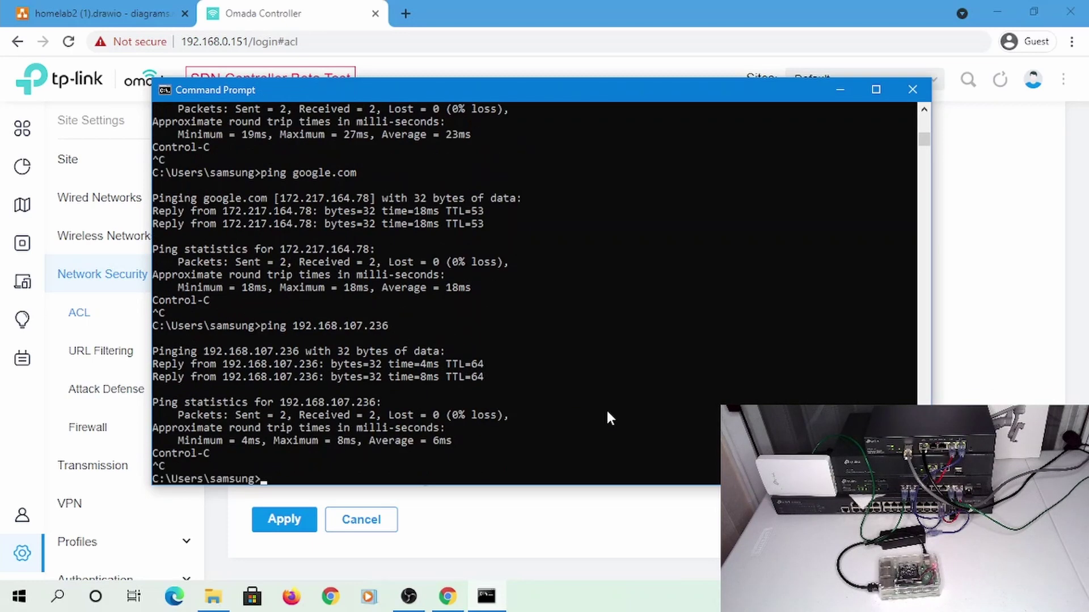
{"action": "scroll", "coordinate": [607, 412], "scroll_direction": "up", "scroll_amount": 4}
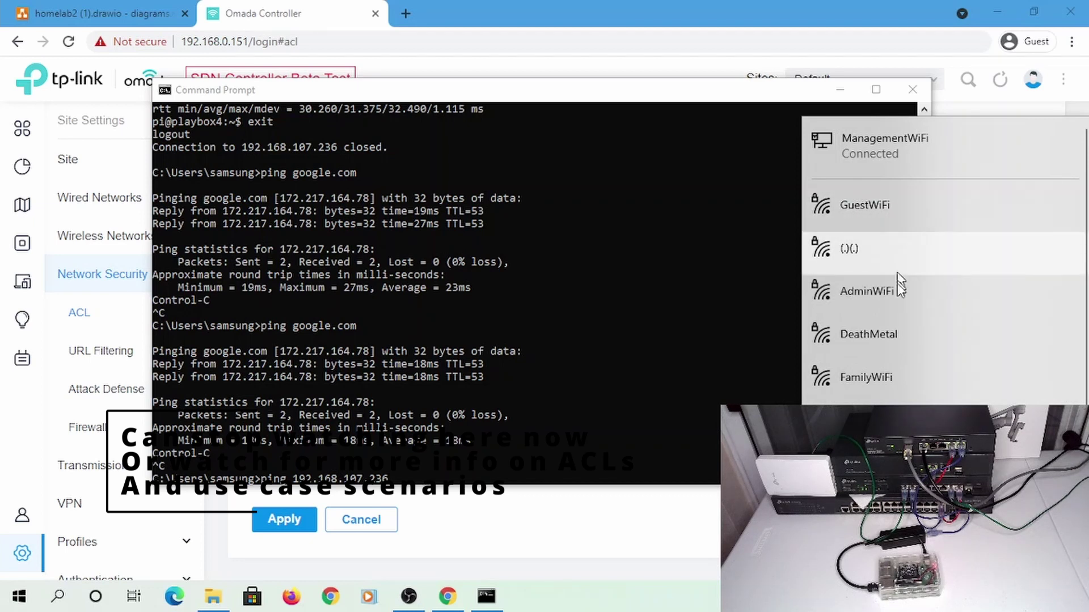
Connect to the AdminWiFi network
{"action": "left_click", "coordinate": [896, 303]}
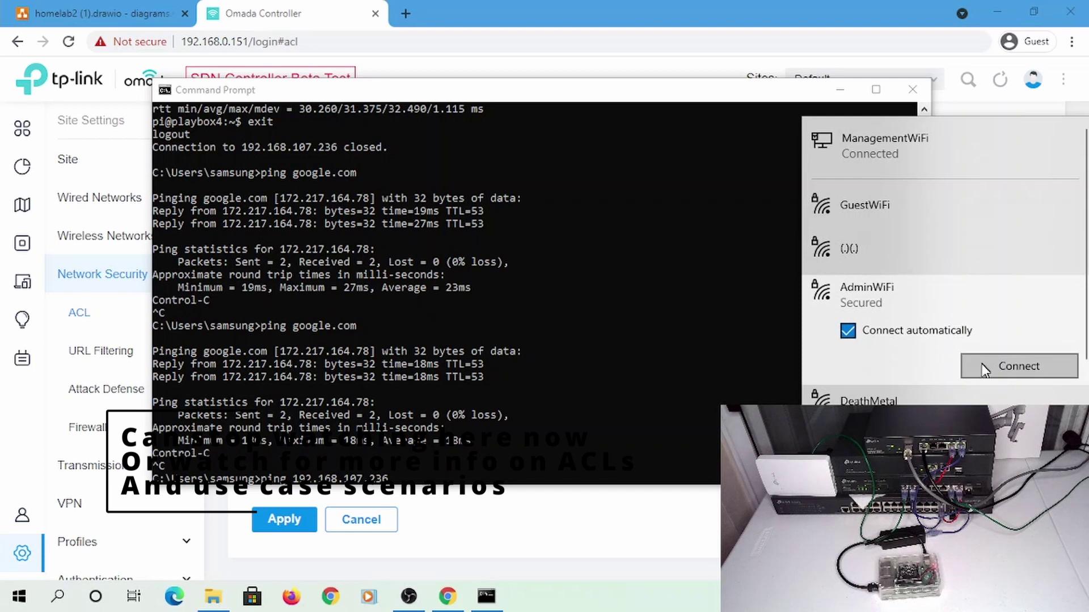
{"action": "left_click", "coordinate": [975, 363]}
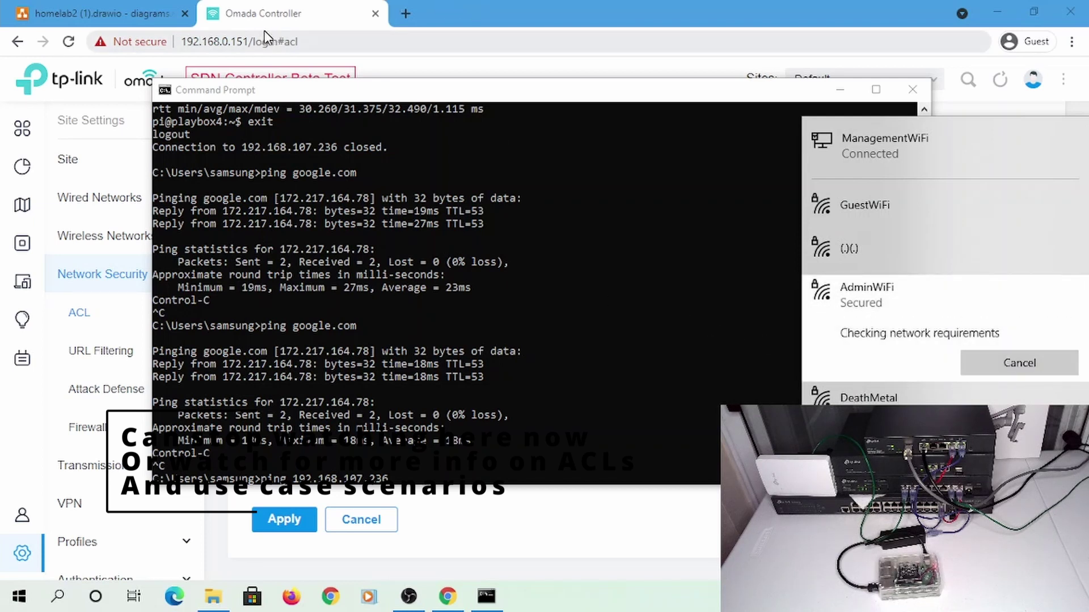
{"action": "left_click", "coordinate": [343, 315]}
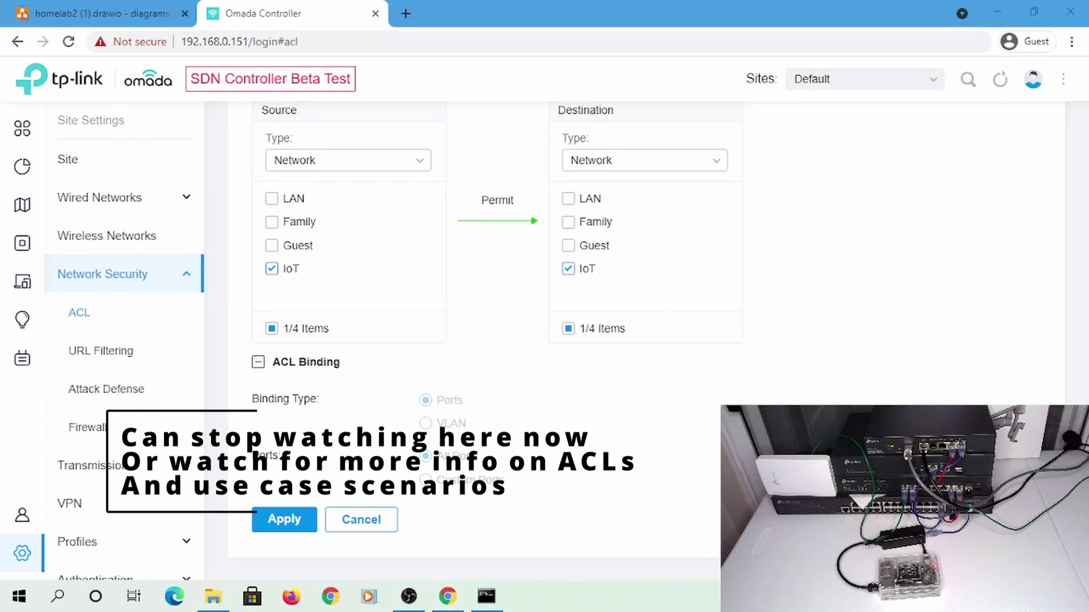
Disconnect from AdminWiFi, close the network list, and return to Command Prompt
{"action": "mouse_move", "coordinate": [907, 596]}
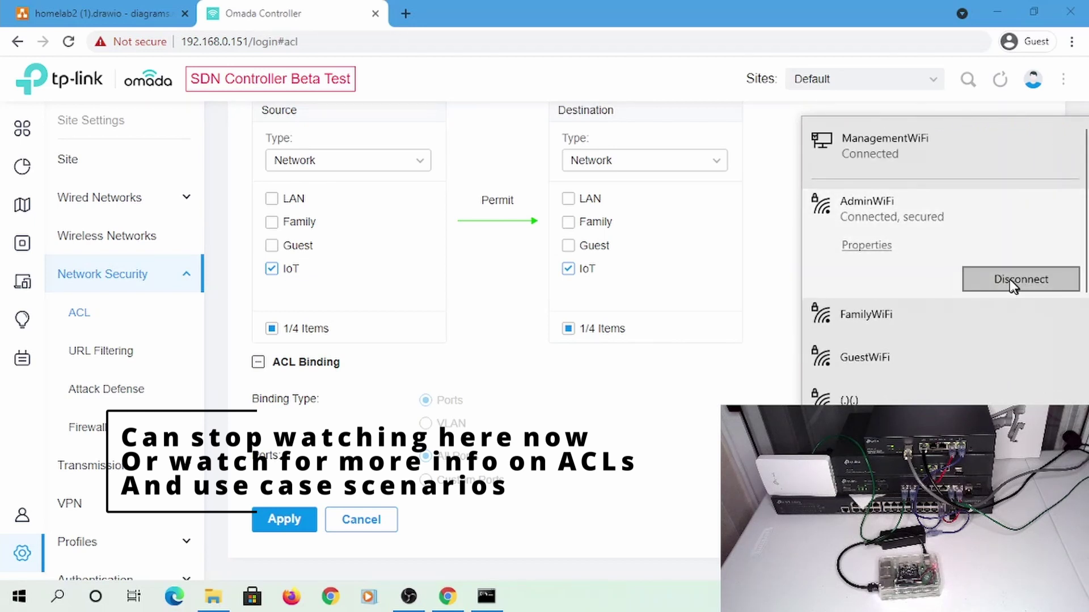
{"action": "left_click", "coordinate": [1009, 279]}
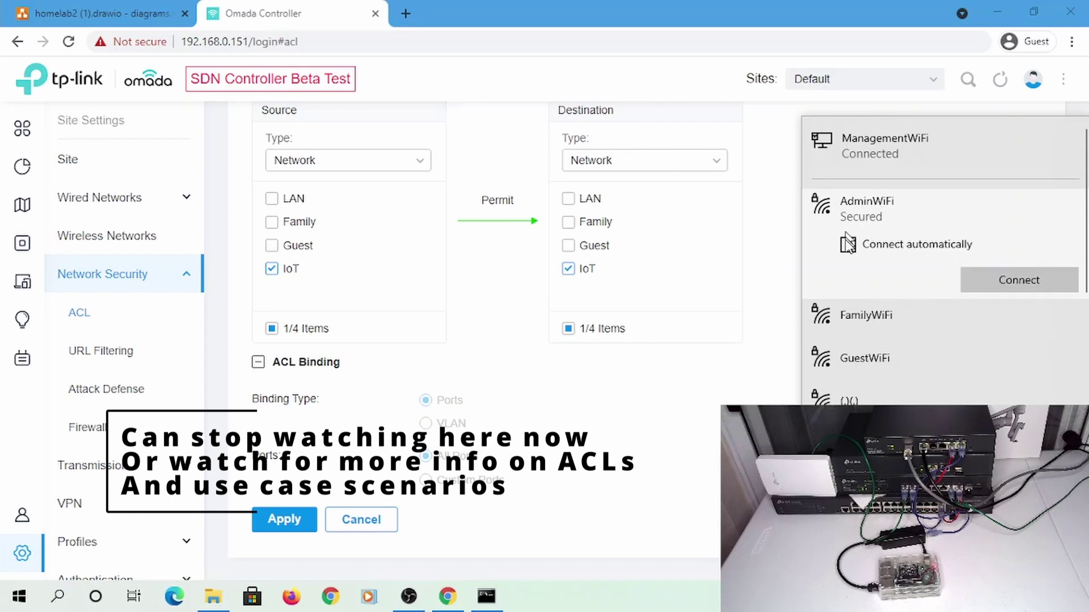
{"action": "left_click", "coordinate": [692, 369]}
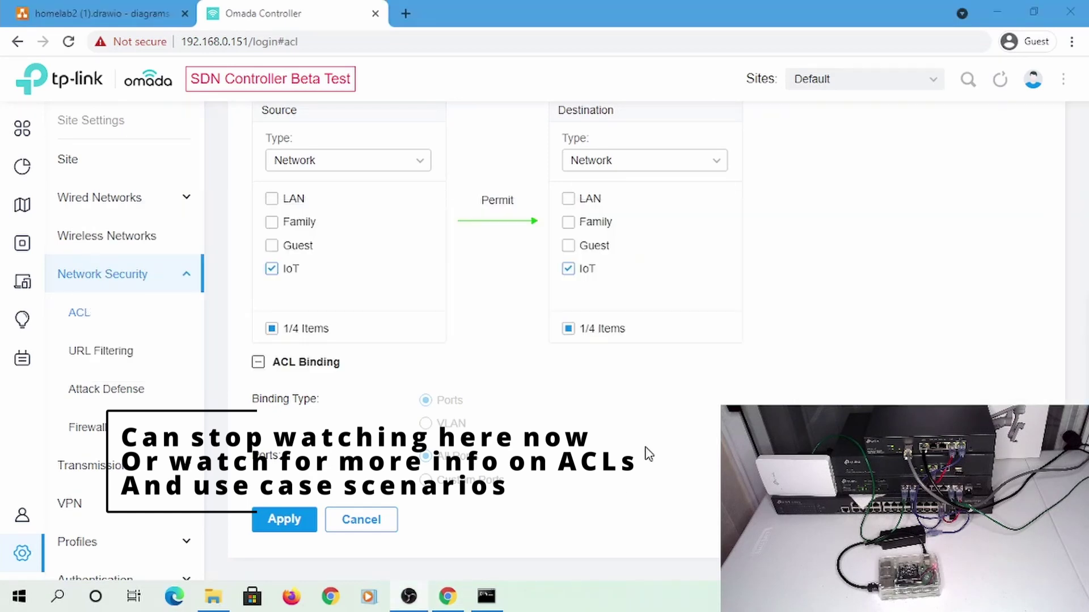
{"action": "key", "text": "alt+Tab"}
{"action": "key", "text": "Tab"}
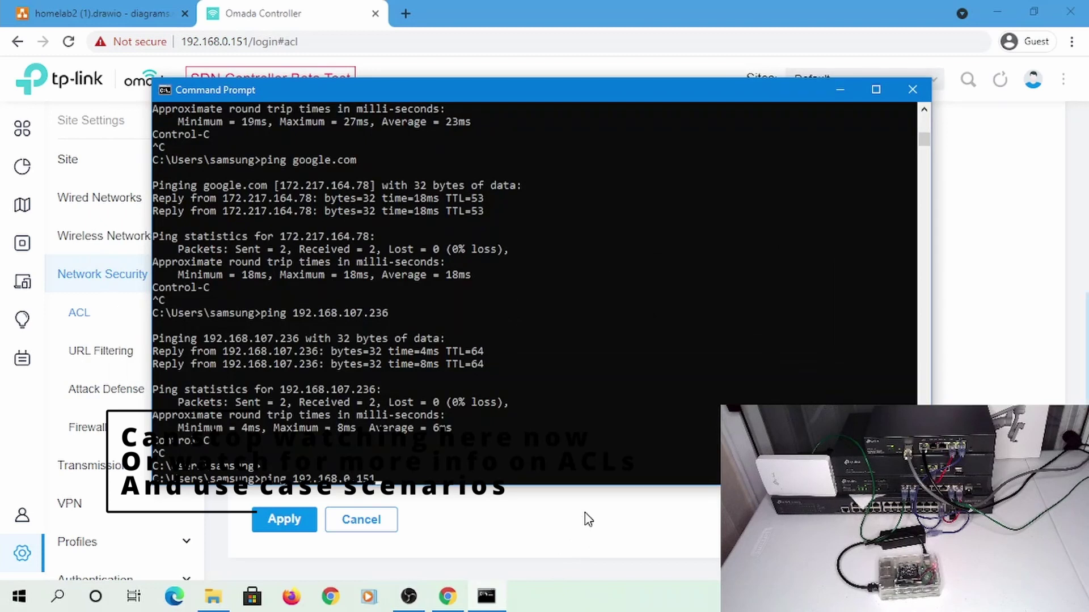
Clear the console and run ipconfig to show the 192.168.107.43 address
{"action": "key", "text": "Escape"}
{"action": "key", "text": "Return"}
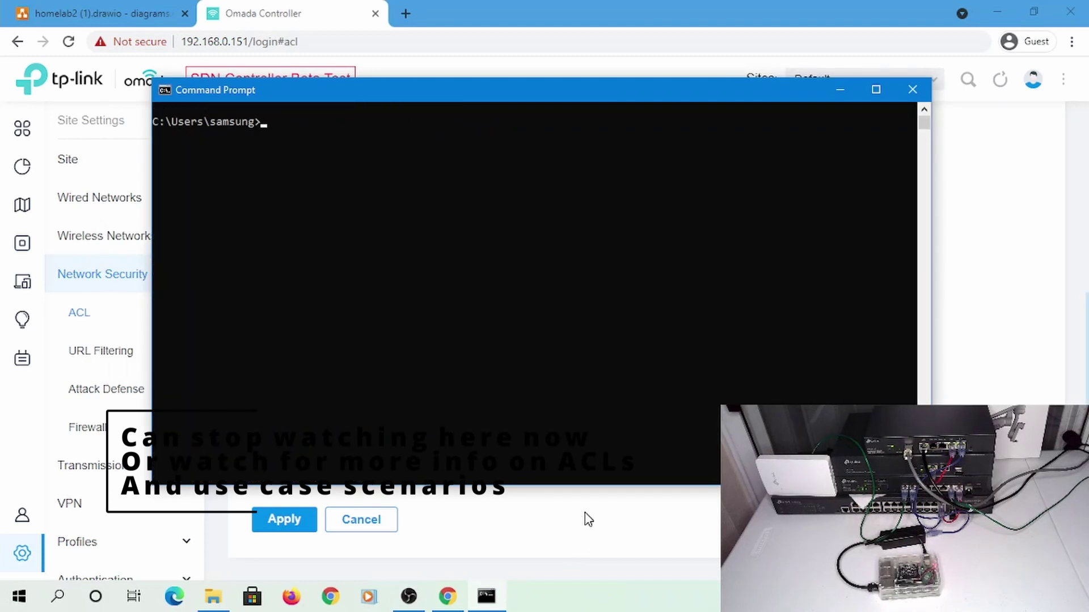
{"action": "type", "text": "ipconfig"}
{"action": "key", "text": "Return"}
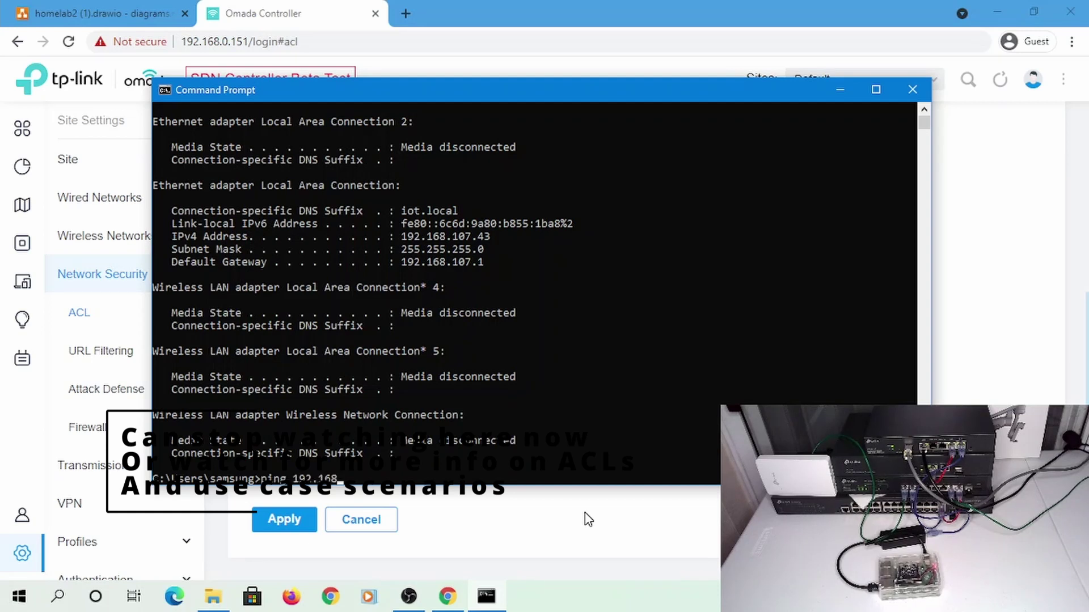
Start a continuous ping -t to the controller at 192.168.0.151
{"action": "type", "text": "ping 192.168.0.151"}
{"action": "key", "text": "Return"}
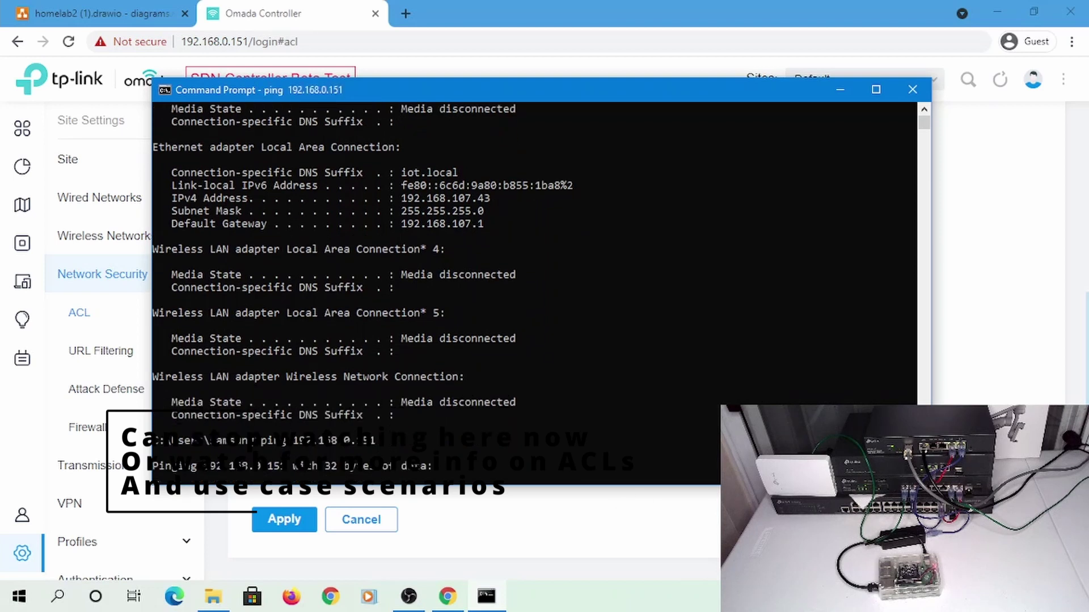
{"action": "key", "text": "ctrl+c"}
{"action": "key", "text": "Up"}
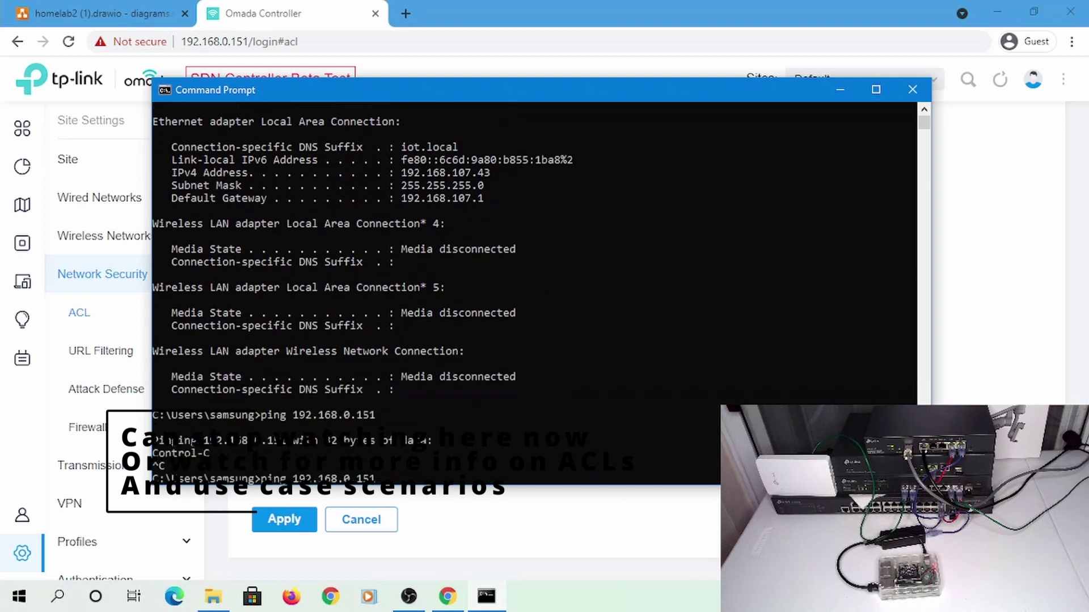
{"action": "type", "text": "-t"}
{"action": "key", "text": "Return"}
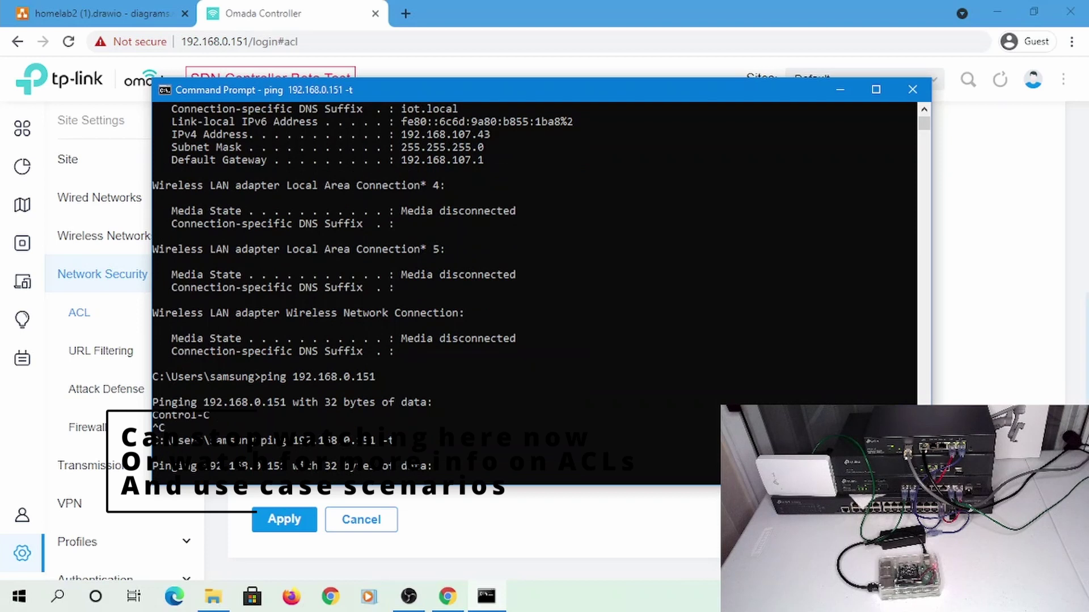
Join the AdminWiFi network from the taskbar Wi-Fi list
{"action": "left_click", "coordinate": [1020, 354]}
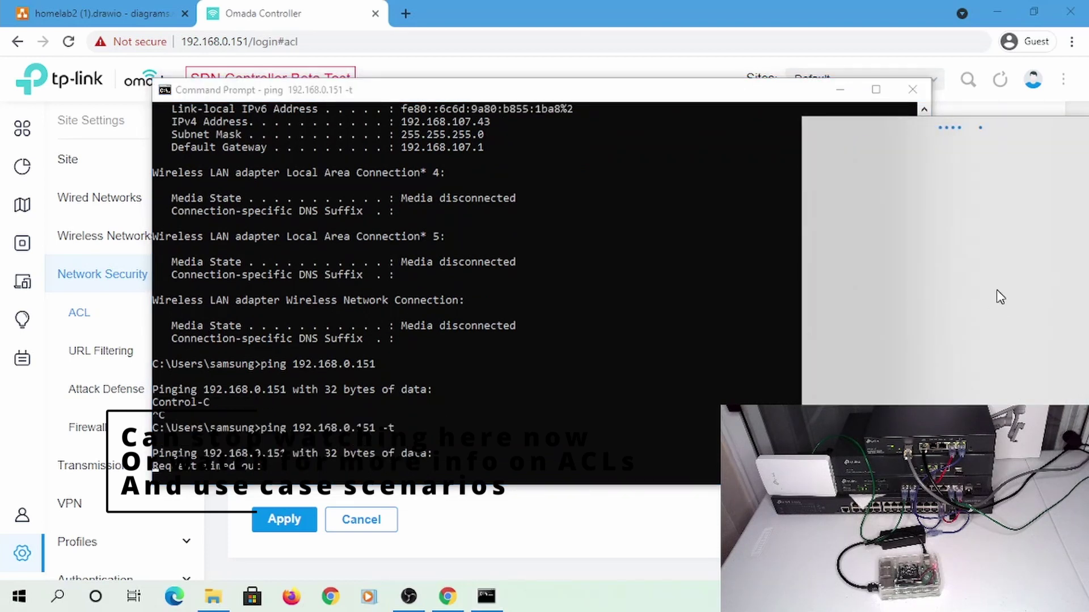
{"action": "left_click", "coordinate": [947, 221]}
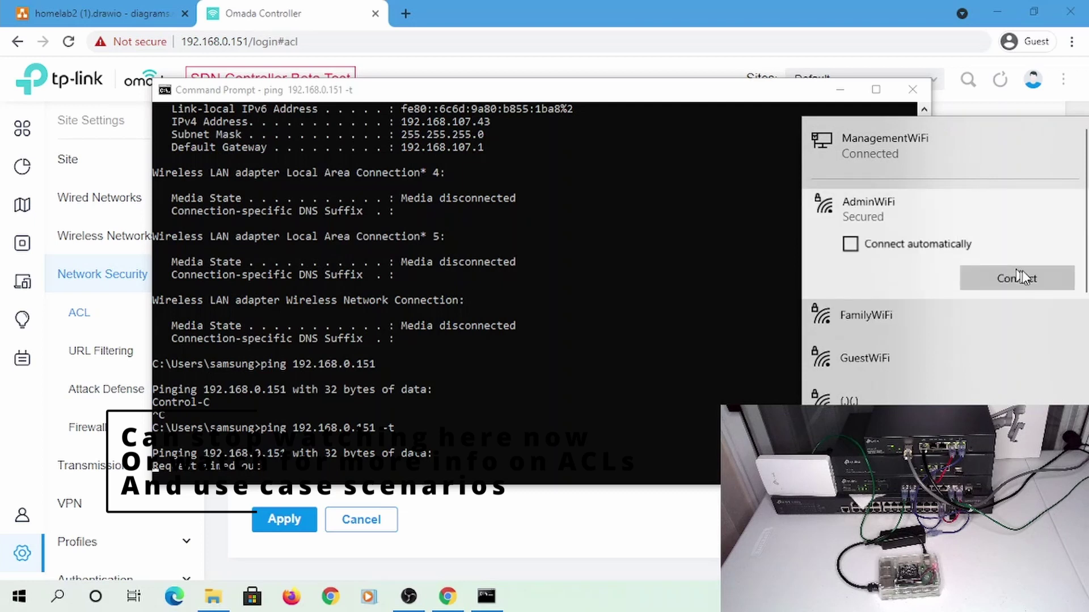
{"action": "left_click", "coordinate": [1031, 278]}
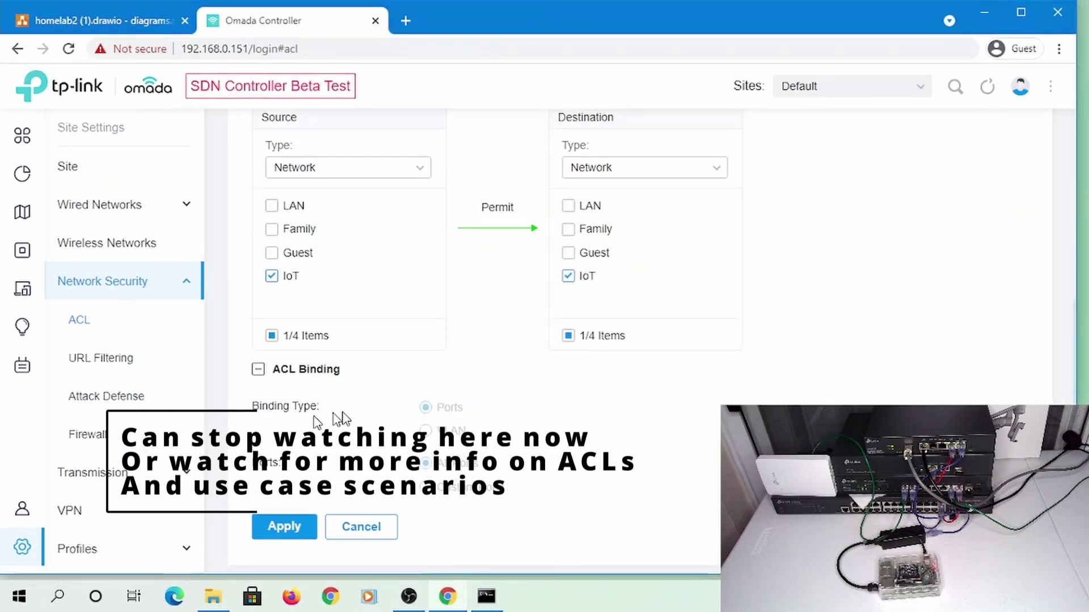
Return to the Switch ACL list, then turn off rule 1, Permit IoT to IoT Traffic, and apply
{"action": "scroll", "coordinate": [340, 420], "scroll_direction": "up", "scroll_amount": 3}
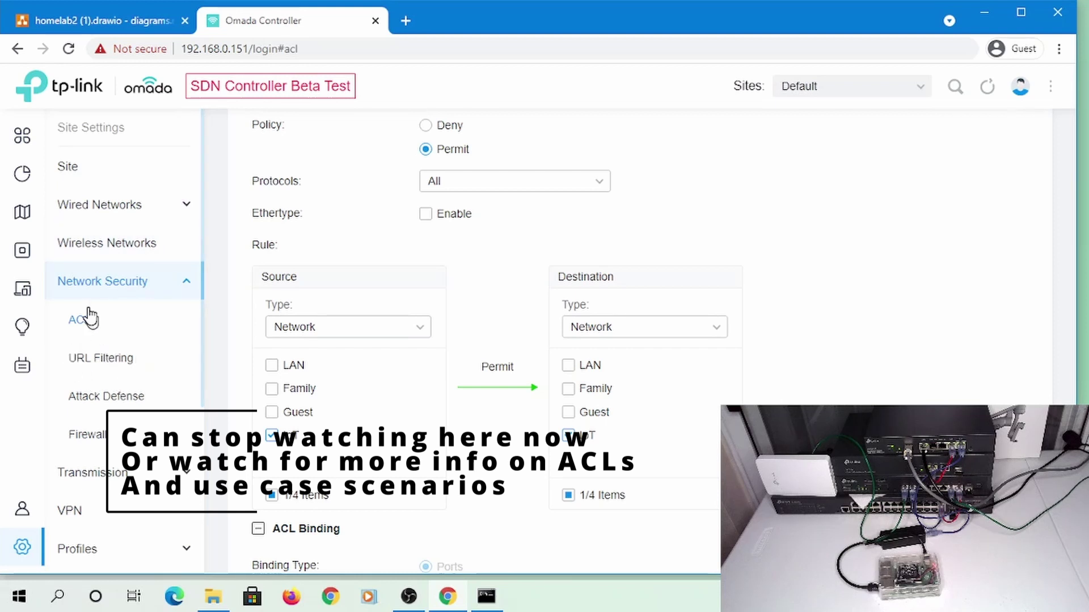
{"action": "left_click", "coordinate": [90, 356]}
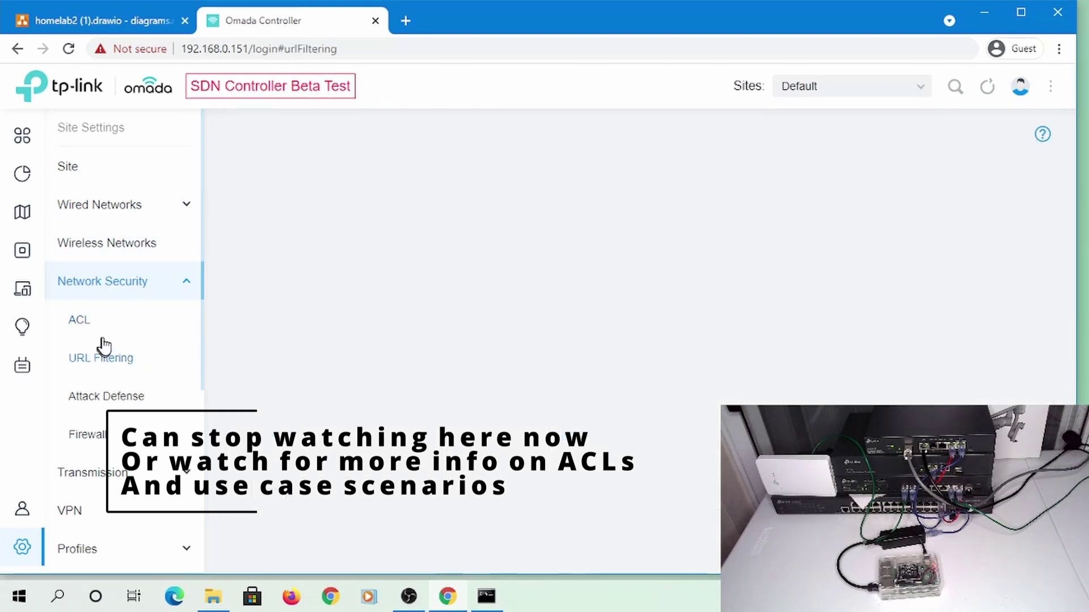
{"action": "left_click", "coordinate": [76, 319]}
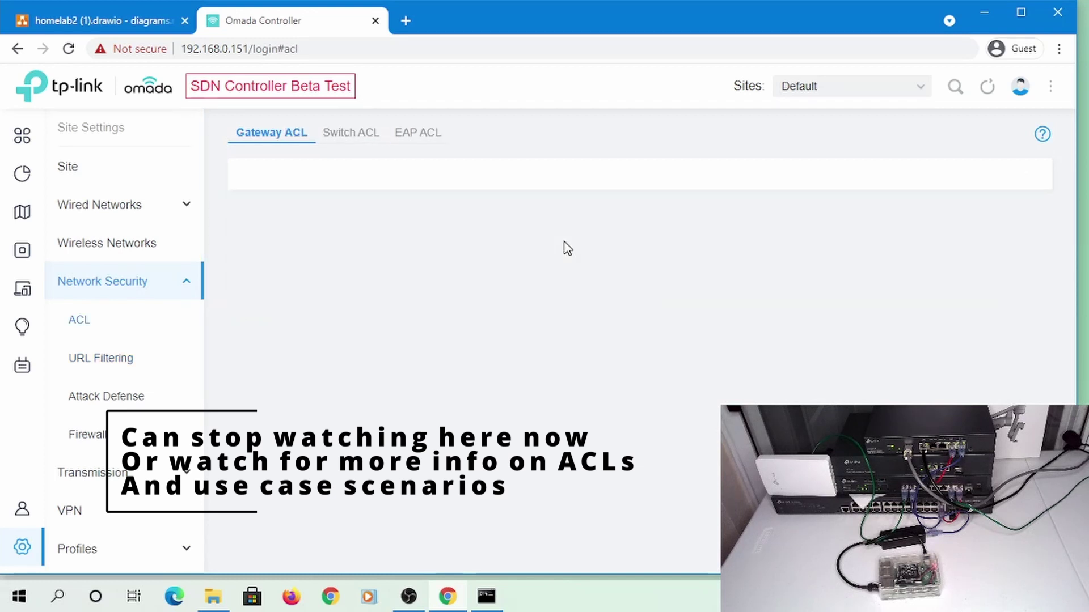
{"action": "left_click", "coordinate": [344, 137]}
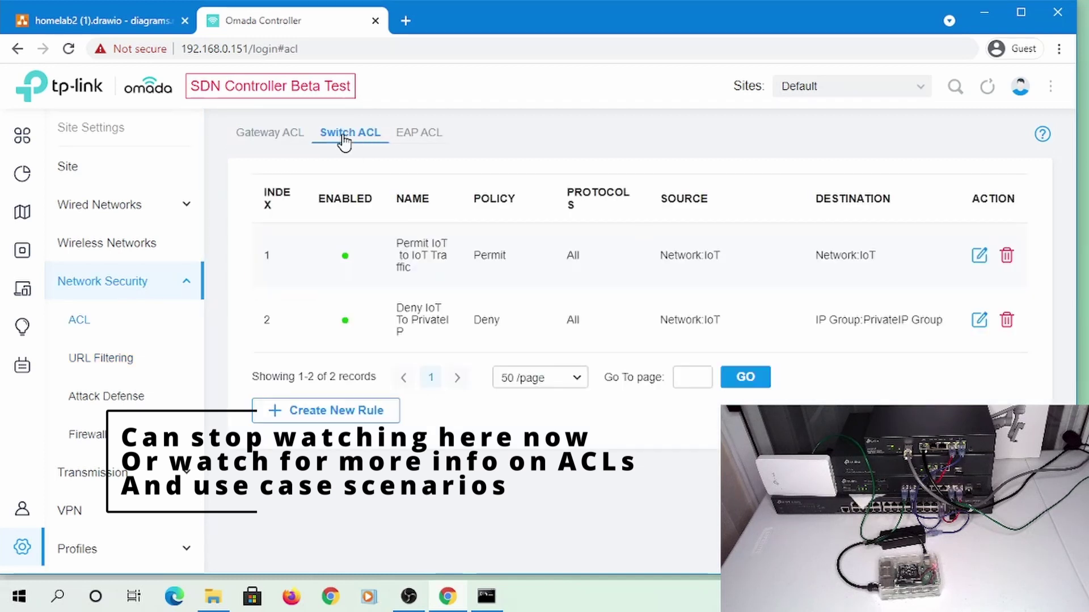
{"action": "left_click", "coordinate": [974, 258]}
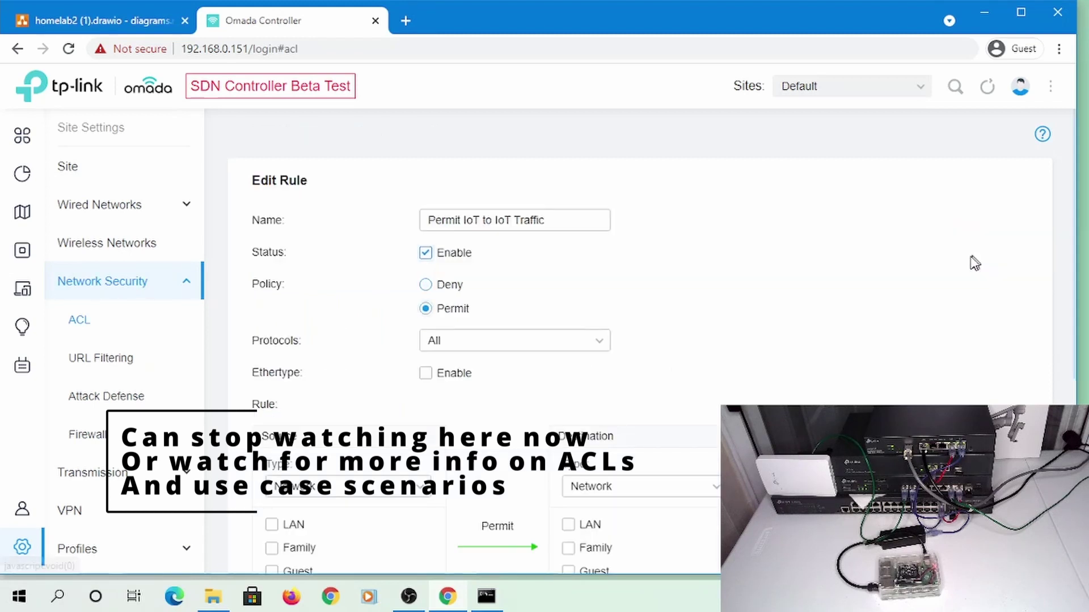
{"action": "left_click", "coordinate": [425, 253]}
{"action": "scroll", "coordinate": [703, 193], "scroll_direction": "down", "scroll_amount": 5}
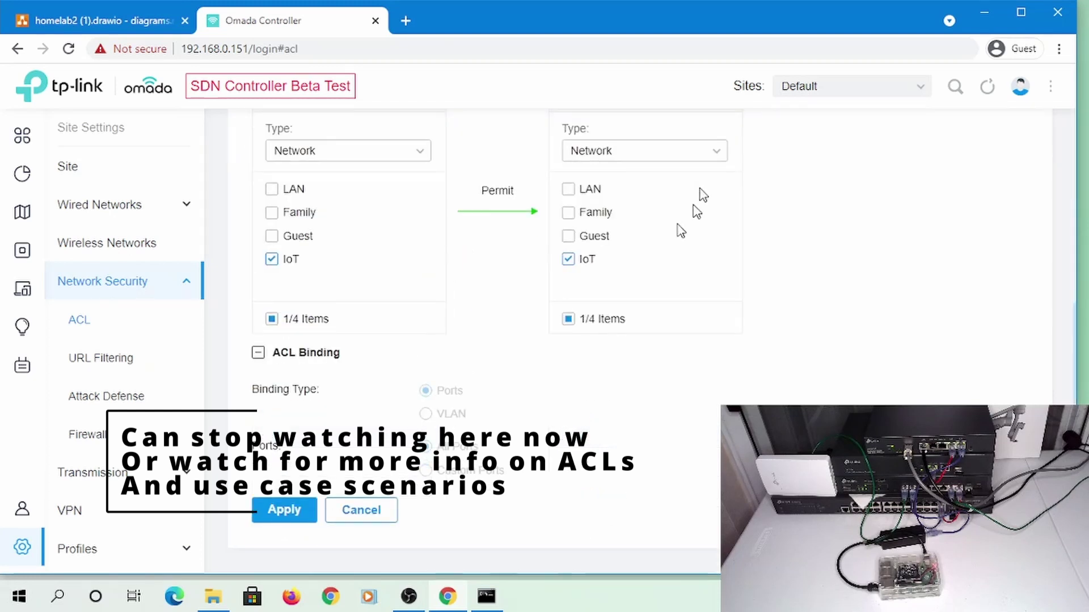
{"action": "left_click", "coordinate": [286, 507]}
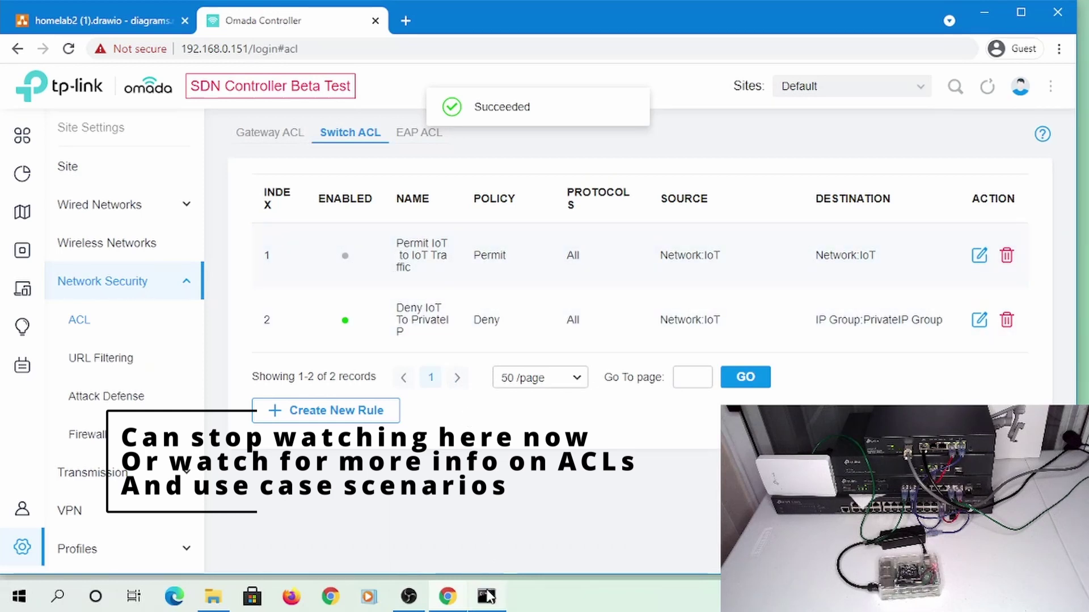
Disconnect from AdminWiFi while the continuous ping to 192.168.0.151 keeps running in Command Prompt
{"action": "left_click", "coordinate": [495, 592]}
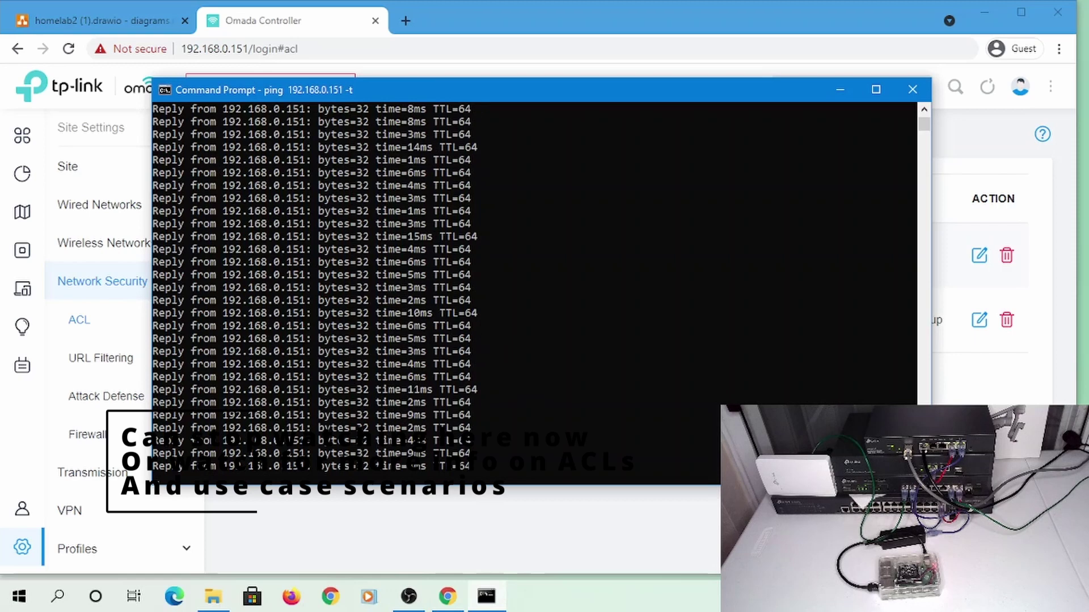
{"action": "left_click", "coordinate": [964, 597]}
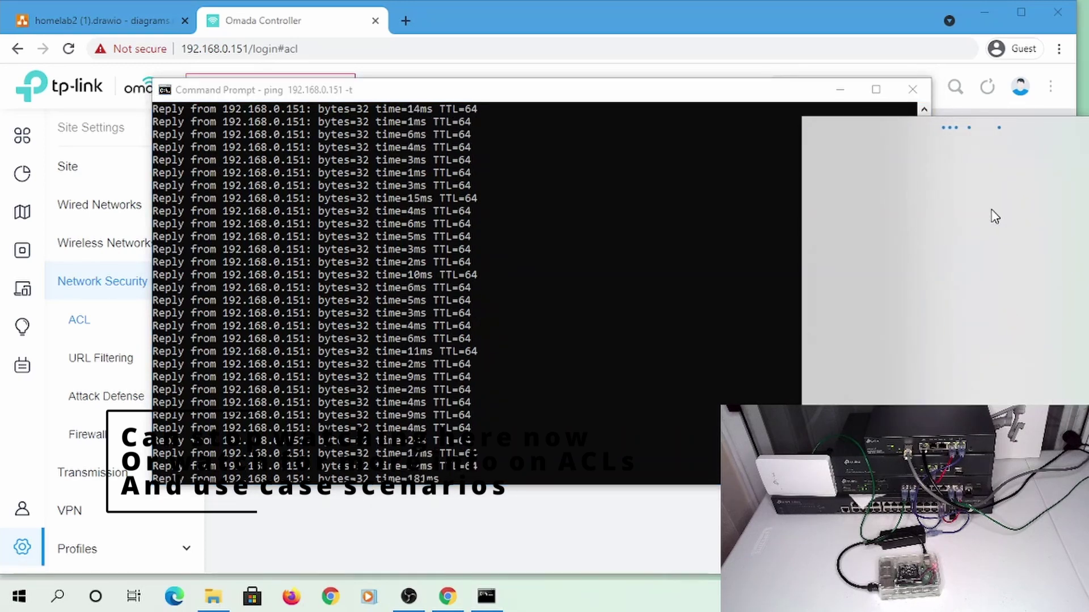
{"action": "left_click", "coordinate": [1010, 287]}
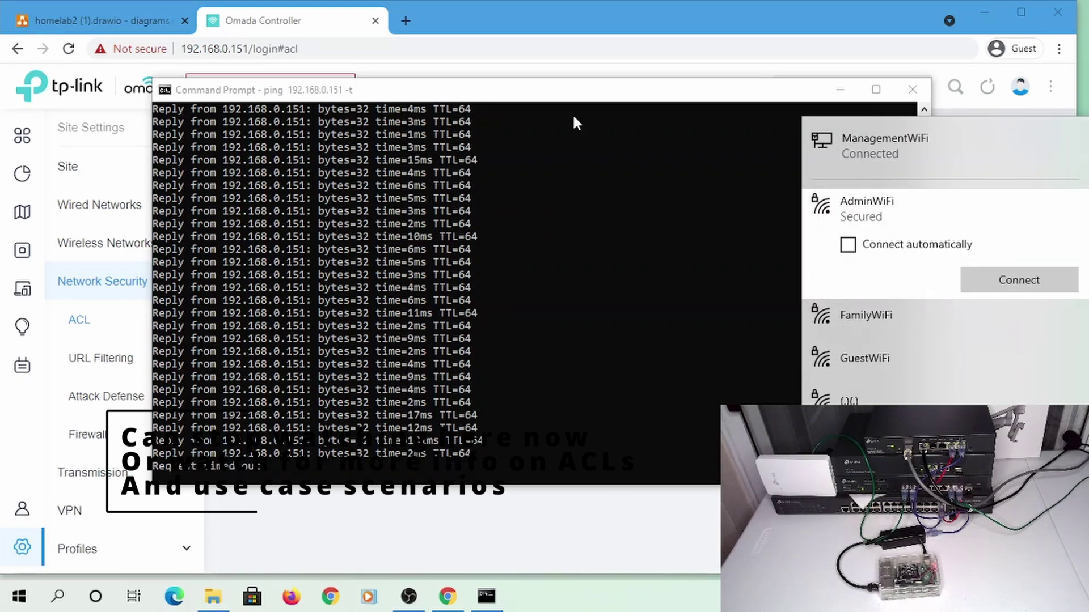
{"action": "left_click", "coordinate": [544, 275]}
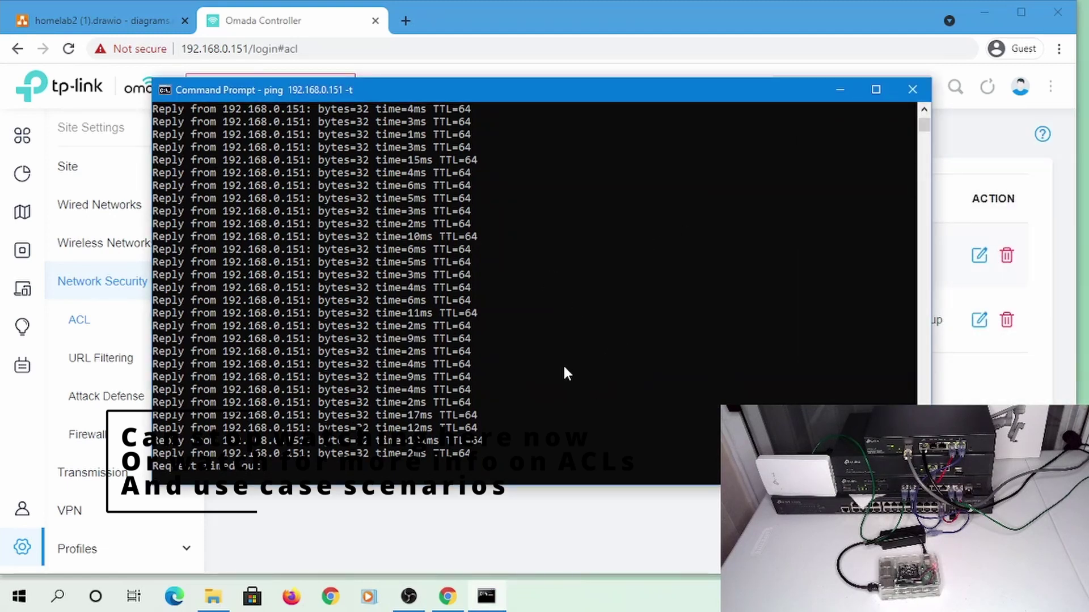
Stop the 192.168.0.151 ping and start pinging 192.168.107.236 on the IoT network
{"action": "mouse_move", "coordinate": [51, 506]}
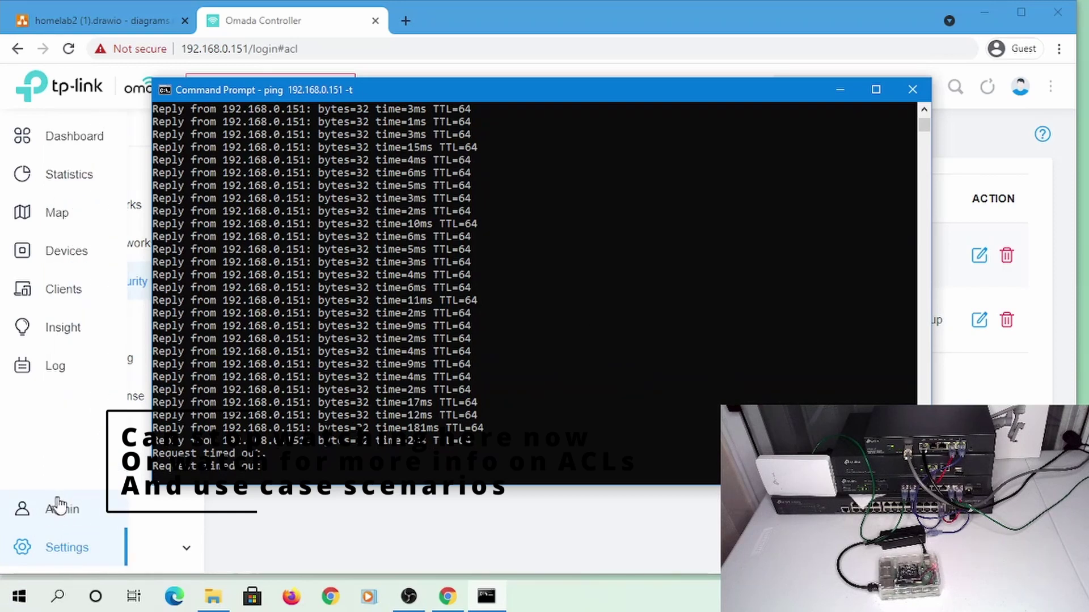
{"action": "key", "text": "ctrl+c"}
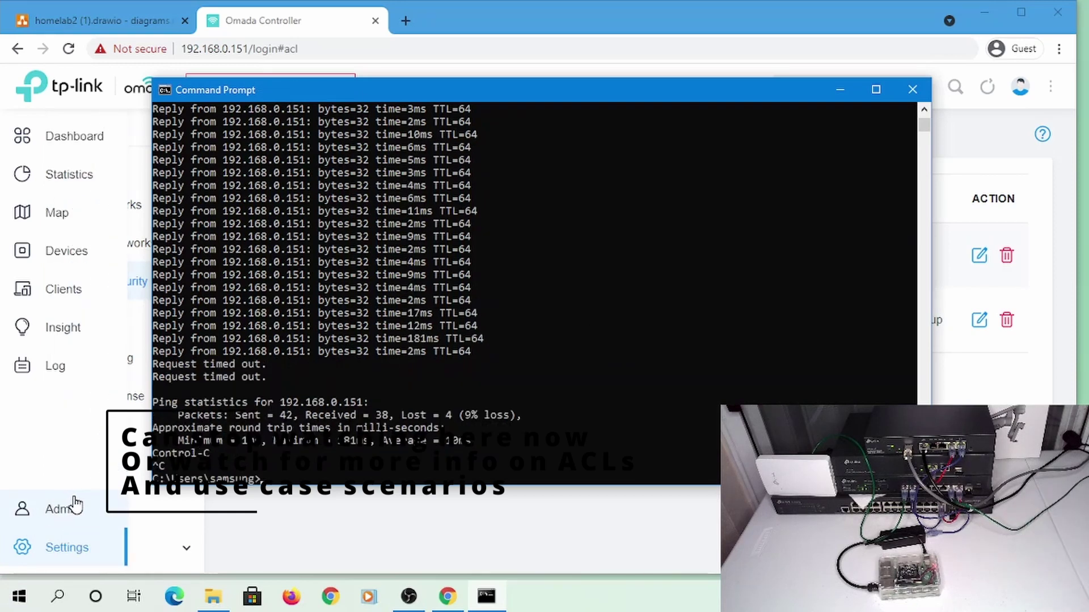
{"action": "key", "text": "Up"}
{"action": "key", "text": "BackSpace"}
{"action": "key", "text": "BackSpace"}
{"action": "key", "text": "BackSpace"}
{"action": "key", "text": "BackSpace"}
{"action": "key", "text": "BackSpace"}
{"action": "key", "text": "BackSpace"}
{"action": "key", "text": "BackSpace"}
{"action": "key", "text": "BackSpace"}
{"action": "key", "text": "BackSpace"}
{"action": "key", "text": "BackSpace"}
{"action": "key", "text": "BackSpace"}
{"action": "key", "text": "BackSpace"}
{"action": "key", "text": "BackSpace"}
{"action": "key", "text": "BackSpace"}
{"action": "key", "text": "BackSpace"}
{"action": "key", "text": "BackSpace"}
{"action": "key", "text": "BackSpace"}
{"action": "key", "text": "BackSpace"}
{"action": "key", "text": "BackSpace"}
{"action": "key", "text": "BackSpace"}
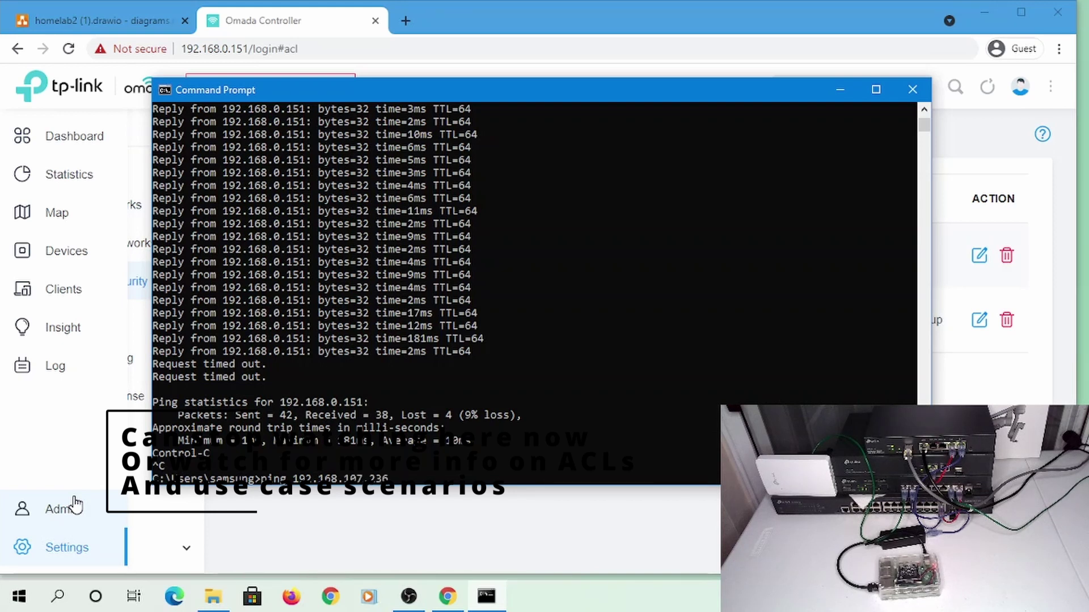
{"action": "key", "text": "Return"}
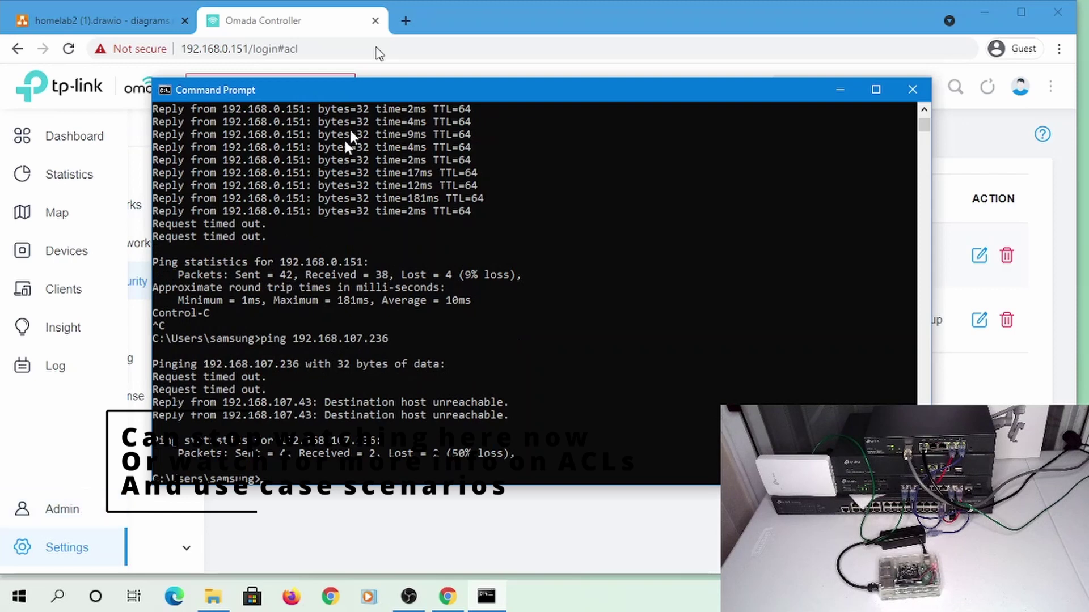
Try loading google.com in a new Chrome tab, then go back to Command Prompt
{"action": "left_click", "coordinate": [406, 20]}
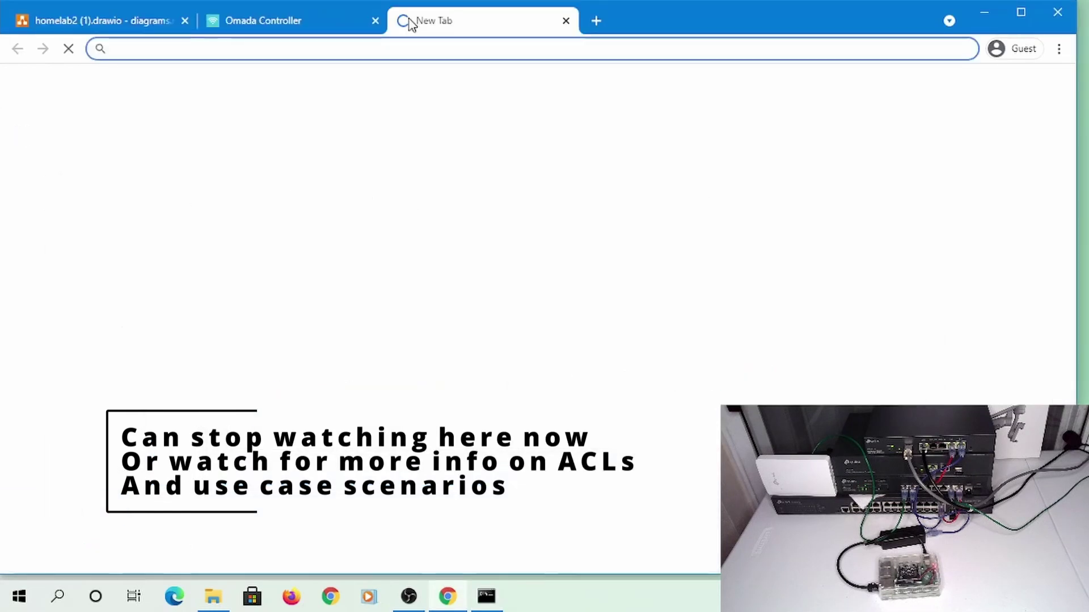
{"action": "type", "text": "c"}
{"action": "type", "text": "google.com"}
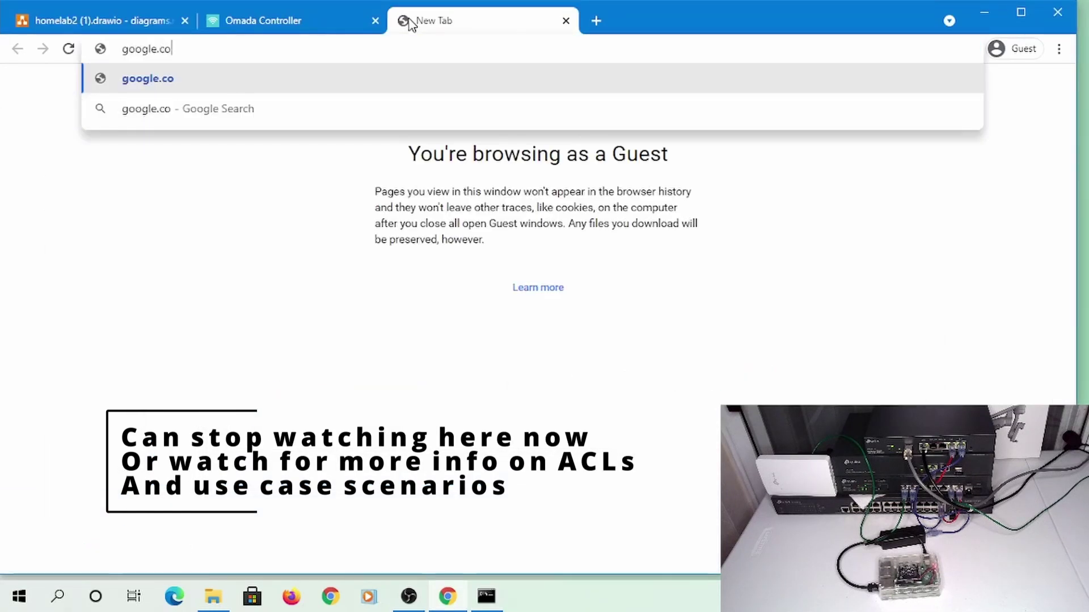
{"action": "key", "text": "Return"}
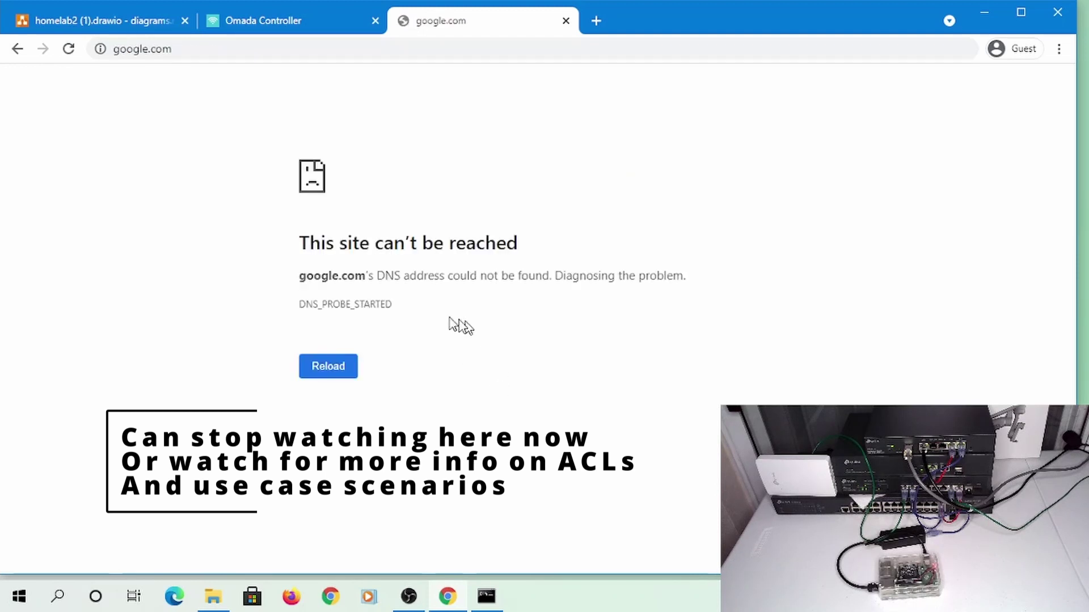
{"action": "key", "text": "alt+Tab"}
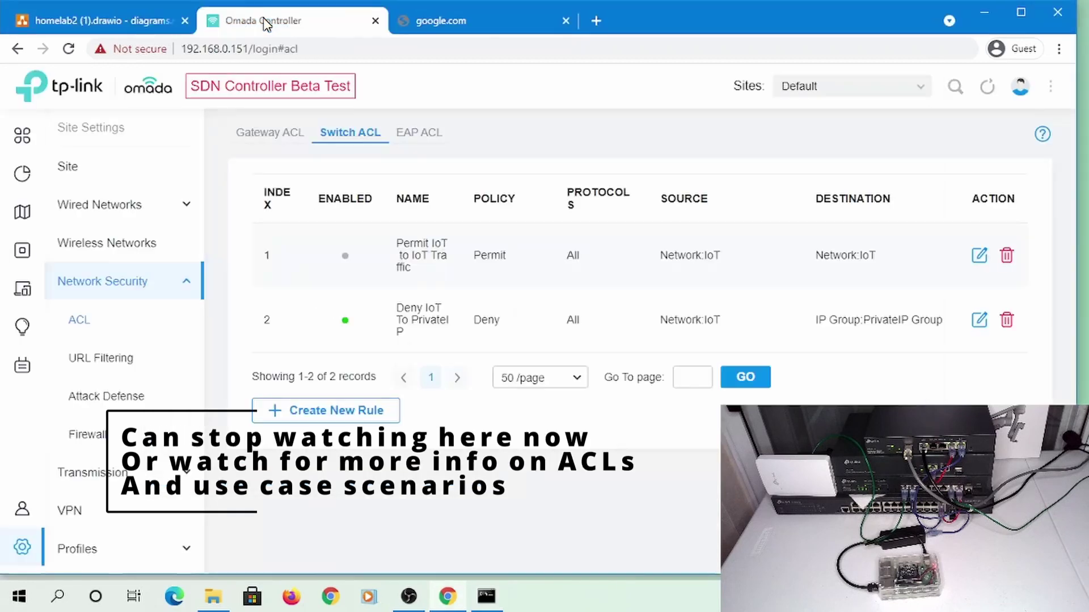
Reconnect the laptop to AdminWiFi from the Wi-Fi list and return to the Omada Controller
{"action": "left_click", "coordinate": [227, 21]}
{"action": "left_click", "coordinate": [964, 596]}
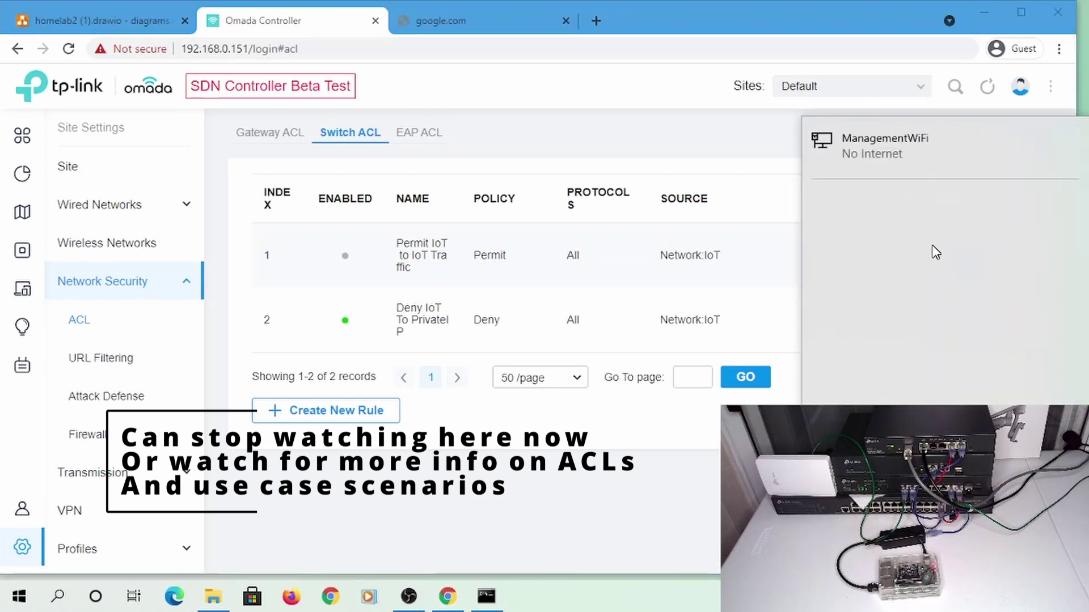
{"action": "left_click", "coordinate": [878, 209]}
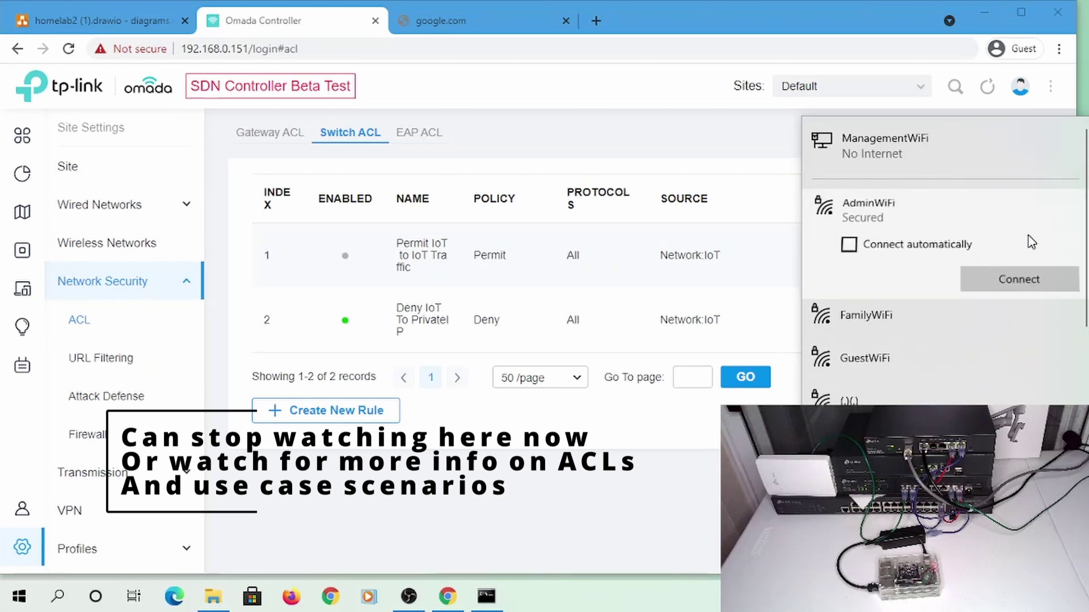
{"action": "left_click", "coordinate": [1011, 286]}
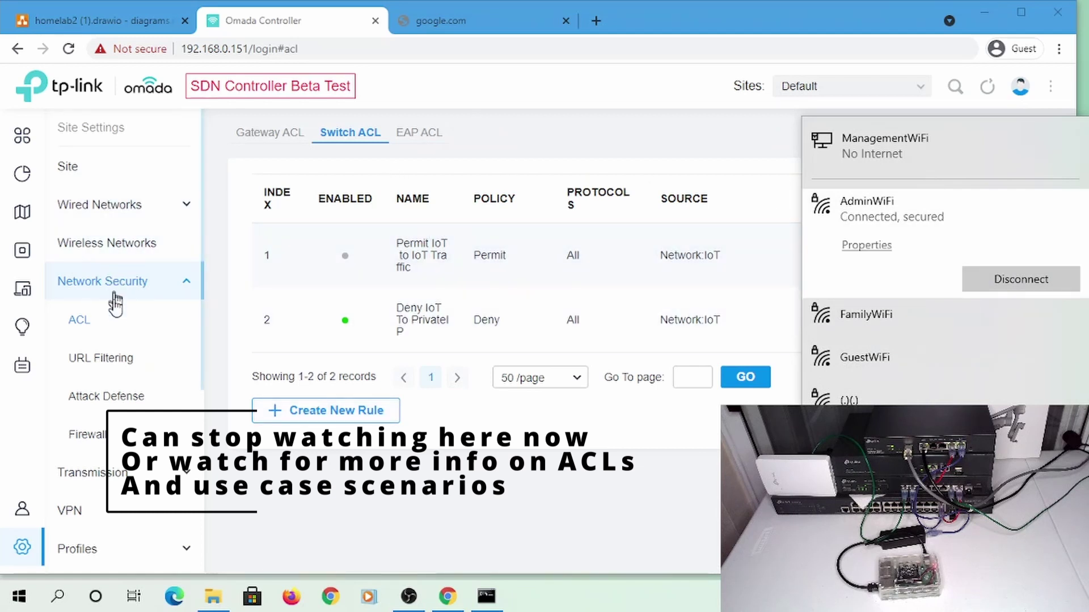
{"action": "left_click", "coordinate": [113, 356]}
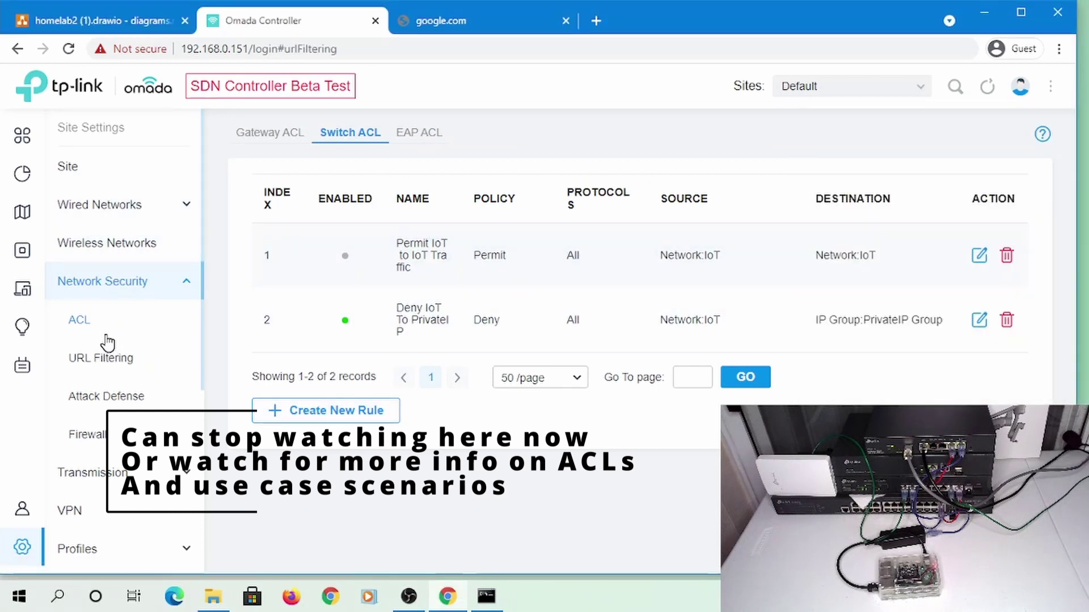
Start a new ACL rule named 'Permit IoT To Internet', set to Permit with IoT as source
{"action": "left_click", "coordinate": [78, 321]}
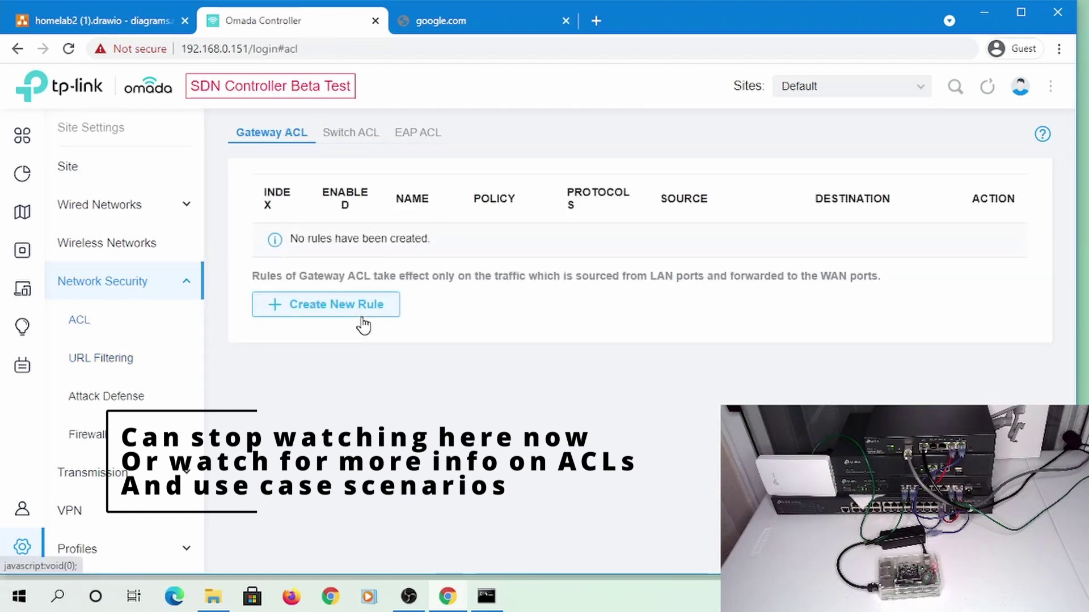
{"action": "left_click", "coordinate": [356, 310]}
{"action": "left_click", "coordinate": [479, 222]}
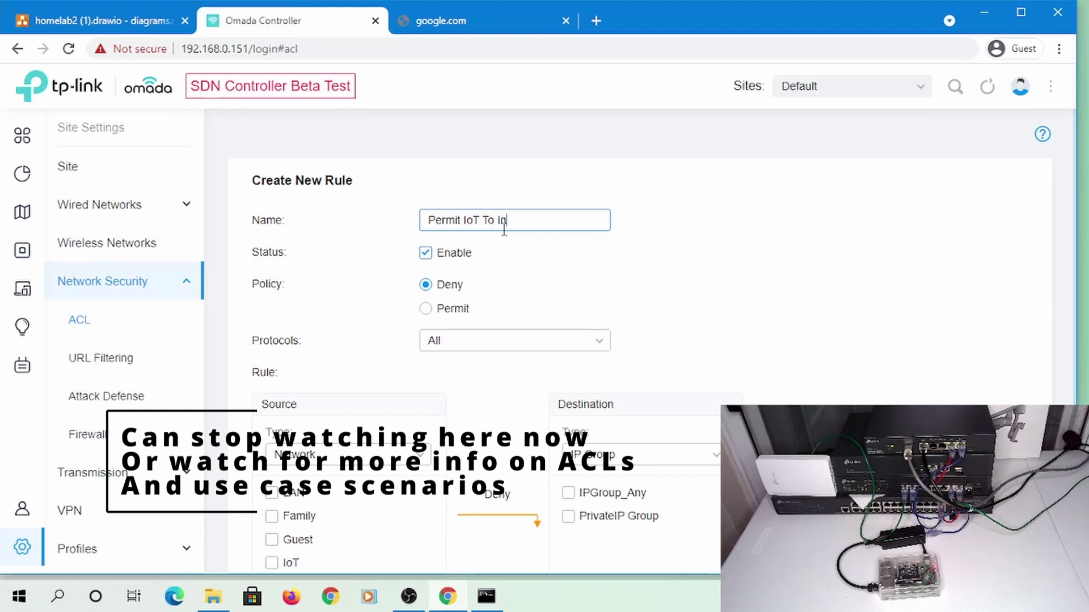
{"action": "type", "text": "Permit IoT To Internet"}
{"action": "left_click", "coordinate": [448, 308]}
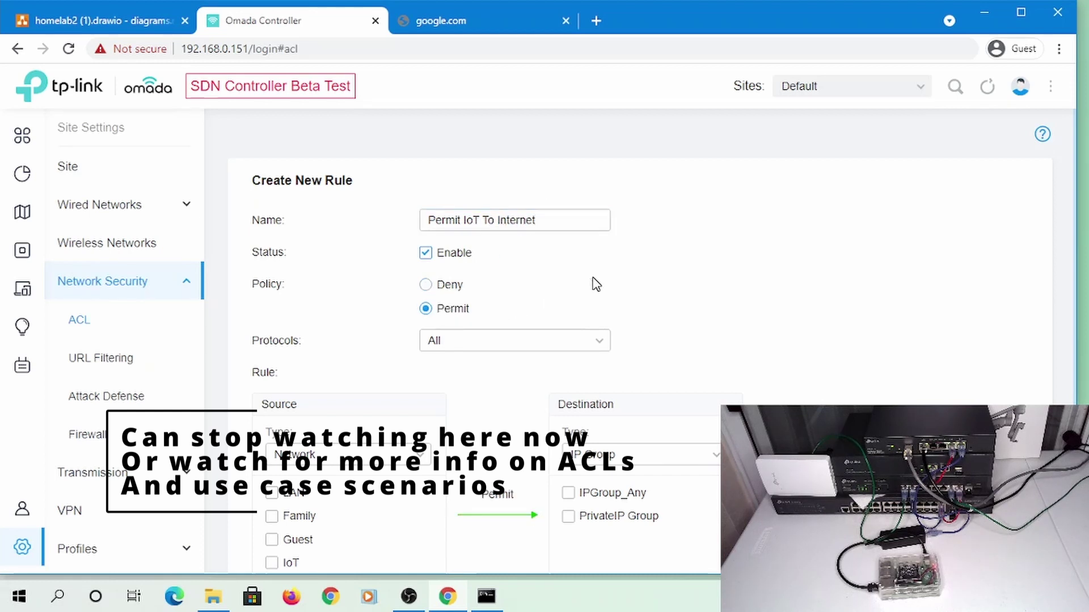
{"action": "scroll", "coordinate": [335, 470], "scroll_direction": "down", "scroll_amount": 3}
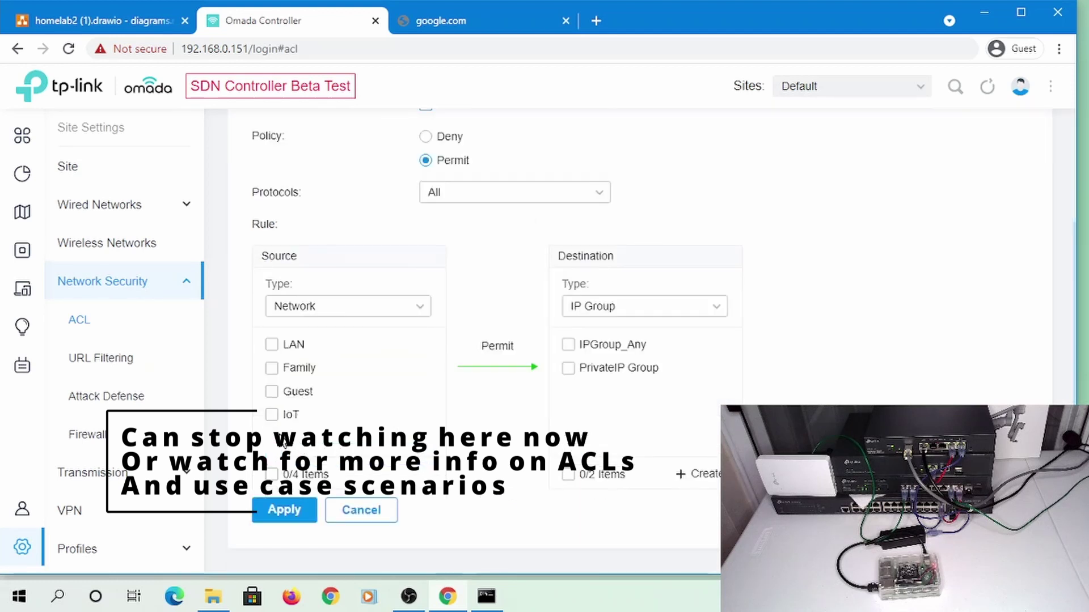
{"action": "left_click", "coordinate": [271, 415]}
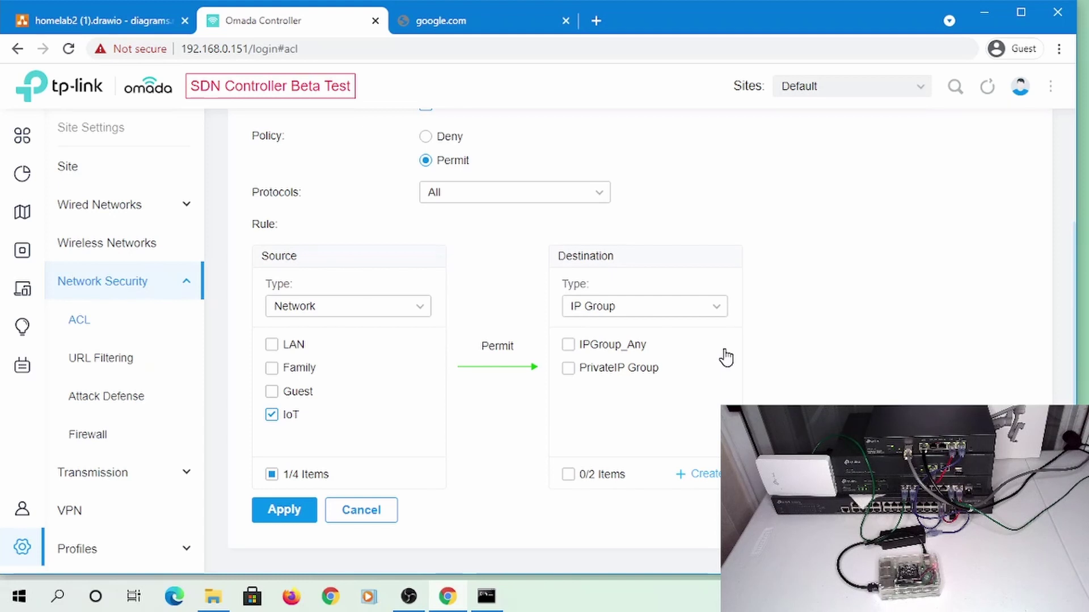
{"action": "left_click", "coordinate": [688, 472]}
Create the IoTGW IP group with subnet 192.168.107.1/32
{"action": "left_click", "coordinate": [472, 229]}
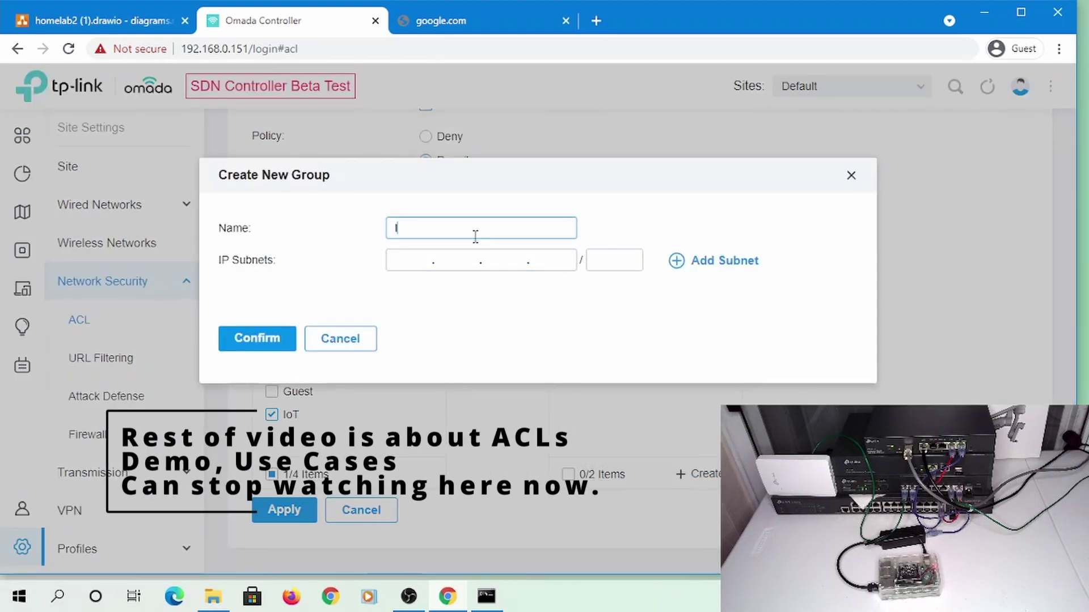
{"action": "key", "text": "Tab"}
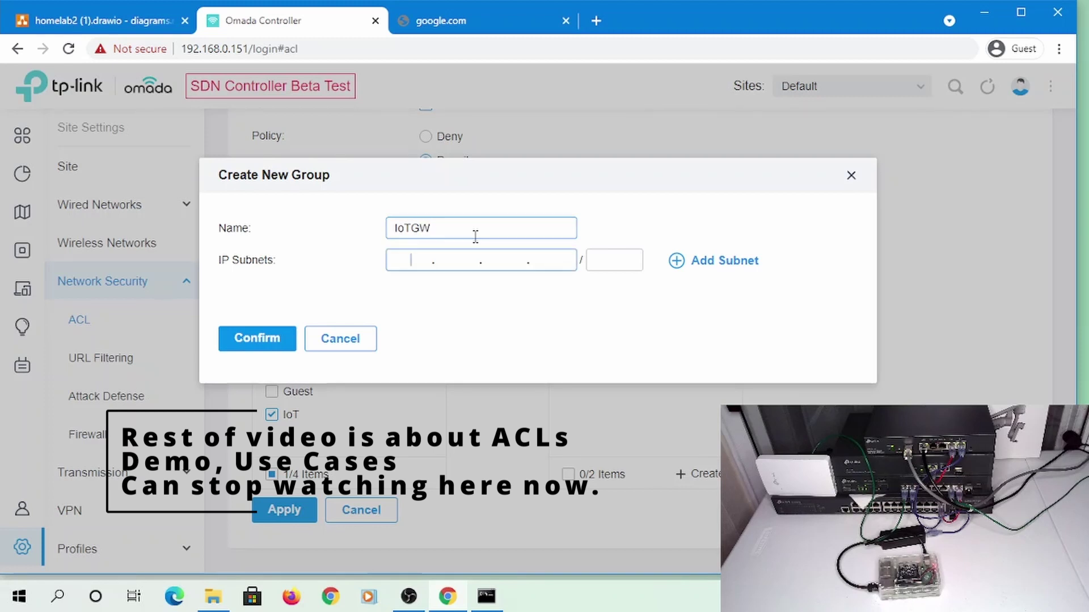
{"action": "type", "text": "192.168.107.1"}
{"action": "key", "text": "Tab"}
{"action": "type", "text": "32"}
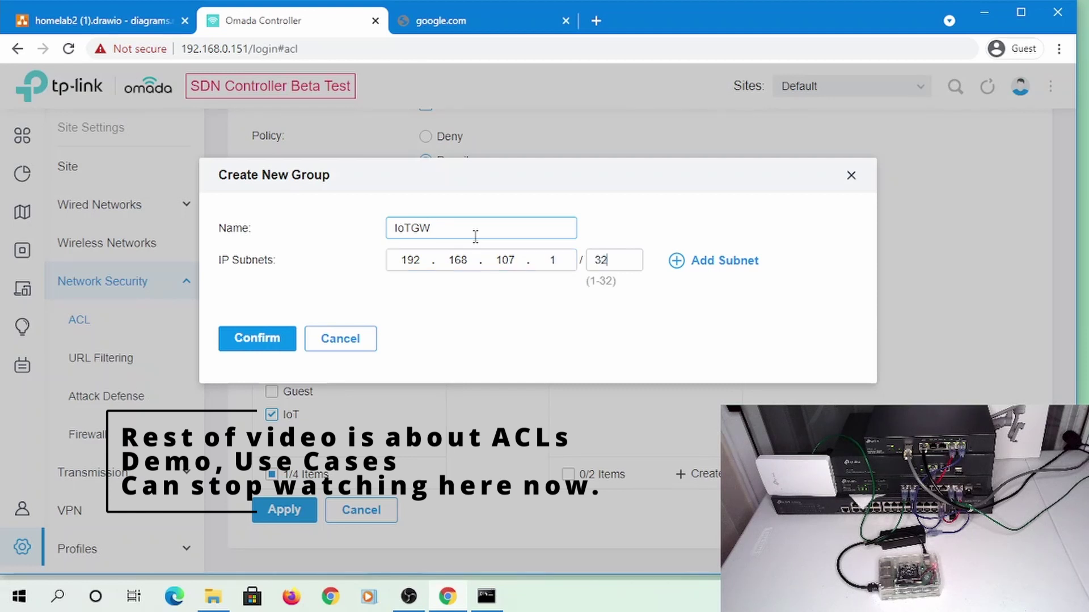
{"action": "left_click", "coordinate": [270, 336]}
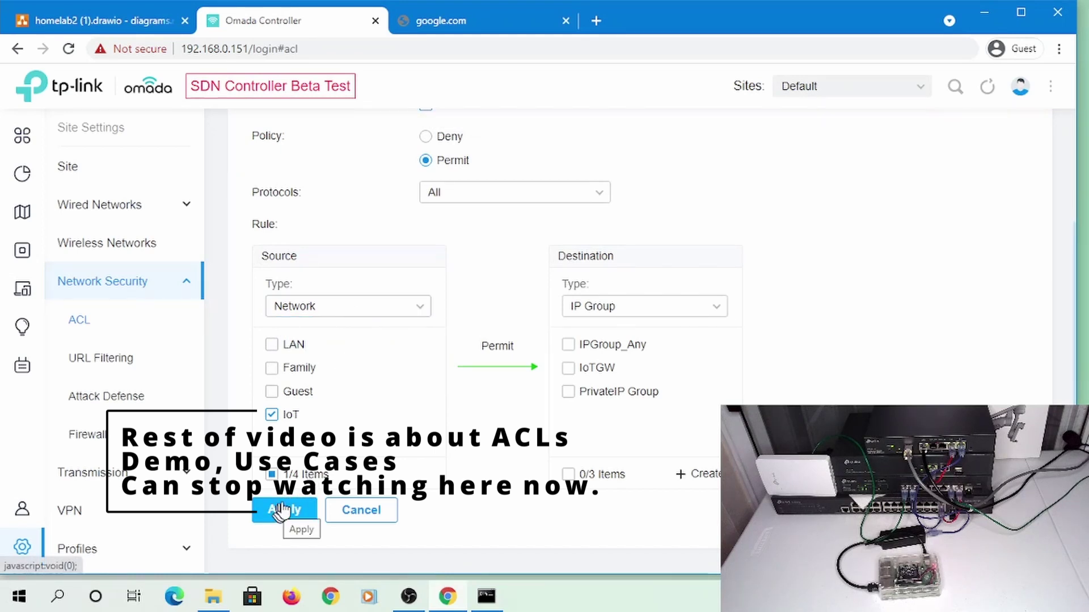
Select IoTGW as the destination, review the form, and apply the Permit IoT To Internet gateway rule
{"action": "left_click", "coordinate": [568, 367]}
{"action": "scroll", "coordinate": [448, 292], "scroll_direction": "up", "scroll_amount": 3}
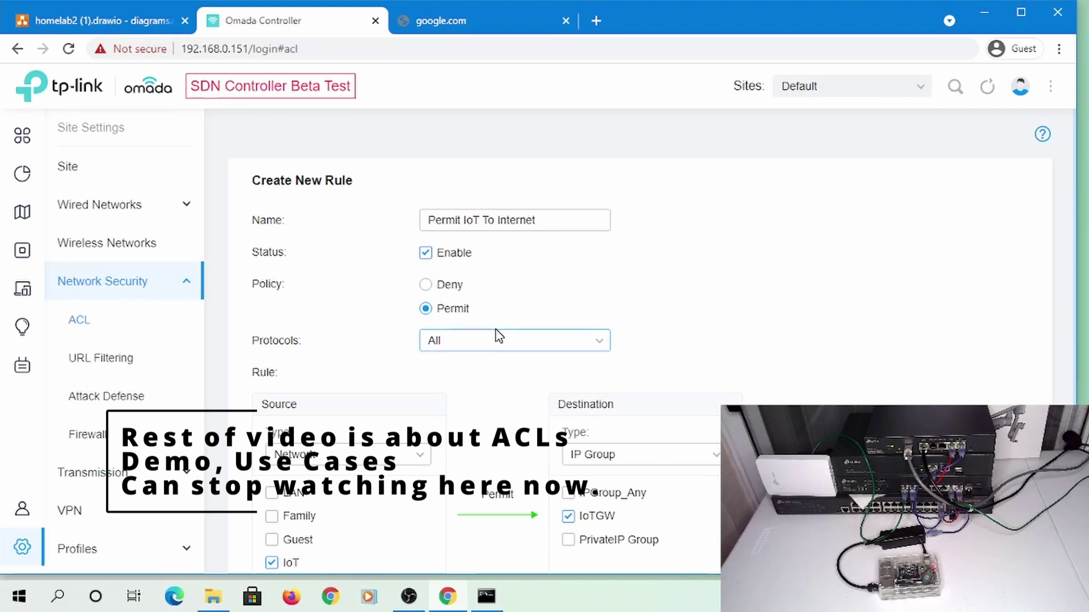
{"action": "scroll", "coordinate": [514, 334], "scroll_direction": "down", "scroll_amount": 3}
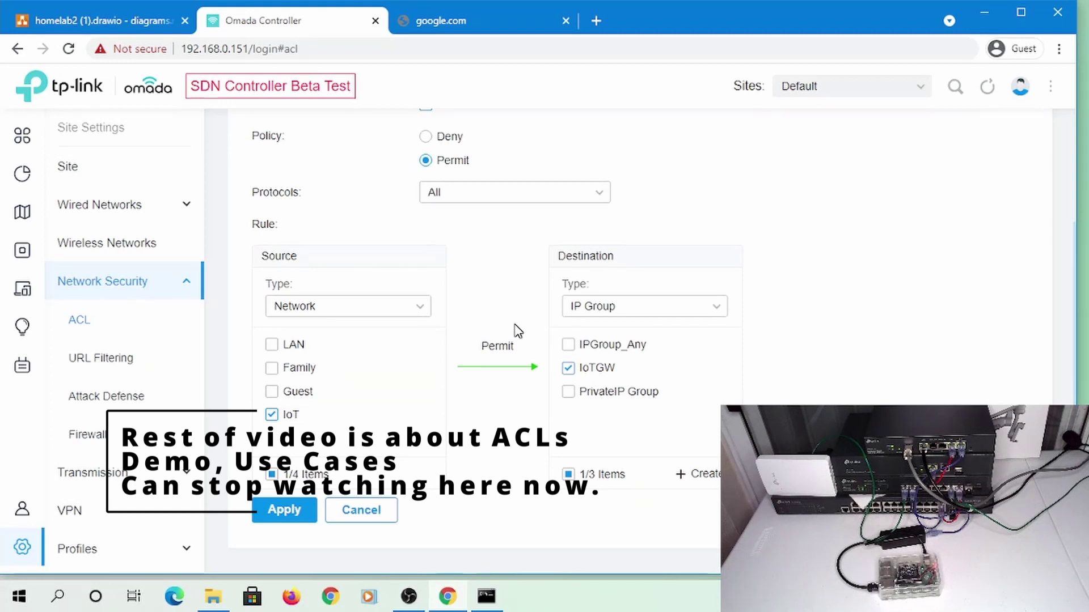
{"action": "scroll", "coordinate": [517, 331], "scroll_direction": "up", "scroll_amount": 3}
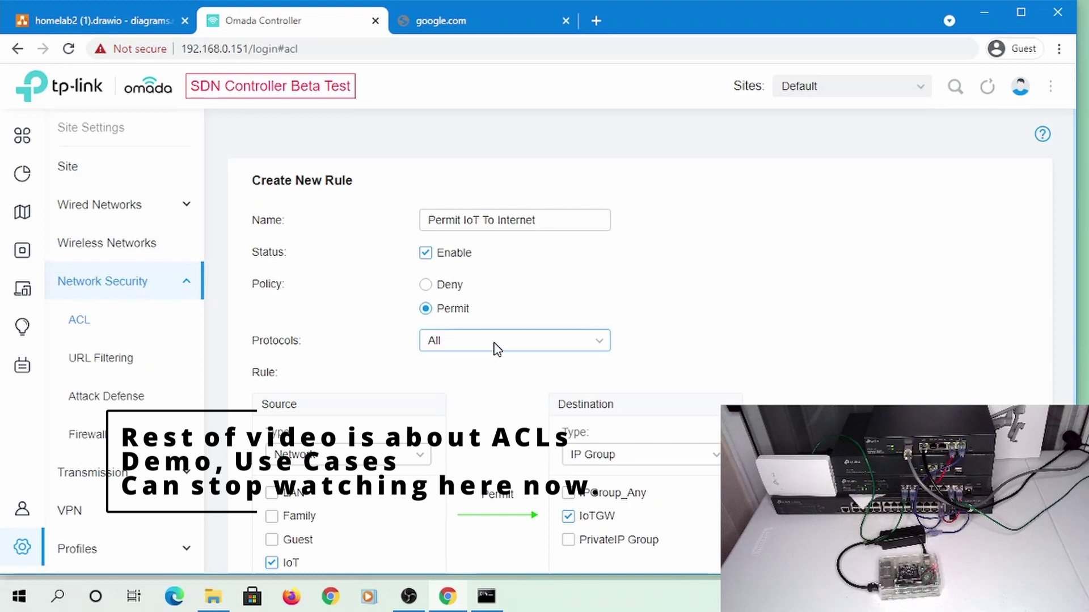
{"action": "scroll", "coordinate": [460, 374], "scroll_direction": "down", "scroll_amount": 3}
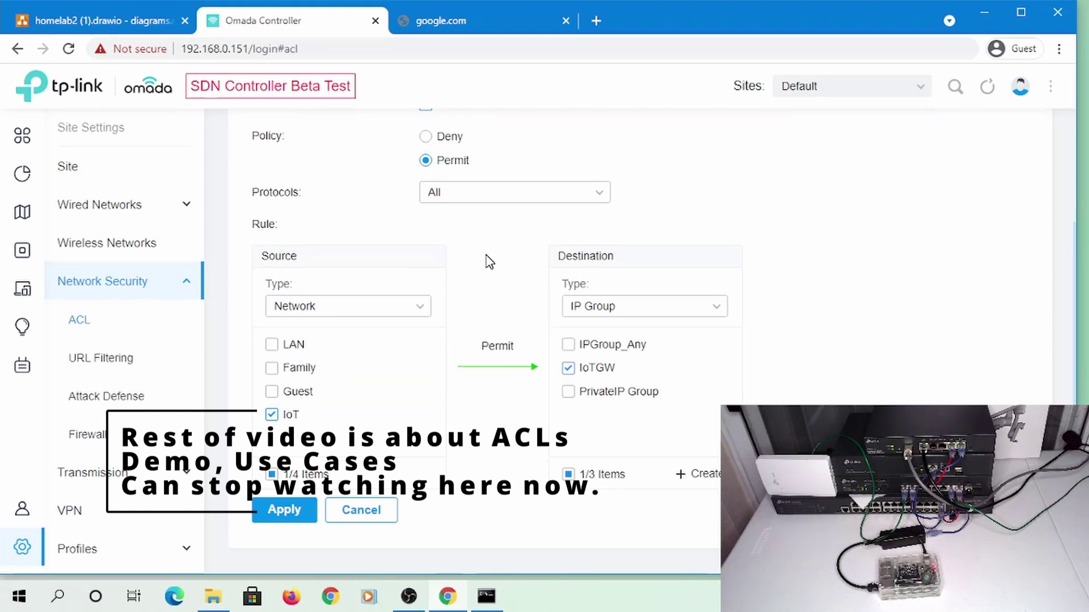
{"action": "scroll", "coordinate": [484, 253], "scroll_direction": "up", "scroll_amount": 3}
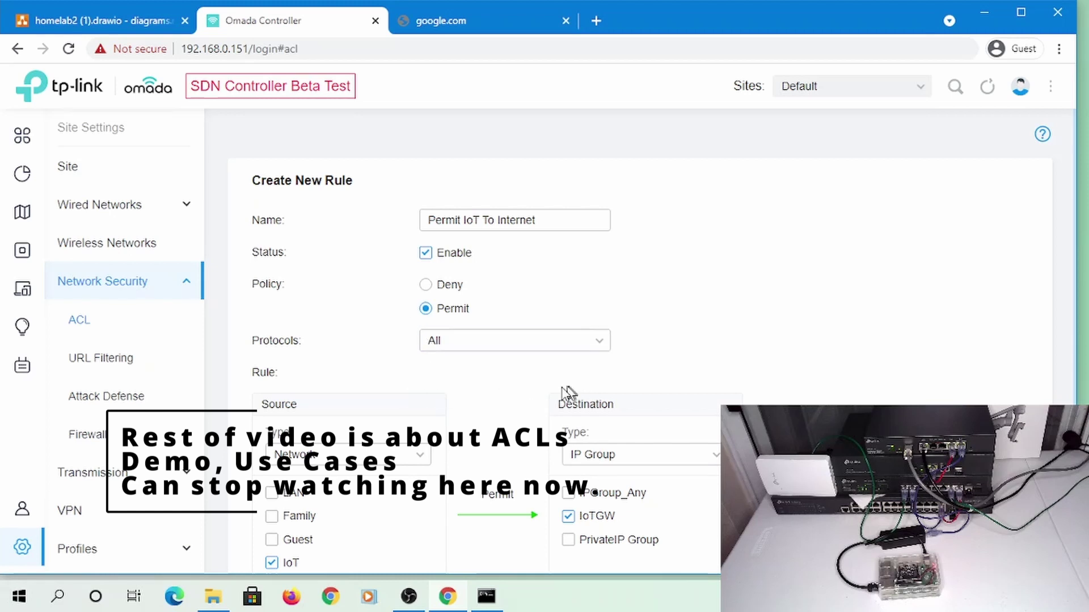
{"action": "scroll", "coordinate": [498, 391], "scroll_direction": "down", "scroll_amount": 3}
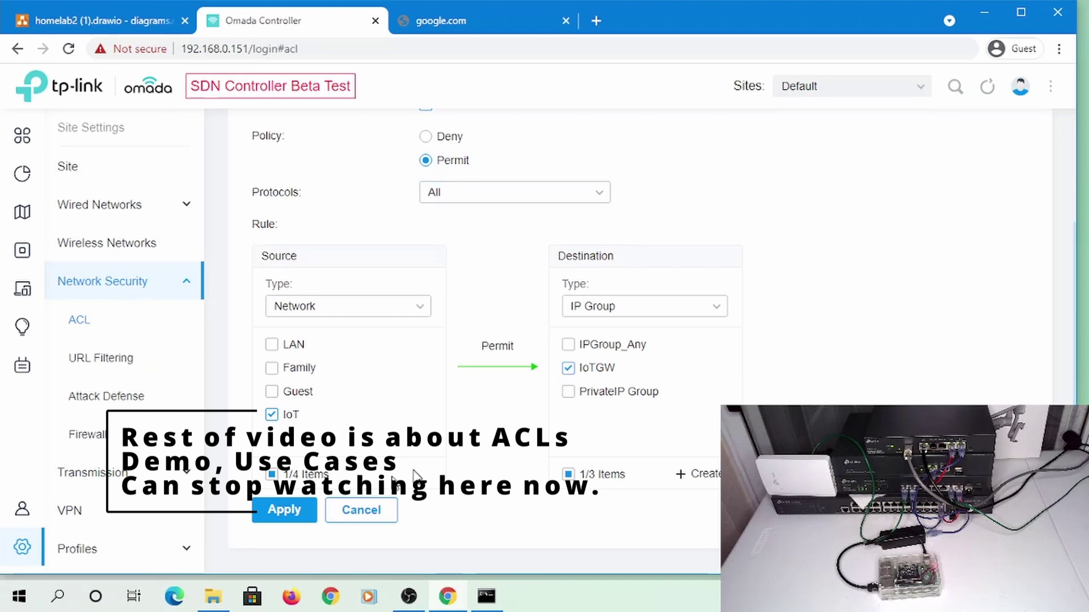
{"action": "left_click", "coordinate": [287, 510]}
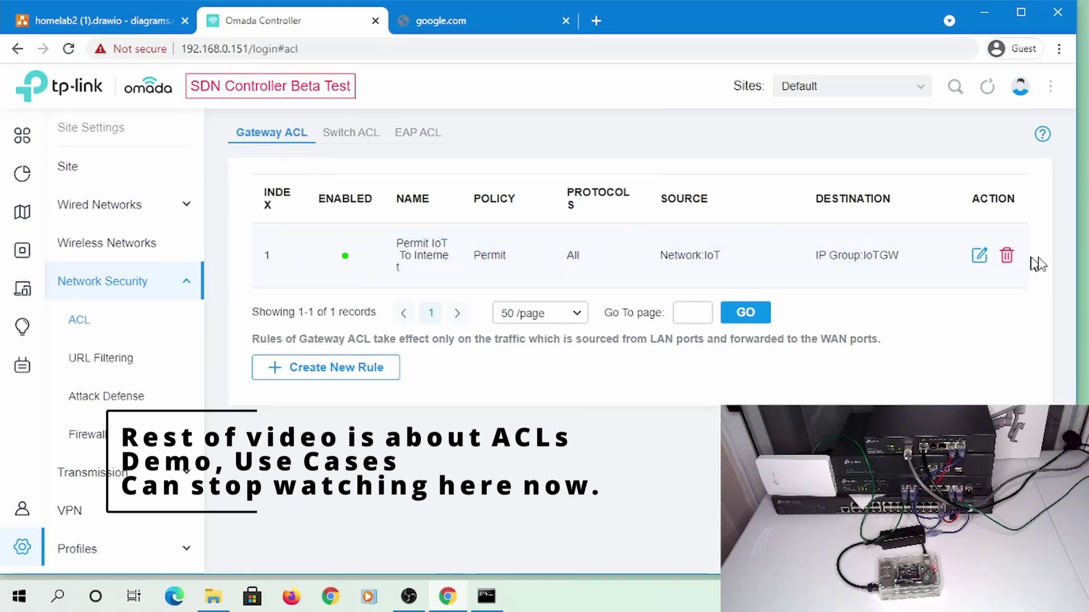
Delete the gateway rule Permit IoT To Internet and start a new rule under Switch ACL
{"action": "left_click", "coordinate": [1007, 258]}
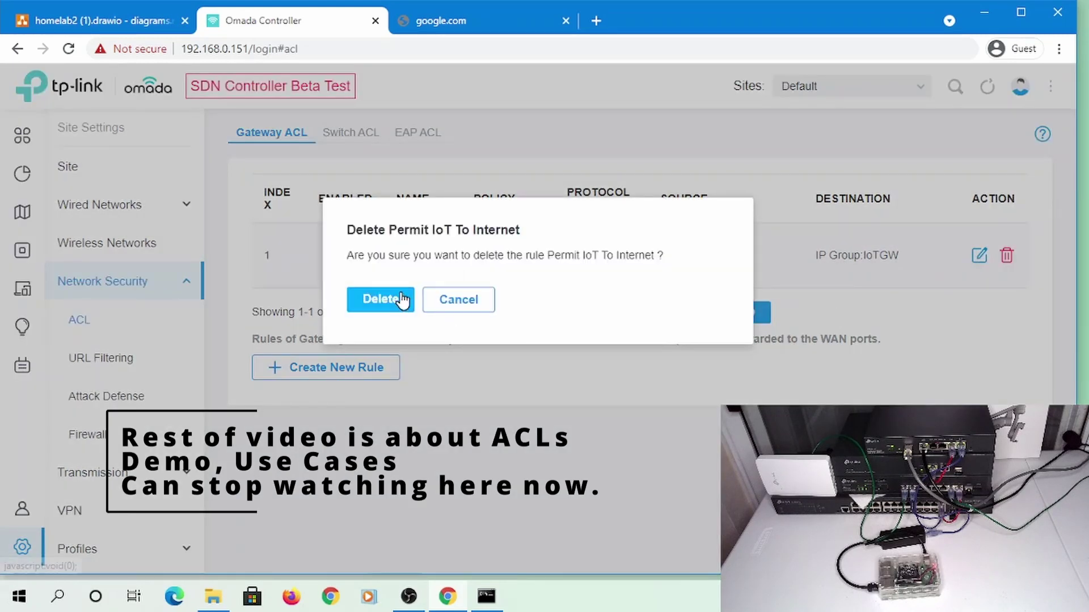
{"action": "left_click", "coordinate": [397, 300]}
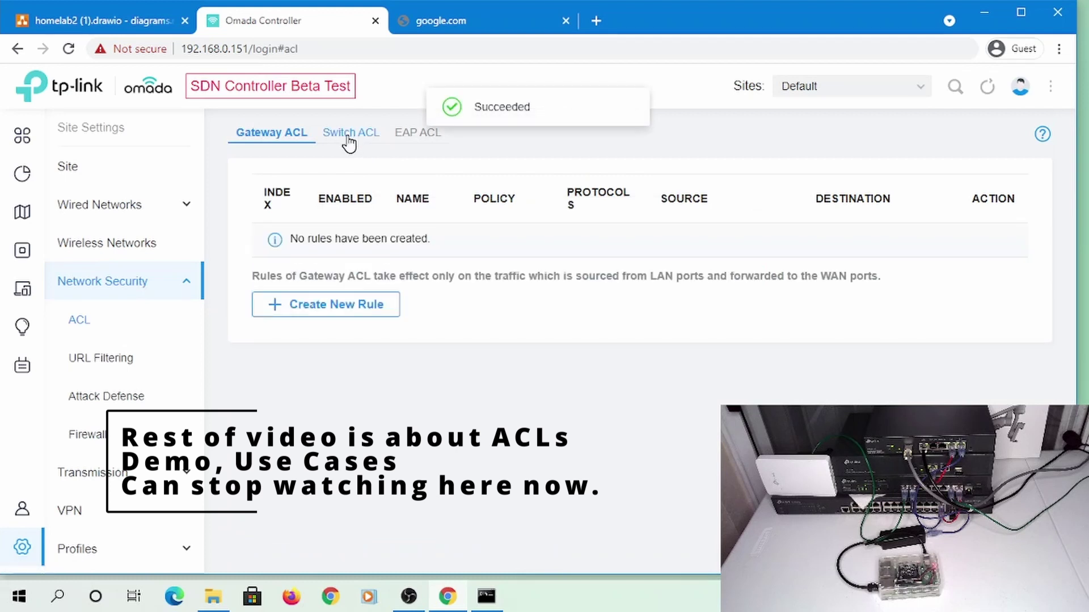
{"action": "left_click", "coordinate": [348, 136]}
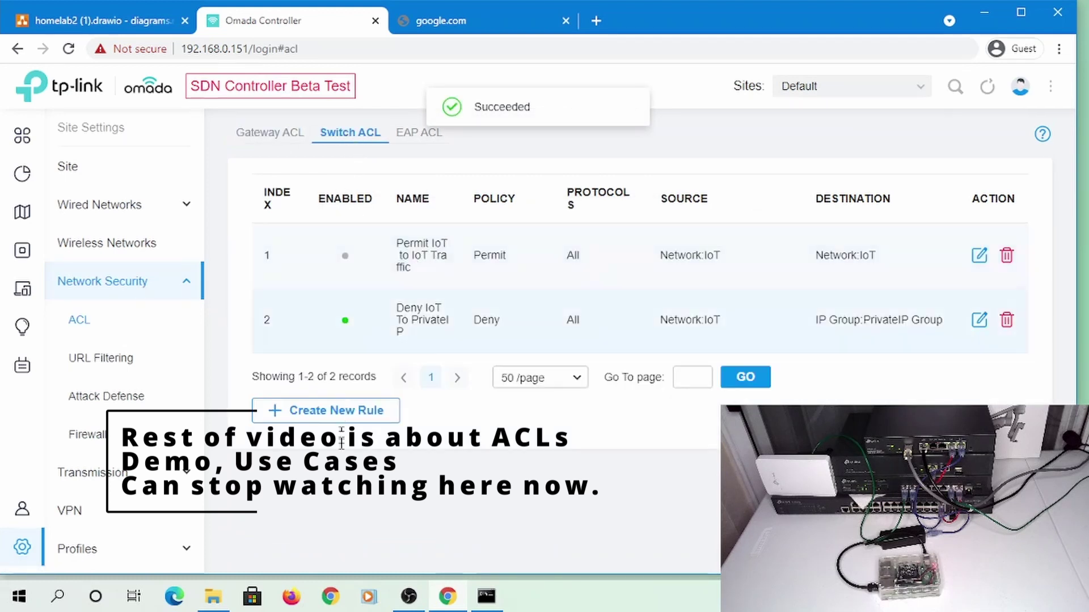
{"action": "left_click", "coordinate": [356, 422]}
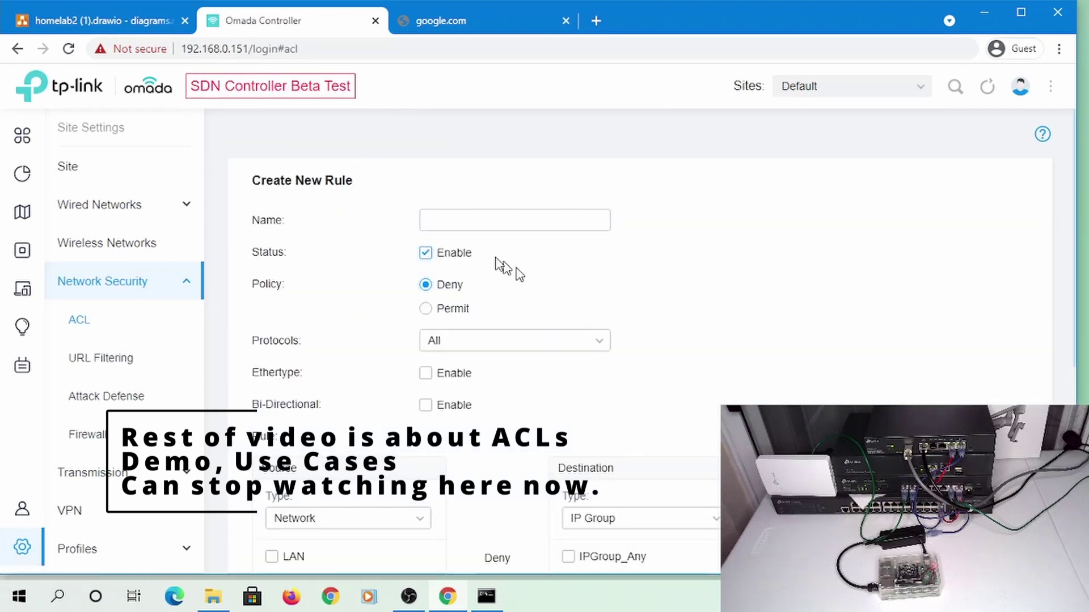
Save switch rule 'Permit IoT to Internet': Permit, bi-directional, source IoT, destination IoTGW
{"action": "left_click", "coordinate": [480, 220]}
{"action": "type", "text": "Permit IoT to Internet"}
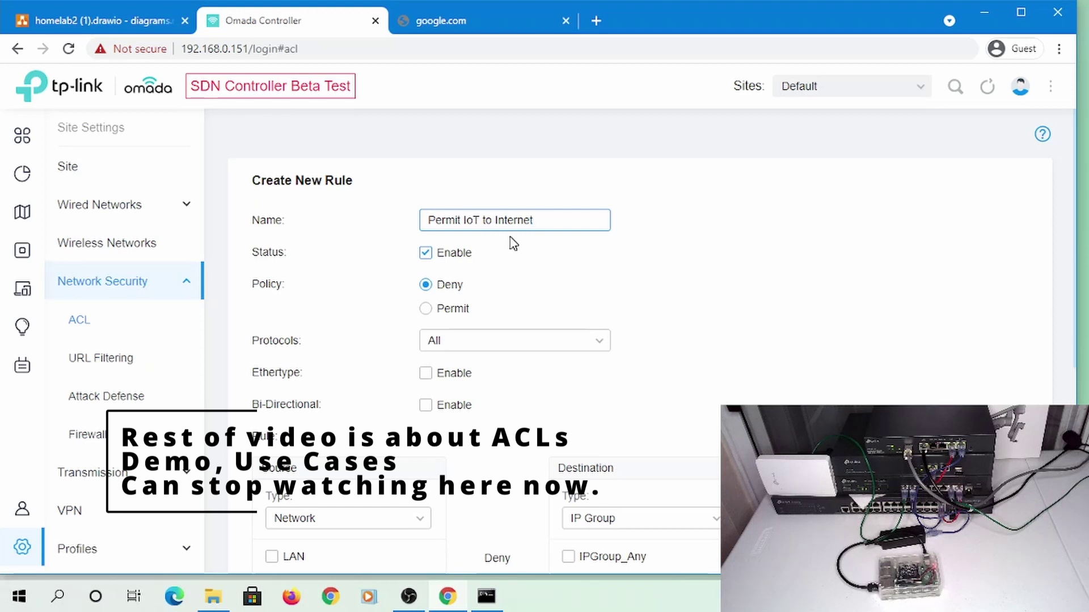
{"action": "left_click", "coordinate": [453, 310]}
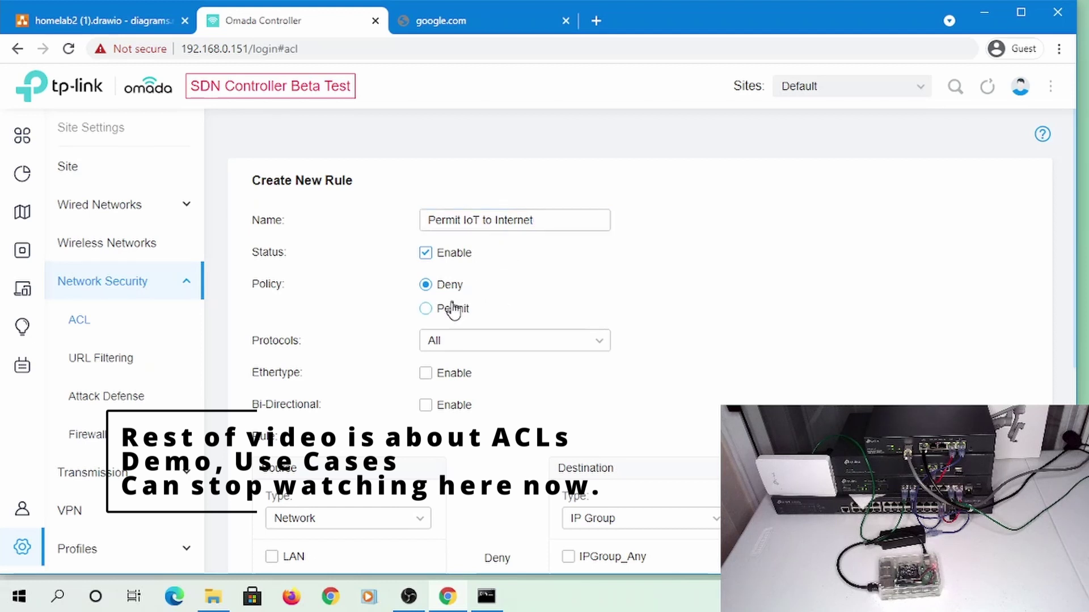
{"action": "left_click", "coordinate": [446, 409]}
{"action": "scroll", "coordinate": [606, 379], "scroll_direction": "down", "scroll_amount": 5}
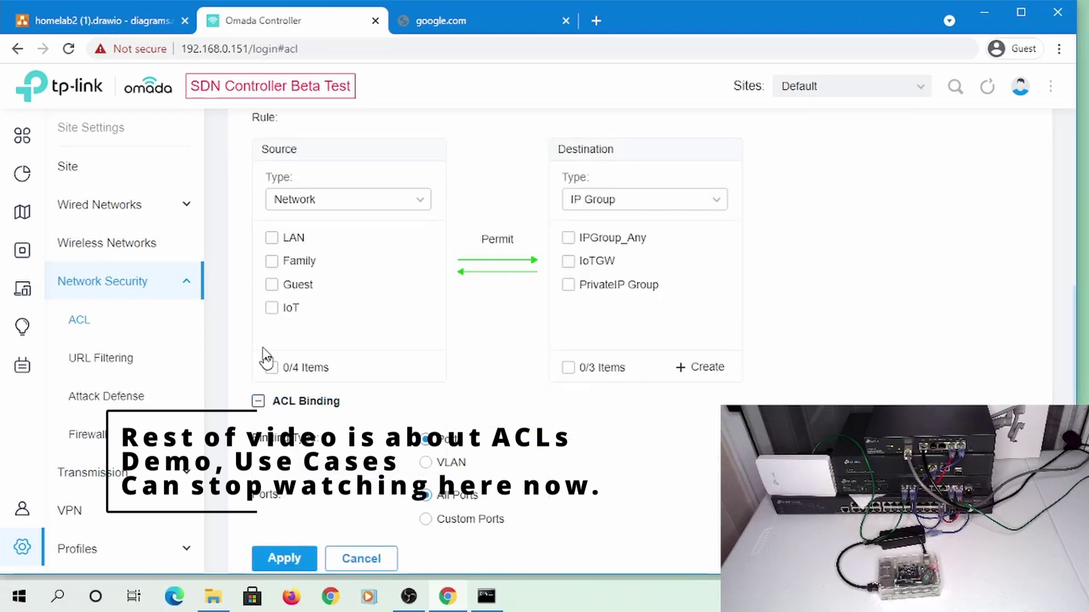
{"action": "left_click", "coordinate": [270, 311]}
{"action": "left_click", "coordinate": [586, 264]}
{"action": "scroll", "coordinate": [360, 493], "scroll_direction": "down", "scroll_amount": 1}
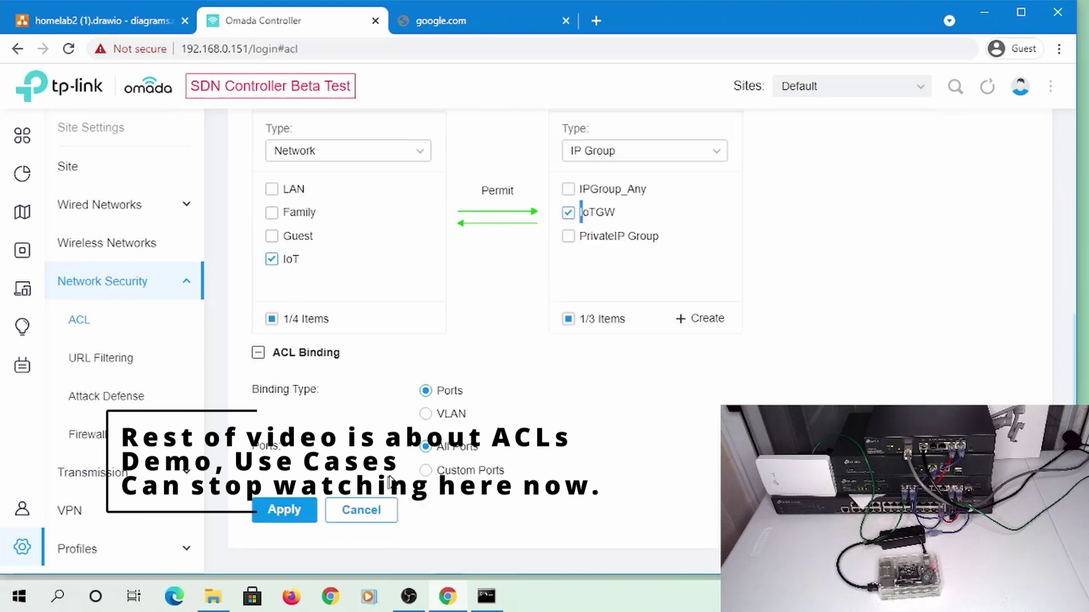
{"action": "left_click", "coordinate": [284, 512]}
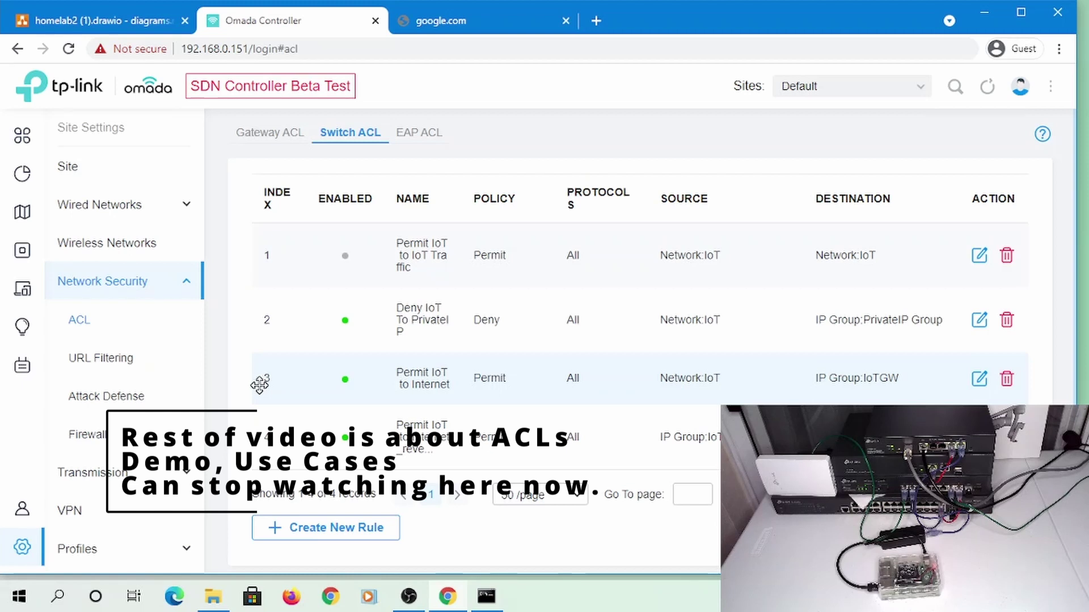
Drag Permit IoT to Internet and its reverse rule to indexes 2–3, above the deny rule
{"action": "left_click_drag", "start_coordinate": [262, 384], "coordinate": [260, 307]}
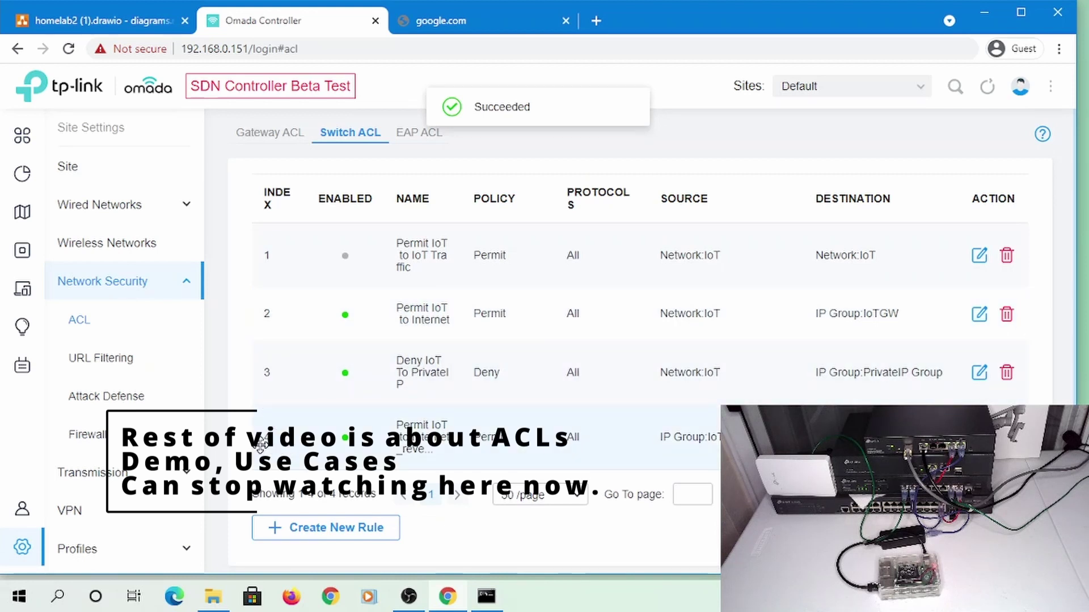
{"action": "left_click_drag", "start_coordinate": [271, 439], "coordinate": [276, 363]}
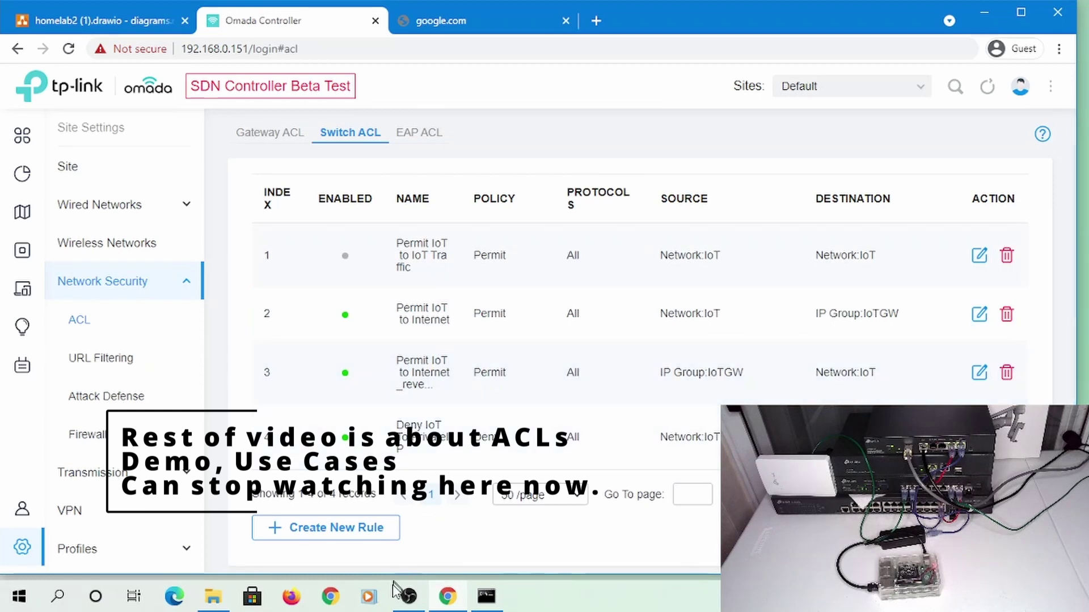
Check Command Prompt, then open the Permit IoT to Internet rule and leave it unchanged
{"action": "left_click", "coordinate": [502, 599]}
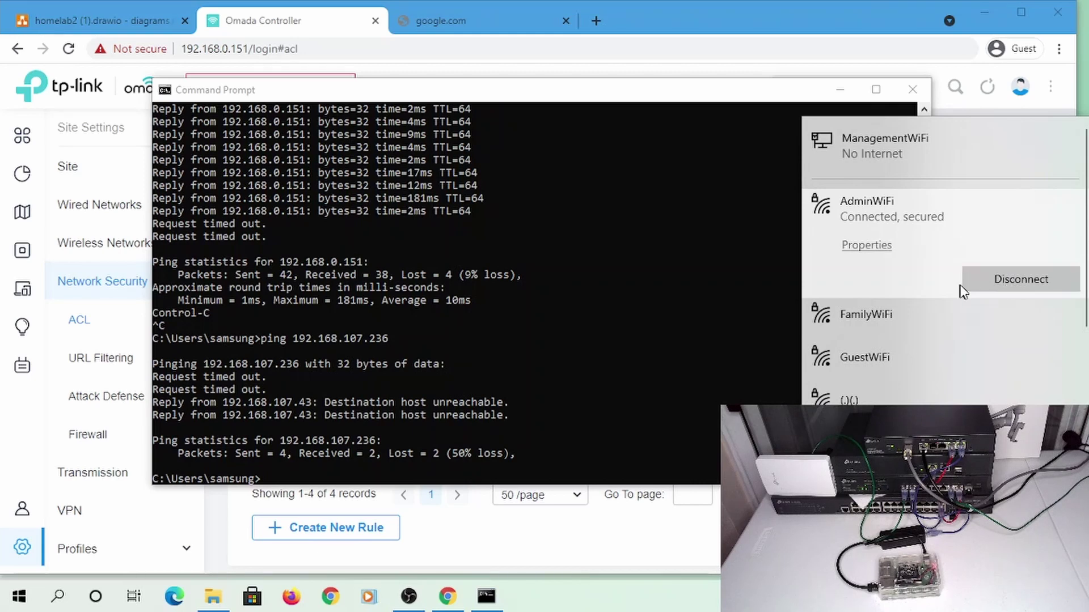
{"action": "left_click", "coordinate": [715, 31]}
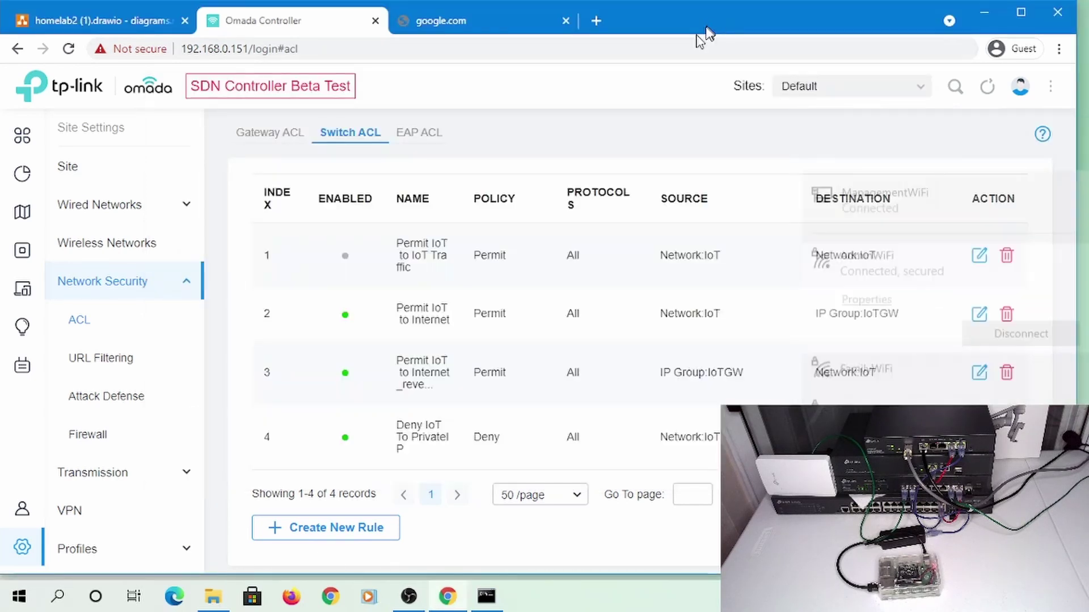
{"action": "left_click", "coordinate": [982, 316]}
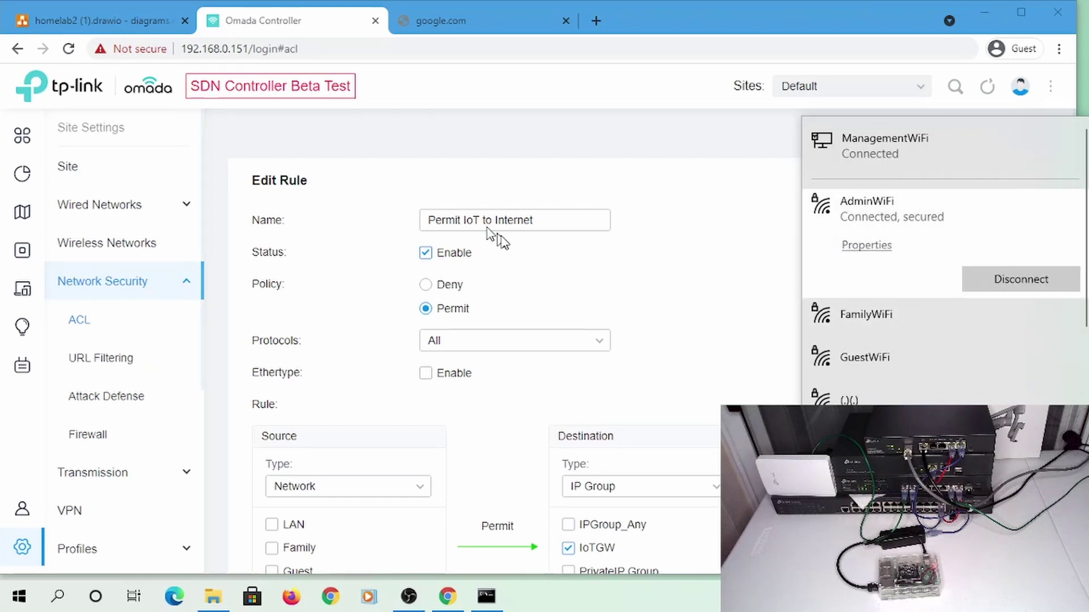
{"action": "left_click", "coordinate": [91, 334]}
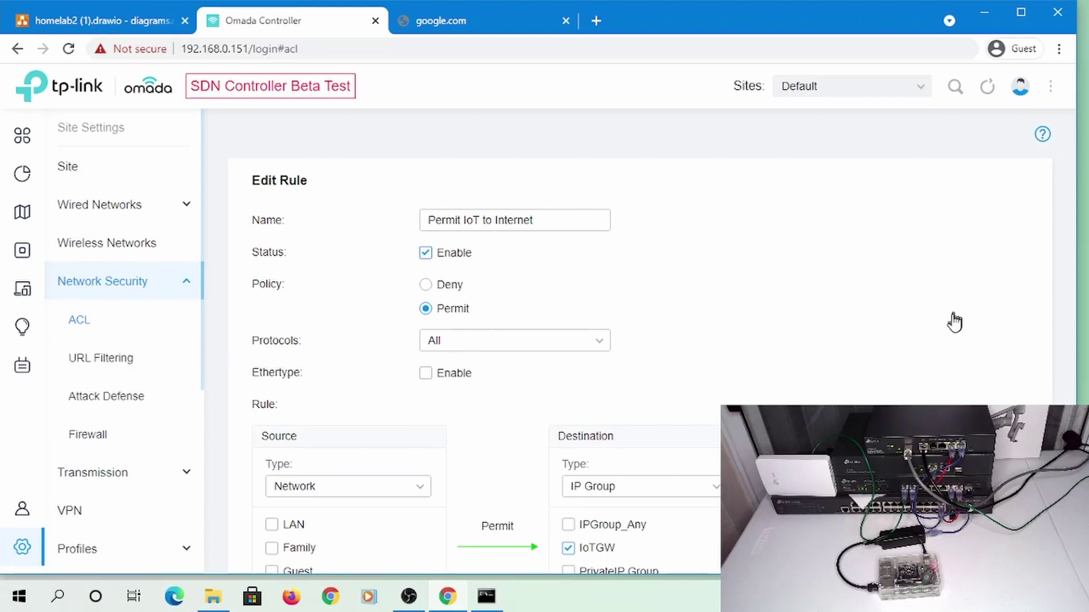
{"action": "left_click", "coordinate": [85, 359]}
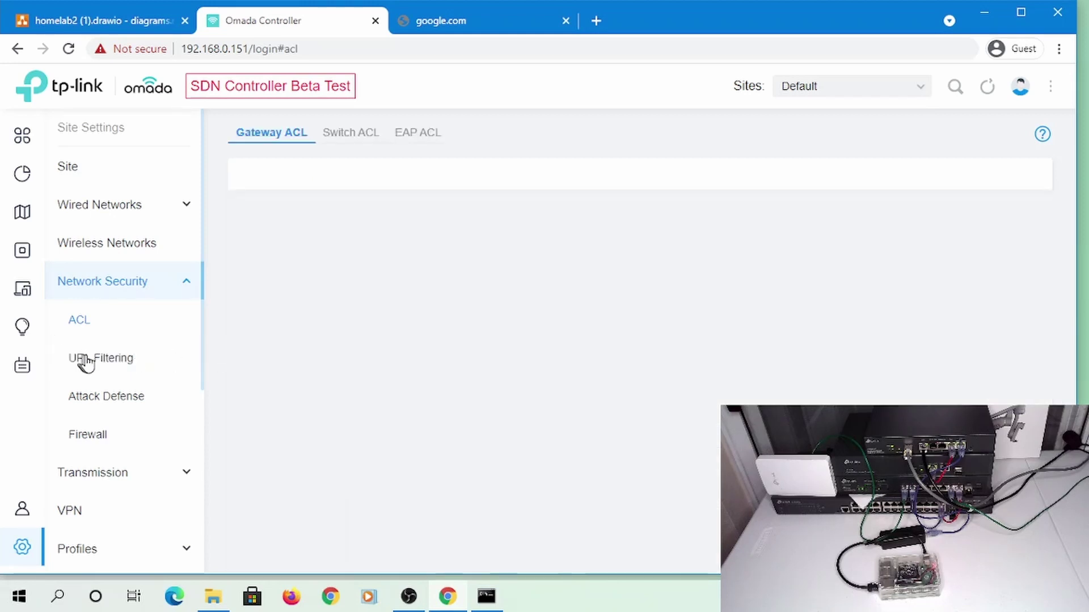
Return to the ACL > Switch ACL rule list and bring Command Prompt forward
{"action": "left_click", "coordinate": [363, 134]}
{"action": "scroll", "coordinate": [85, 355], "scroll_direction": "down", "scroll_amount": 3}
{"action": "scroll", "coordinate": [85, 354], "scroll_direction": "down", "scroll_amount": 3}
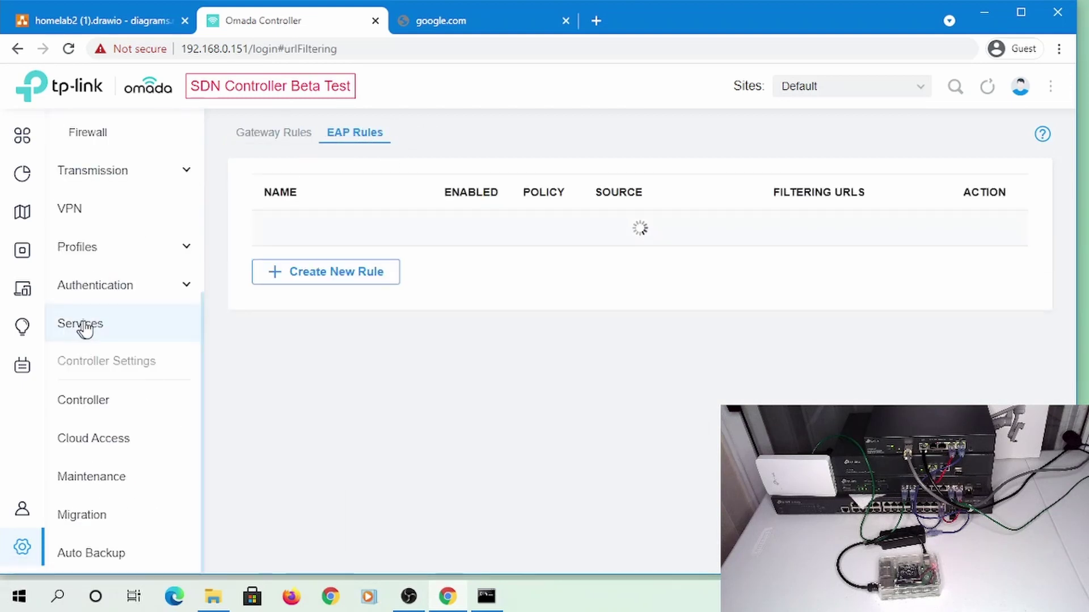
{"action": "scroll", "coordinate": [151, 252], "scroll_direction": "up", "scroll_amount": 6}
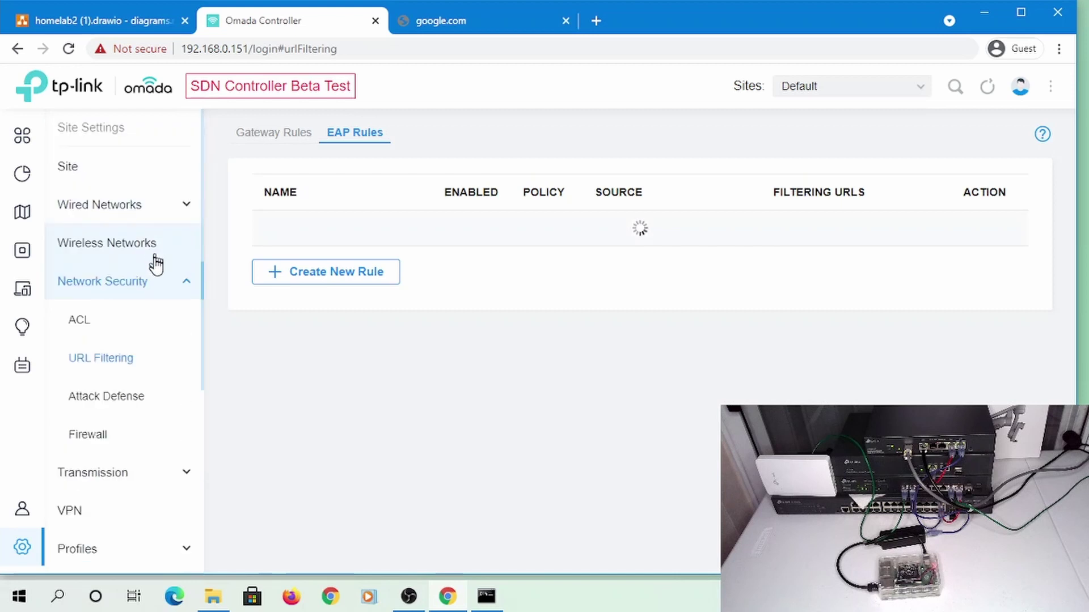
{"action": "left_click", "coordinate": [94, 328]}
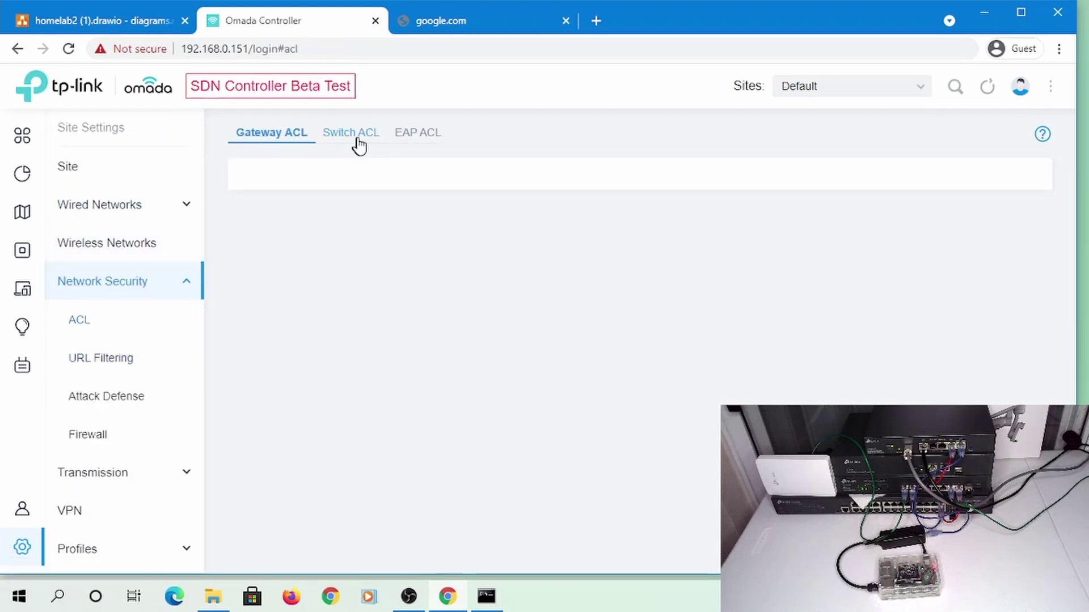
{"action": "left_click", "coordinate": [359, 142]}
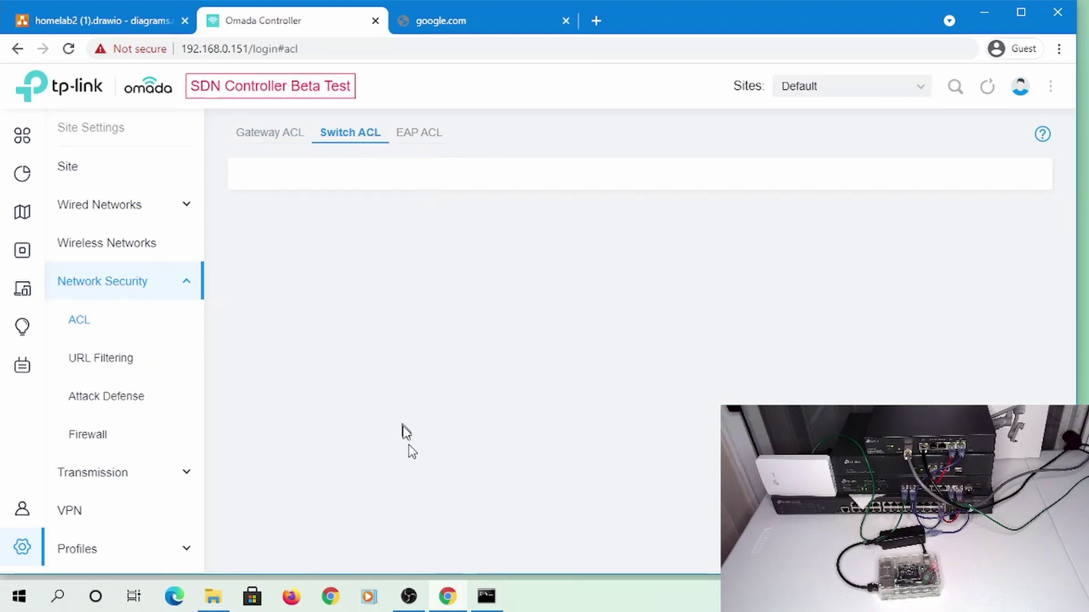
{"action": "left_click", "coordinate": [488, 593]}
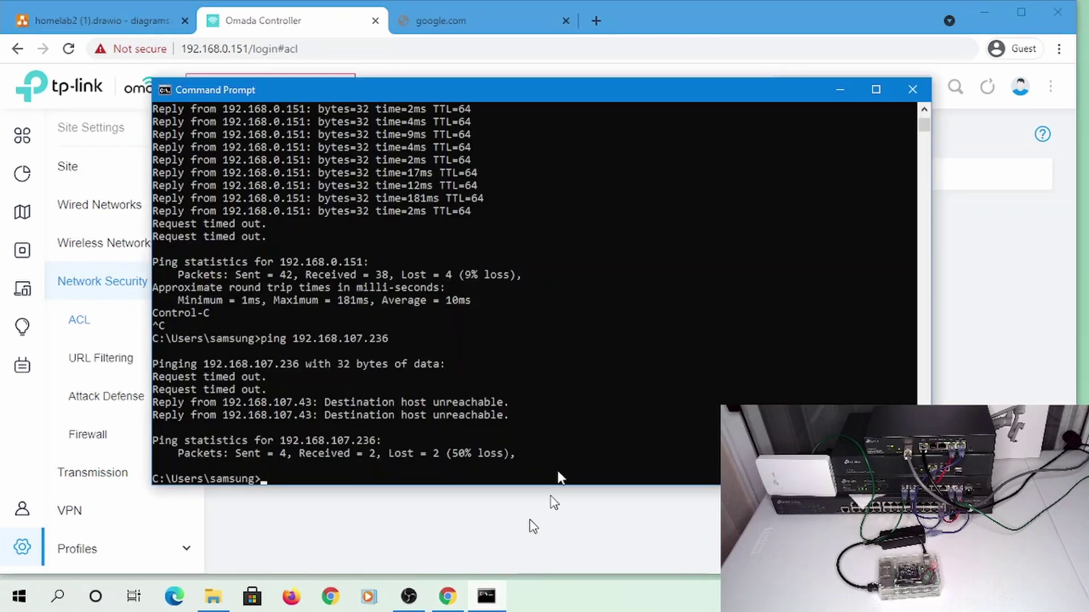
Re-run the ping to 192.168.107.236, then stop it with Ctrl+C
{"action": "key", "text": "Up"}
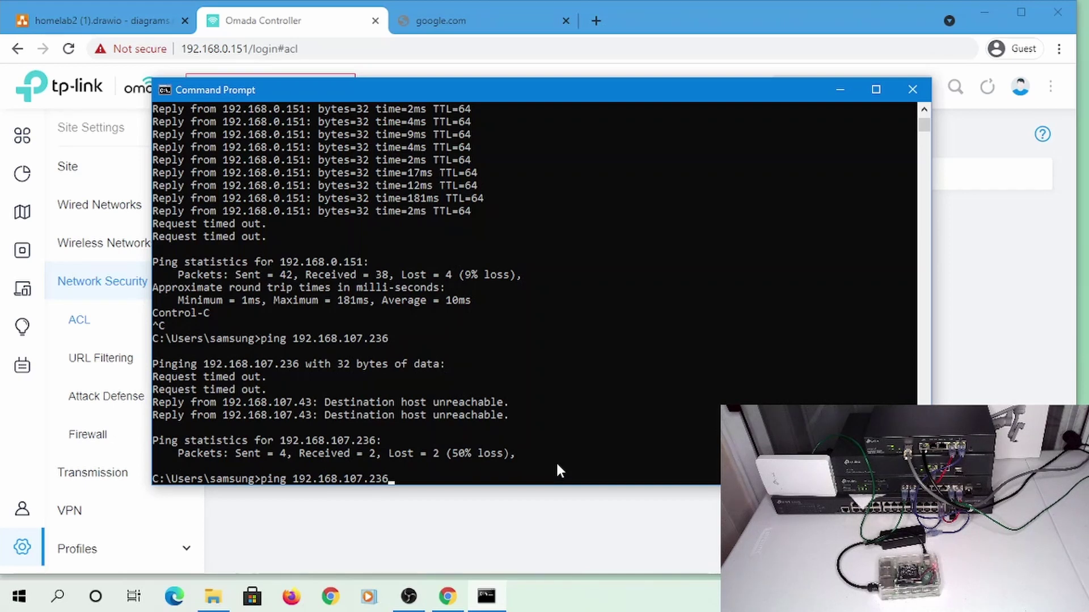
{"action": "key", "text": "Return"}
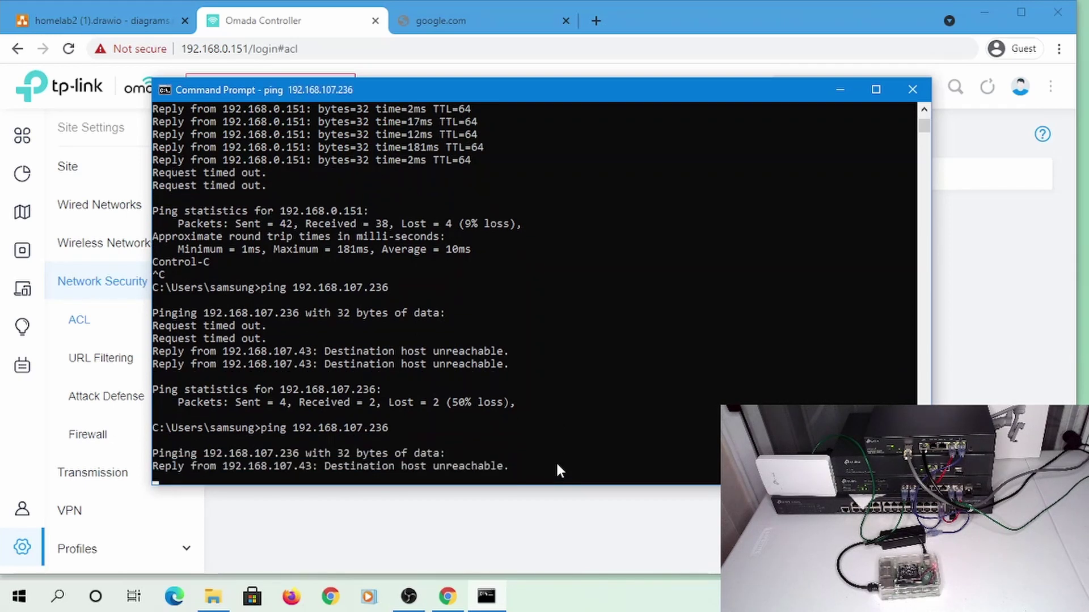
{"action": "key", "text": "ctrl+c"}
Ping google.com and confirm replies from 108.177.122.101, then go to Chrome's google.com tab
{"action": "key", "text": "Up"}
{"action": "key", "text": "BackSpace"}
{"action": "key", "text": "BackSpace"}
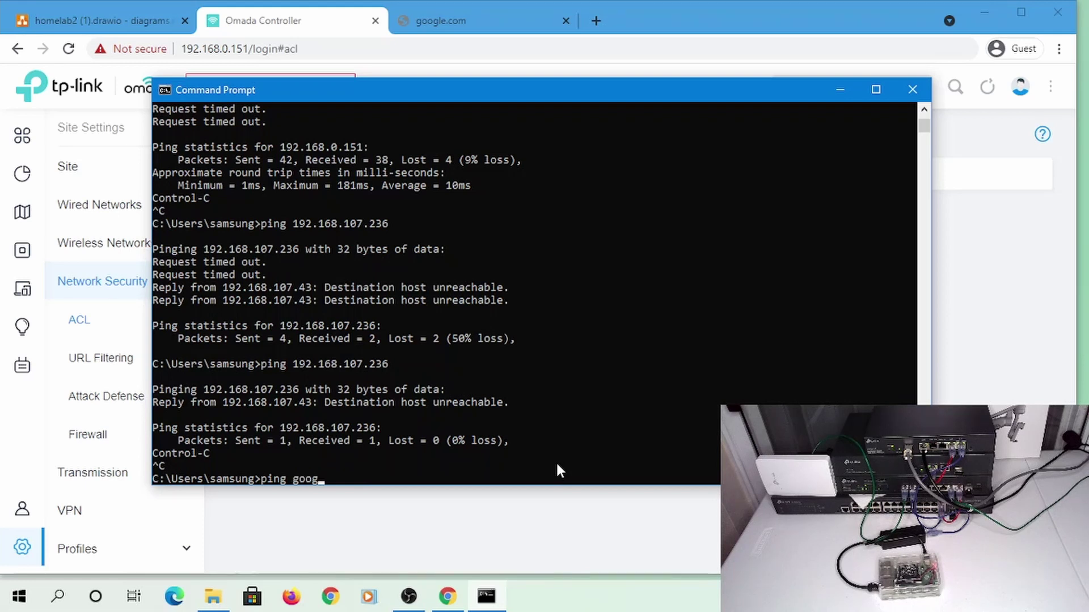
{"action": "type", "text": "google.com"}
{"action": "key", "text": "Return"}
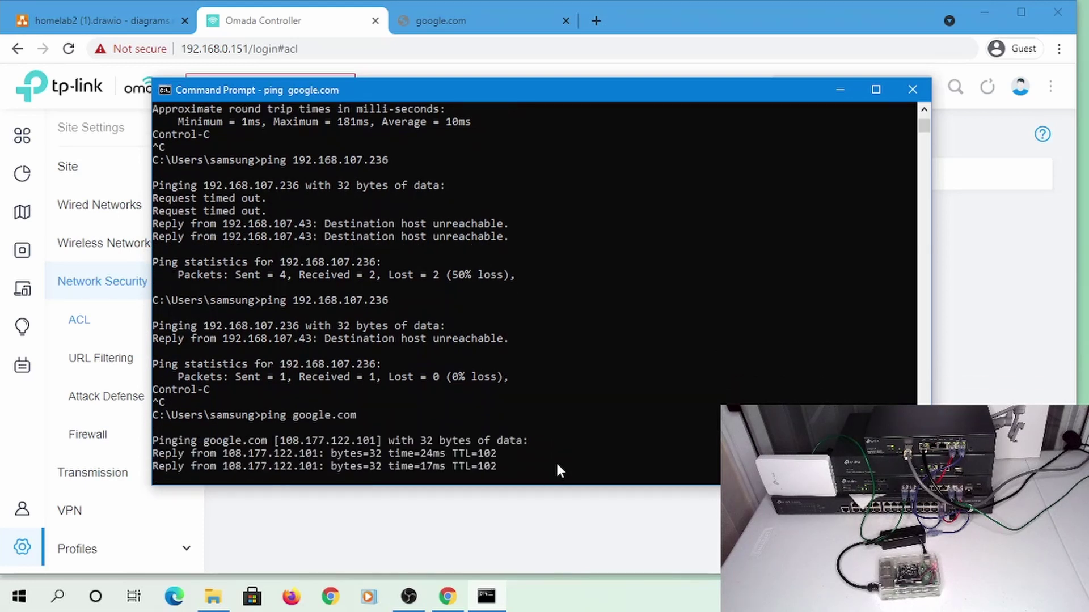
{"action": "left_click", "coordinate": [464, 26]}
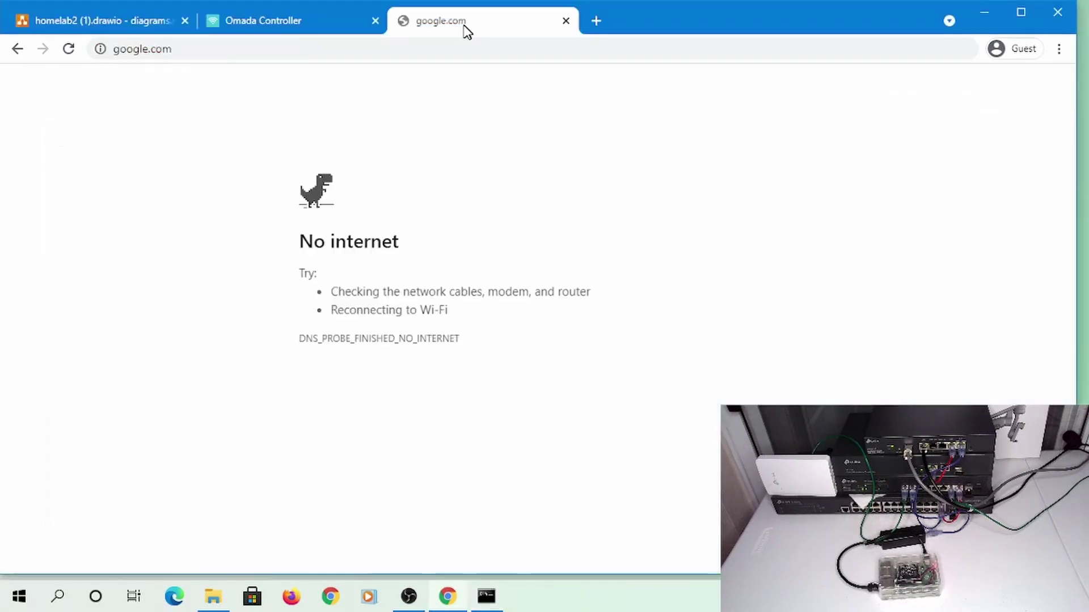
Reload google.com, then load cnn.com and arstechnica.com to confirm internet access
{"action": "left_click", "coordinate": [394, 50]}
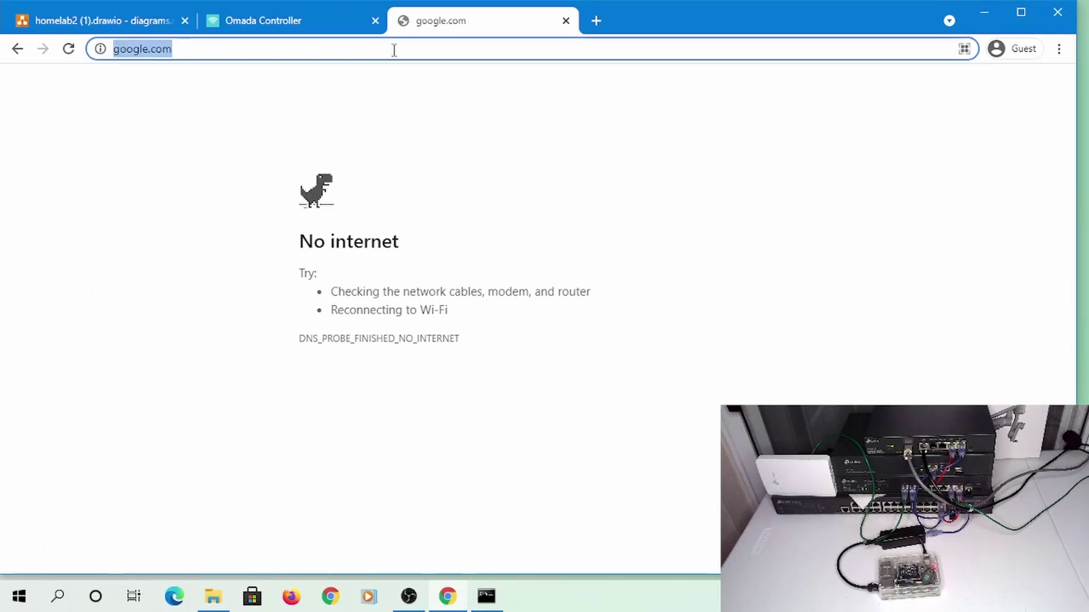
{"action": "key", "text": "Return"}
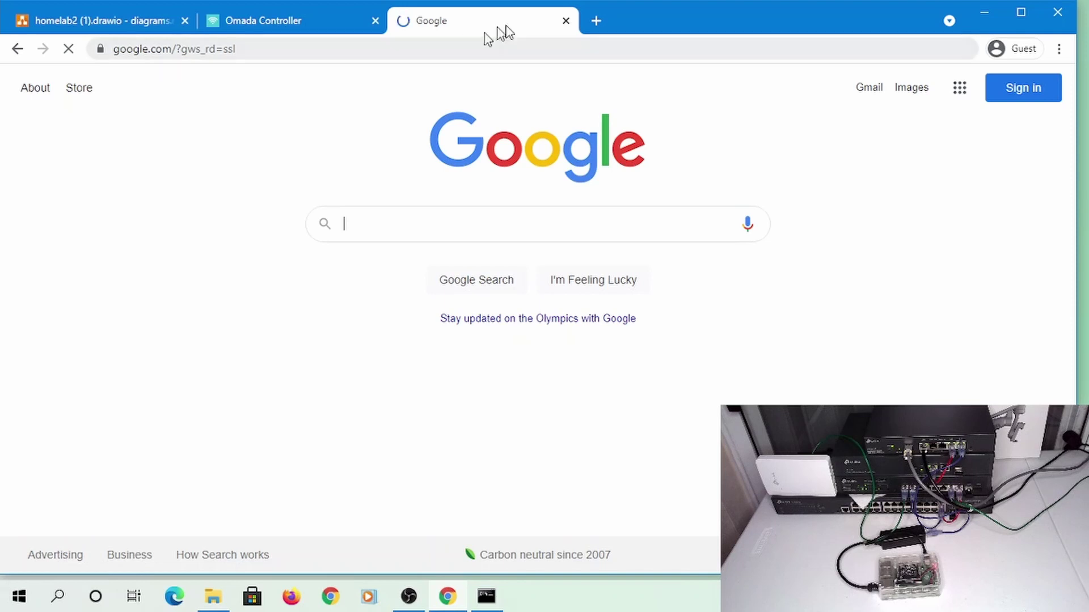
{"action": "left_click", "coordinate": [519, 47]}
{"action": "type", "text": "cnn.com"}
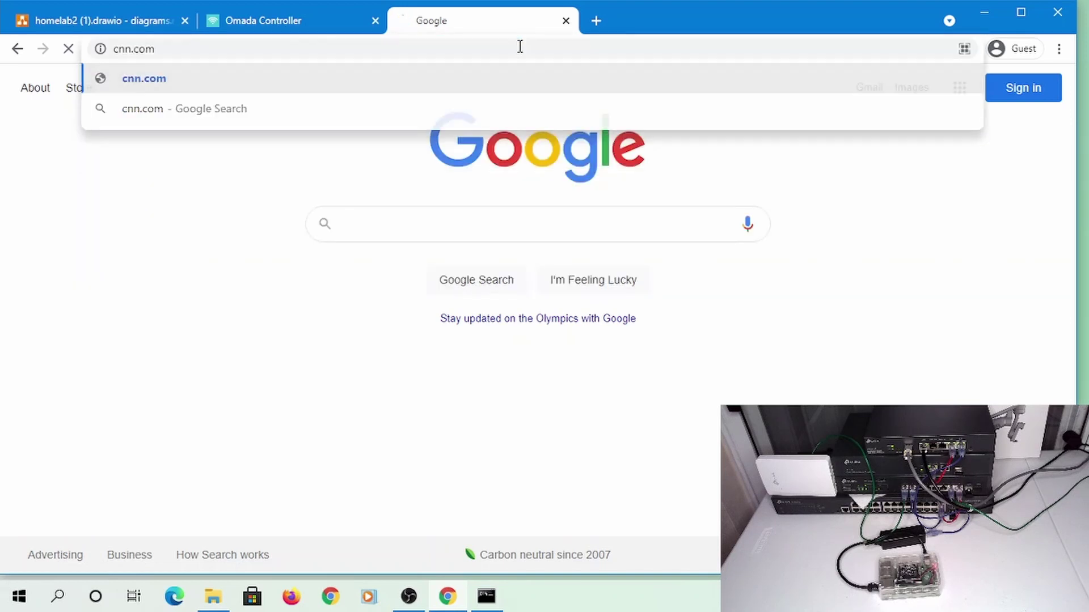
{"action": "key", "text": "Return"}
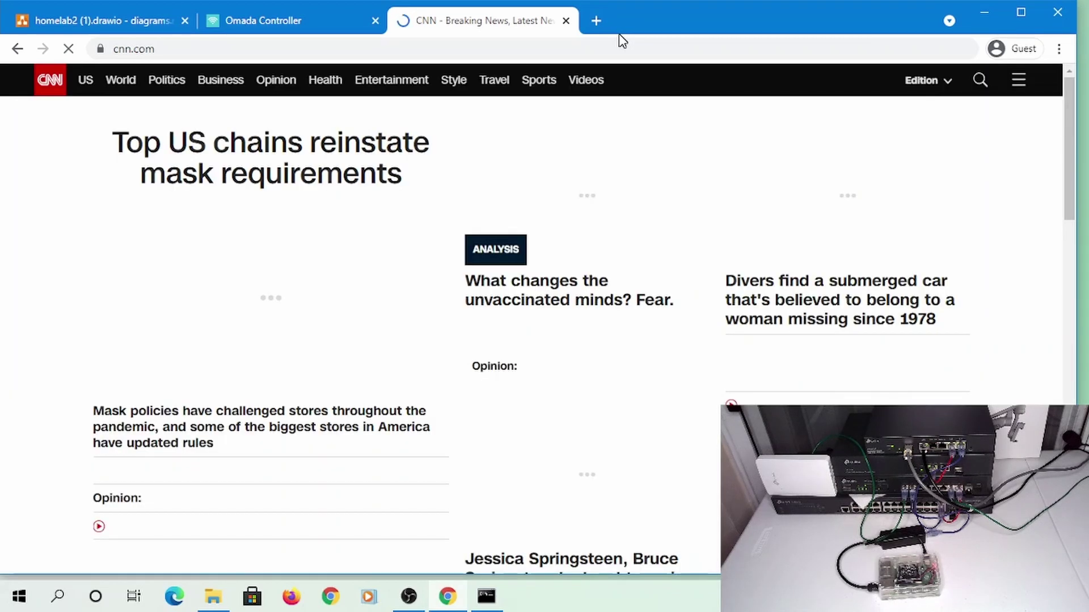
{"action": "left_click", "coordinate": [436, 50]}
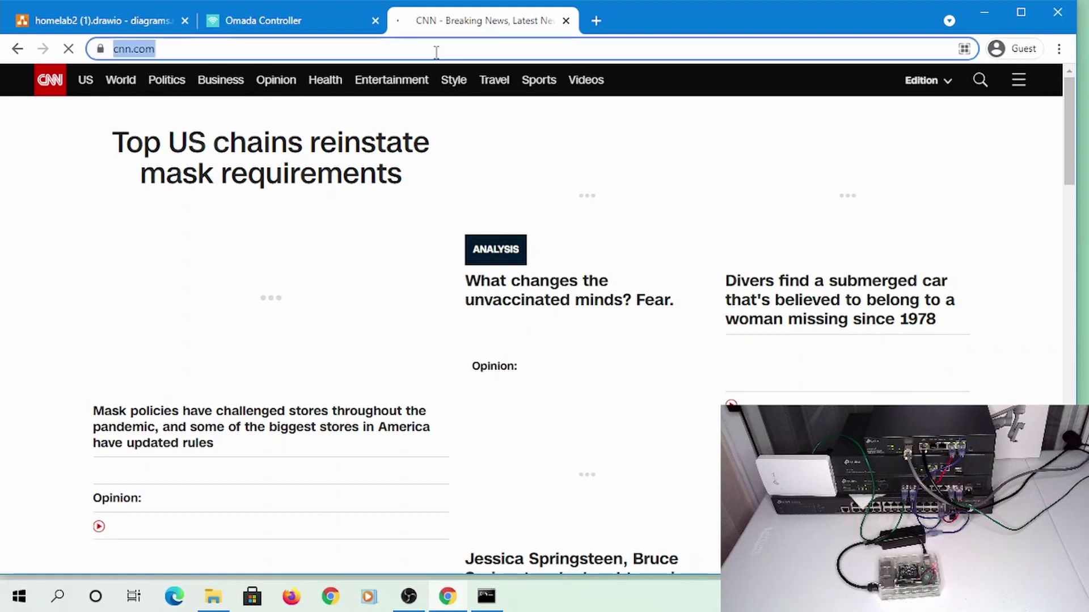
{"action": "type", "text": "arstechnica.com"}
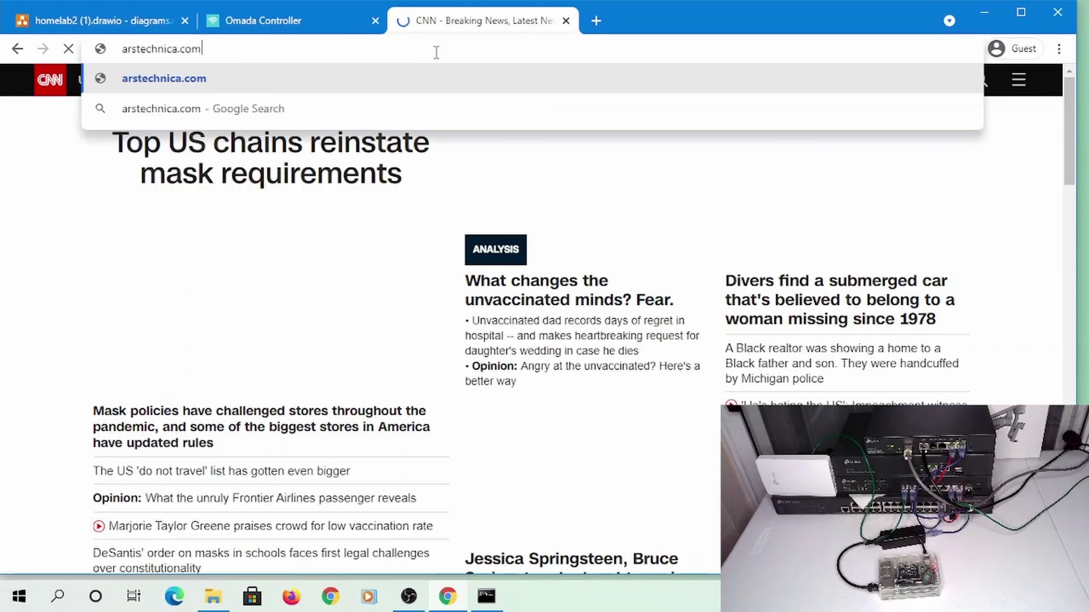
{"action": "key", "text": "Return"}
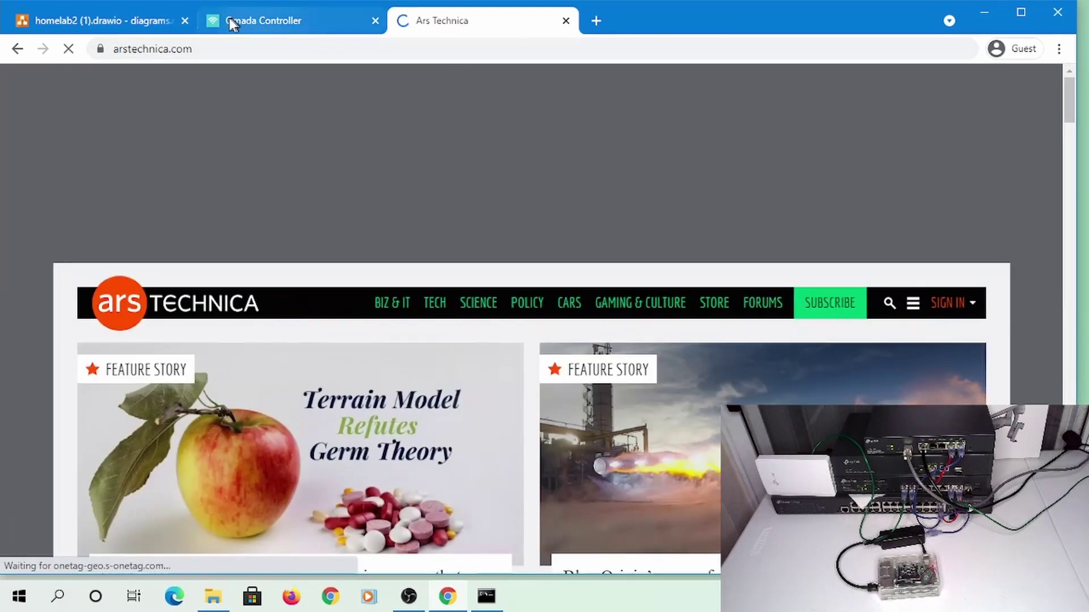
Start connecting the PC to the AdminWiFi network, then return to the Ars Technica tab
{"action": "left_click", "coordinate": [232, 19]}
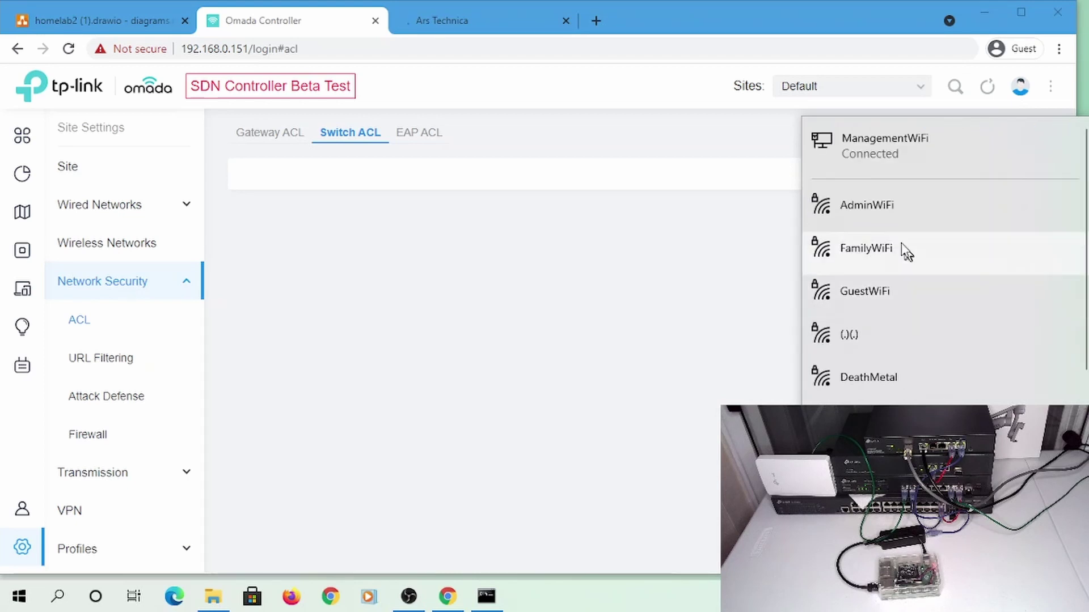
{"action": "left_click", "coordinate": [898, 210]}
{"action": "left_click", "coordinate": [974, 278]}
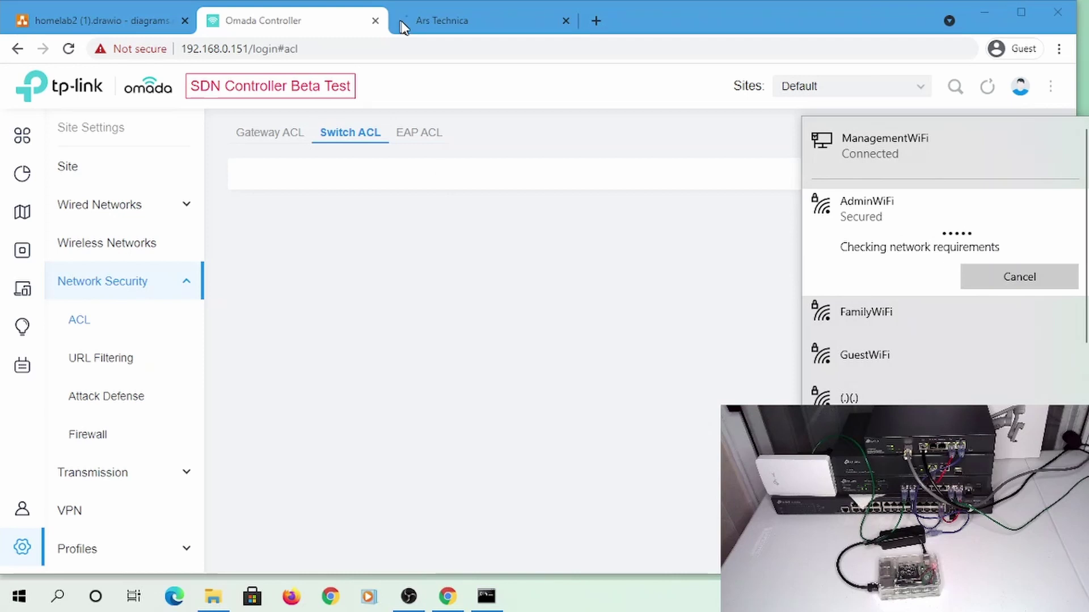
{"action": "left_click", "coordinate": [427, 32]}
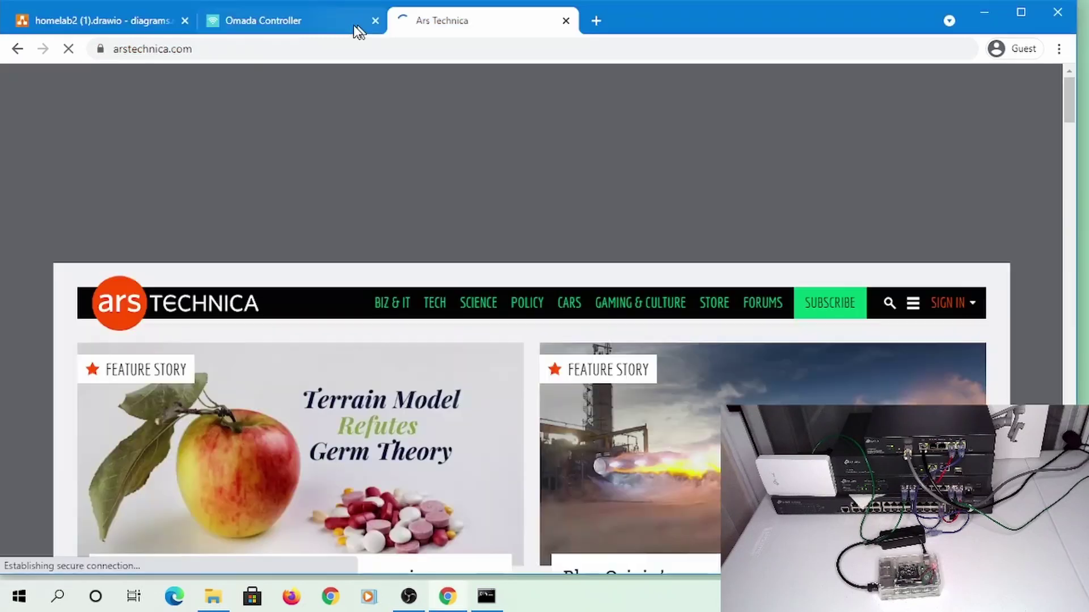
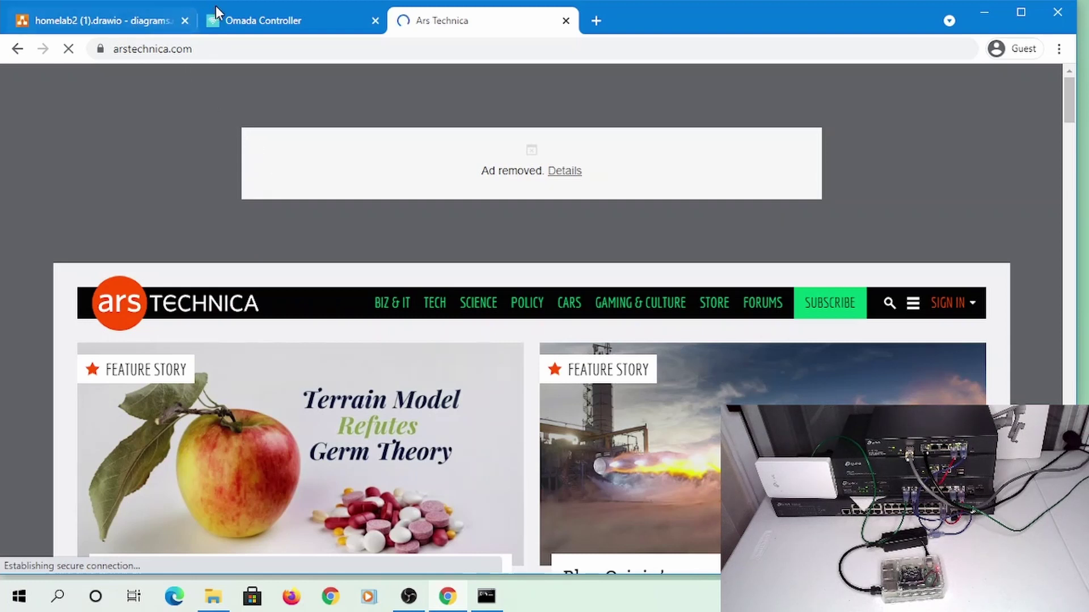
Run ipconfig in Command Prompt to list the PC's network addresses
{"action": "left_click", "coordinate": [296, 12]}
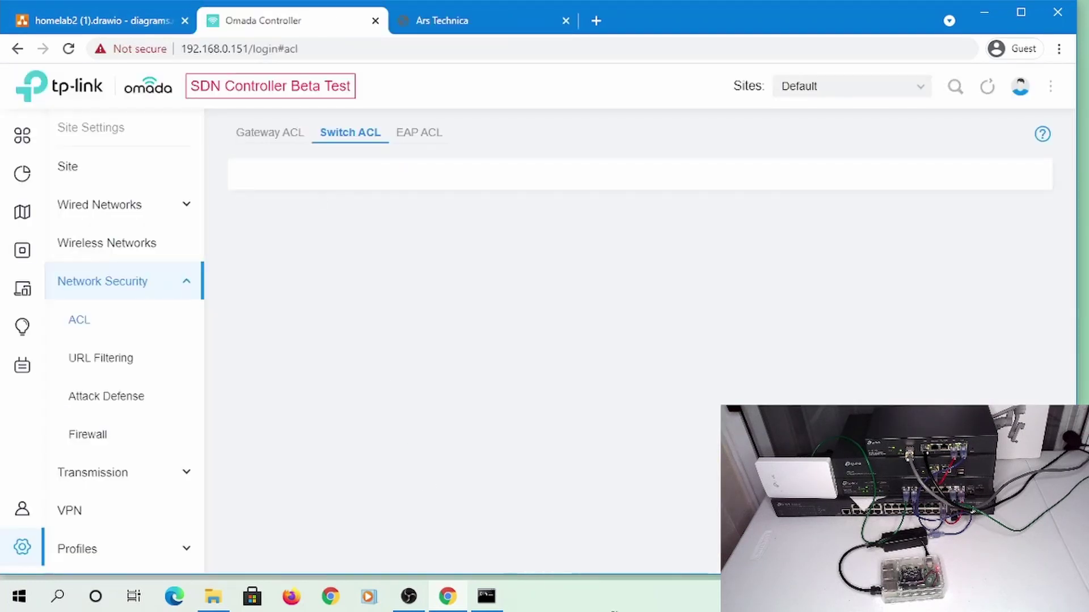
{"action": "left_click", "coordinate": [486, 596]}
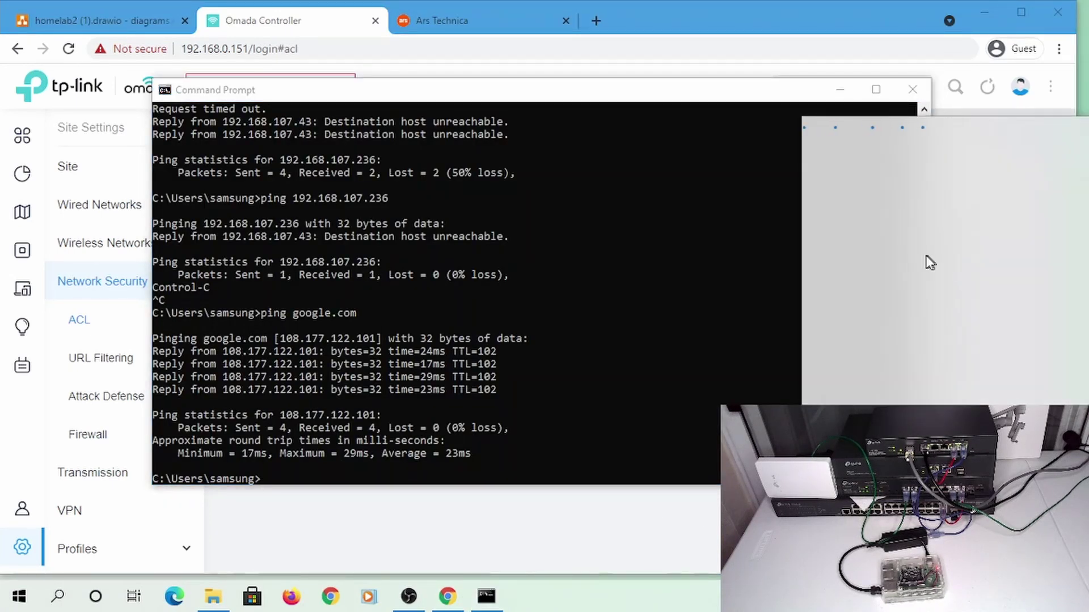
{"action": "left_click", "coordinate": [420, 260]}
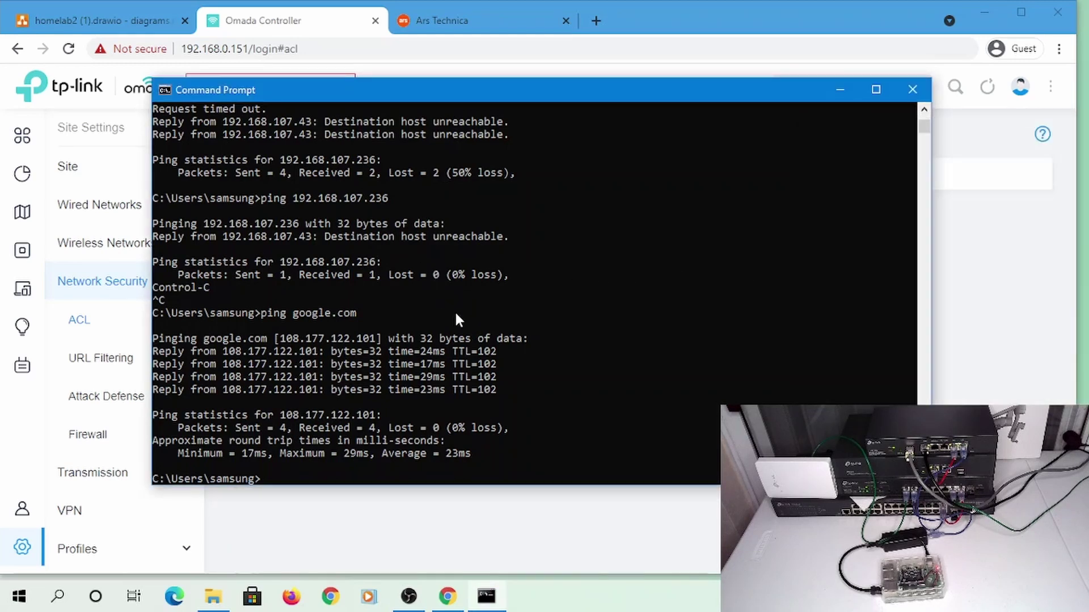
{"action": "type", "text": "ipconfig"}
{"action": "key", "text": "Return"}
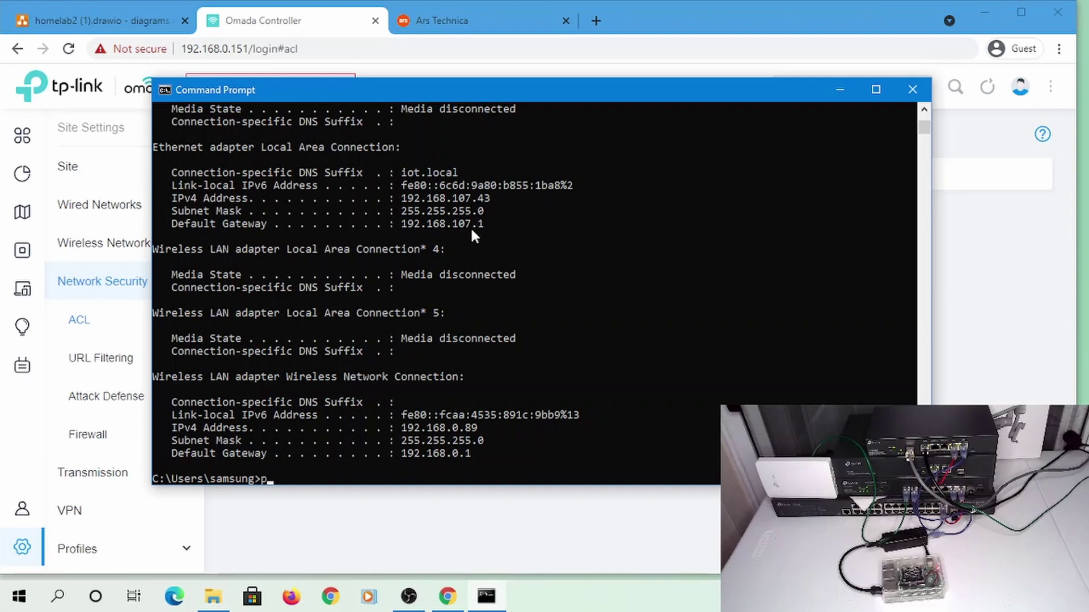
Ping 192.168.107.236, which reports destination host unreachable, and return to the Omada ACL page
{"action": "type", "text": "ing 192.168.107.236"}
{"action": "key", "text": "Return"}
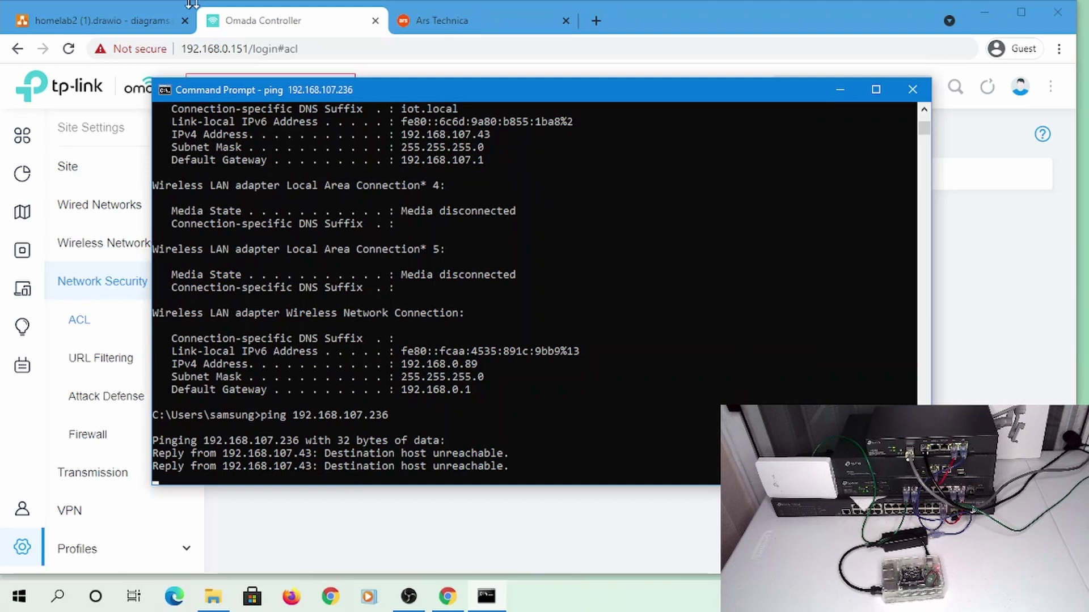
{"action": "left_click", "coordinate": [291, 17]}
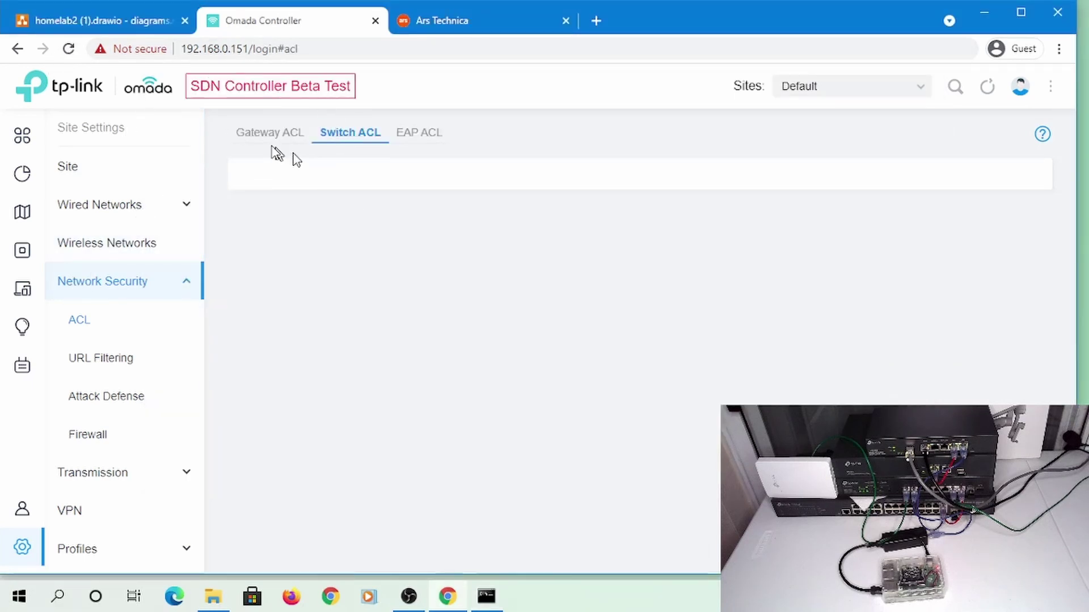
Browse the Gateway ACL and URL Filtering pages, then return to the Switch ACL rules list
{"action": "left_click", "coordinate": [273, 135]}
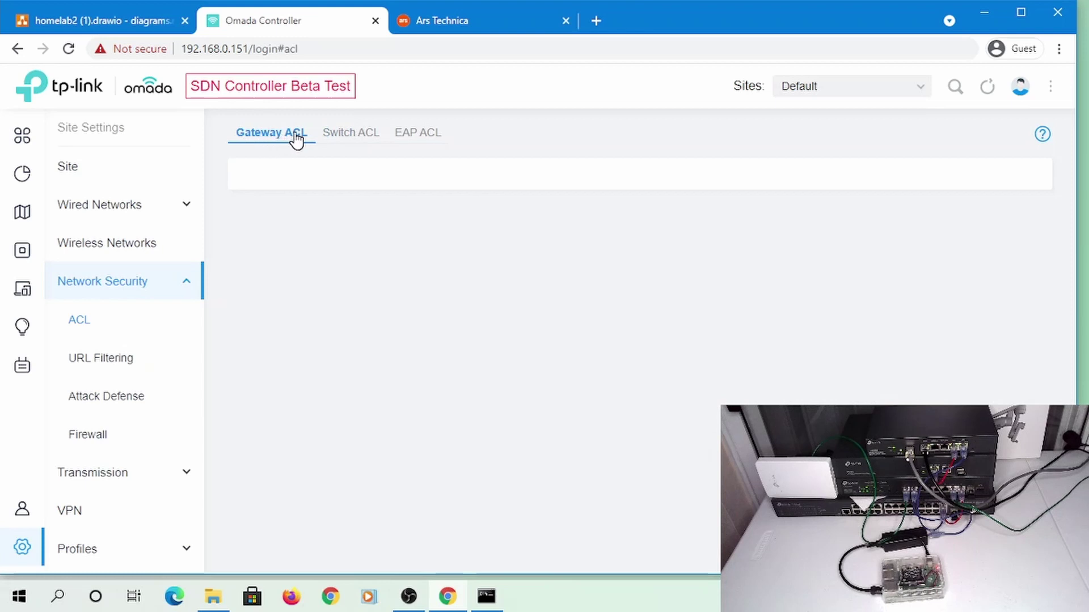
{"action": "left_click", "coordinate": [334, 138]}
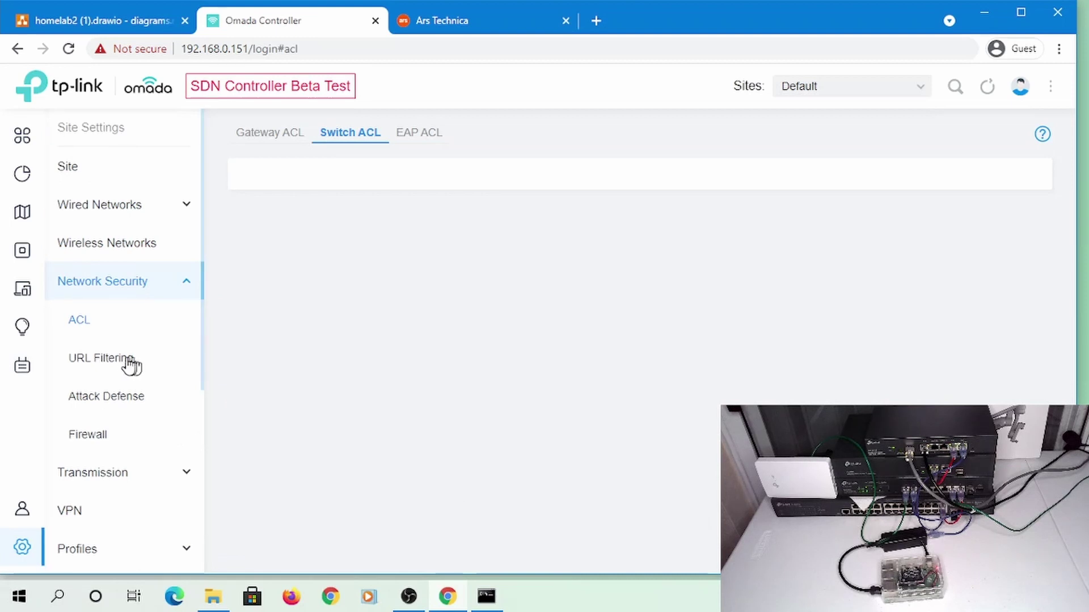
{"action": "left_click", "coordinate": [128, 364]}
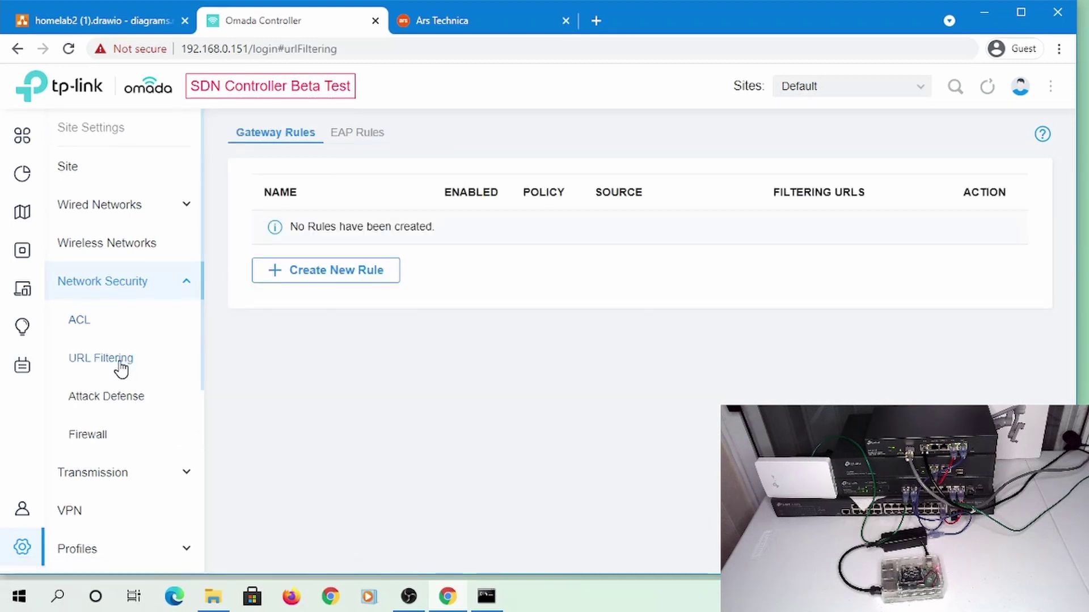
{"action": "left_click", "coordinate": [81, 322]}
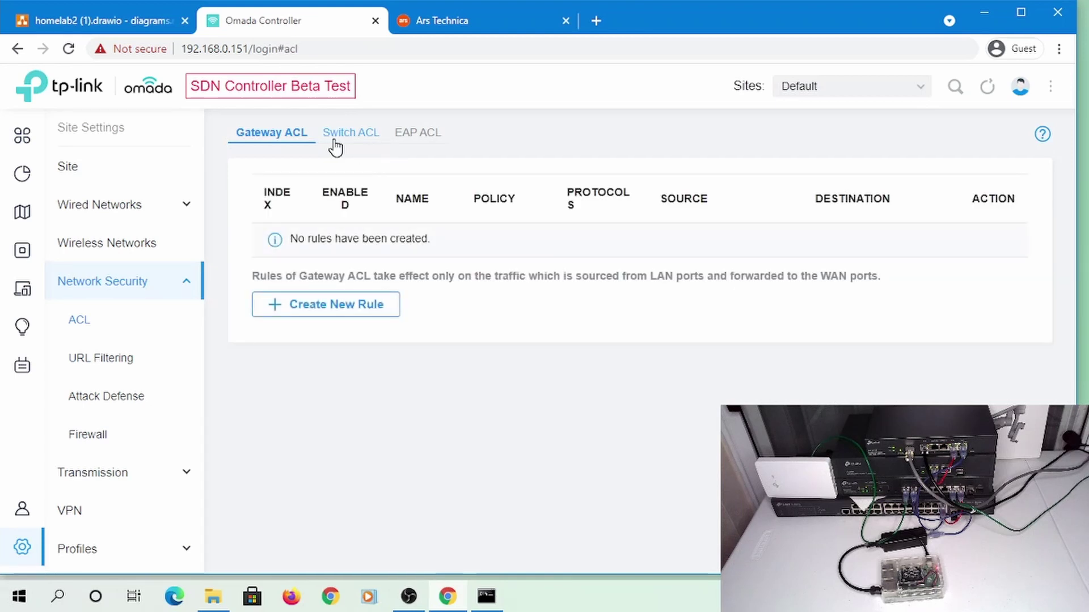
{"action": "left_click", "coordinate": [335, 143]}
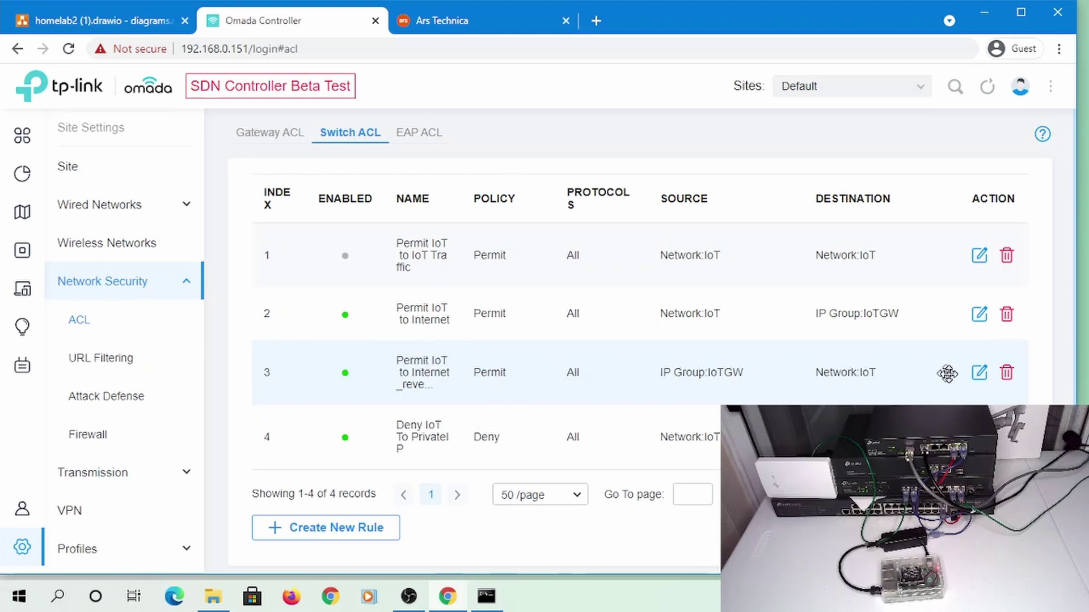
Disable the Permit IoT to Internet_reverse switch ACL rule and apply the change
{"action": "left_click", "coordinate": [979, 374]}
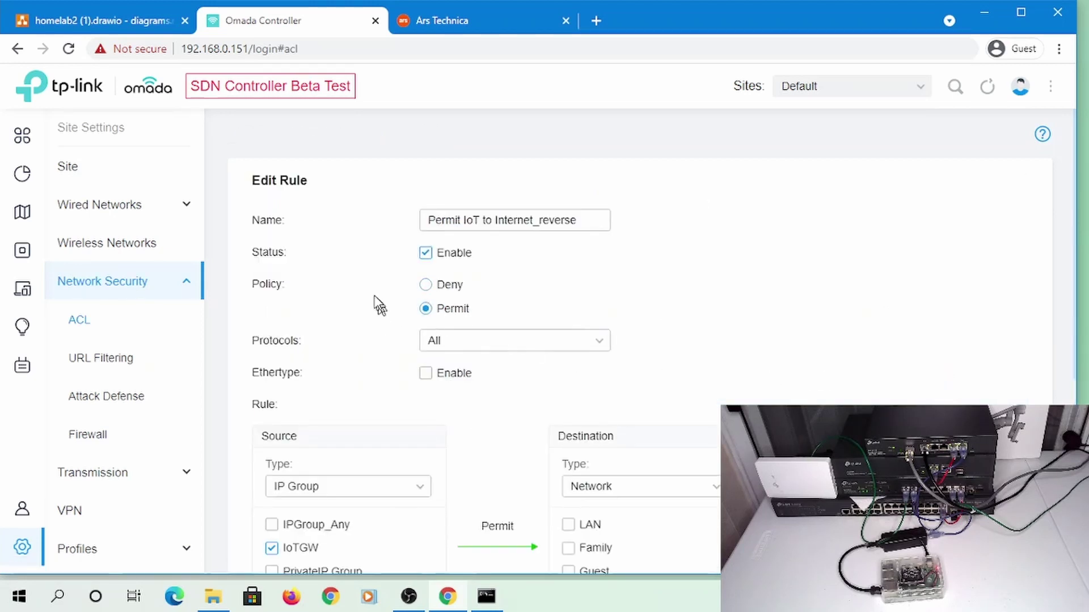
{"action": "scroll", "coordinate": [442, 258], "scroll_direction": "down", "scroll_amount": 6}
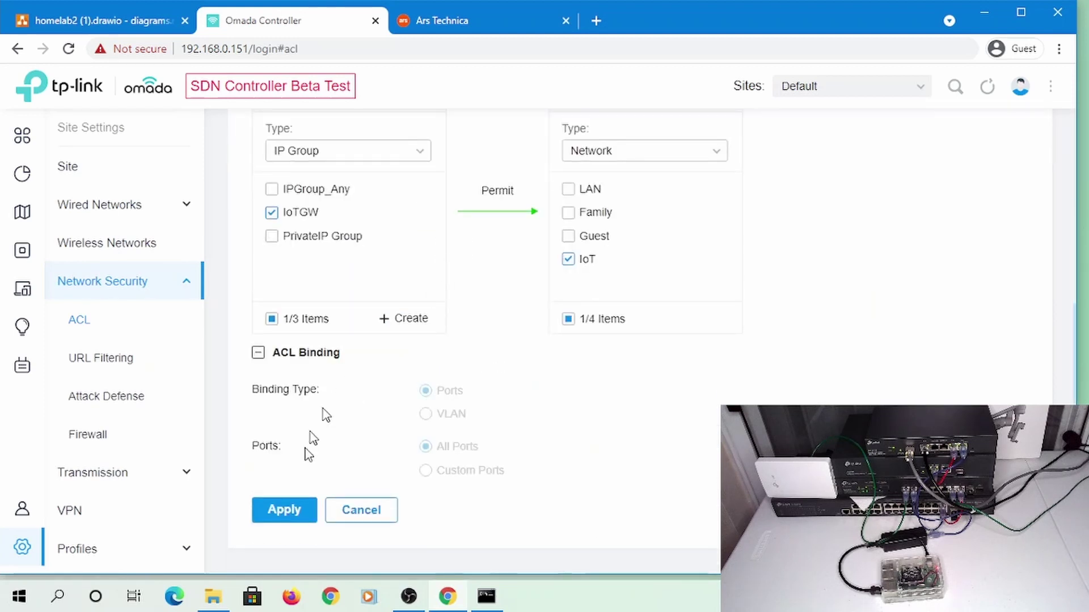
{"action": "left_click", "coordinate": [297, 517]}
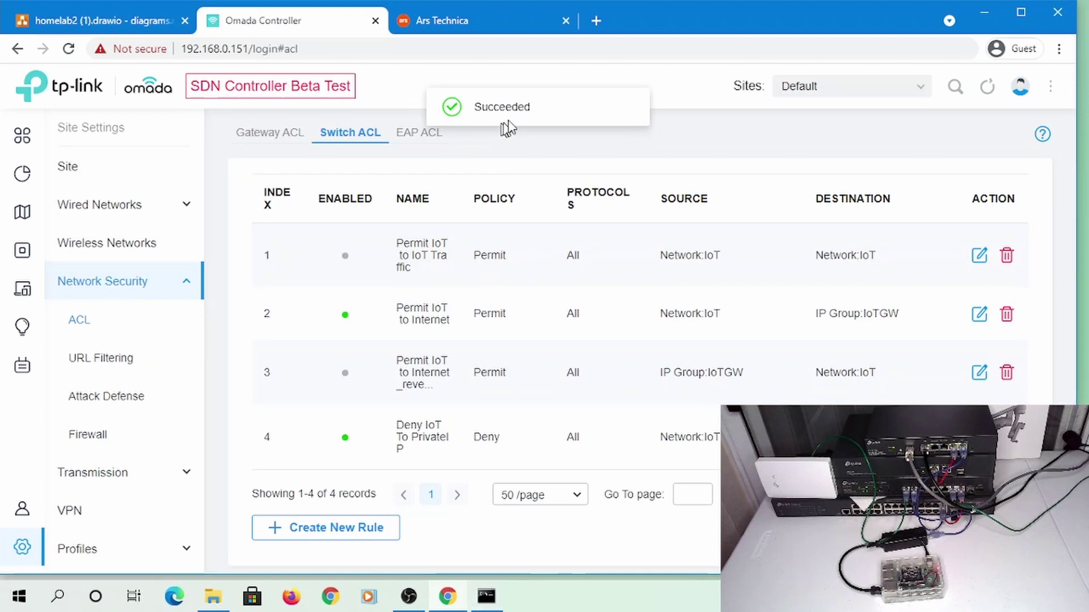
{"action": "left_click", "coordinate": [596, 21]}
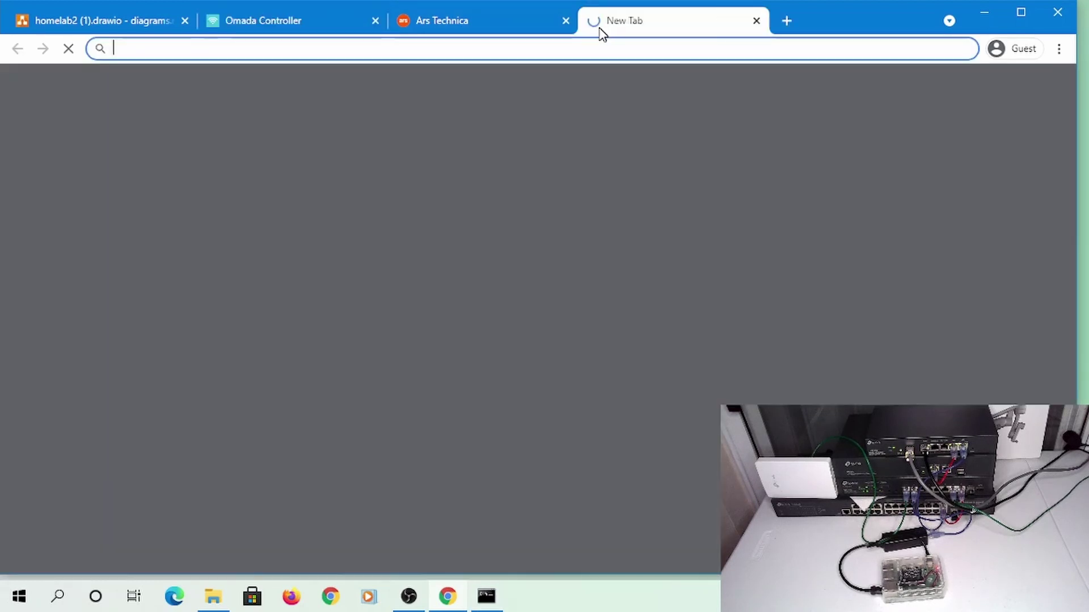
Load cnn.com in the new tab to test internet access
{"action": "type", "text": "cnn/sp"}
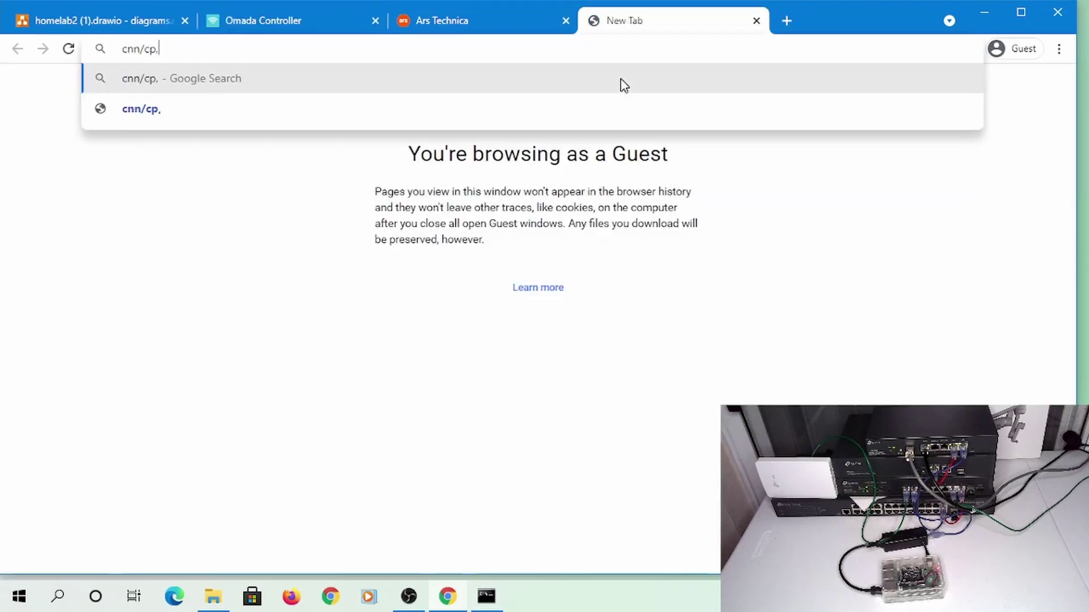
{"action": "key", "text": "BackSpace"}
{"action": "key", "text": "BackSpace"}
{"action": "key", "text": "BackSpace"}
{"action": "type", "text": ".com"}
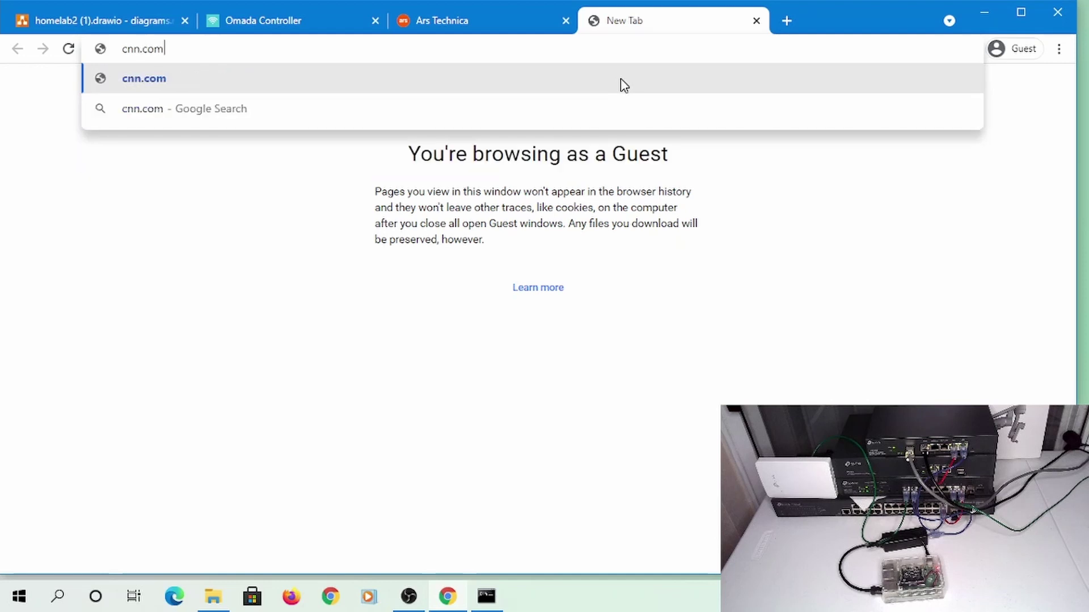
{"action": "key", "text": "Return"}
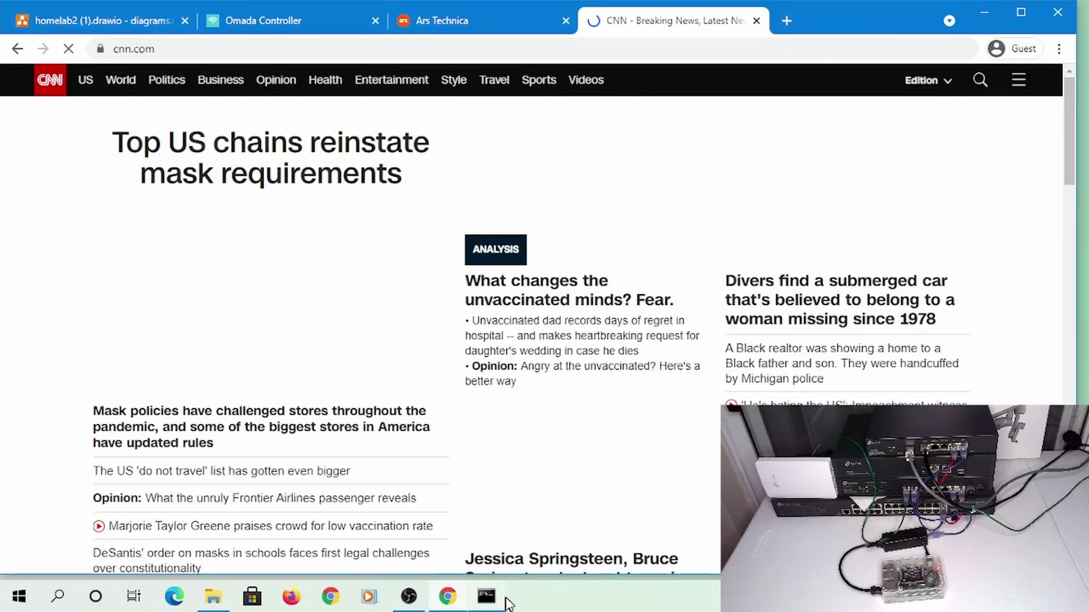
Ping google.com in Command Prompt, stop it, then close the CNN tab
{"action": "left_click", "coordinate": [486, 597]}
{"action": "type", "text": "pi"}
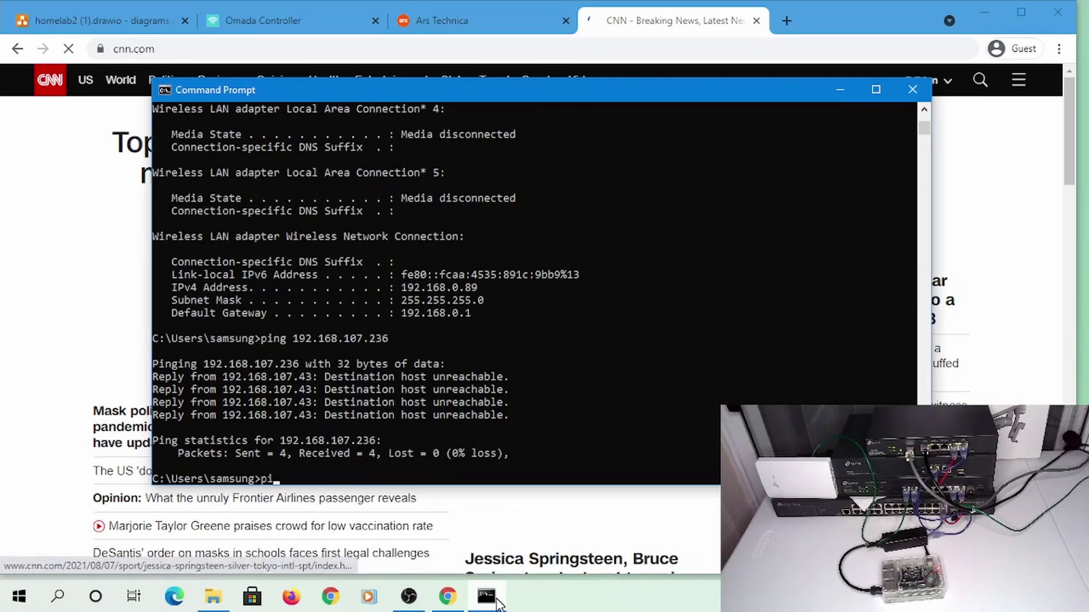
{"action": "type", "text": "ng google.com"}
{"action": "key", "text": "Return"}
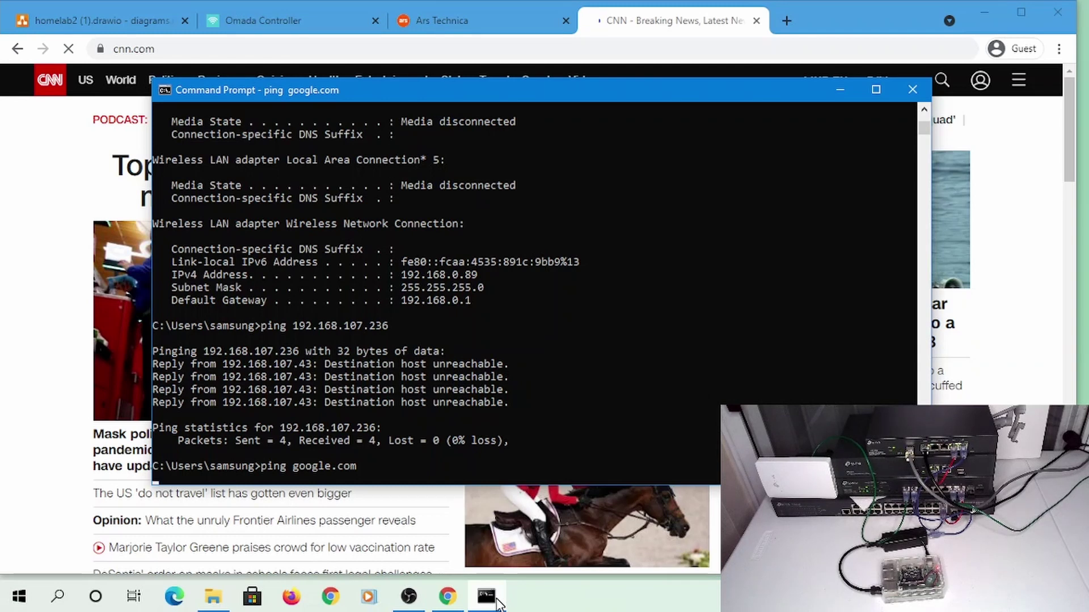
{"action": "key", "text": "ctrl+c"}
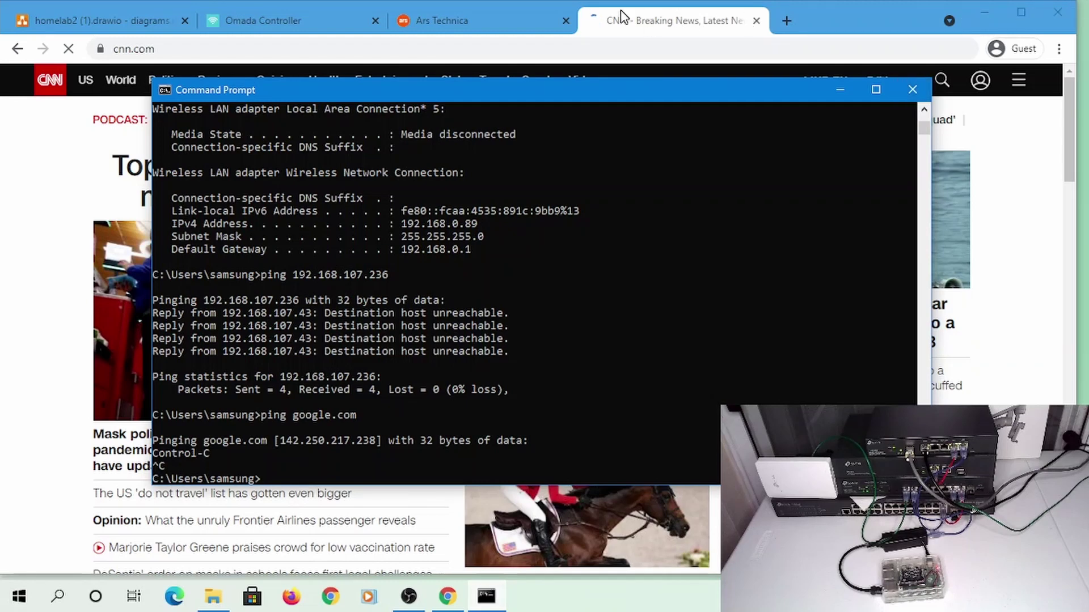
{"action": "left_click", "coordinate": [641, 14]}
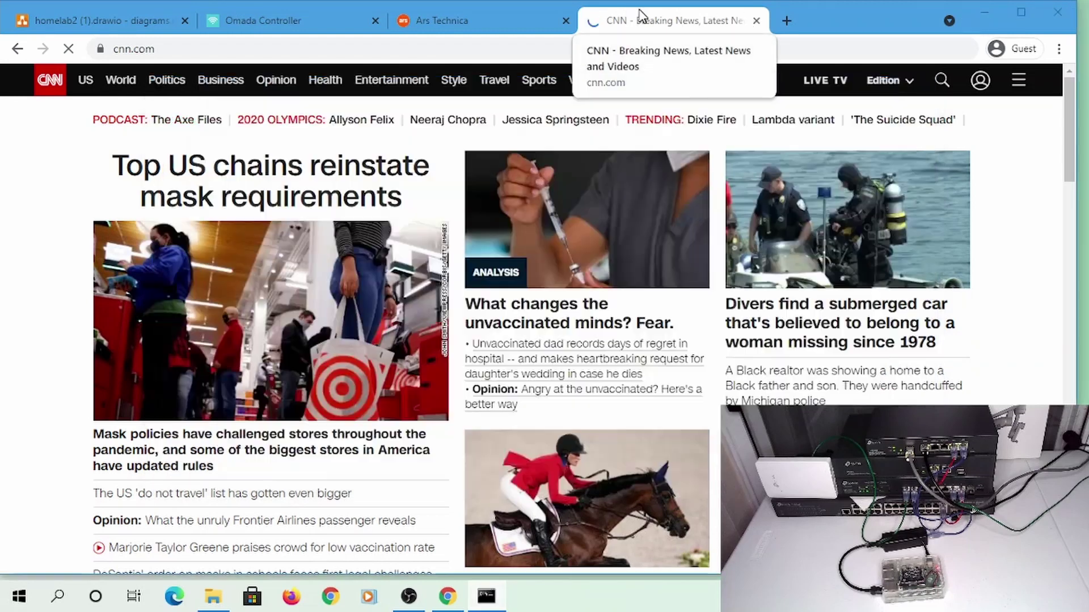
{"action": "left_click", "coordinate": [757, 21]}
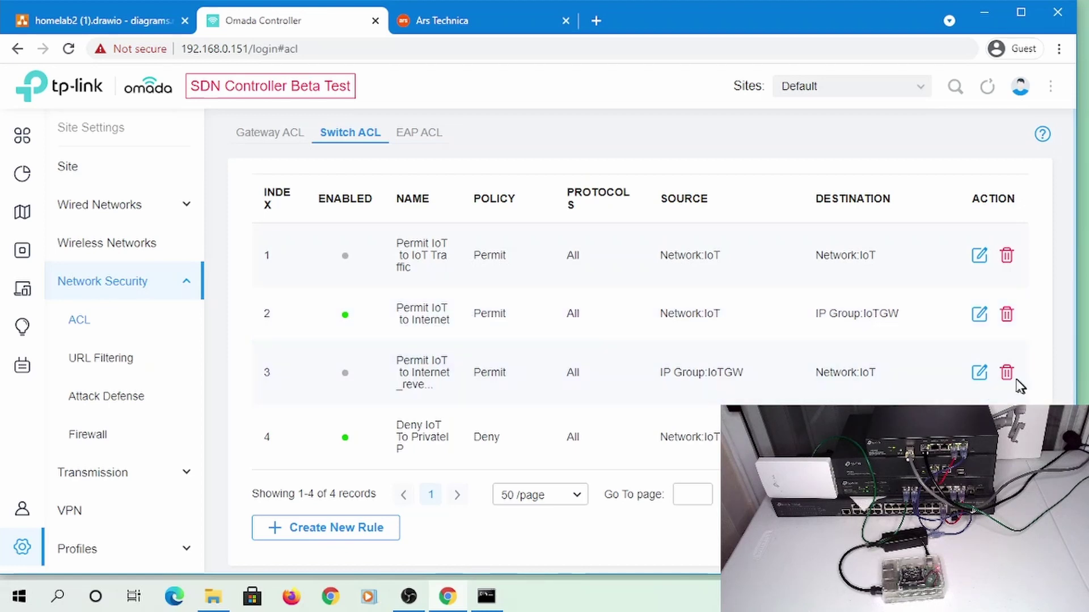
Start a continuous ping to 192.168.107.236 using the -t option
{"action": "left_click", "coordinate": [486, 596]}
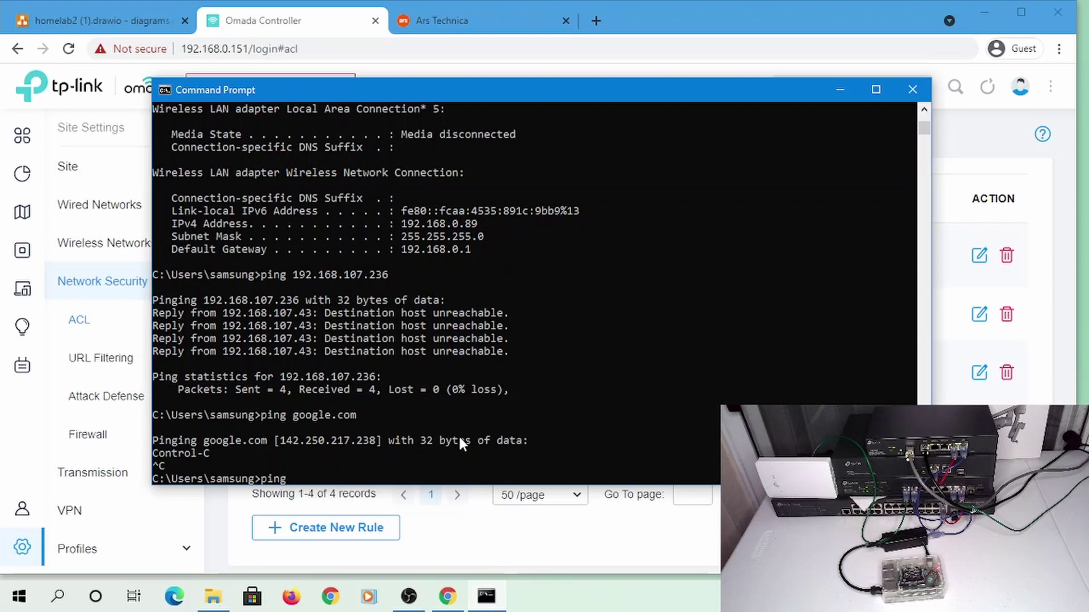
{"action": "type", "text": "ping 192.168.107.236"}
{"action": "key", "text": "Return"}
{"action": "key", "text": "ctrl+c"}
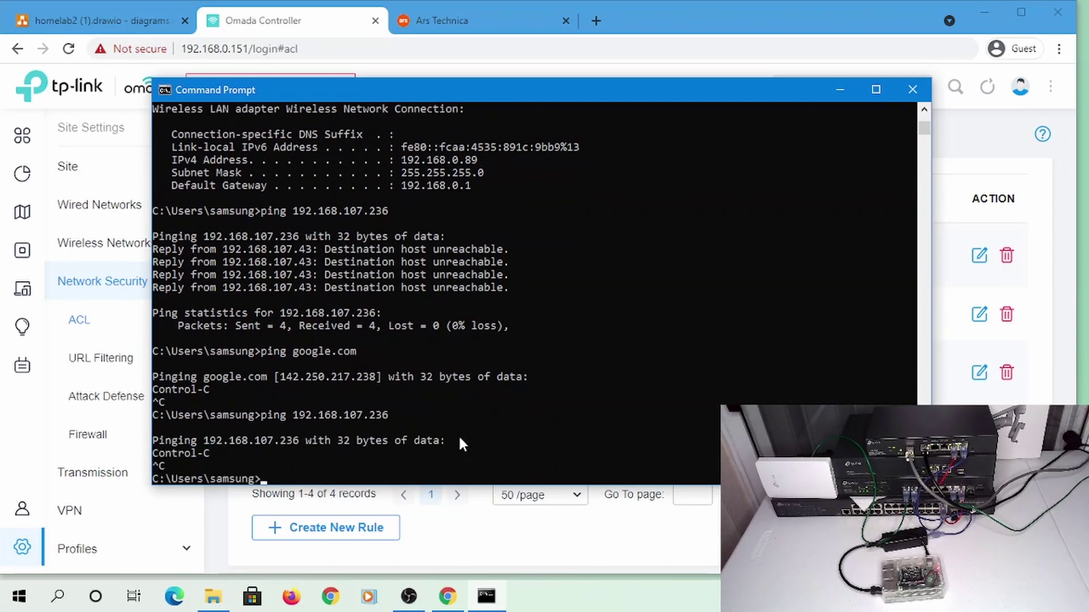
{"action": "key", "text": "Up"}
{"action": "type", "text": "-t"}
{"action": "key", "text": "Return"}
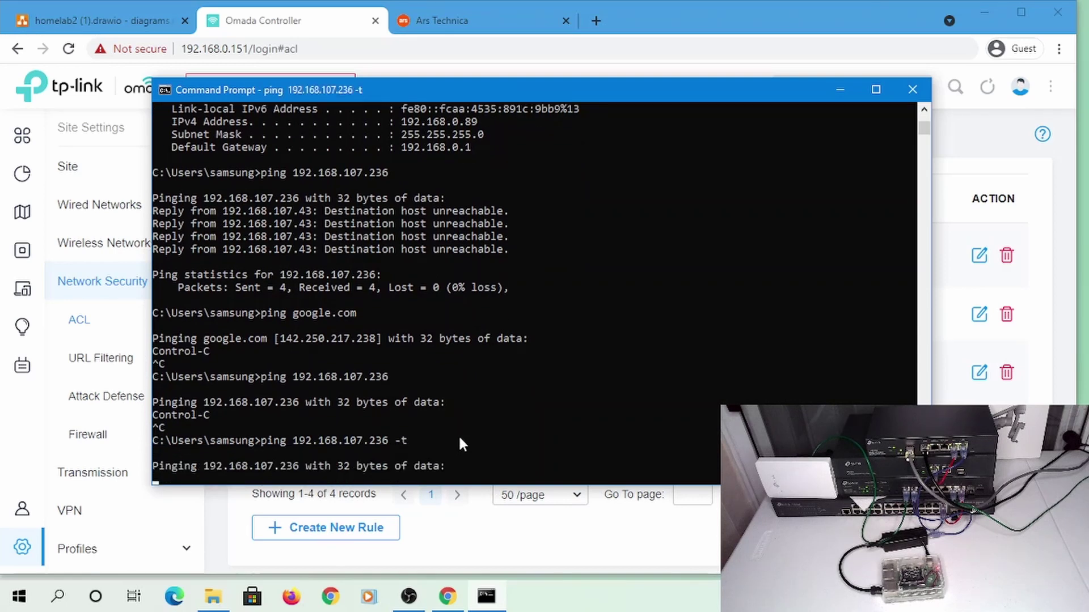
Delete the Permit IoT to Internet and Permit IoT to Internet_reverse switch ACL rules
{"action": "left_click", "coordinate": [1058, 104]}
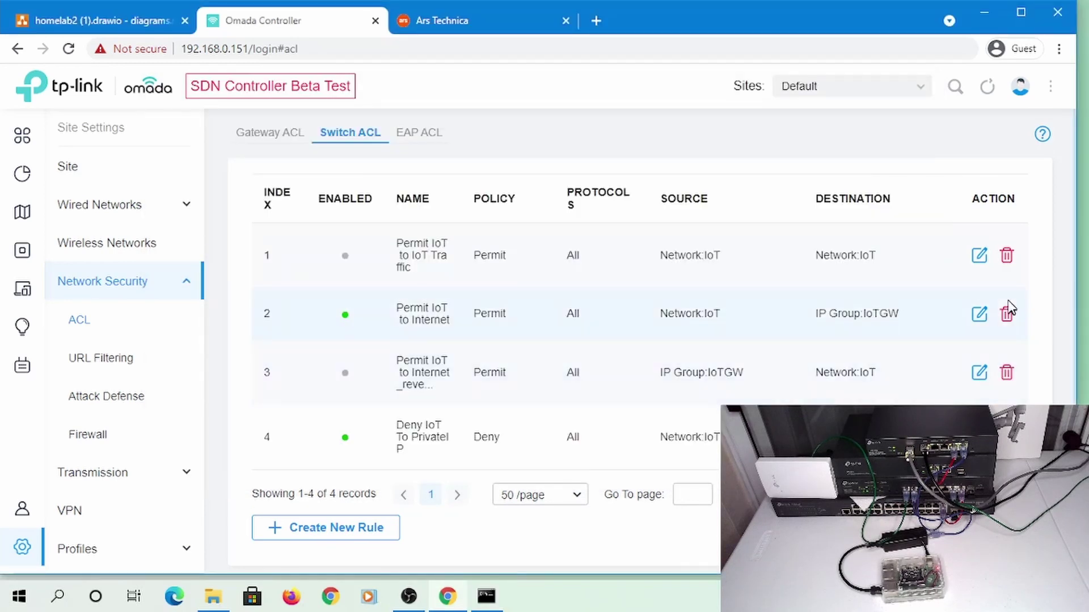
{"action": "left_click", "coordinate": [1007, 315]}
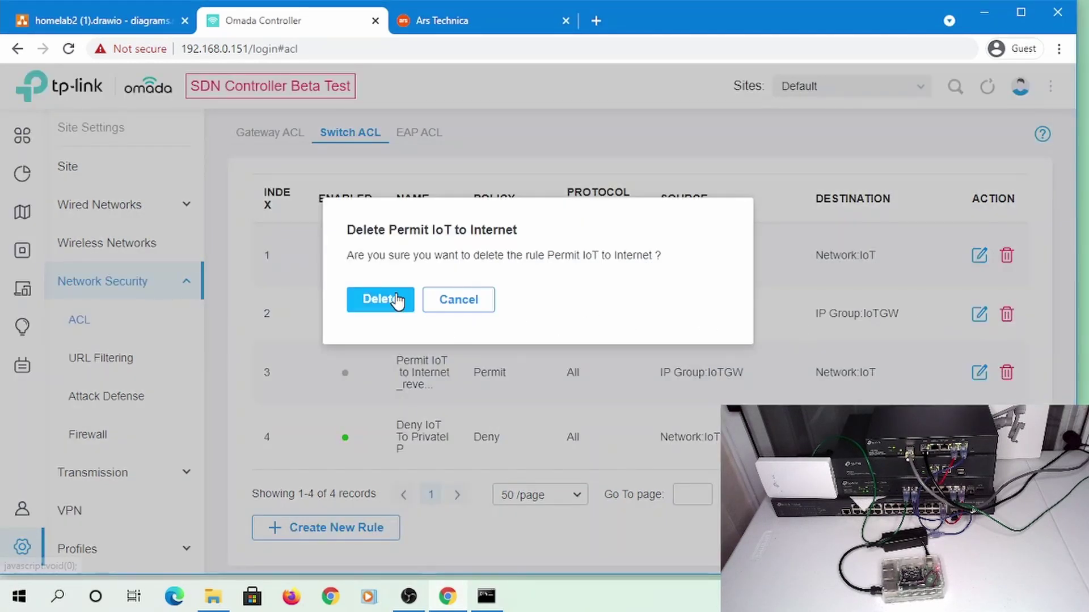
{"action": "left_click", "coordinate": [397, 301]}
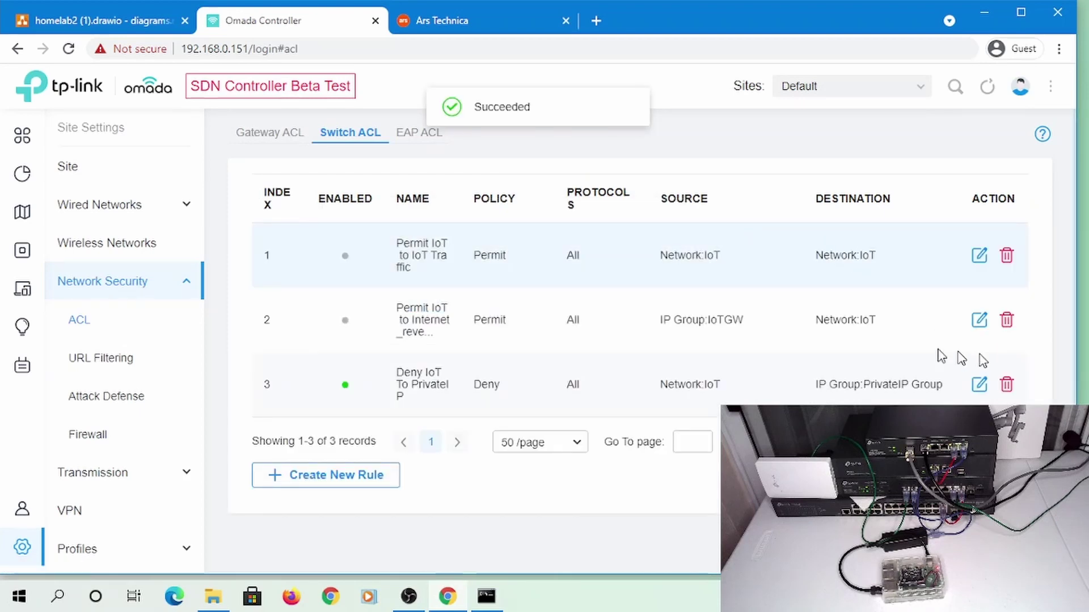
{"action": "left_click", "coordinate": [1006, 320]}
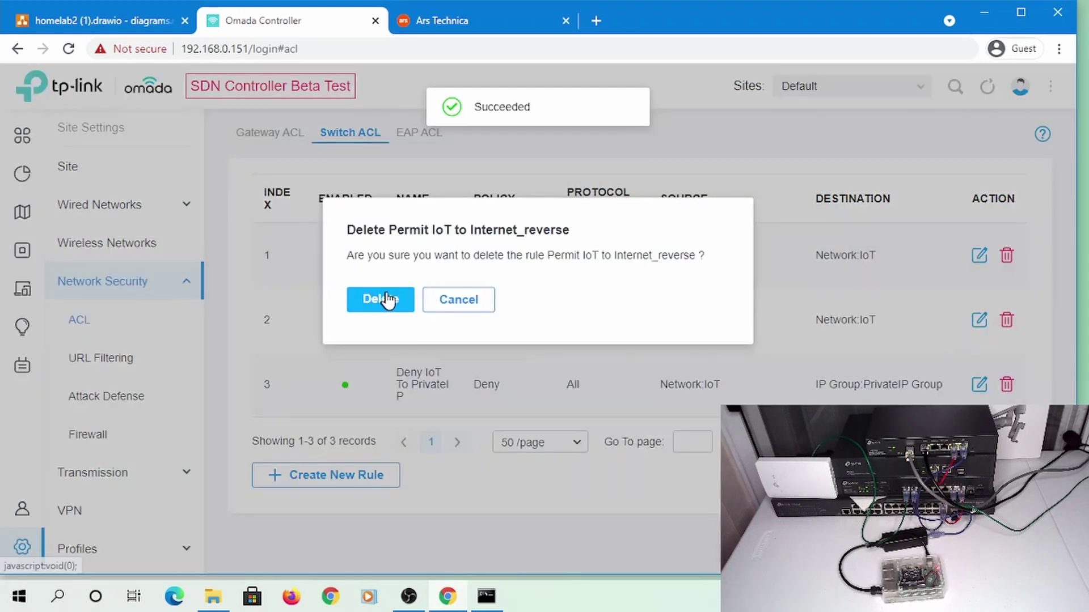
{"action": "left_click", "coordinate": [380, 299]}
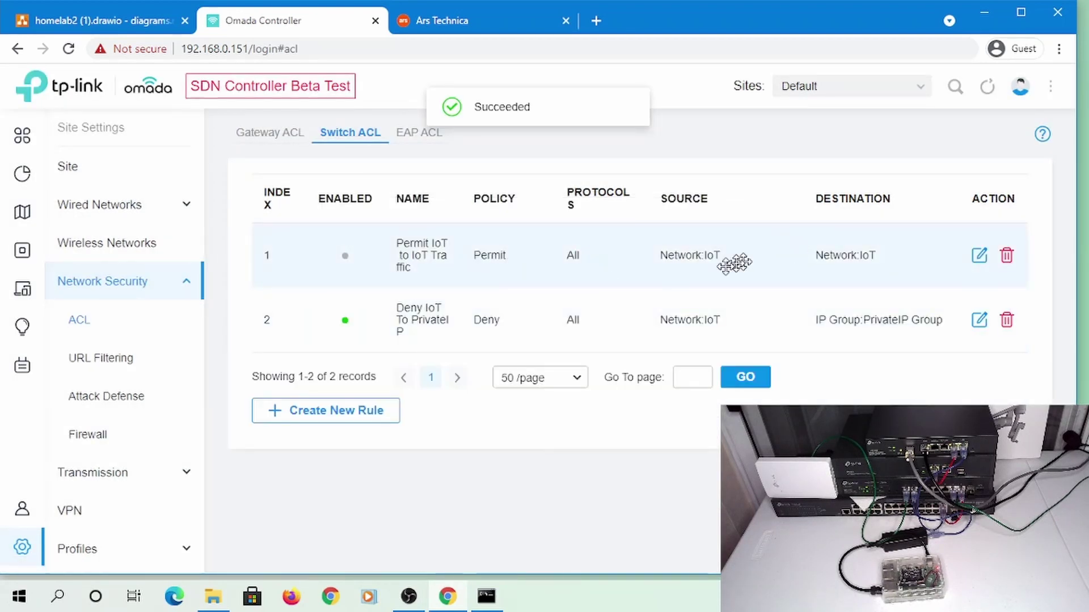
Enable the Permit IoT to IoT Traffic rule and apply it
{"action": "left_click", "coordinate": [979, 256]}
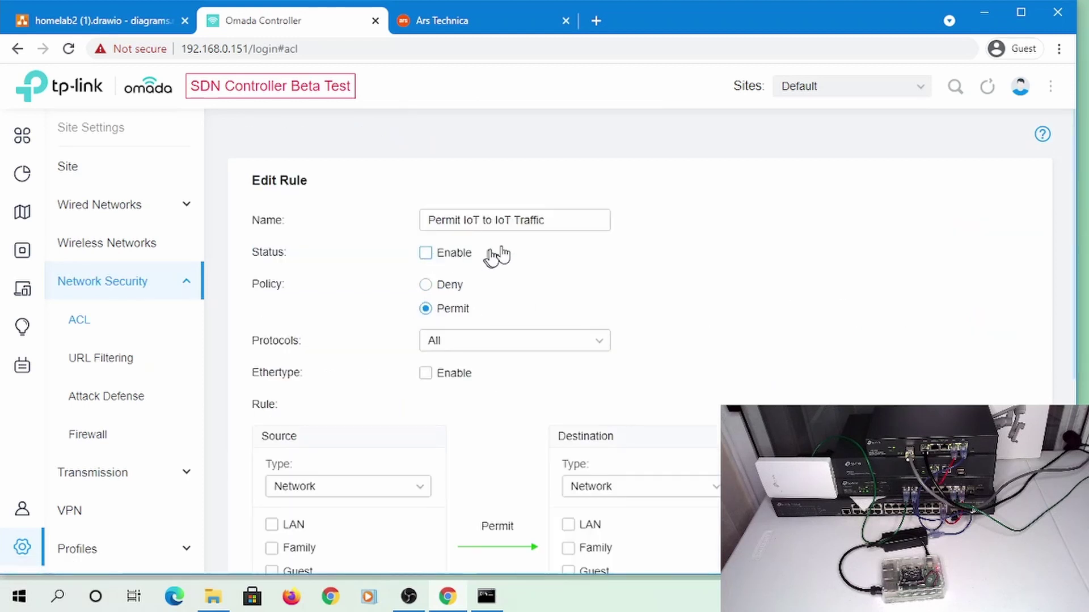
{"action": "scroll", "coordinate": [573, 233], "scroll_direction": "down", "scroll_amount": 5}
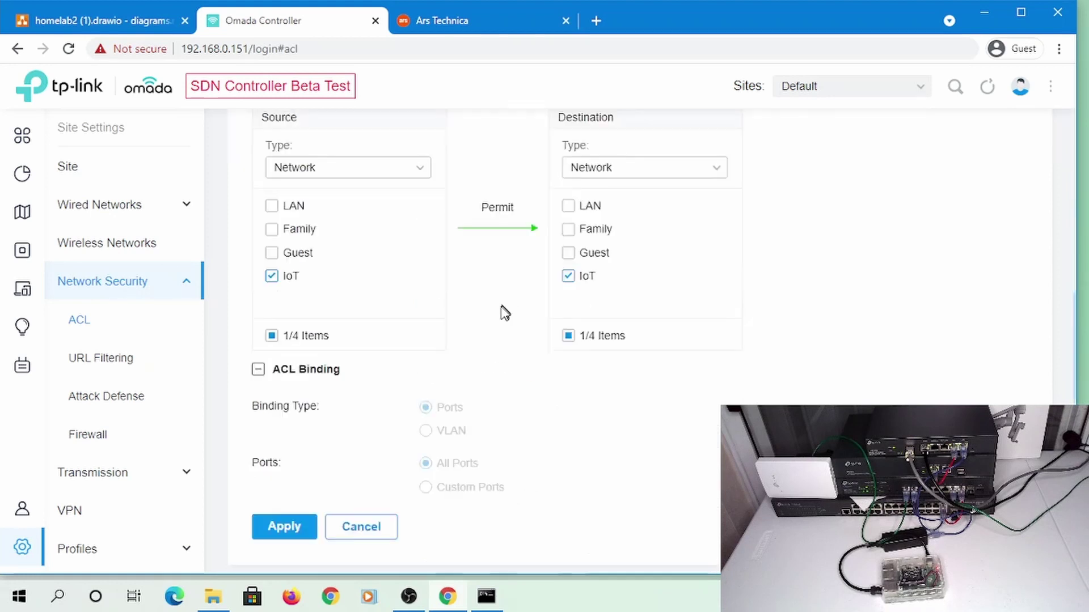
{"action": "scroll", "coordinate": [454, 363], "scroll_direction": "down", "scroll_amount": 1}
{"action": "left_click", "coordinate": [277, 515]}
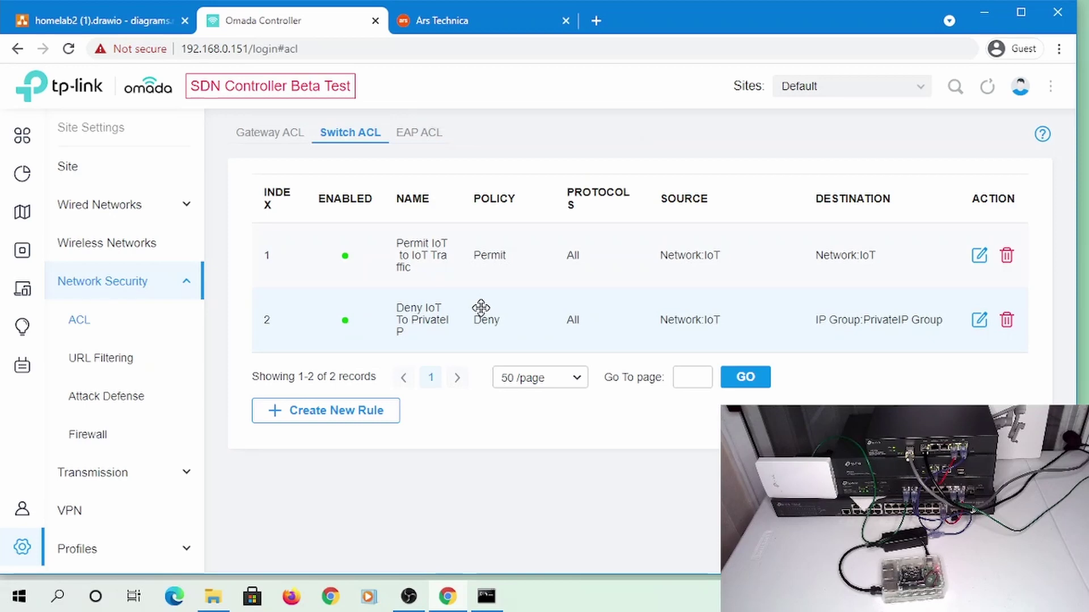
Stop the ping, log in over SSH to 192.168.107.236 with the password, then exit
{"action": "left_click", "coordinate": [499, 592]}
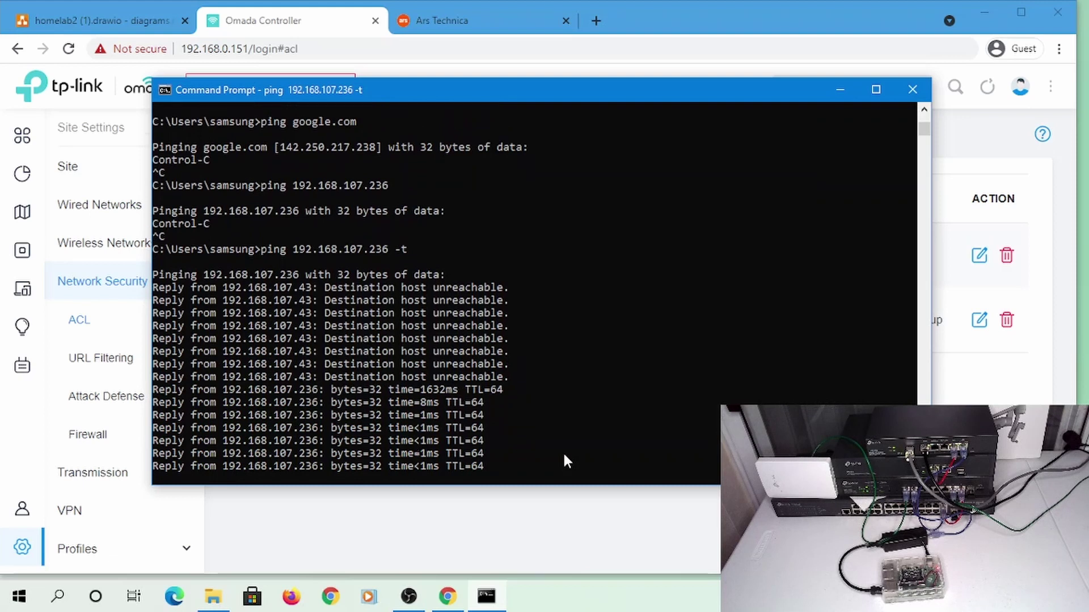
{"action": "key", "text": "ctrl+c"}
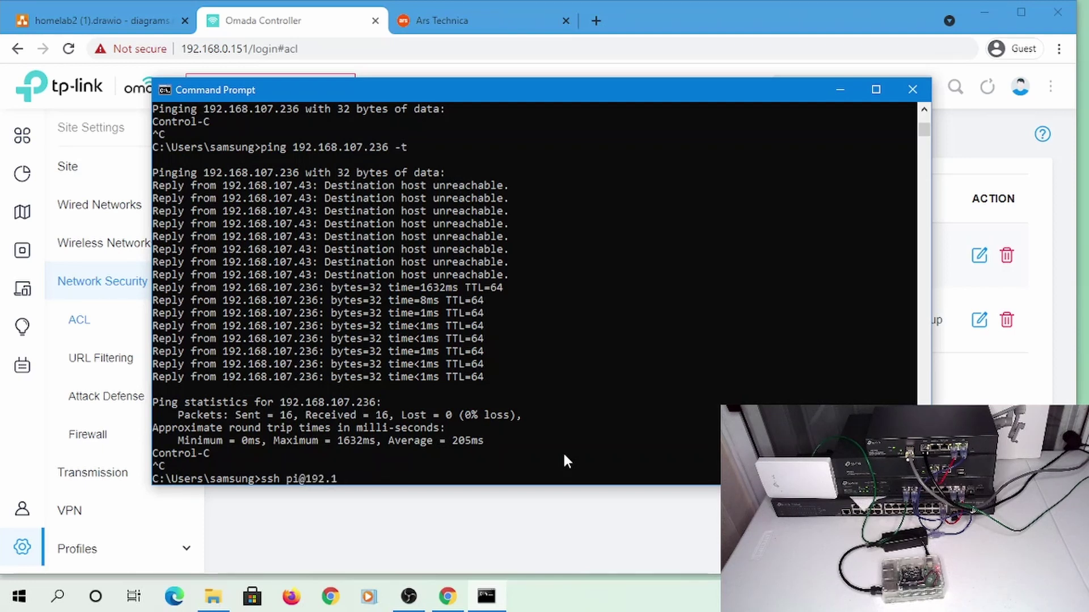
{"action": "type", "text": ".236"}
{"action": "key", "text": "Return"}
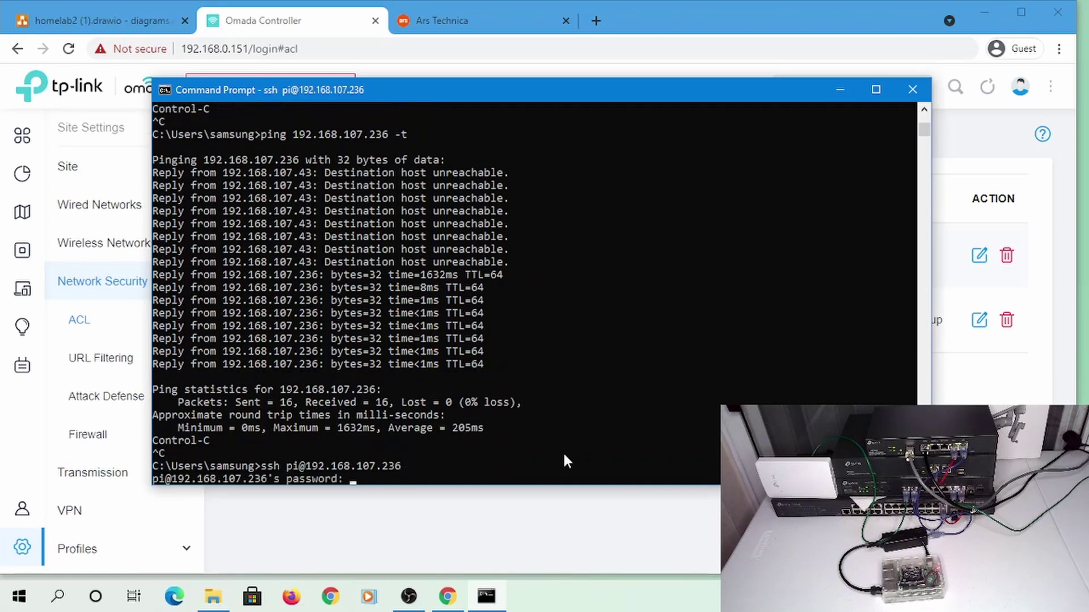
{"action": "key", "text": "Return"}
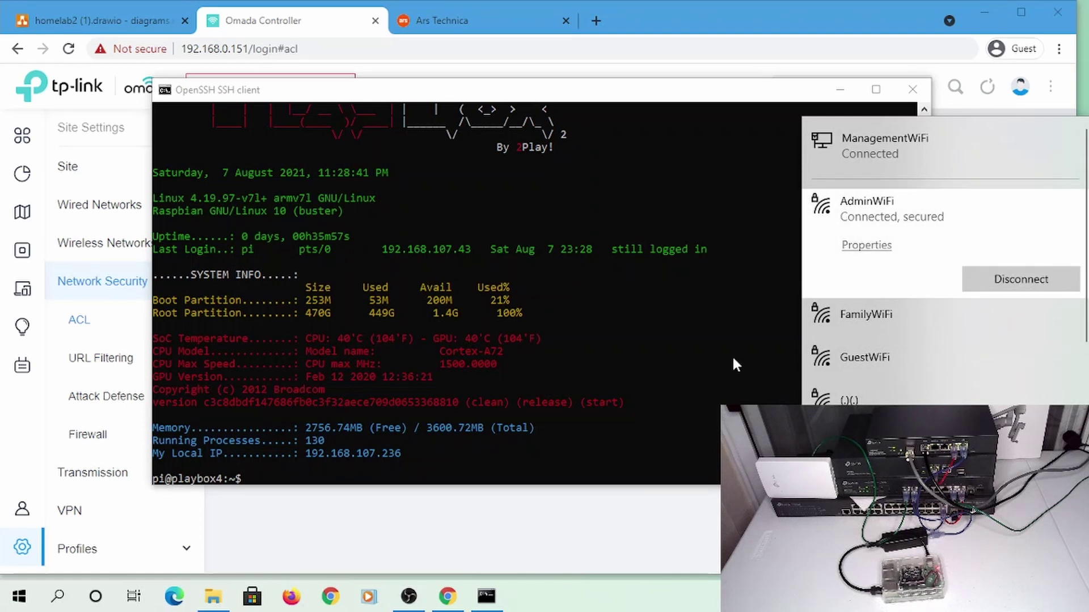
{"action": "left_click", "coordinate": [627, 363]}
{"action": "key", "text": "Return"}
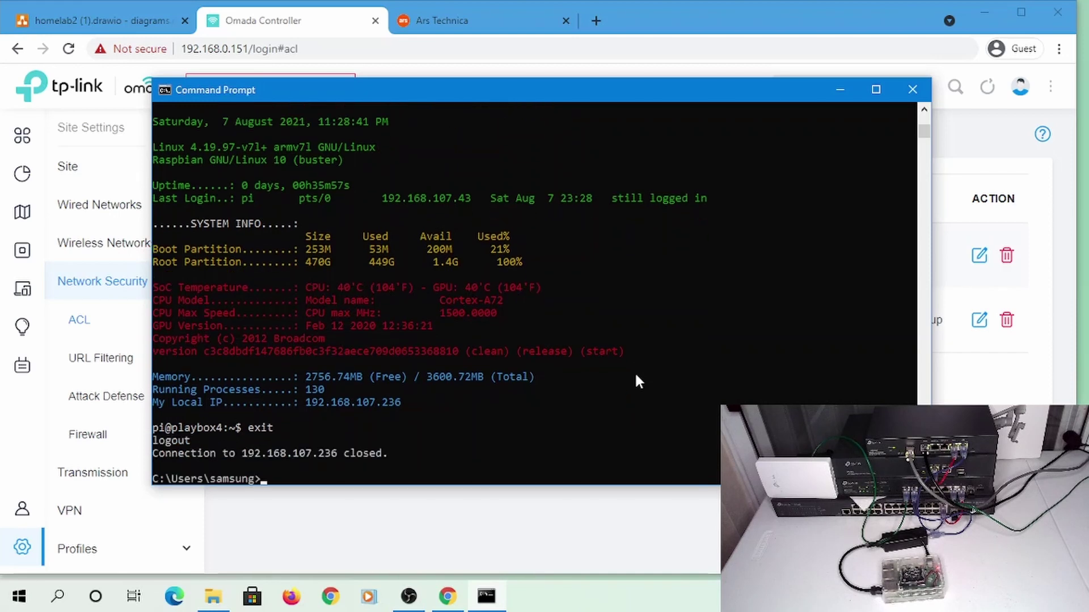
Run ipconfig to show the PC at 192.168.107.43 on iot.local
{"action": "type", "text": "nfig"}
{"action": "key", "text": "BackSpace"}
{"action": "key", "text": "BackSpace"}
{"action": "key", "text": "BackSpace"}
{"action": "type", "text": "fig"}
{"action": "key", "text": "Return"}
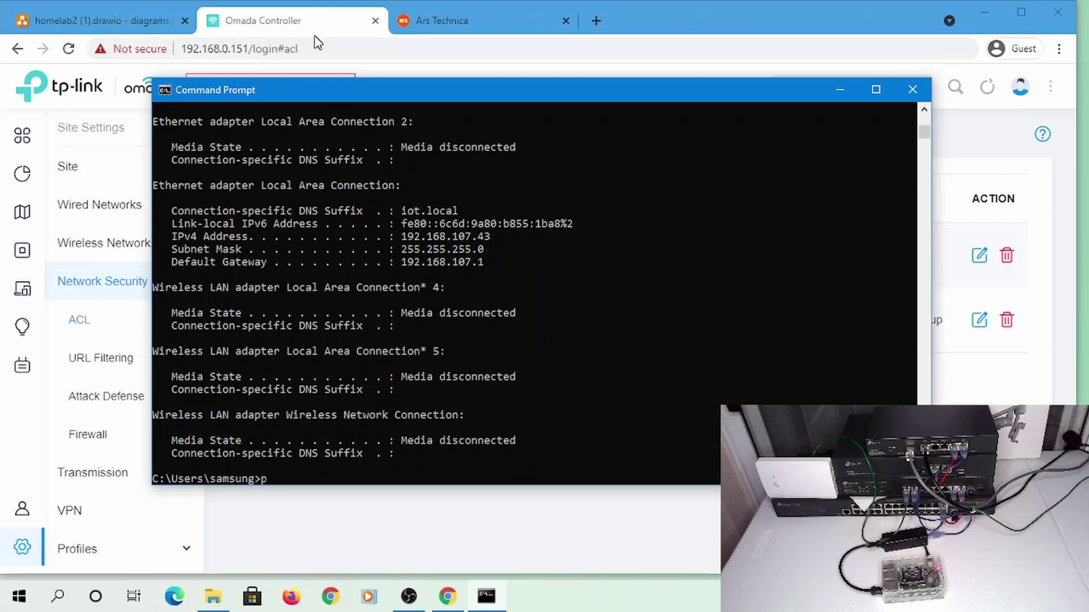
Ping the controller at 192.168.0.151 and stop it after timeouts
{"action": "type", "text": "ing 192.168.10.151"}
{"action": "key", "text": "Return"}
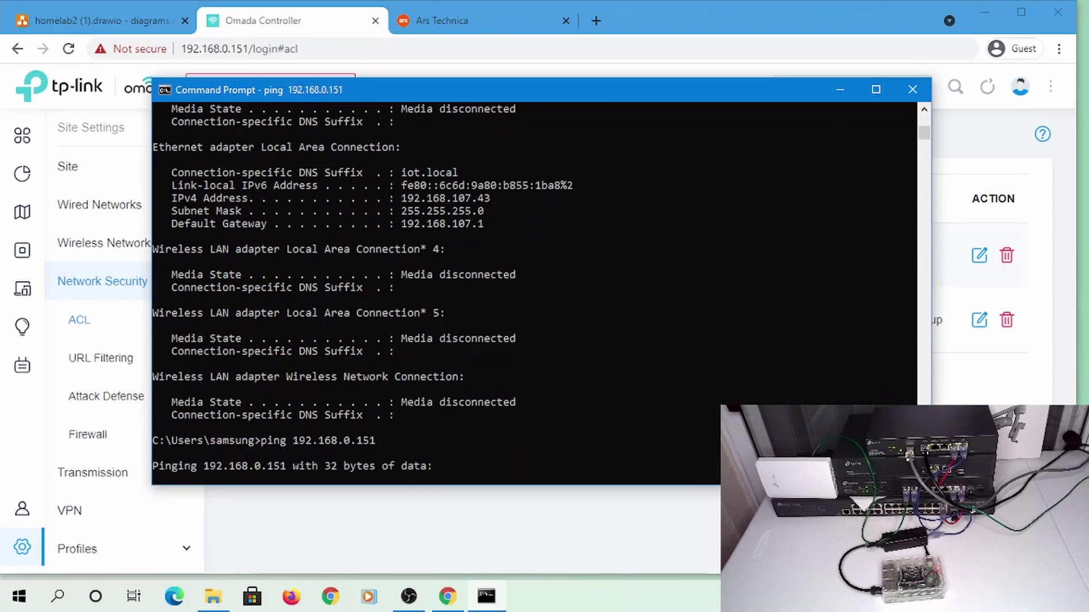
{"action": "left_click", "coordinate": [966, 597]}
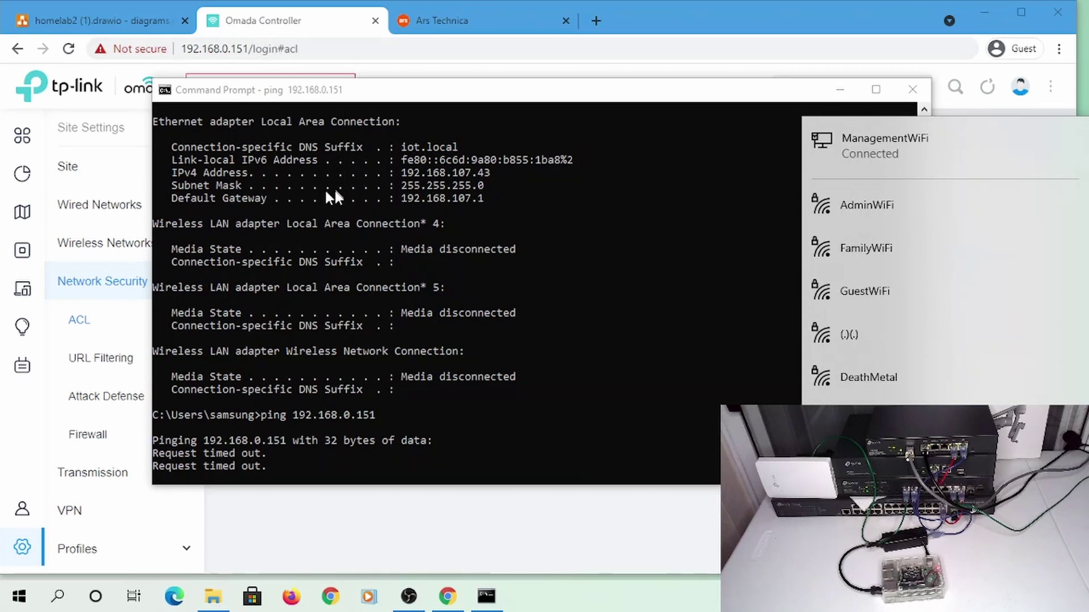
{"action": "left_click", "coordinate": [420, 354]}
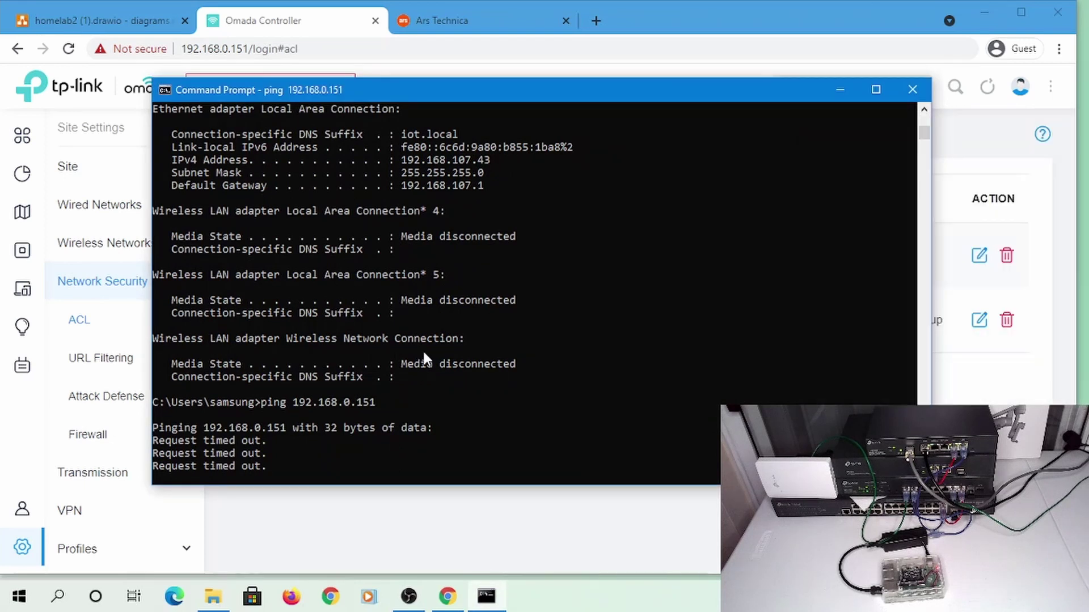
{"action": "key", "text": "ctrl+c"}
Rerun the continuous ping to the Pi at 192.168.107.236, then stop it
{"action": "key", "text": "Up"}
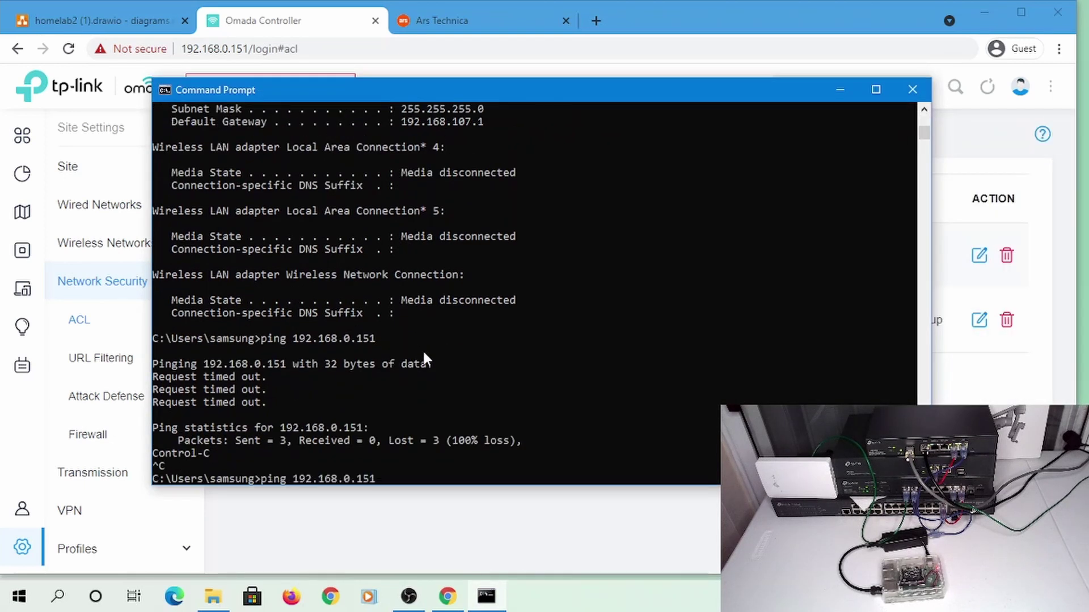
{"action": "key", "text": "Up"}
{"action": "key", "text": "Up"}
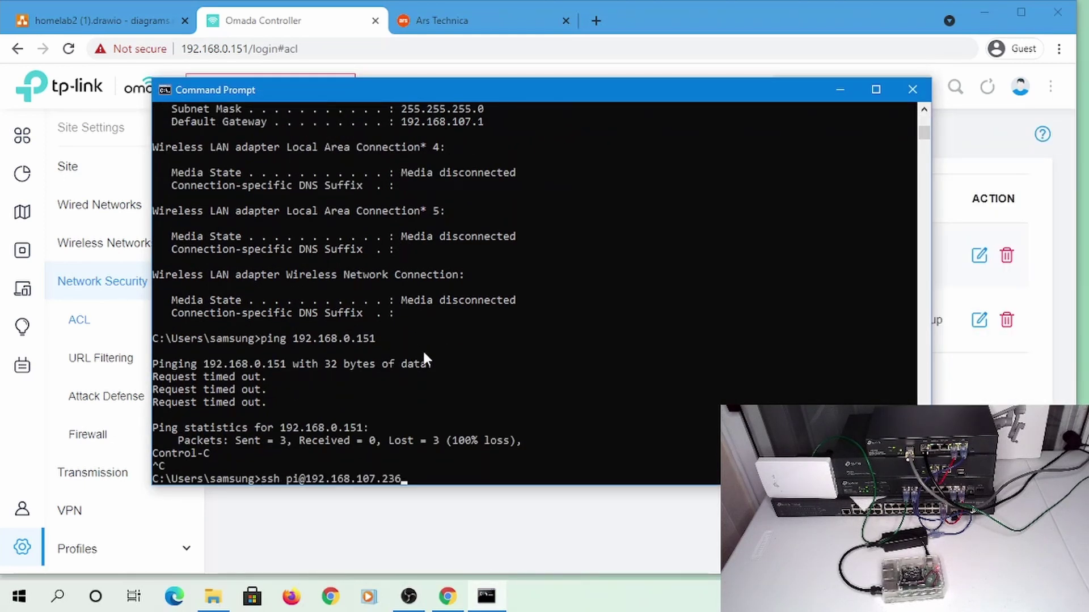
{"action": "key", "text": "Up"}
{"action": "key", "text": "Return"}
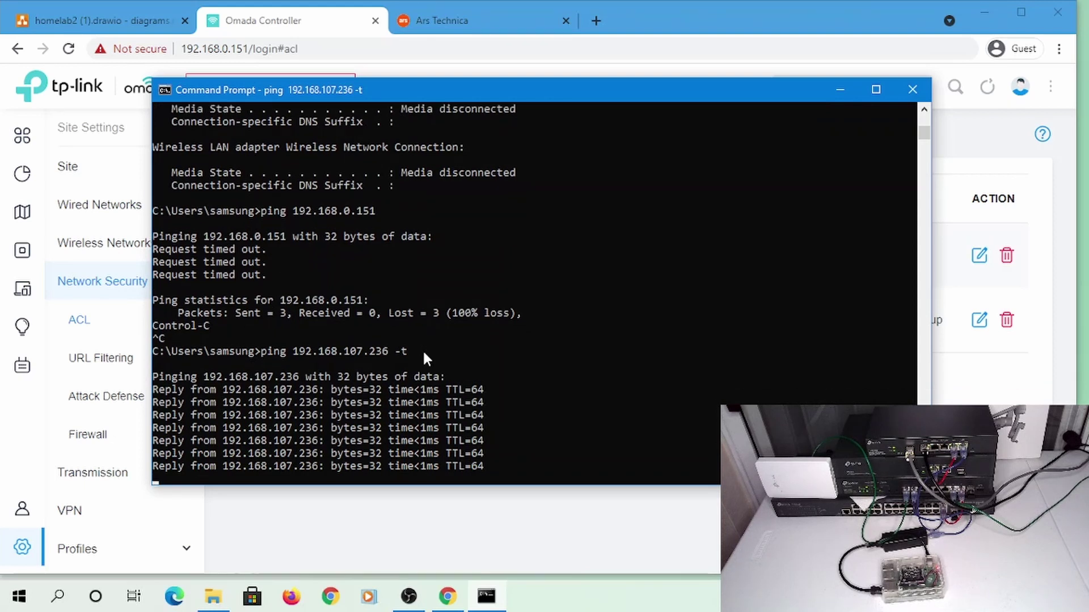
{"action": "key", "text": "ctrl+c"}
Ping 192.168.0.1, 192.168.10.1, 192.168.20.1 and google.com; only google.com replies 4 of 4
{"action": "type", "text": "ping "}
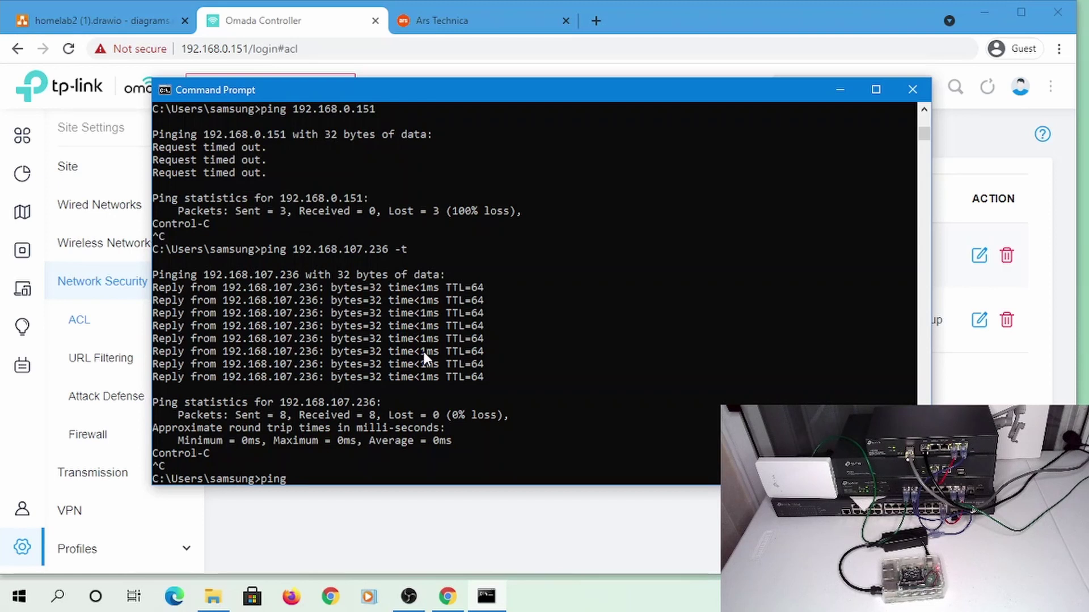
{"action": "type", "text": "192.168.0.1"}
{"action": "key", "text": "Return"}
{"action": "key", "text": "ctrl+c"}
{"action": "key", "text": "Up"}
{"action": "key", "text": "BackSpace"}
{"action": "key", "text": "BackSpace"}
{"action": "key", "text": "BackSpace"}
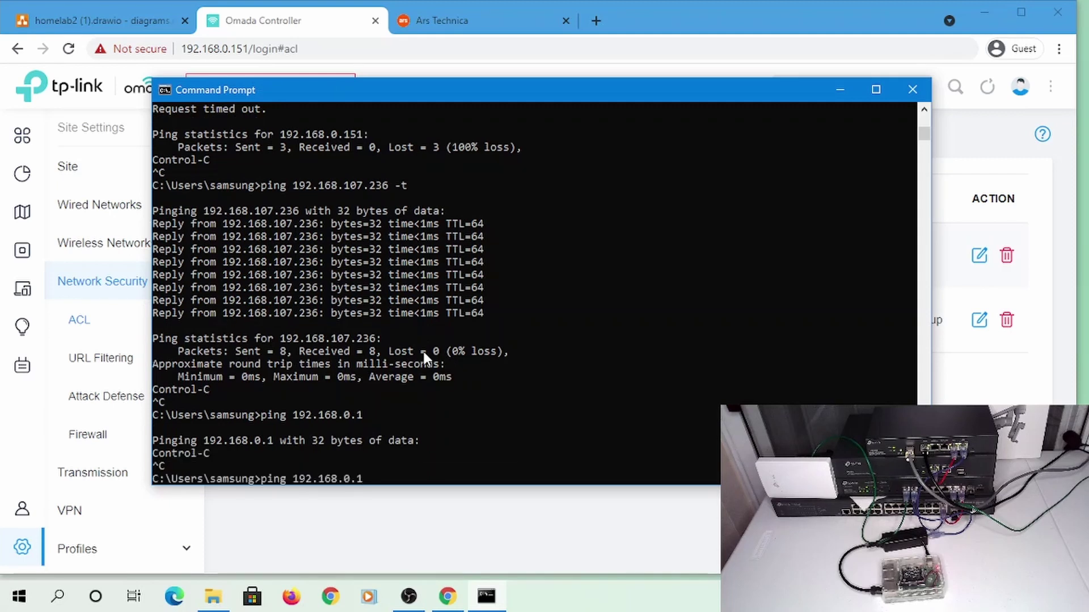
{"action": "type", "text": "10.1"}
{"action": "key", "text": "Return"}
{"action": "key", "text": "ctrl+c"}
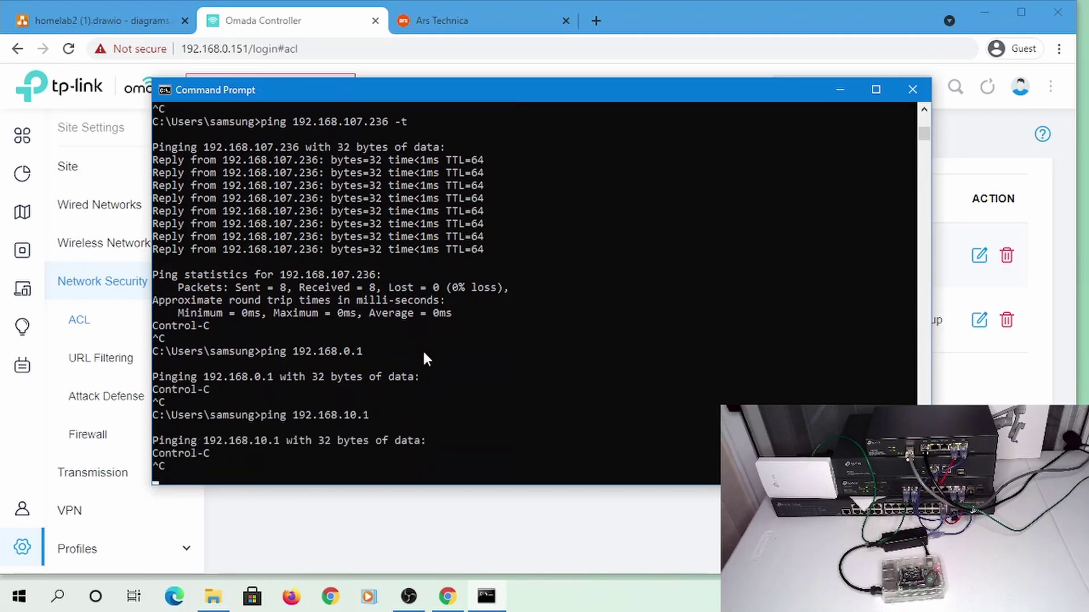
{"action": "key", "text": "Up"}
{"action": "key", "text": "BackSpace"}
{"action": "type", "text": "2"}
{"action": "key", "text": "Return"}
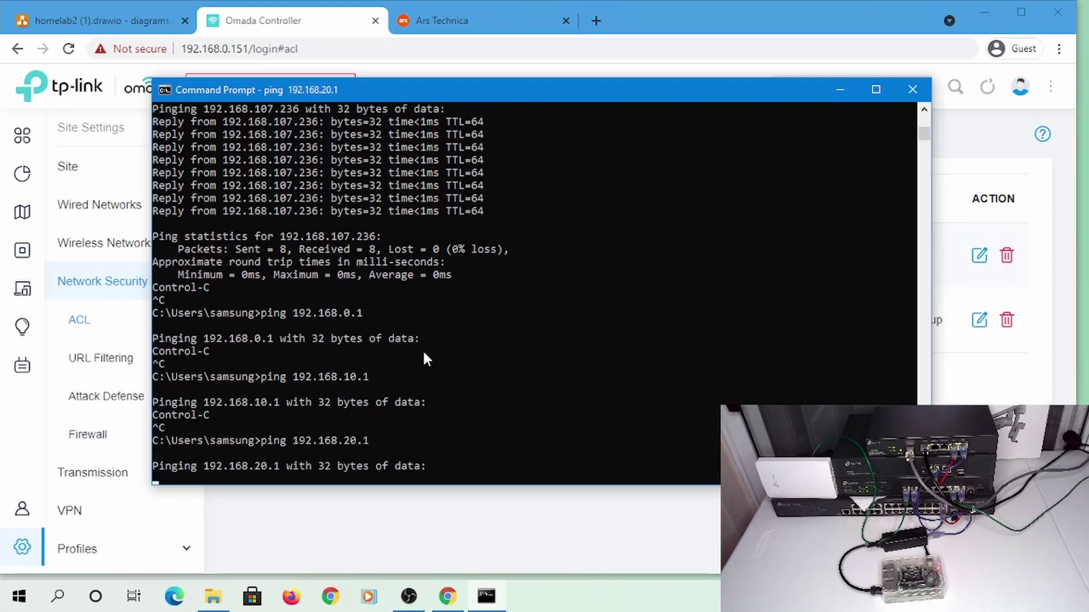
{"action": "key", "text": "ctrl+c"}
{"action": "type", "text": "ping google.com"}
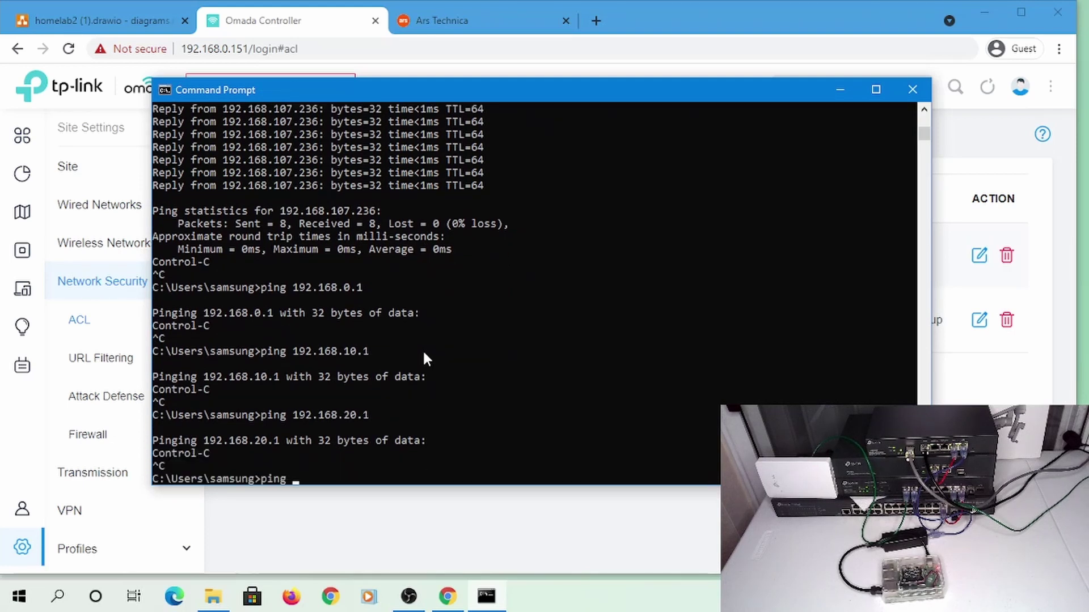
{"action": "key", "text": "Return"}
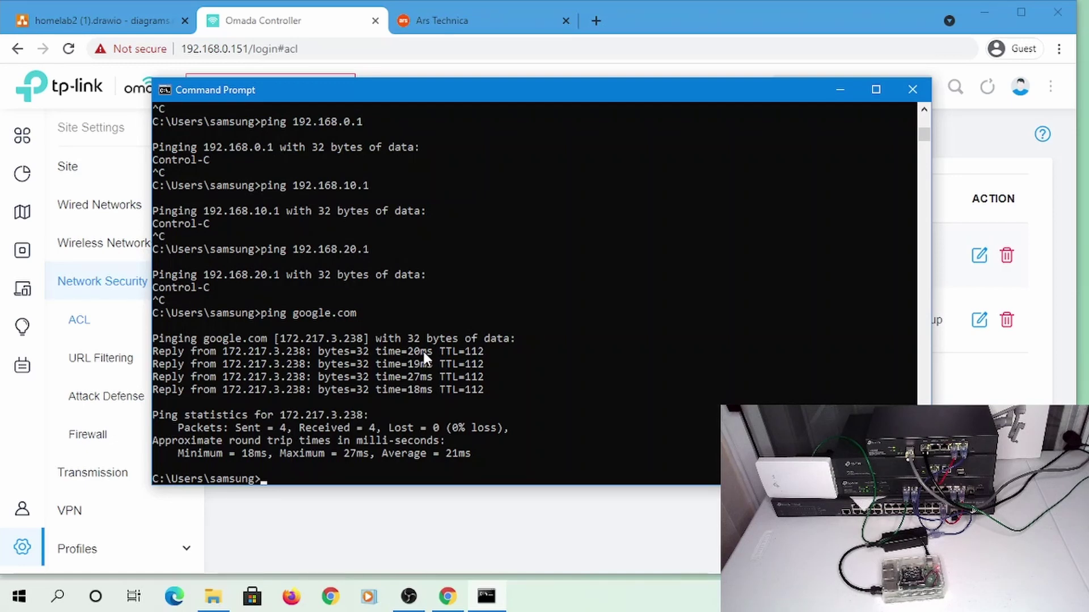
Load cnn.com in the Ars Technica tab to confirm browsing from the IoT network
{"action": "left_click", "coordinate": [454, 22]}
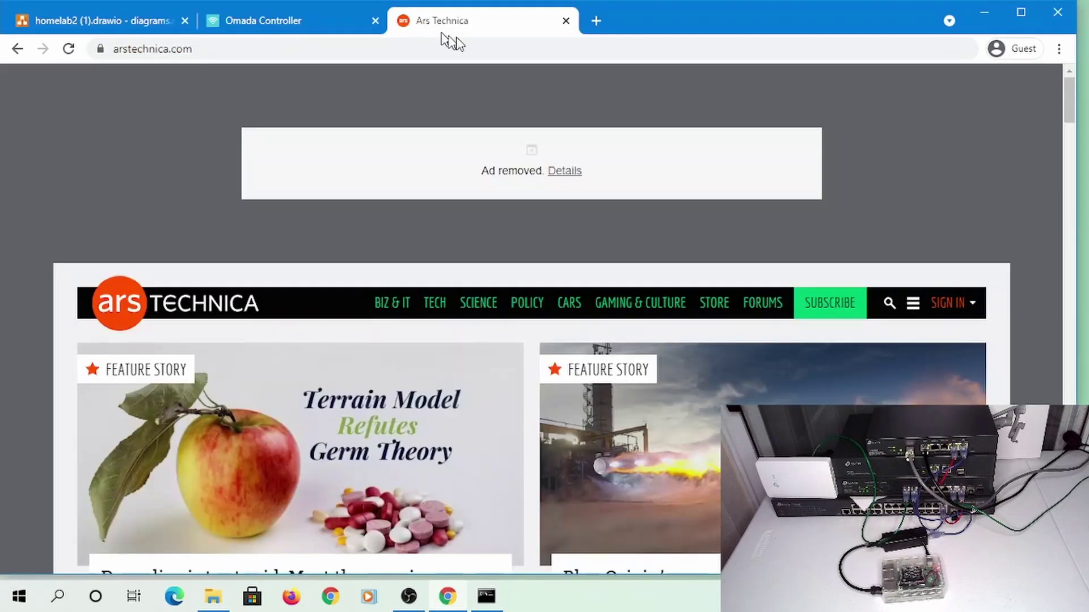
{"action": "left_click", "coordinate": [512, 50]}
{"action": "type", "text": "cnn.com"}
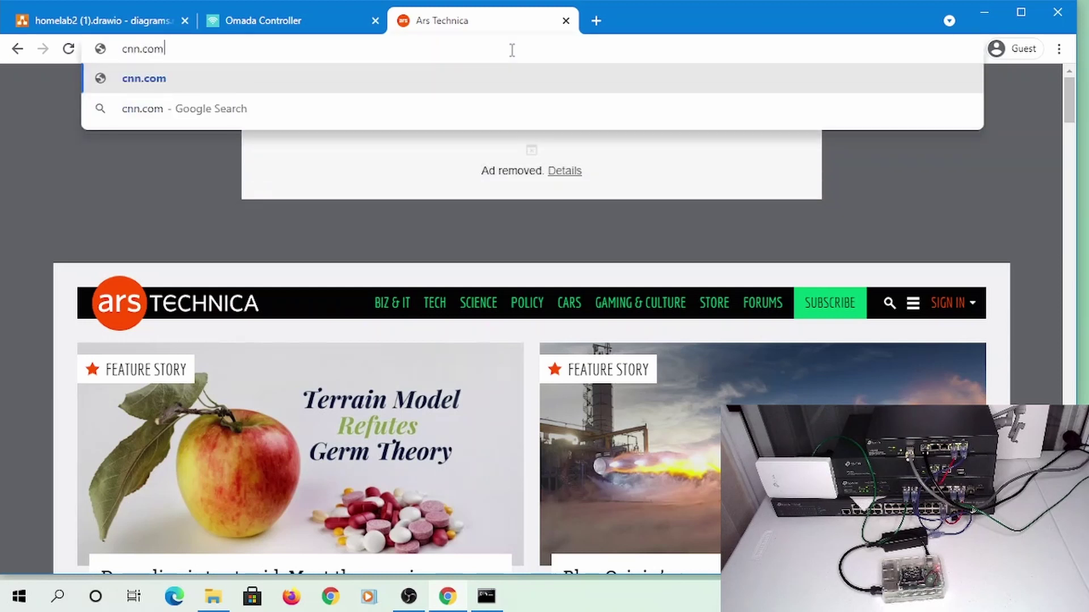
{"action": "key", "text": "Return"}
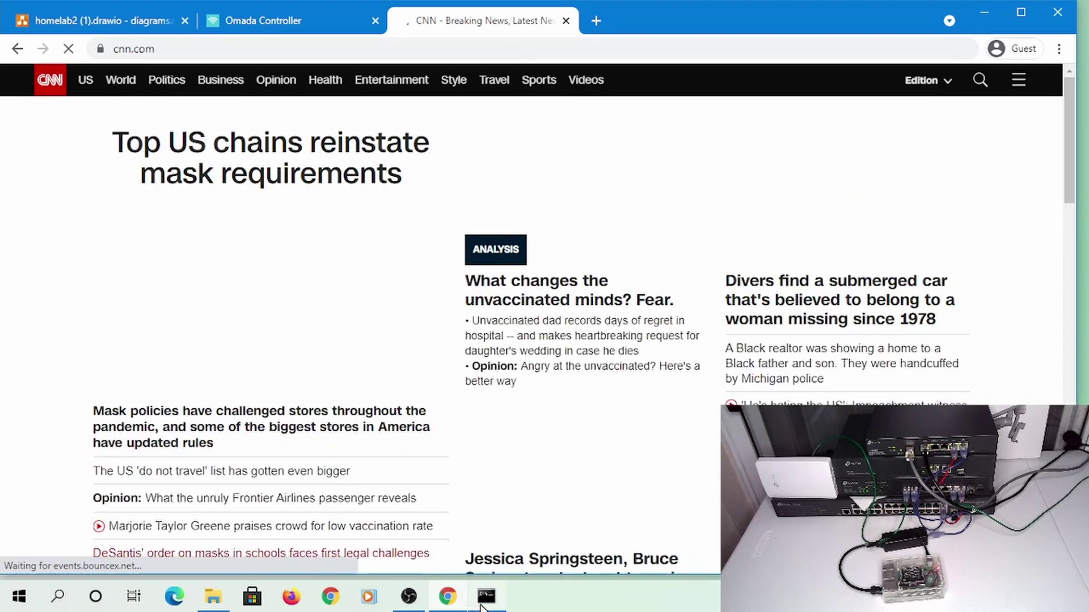
{"action": "mouse_move", "coordinate": [481, 607]}
{"action": "left_click", "coordinate": [470, 527]}
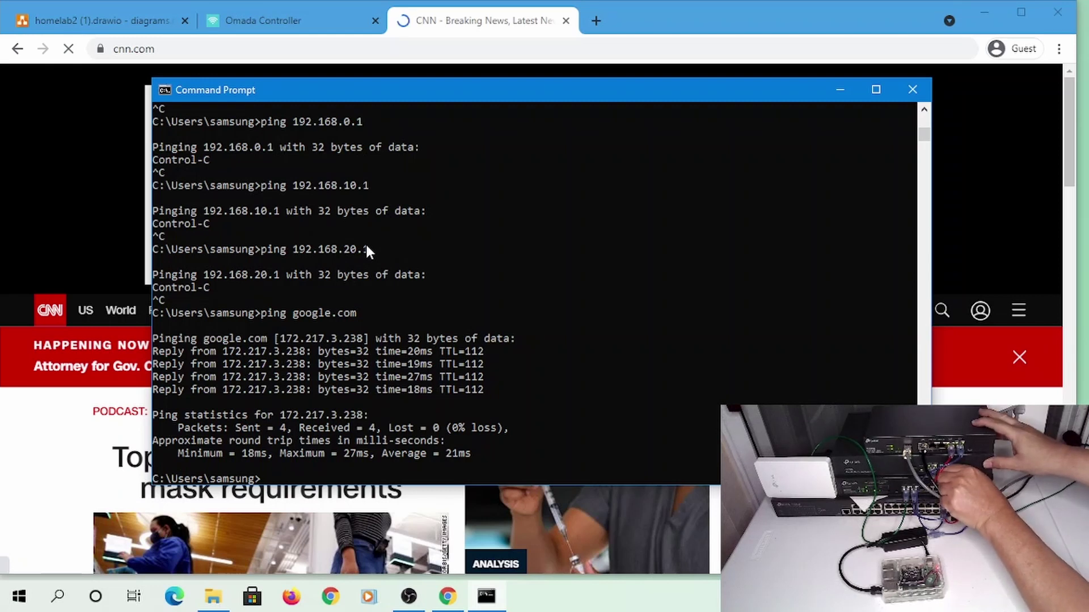
Run ipconfig, then ping 192.168.0.1 and 192.168.20.1
{"action": "type", "text": "ipconfig"}
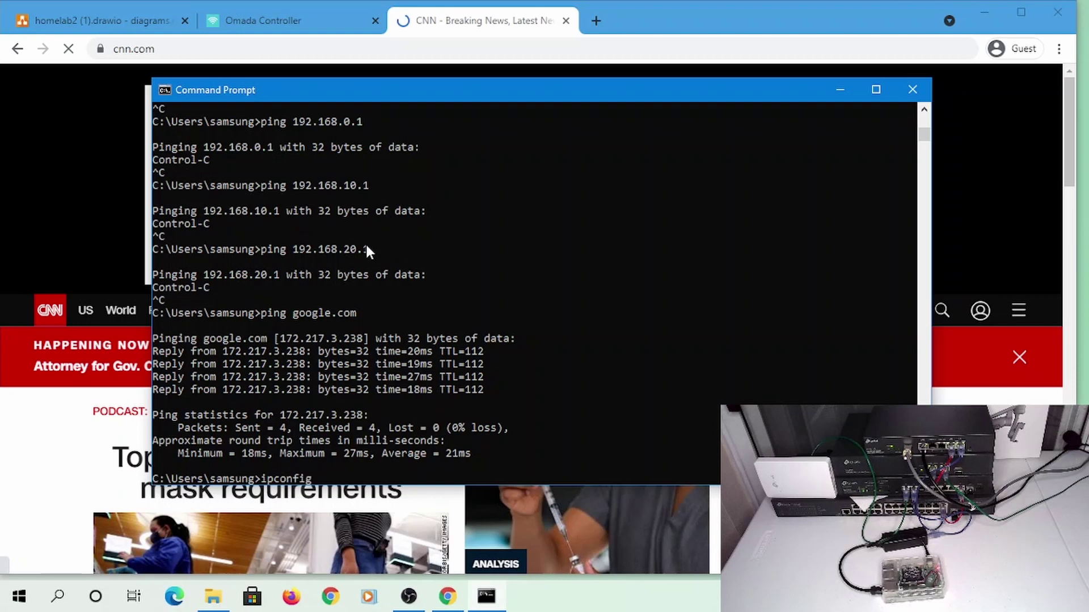
{"action": "key", "text": "Return"}
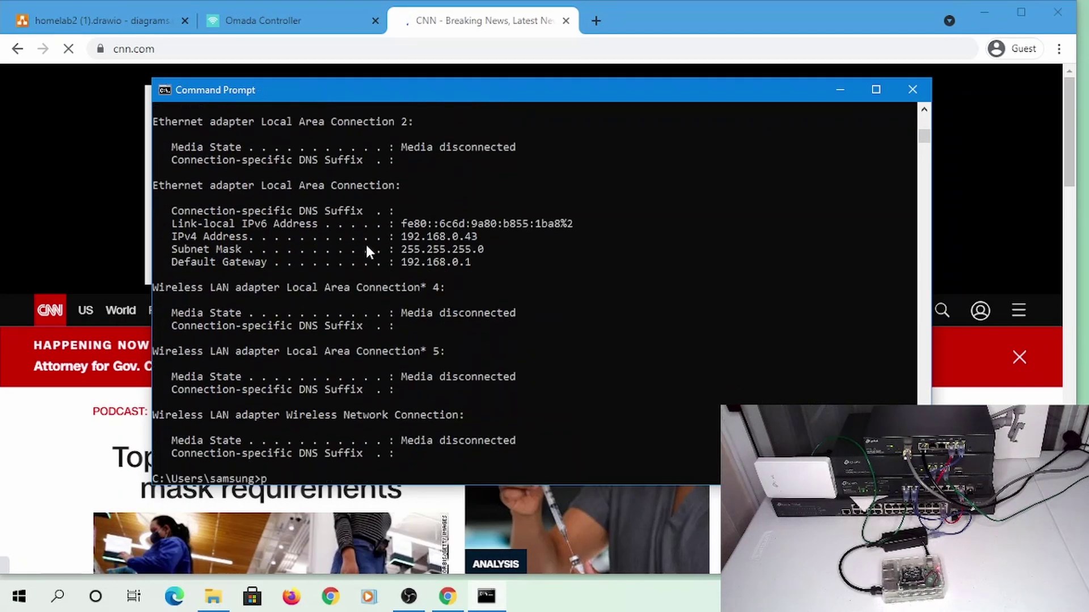
{"action": "type", "text": "ing 192.168.0.1"}
{"action": "key", "text": "Return"}
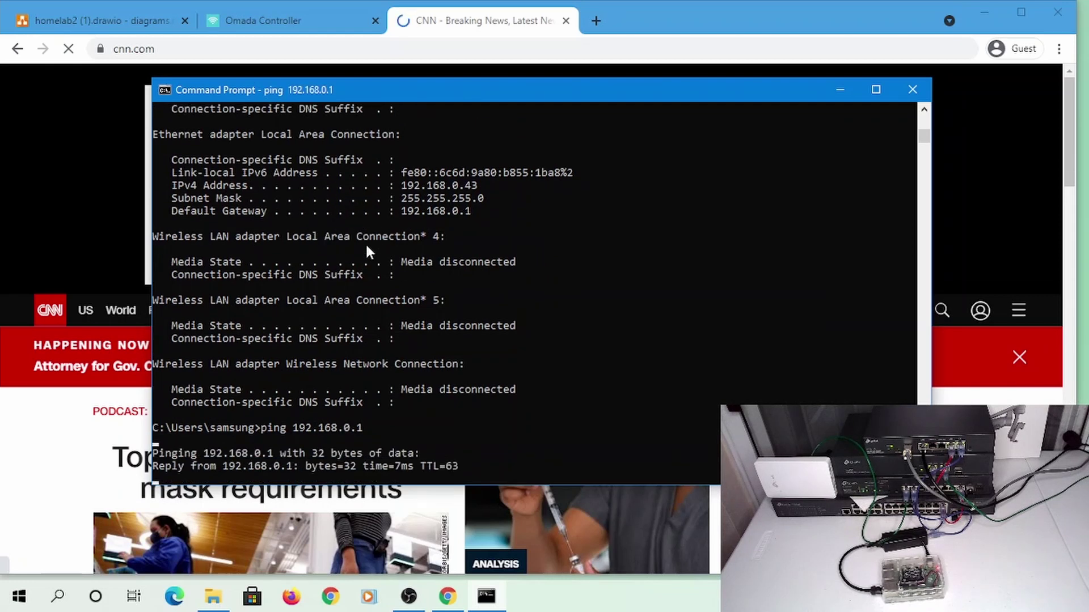
{"action": "key", "text": "ctrl+c"}
{"action": "key", "text": "Up"}
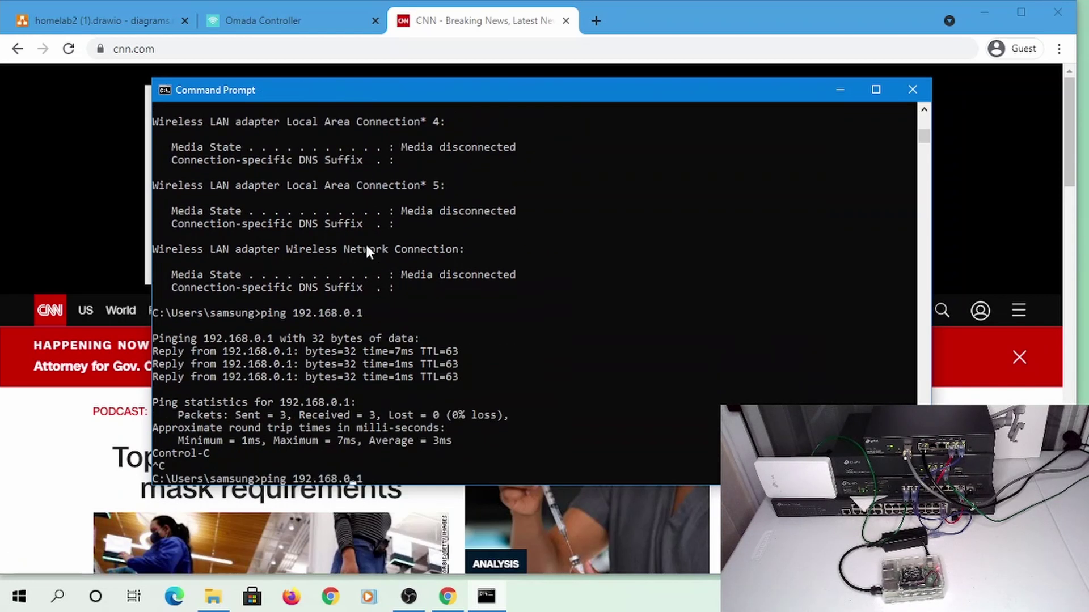
{"action": "key", "text": "BackSpace"}
{"action": "key", "text": "BackSpace"}
{"action": "key", "text": "BackSpace"}
{"action": "type", "text": "20.1"}
{"action": "key", "text": "Return"}
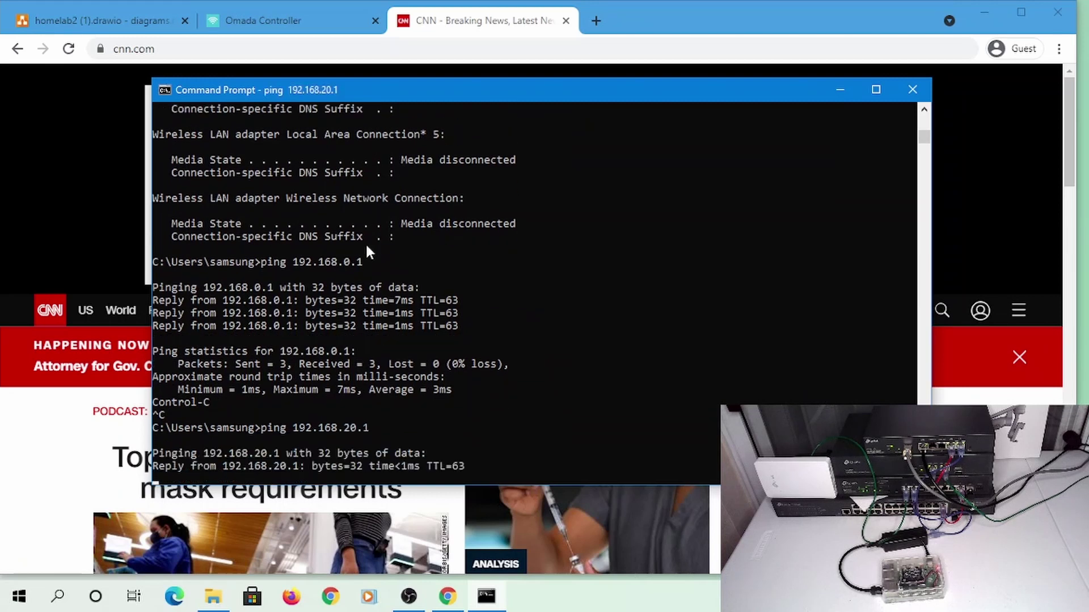
Ping 192.168.10.1 and 192.168.107.1, which answers 4 of 4
{"action": "key", "text": "ctrl+c"}
{"action": "key", "text": "Up"}
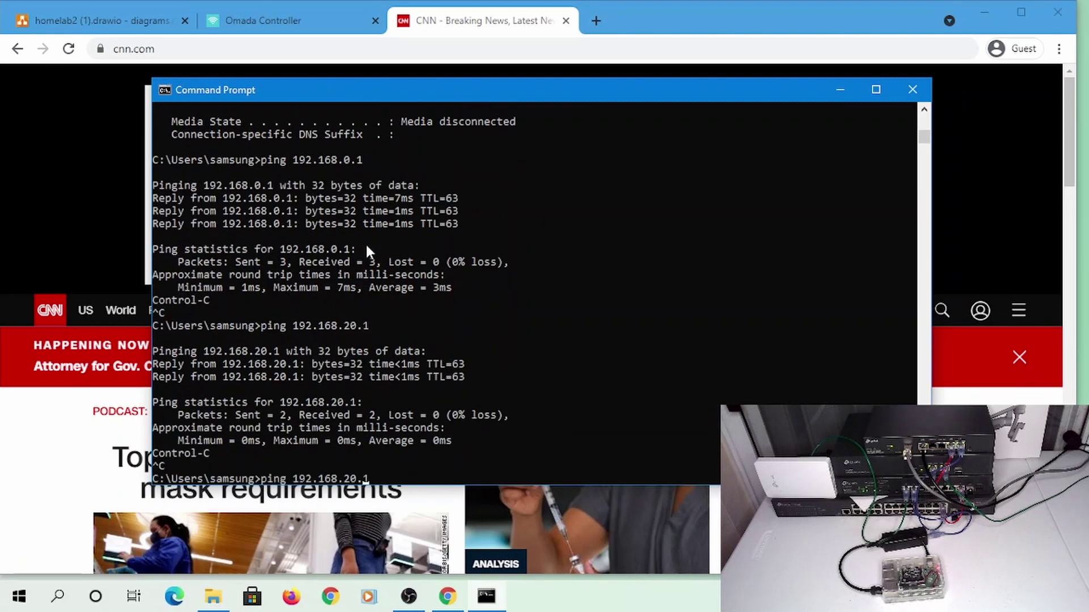
{"action": "key", "text": "BackSpace"}
{"action": "key", "text": "BackSpace"}
{"action": "key", "text": "BackSpace"}
{"action": "key", "text": "BackSpace"}
{"action": "type", "text": "10.1"}
{"action": "key", "text": "Return"}
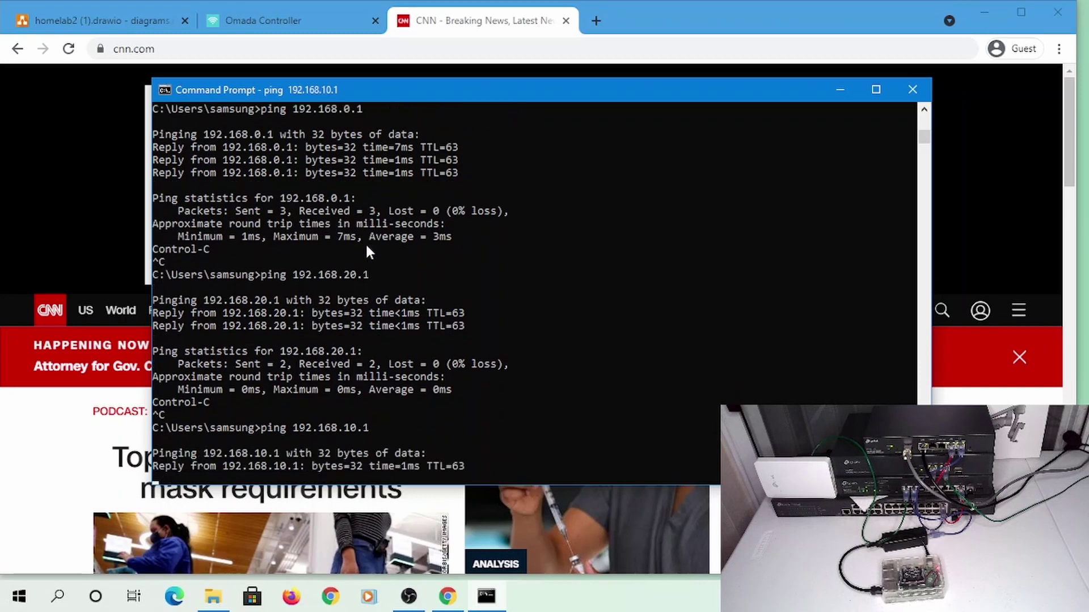
{"action": "key", "text": "ctrl+c"}
{"action": "key", "text": "Up"}
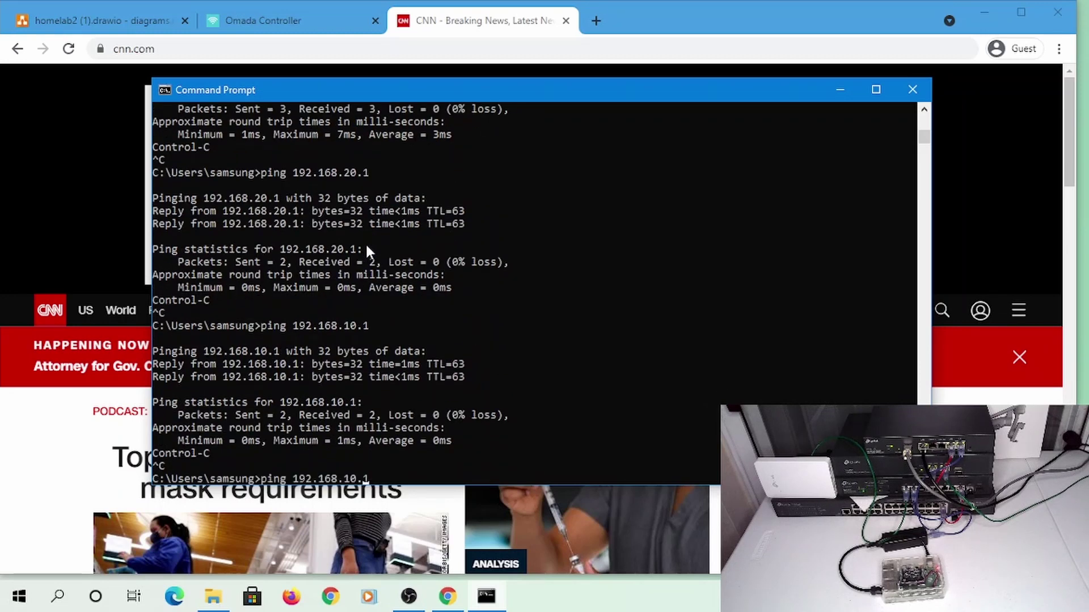
{"action": "key", "text": "BackSpace"}
{"action": "key", "text": "BackSpace"}
{"action": "type", "text": "7.1"}
{"action": "key", "text": "Return"}
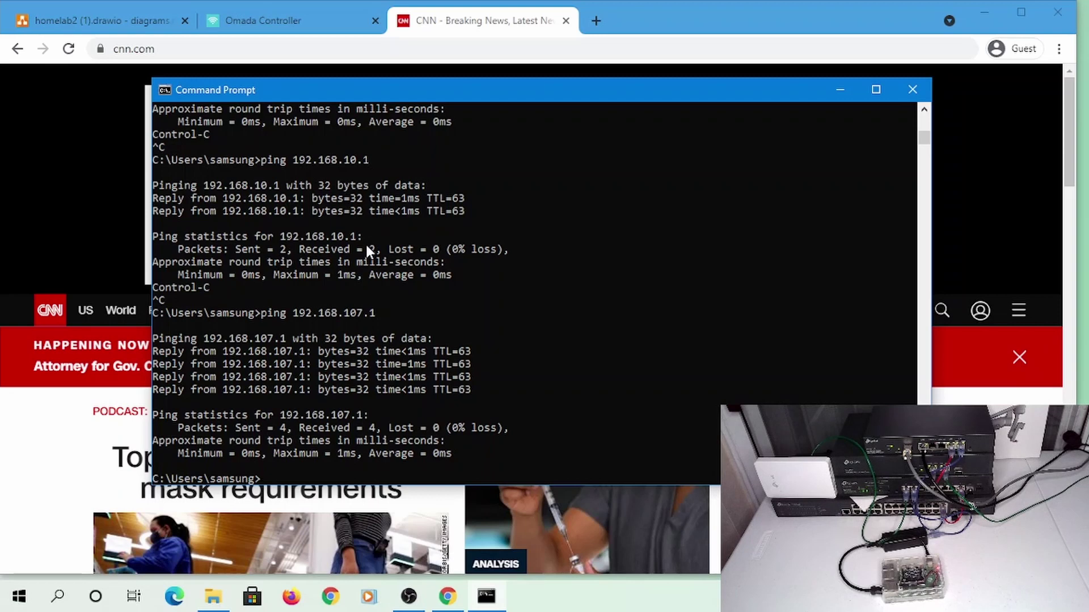
{"action": "scroll", "coordinate": [491, 288], "scroll_direction": "up", "scroll_amount": 3}
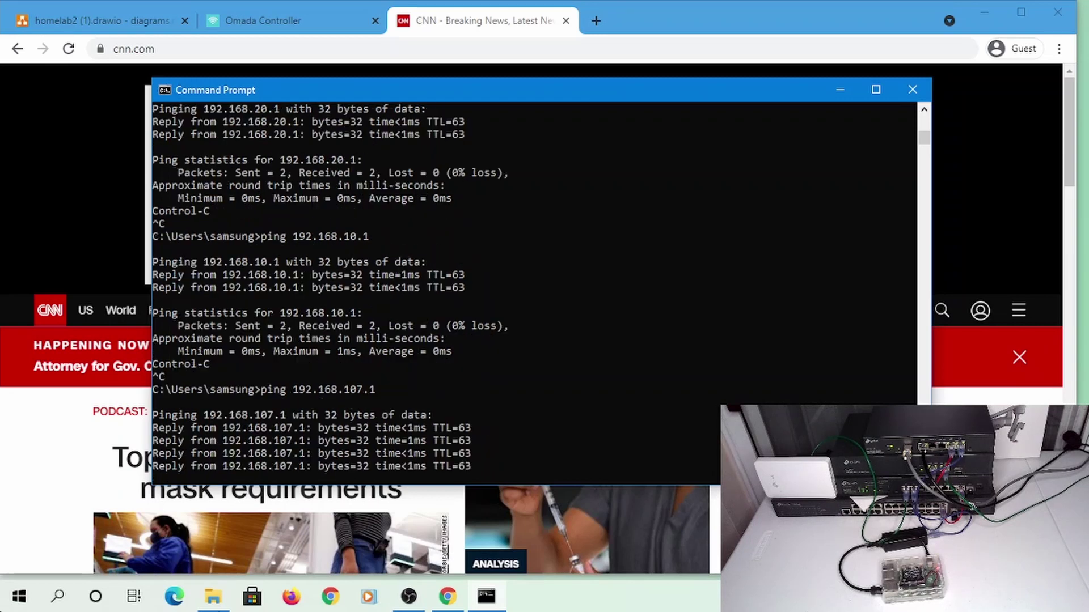
Show the Switch ACL list with enabled Permit IoT to IoT Traffic and Deny IoT To PrivateIP rules
{"action": "left_click", "coordinate": [317, 17]}
{"action": "left_click", "coordinate": [317, 17]}
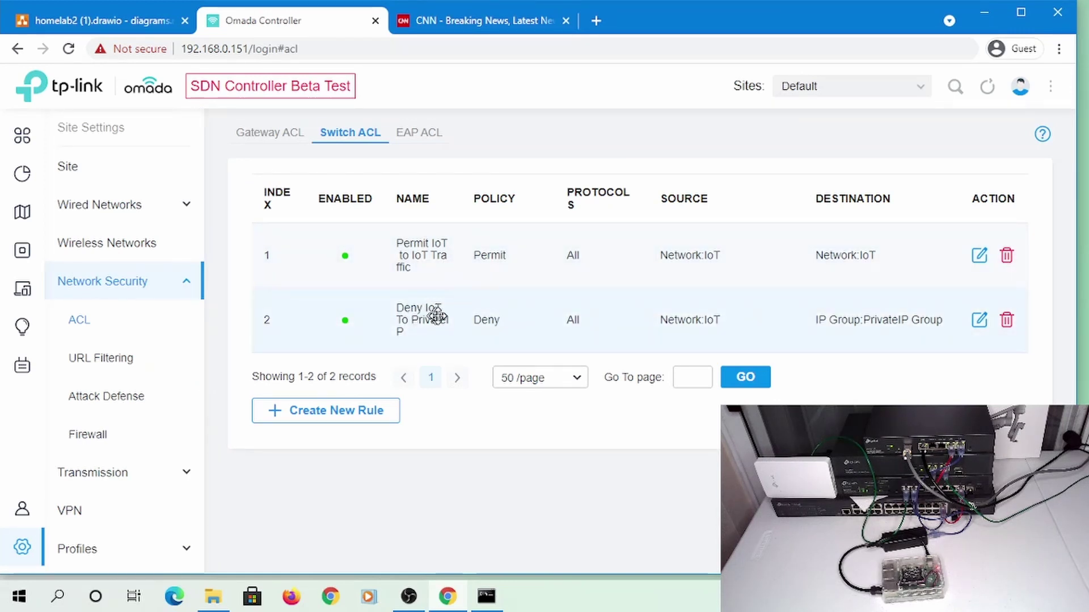
{"action": "left_click_drag", "start_coordinate": [425, 315], "coordinate": [204, 184]}
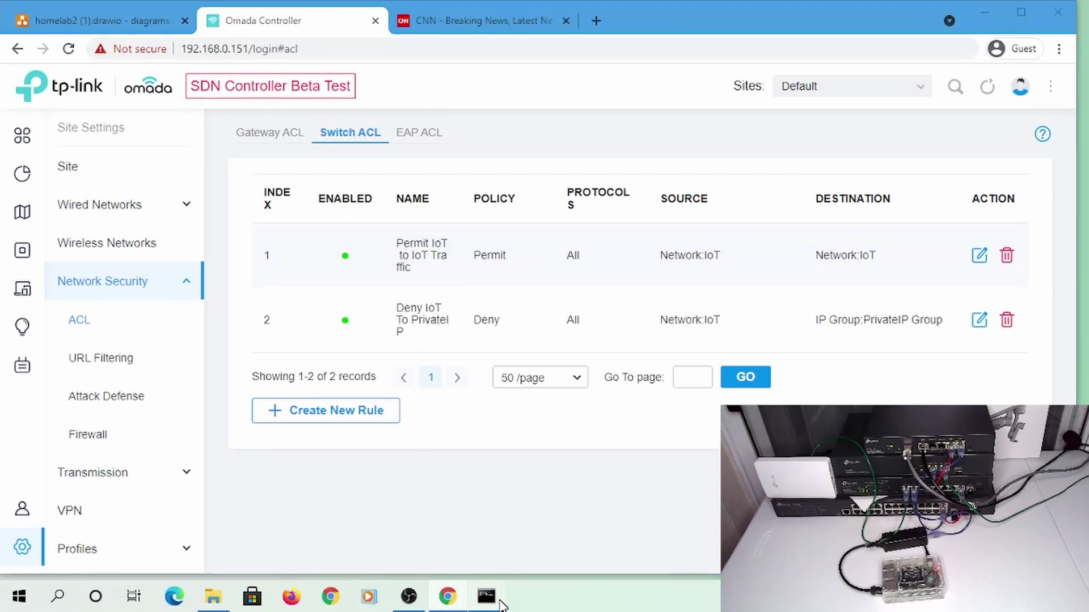
Ping the Pi at 192.168.107.236, which loses all 4 packets
{"action": "left_click", "coordinate": [492, 600]}
{"action": "key", "text": "Return"}
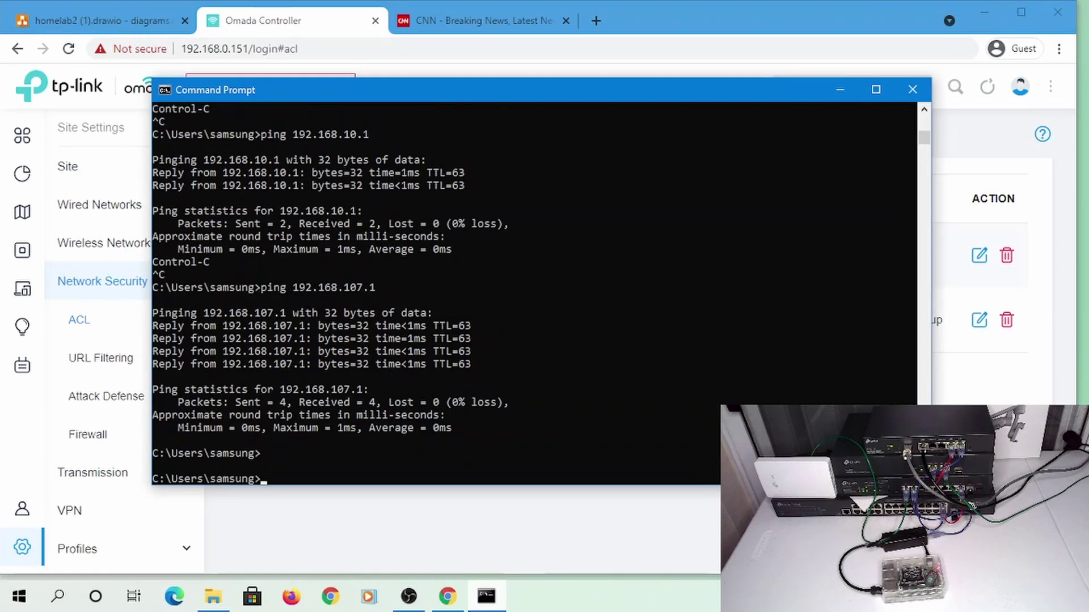
{"action": "type", "text": "ping 192.168.107"}
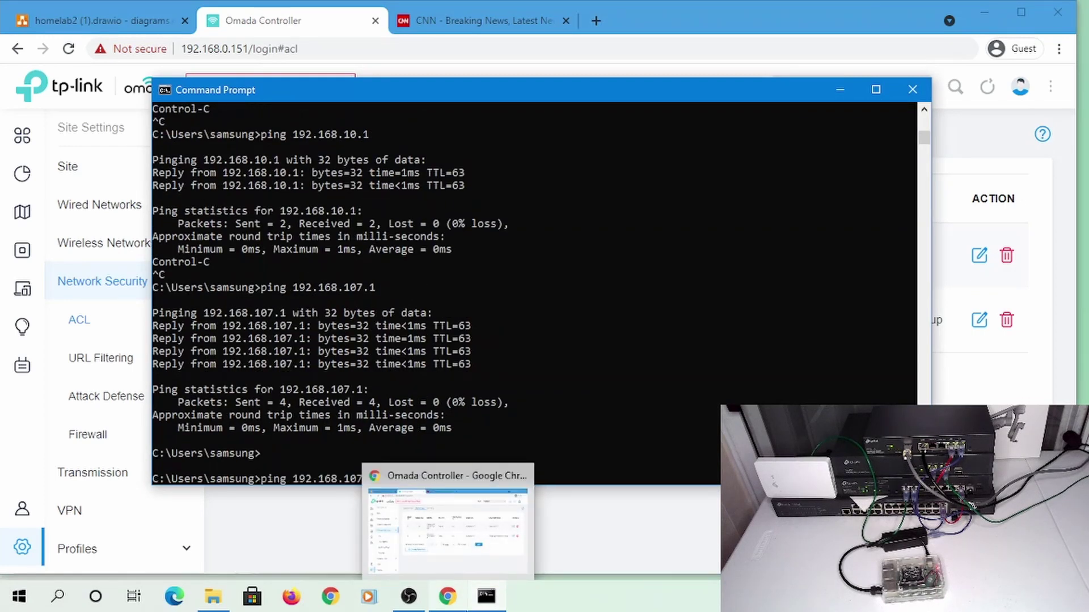
{"action": "type", "text": ".236"}
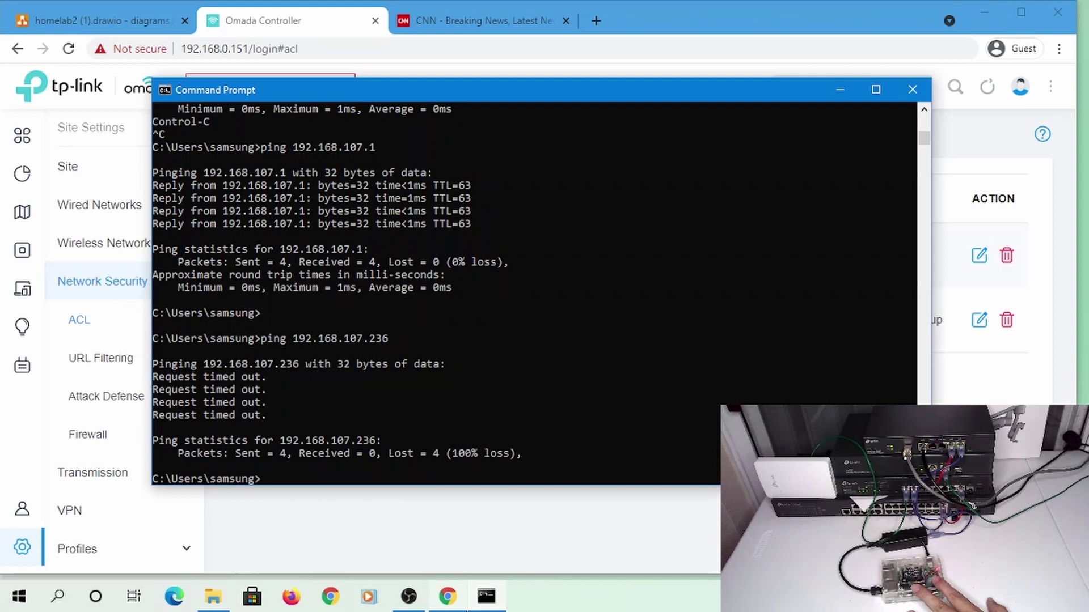
{"action": "mouse_move", "coordinate": [489, 601]}
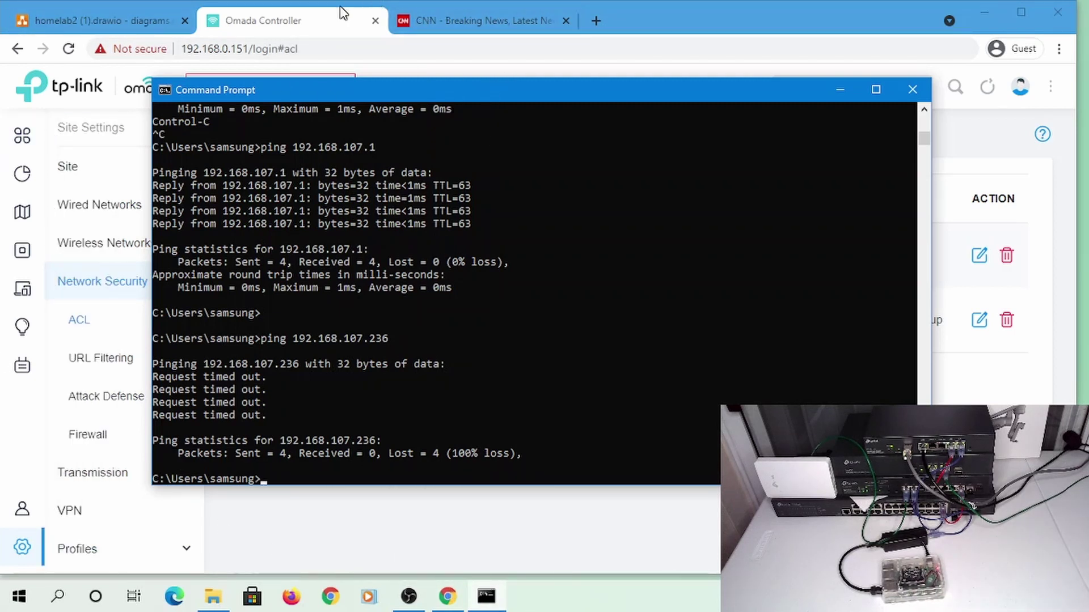
{"action": "type", "text": "ssh pi@192.168.107"}
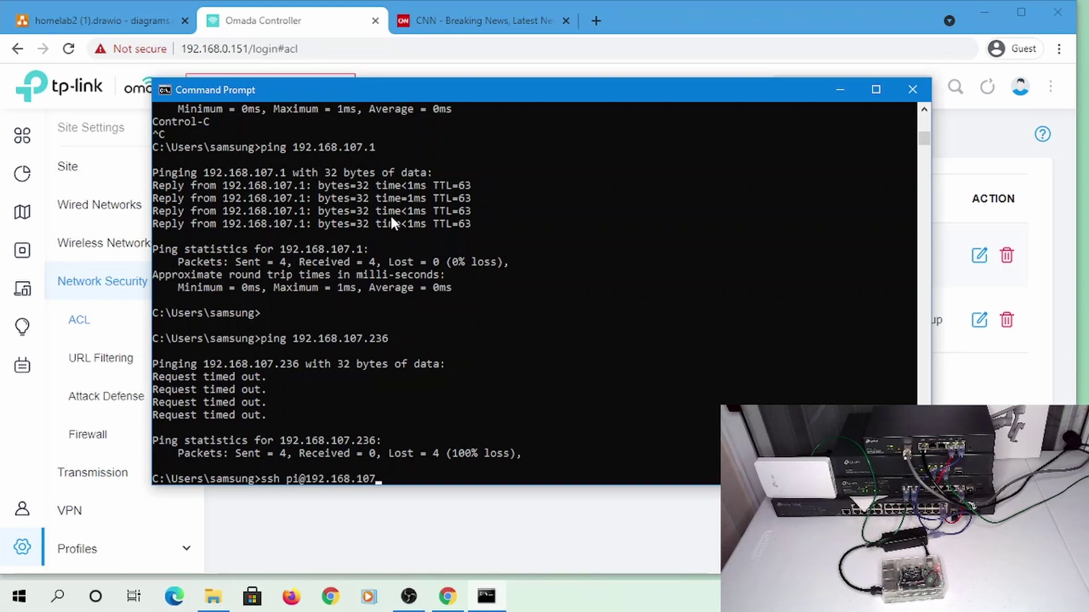
{"action": "type", "text": ".236"}
{"action": "key", "text": "Return"}
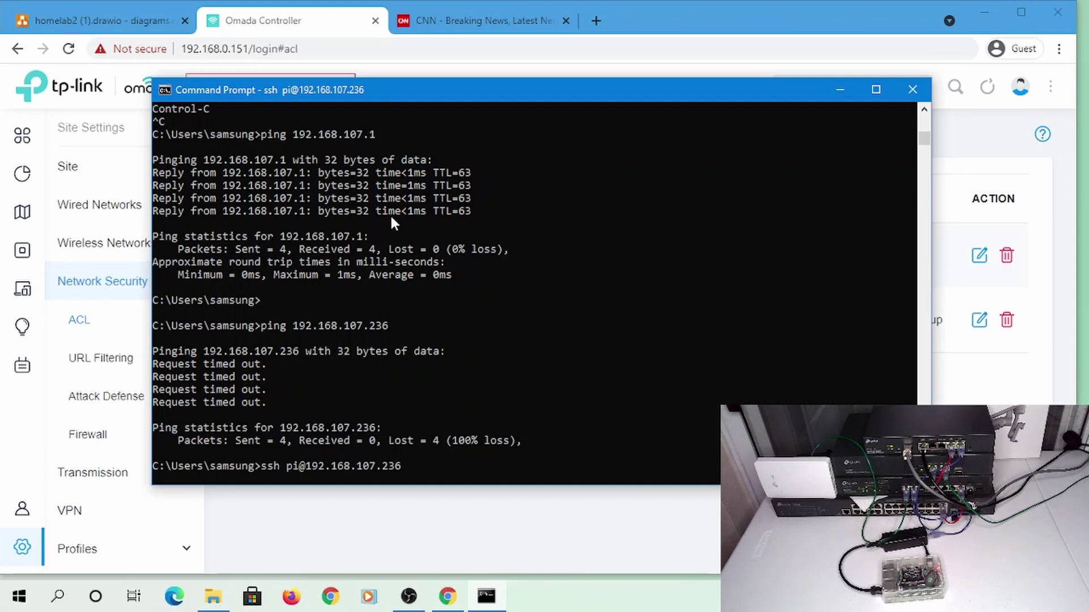
{"action": "scroll", "coordinate": [239, 130], "scroll_direction": "up", "scroll_amount": 2}
{"action": "scroll", "coordinate": [339, 237], "scroll_direction": "down", "scroll_amount": 4}
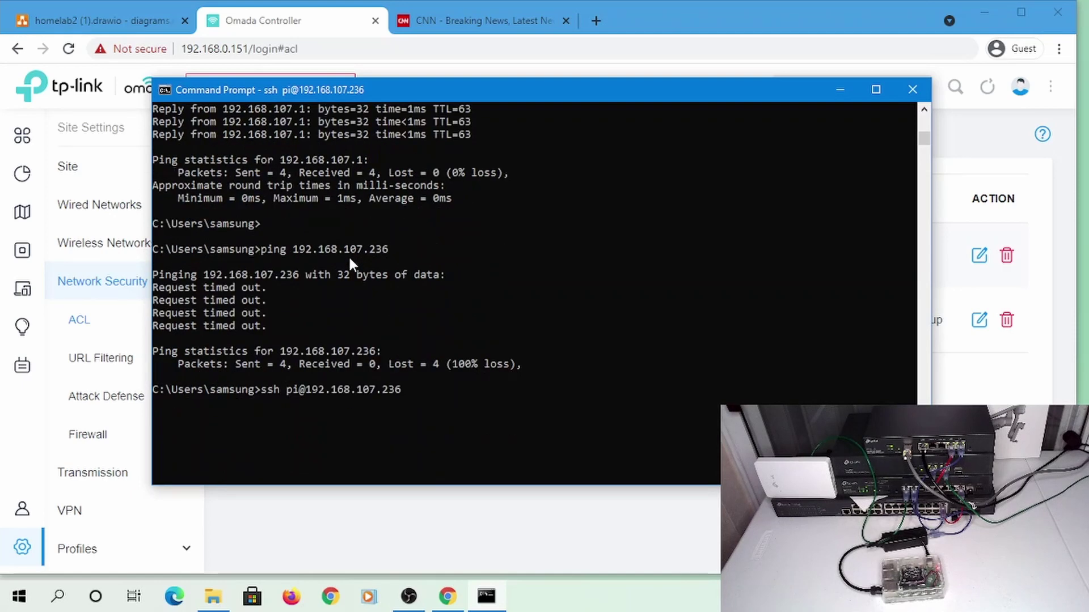
{"action": "left_click", "coordinate": [274, 29]}
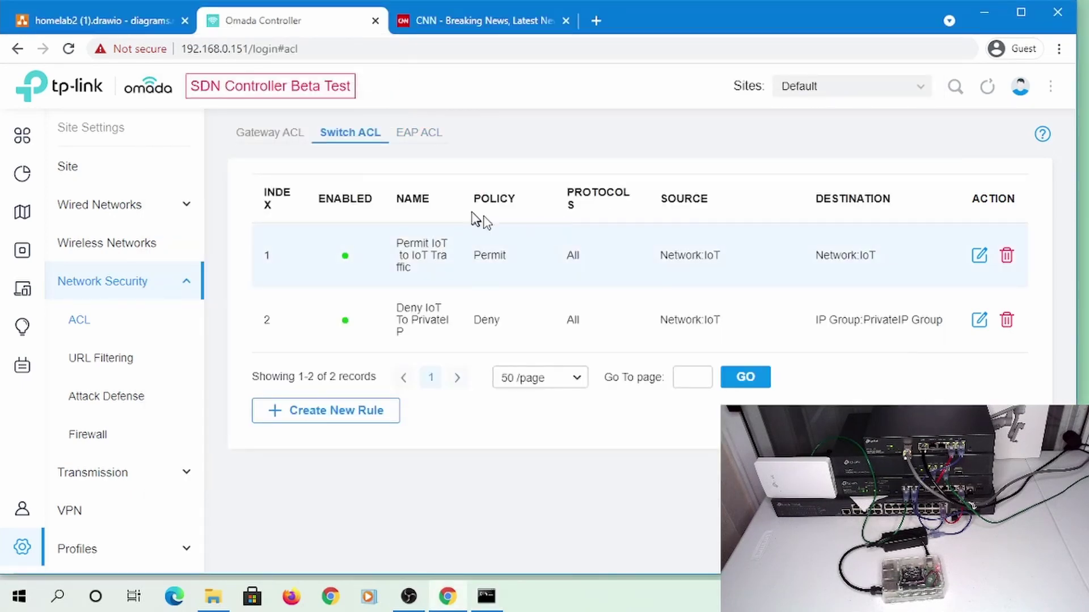
Start a new switch ACL rule named 'Permit SSH to IoT', set to Permit and bi-directional
{"action": "left_click", "coordinate": [338, 418]}
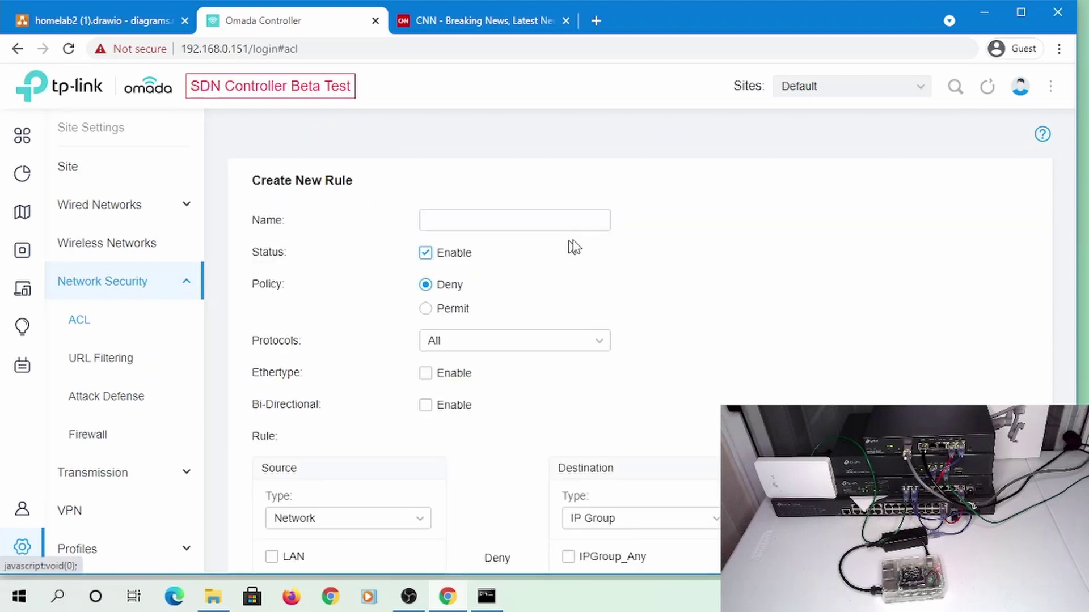
{"action": "left_click", "coordinate": [482, 223]}
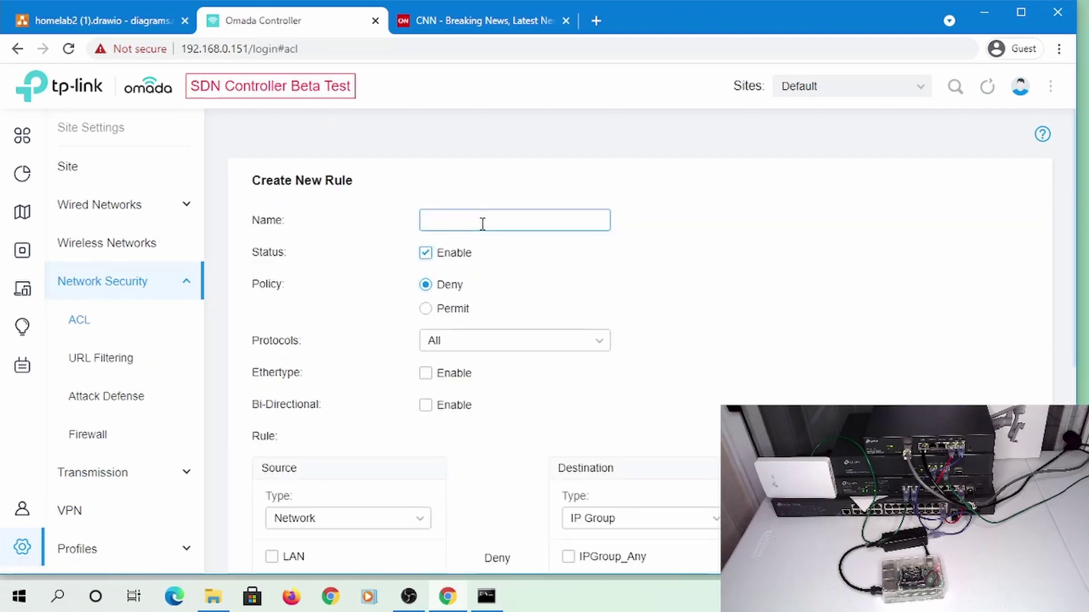
{"action": "type", "text": "Permit SSH to IoT"}
{"action": "left_click", "coordinate": [459, 310]}
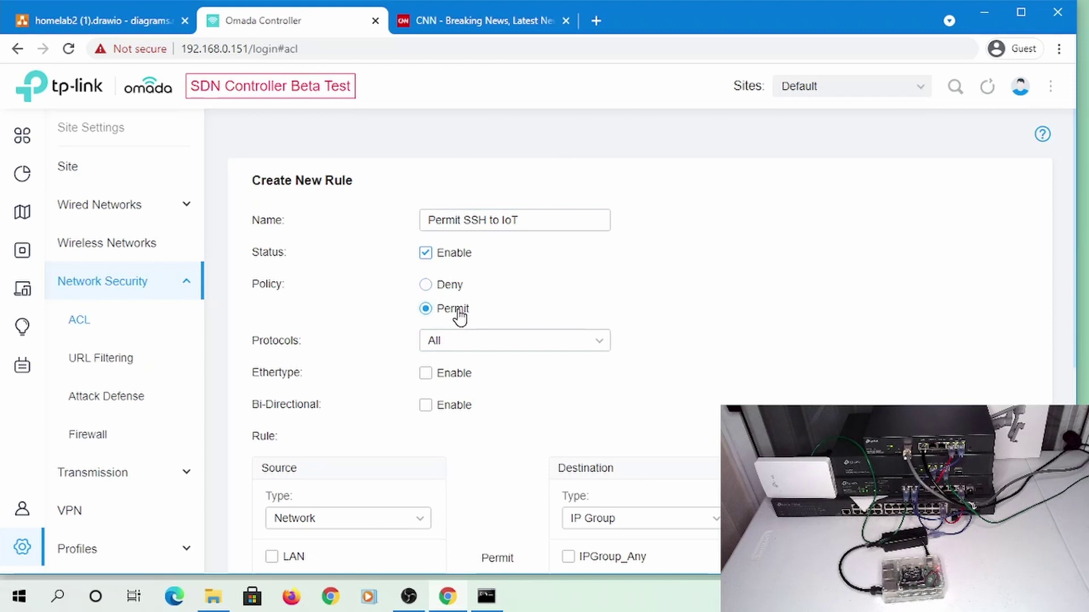
{"action": "left_click", "coordinate": [433, 406]}
Choose the Family network as source and IP-Port Group as the destination type
{"action": "scroll", "coordinate": [645, 356], "scroll_direction": "down", "scroll_amount": 3}
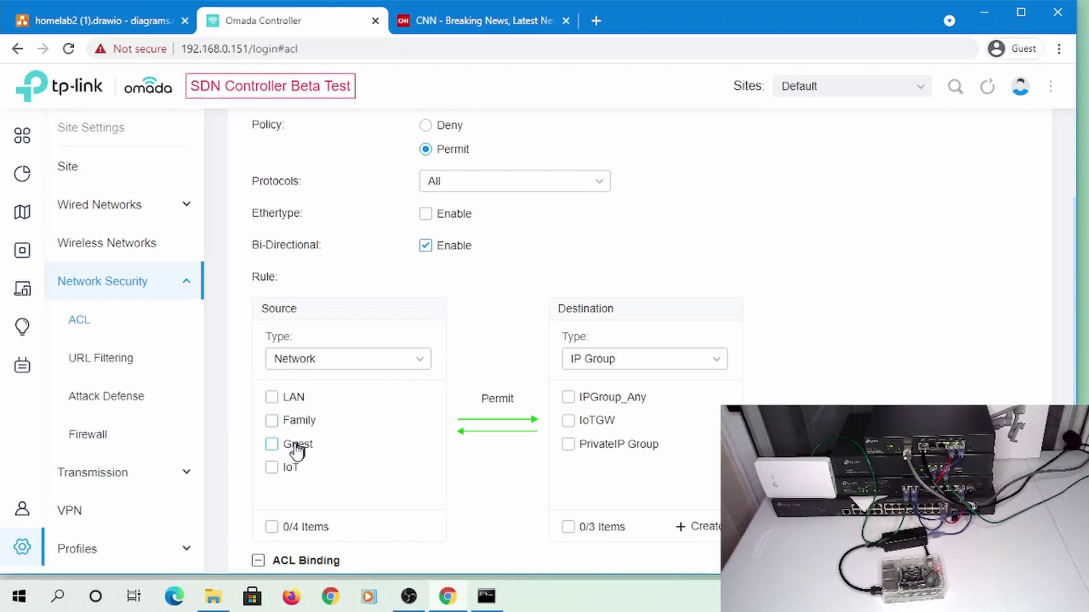
{"action": "left_click", "coordinate": [272, 422]}
{"action": "left_click", "coordinate": [700, 527]}
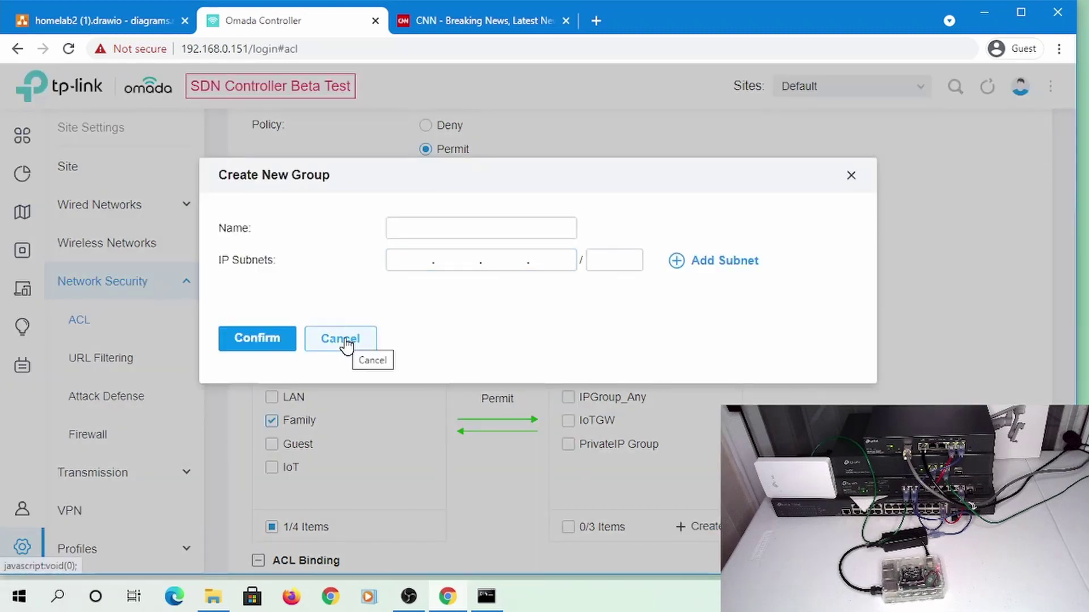
{"action": "left_click", "coordinate": [345, 341]}
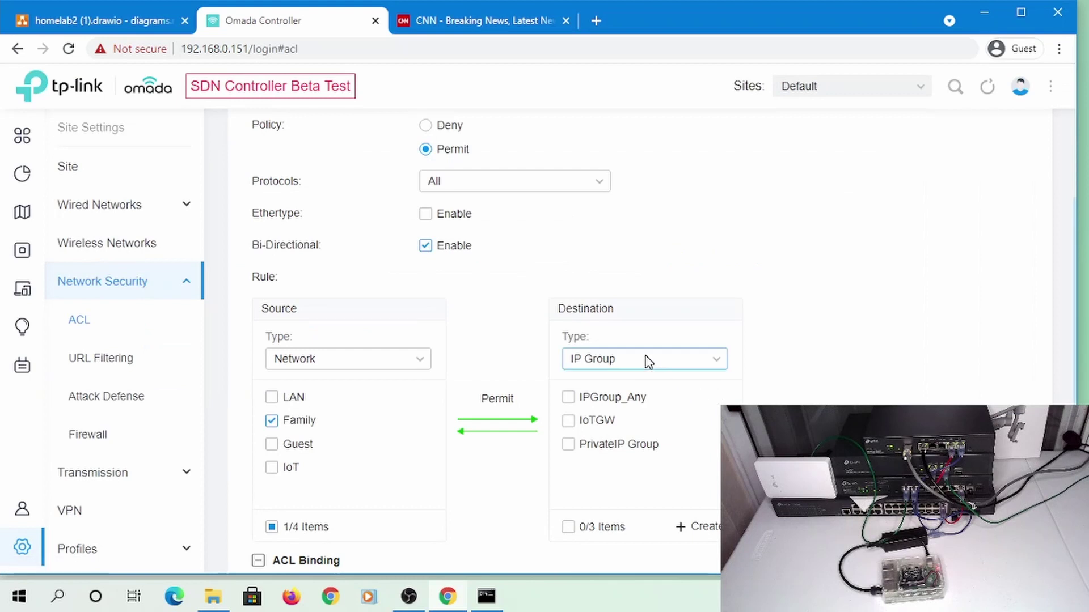
{"action": "left_click", "coordinate": [647, 360]}
{"action": "left_click", "coordinate": [610, 441]}
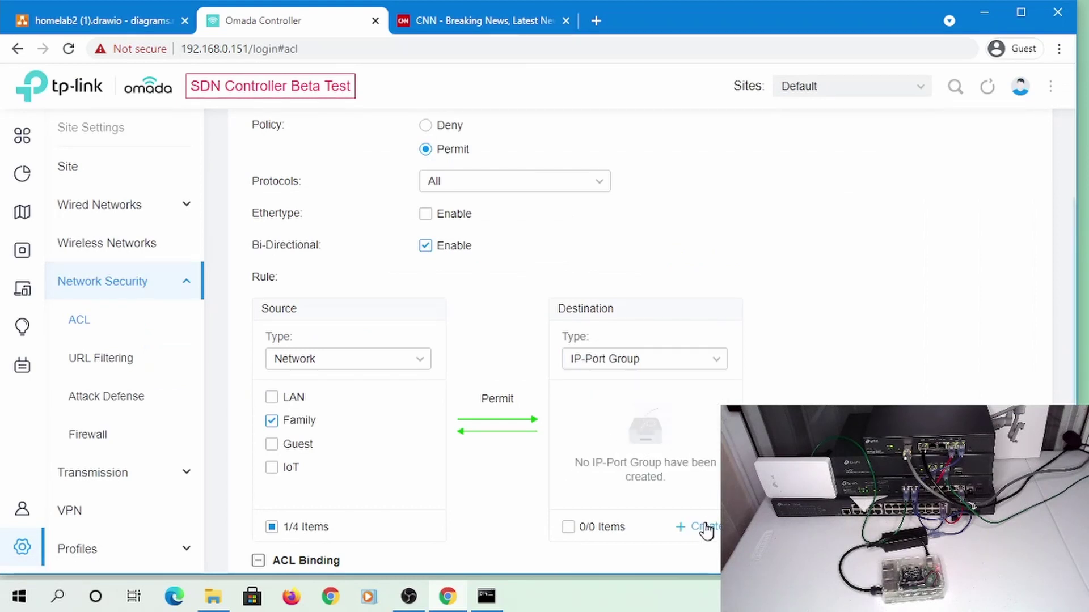
{"action": "left_click", "coordinate": [706, 529]}
Create IP-Port group IoTPi4 with subnet 192.168.107.236/32 and port 22
{"action": "left_click", "coordinate": [460, 208]}
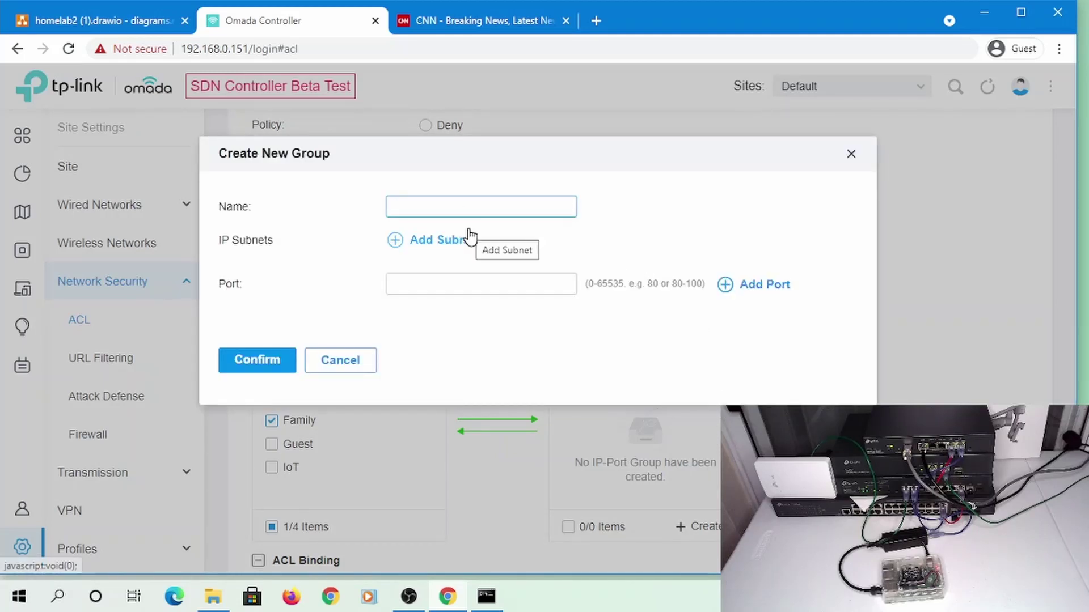
{"action": "type", "text": "Io"}
{"action": "type", "text": "TDev"}
{"action": "key", "text": "BackSpace"}
{"action": "key", "text": "BackSpace"}
{"action": "key", "text": "BackSpace"}
{"action": "type", "text": "Pi4"}
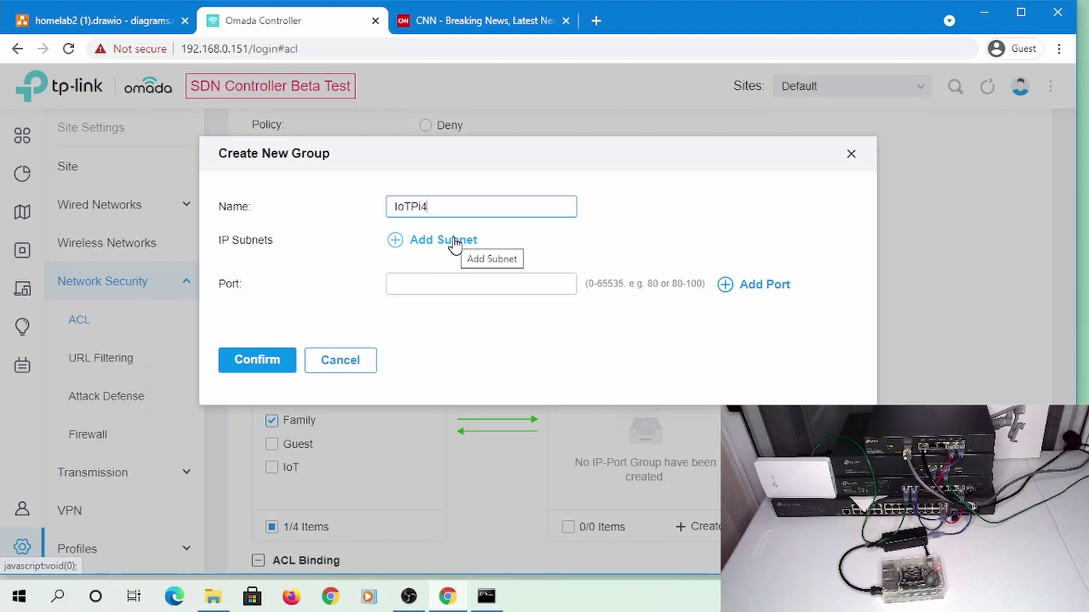
{"action": "left_click", "coordinate": [454, 242]}
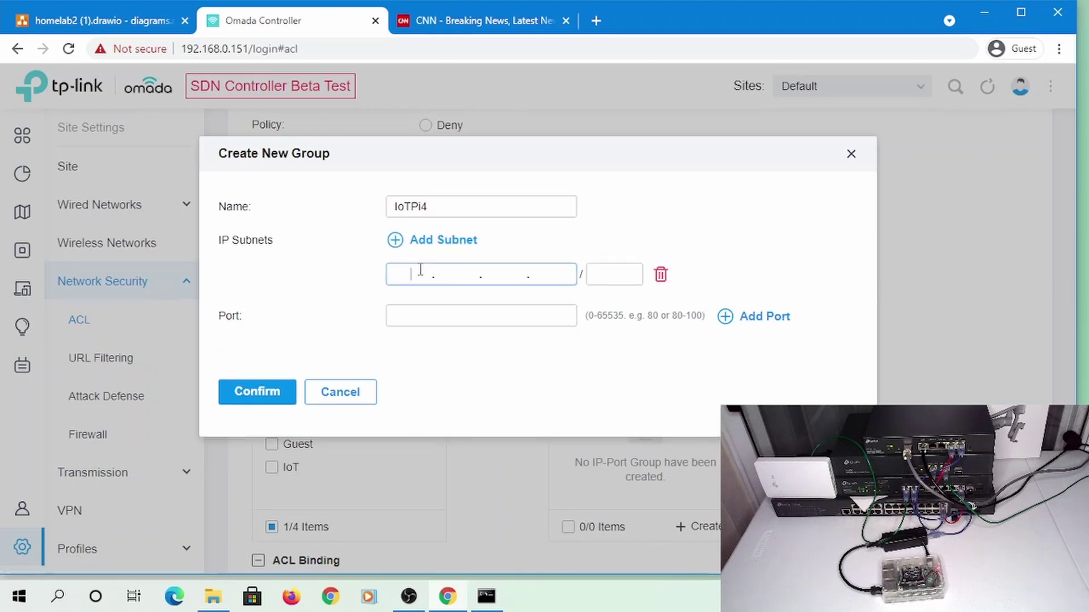
{"action": "type", "text": "192.168.107.236/3"}
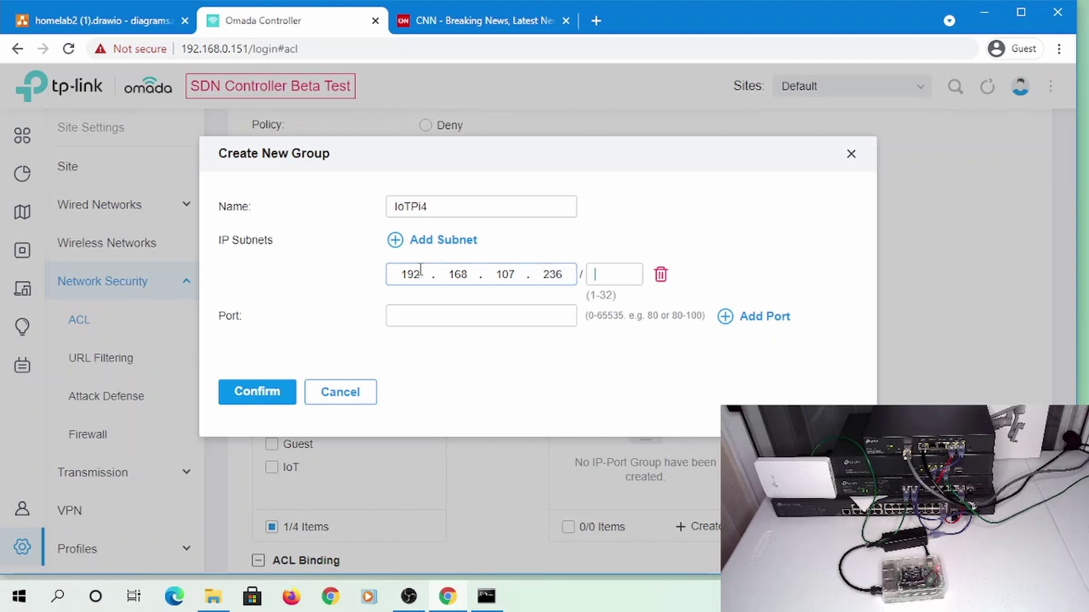
{"action": "type", "text": "2"}
{"action": "left_click", "coordinate": [428, 315]}
{"action": "type", "text": "22"}
{"action": "left_click", "coordinate": [279, 391]}
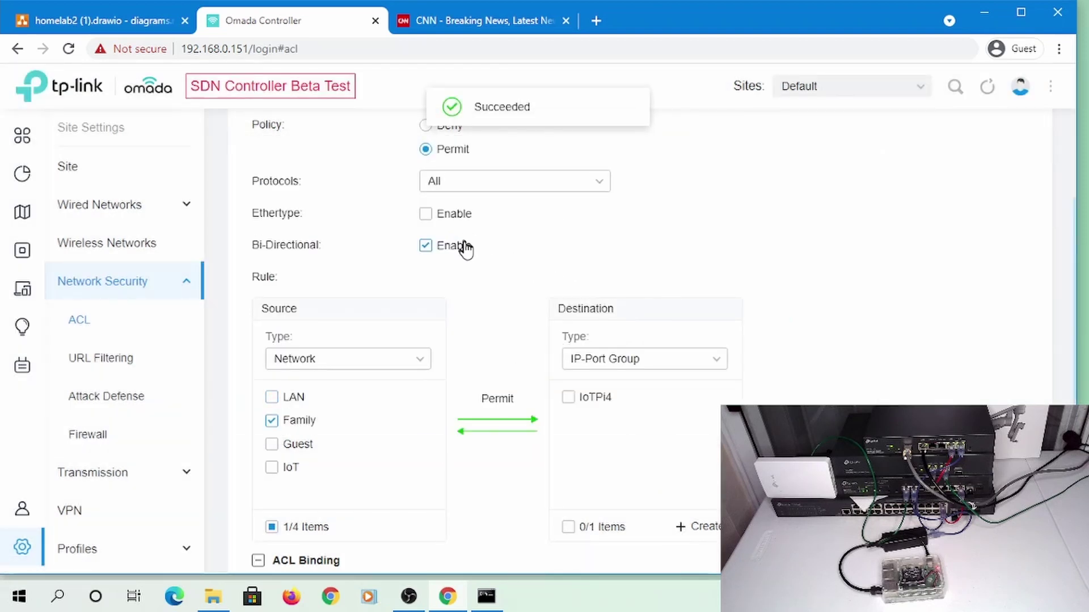
Tick IoTPi4 as the destination and apply the Permit SSH to IoT rule
{"action": "scroll", "coordinate": [472, 190], "scroll_direction": "up", "scroll_amount": 3}
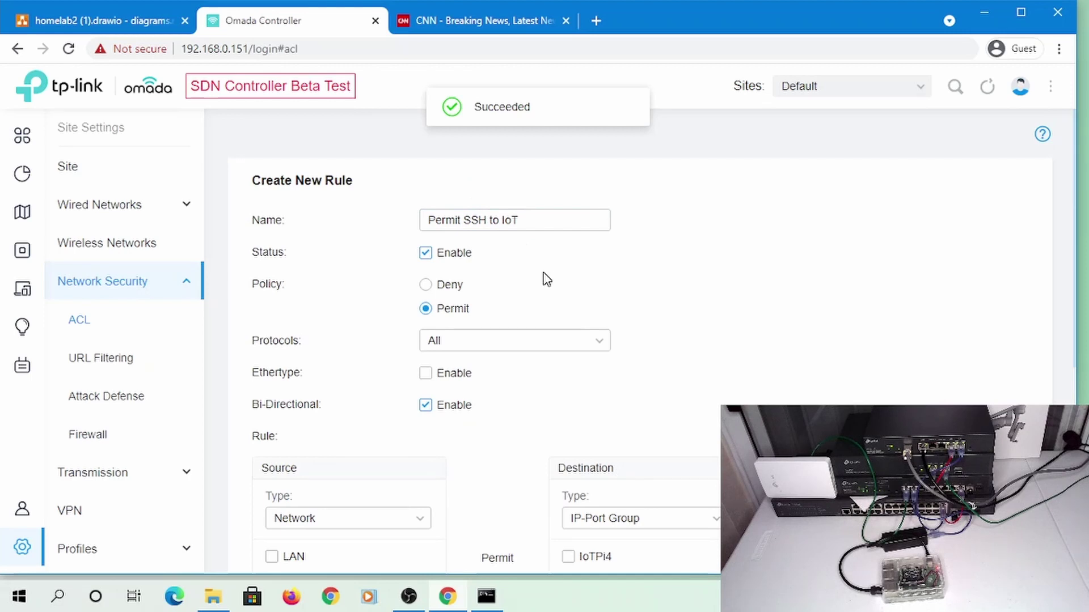
{"action": "scroll", "coordinate": [542, 280], "scroll_direction": "down", "scroll_amount": 6}
{"action": "scroll", "coordinate": [511, 429], "scroll_direction": "down", "scroll_amount": 1}
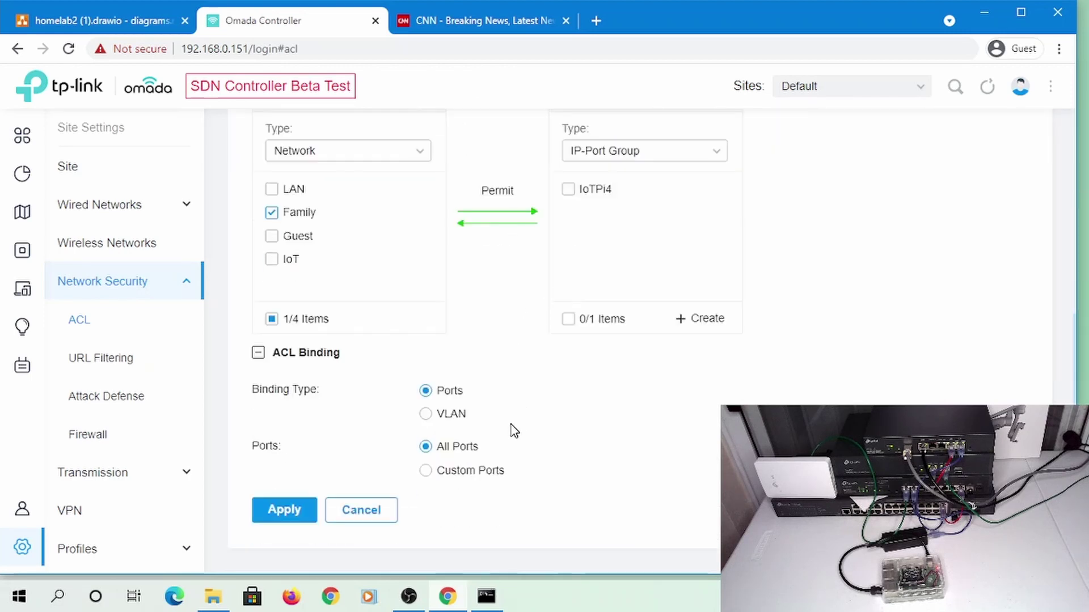
{"action": "key", "text": "alt+Tab"}
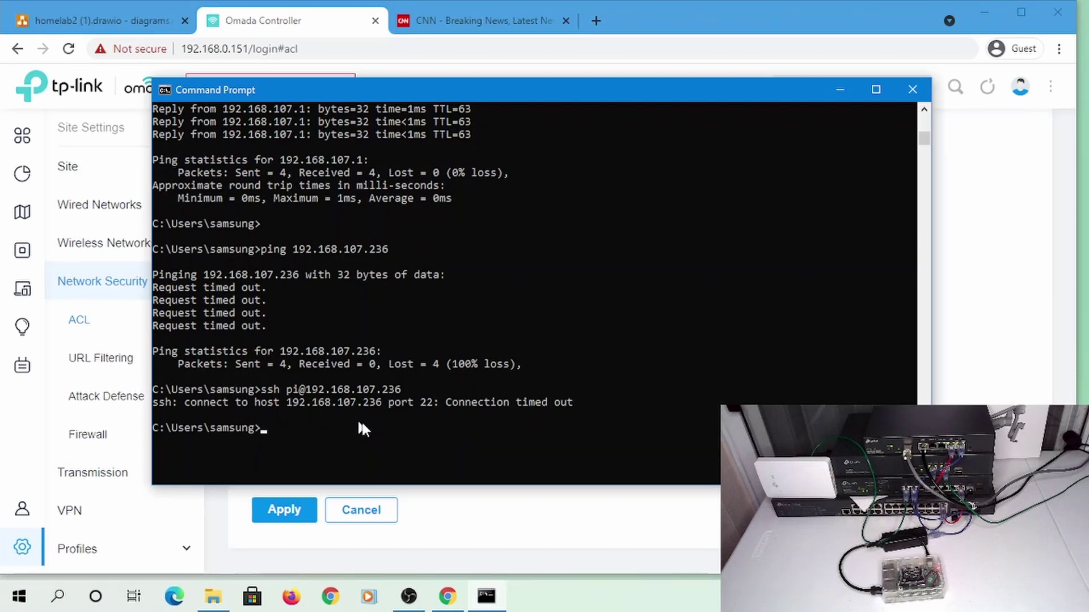
{"action": "key", "text": "alt+Tab"}
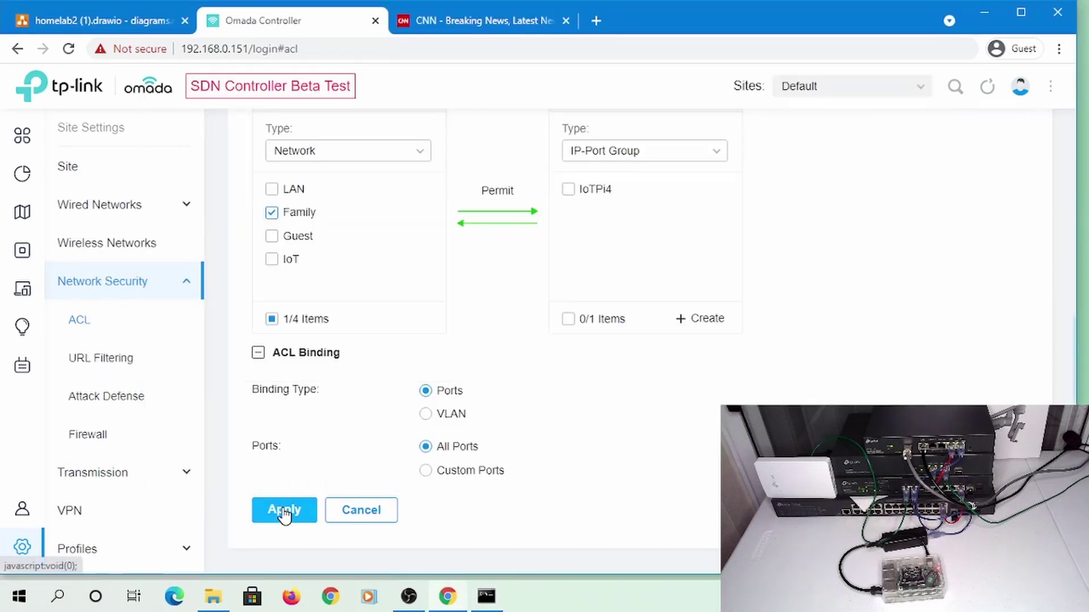
{"action": "left_click", "coordinate": [286, 512]}
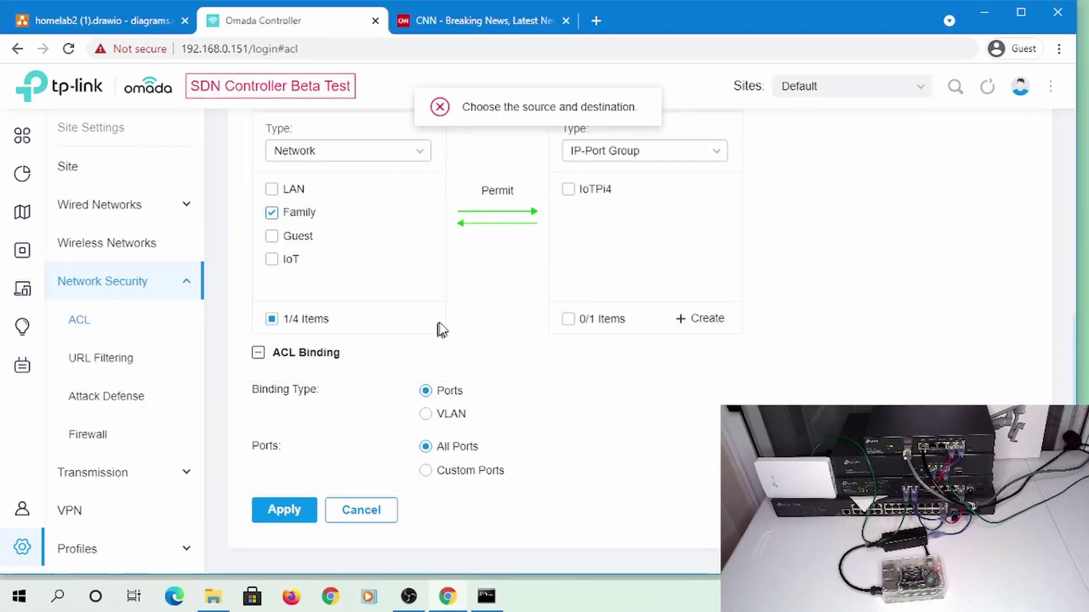
{"action": "scroll", "coordinate": [493, 326], "scroll_direction": "up", "scroll_amount": 3}
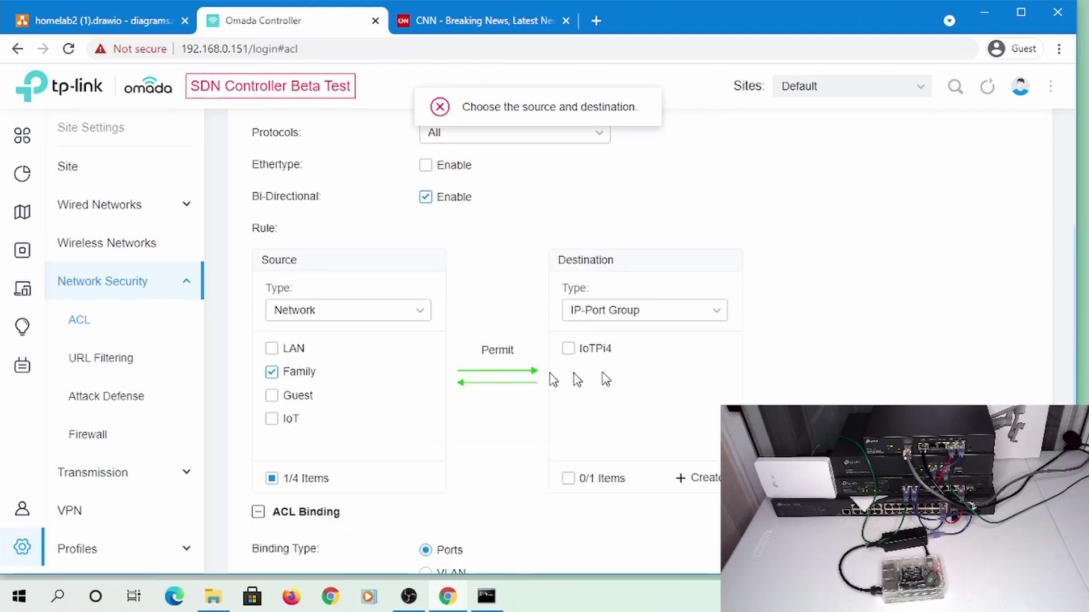
{"action": "left_click", "coordinate": [570, 348]}
{"action": "left_click", "coordinate": [569, 348]}
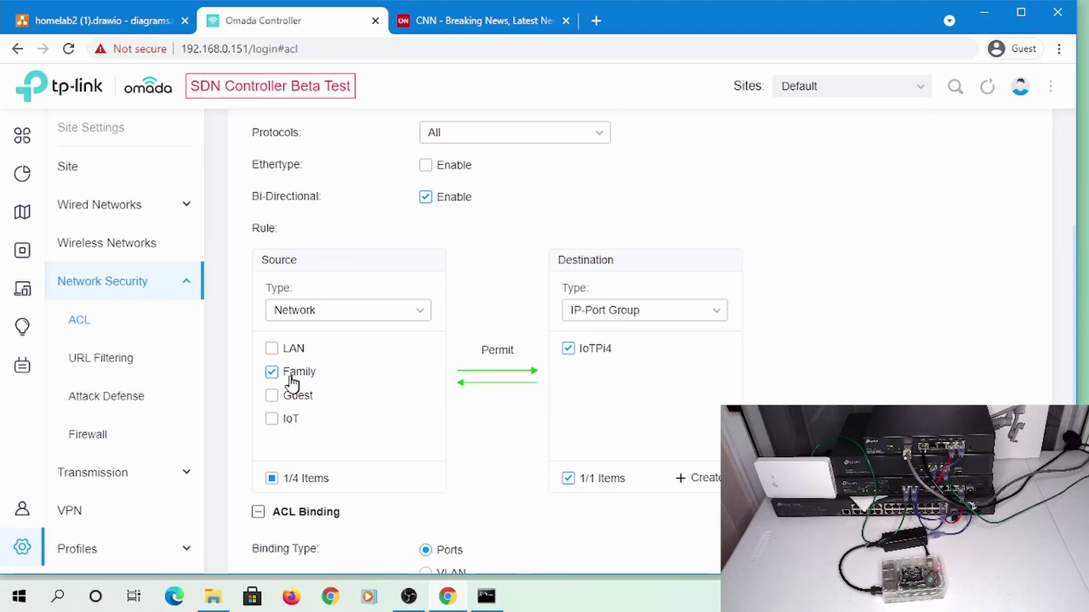
{"action": "scroll", "coordinate": [624, 381], "scroll_direction": "down", "scroll_amount": 3}
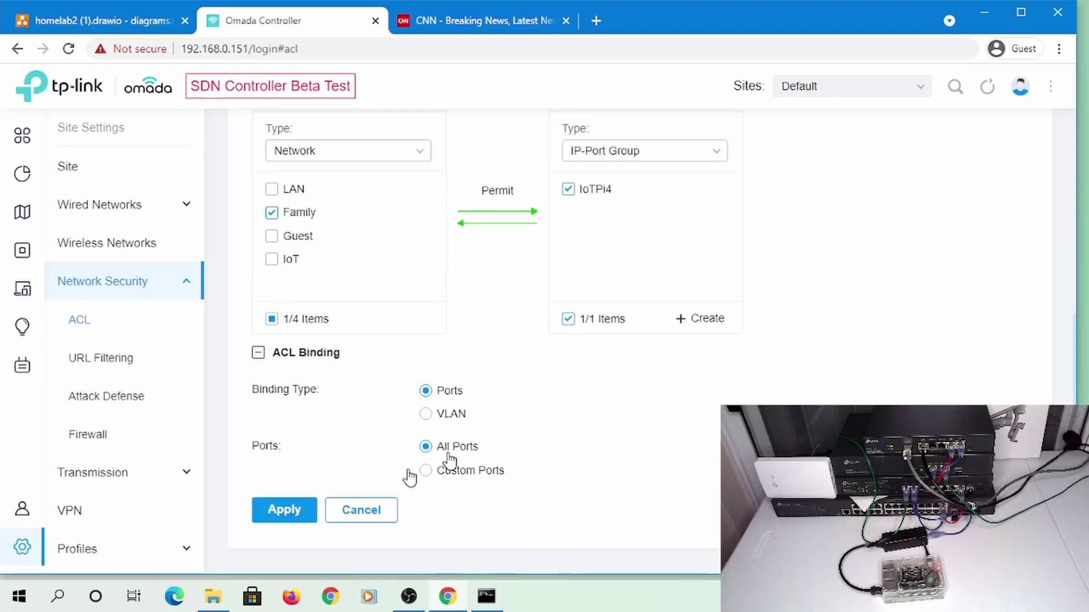
{"action": "left_click", "coordinate": [291, 514]}
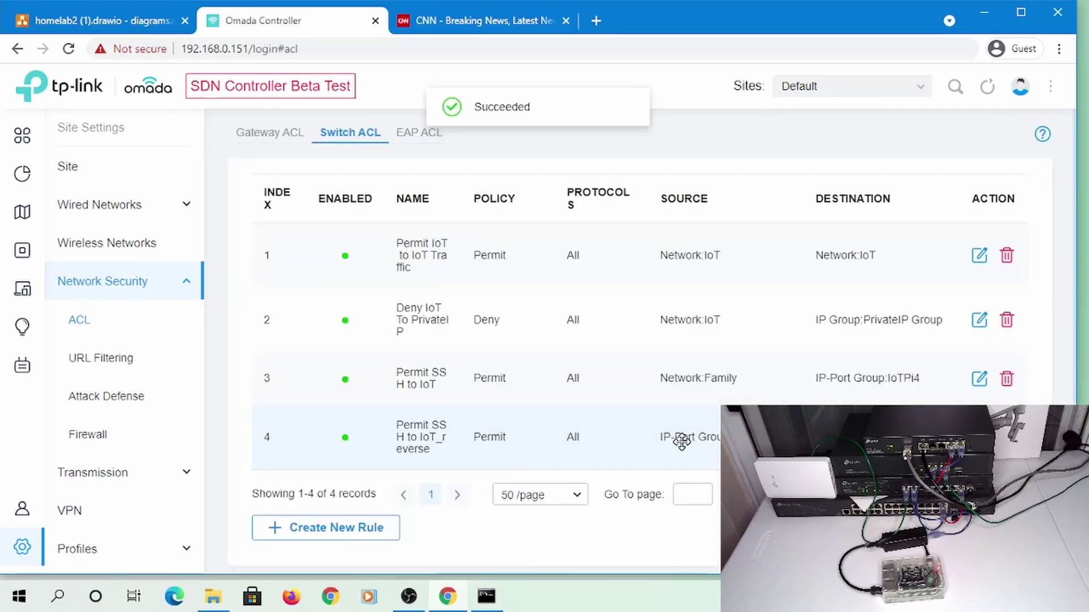
Retry SSH to 192.168.107.236, cancel it, and run ipconfig showing the PC at 192.168.0.43
{"action": "key", "text": "alt+Tab"}
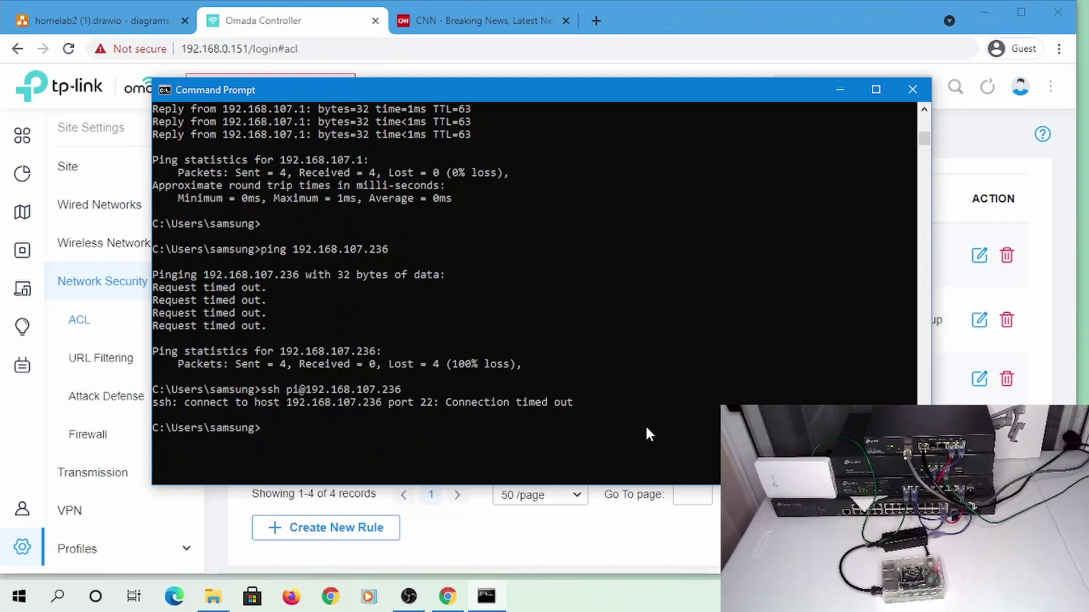
{"action": "key", "text": "Up"}
{"action": "key", "text": "Return"}
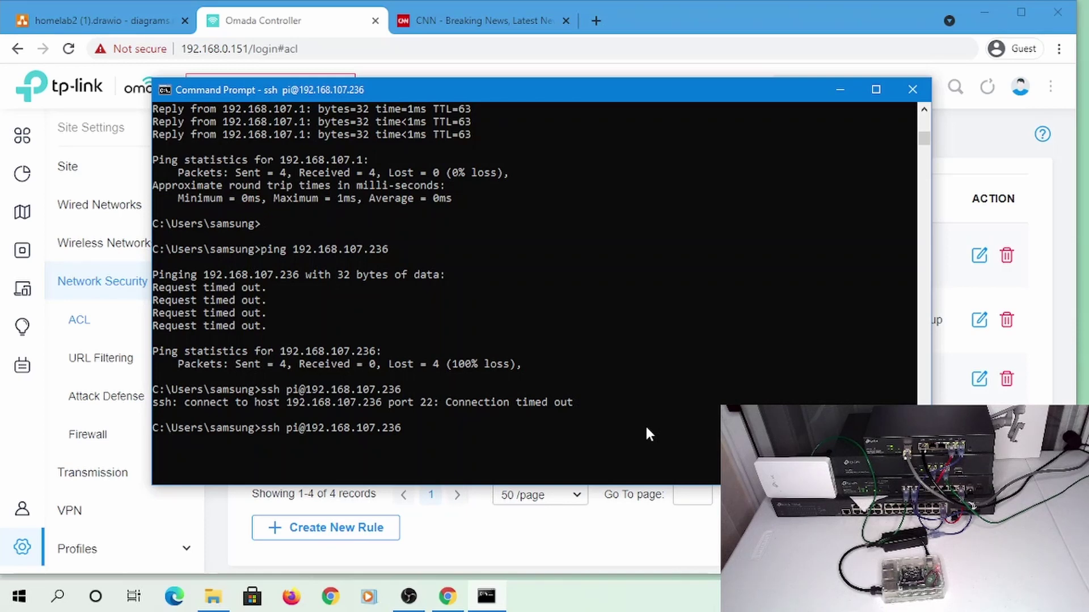
{"action": "key", "text": "ctrl+c"}
{"action": "type", "text": "ipconfig"}
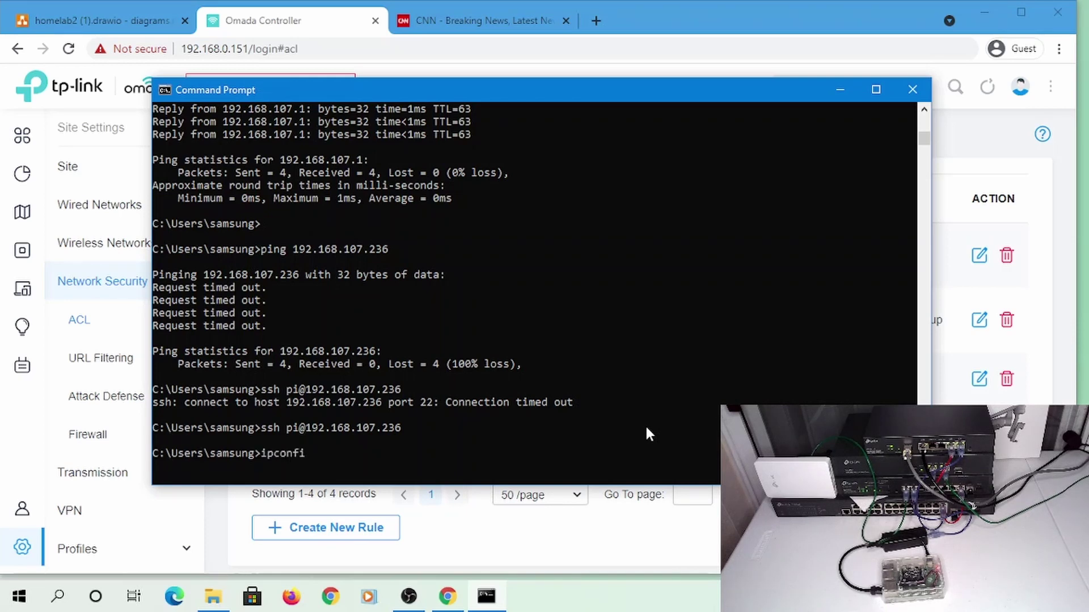
{"action": "key", "text": "Return"}
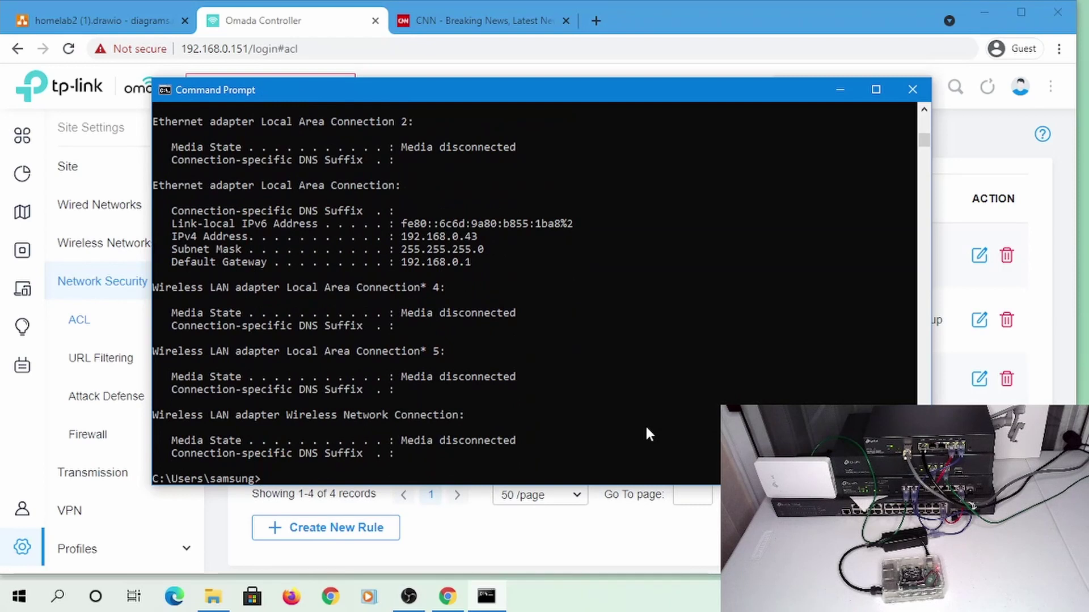
{"action": "left_click", "coordinate": [533, 8]}
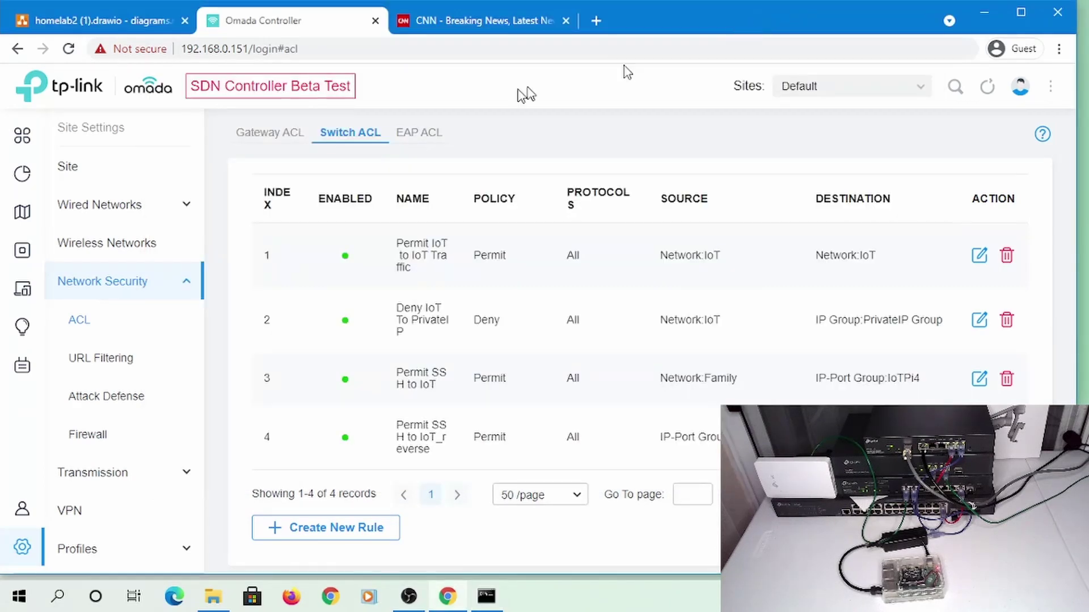
Set Port6 on the EDGE switch to the Family profile in LAN Switch Settings
{"action": "left_click", "coordinate": [114, 209]}
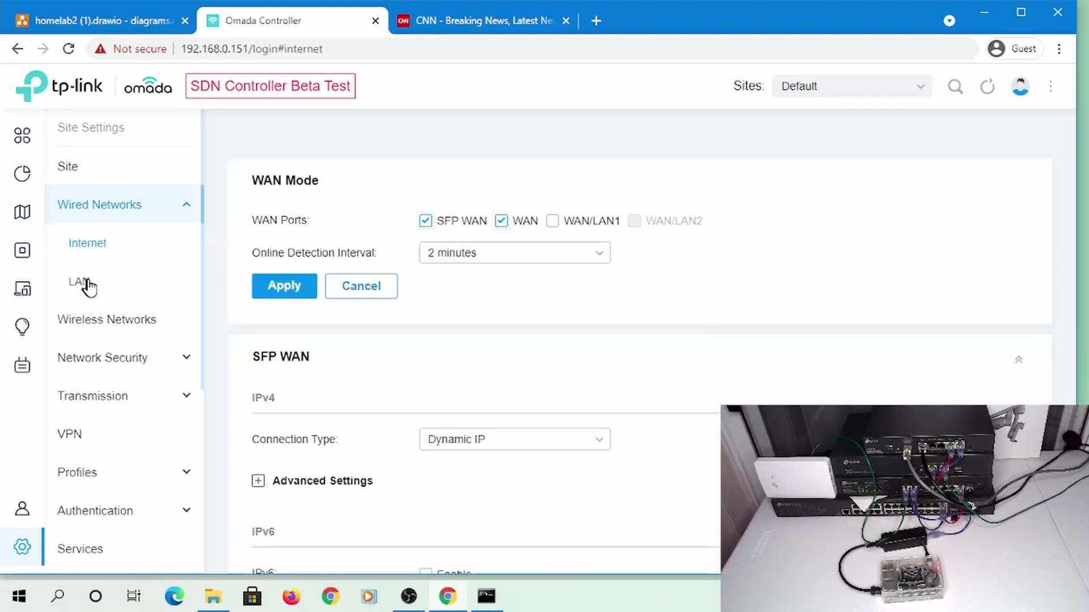
{"action": "left_click", "coordinate": [85, 284]}
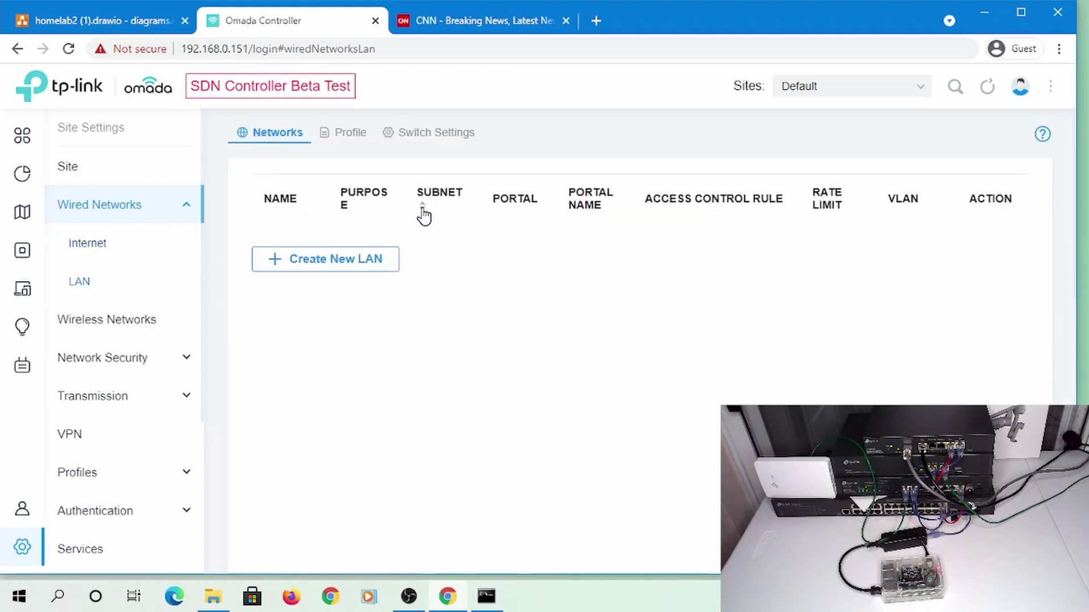
{"action": "left_click", "coordinate": [406, 134]}
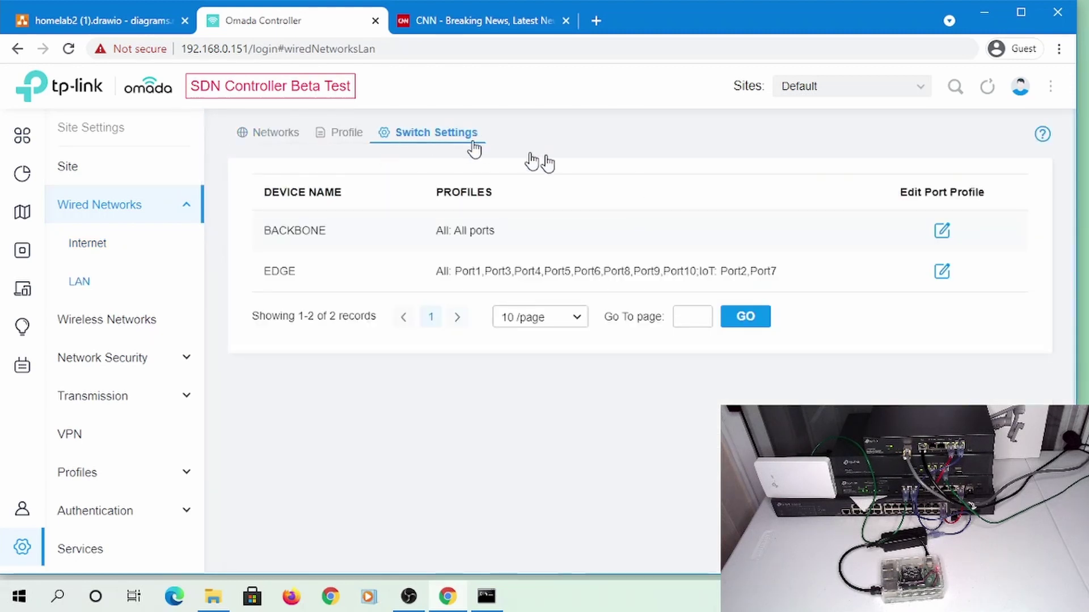
{"action": "left_click", "coordinate": [935, 279]}
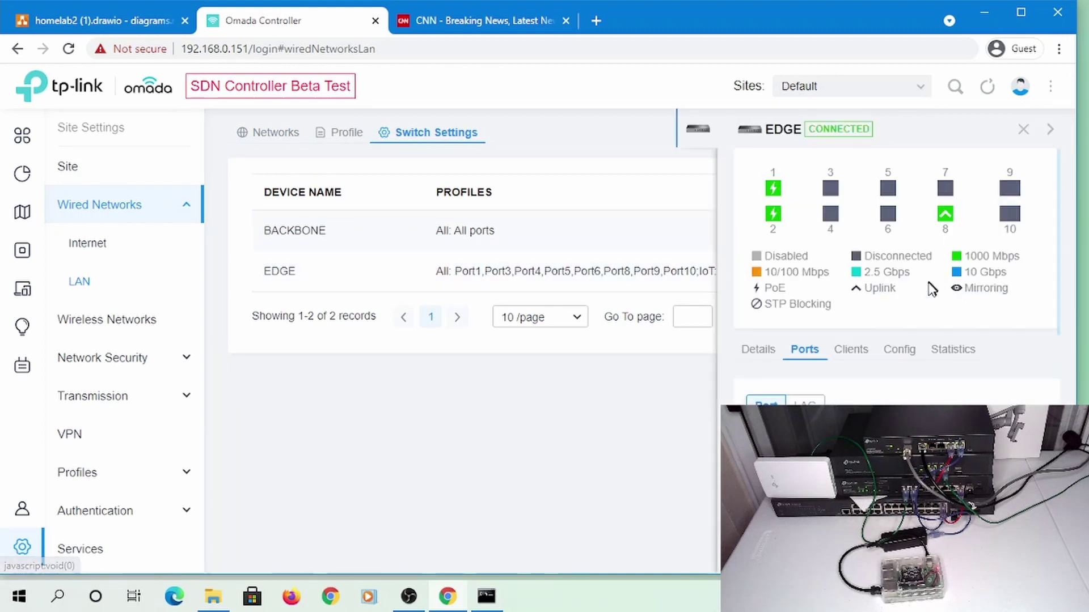
{"action": "scroll", "coordinate": [1025, 400], "scroll_direction": "down", "scroll_amount": 3}
{"action": "scroll", "coordinate": [1026, 400], "scroll_direction": "down", "scroll_amount": 2}
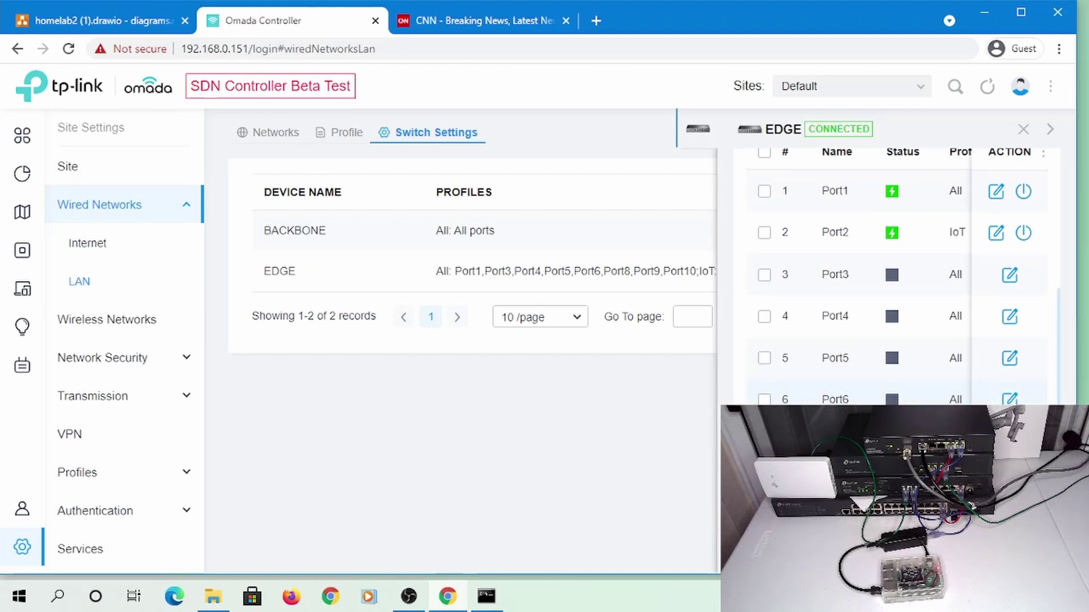
{"action": "left_click", "coordinate": [1010, 399]}
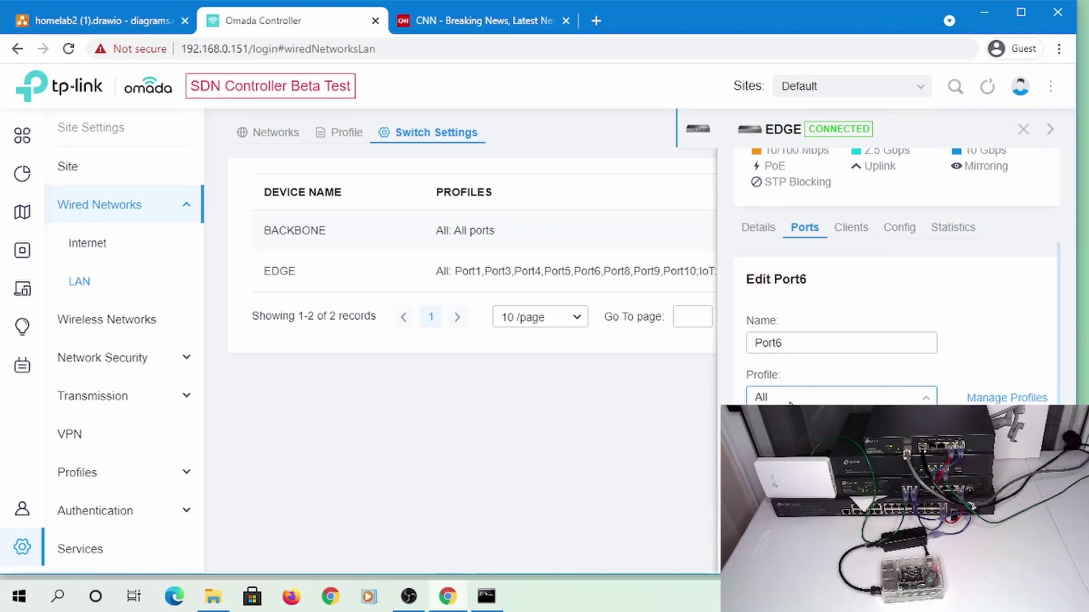
{"action": "left_click", "coordinate": [816, 482]}
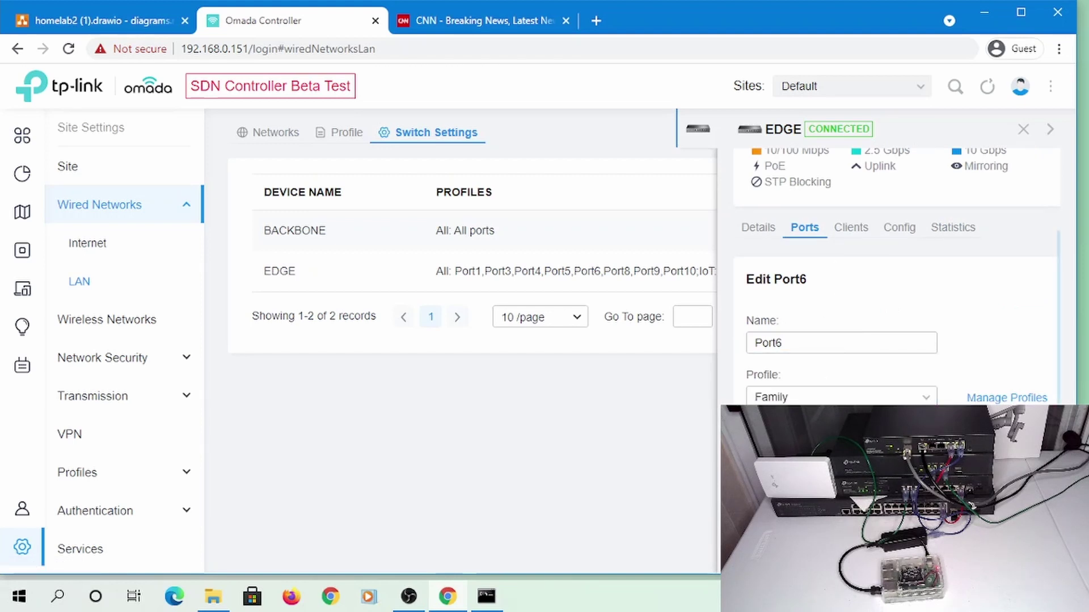
{"action": "scroll", "coordinate": [839, 481], "scroll_direction": "down", "scroll_amount": 2}
{"action": "left_click", "coordinate": [772, 510]}
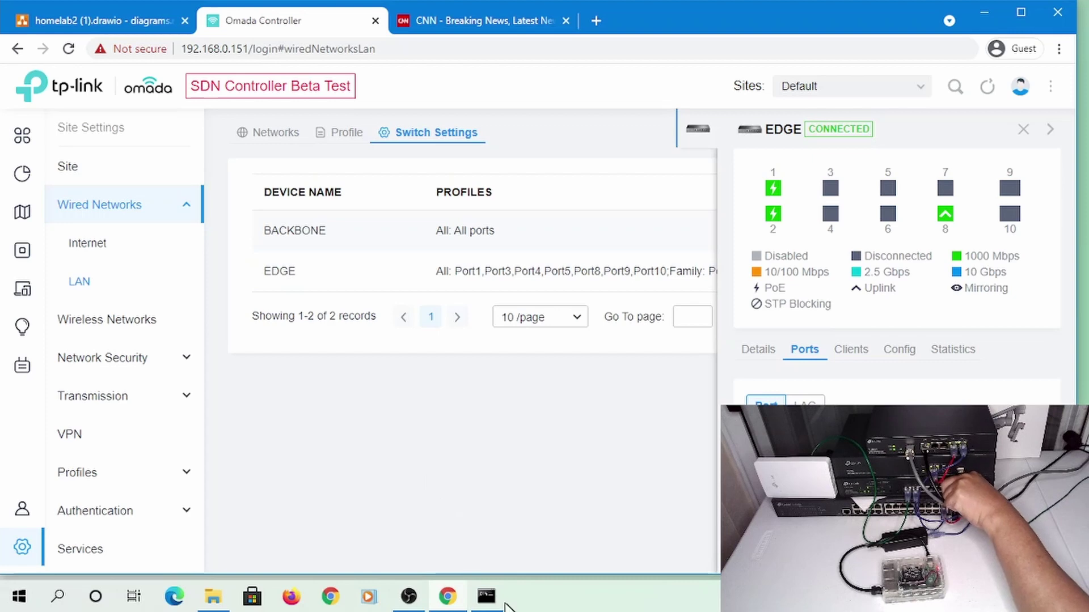
Run ipconfig to check the PC's new address, then ping the Pi at 192.168.107.236
{"action": "left_click", "coordinate": [484, 600]}
{"action": "type", "text": "i"}
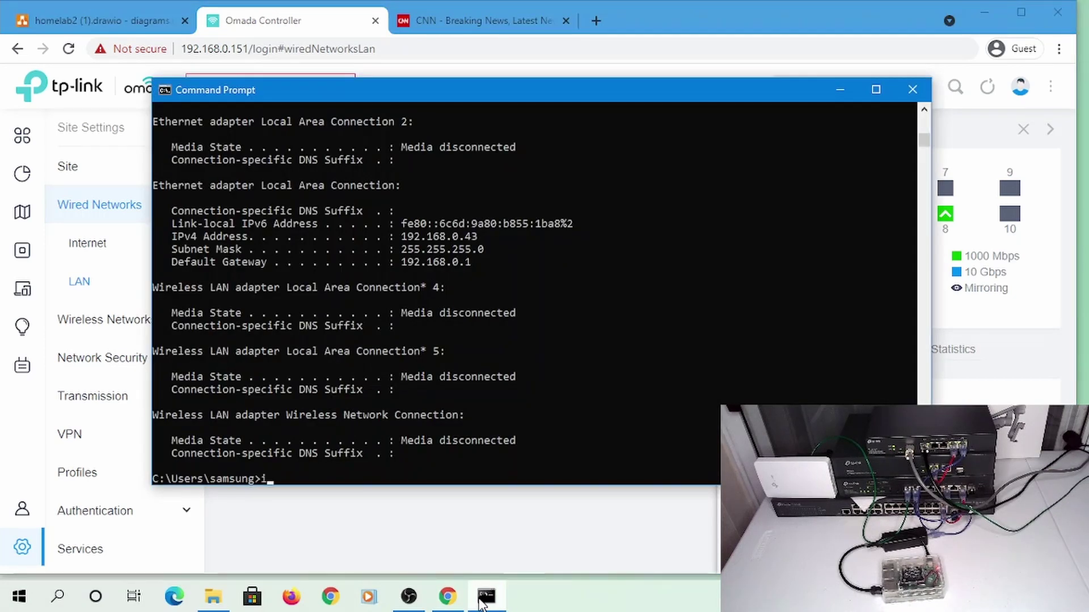
{"action": "type", "text": "pconfig"}
{"action": "key", "text": "Return"}
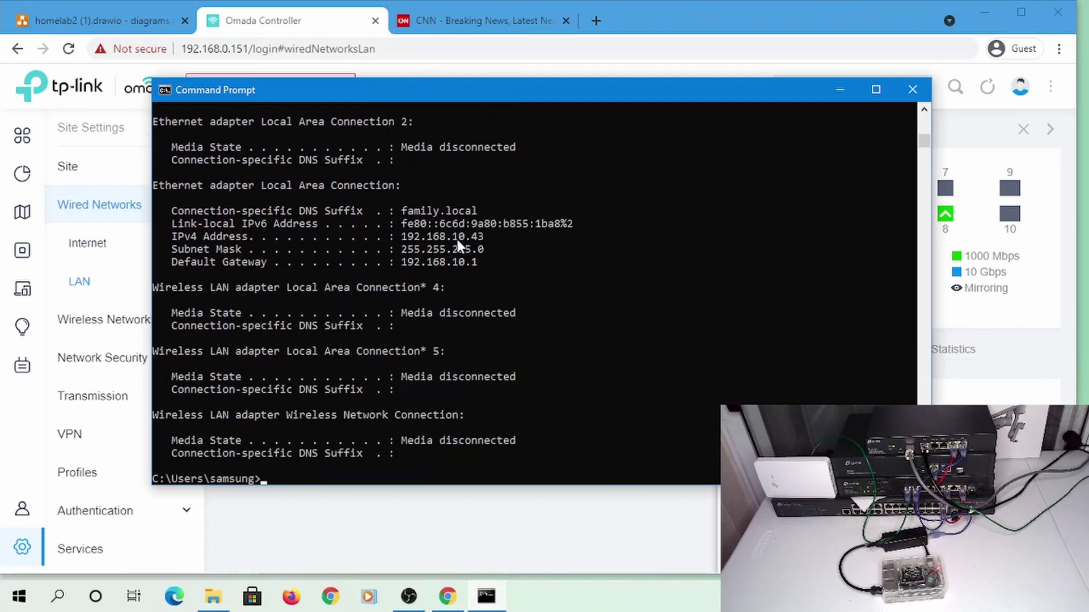
{"action": "type", "text": "ing 192.168.107.236"}
{"action": "key", "text": "Return"}
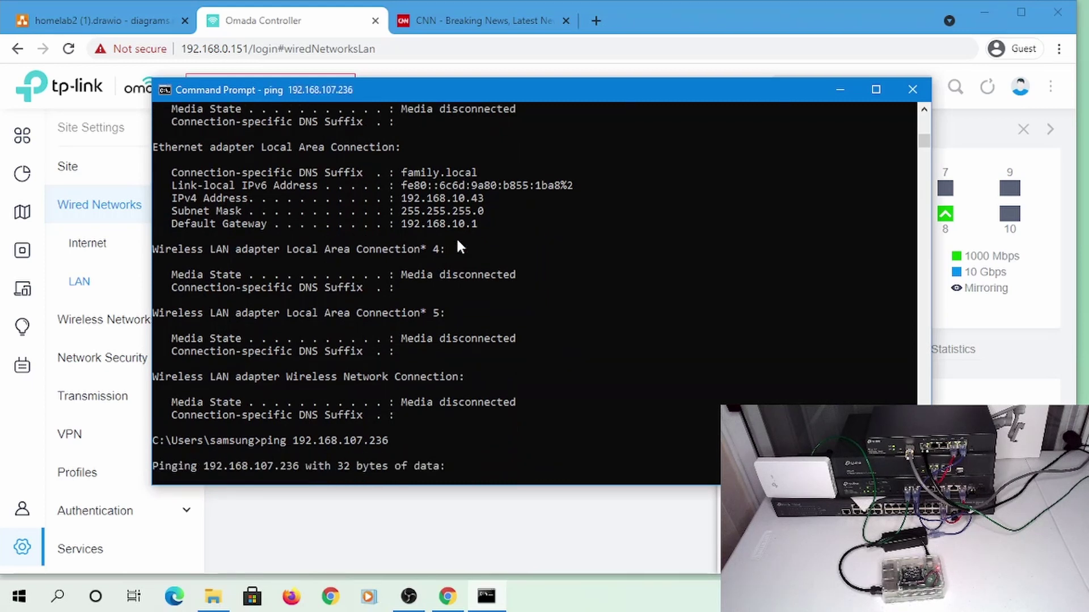
{"action": "key", "text": "ctrl+c"}
Ping 192.168.107.1 and stop it when no replies arrive
{"action": "key", "text": "Up"}
{"action": "key", "text": "BackSpace"}
{"action": "key", "text": "BackSpace"}
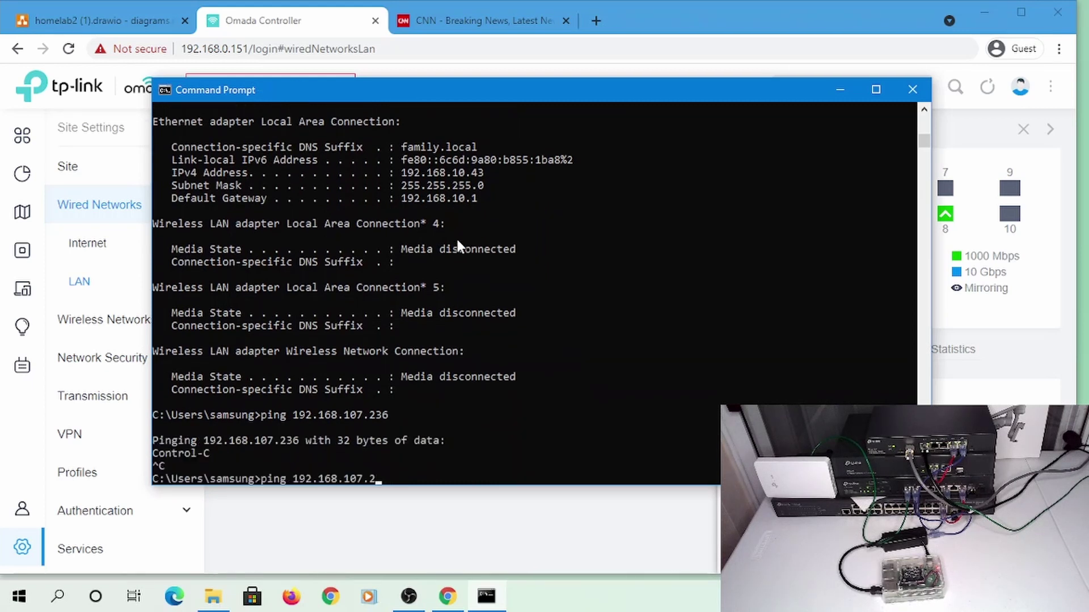
{"action": "key", "text": "Return"}
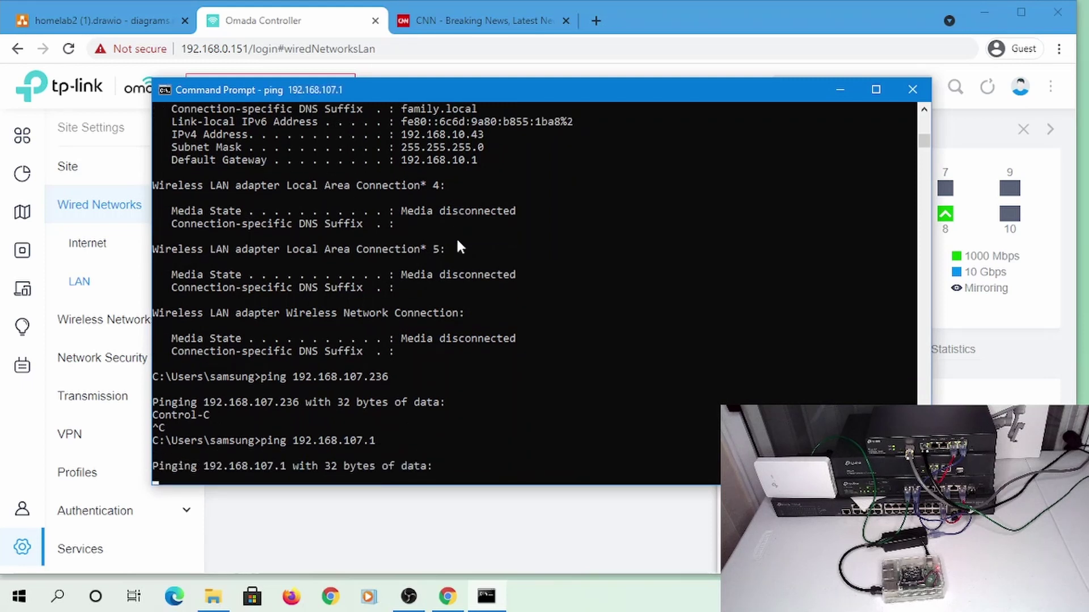
{"action": "key", "text": "ctrl+c"}
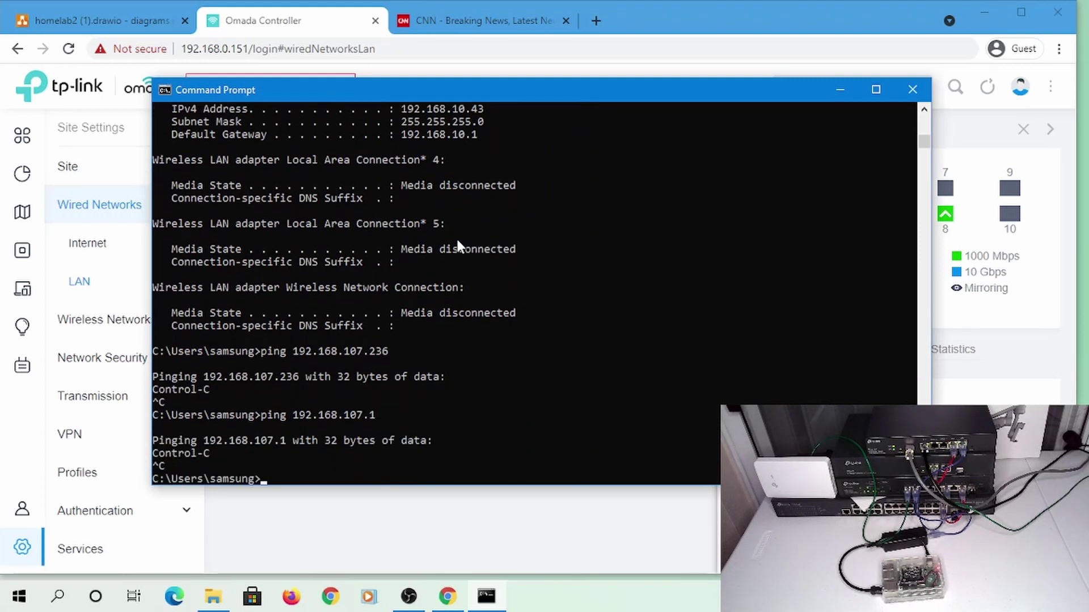
Ping the gateway 192.168.10.1 and stop once it replies
{"action": "type", "text": "p"}
{"action": "key", "text": "Up"}
{"action": "key", "text": "BackSpace"}
{"action": "key", "text": "BackSpace"}
{"action": "type", "text": ".1"}
{"action": "key", "text": "Return"}
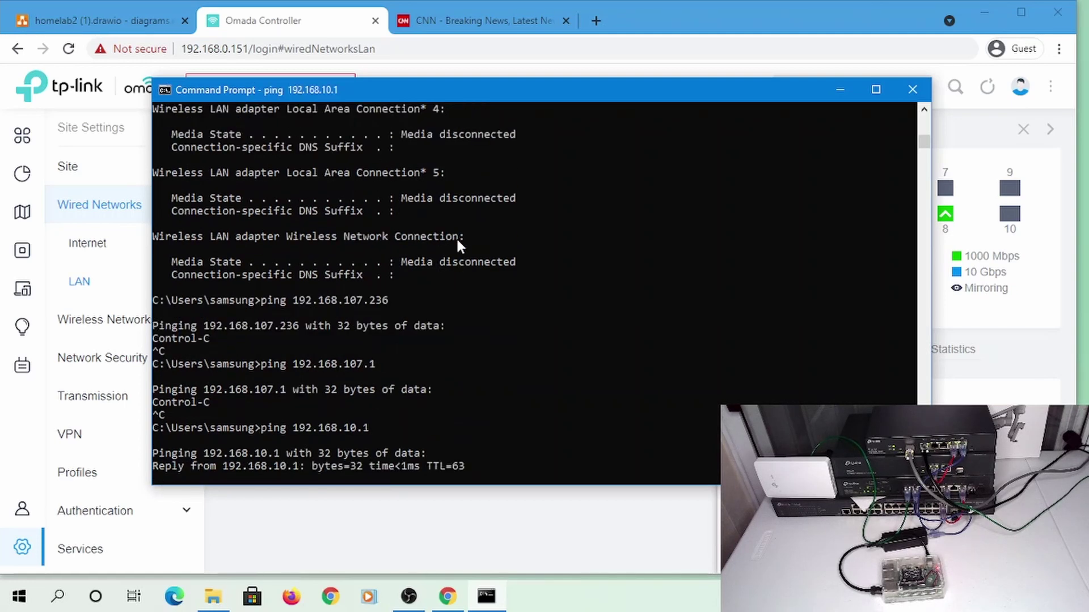
{"action": "key", "text": "ctrl+c"}
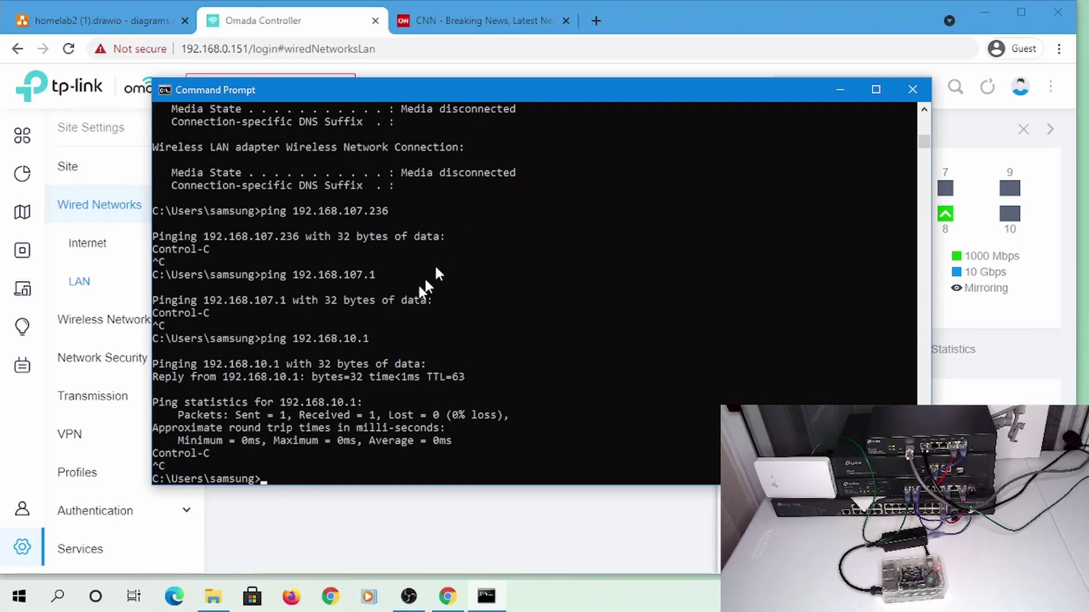
{"action": "left_click", "coordinate": [282, 17]}
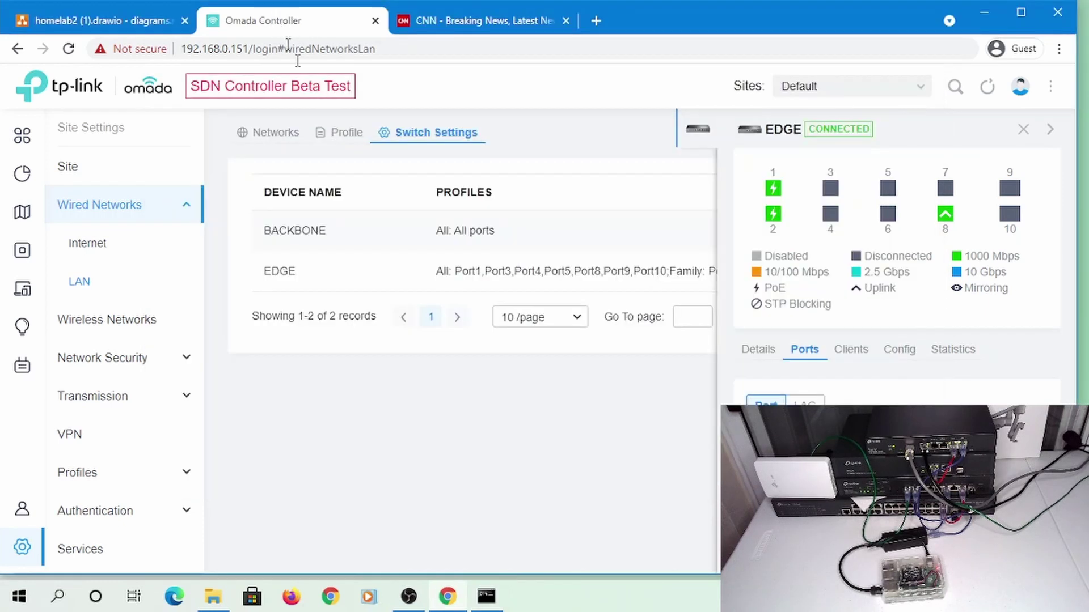
In Switch ACL, drag Permit SSH to IoT and its reverse rule into positions 1 and 2
{"action": "left_click", "coordinate": [120, 364]}
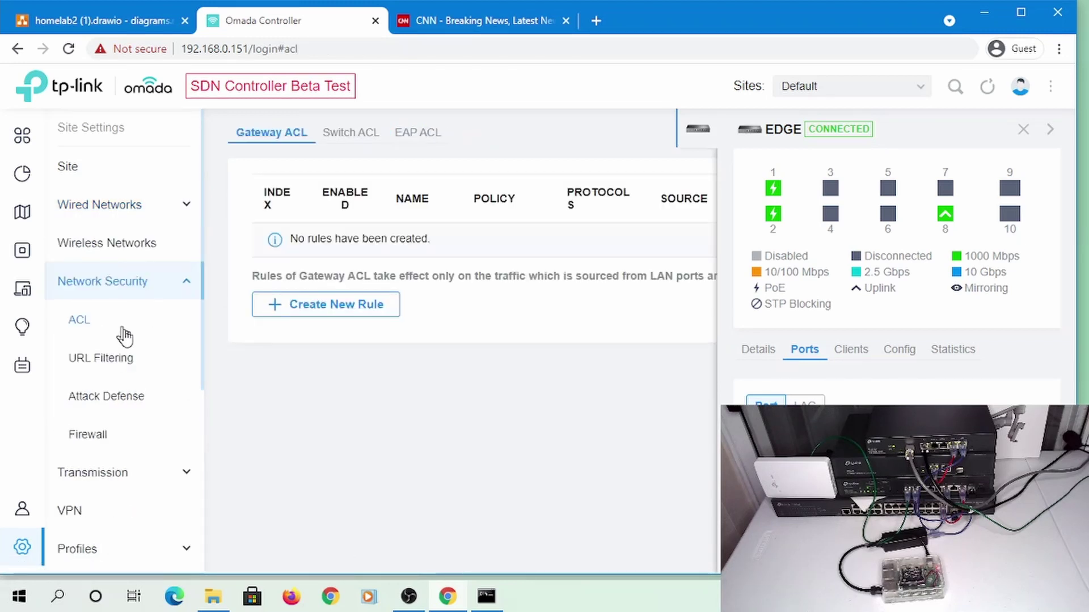
{"action": "left_click", "coordinate": [352, 140]}
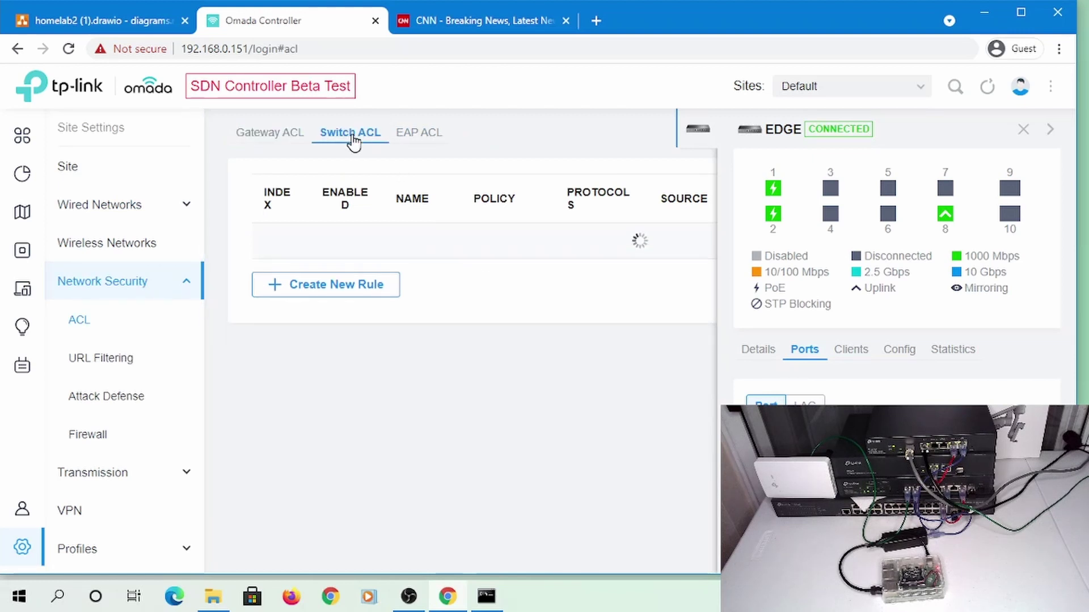
{"action": "left_click", "coordinate": [1025, 129]}
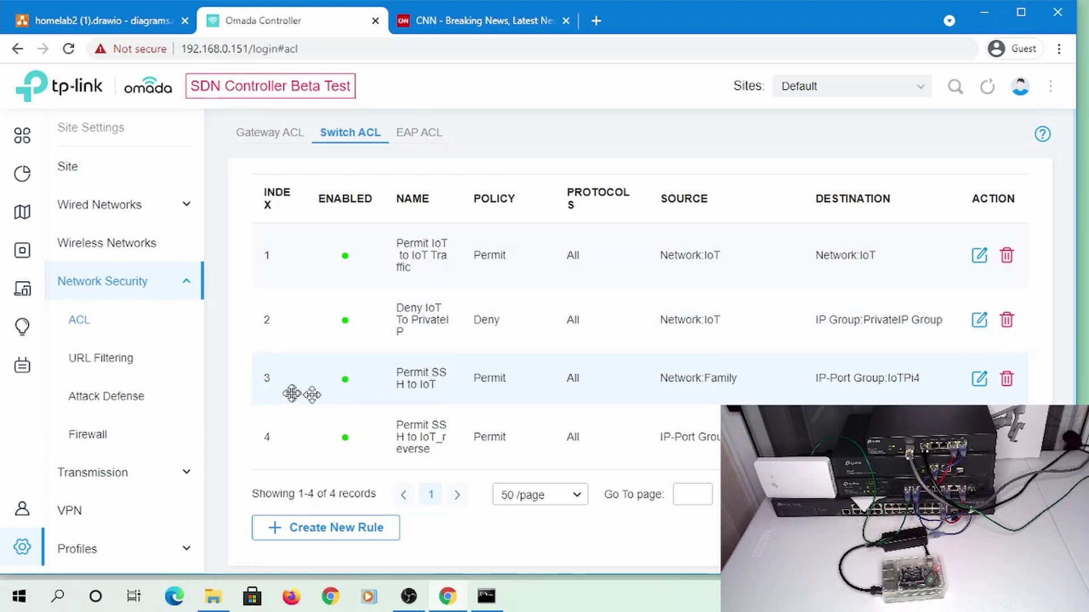
{"action": "left_click_drag", "start_coordinate": [285, 348], "coordinate": [305, 261]}
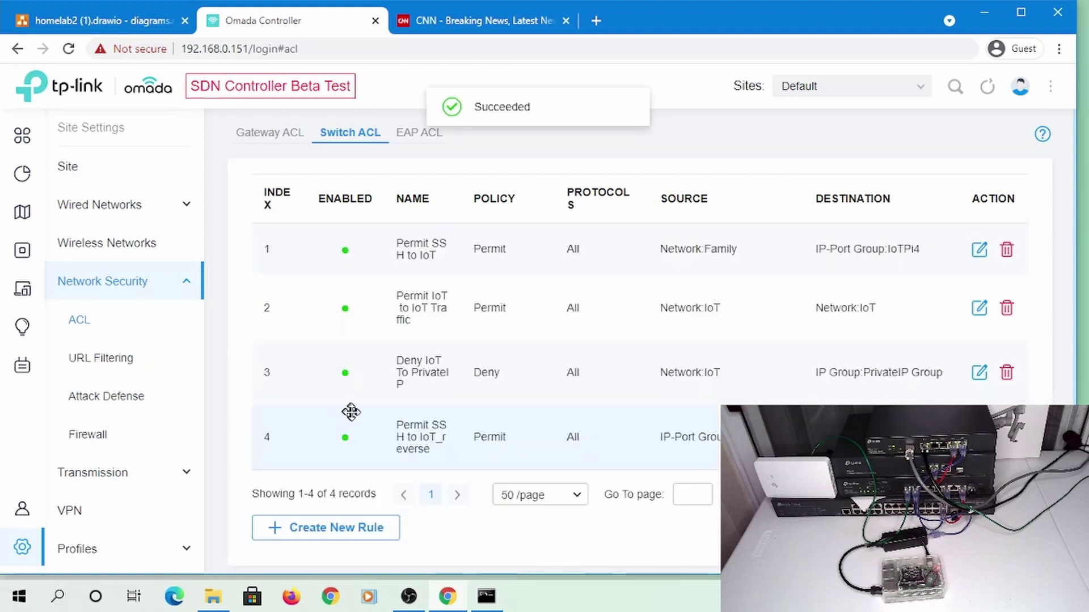
{"action": "left_click_drag", "start_coordinate": [288, 406], "coordinate": [293, 288]}
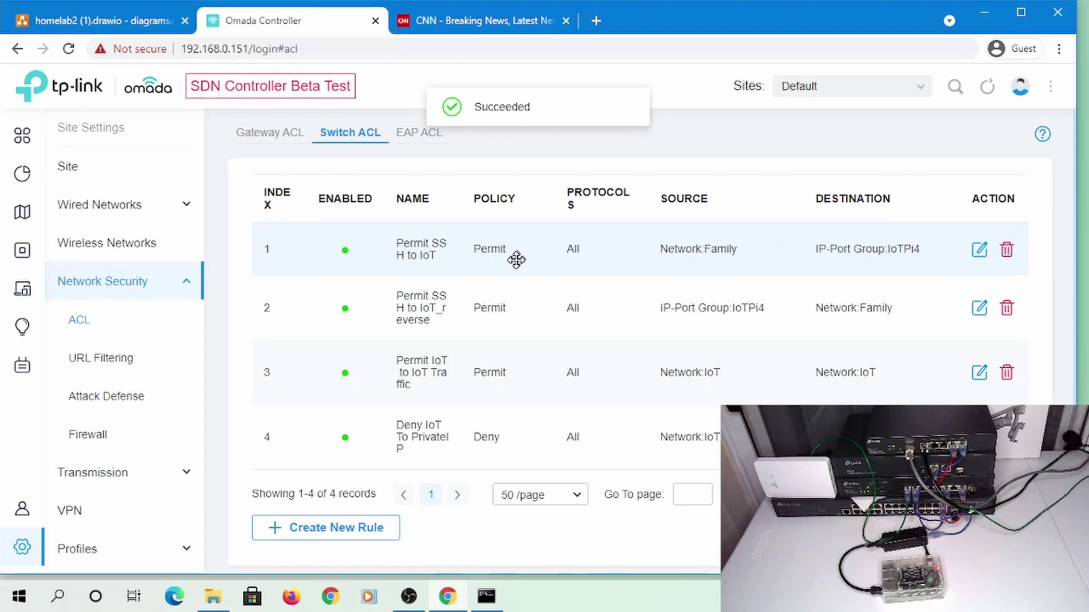
Ping the Pi at 192.168.107.236 from Command Prompt and stop it
{"action": "key", "text": "alt+Tab"}
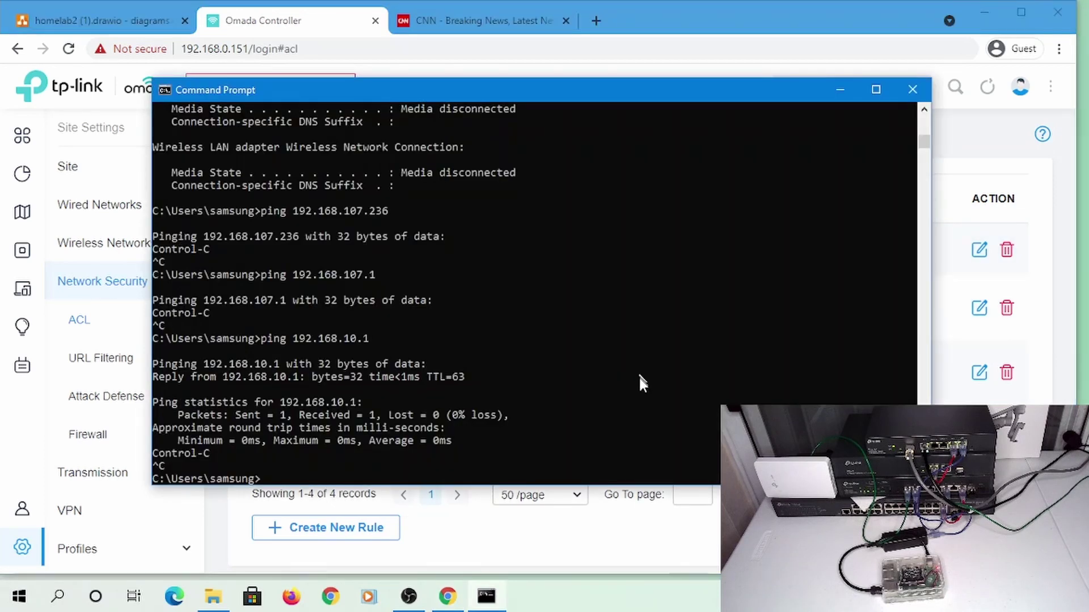
{"action": "key", "text": "Up"}
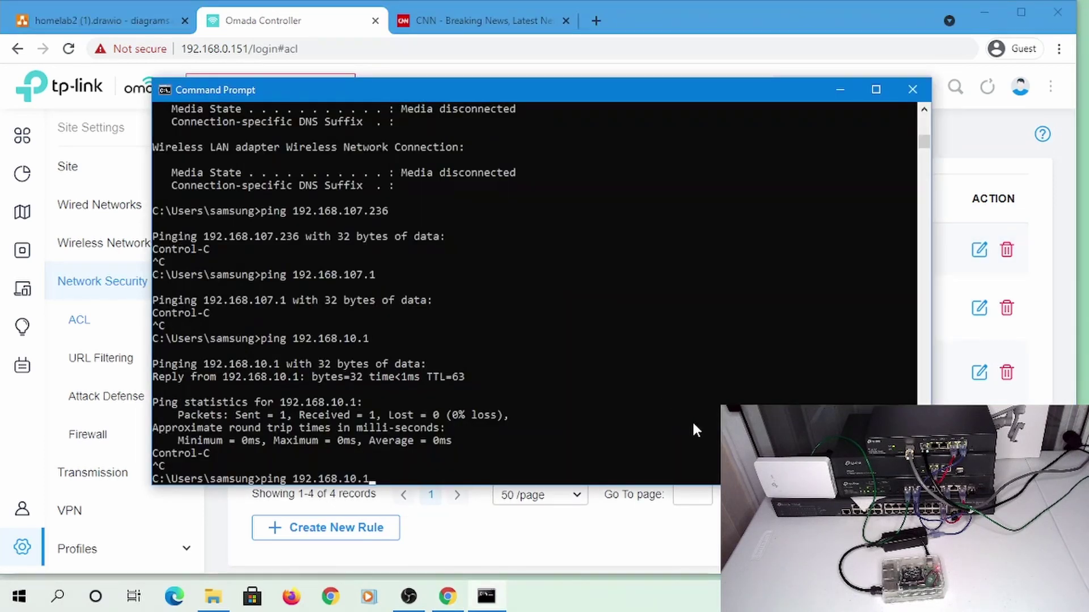
{"action": "key", "text": "BackSpace"}
{"action": "key", "text": "BackSpace"}
{"action": "type", "text": "107.236"}
{"action": "key", "text": "Return"}
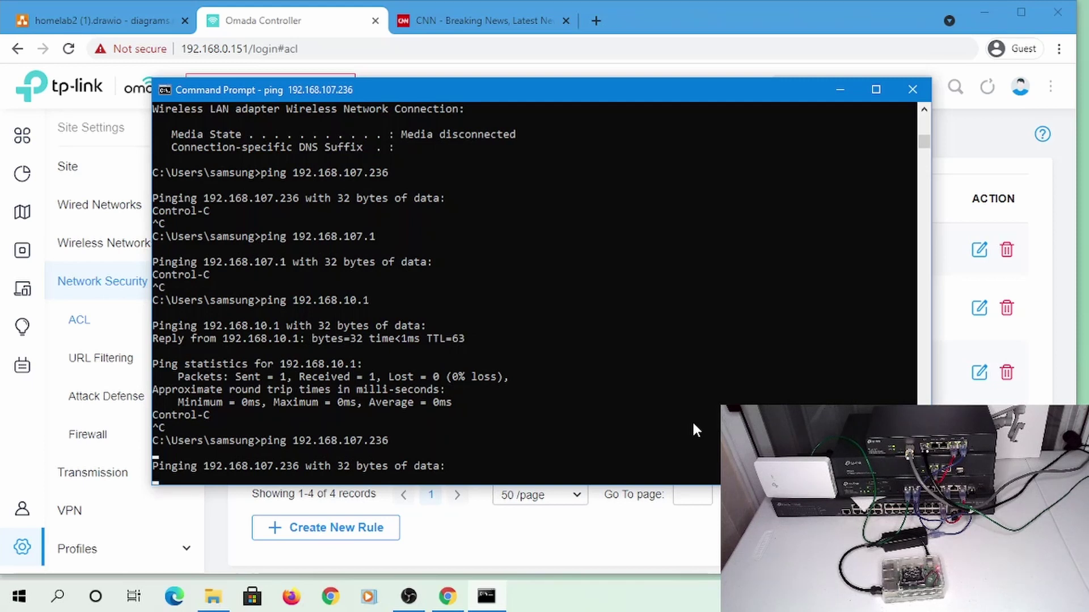
{"action": "key", "text": "ctrl+c"}
{"action": "key", "text": "Up"}
{"action": "key", "text": "Home"}
{"action": "key", "text": "Delete"}
{"action": "key", "text": "Delete"}
{"action": "key", "text": "Delete"}
{"action": "key", "text": "Delete"}
{"action": "key", "text": "Delete"}
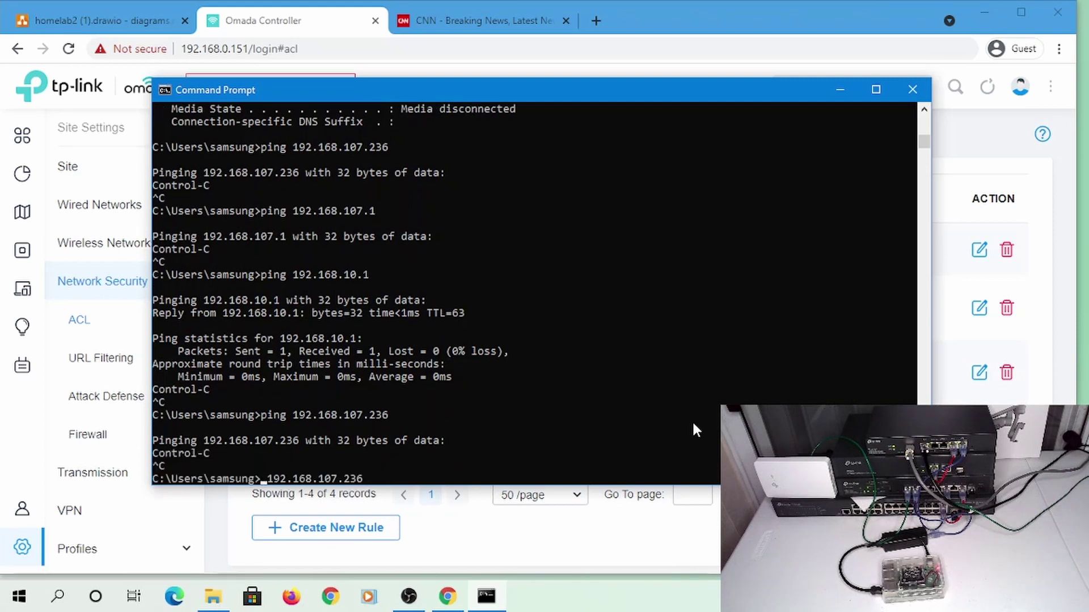
{"action": "type", "text": "ssh pi@"}
{"action": "key", "text": "Return"}
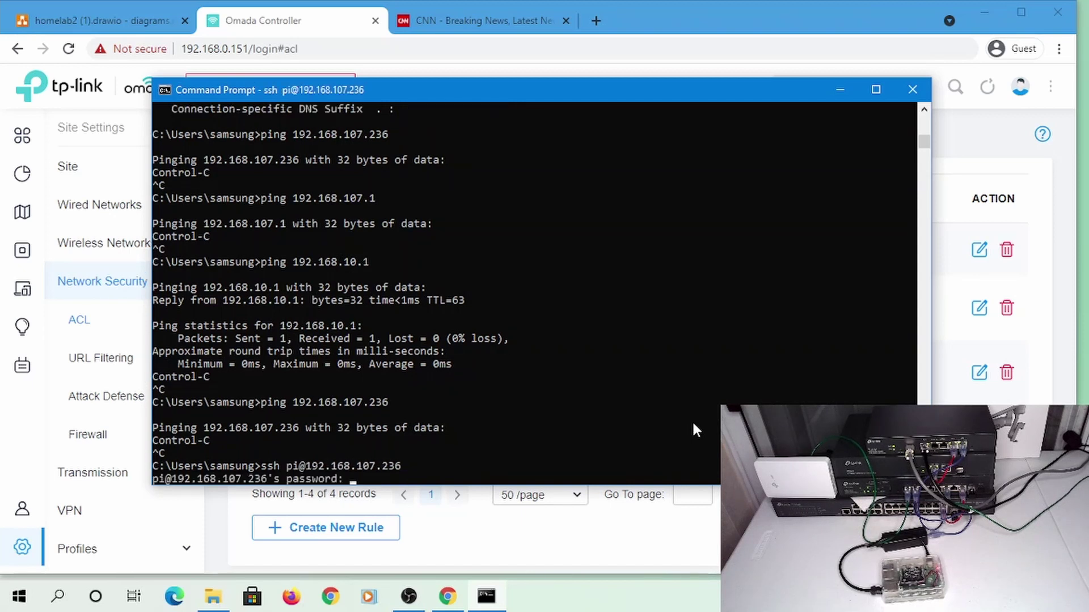
{"action": "key", "text": "Return"}
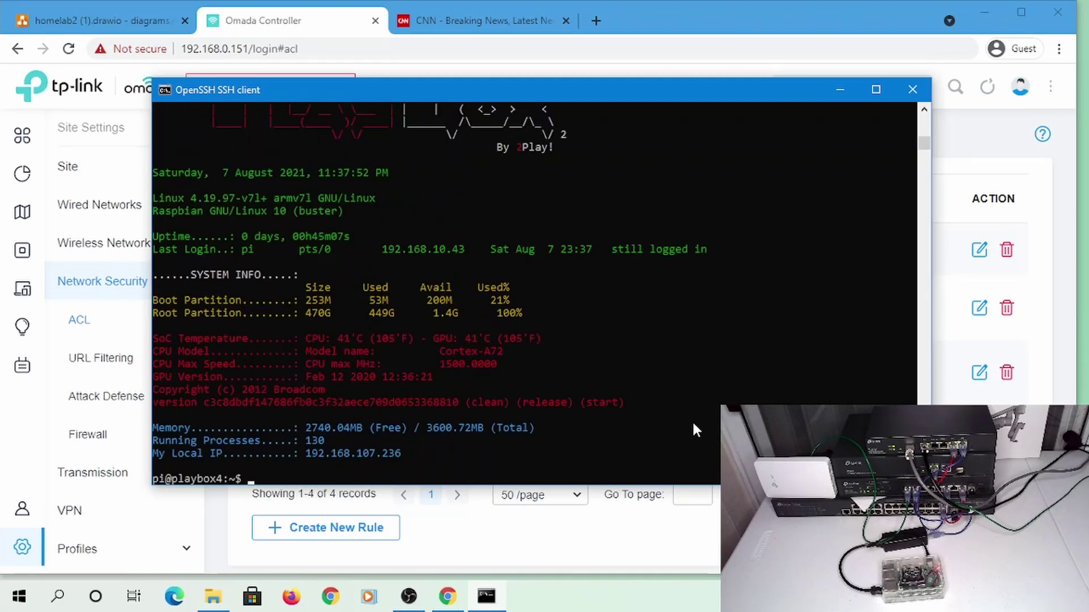
{"action": "type", "text": "ping"}
{"action": "left_click", "coordinate": [57, 597]}
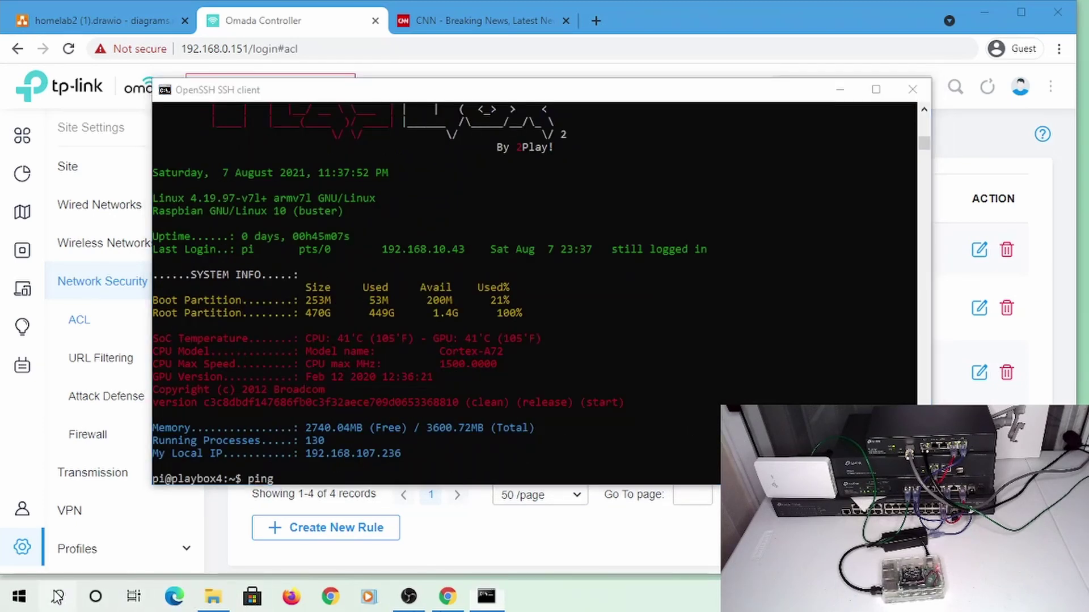
Open a second Command Prompt and run ipconfig to list the network adapters
{"action": "type", "text": "cmd"}
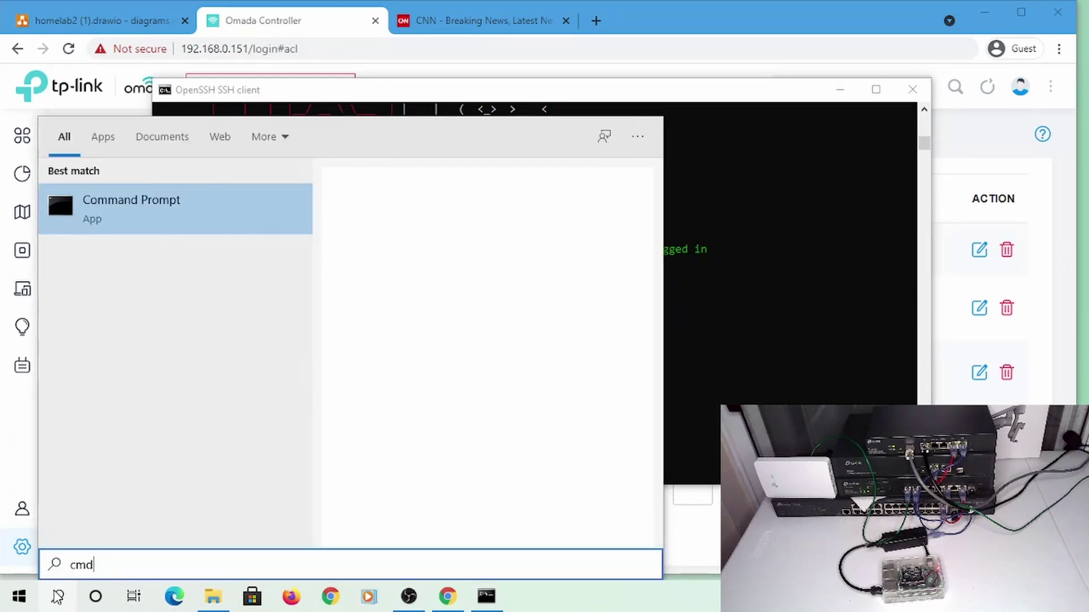
{"action": "key", "text": "Escape"}
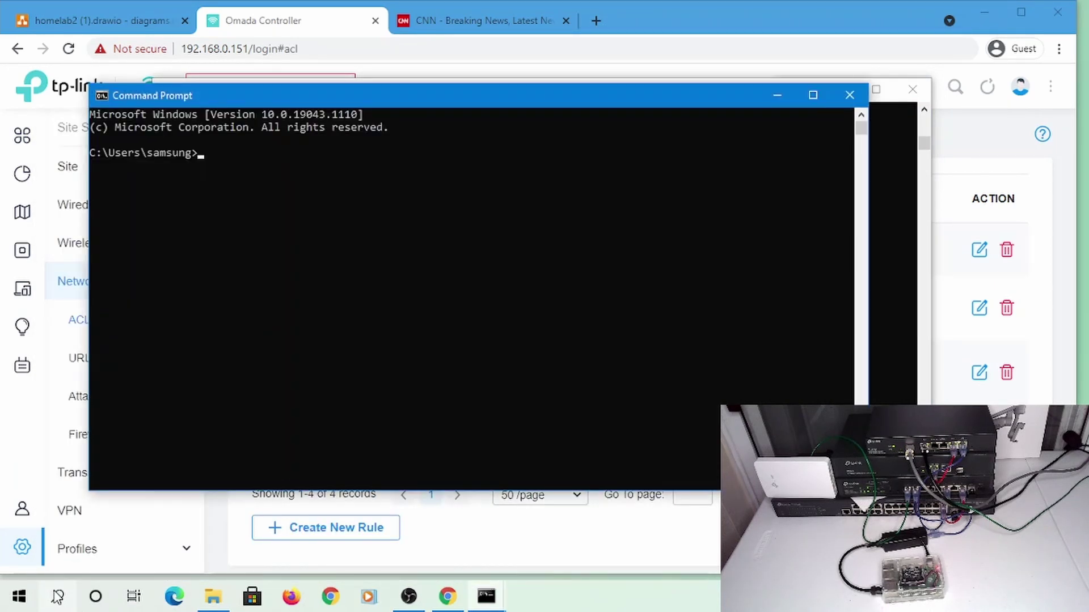
{"action": "type", "text": "ipconfig"}
{"action": "key", "text": "Return"}
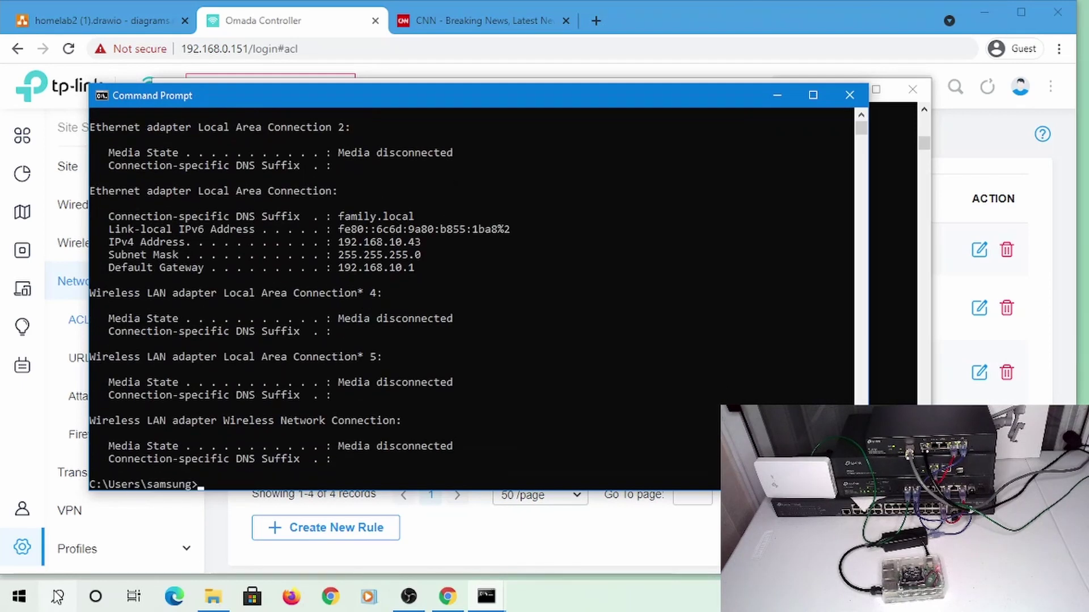
{"action": "left_click_drag", "start_coordinate": [555, 100], "coordinate": [786, 154]}
From the Pi's SSH session, ping 192.168.10.43 and google.com
{"action": "left_click", "coordinate": [633, 100]}
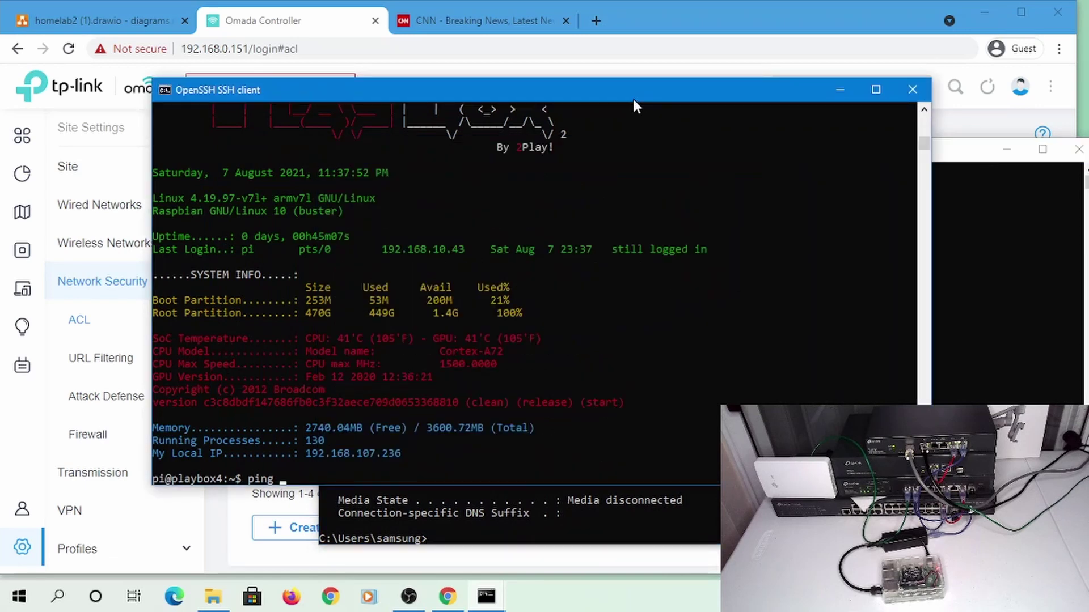
{"action": "type", "text": "ping 192.168.10.43"}
{"action": "key", "text": "Return"}
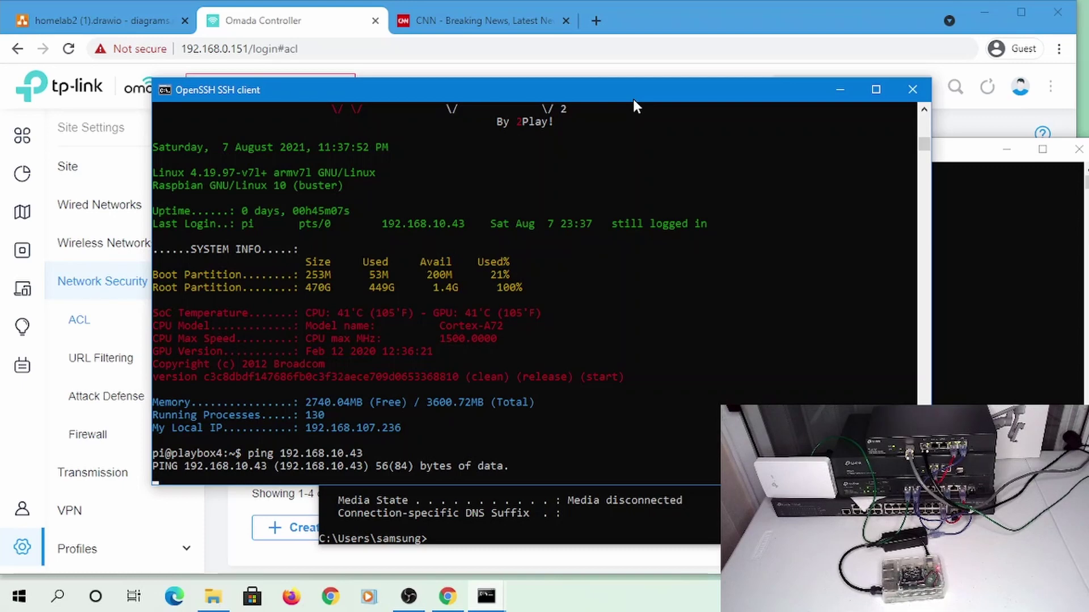
{"action": "key", "text": "ctrl+c"}
{"action": "type", "text": "ox4:~$ "}
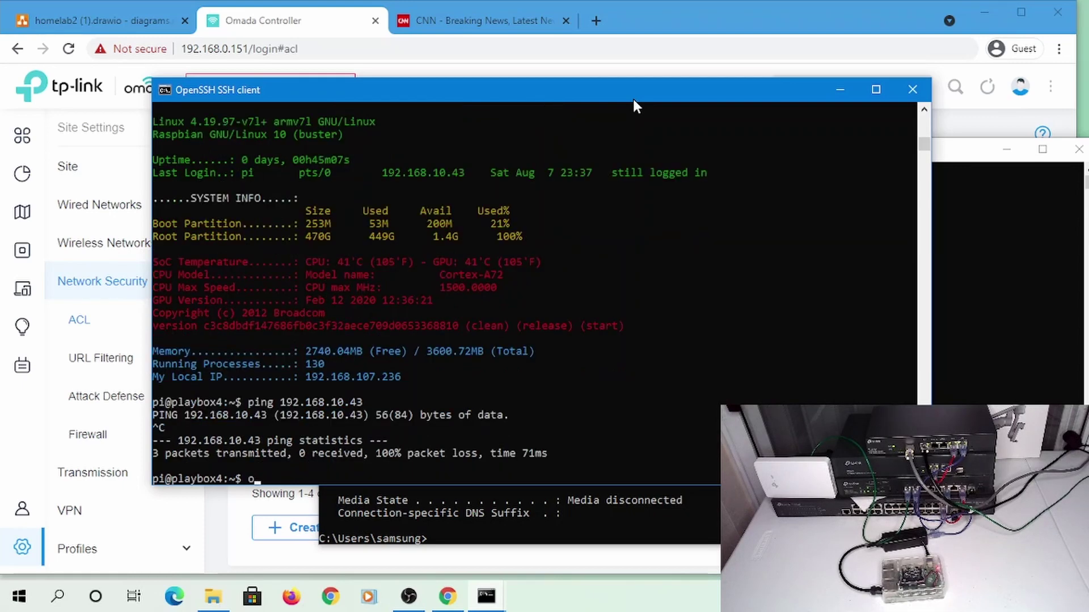
{"action": "type", "text": "ping google.com"}
{"action": "key", "text": "Return"}
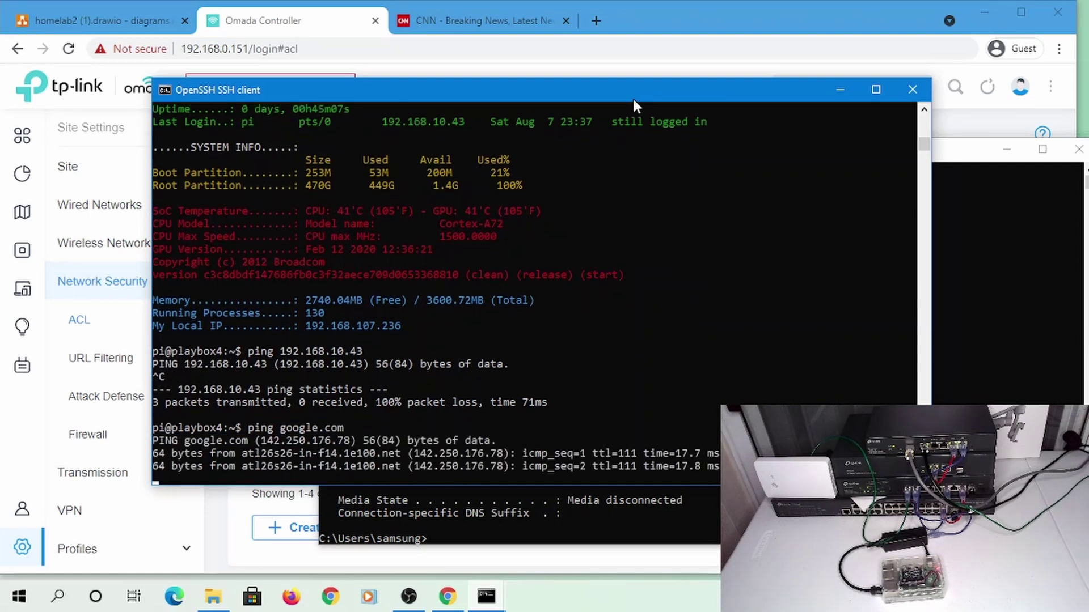
{"action": "key", "text": "ctrl+c"}
From the Pi, ping 192.168.0.1 and 192.168.107.1, then retry 192.168.10.43
{"action": "key", "text": "Up"}
{"action": "key", "text": "BackSpace"}
{"action": "key", "text": "BackSpace"}
{"action": "key", "text": "BackSpace"}
{"action": "key", "text": "BackSpace"}
{"action": "key", "text": "BackSpace"}
{"action": "key", "text": "BackSpace"}
{"action": "key", "text": "BackSpace"}
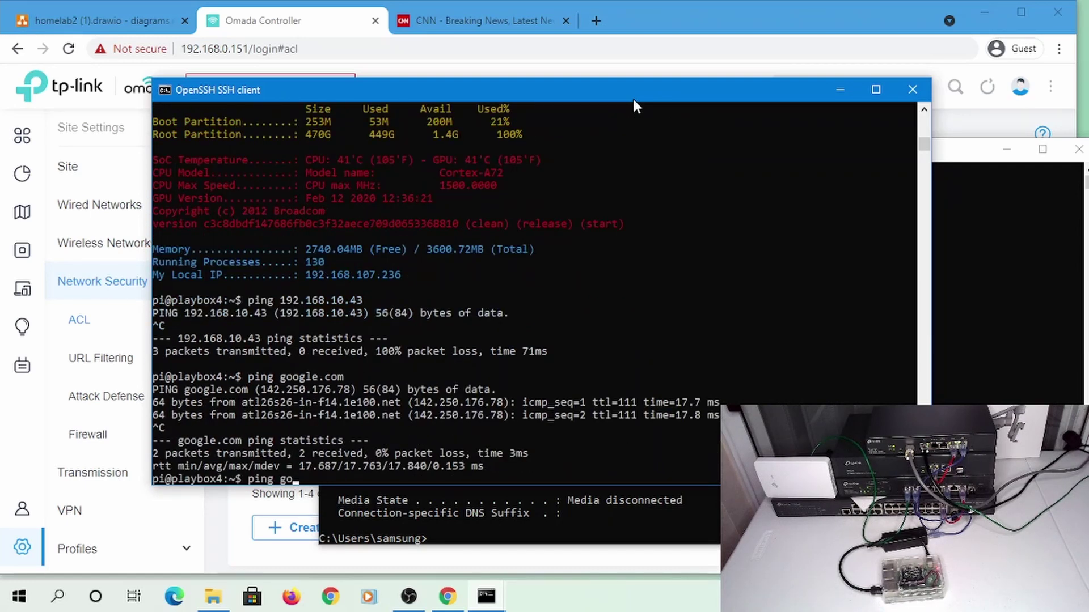
{"action": "type", "text": "192.168.0.1"}
{"action": "key", "text": "Return"}
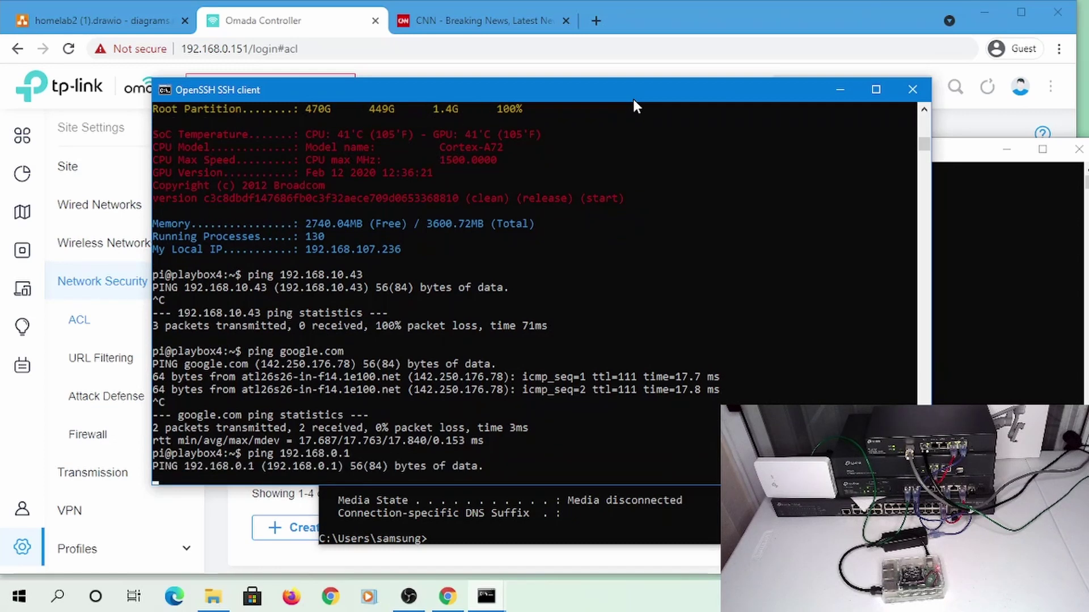
{"action": "key", "text": "ctrl+c"}
{"action": "key", "text": "Up"}
{"action": "key", "text": "BackSpace"}
{"action": "key", "text": "BackSpace"}
{"action": "key", "text": "BackSpace"}
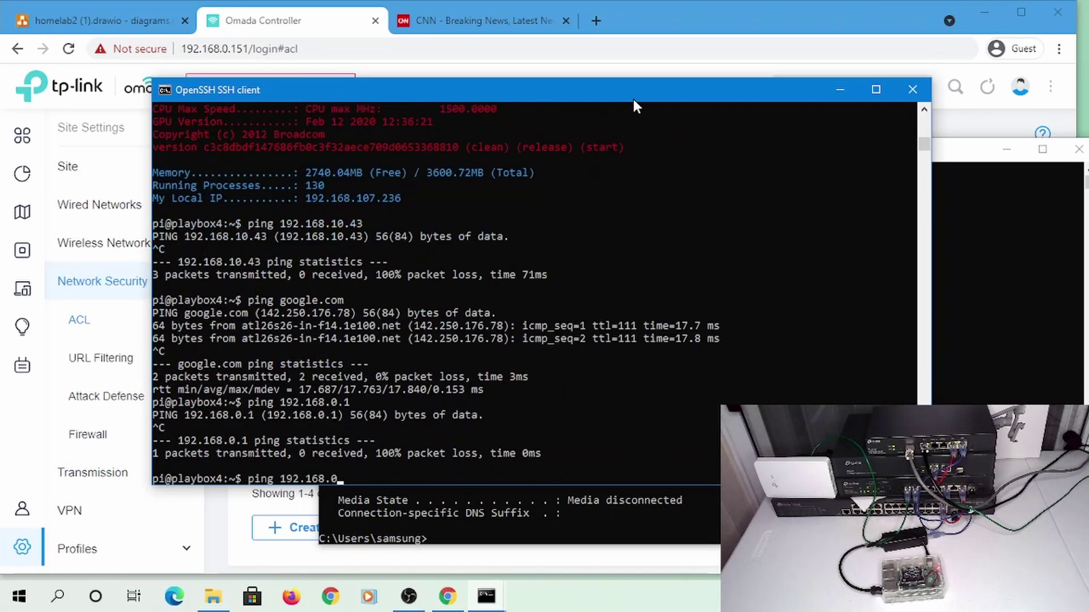
{"action": "type", "text": "107.1"}
{"action": "key", "text": "Return"}
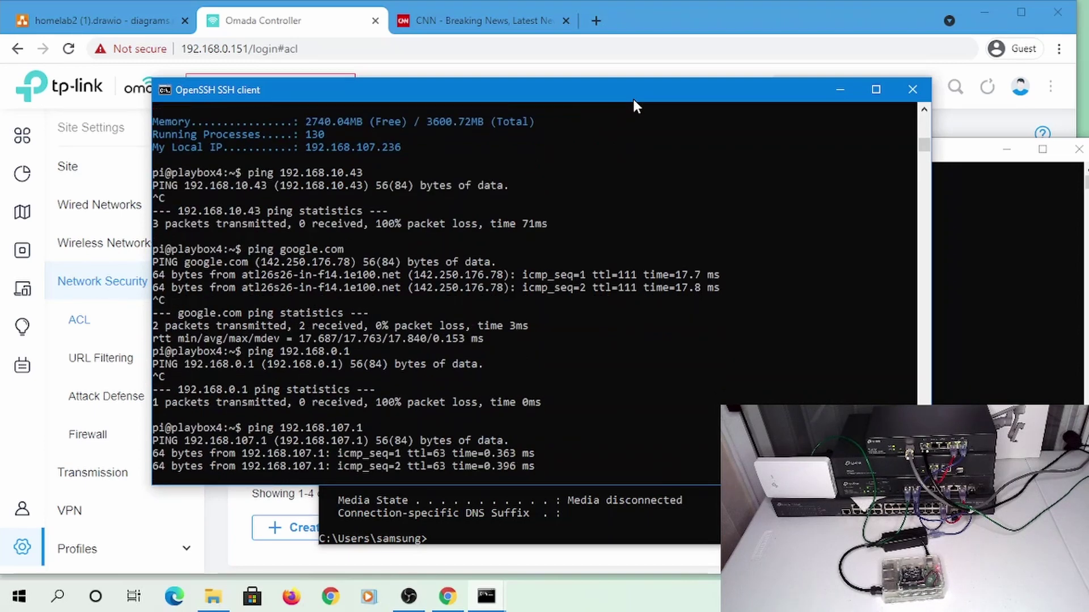
{"action": "key", "text": "ctrl+c"}
{"action": "key", "text": "Up"}
{"action": "key", "text": "Up"}
{"action": "key", "text": "Up"}
{"action": "key", "text": "Up"}
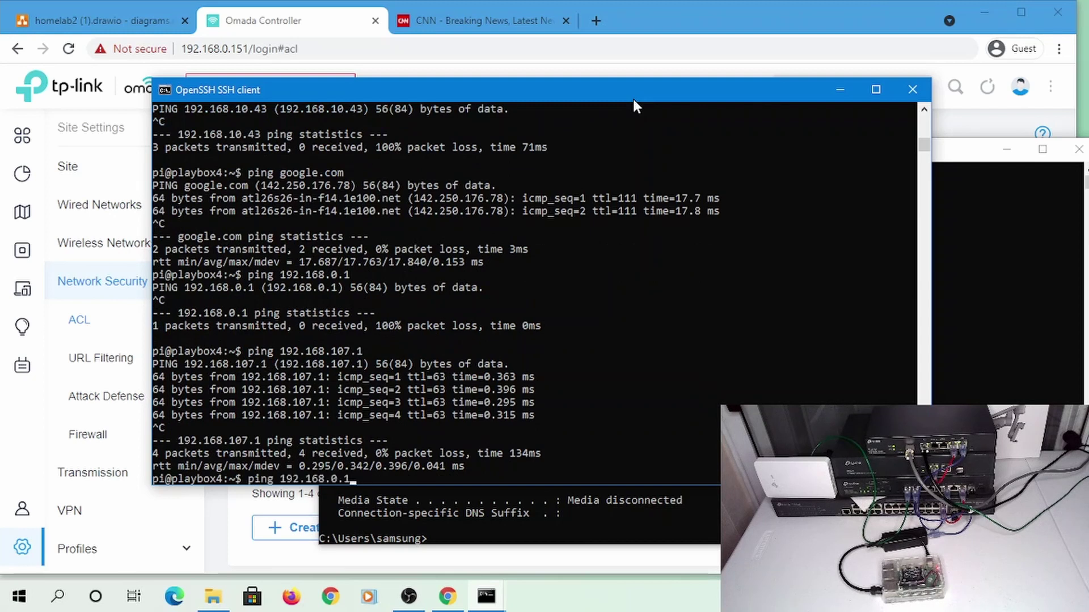
{"action": "key", "text": "Return"}
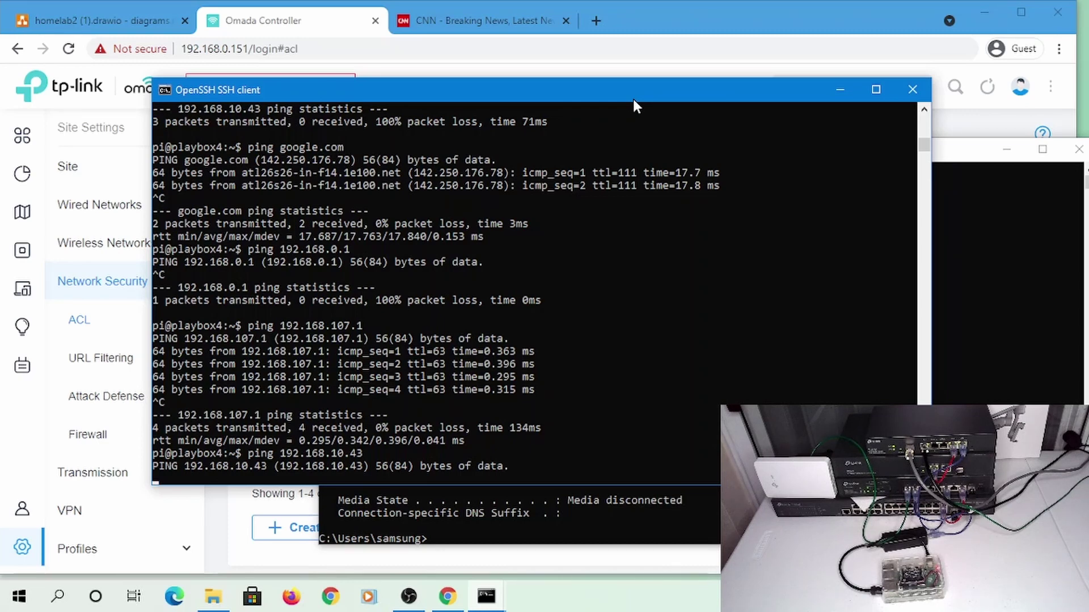
{"action": "key", "text": "ctrl+c"}
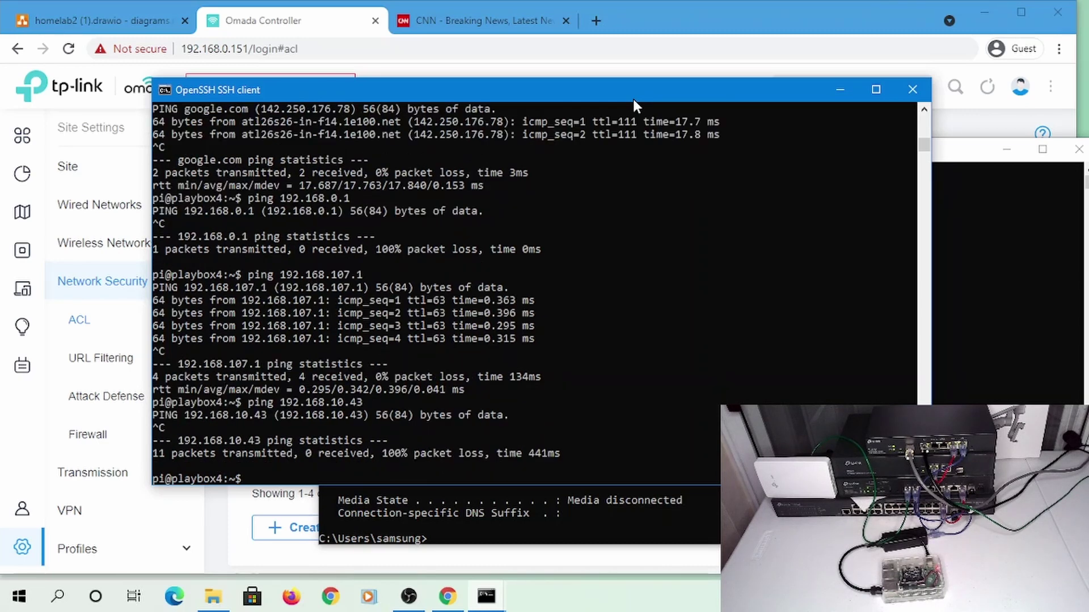
Ping 192.168.107.236 from the local Command Prompt, then exit the Pi's SSH session
{"action": "key", "text": "alt+Tab"}
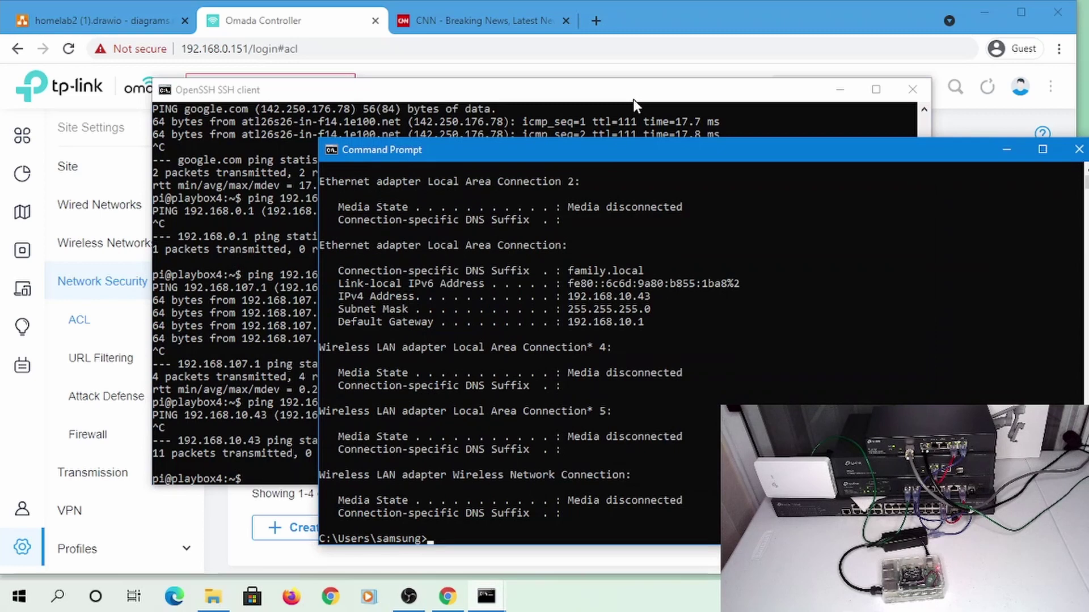
{"action": "type", "text": "ping 192.168.107"}
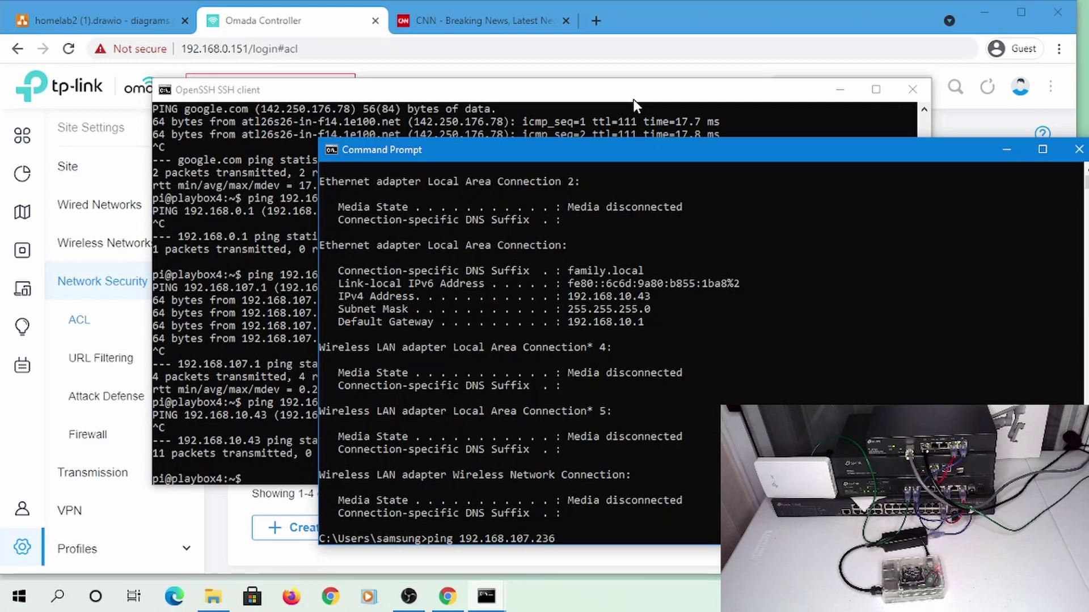
{"action": "type", "text": ".236"}
{"action": "key", "text": "Return"}
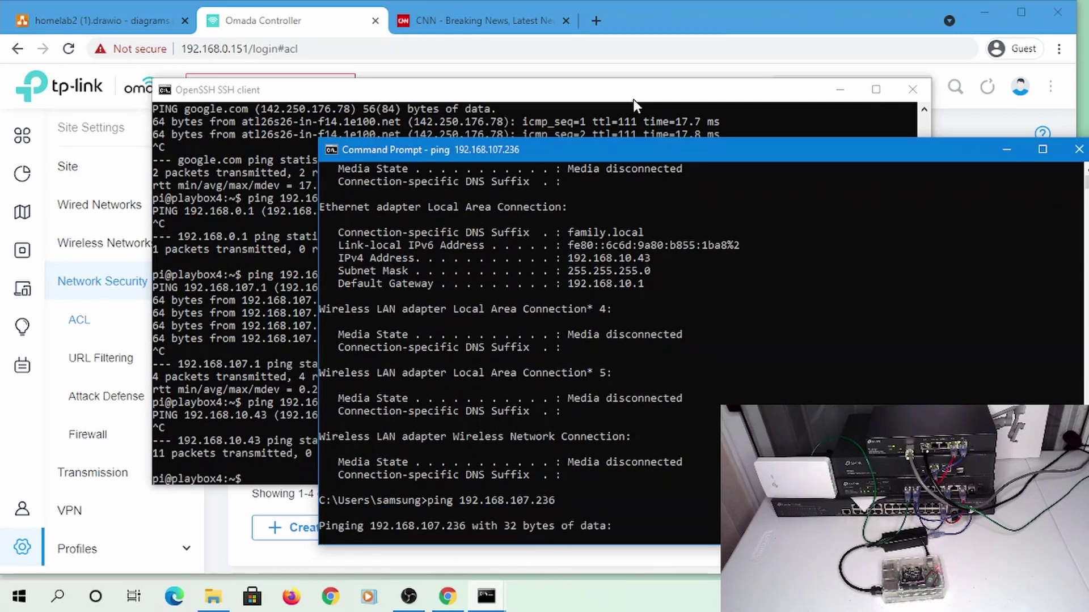
{"action": "left_click", "coordinate": [427, 93]}
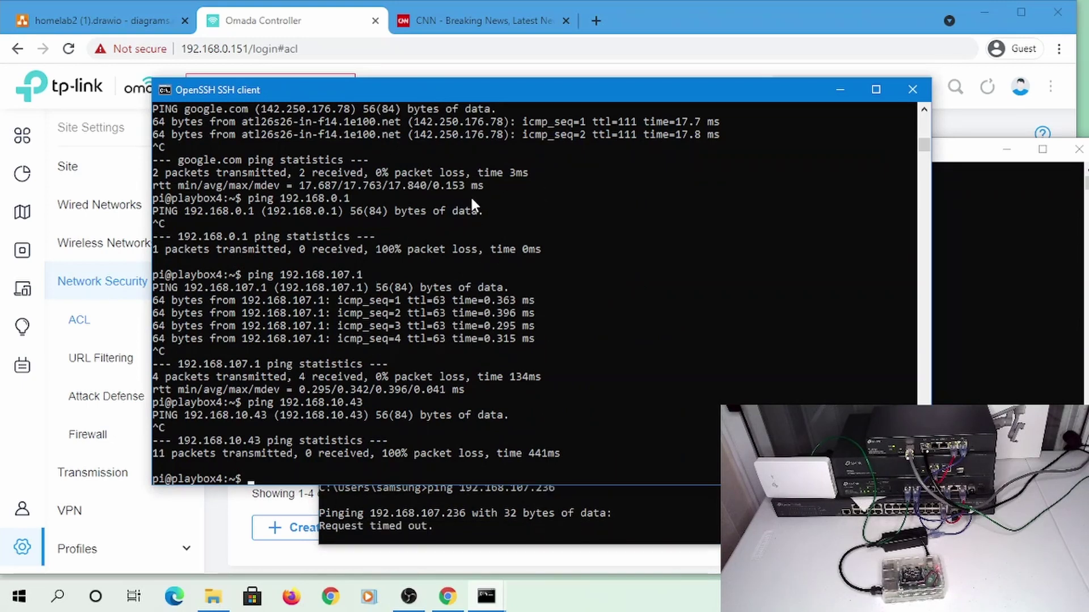
{"action": "type", "text": "exit"}
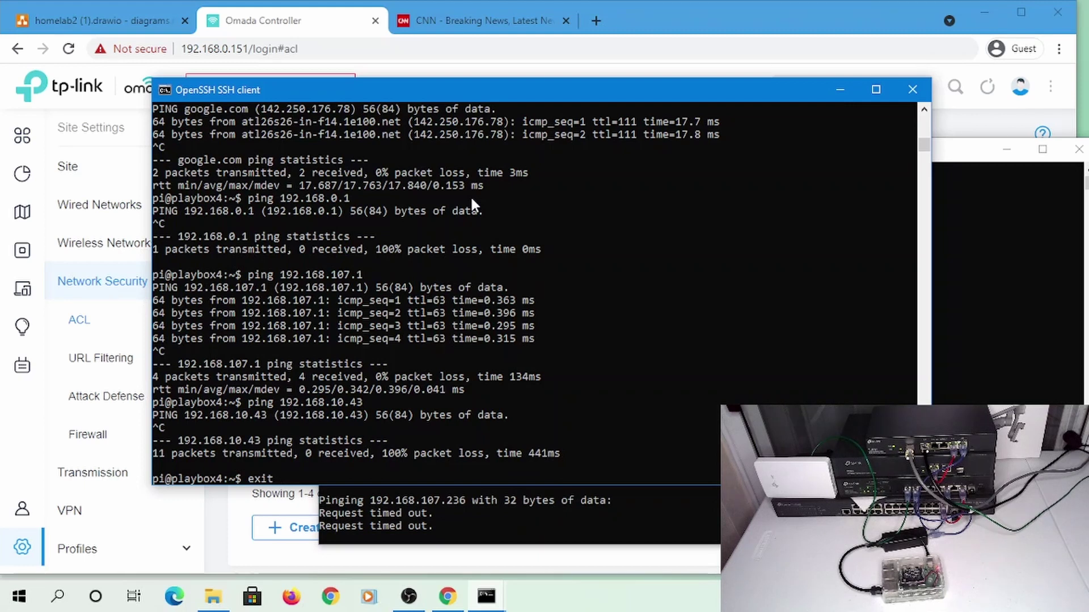
{"action": "key", "text": "Return"}
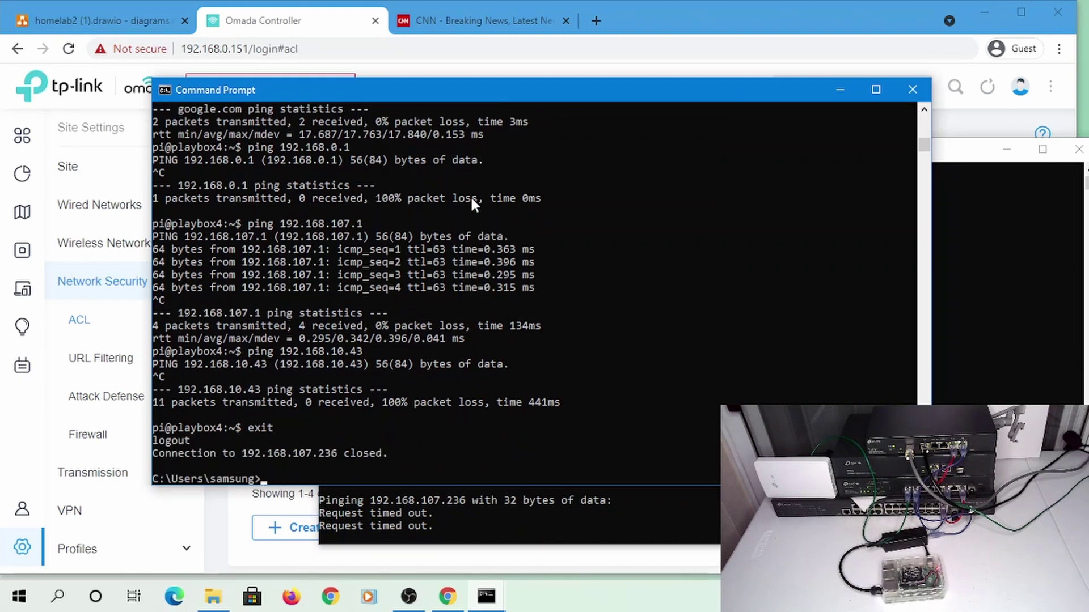
Review the Permit SSH to IoT_reverse and Permit SSH to IoT rules without saving changes
{"action": "left_click", "coordinate": [265, 26]}
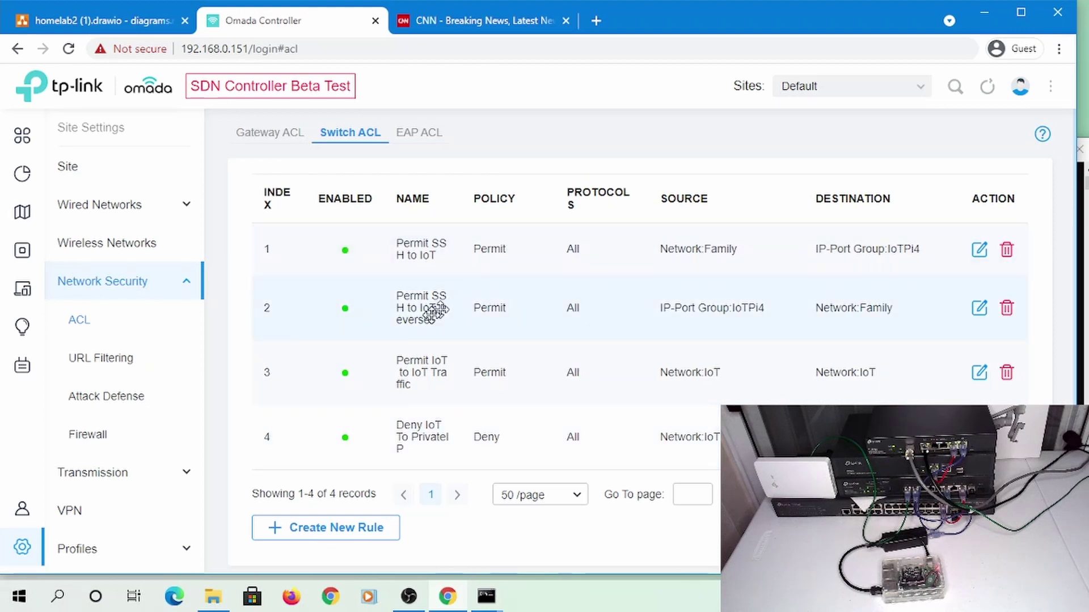
{"action": "left_click", "coordinate": [979, 308]}
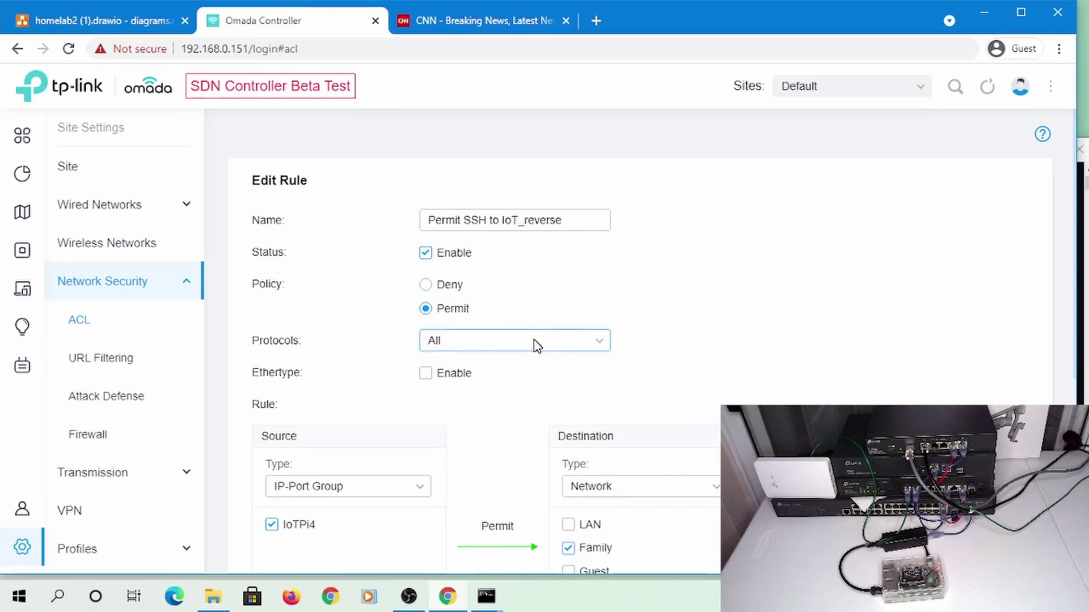
{"action": "scroll", "coordinate": [475, 379], "scroll_direction": "down", "scroll_amount": 3}
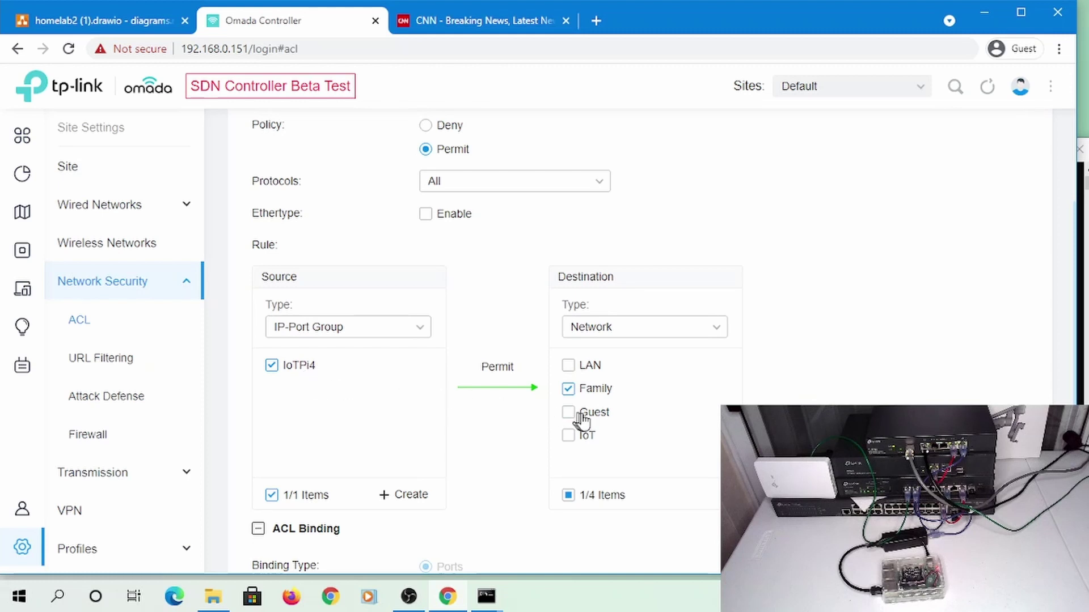
{"action": "scroll", "coordinate": [508, 263], "scroll_direction": "up", "scroll_amount": 3}
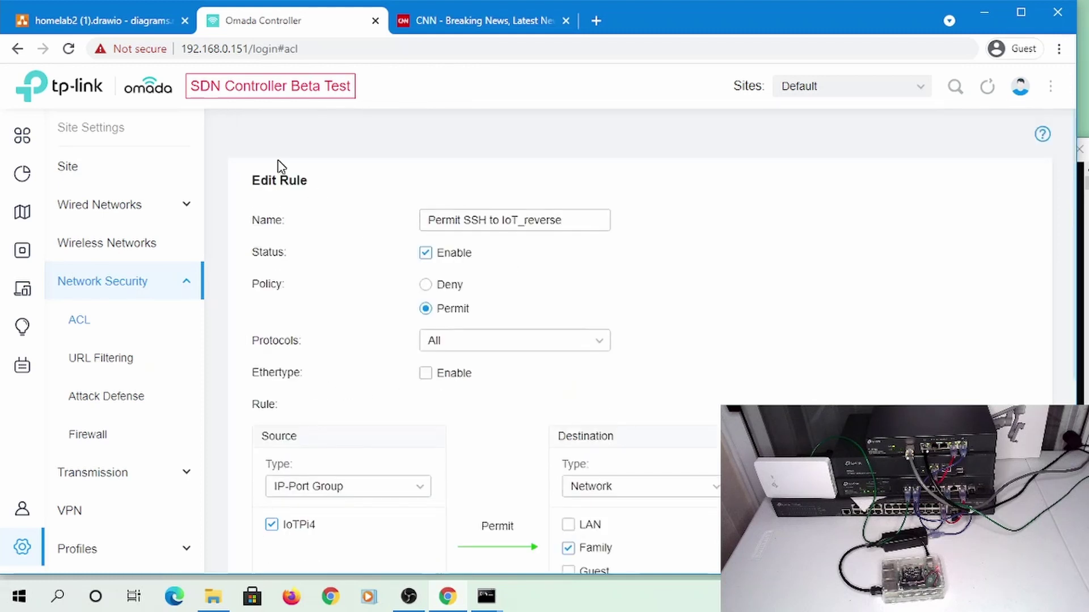
{"action": "scroll", "coordinate": [418, 267], "scroll_direction": "down", "scroll_amount": 6}
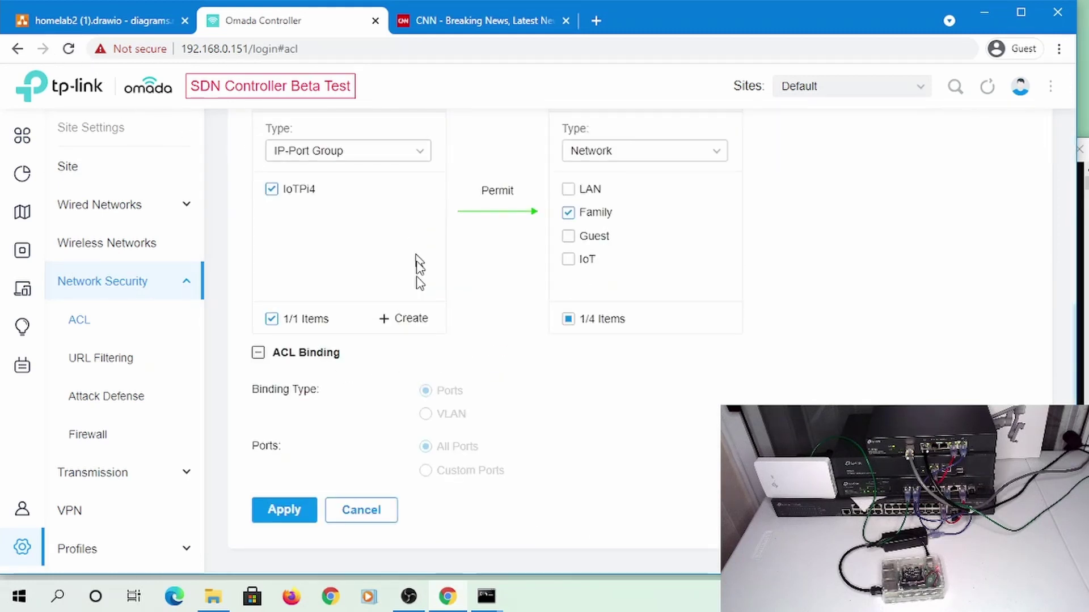
{"action": "left_click", "coordinate": [372, 523]}
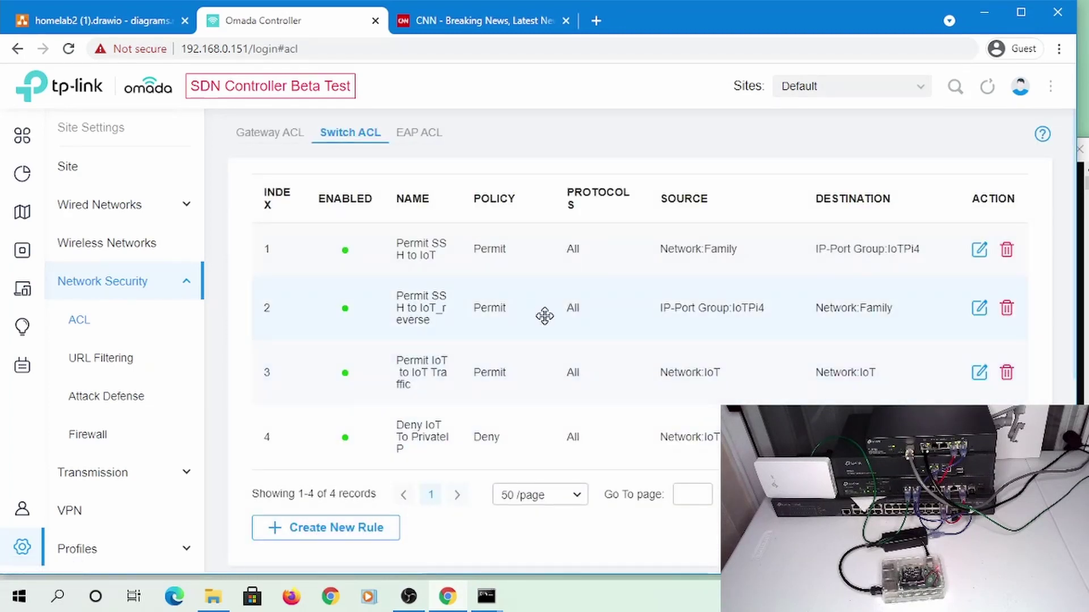
{"action": "left_click", "coordinate": [979, 250]}
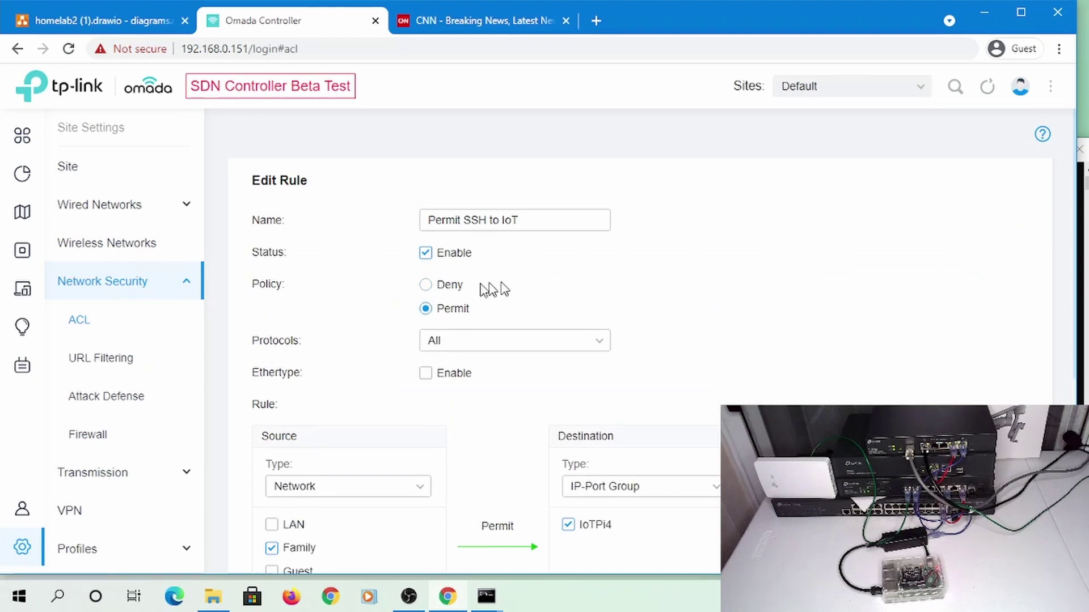
{"action": "scroll", "coordinate": [577, 412], "scroll_direction": "down", "scroll_amount": 5}
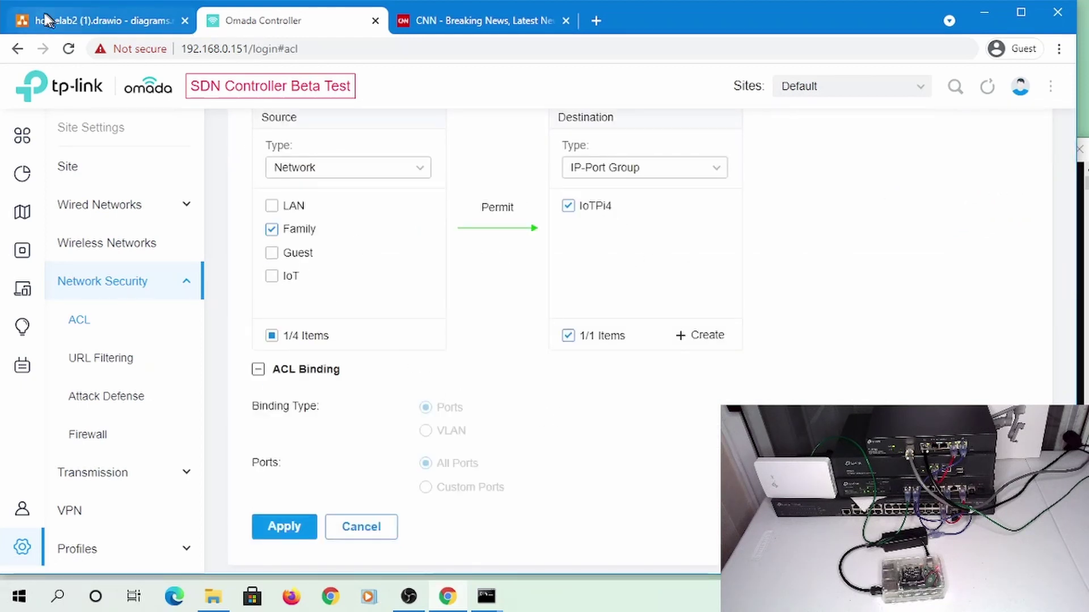
{"action": "left_click", "coordinate": [361, 528]}
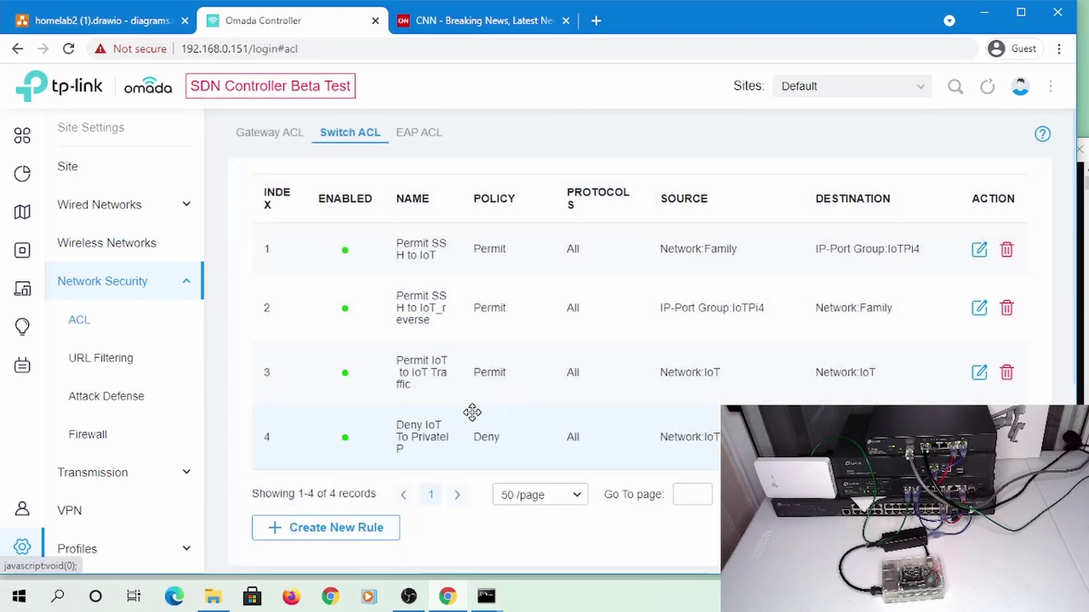
Disable the Permit SSH to IoT_reverse rule and apply the change
{"action": "left_click", "coordinate": [980, 308]}
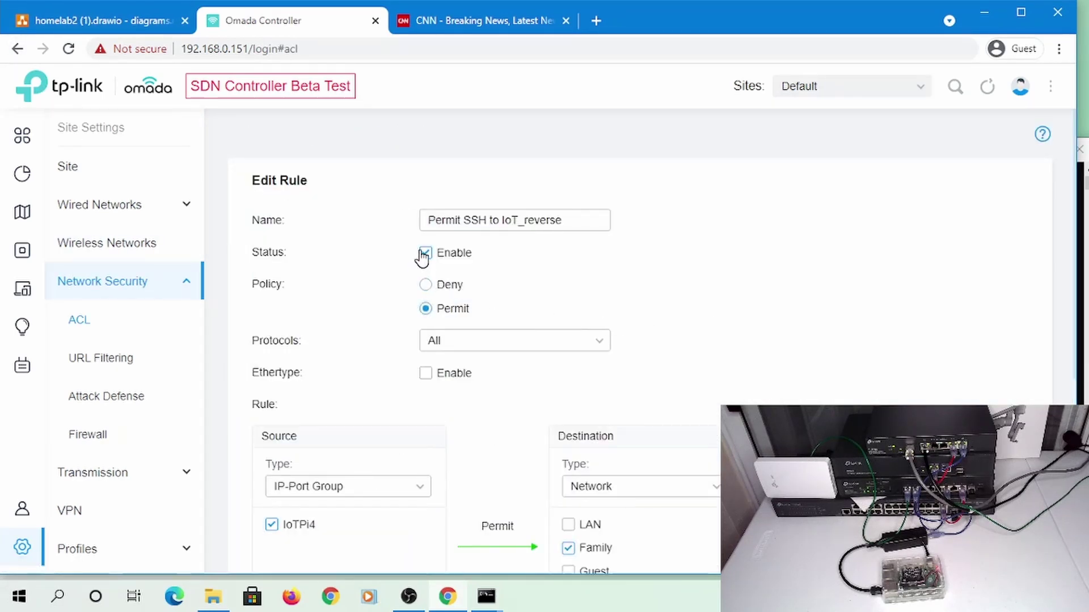
{"action": "left_click", "coordinate": [426, 253]}
{"action": "scroll", "coordinate": [624, 340], "scroll_direction": "down", "scroll_amount": 5}
{"action": "left_click", "coordinate": [300, 509]}
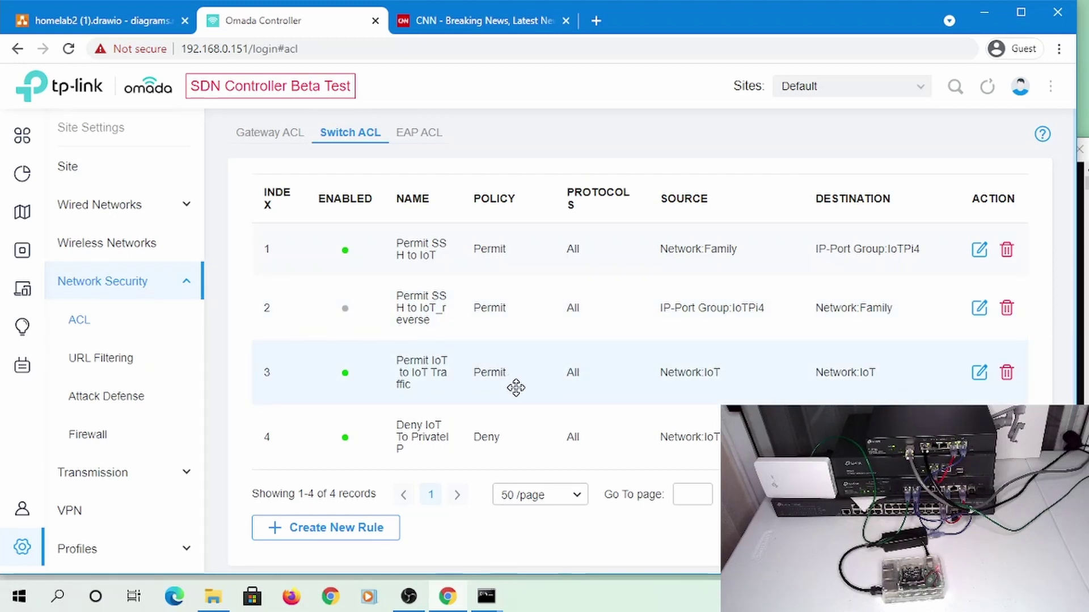
{"action": "mouse_move", "coordinate": [498, 600]}
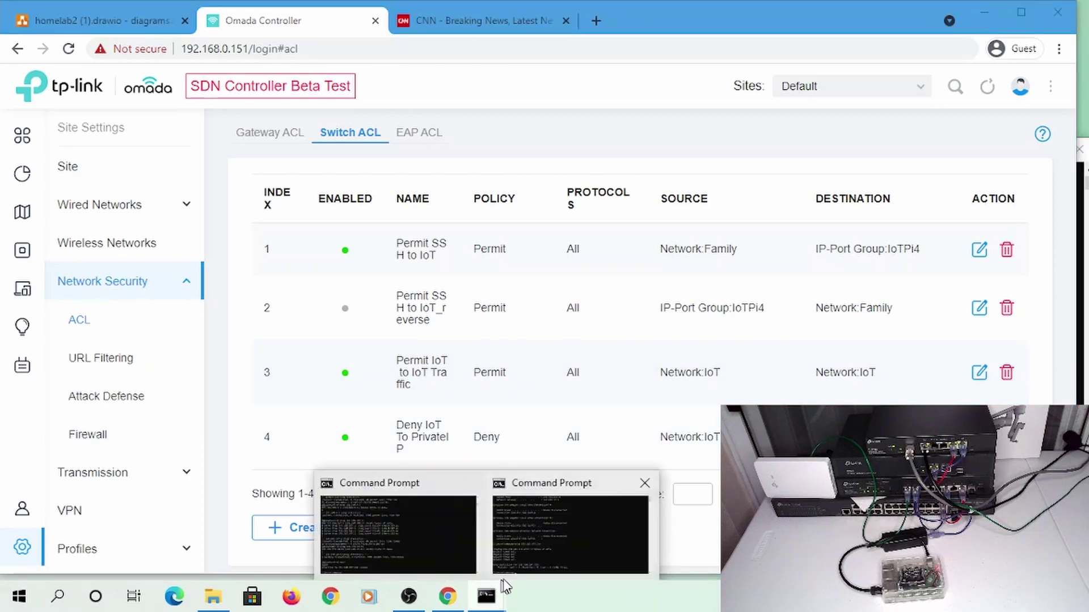
{"action": "left_click", "coordinate": [535, 551]}
{"action": "key", "text": "Up"}
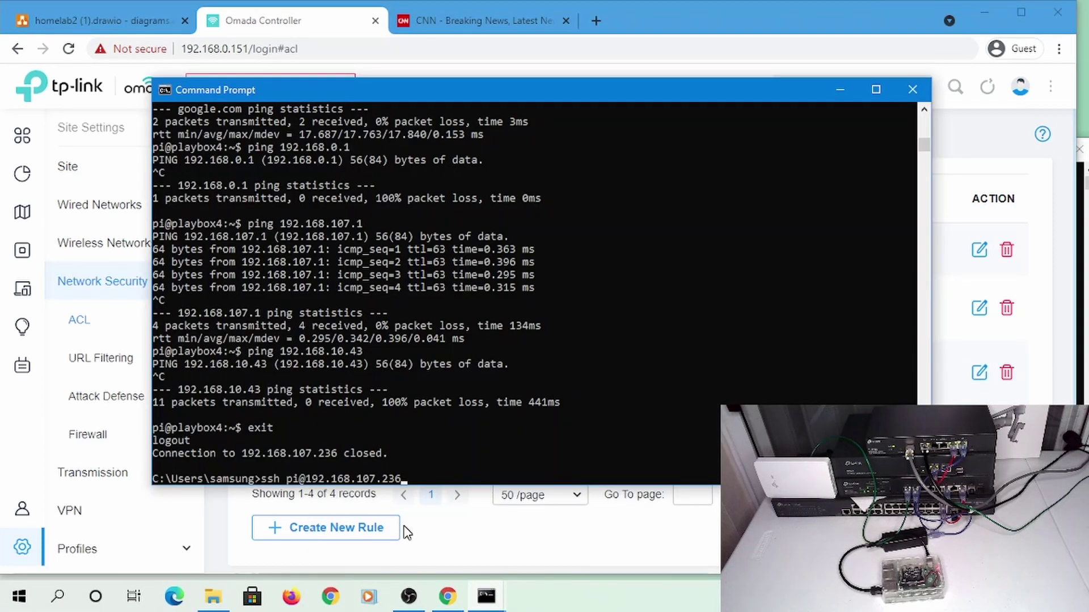
{"action": "key", "text": "Return"}
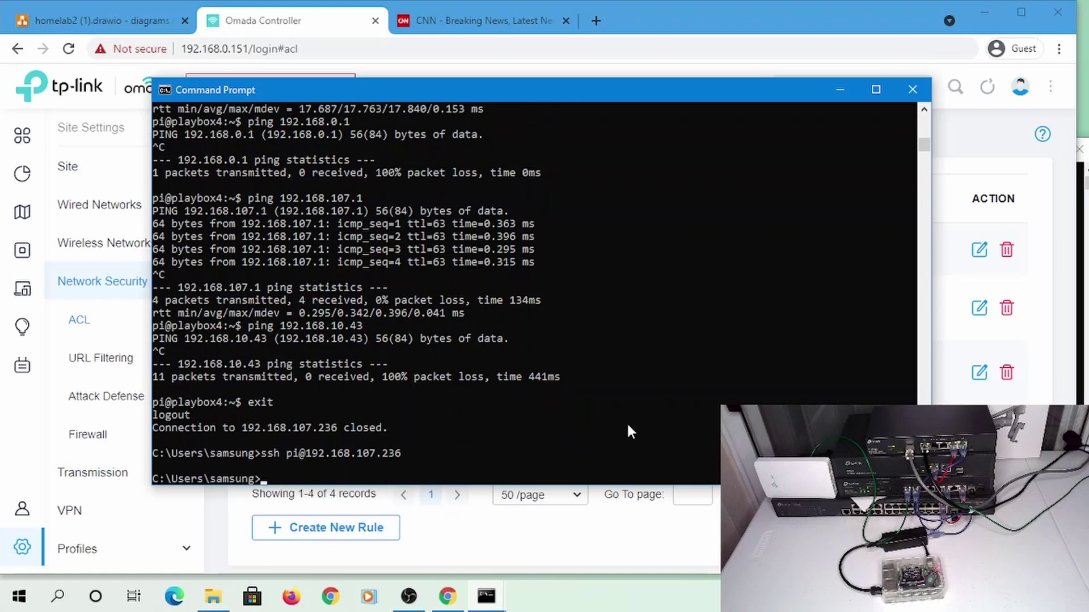
Reapply the Permit SSH to IoT_reverse rule with its current settings in the Switch ACL list
{"action": "key", "text": "alt+Tab"}
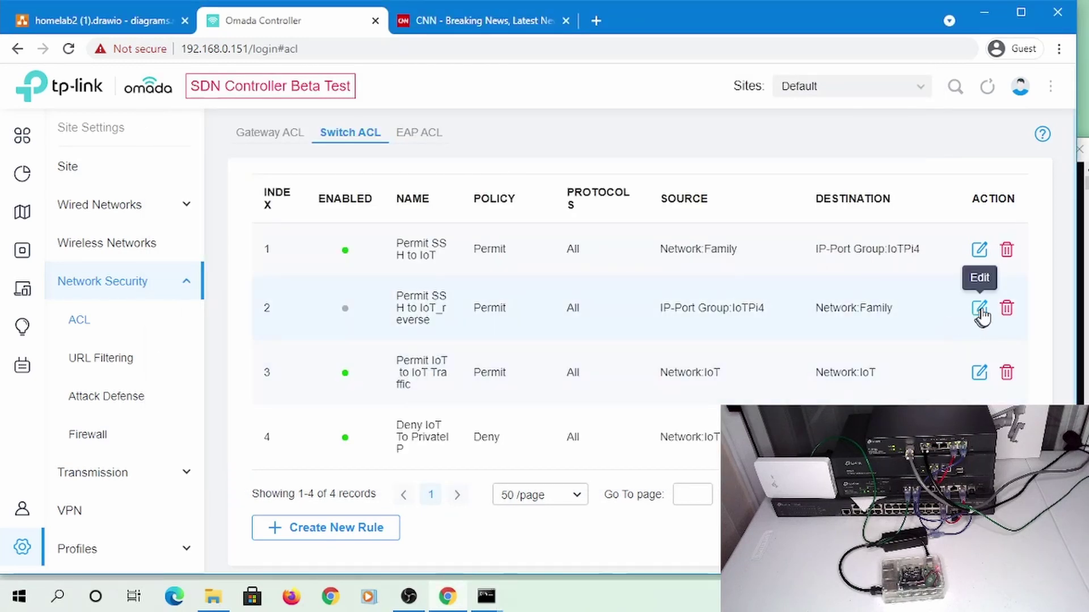
{"action": "left_click", "coordinate": [979, 308]}
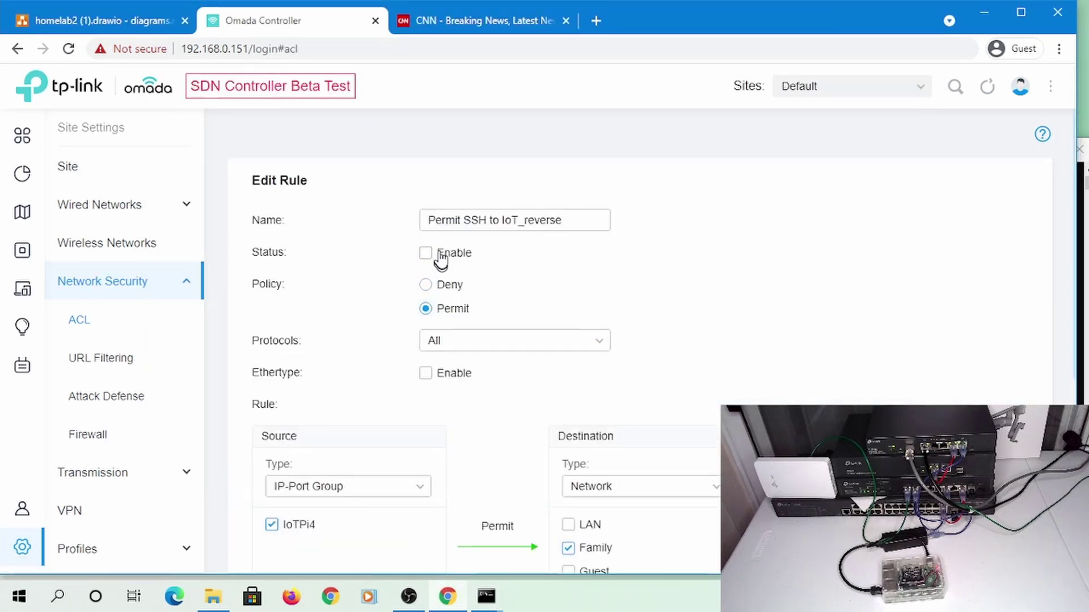
{"action": "scroll", "coordinate": [445, 282], "scroll_direction": "down", "scroll_amount": 6}
{"action": "left_click", "coordinate": [285, 509]}
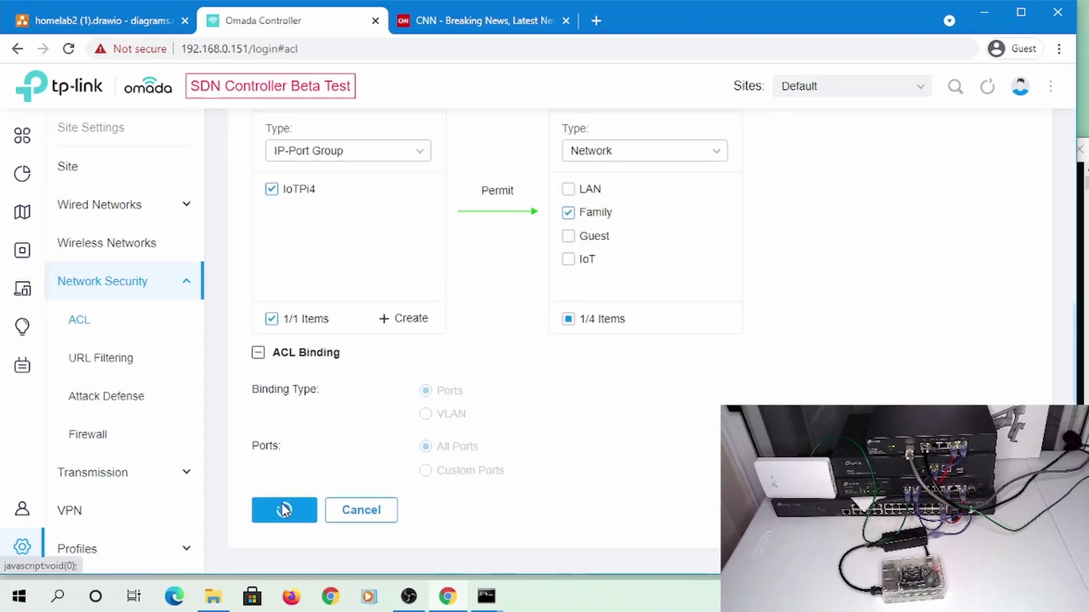
Retry SSH to 192.168.107.236 and abort at the password prompt
{"action": "key", "text": "alt+Tab"}
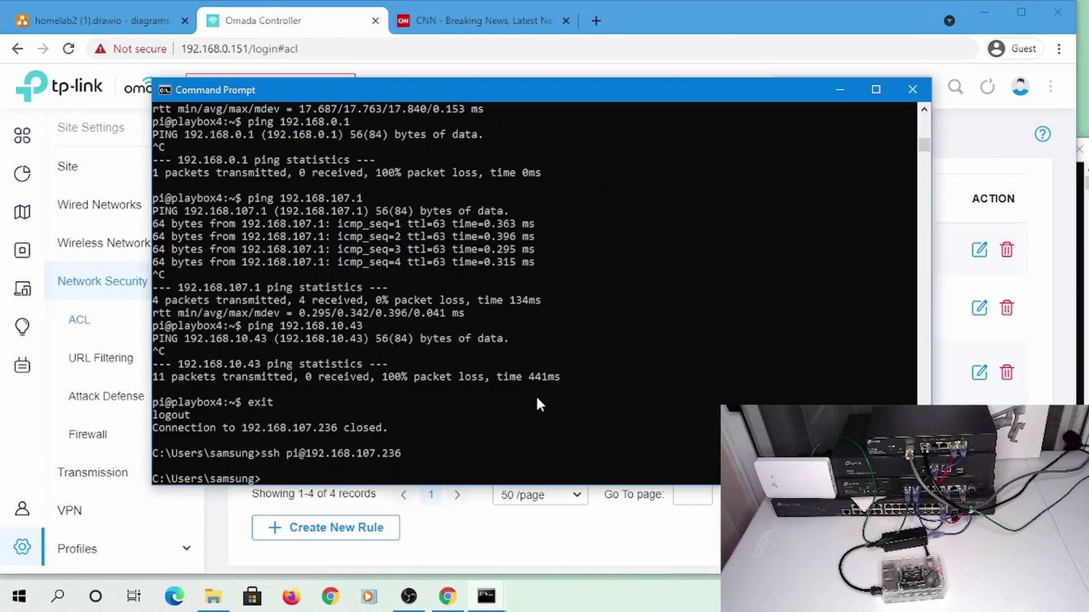
{"action": "key", "text": "Up"}
{"action": "key", "text": "Return"}
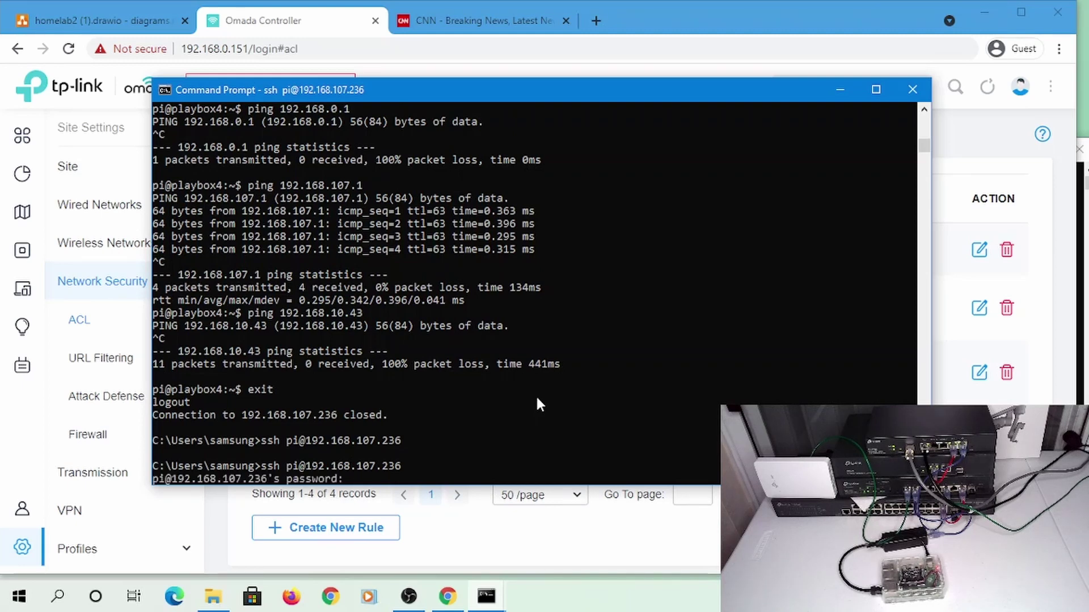
{"action": "key", "text": "ctrl+c"}
{"action": "key", "text": "alt+Tab"}
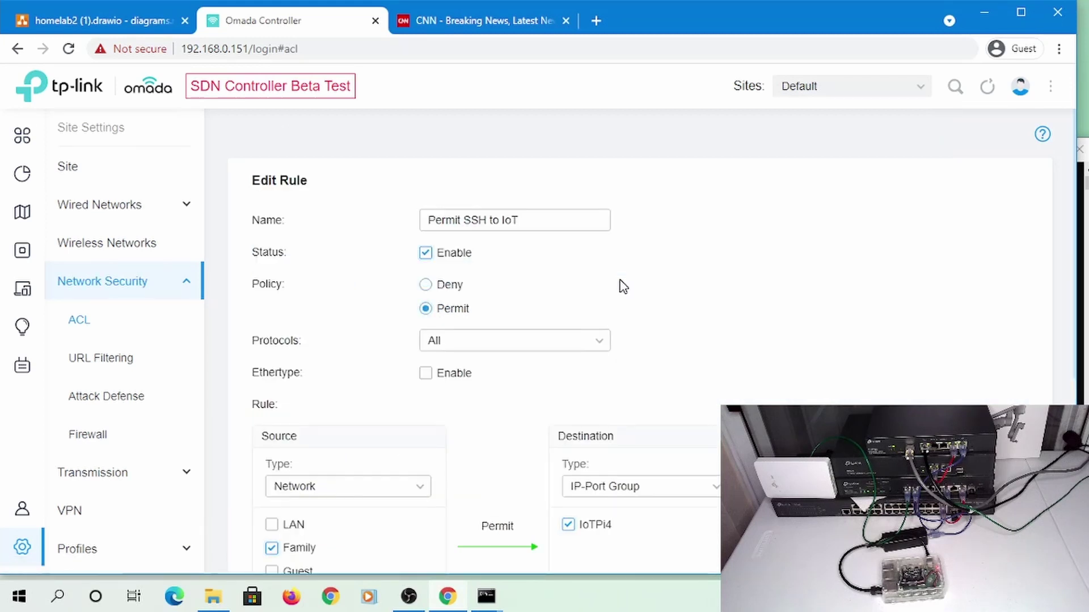
Apply the edited Permit SSH to IoT rule, now disabled
{"action": "scroll", "coordinate": [428, 264], "scroll_direction": "down", "scroll_amount": 3}
{"action": "scroll", "coordinate": [429, 265], "scroll_direction": "down", "scroll_amount": 3}
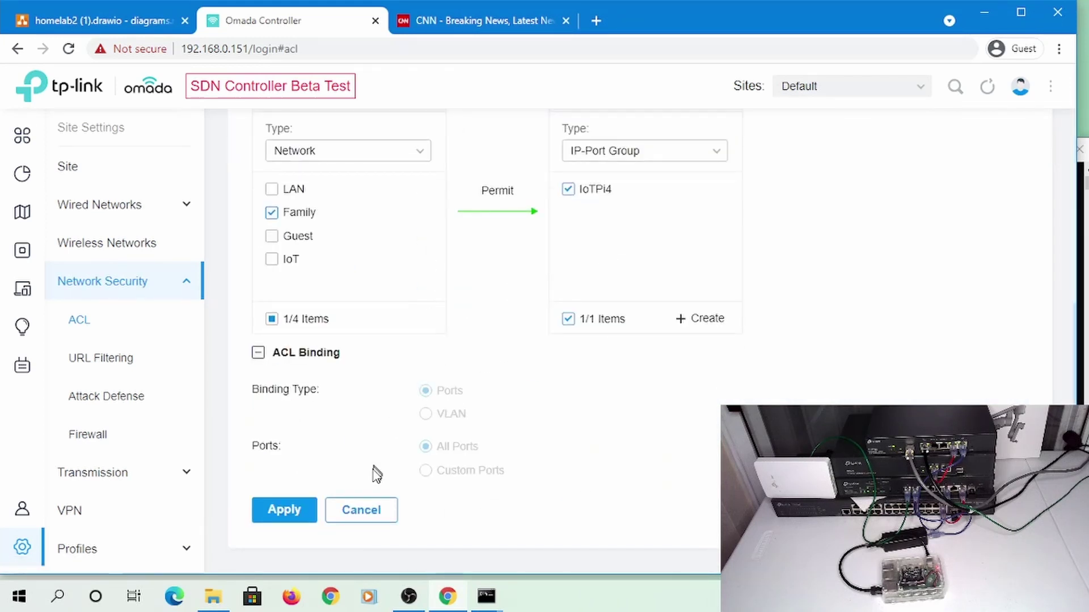
{"action": "left_click", "coordinate": [272, 510]}
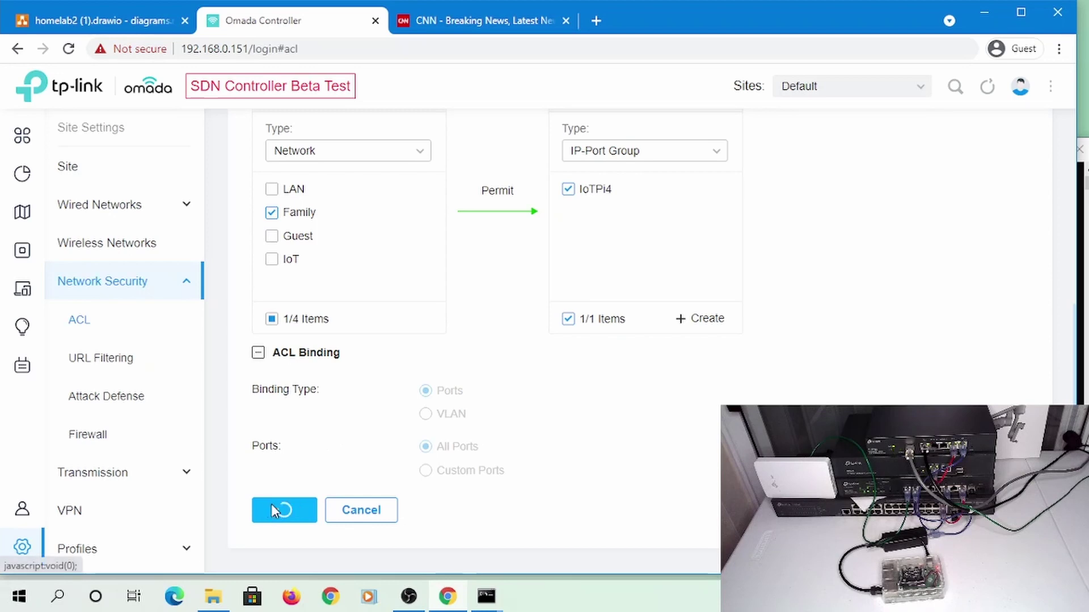
Log in to the Pi at 192.168.107.236 over SSH with its password, then return to the ACL list
{"action": "key", "text": "alt+Tab"}
{"action": "key", "text": "Return"}
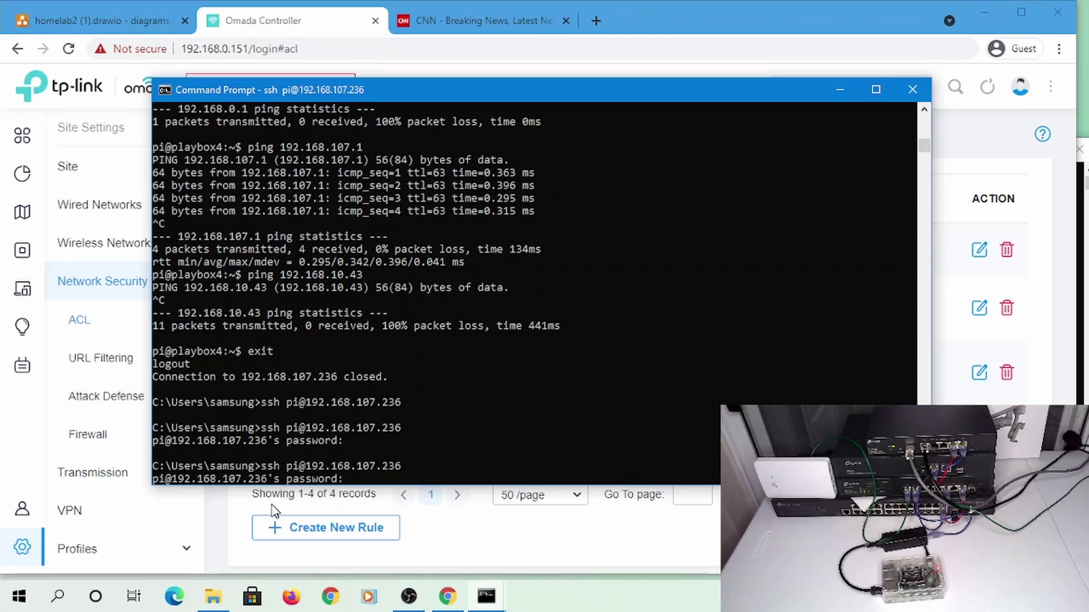
{"action": "key", "text": "Return"}
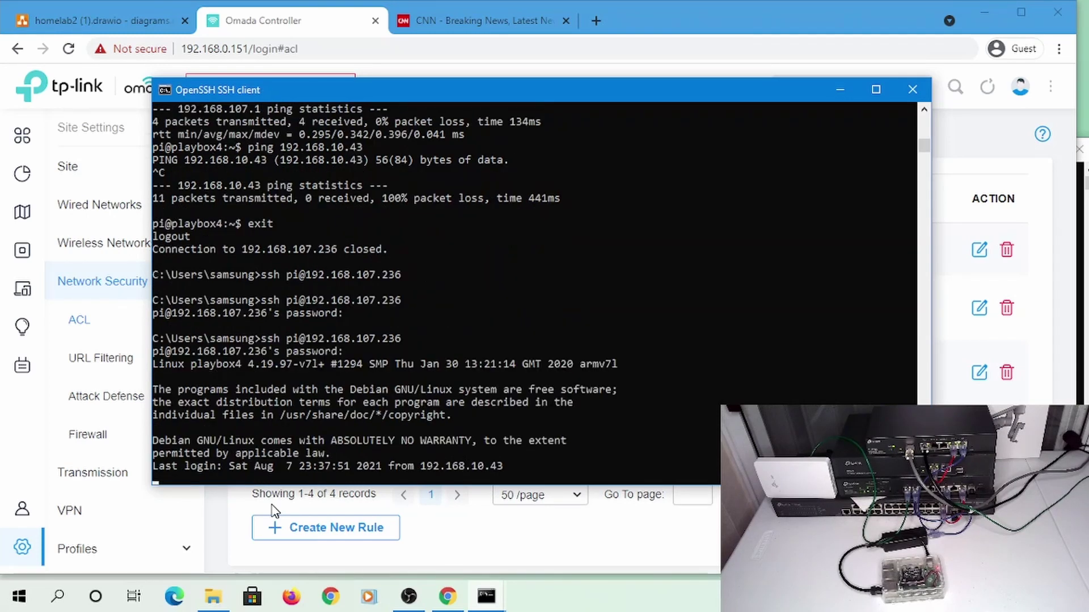
{"action": "left_click", "coordinate": [311, 506]}
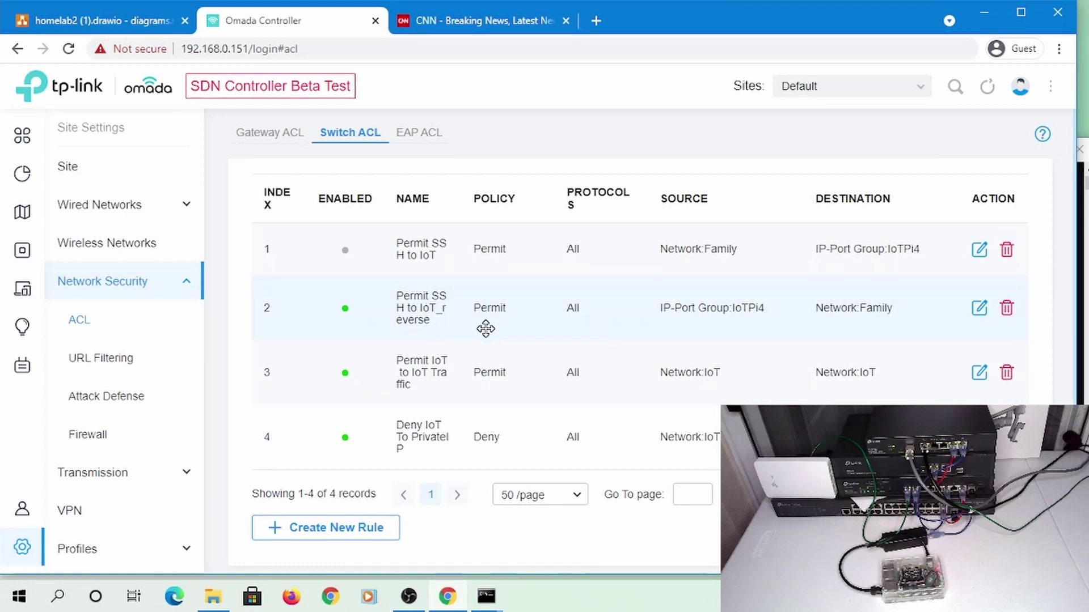
{"action": "left_click", "coordinate": [980, 309]}
{"action": "scroll", "coordinate": [724, 360], "scroll_direction": "down", "scroll_amount": 3}
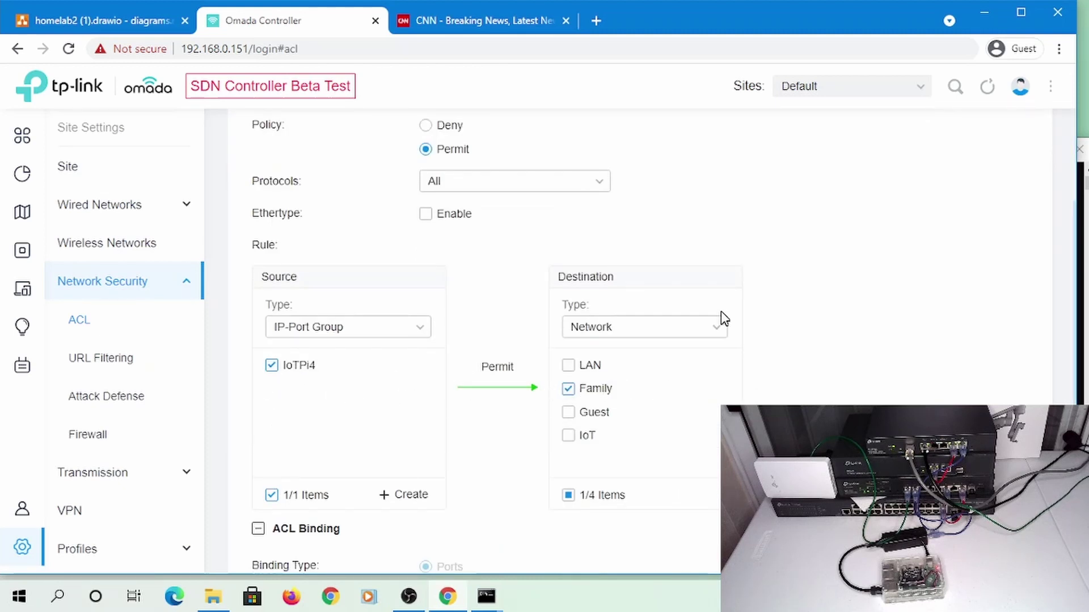
{"action": "scroll", "coordinate": [721, 241], "scroll_direction": "up", "scroll_amount": 3}
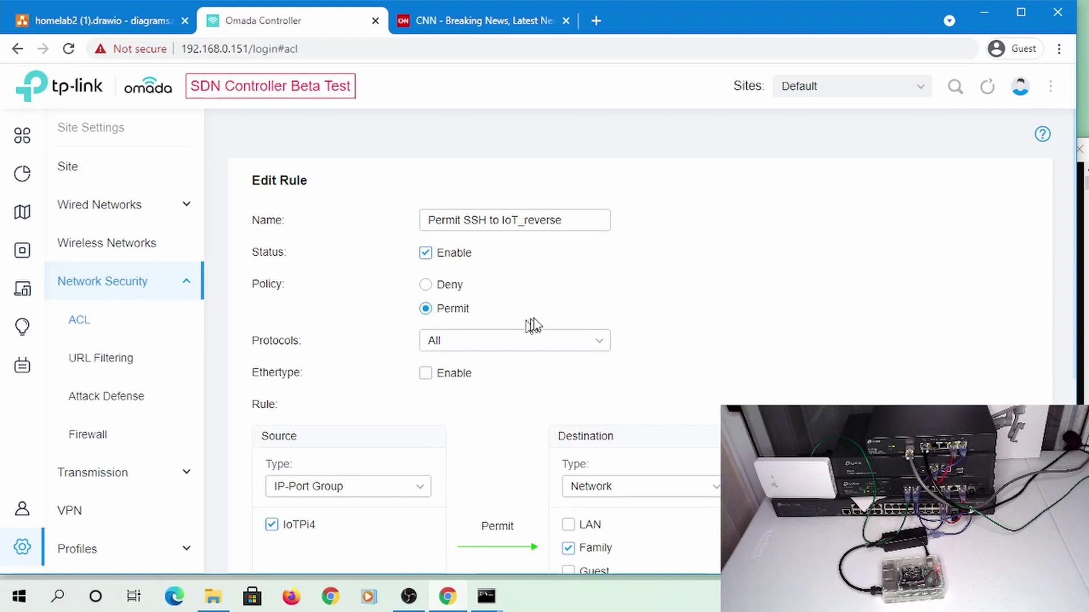
{"action": "scroll", "coordinate": [539, 322], "scroll_direction": "down", "scroll_amount": 3}
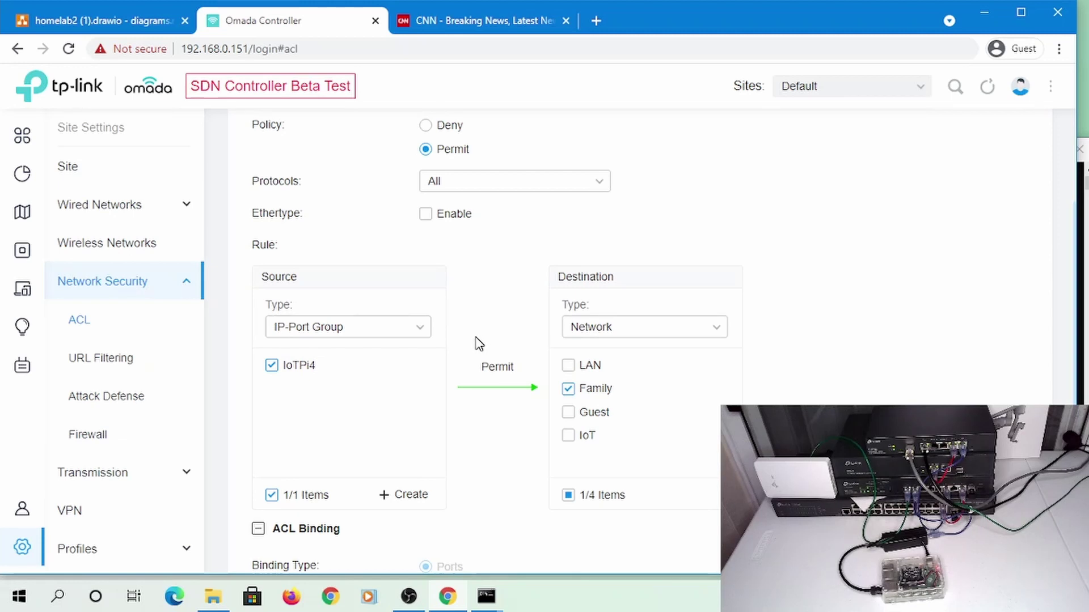
{"action": "scroll", "coordinate": [476, 340], "scroll_direction": "down", "scroll_amount": 3}
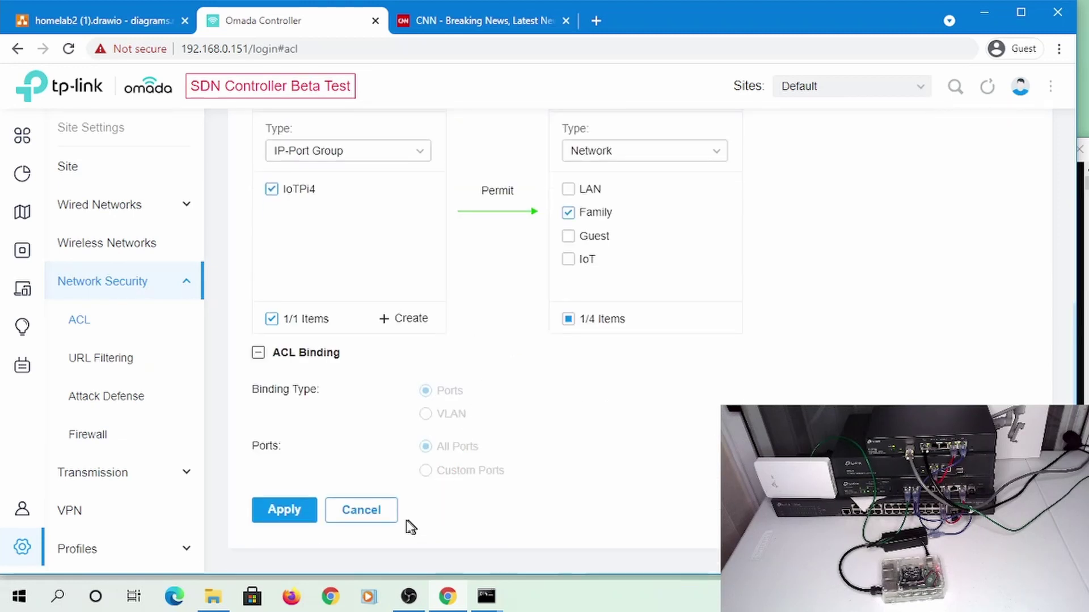
{"action": "left_click", "coordinate": [369, 510]}
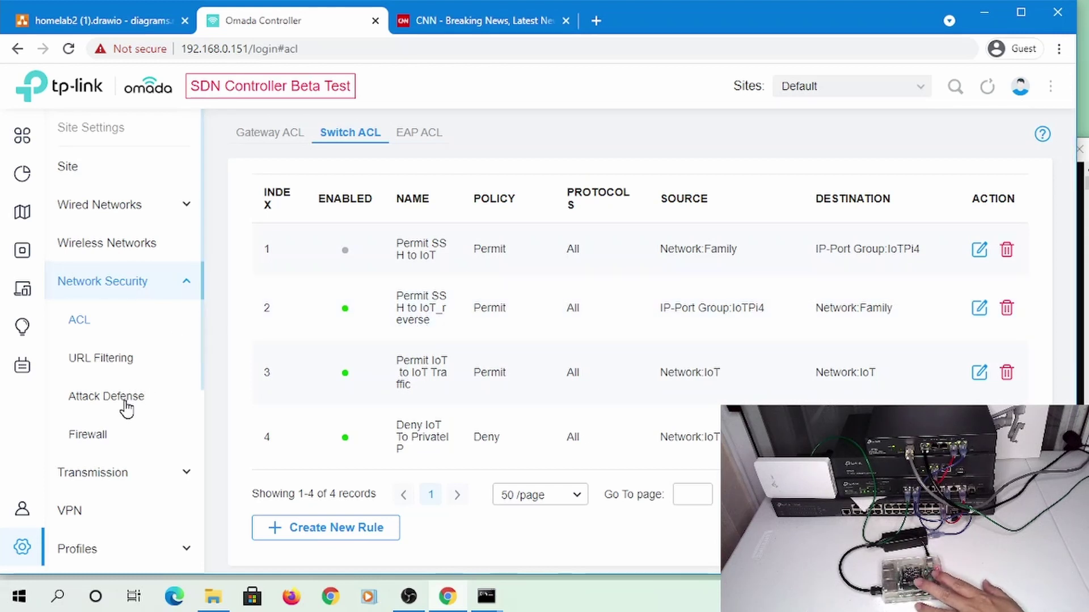
{"action": "scroll", "coordinate": [126, 407], "scroll_direction": "down", "scroll_amount": 3}
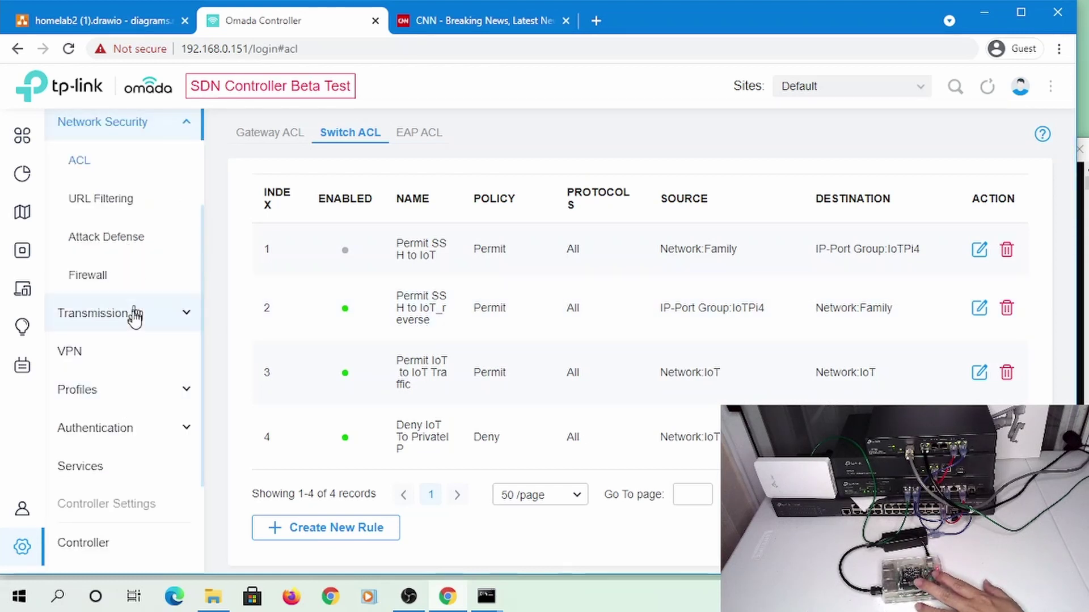
Open Profiles > Groups and start editing the IoTPi4 group's address
{"action": "left_click", "coordinate": [114, 394]}
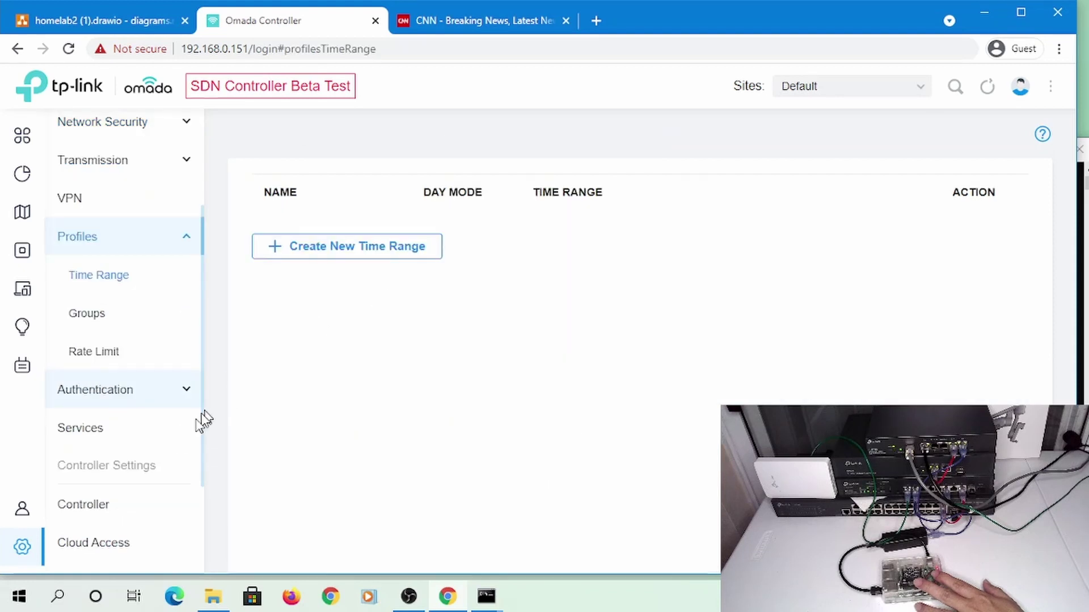
{"action": "left_click", "coordinate": [113, 315]}
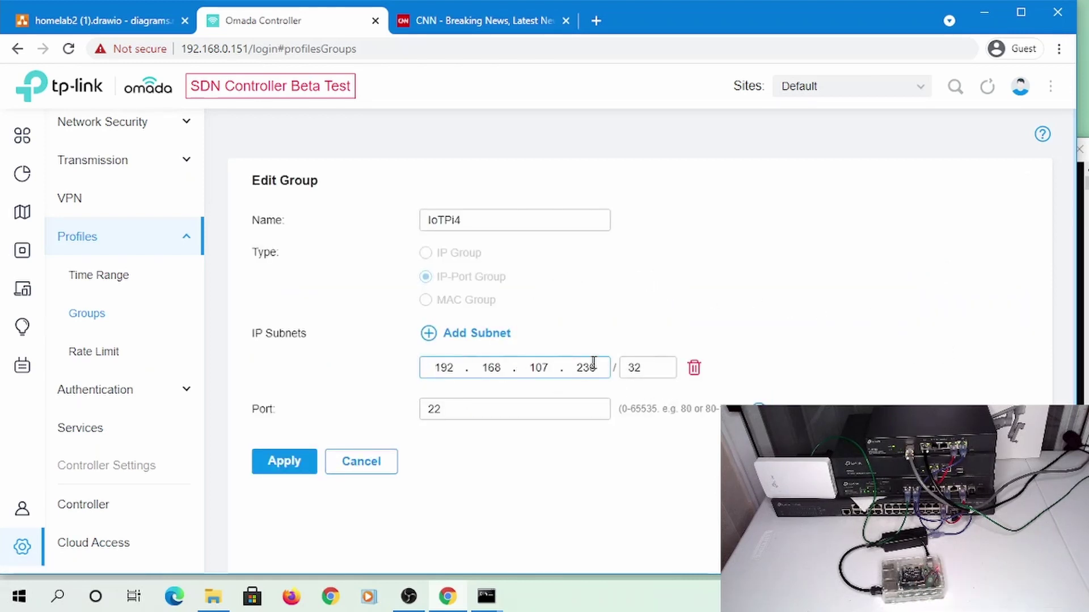
{"action": "left_click", "coordinate": [656, 373]}
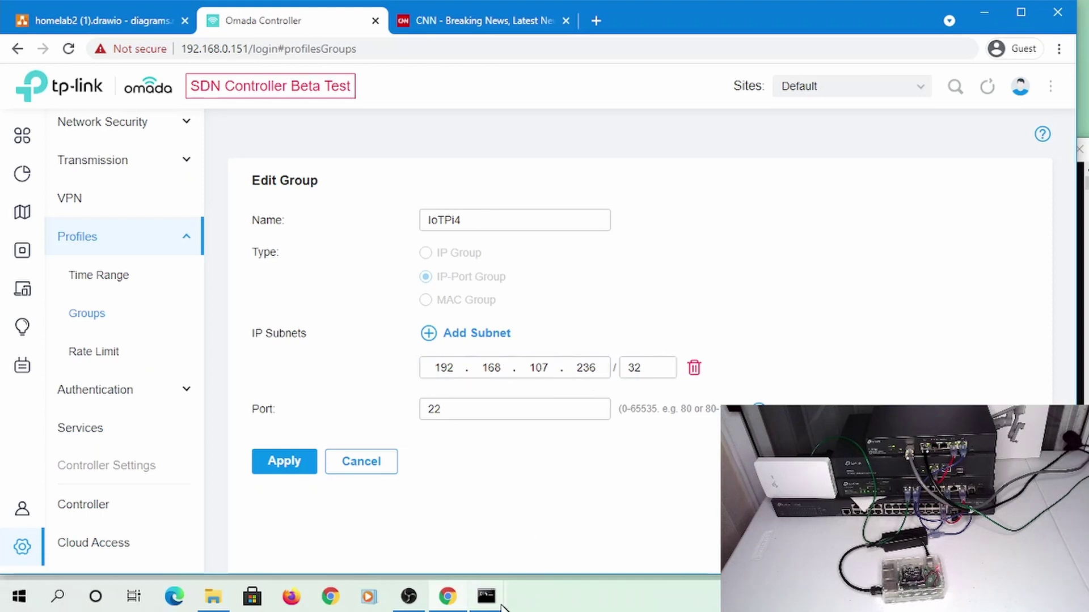
Exit the Pi SSH session, retry ssh and cancel at the password prompt, then review ping results
{"action": "left_click", "coordinate": [499, 604]}
{"action": "left_click", "coordinate": [526, 549]}
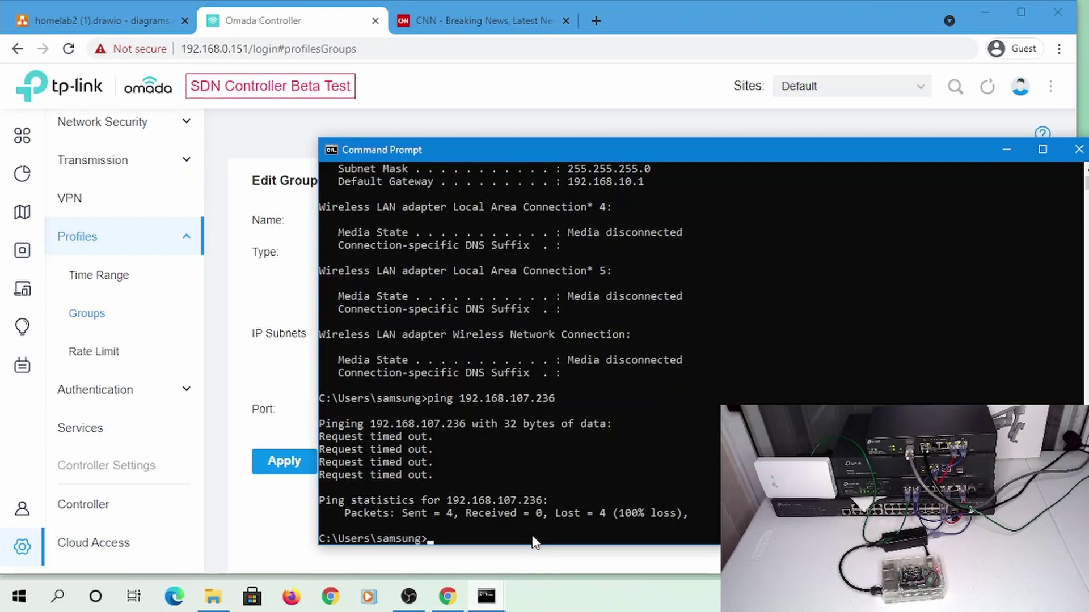
{"action": "left_click", "coordinate": [486, 596]}
{"action": "left_click", "coordinate": [348, 482]}
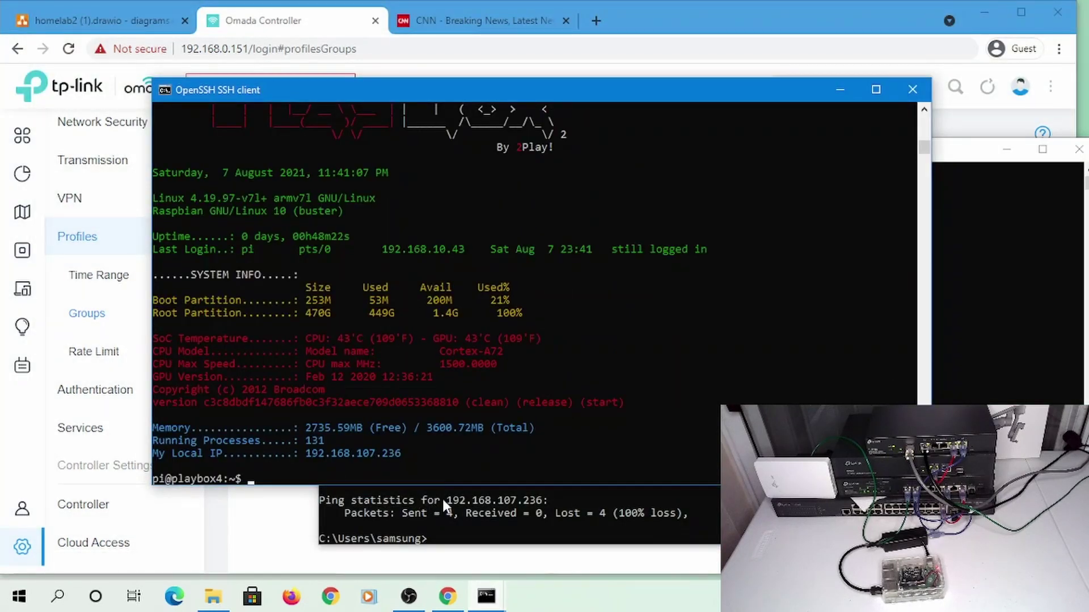
{"action": "type", "text": "exit"}
{"action": "key", "text": "Return"}
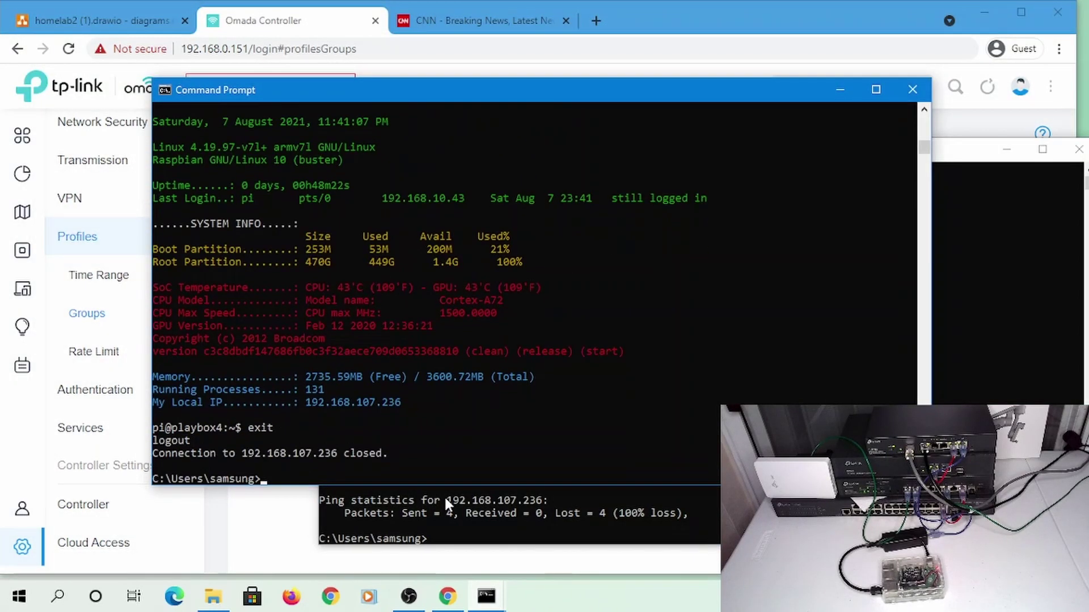
{"action": "key", "text": "Up"}
{"action": "key", "text": "Return"}
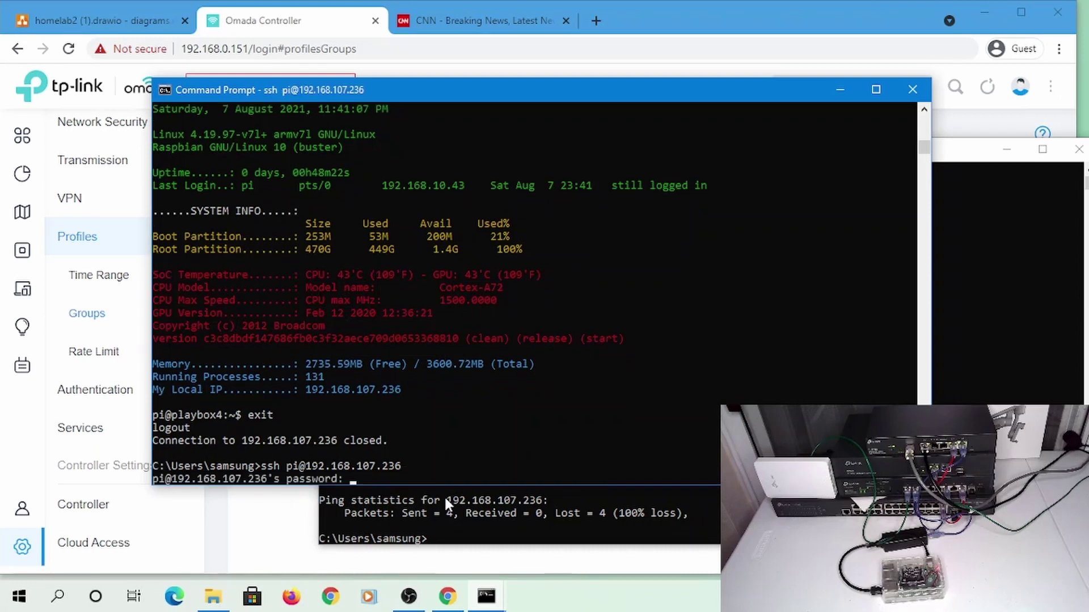
{"action": "key", "text": "ctrl+c"}
{"action": "left_click", "coordinate": [444, 495]}
{"action": "scroll", "coordinate": [444, 495], "scroll_direction": "up", "scroll_amount": 2}
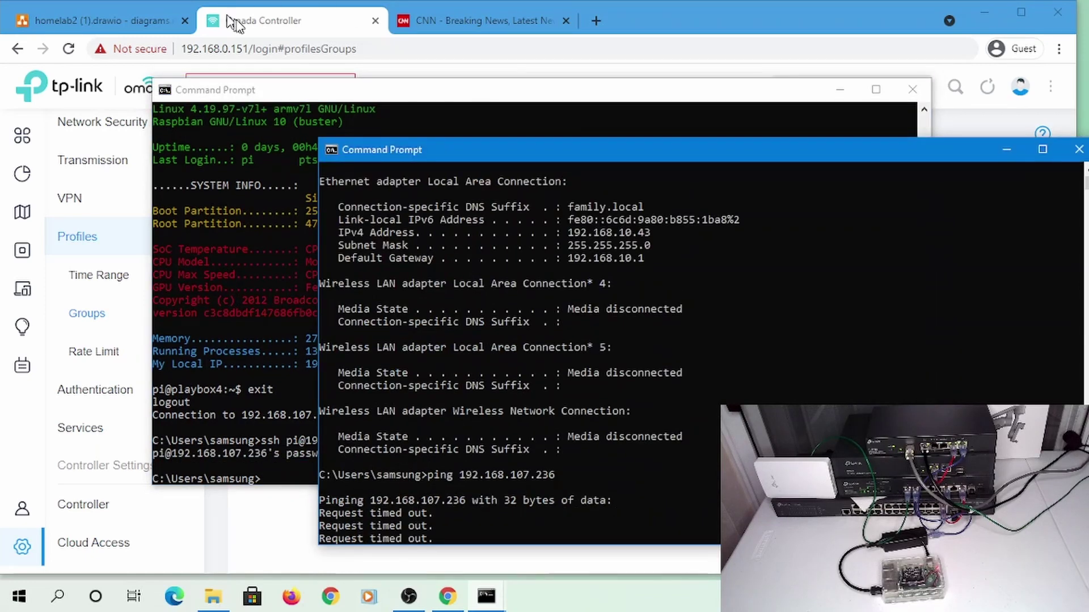
Change the IoTPi4 address's last octet to 5, making it 192.168.107.235, and apply
{"action": "left_click", "coordinate": [234, 22]}
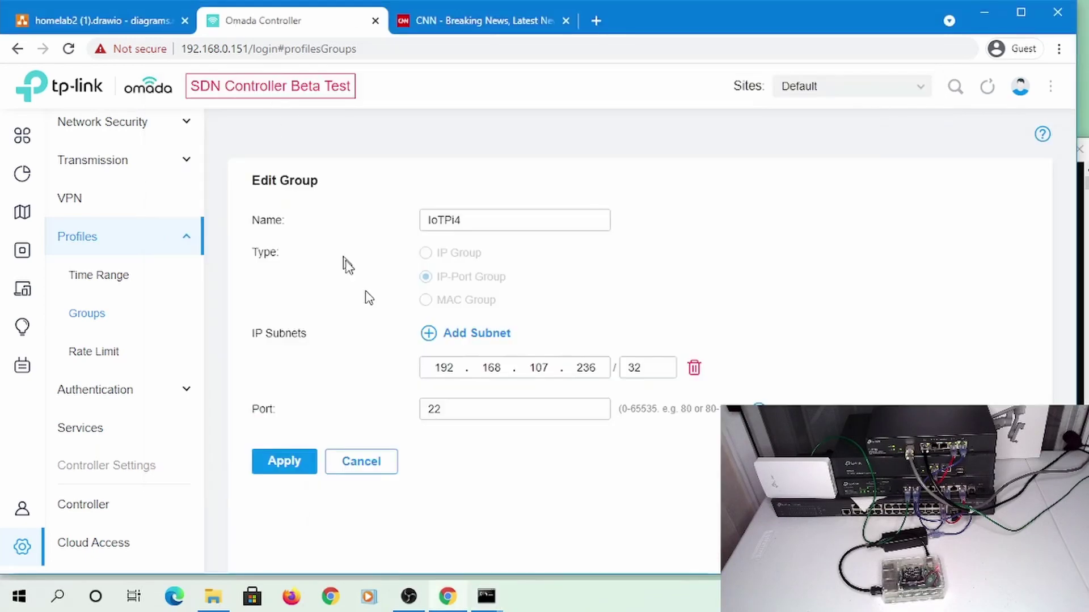
{"action": "left_click", "coordinate": [600, 366]}
{"action": "type", "text": "5"}
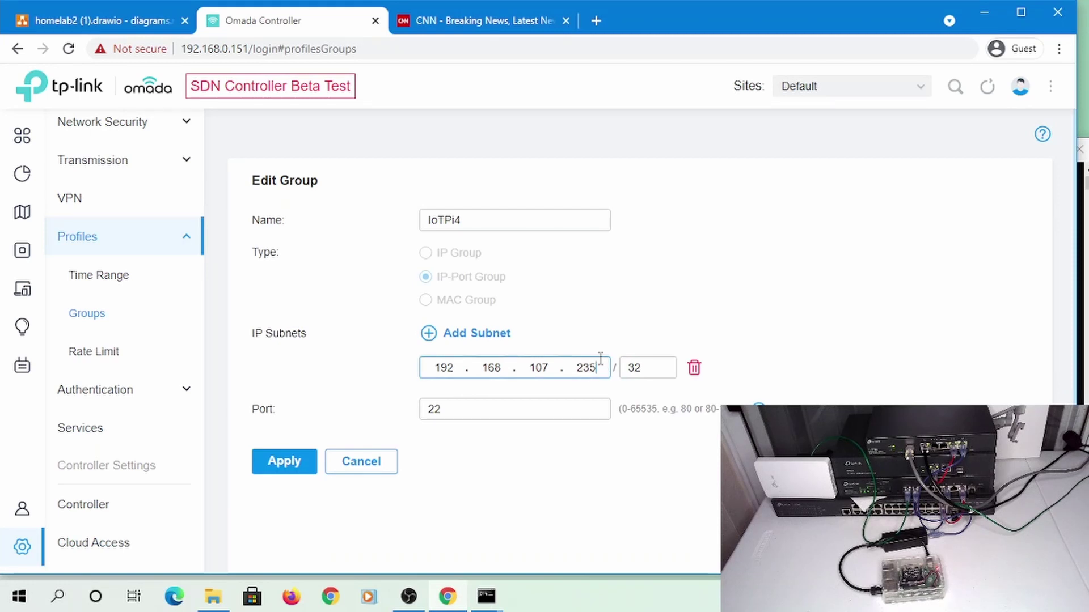
{"action": "left_click", "coordinate": [282, 468]}
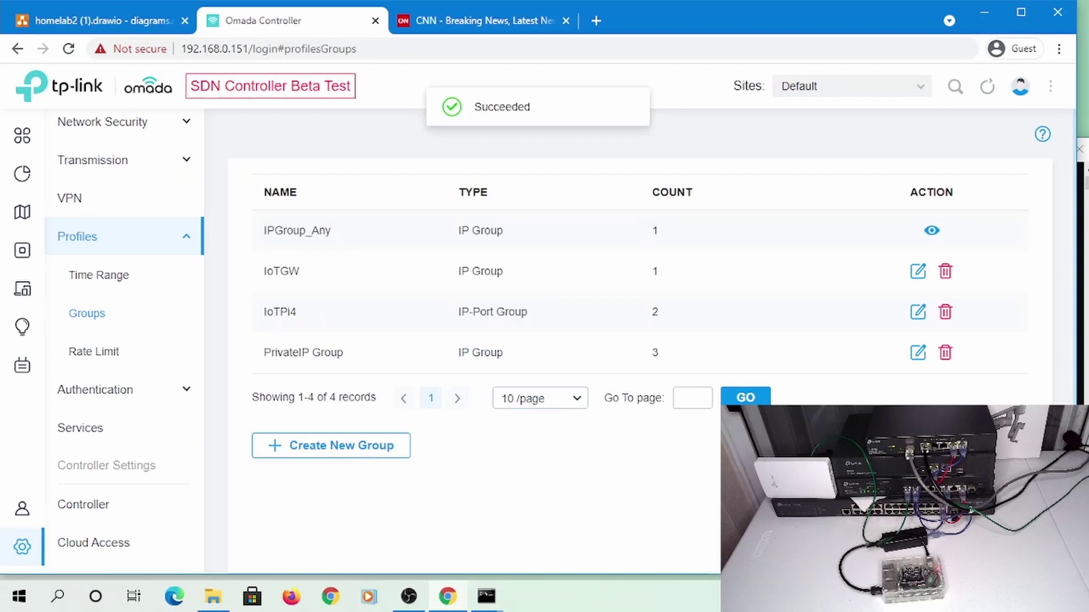
{"action": "key", "text": "alt+Tab"}
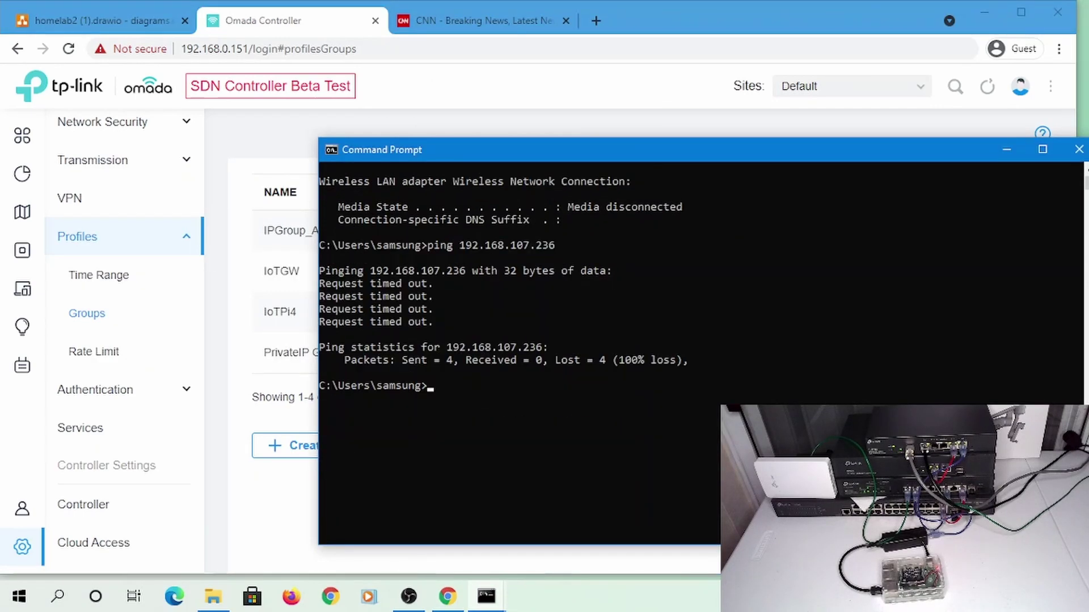
{"action": "key", "text": "alt+Tab"}
{"action": "key", "text": "alt+Tab"}
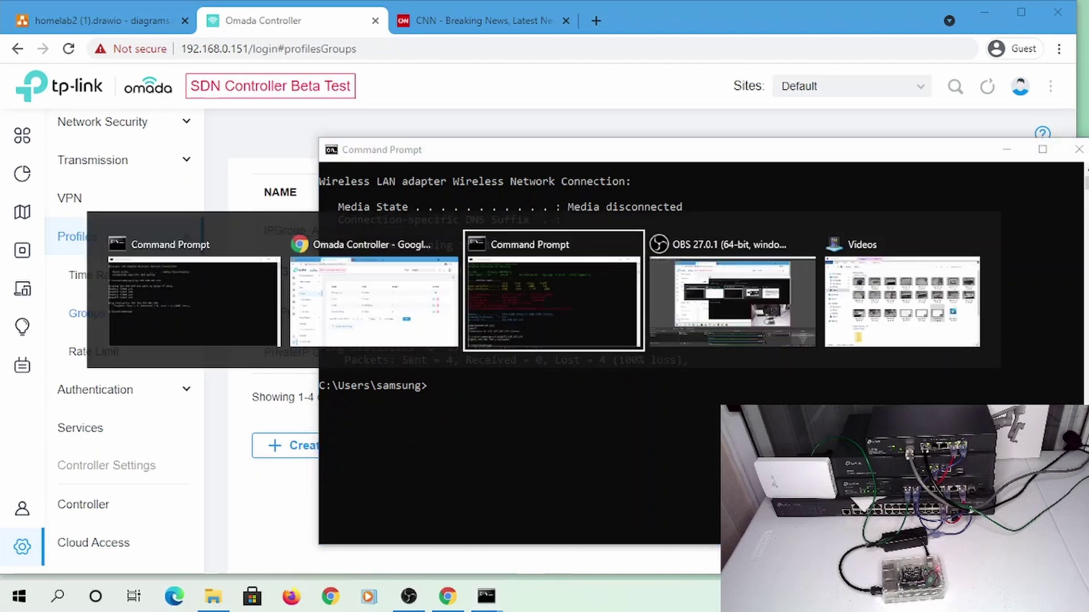
{"action": "key", "text": "Up"}
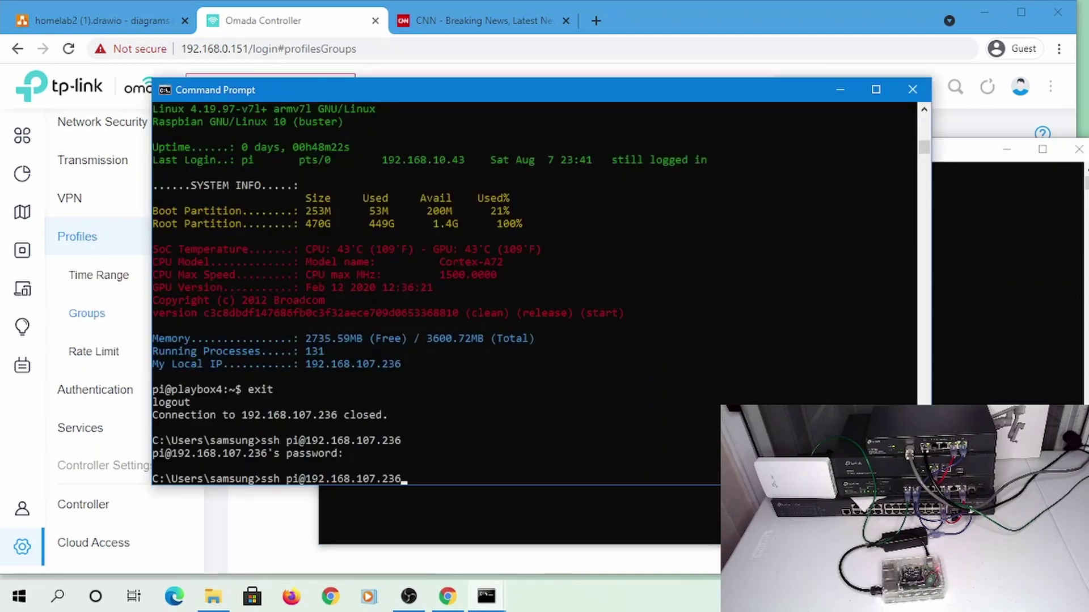
{"action": "key", "text": "Return"}
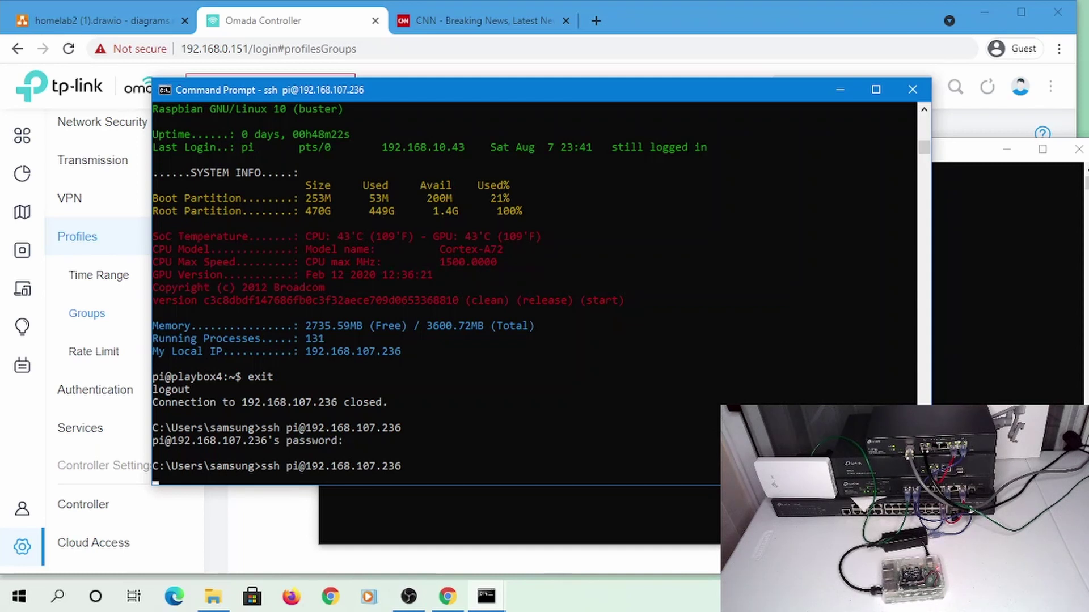
{"action": "key", "text": "Return"}
{"action": "key", "text": "alt+Tab"}
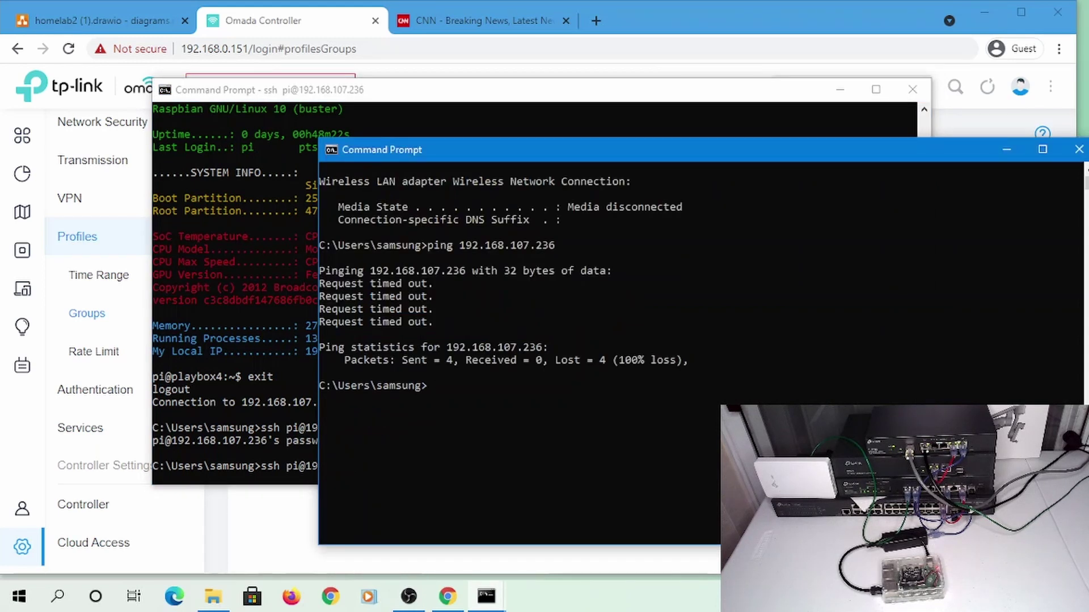
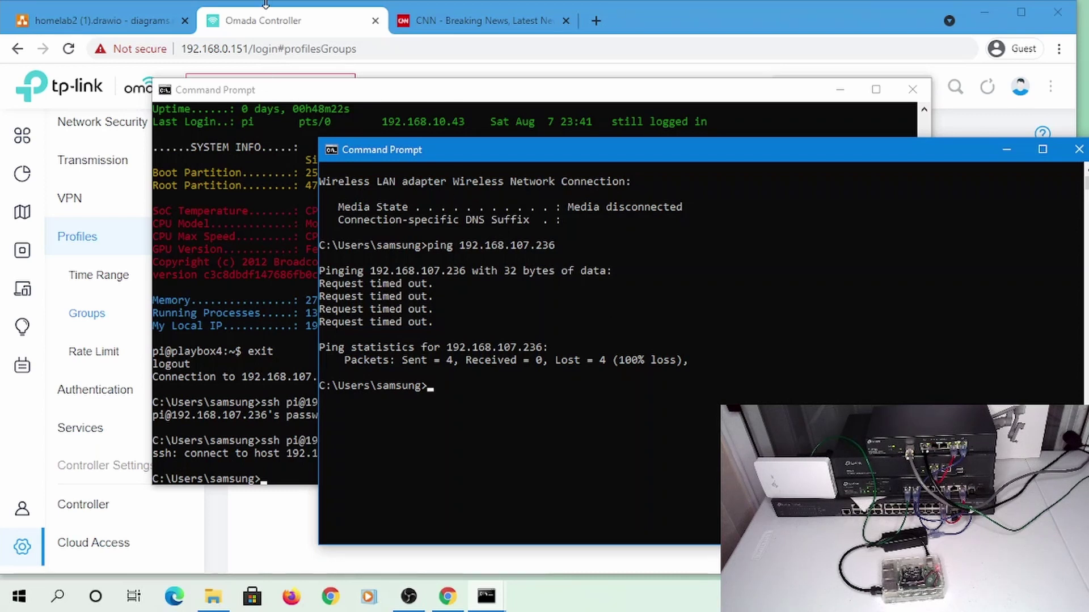
Bring the Omada Controller Groups page in front of the Command Prompt windows
{"action": "left_click", "coordinate": [287, 18]}
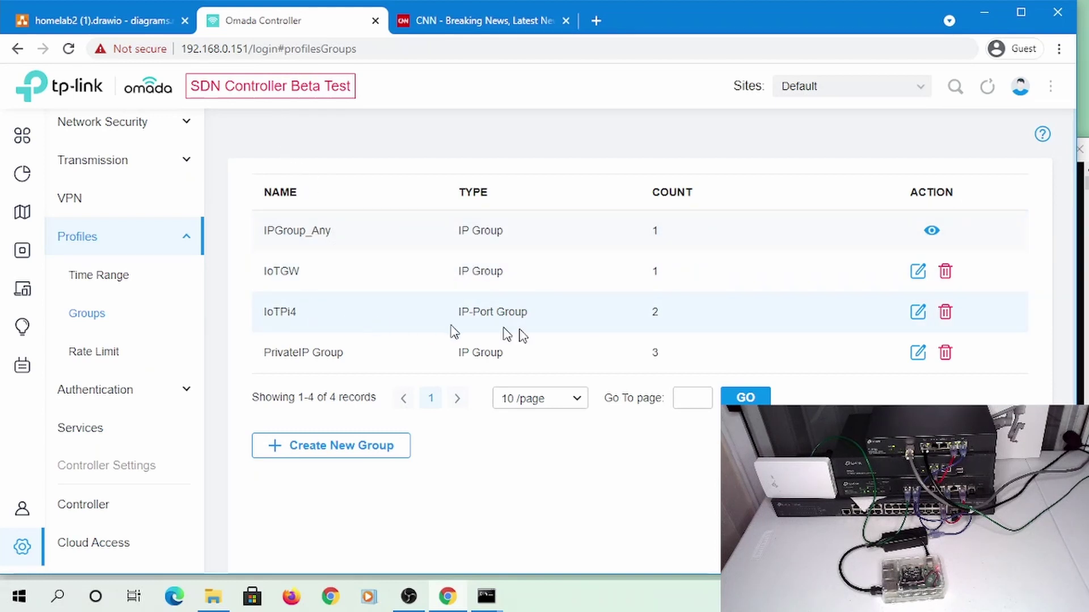
Change IoTPi4's subnet to 192.168.107.0/24 on port 22, apply, then reopen it and reapply
{"action": "left_click", "coordinate": [914, 312]}
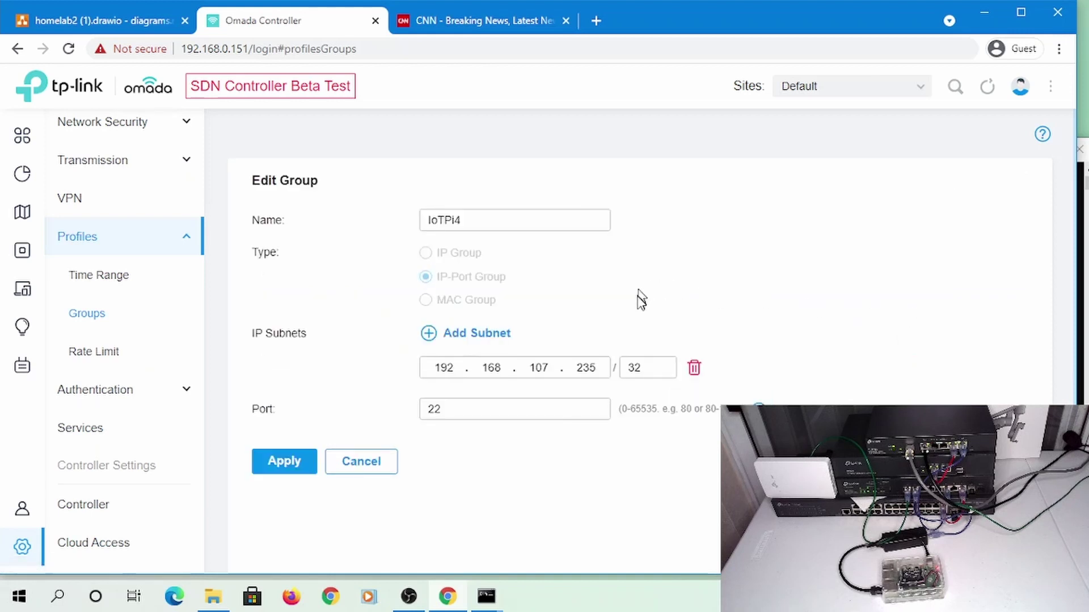
{"action": "left_click", "coordinate": [600, 360]}
{"action": "left_click_drag", "start_coordinate": [601, 369], "coordinate": [495, 358]}
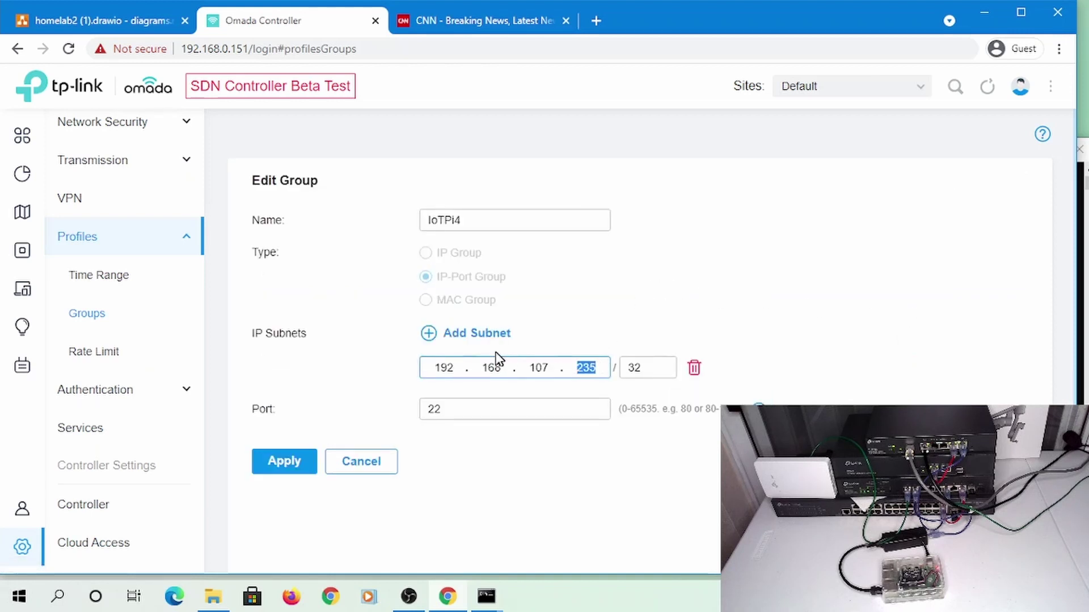
{"action": "type", "text": "0"}
{"action": "key", "text": "Tab"}
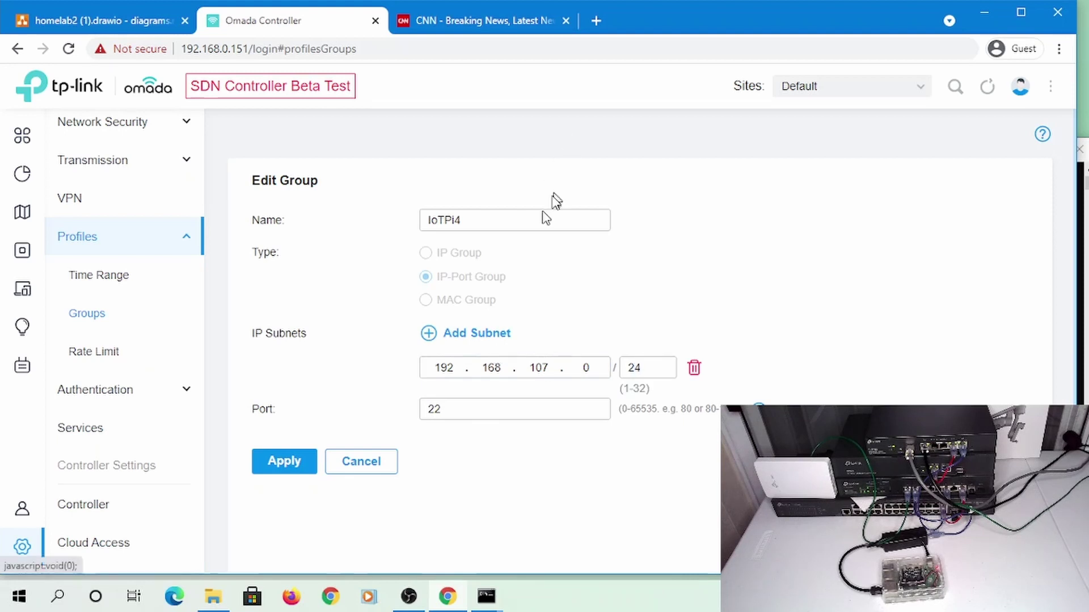
{"action": "left_click", "coordinate": [266, 464]}
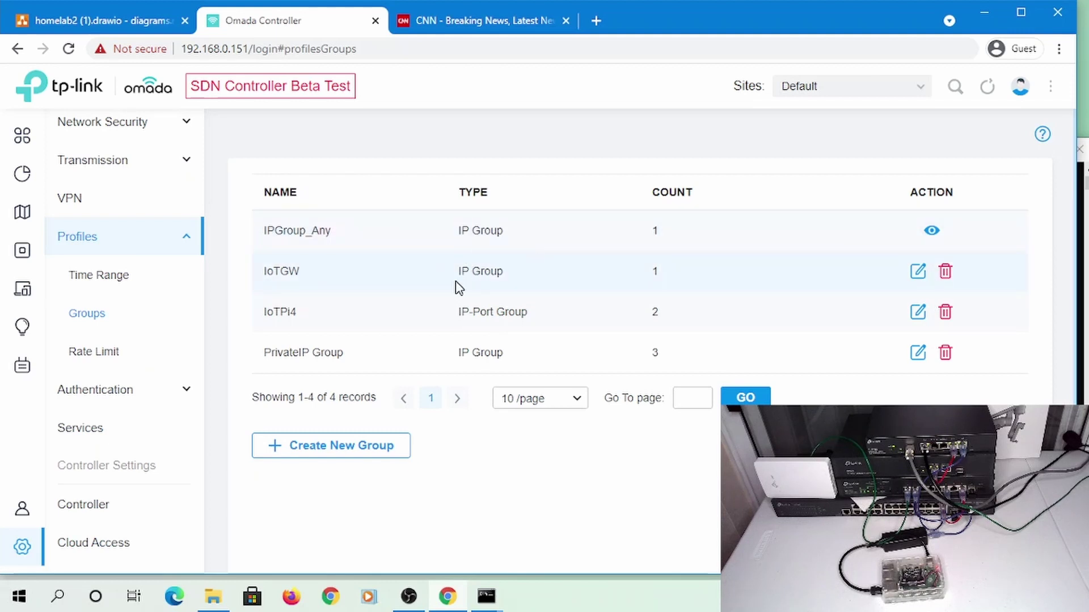
{"action": "left_click", "coordinate": [918, 311]}
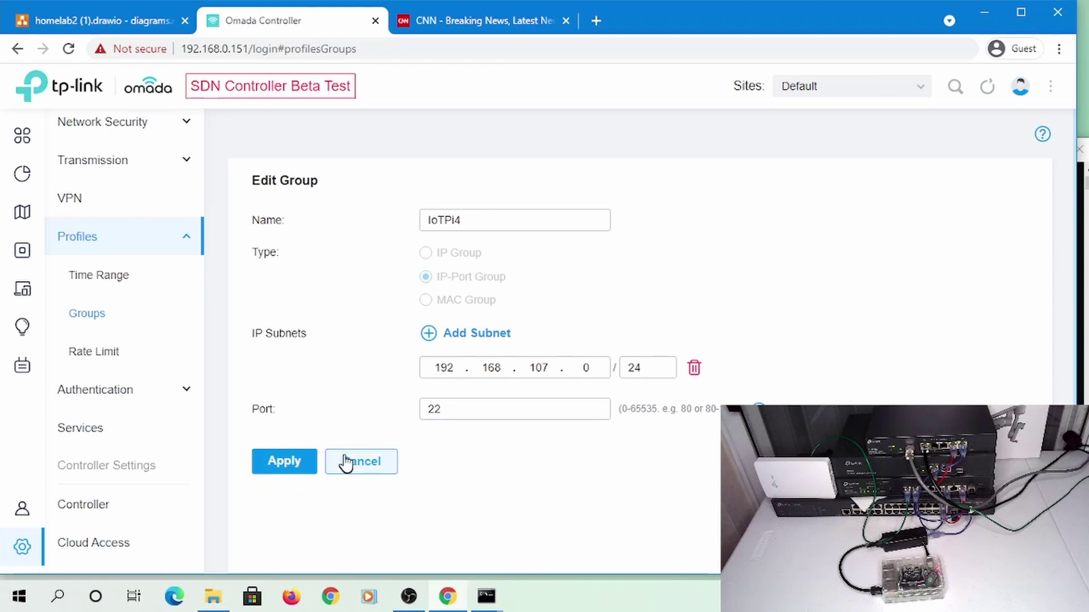
{"action": "left_click", "coordinate": [306, 471]}
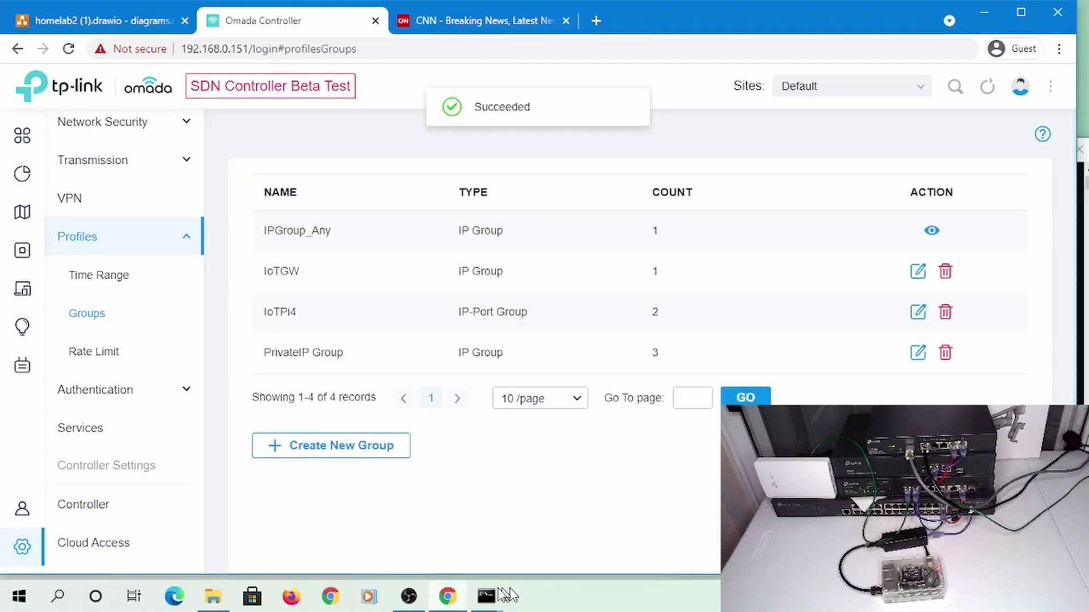
Rerun ssh to 192.168.107.236, cancel once the password prompt appears, and return to Omada
{"action": "mouse_move", "coordinate": [486, 597]}
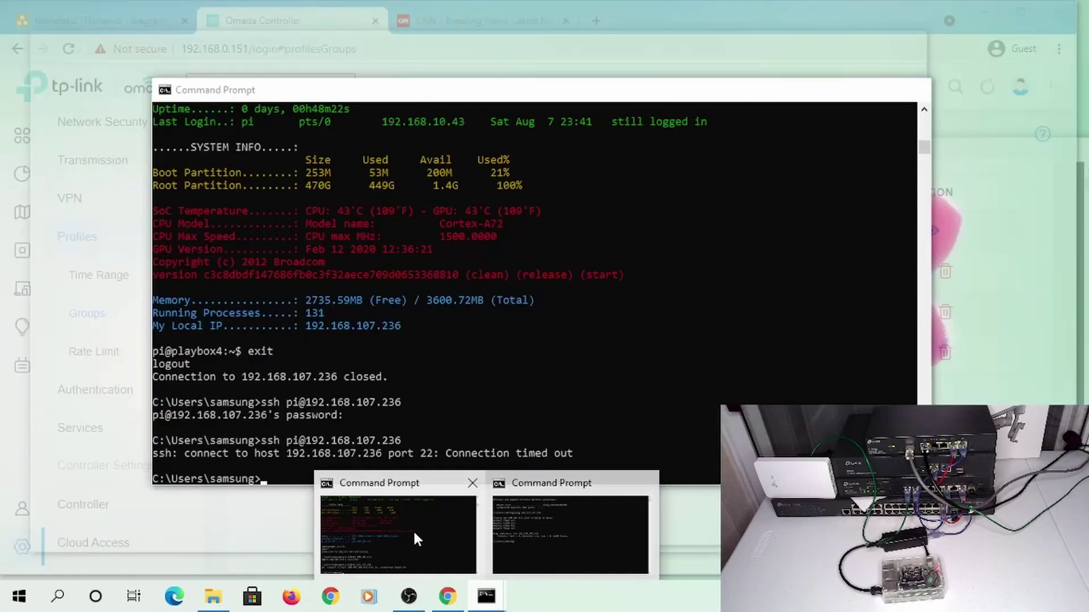
{"action": "left_click", "coordinate": [413, 529]}
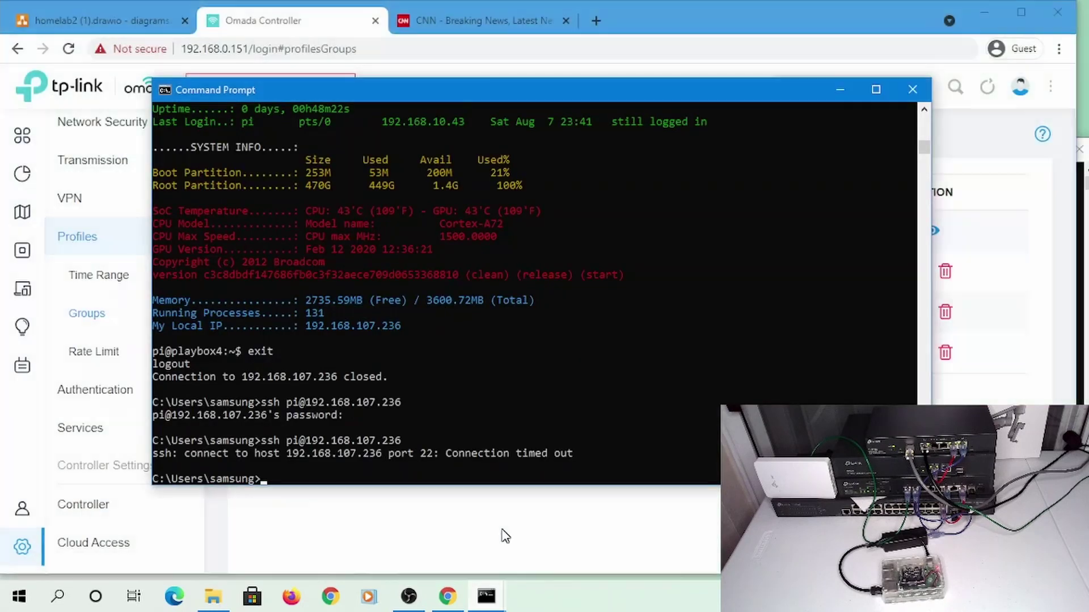
{"action": "key", "text": "Up"}
{"action": "key", "text": "Return"}
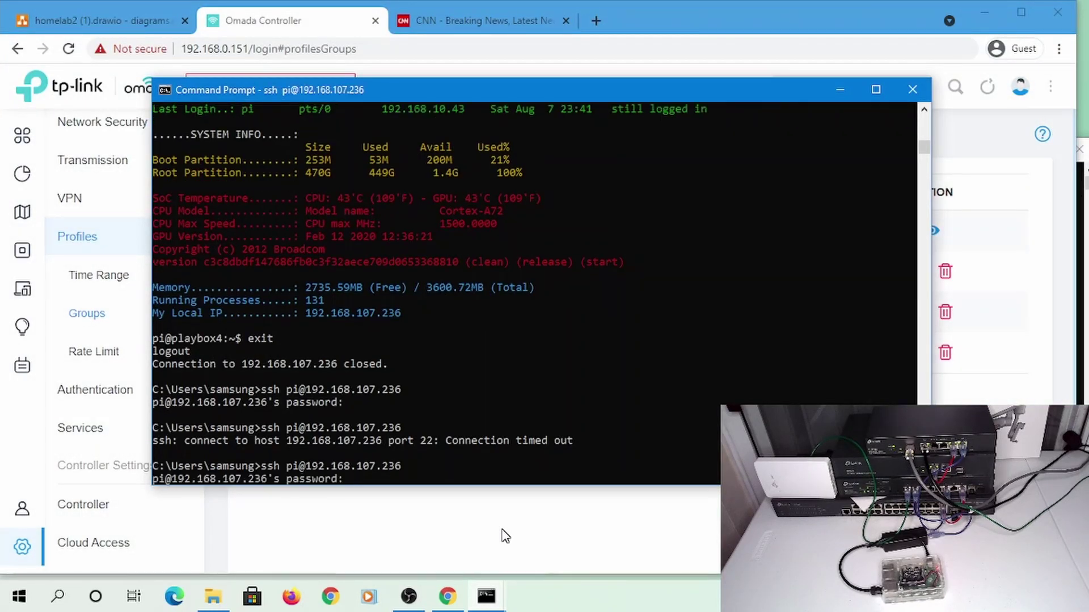
{"action": "key", "text": "ctrl+c"}
{"action": "key", "text": "alt+Tab"}
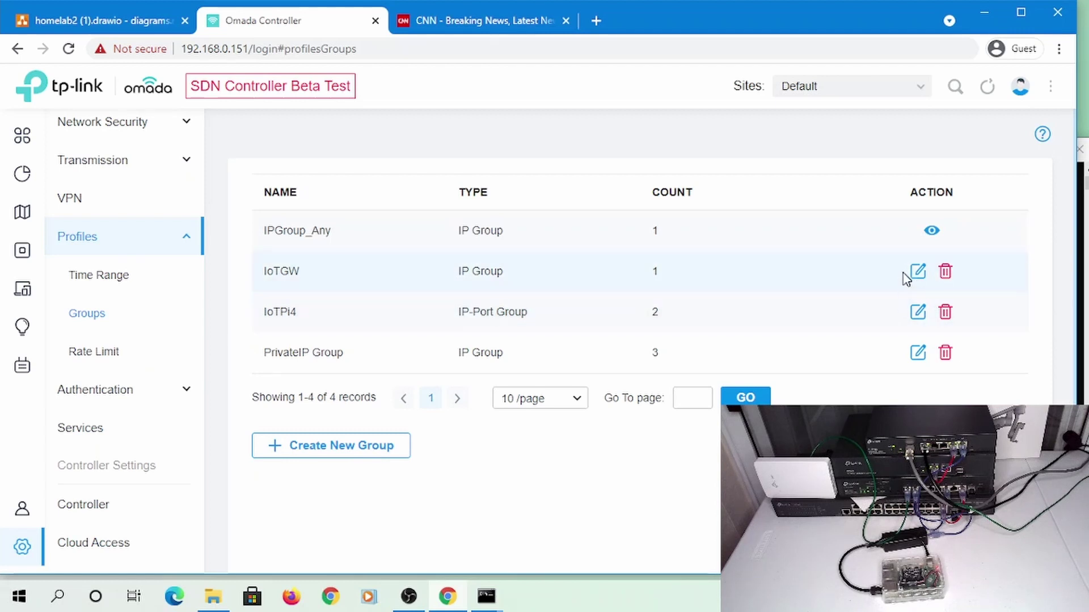
Close the IoTGW group unchanged and start a new group named MasterController
{"action": "left_click", "coordinate": [917, 271]}
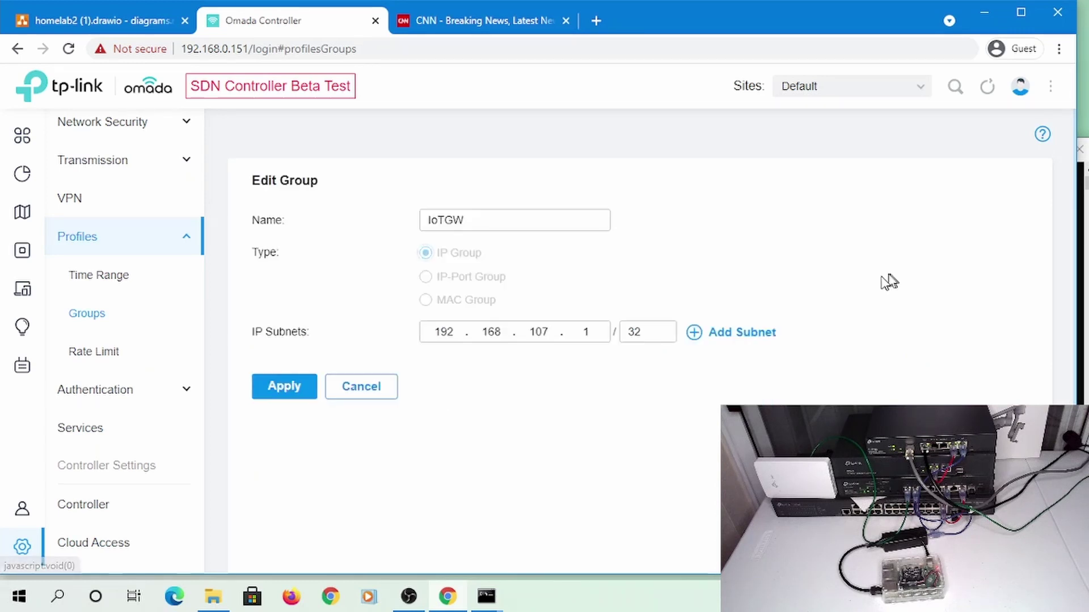
{"action": "left_click", "coordinate": [361, 391]}
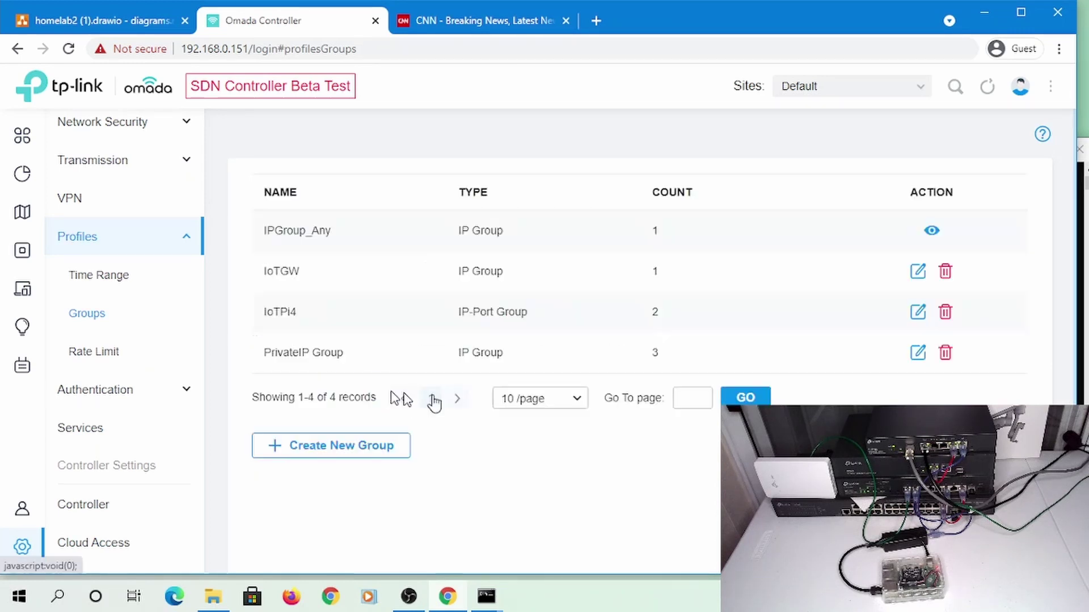
{"action": "left_click", "coordinate": [327, 452]}
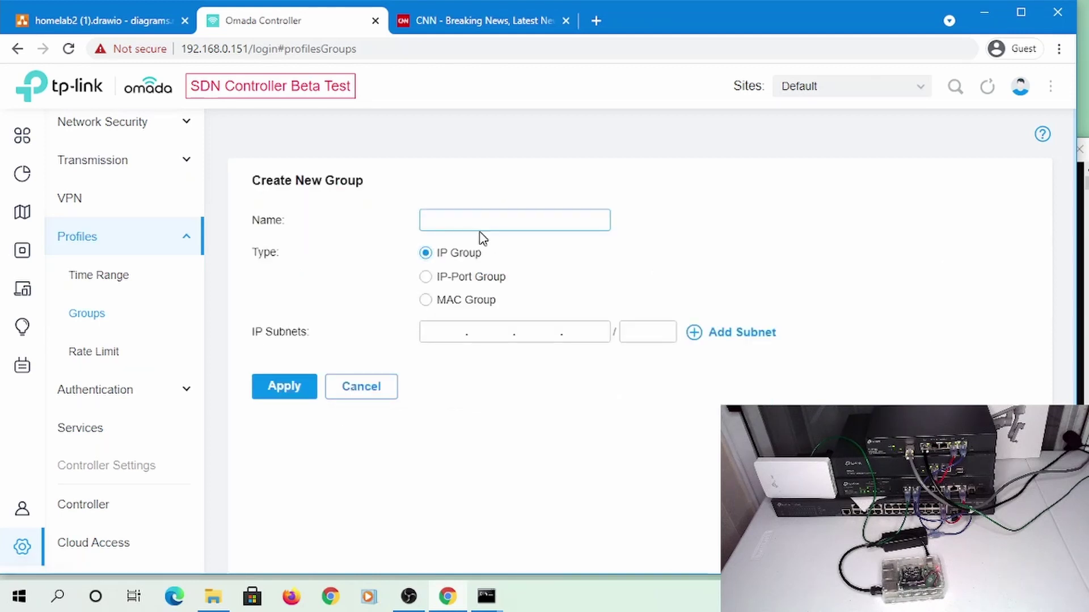
{"action": "left_click", "coordinate": [467, 219]}
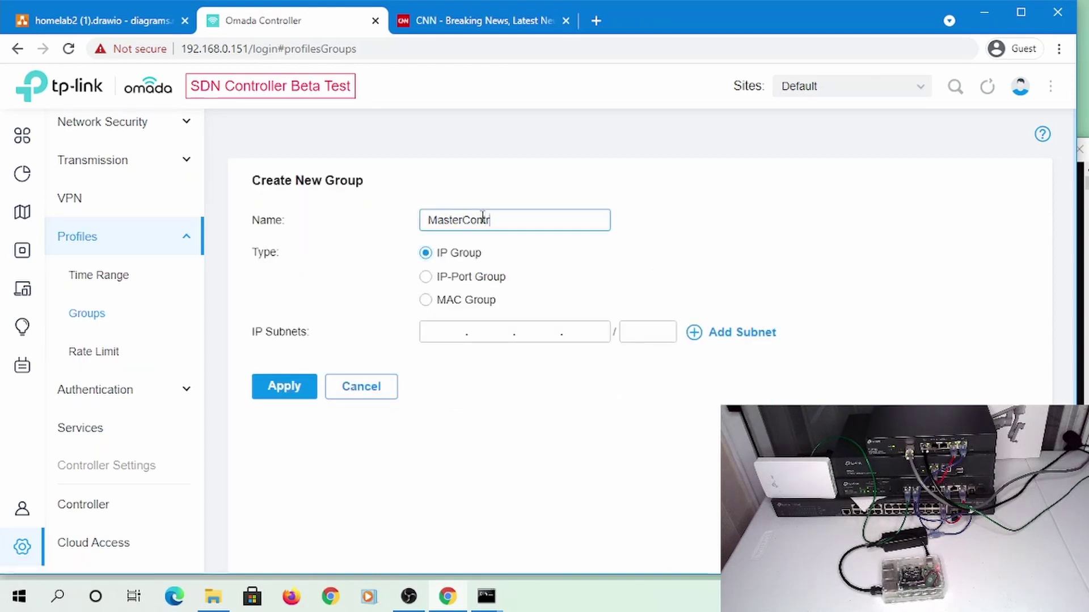
{"action": "left_click", "coordinate": [441, 332]}
Run ipconfig in the other Command Prompt to find this PC's IP address
{"action": "mouse_move", "coordinate": [486, 596]}
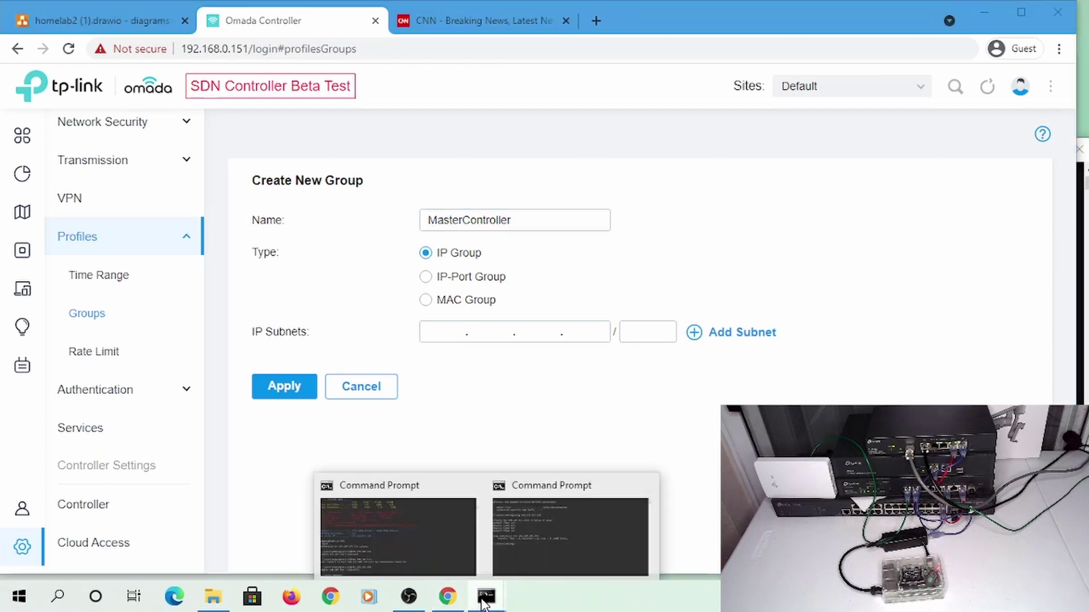
{"action": "left_click", "coordinate": [541, 515]}
{"action": "type", "text": "ipcoinf"}
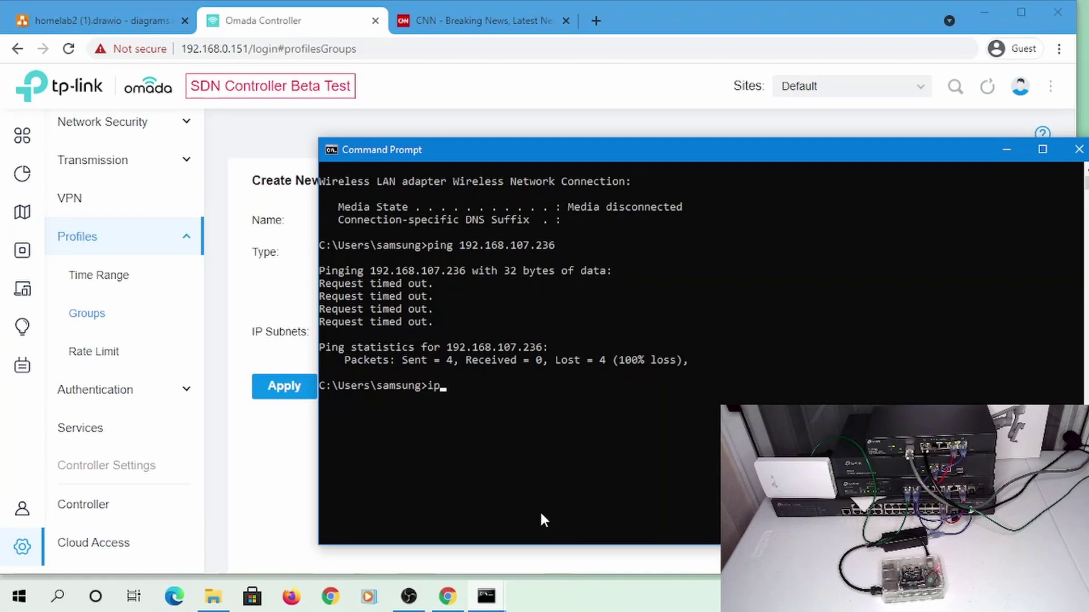
{"action": "key", "text": "BackSpace"}
{"action": "key", "text": "BackSpace"}
{"action": "key", "text": "BackSpace"}
{"action": "type", "text": "nfig"}
{"action": "key", "text": "Return"}
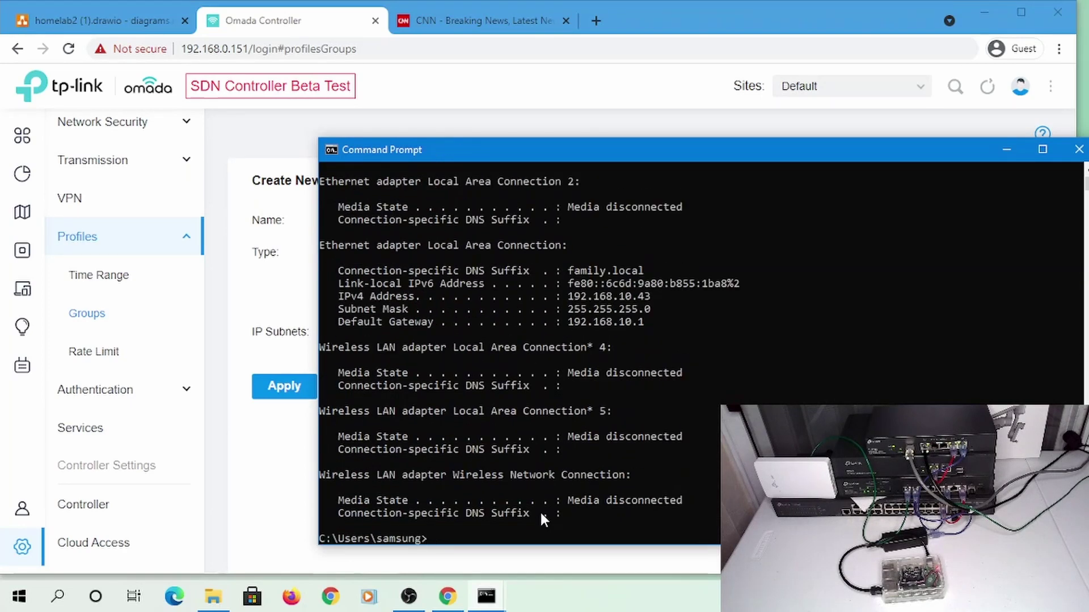
Enter 192.168.10.43 as the MasterController group's subnet and apply
{"action": "key", "text": "alt+Tab"}
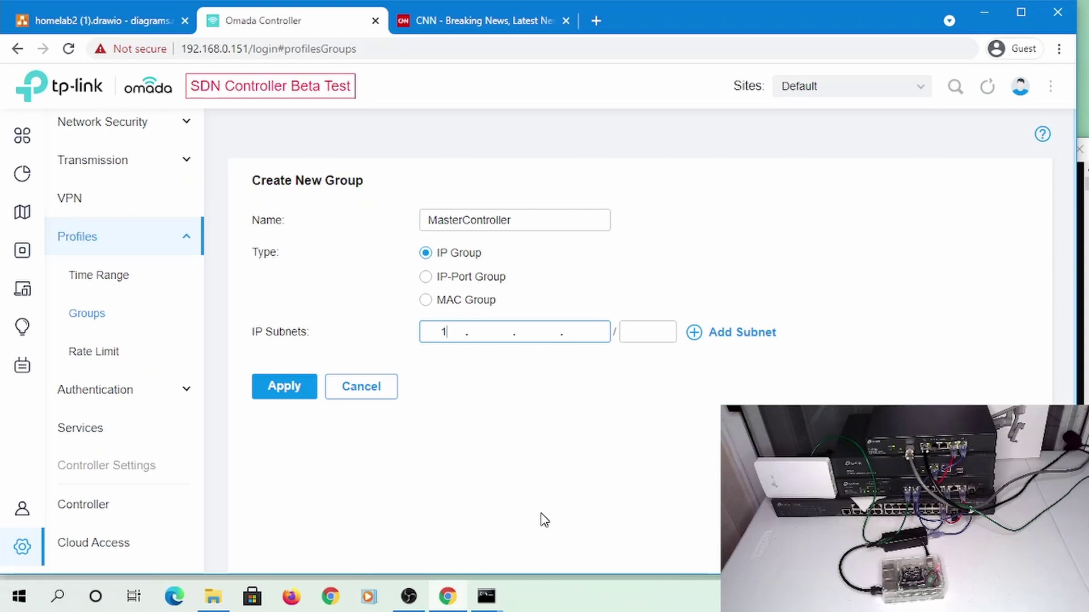
{"action": "type", "text": "192.168."}
{"action": "key", "text": "Tab"}
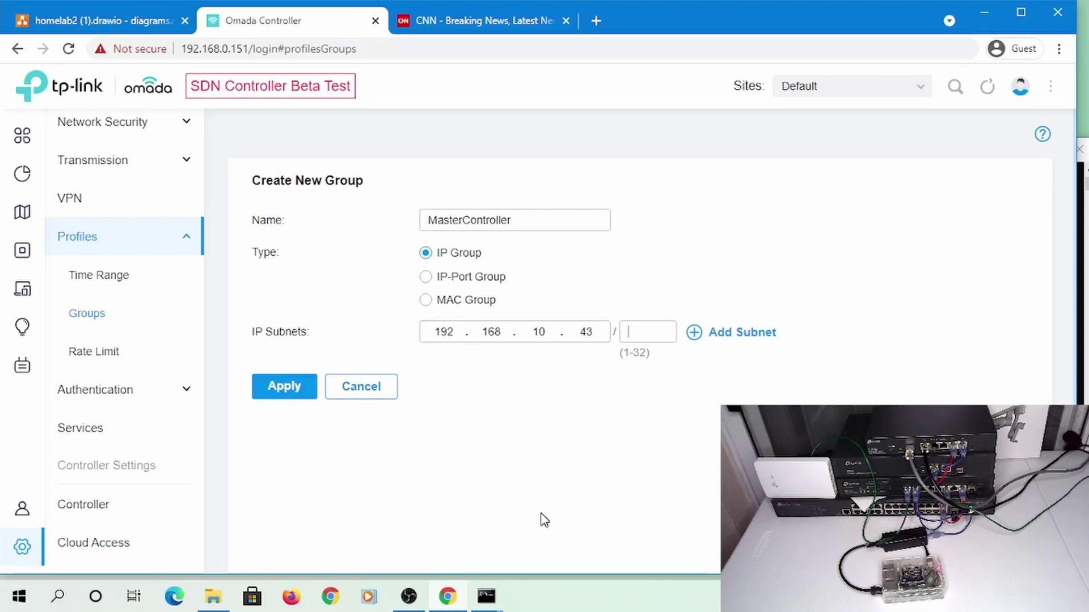
{"action": "left_click", "coordinate": [268, 387]}
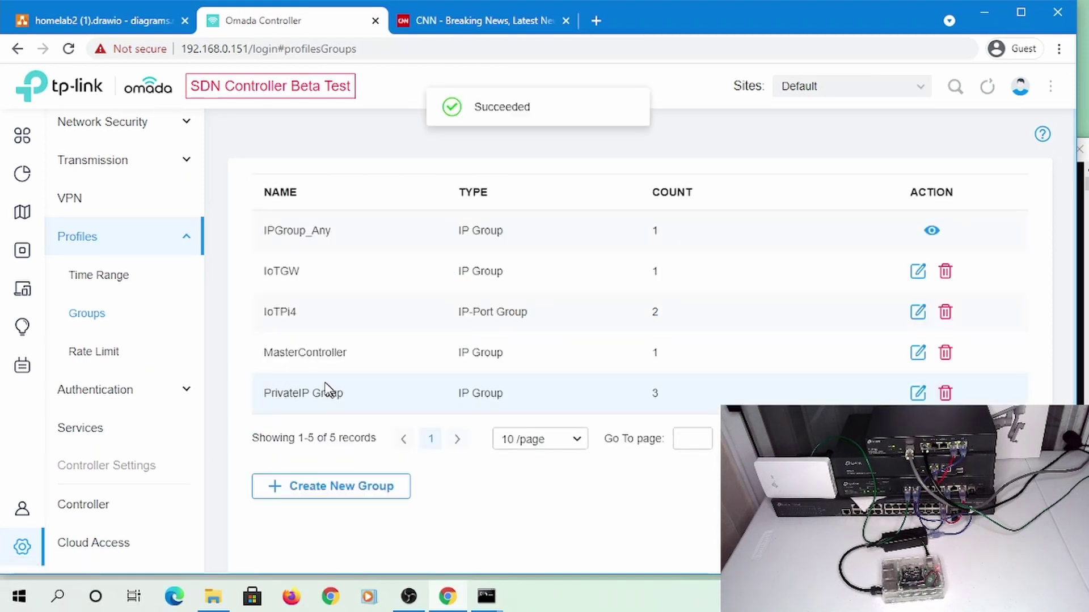
{"action": "scroll", "coordinate": [146, 340], "scroll_direction": "up", "scroll_amount": 3}
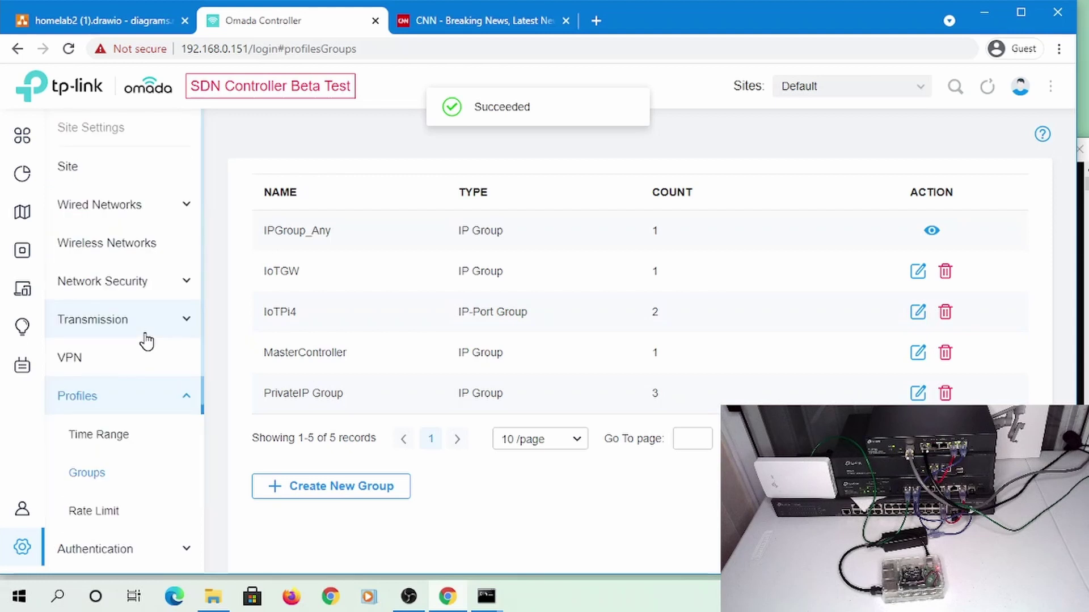
Navigate to the Switch ACL rules under Network Security > ACL
{"action": "left_click", "coordinate": [132, 215]}
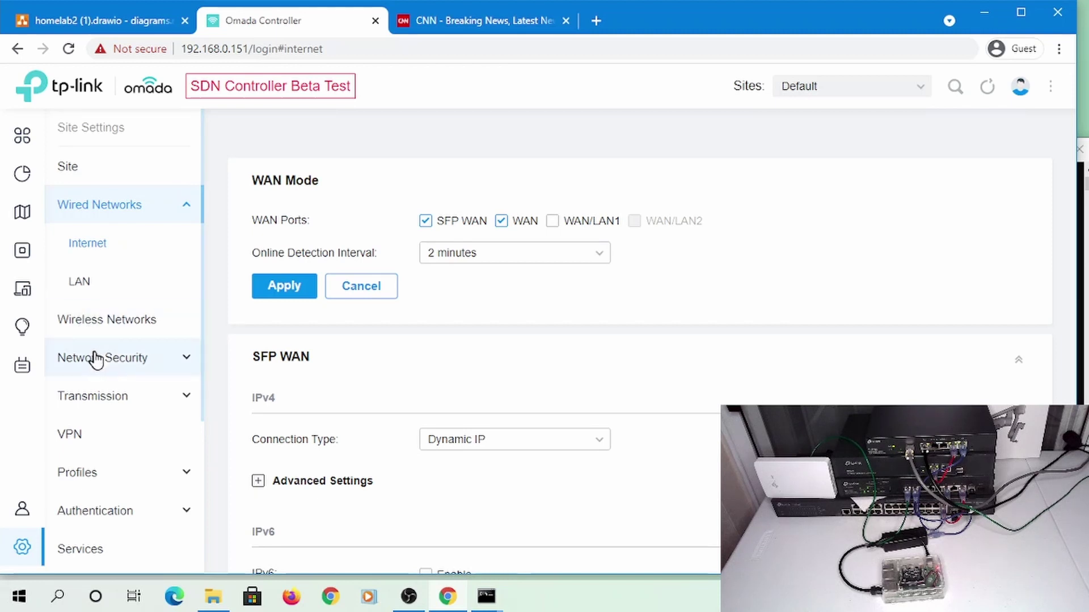
{"action": "left_click", "coordinate": [113, 363]}
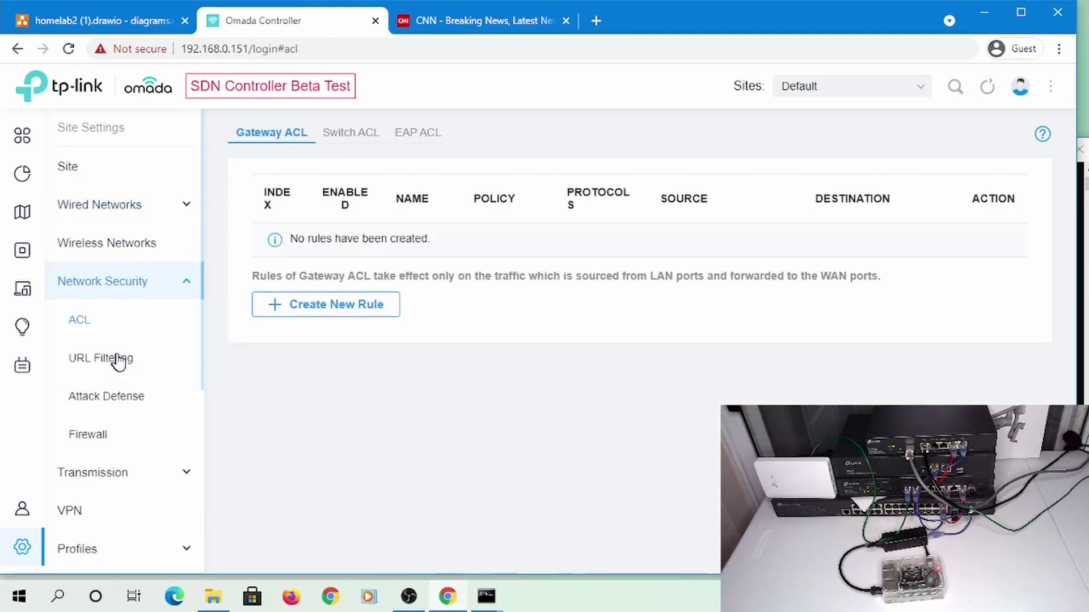
{"action": "left_click", "coordinate": [347, 135]}
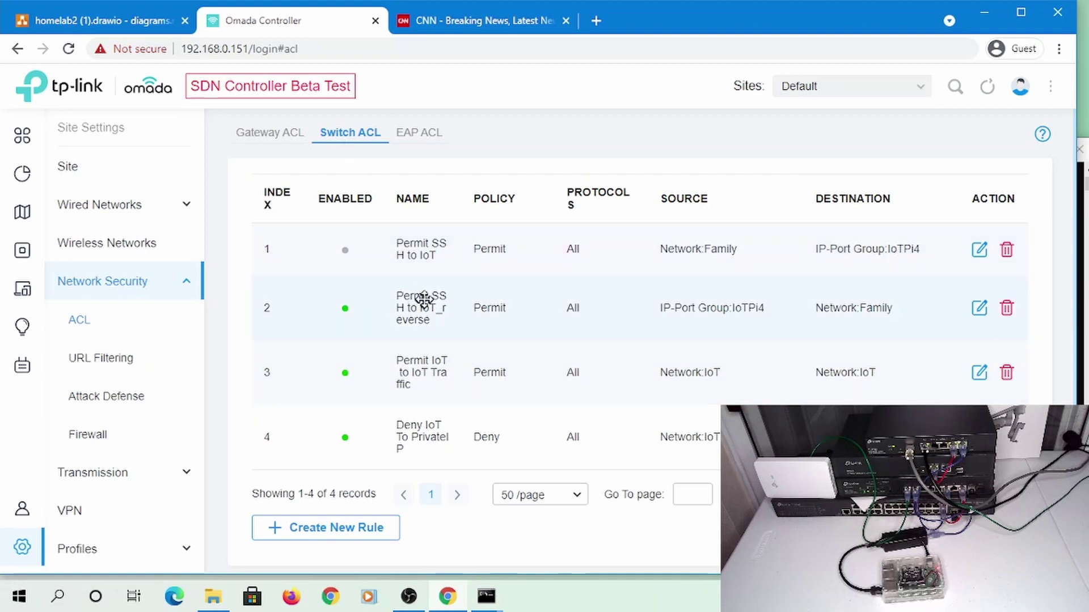
Set the Permit SSH to IoT_reverse rule's destination to IP Group MasterController and save
{"action": "left_click", "coordinate": [979, 308]}
{"action": "scroll", "coordinate": [490, 340], "scroll_direction": "down", "scroll_amount": 5}
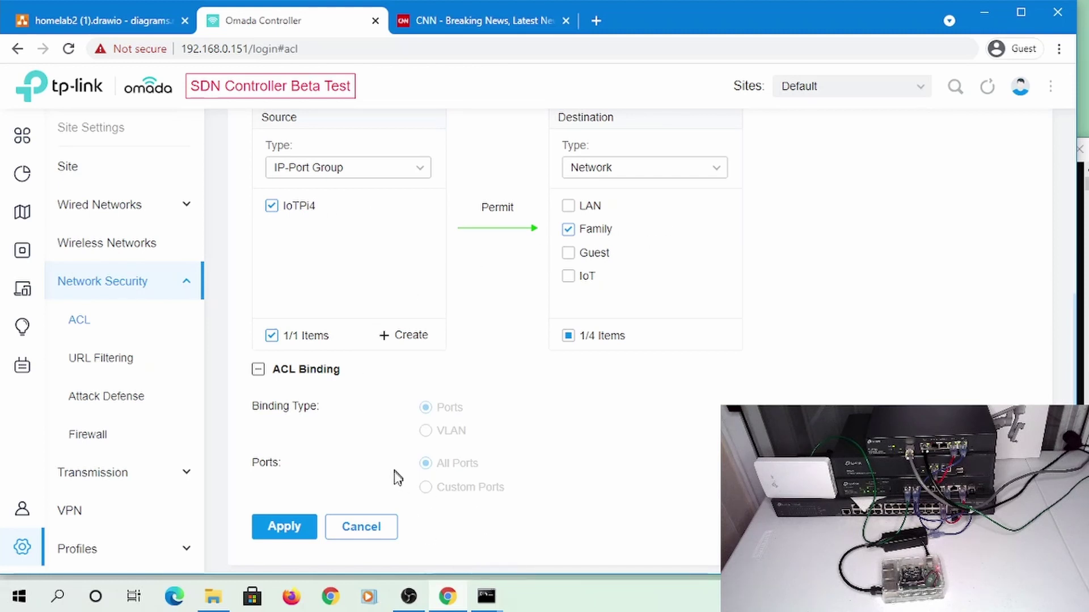
{"action": "left_click", "coordinate": [647, 173]}
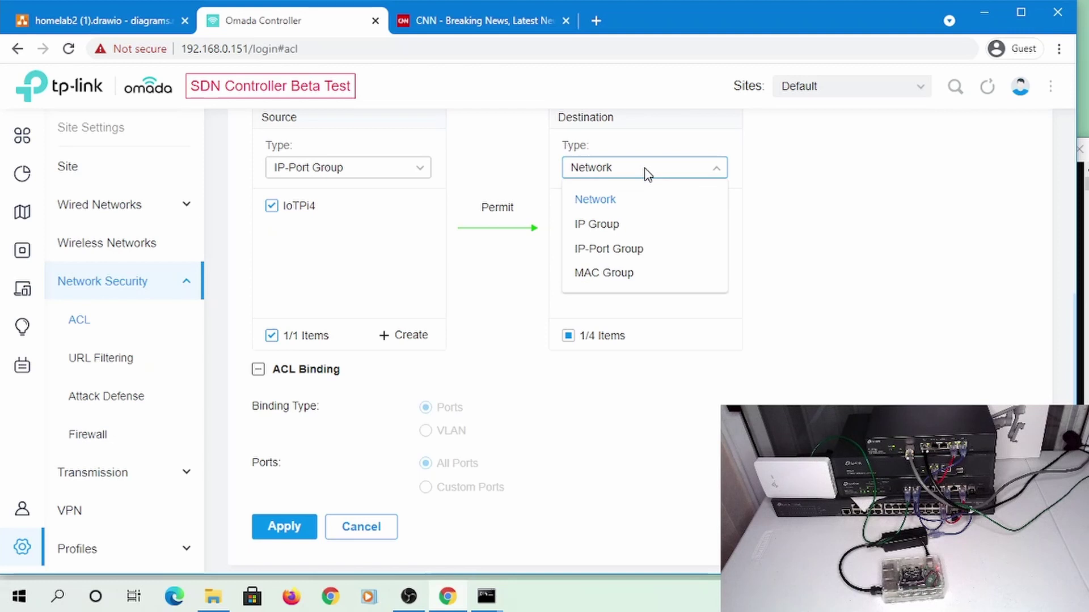
{"action": "left_click", "coordinate": [631, 254]}
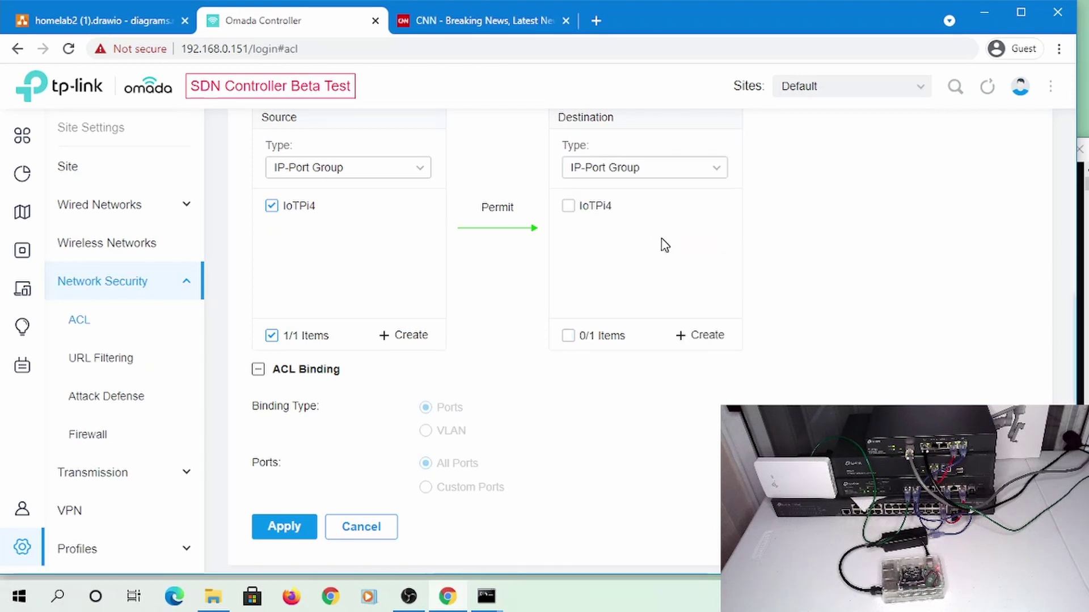
{"action": "left_click", "coordinate": [620, 177]}
{"action": "left_click", "coordinate": [611, 227]}
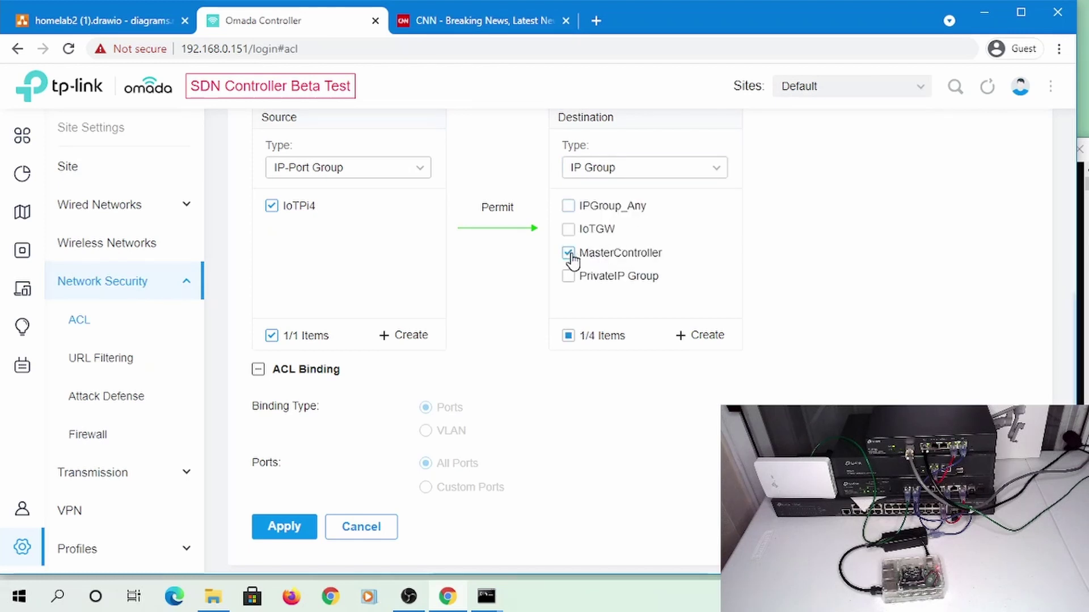
{"action": "left_click", "coordinate": [275, 524]}
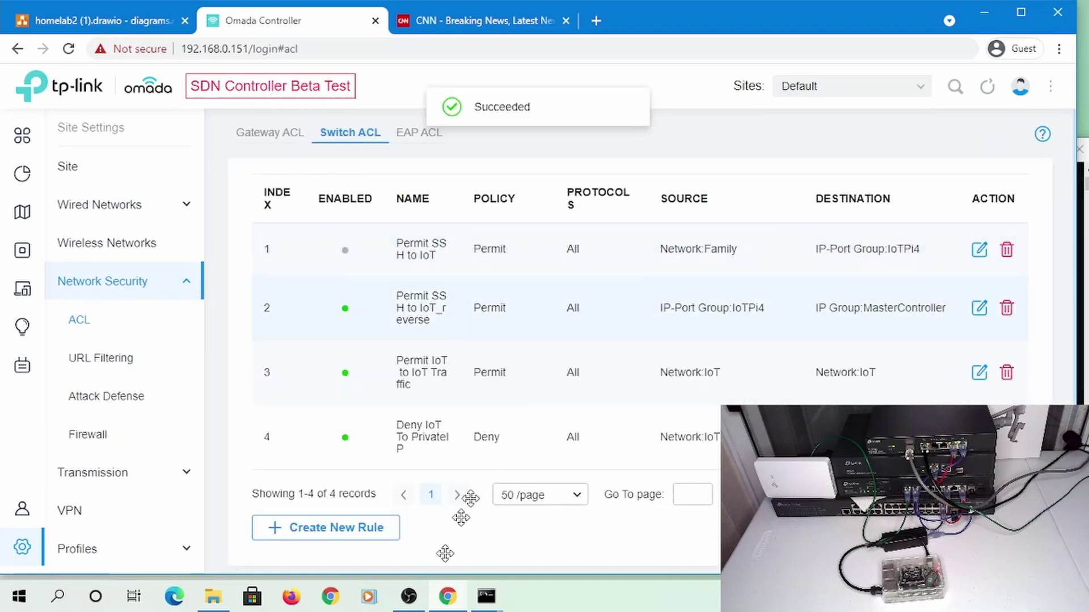
Rerun the ssh command to the Pi and abort at the password prompt
{"action": "mouse_move", "coordinate": [487, 592]}
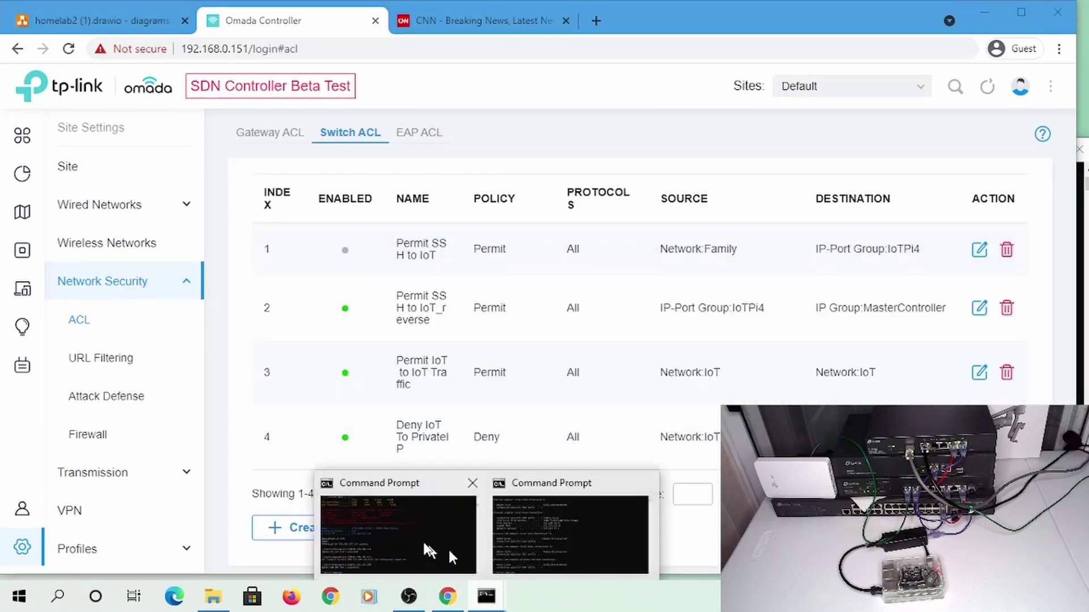
{"action": "left_click", "coordinate": [431, 545]}
{"action": "key", "text": "Up"}
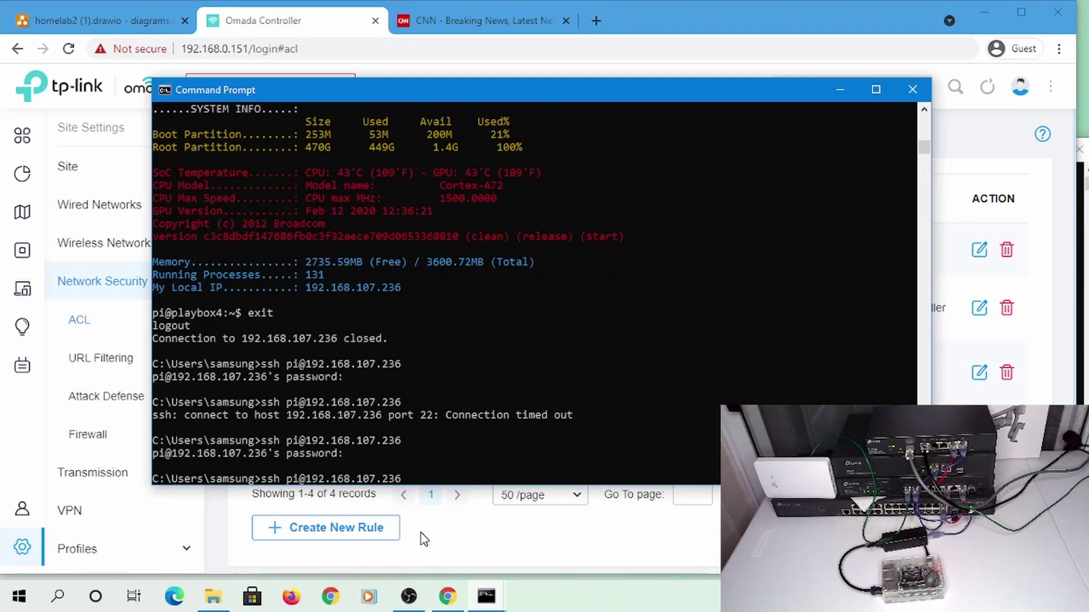
{"action": "key", "text": "Return"}
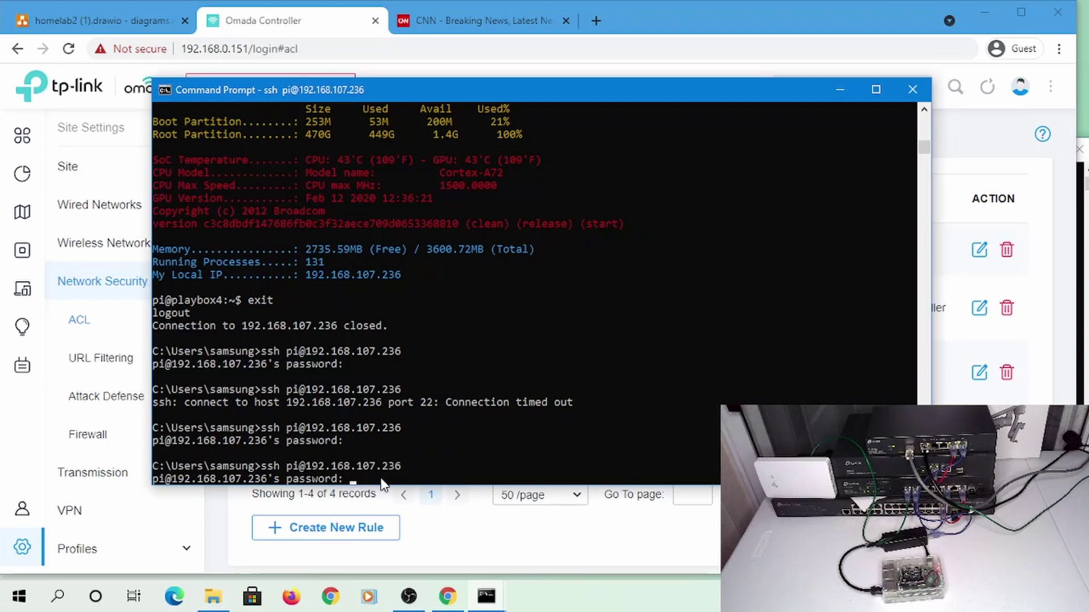
{"action": "key", "text": "ctrl+c"}
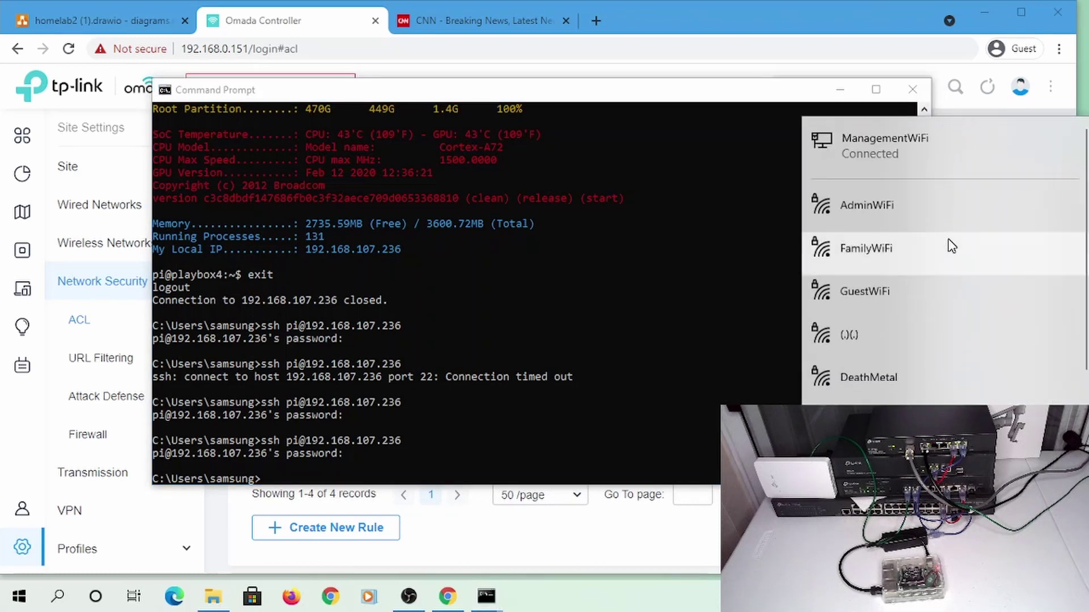
Join FamilyWiFi and confirm with ipconfig that the PC has a 192.168.10.x address
{"action": "left_click", "coordinate": [849, 247]}
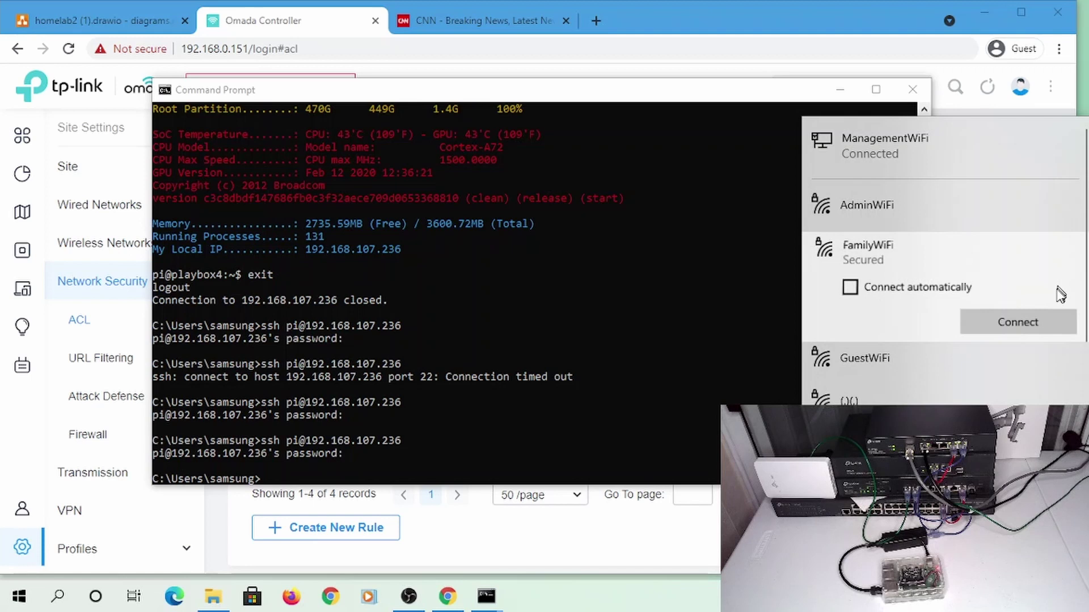
{"action": "left_click", "coordinate": [1015, 333]}
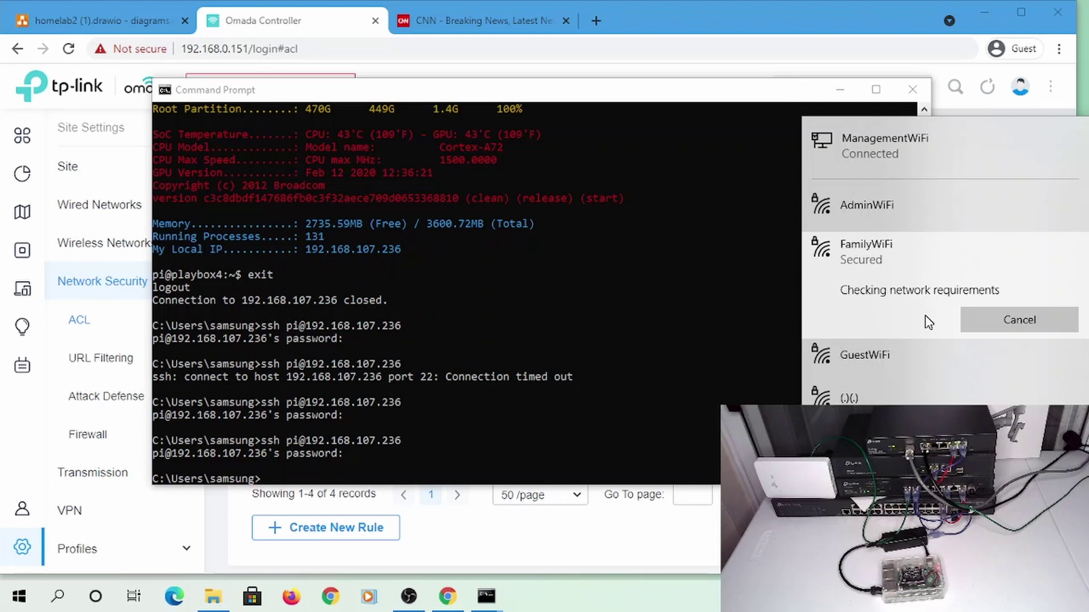
{"action": "left_click", "coordinate": [478, 256]}
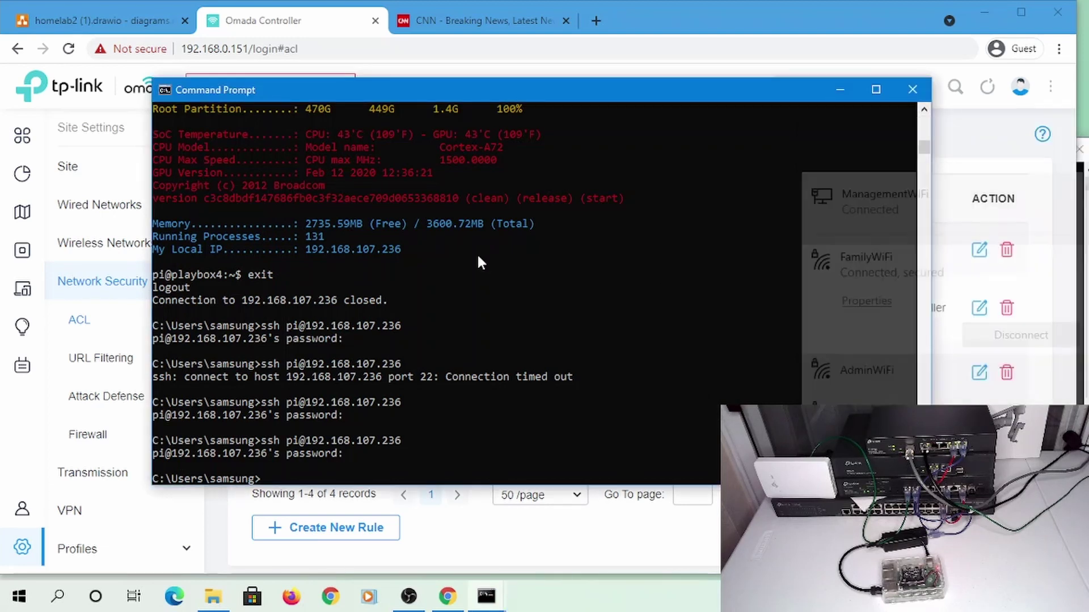
{"action": "type", "text": "ping 192.168.107.236"}
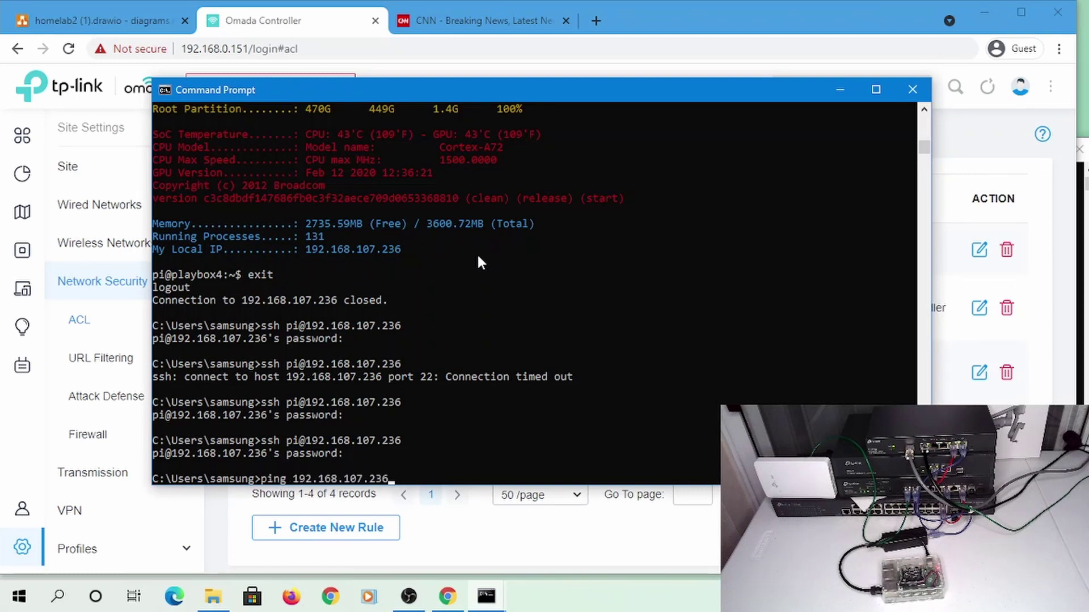
{"action": "key", "text": "BackSpace"}
{"action": "key", "text": "BackSpace"}
{"action": "key", "text": "BackSpace"}
{"action": "key", "text": "BackSpace"}
{"action": "key", "text": "BackSpace"}
{"action": "type", "text": ".1"}
{"action": "key", "text": "BackSpace"}
{"action": "key", "text": "BackSpace"}
{"action": "key", "text": "BackSpace"}
{"action": "key", "text": "BackSpace"}
{"action": "key", "text": "BackSpace"}
{"action": "key", "text": "BackSpace"}
{"action": "key", "text": "BackSpace"}
{"action": "key", "text": "BackSpace"}
{"action": "key", "text": "BackSpace"}
{"action": "key", "text": "BackSpace"}
{"action": "key", "text": "BackSpace"}
{"action": "key", "text": "BackSpace"}
{"action": "key", "text": "BackSpace"}
{"action": "key", "text": "BackSpace"}
{"action": "key", "text": "BackSpace"}
{"action": "key", "text": "BackSpace"}
{"action": "key", "text": "BackSpace"}
{"action": "type", "text": "ipconfig"}
{"action": "key", "text": "Return"}
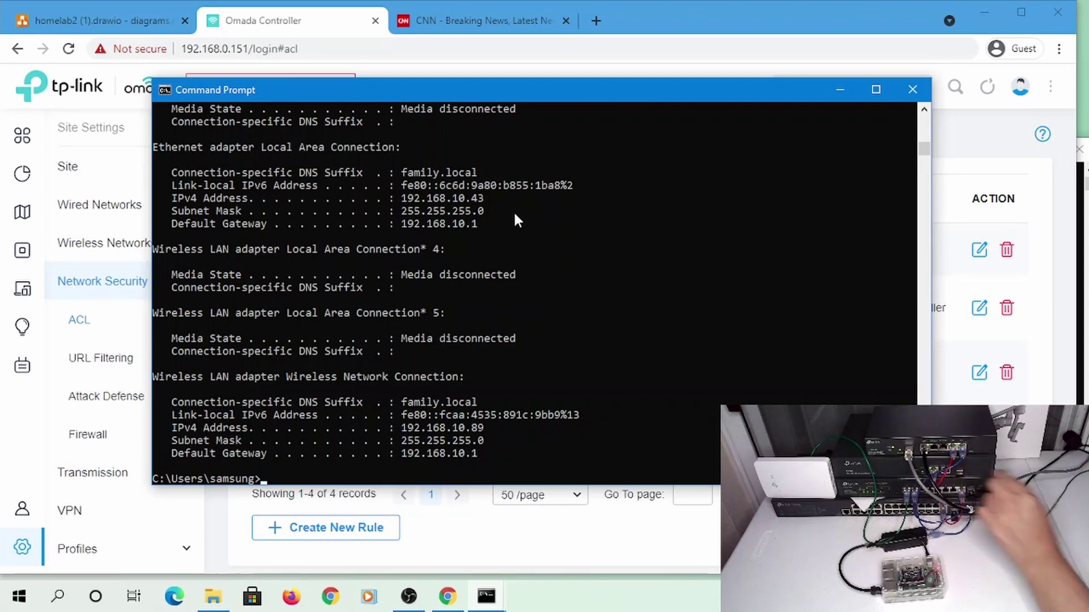
{"action": "key", "text": "Up"}
{"action": "key", "text": "Return"}
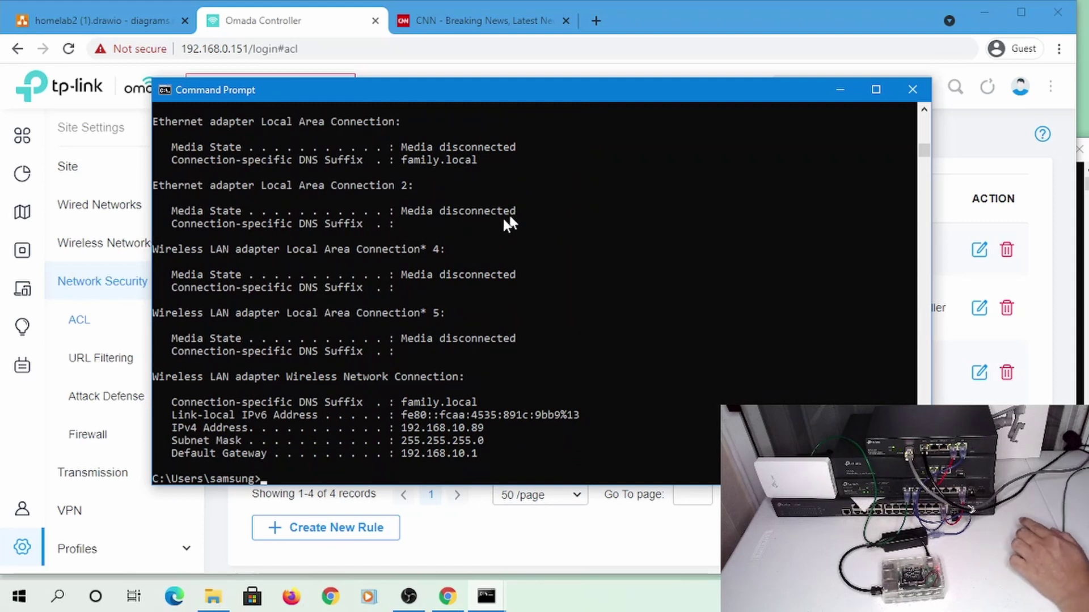
{"action": "type", "text": "ssh pi@192.168.107.236"}
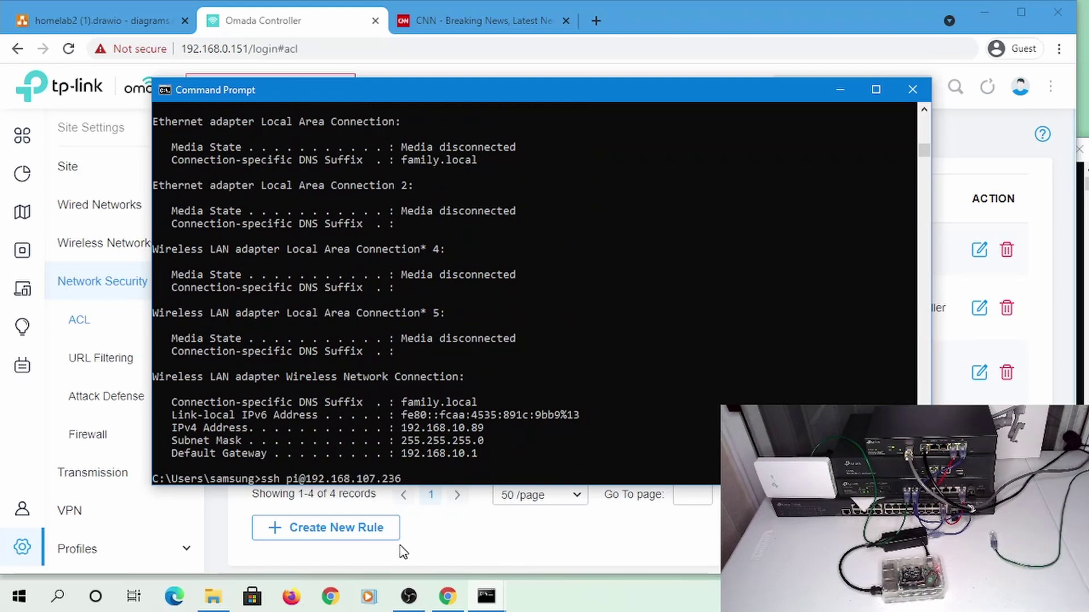
{"action": "key", "text": "Return"}
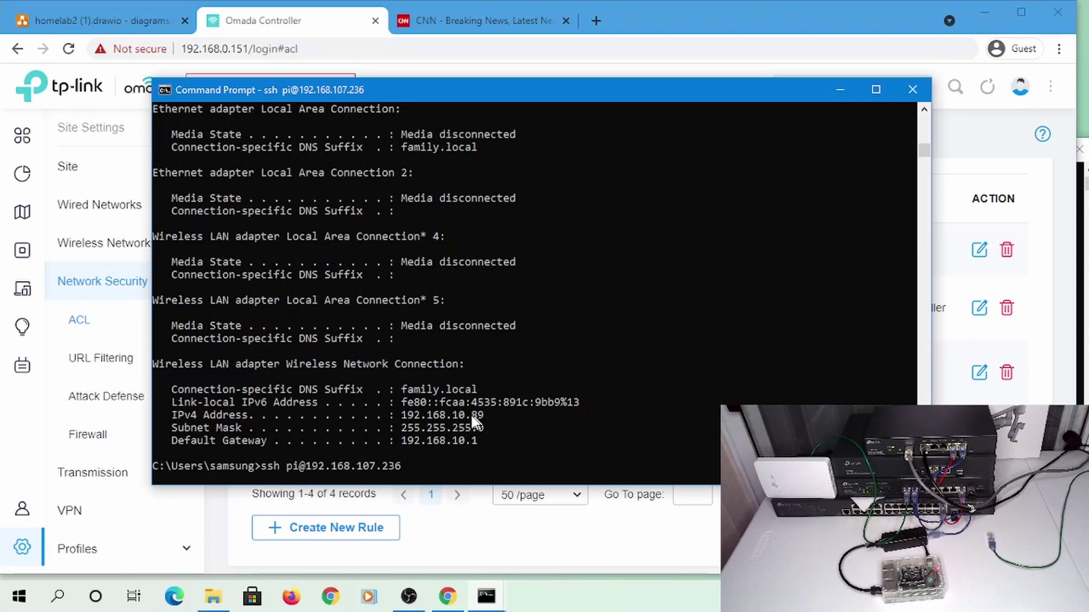
{"action": "left_click", "coordinate": [284, 27]}
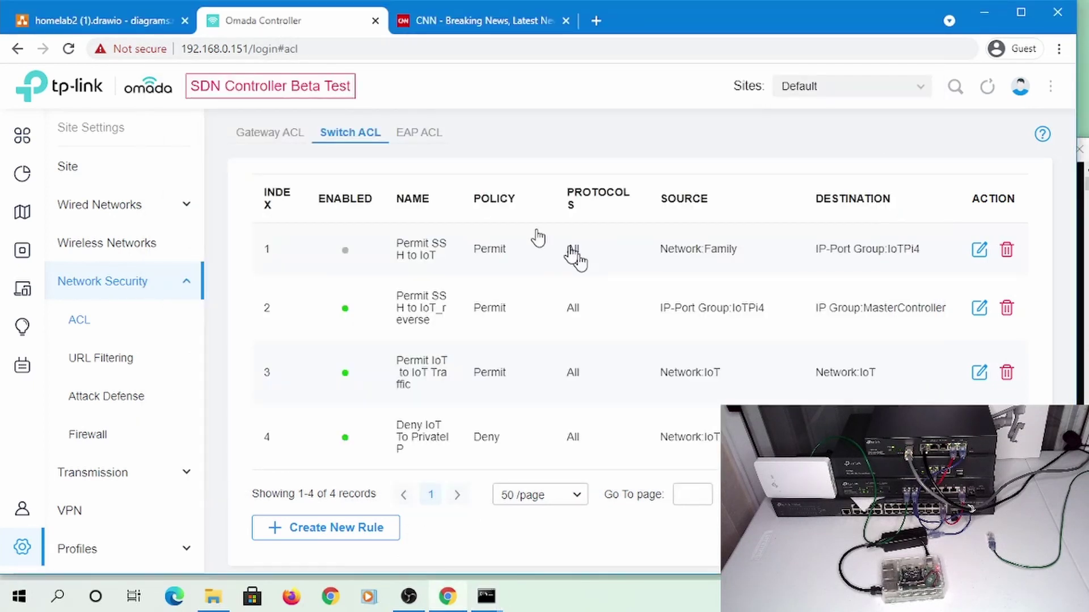
Review rule 2's IoTPi4 source and MasterController destination, then go to Profiles
{"action": "left_click", "coordinate": [980, 308]}
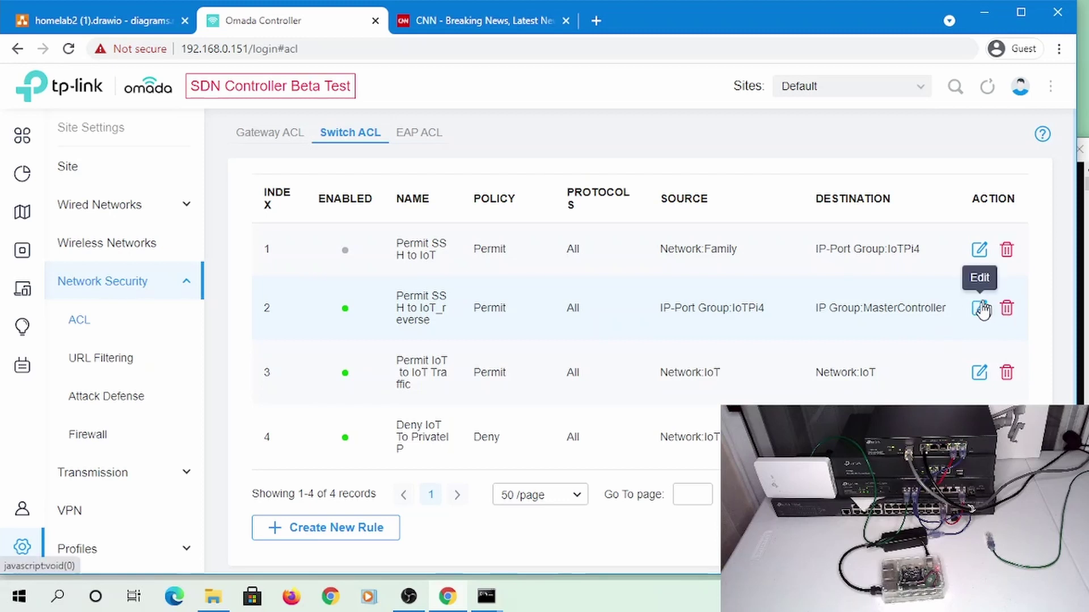
{"action": "scroll", "coordinate": [738, 400], "scroll_direction": "down", "scroll_amount": 3}
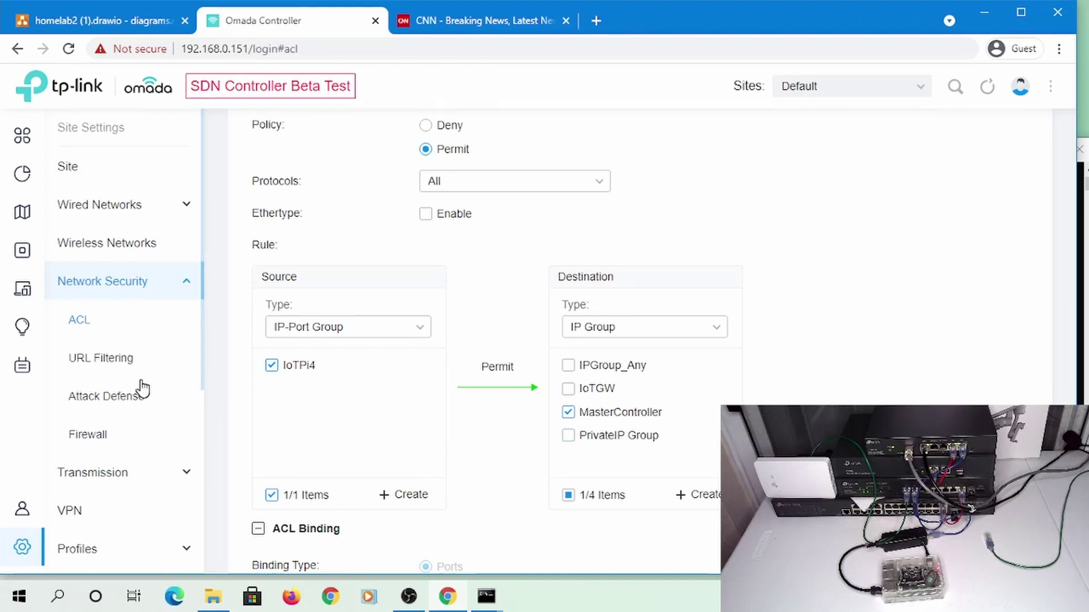
{"action": "scroll", "coordinate": [158, 419], "scroll_direction": "down", "scroll_amount": 3}
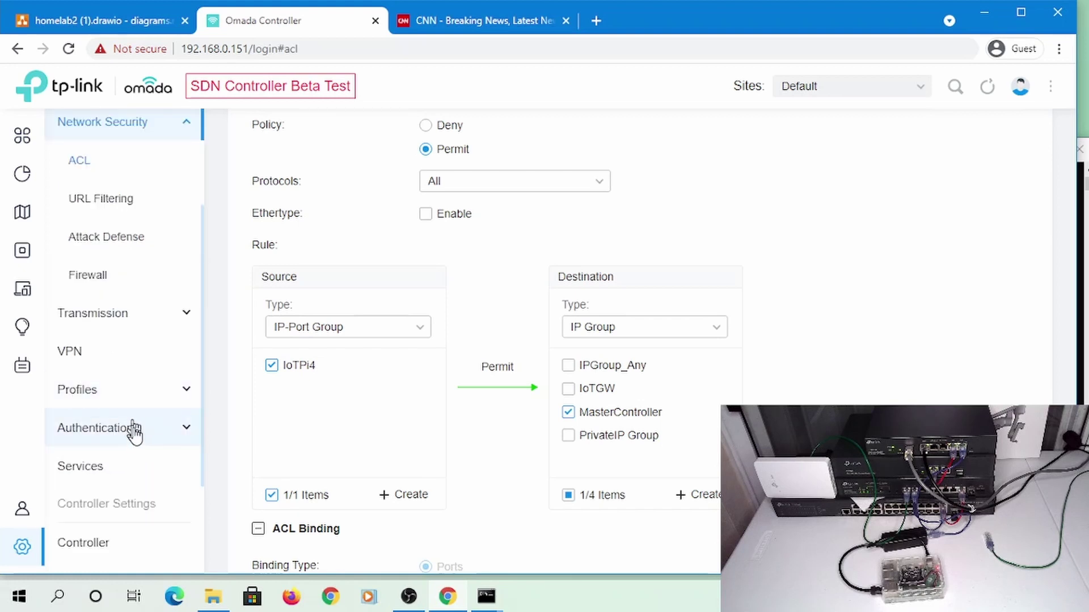
{"action": "scroll", "coordinate": [141, 437], "scroll_direction": "down", "scroll_amount": 2}
{"action": "scroll", "coordinate": [126, 359], "scroll_direction": "up", "scroll_amount": 3}
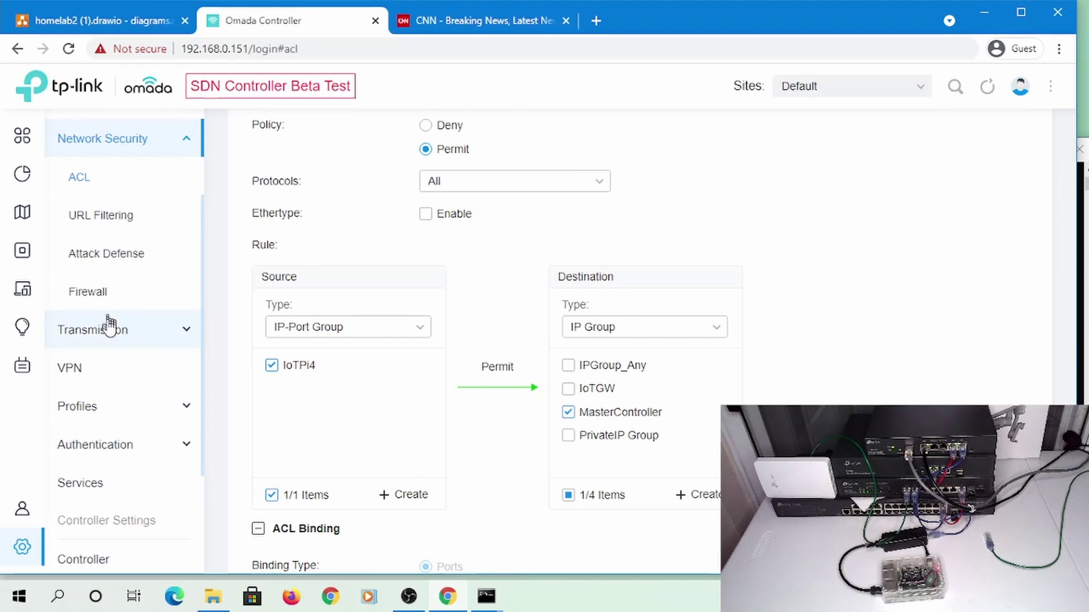
{"action": "left_click", "coordinate": [106, 420]}
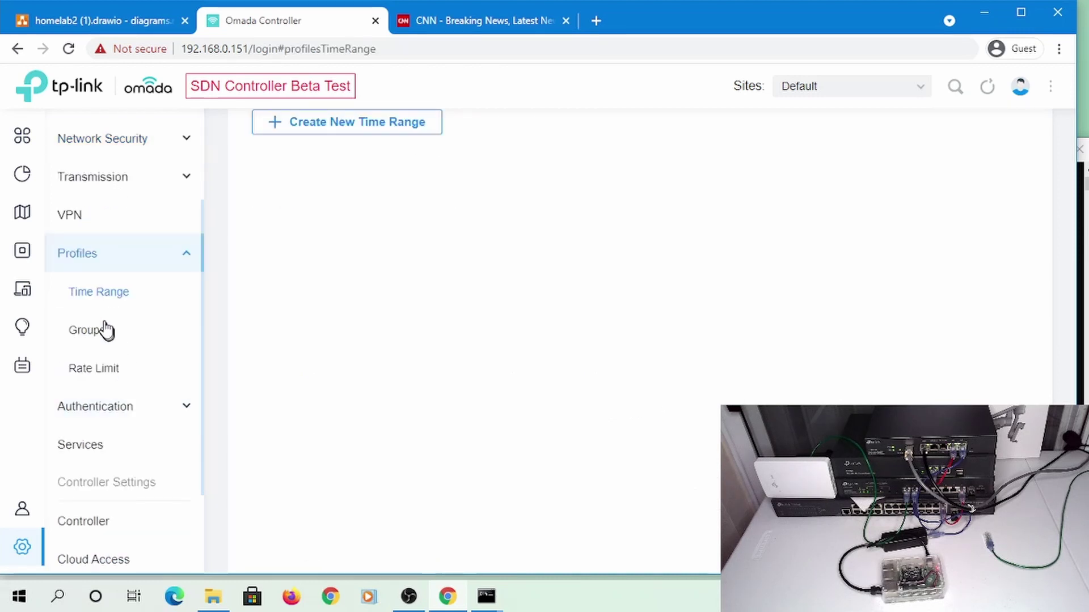
Add ports 80 and 8080 to the IoTPi4 group alongside port 22
{"action": "left_click", "coordinate": [103, 343]}
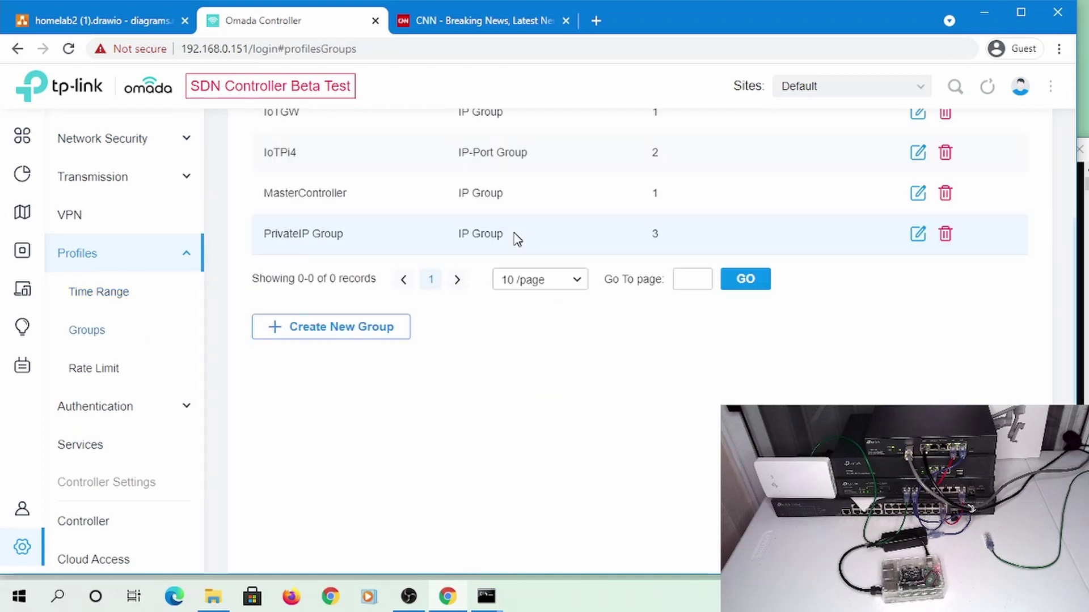
{"action": "scroll", "coordinate": [440, 316], "scroll_direction": "up", "scroll_amount": 3}
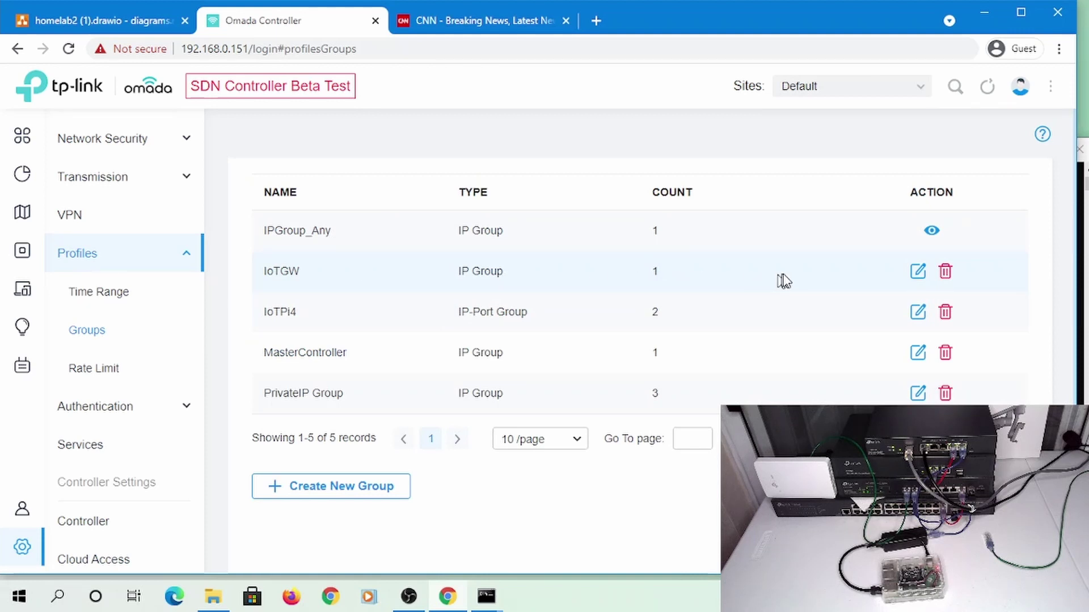
{"action": "left_click", "coordinate": [918, 312]}
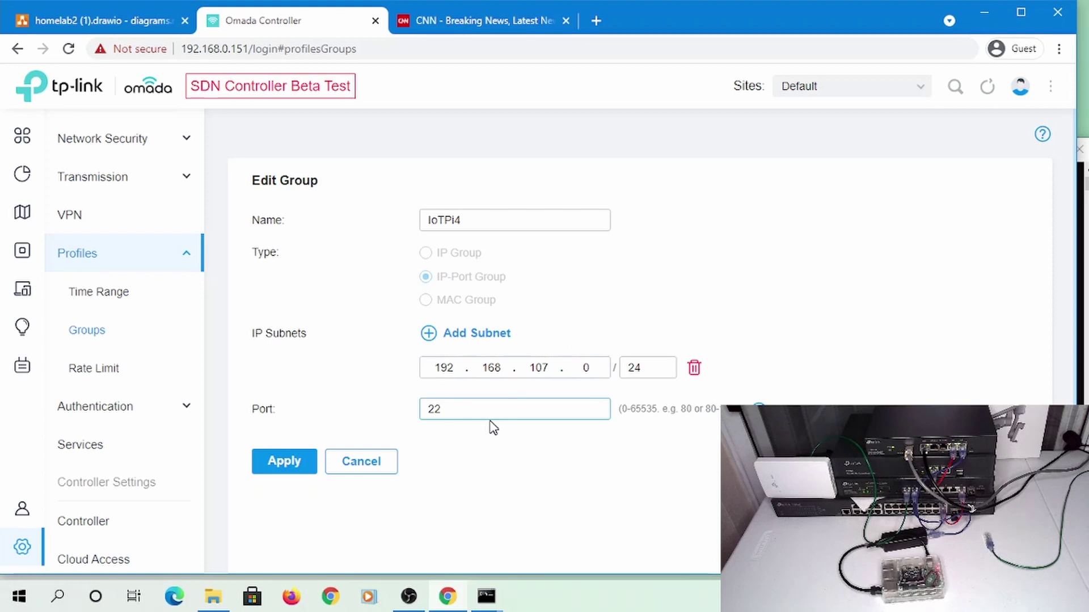
{"action": "left_click", "coordinate": [758, 409]}
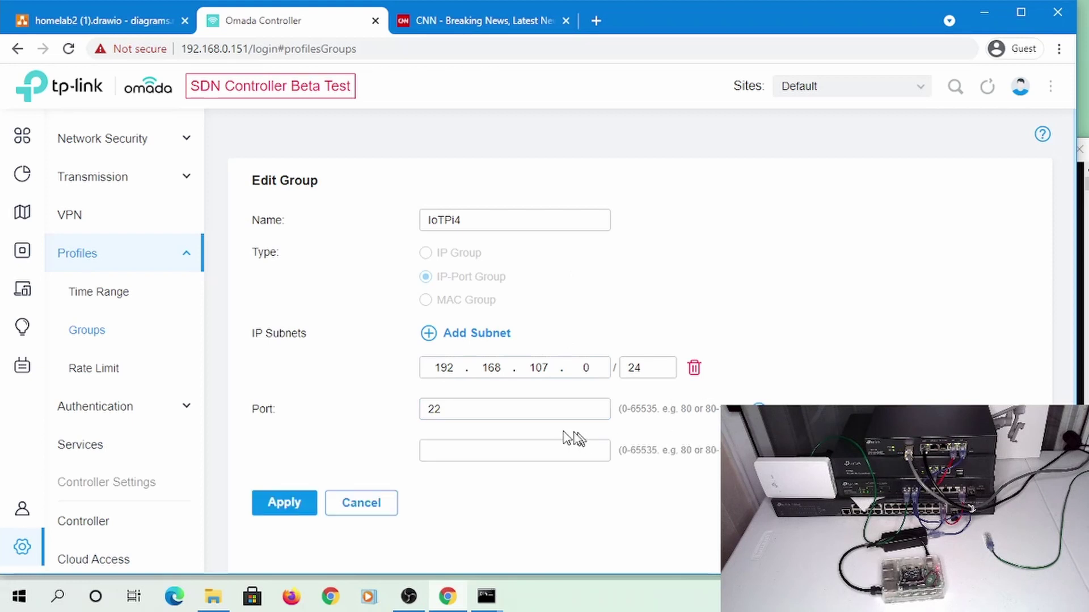
{"action": "left_click", "coordinate": [525, 445]}
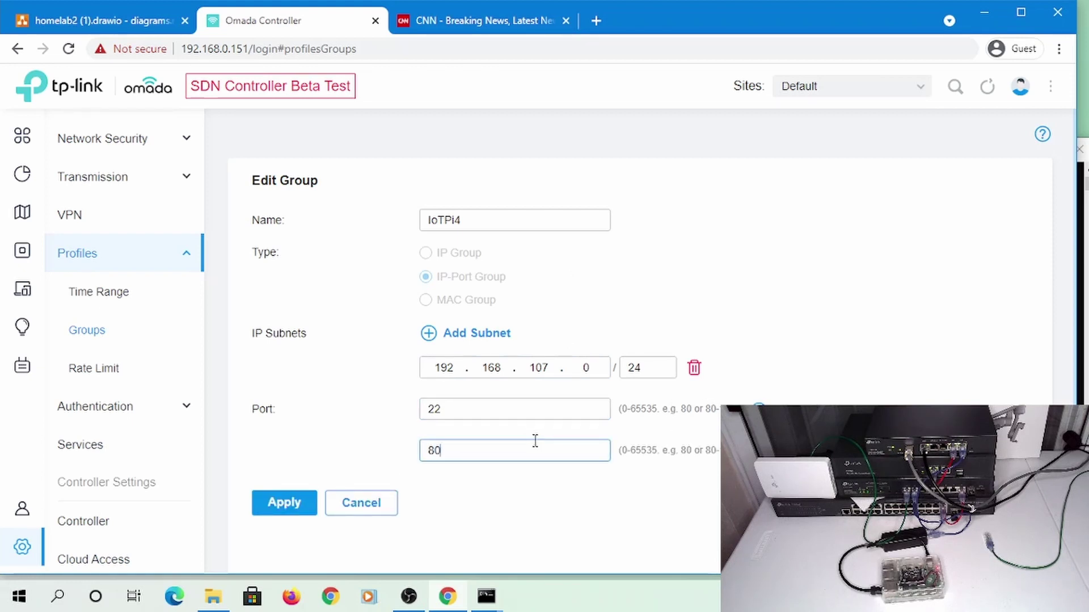
{"action": "type", "text": "80"}
{"action": "left_click", "coordinate": [759, 409]}
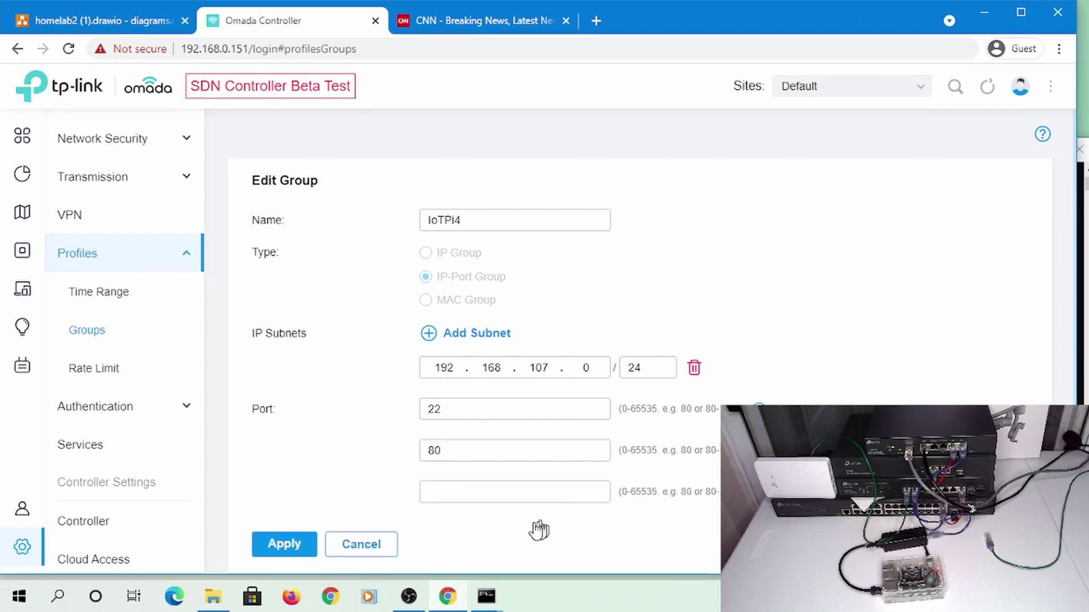
{"action": "left_click", "coordinate": [524, 494]}
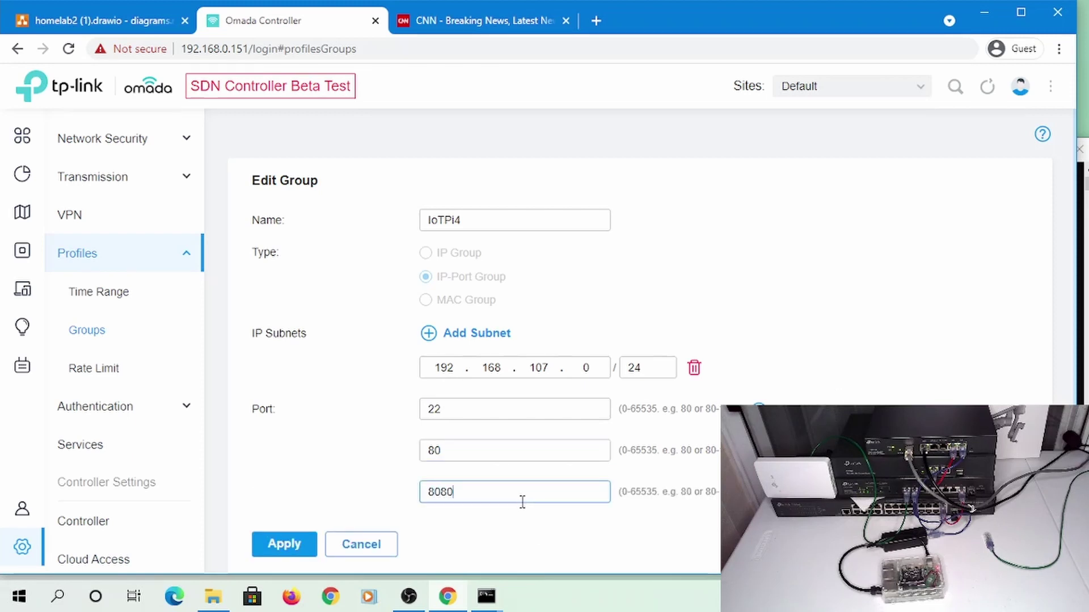
Rename the group to 'IoT Network SSH, Web Port' and save it
{"action": "double_click", "coordinate": [506, 220]}
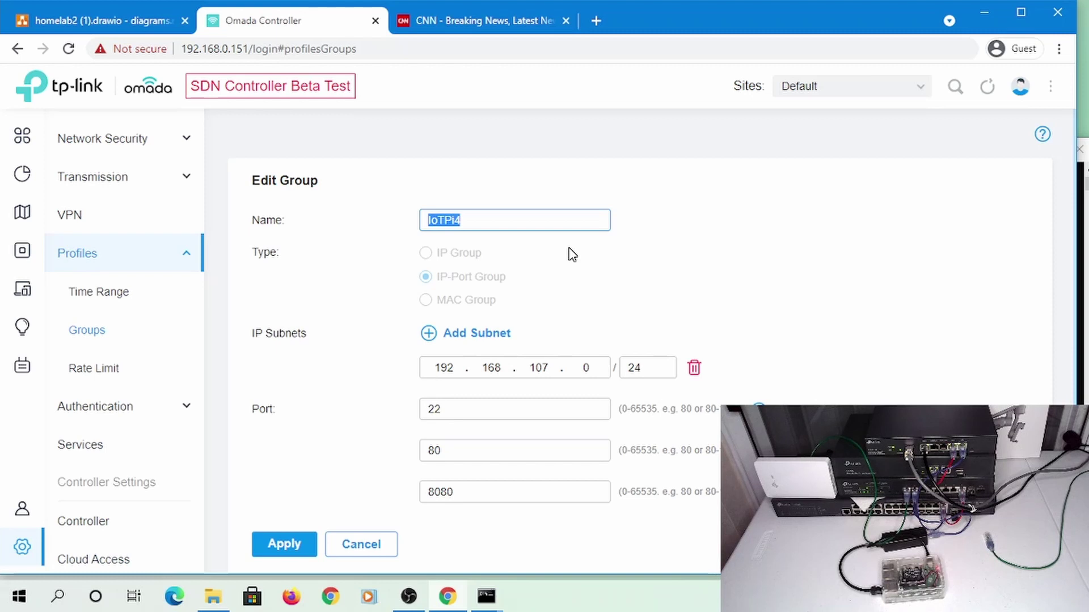
{"action": "type", "text": "I"}
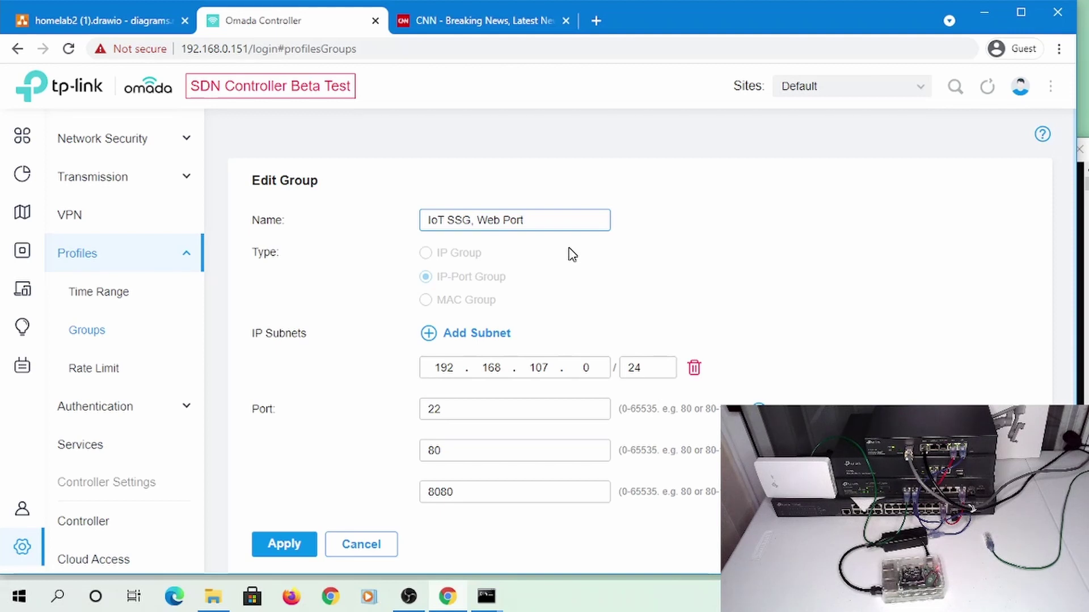
{"action": "key", "text": "BackSpace"}
{"action": "type", "text": "H"}
{"action": "type", "text": "Network"}
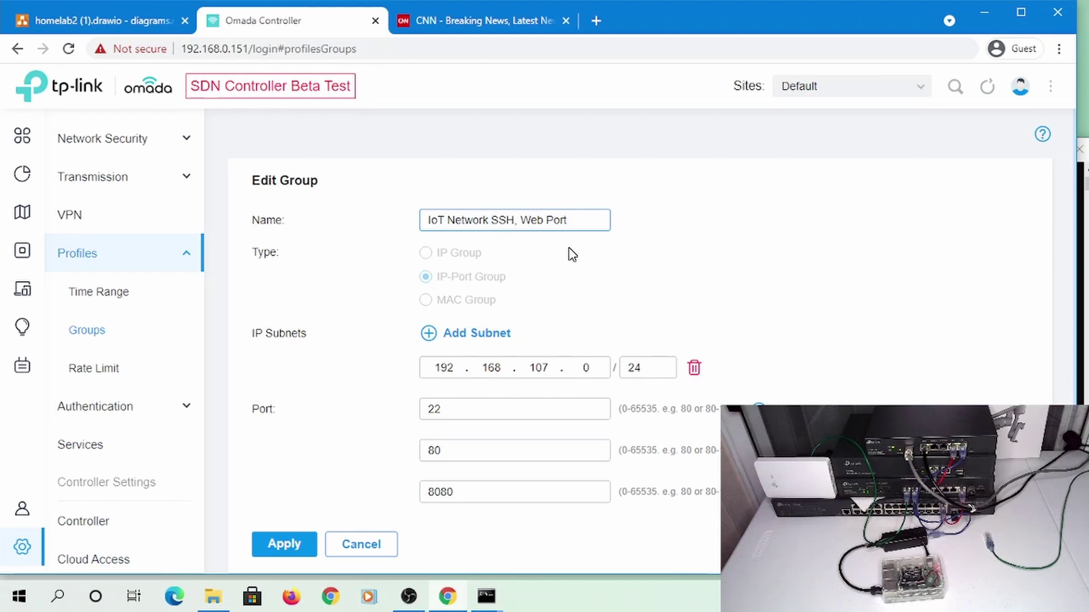
{"action": "left_click", "coordinate": [311, 542]}
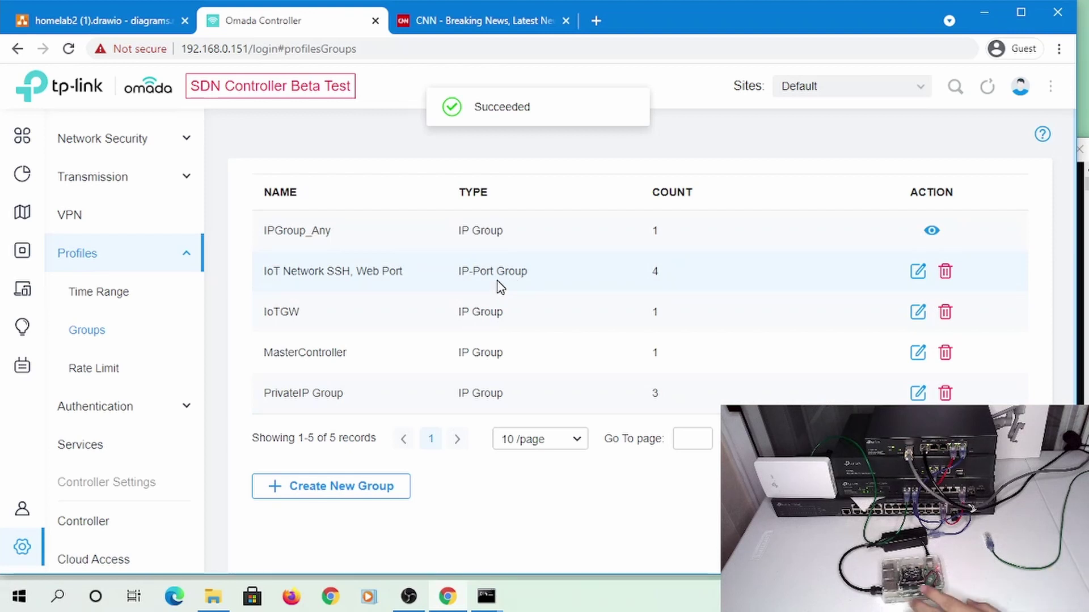
Narrow the group's subnet to the single host 192.168.107.236/32 and save
{"action": "left_click", "coordinate": [917, 272]}
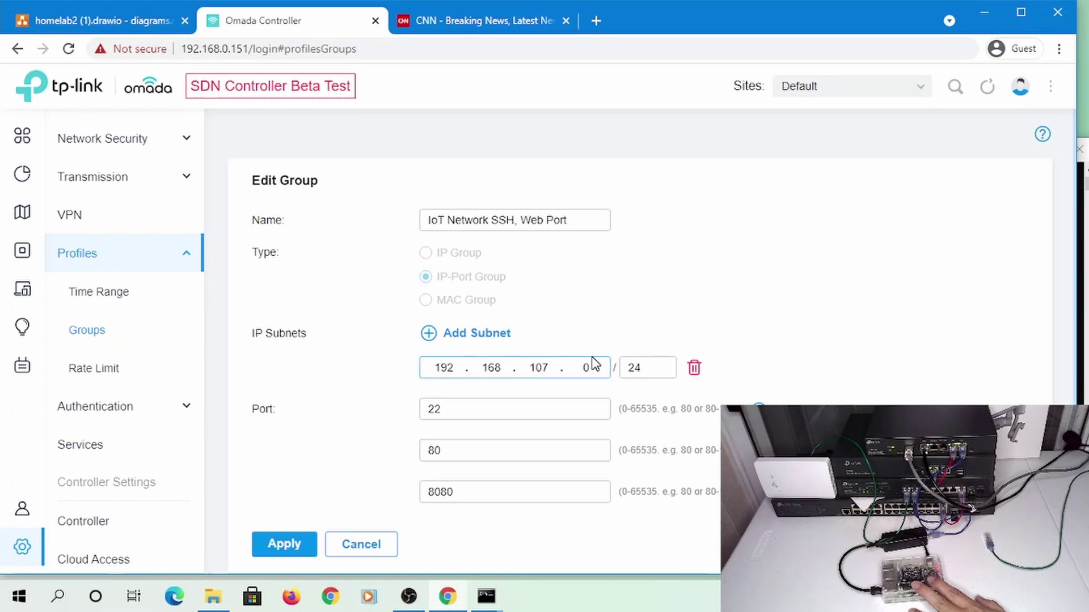
{"action": "left_click_drag", "start_coordinate": [593, 364], "coordinate": [556, 361]}
{"action": "key", "text": "Tab"}
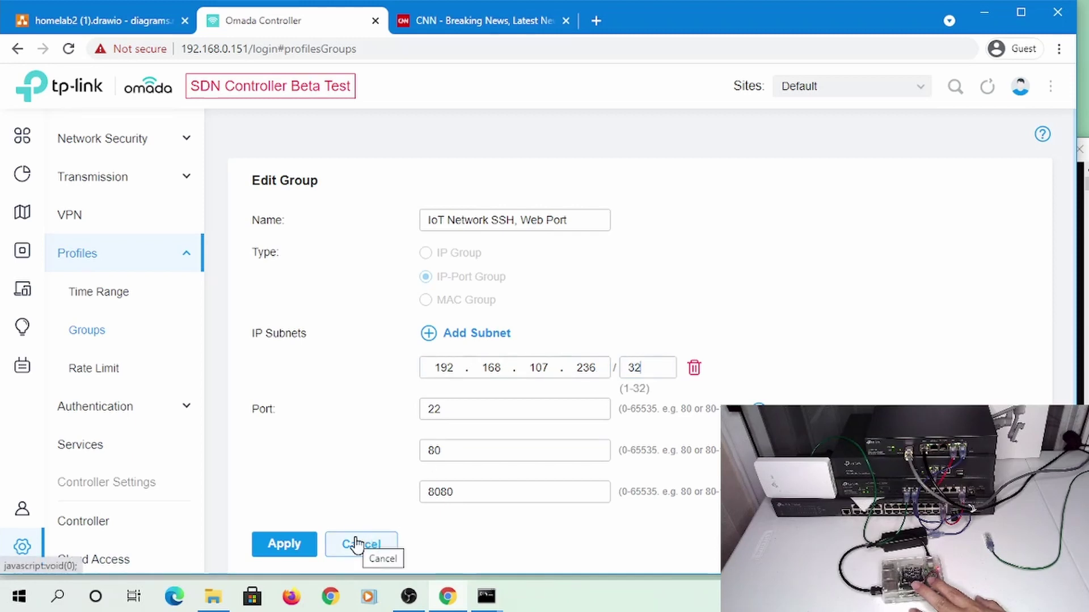
{"action": "left_click", "coordinate": [276, 545]}
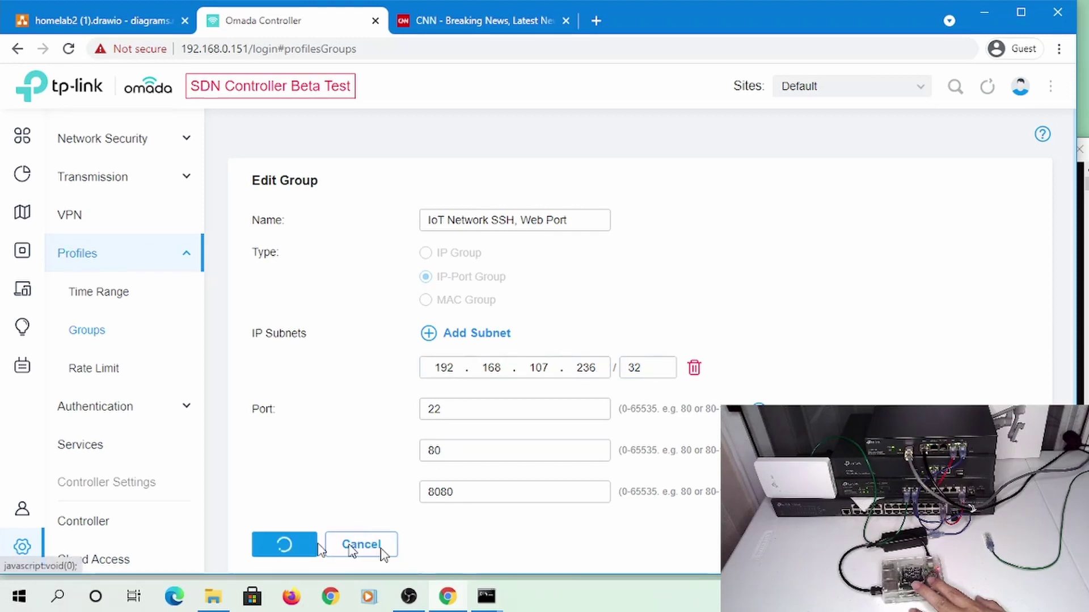
{"action": "mouse_move", "coordinate": [492, 598]}
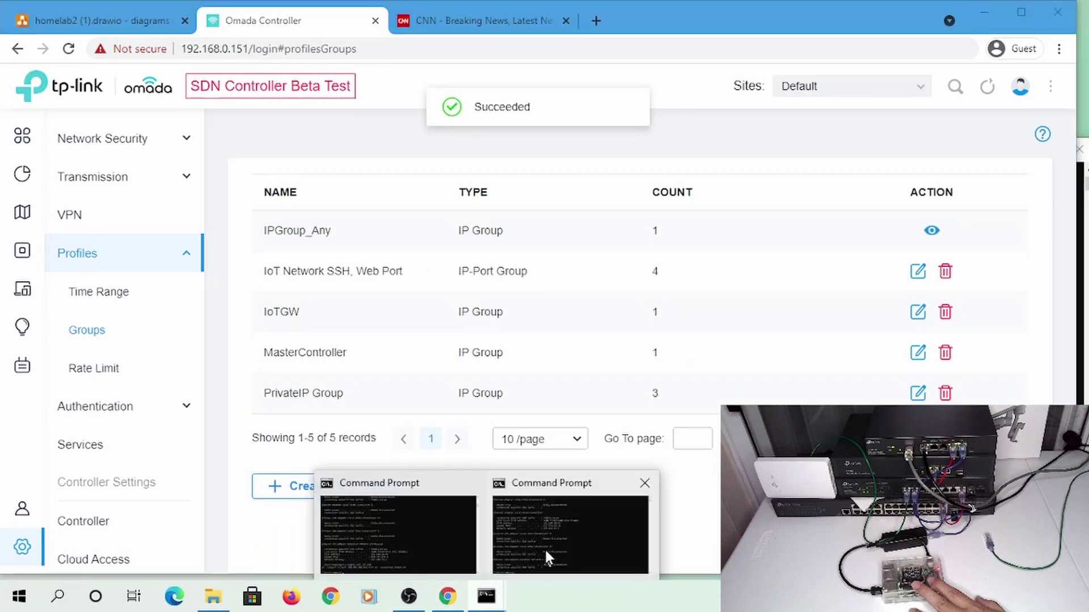
{"action": "left_click", "coordinate": [545, 546]}
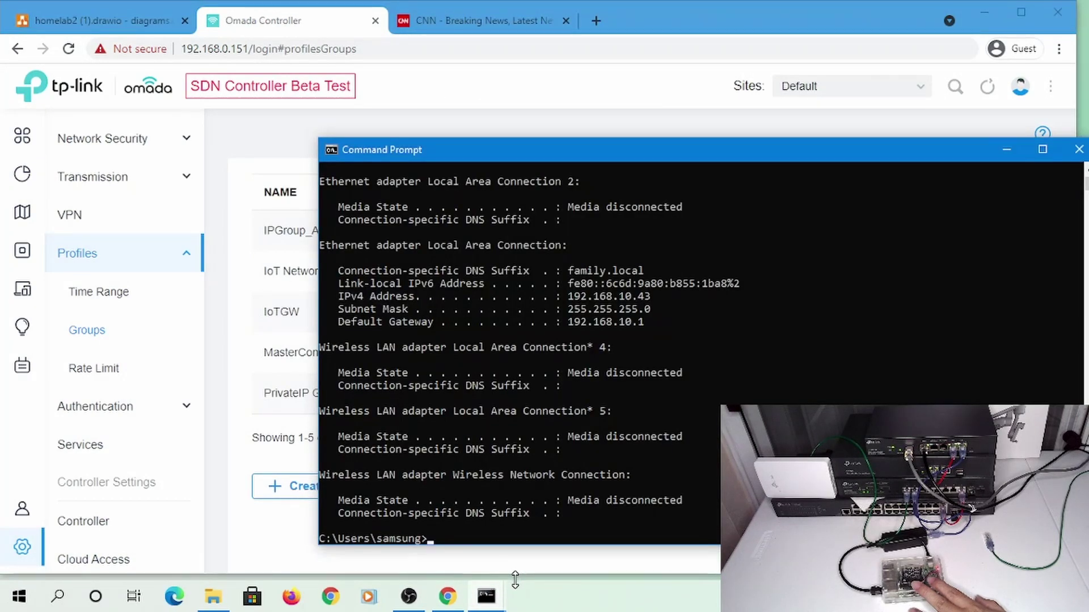
Browse the Command Prompt history, then clear the command line
{"action": "type", "text": "ipconfig"}
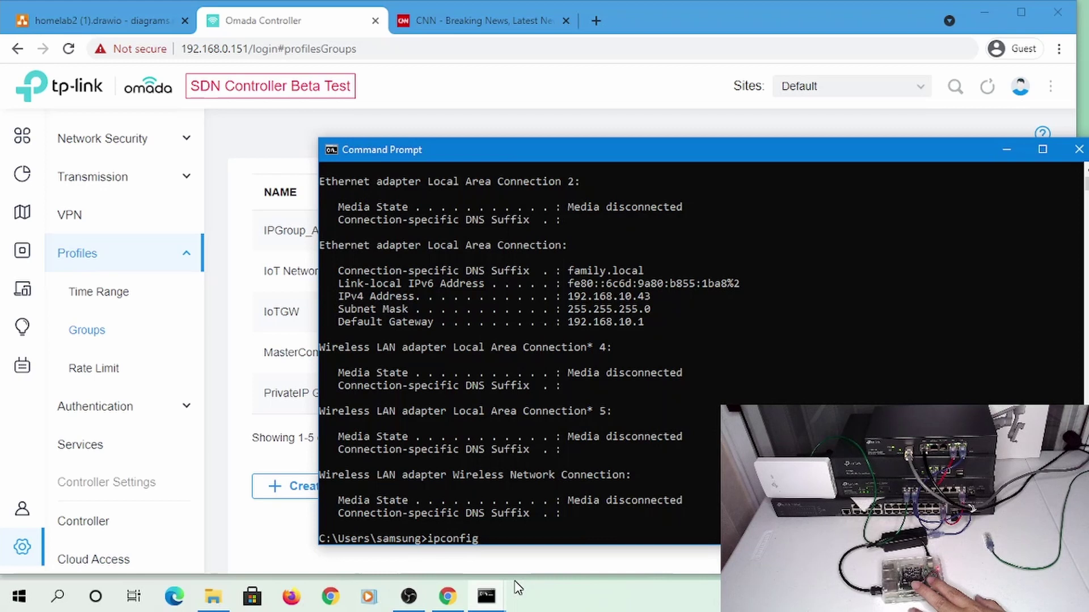
{"action": "key", "text": "Up"}
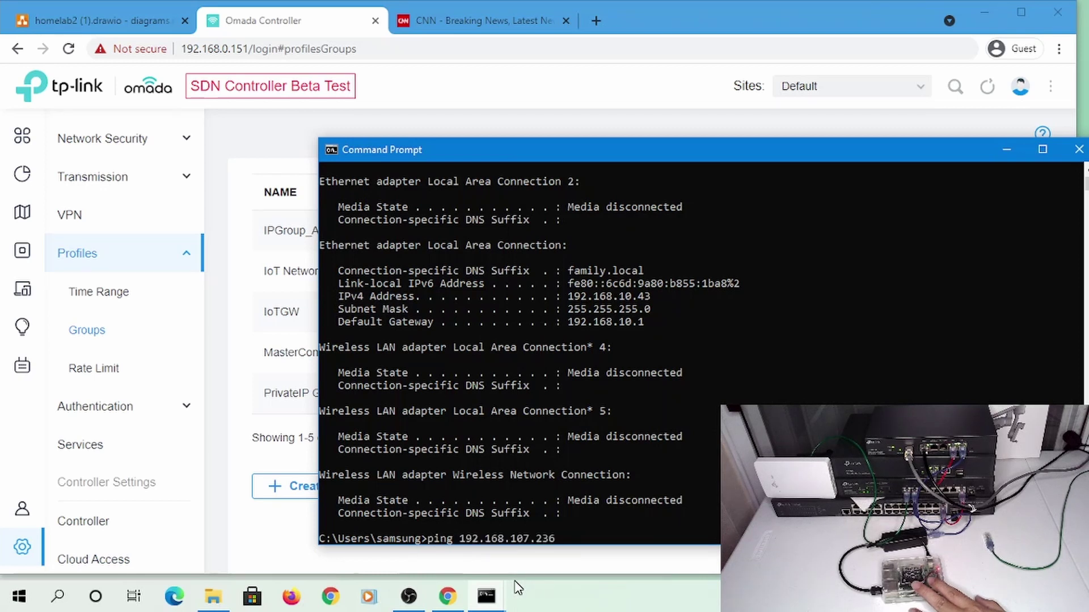
{"action": "key", "text": "Down"}
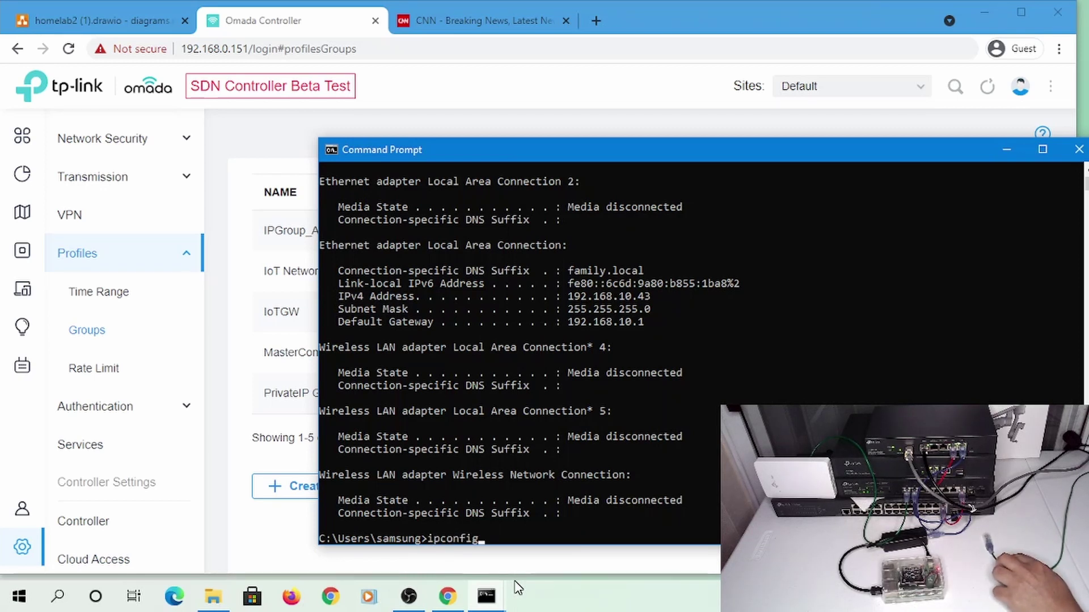
{"action": "key", "text": "Up"}
{"action": "key", "text": "Down"}
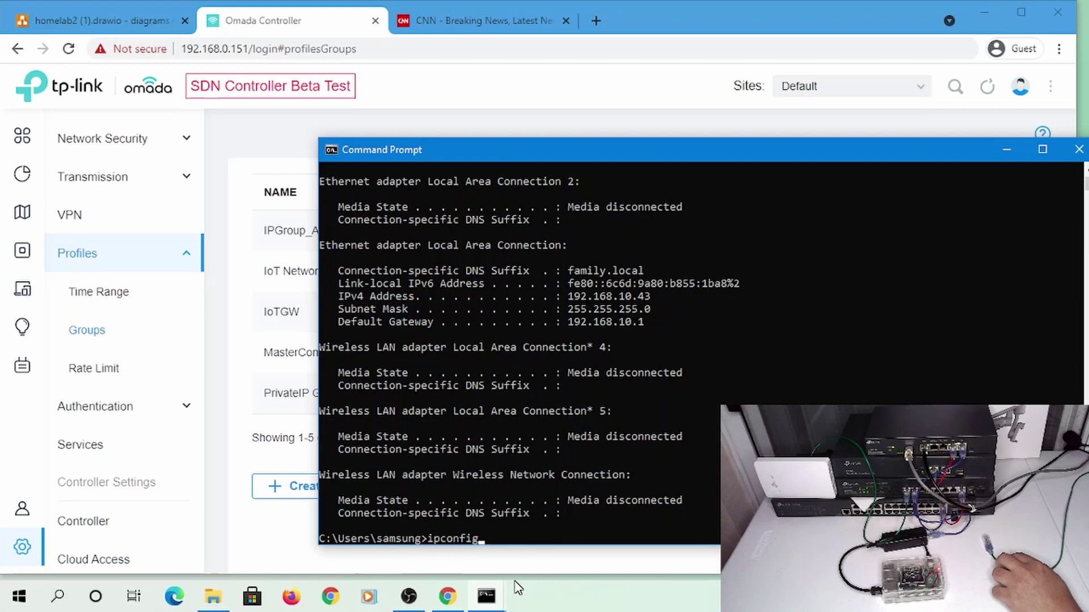
{"action": "key", "text": "BackSpace"}
{"action": "key", "text": "BackSpace"}
{"action": "key", "text": "BackSpace"}
{"action": "key", "text": "BackSpace"}
{"action": "key", "text": "BackSpace"}
{"action": "key", "text": "BackSpace"}
{"action": "key", "text": "BackSpace"}
{"action": "key", "text": "BackSpace"}
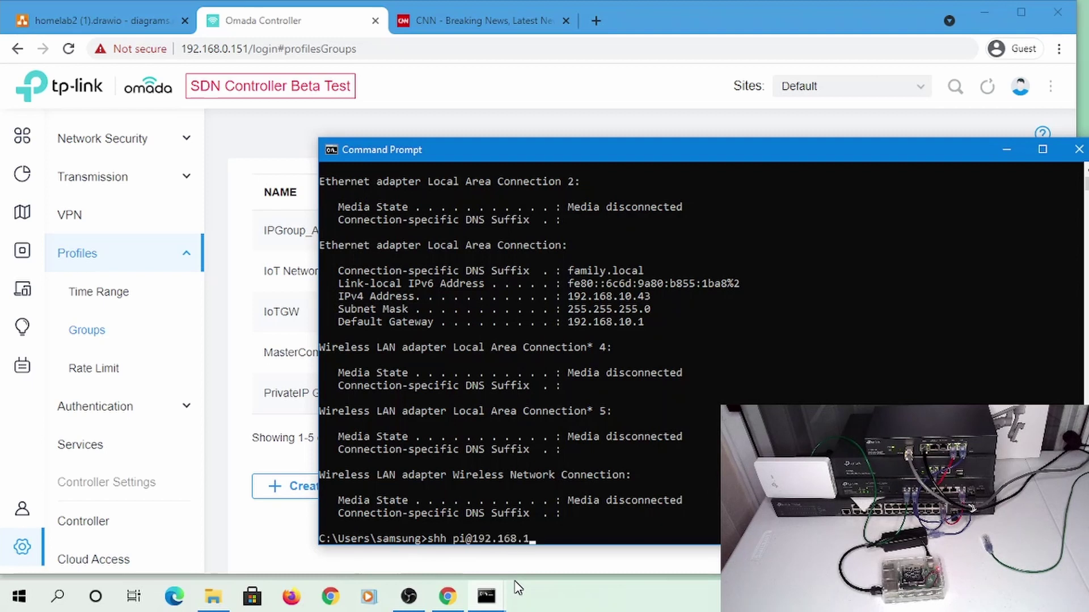
{"action": "type", "text": "shh pi@192.168.107.236"}
{"action": "key", "text": "Return"}
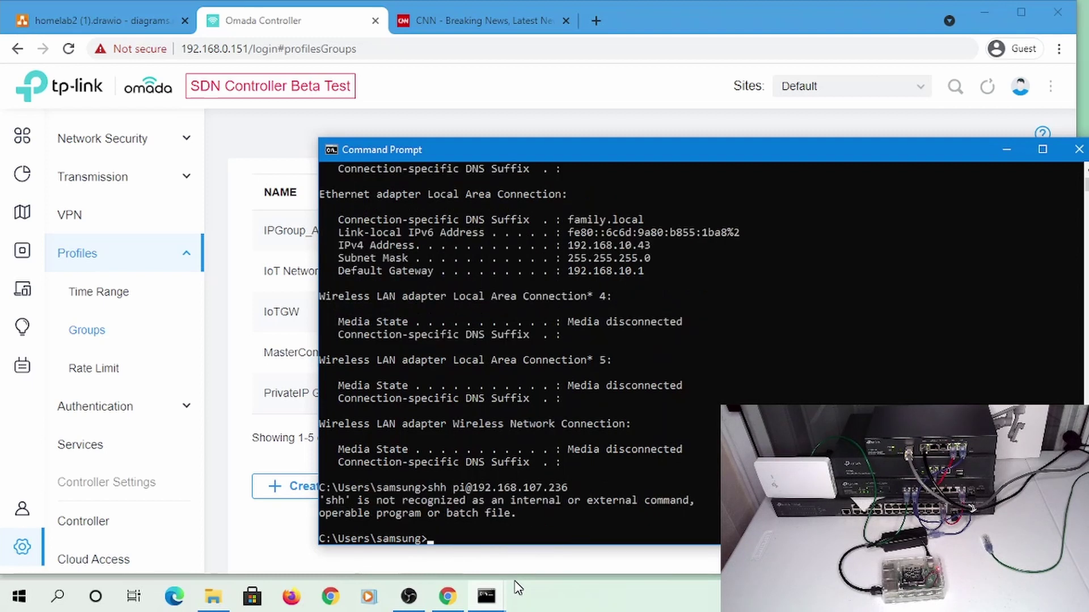
{"action": "key", "text": "Up"}
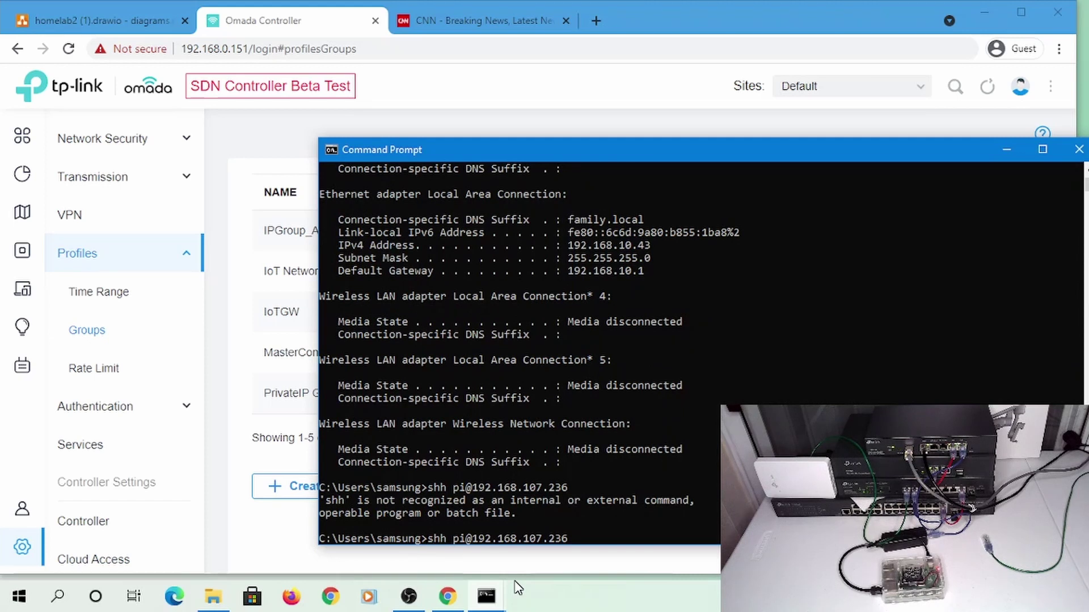
{"action": "key", "text": "Home"}
{"action": "key", "text": "Right"}
{"action": "key", "text": "Right"}
{"action": "key", "text": "BackSpace"}
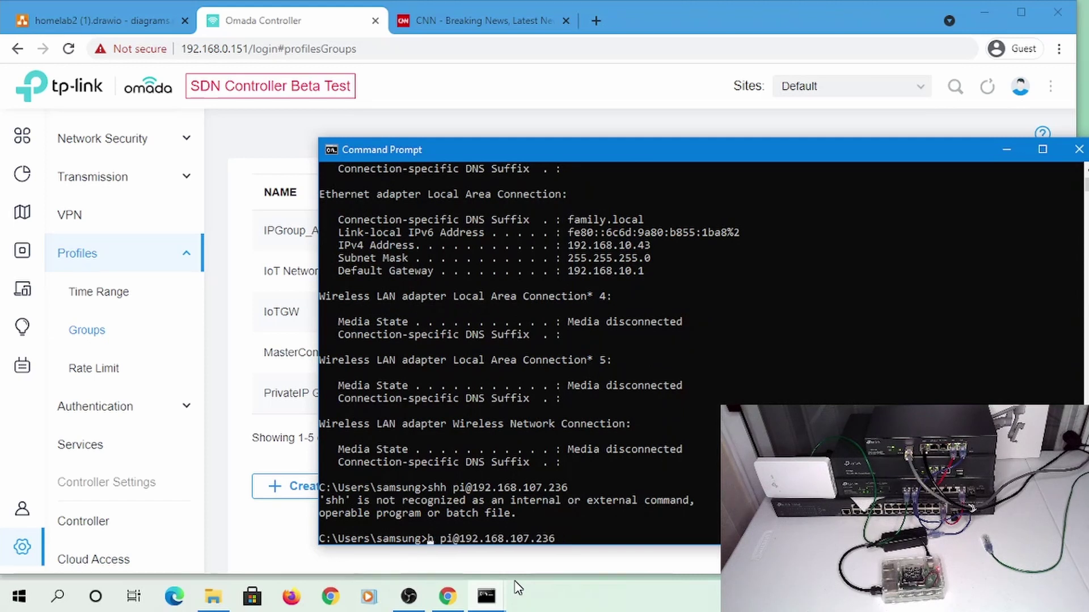
{"action": "type", "text": "ss"}
{"action": "key", "text": "Return"}
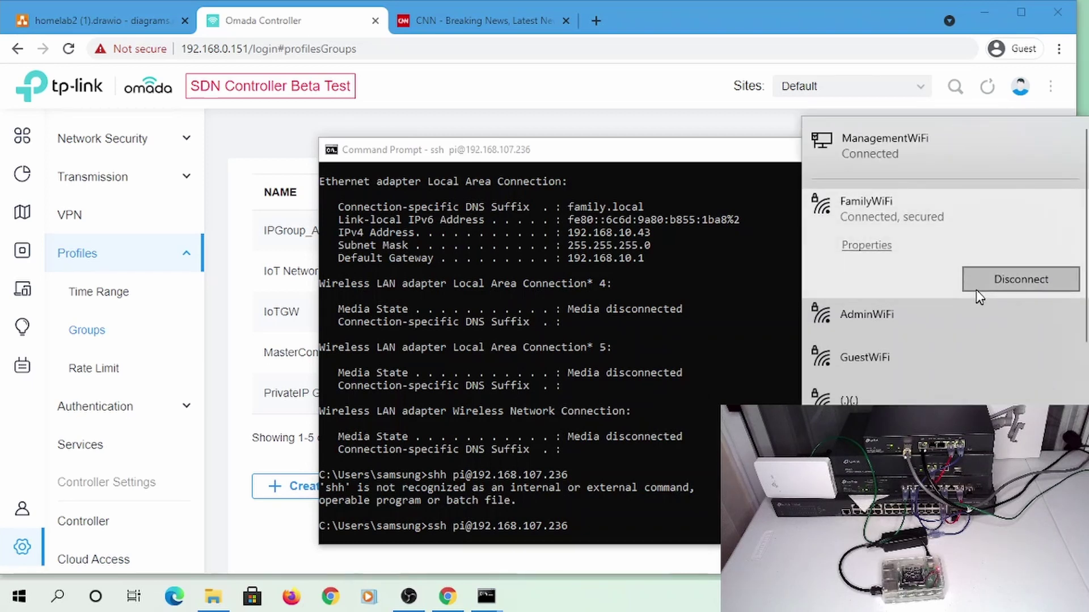
Disconnect from FamilyWiFi, rerun ssh to its password prompt, cancel, and return to Omada
{"action": "left_click", "coordinate": [988, 275]}
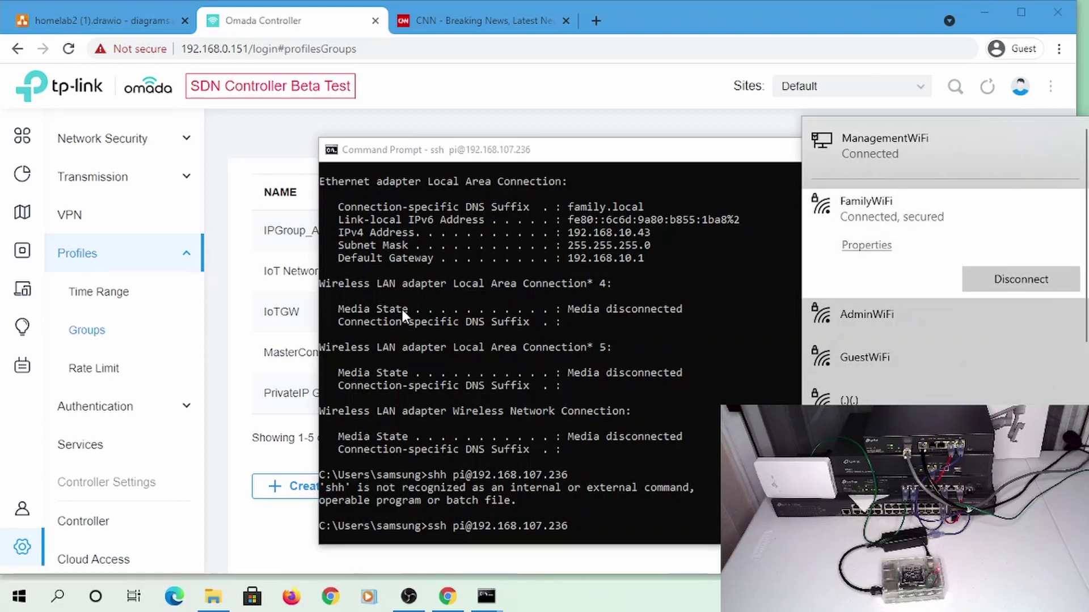
{"action": "left_click", "coordinate": [402, 310]}
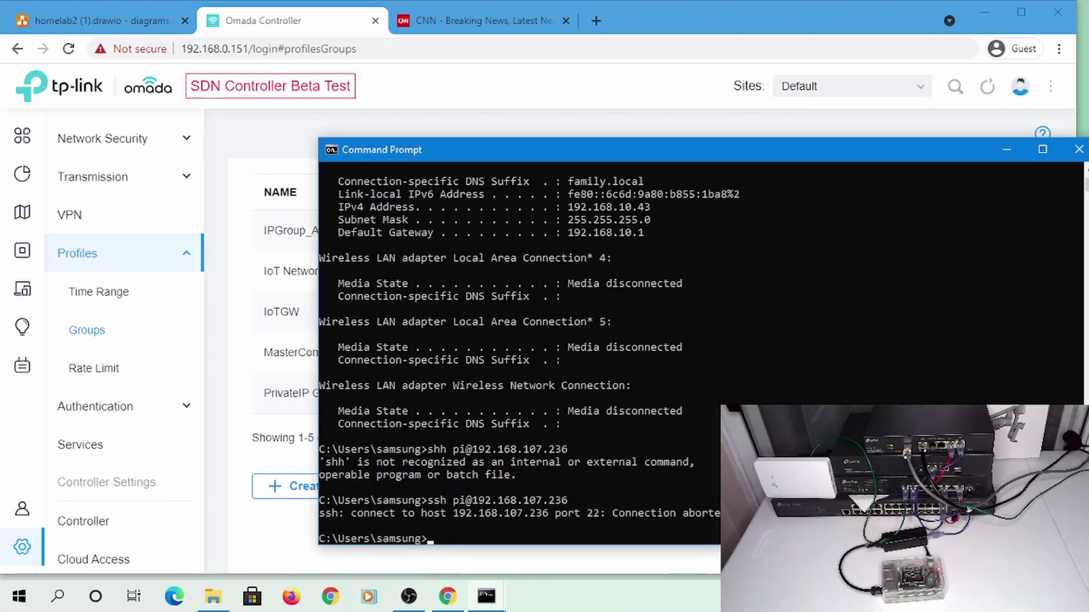
{"action": "key", "text": "Up"}
{"action": "key", "text": "Return"}
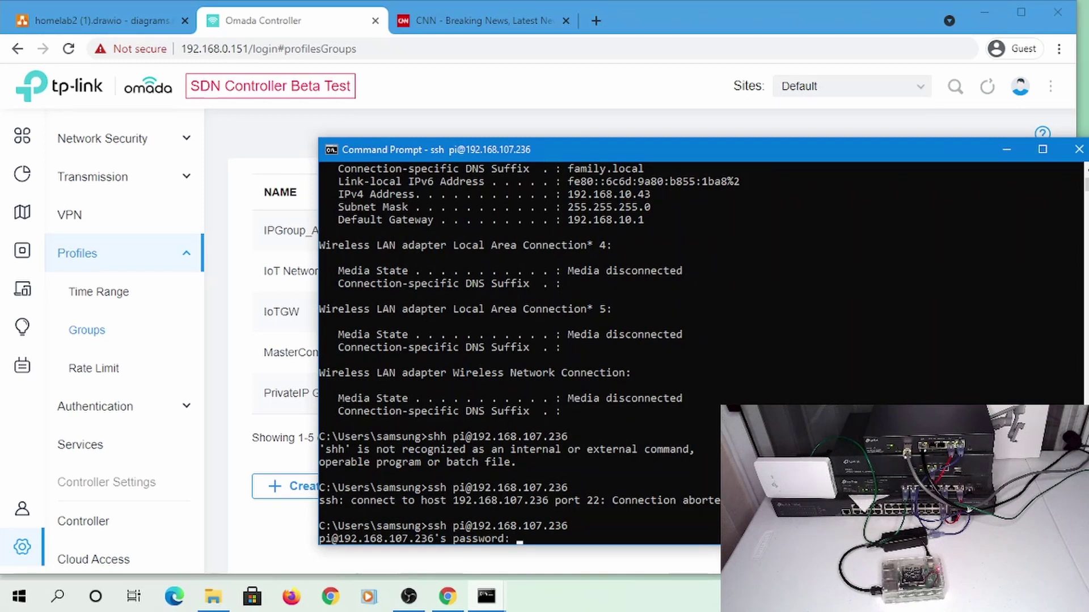
{"action": "key", "text": "ctrl+c"}
{"action": "key", "text": "alt+Tab"}
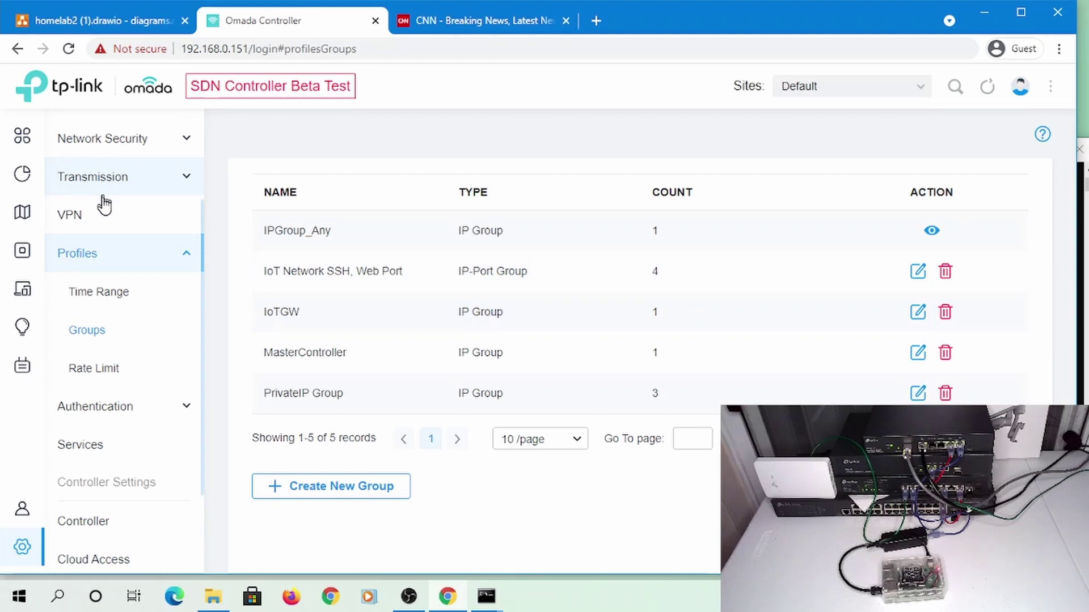
Delete Switch ACL rule 1, Permit SSH to IoT, and confirm the deletion
{"action": "scroll", "coordinate": [145, 235], "scroll_direction": "up", "scroll_amount": 2}
{"action": "left_click", "coordinate": [114, 296]}
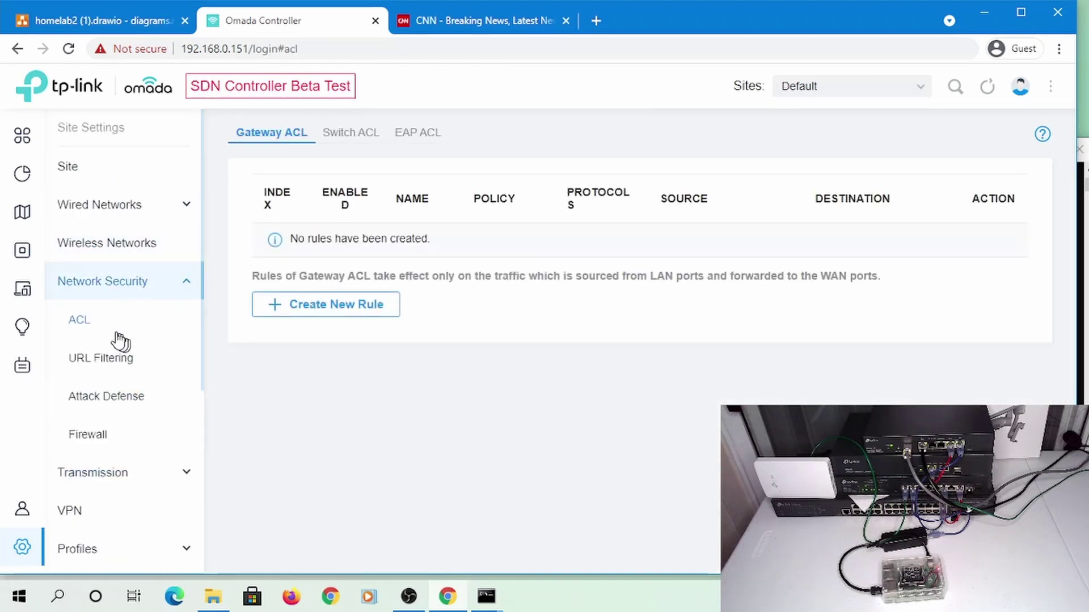
{"action": "left_click", "coordinate": [348, 136]}
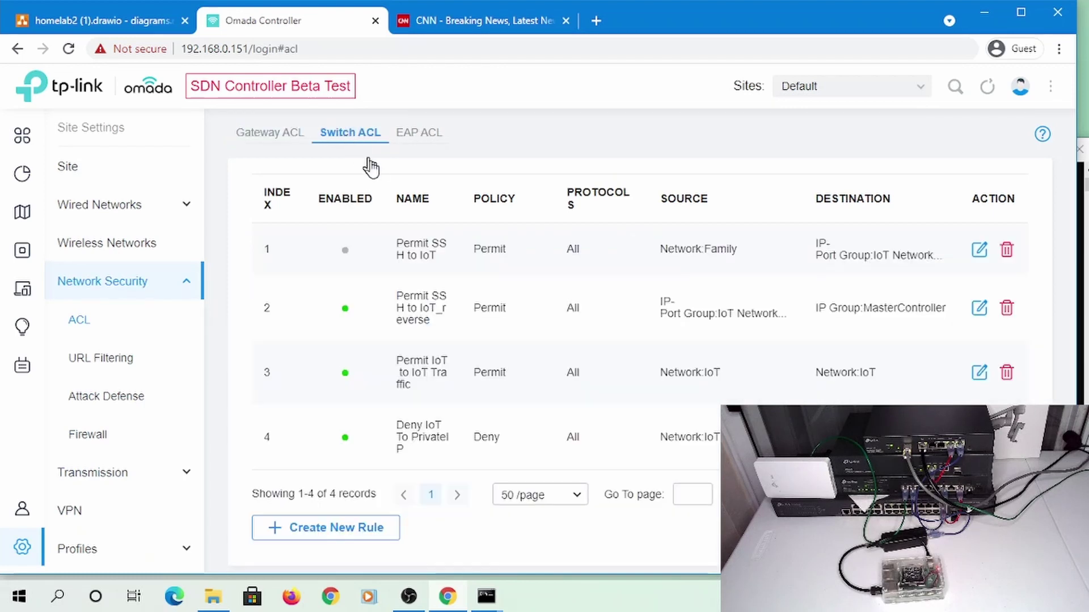
{"action": "left_click", "coordinate": [1006, 249]}
{"action": "left_click", "coordinate": [365, 299]}
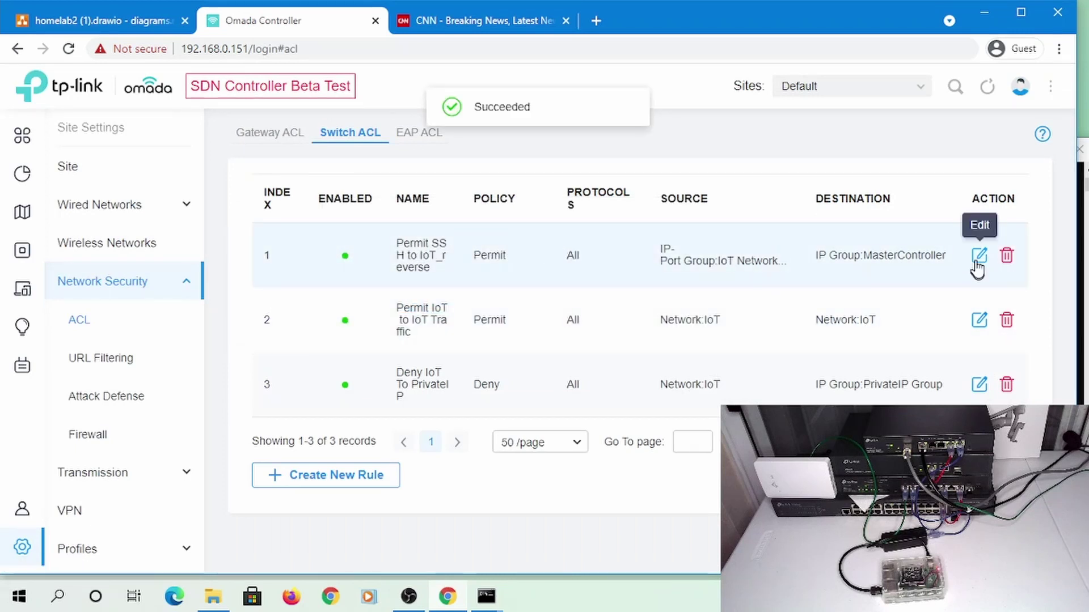
Change Permit SSH to IoT_reverse's destination type to Network with Family ticked, and apply
{"action": "left_click", "coordinate": [979, 258]}
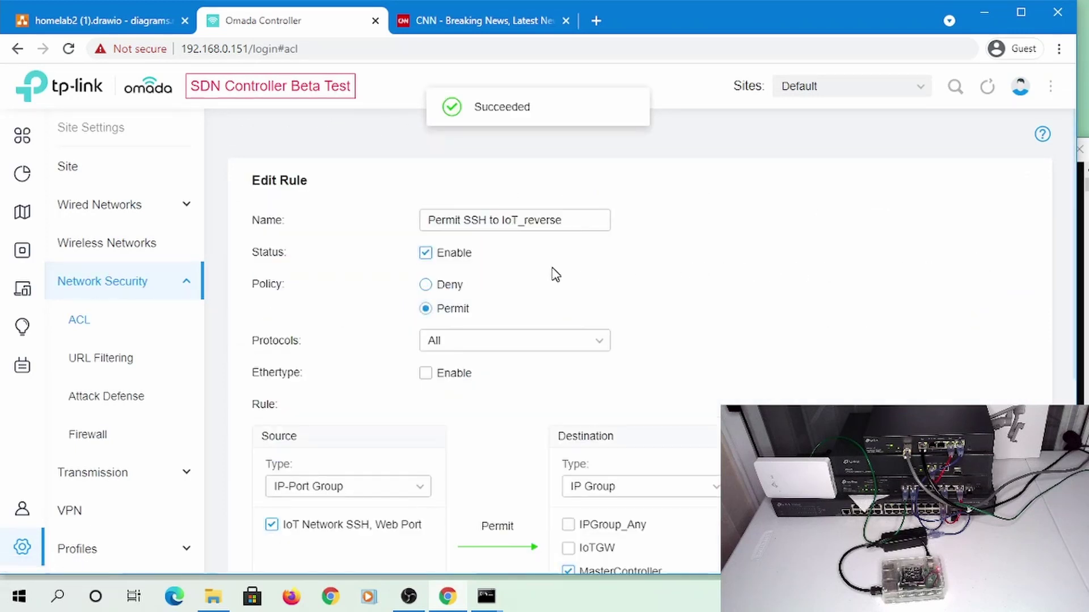
{"action": "scroll", "coordinate": [726, 309], "scroll_direction": "down", "scroll_amount": 5}
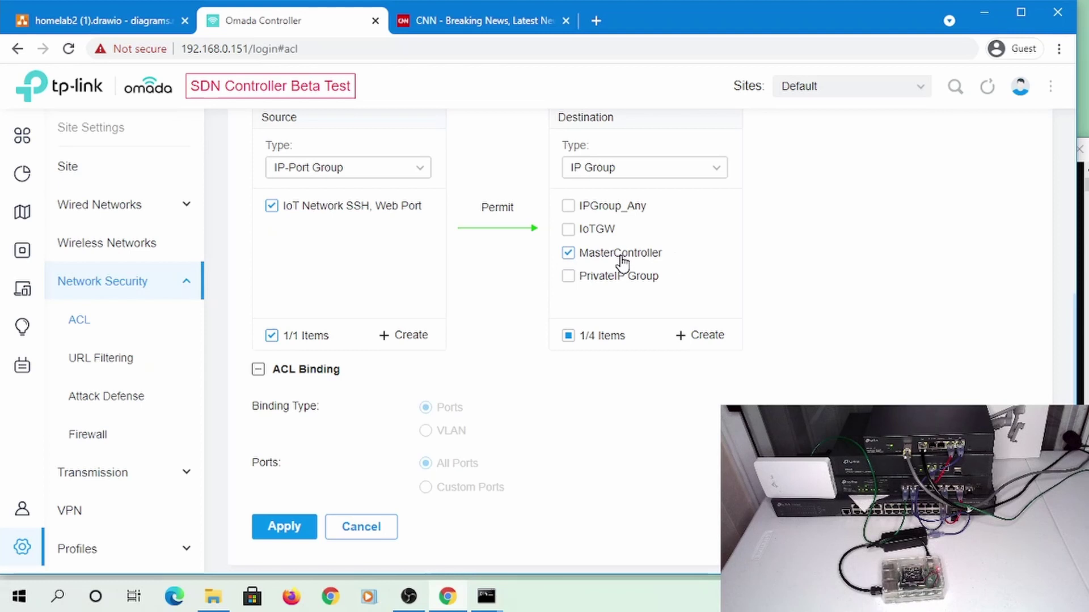
{"action": "left_click", "coordinate": [610, 172]}
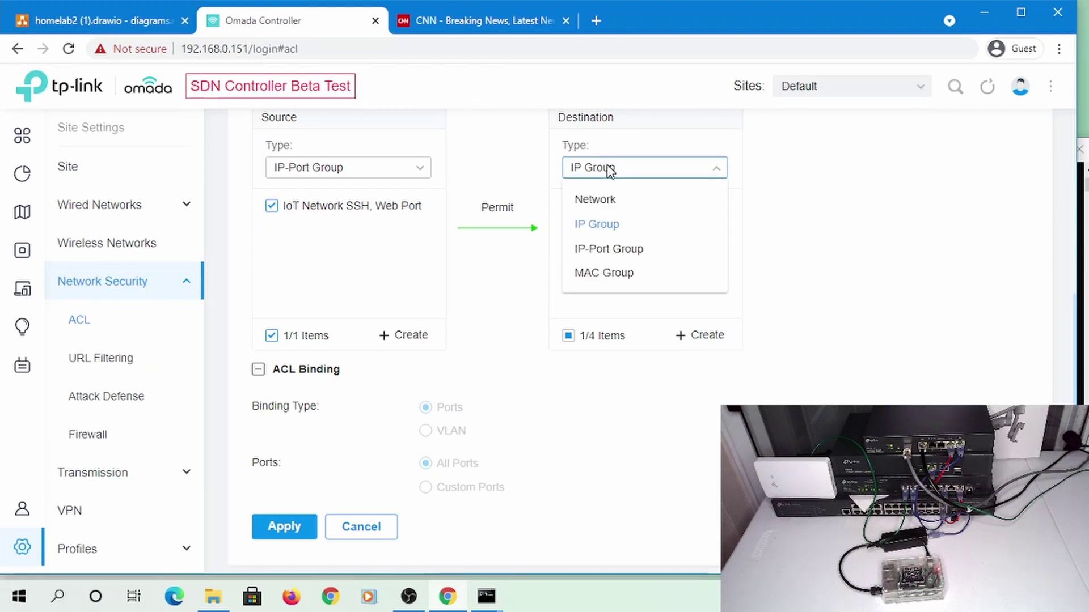
{"action": "left_click", "coordinate": [599, 204]}
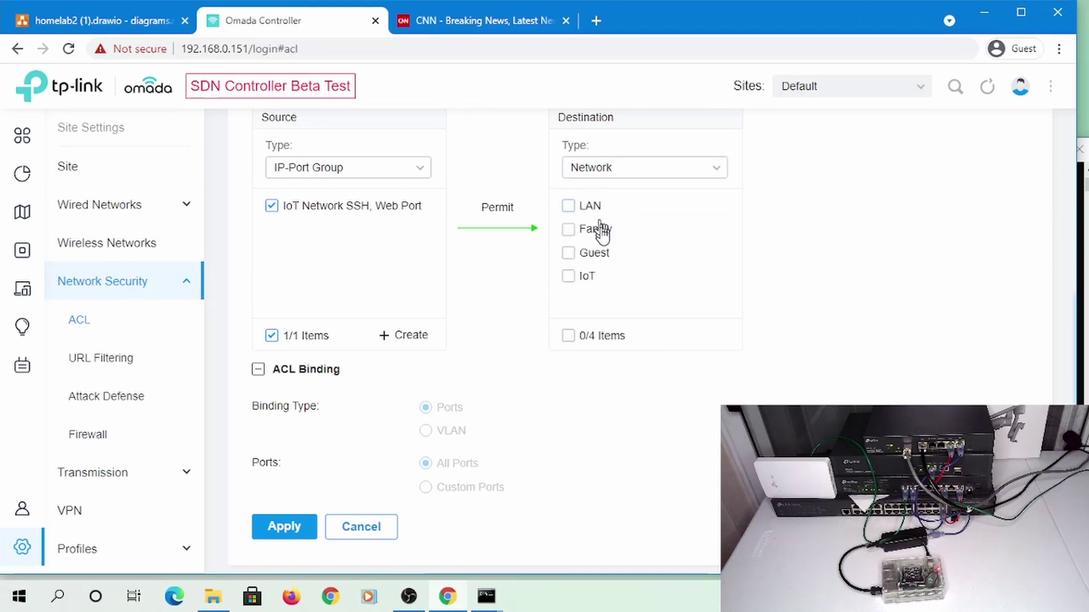
{"action": "left_click", "coordinate": [568, 230]}
{"action": "scroll", "coordinate": [509, 263], "scroll_direction": "up", "scroll_amount": 5}
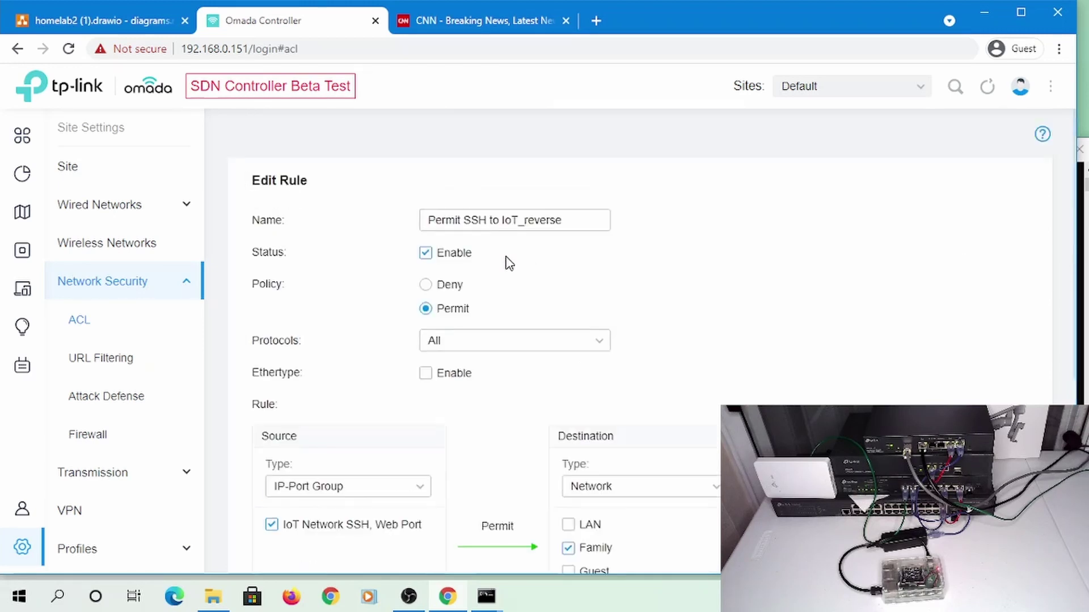
{"action": "scroll", "coordinate": [509, 262], "scroll_direction": "down", "scroll_amount": 5}
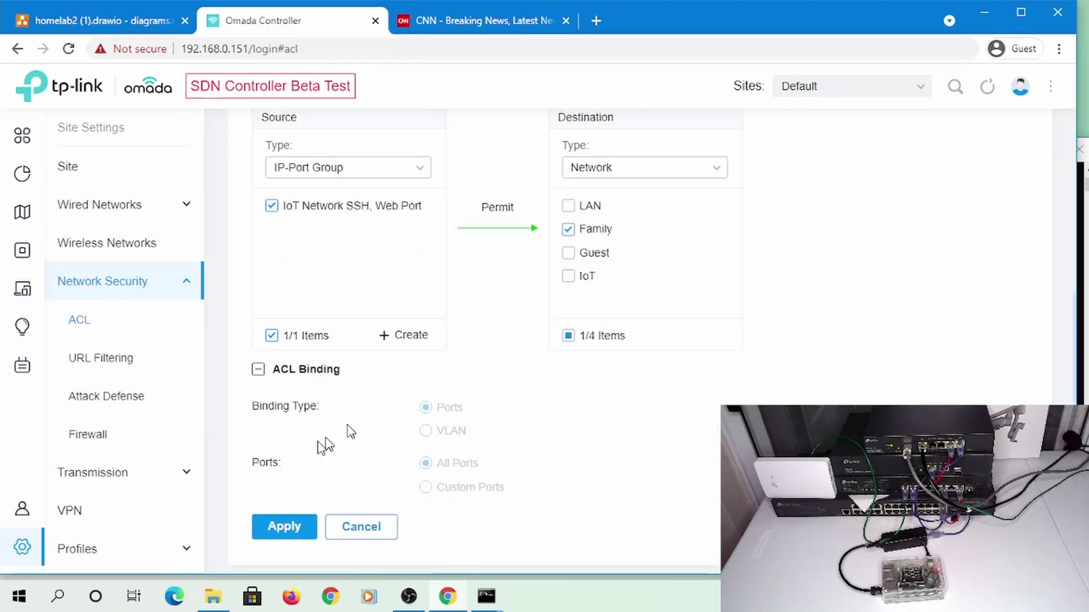
{"action": "scroll", "coordinate": [340, 439], "scroll_direction": "down", "scroll_amount": 1}
{"action": "left_click", "coordinate": [273, 529]}
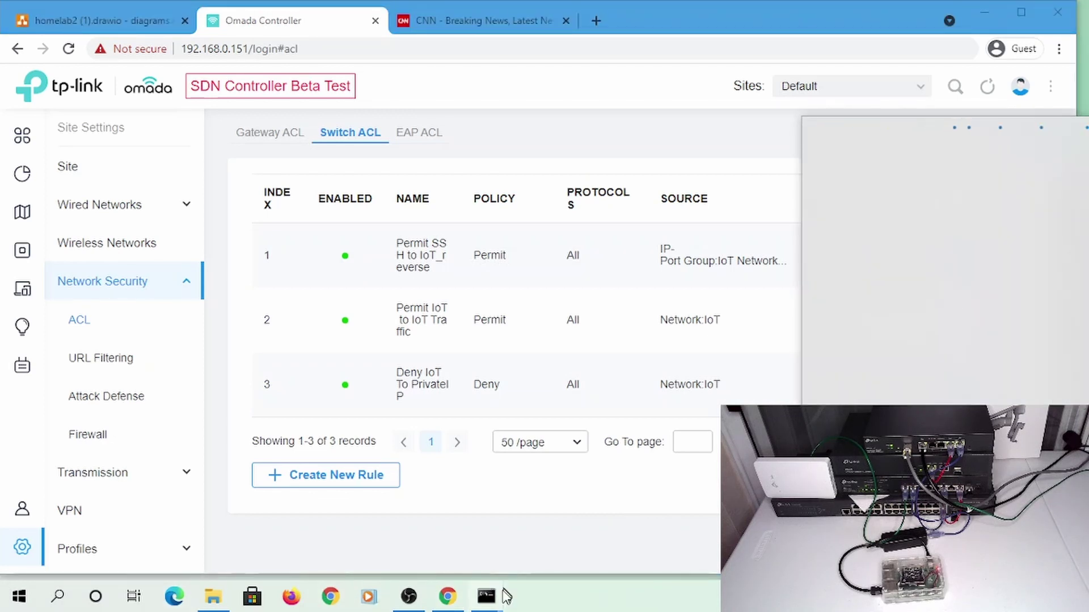
Rerun SSH to 192.168.107.236 in the first Command Prompt, cancelling at the password prompt
{"action": "mouse_move", "coordinate": [494, 606]}
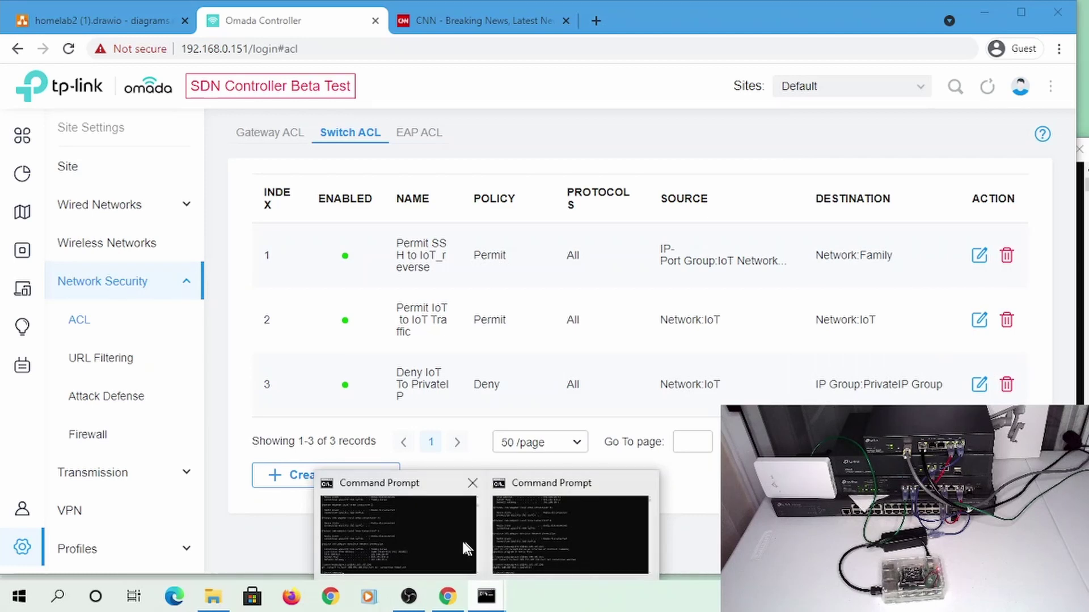
{"action": "left_click", "coordinate": [336, 553]}
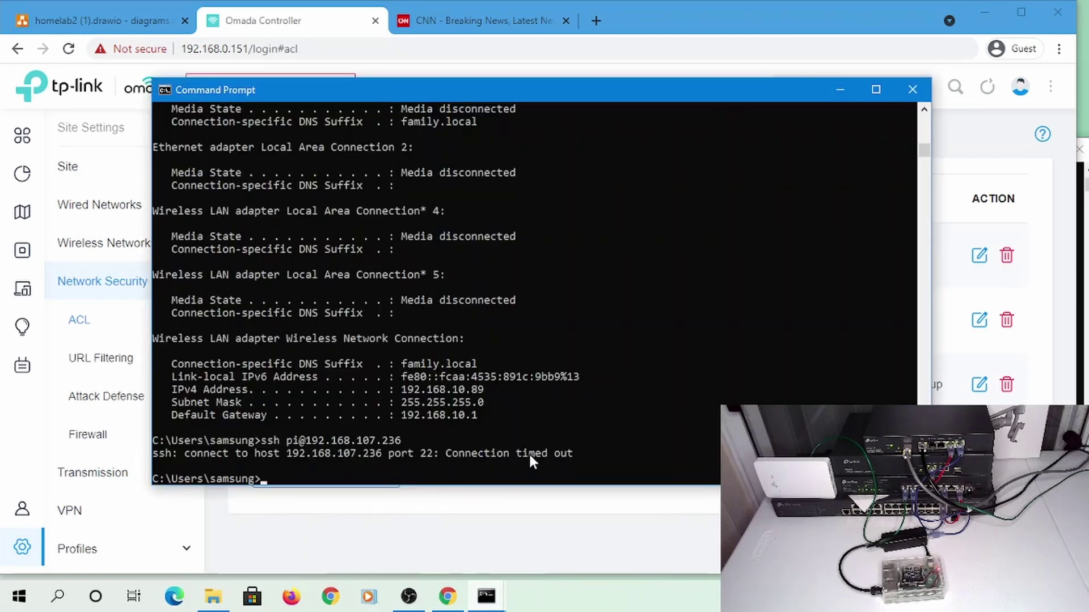
{"action": "key", "text": "Up"}
{"action": "key", "text": "Return"}
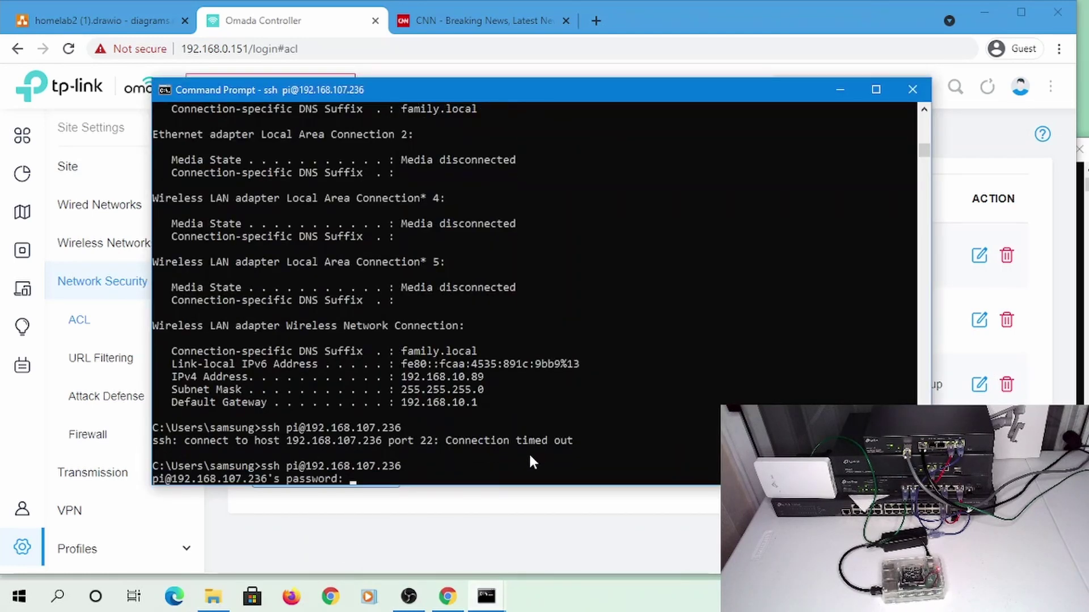
{"action": "key", "text": "ctrl+c"}
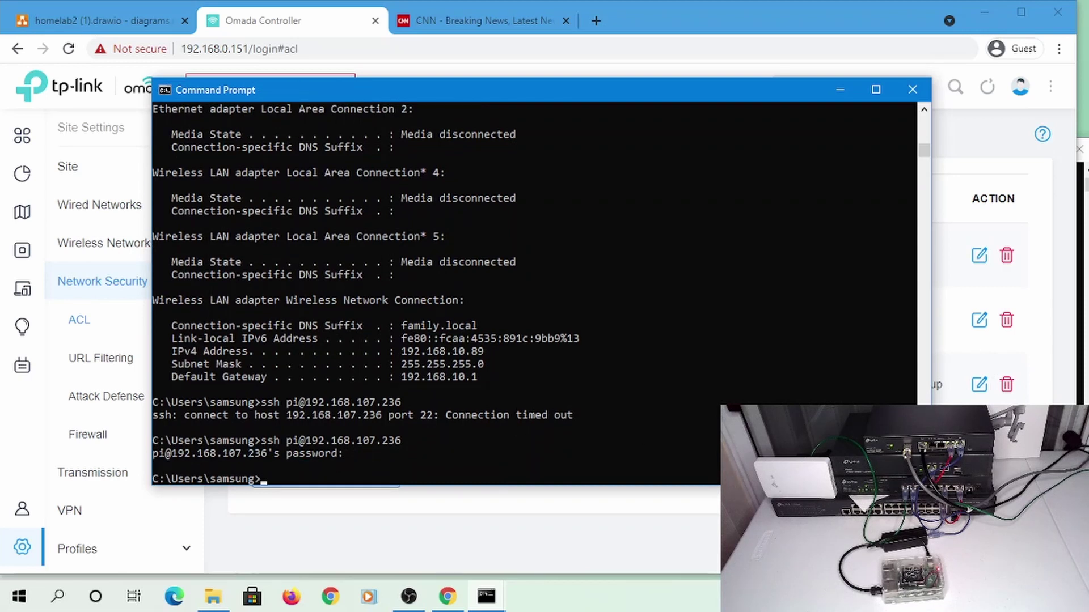
Connect the laptop to FamilyWiFi and return to the Omada Controller page
{"action": "left_click", "coordinate": [978, 388]}
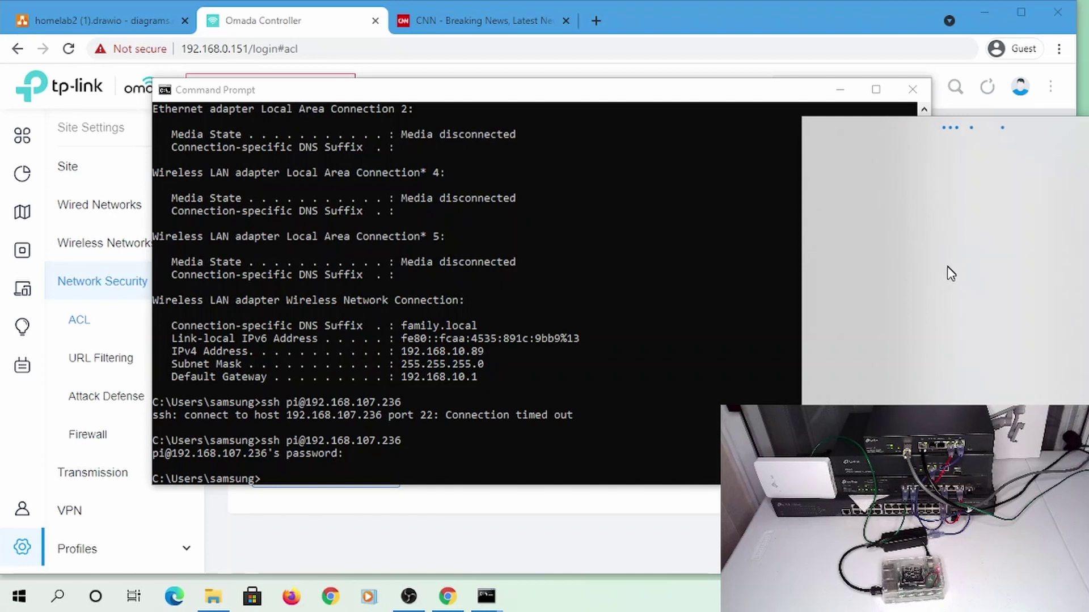
{"action": "left_click", "coordinate": [905, 230]}
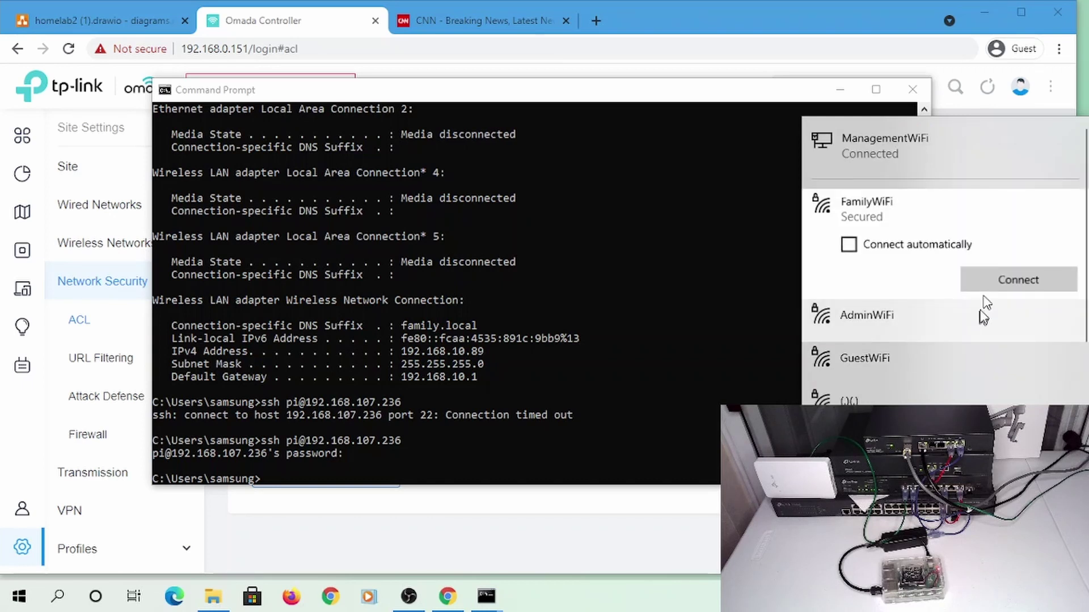
{"action": "left_click", "coordinate": [986, 268]}
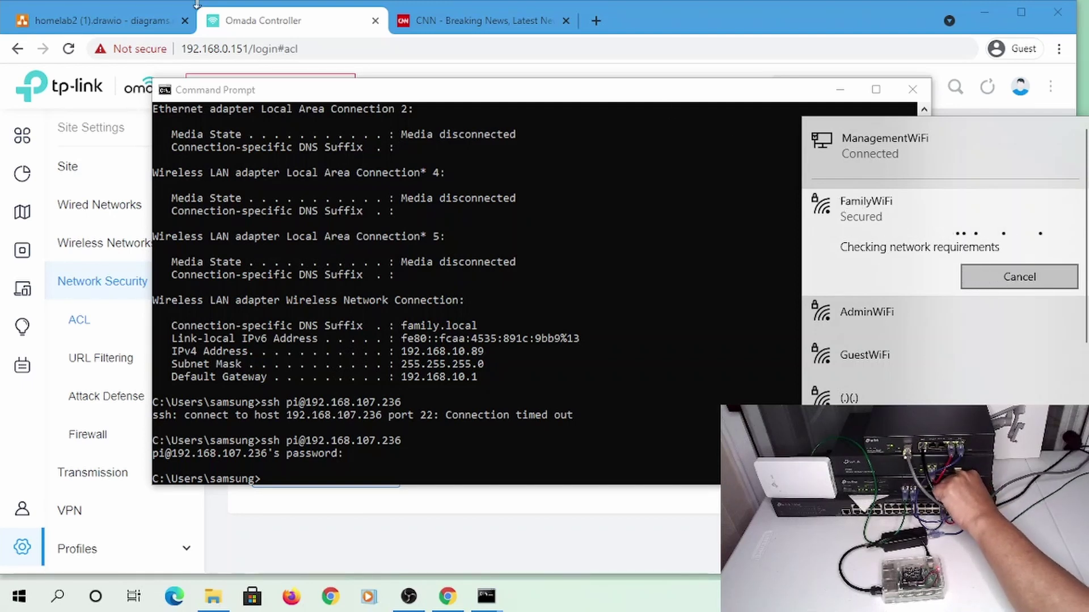
{"action": "left_click", "coordinate": [279, 20]}
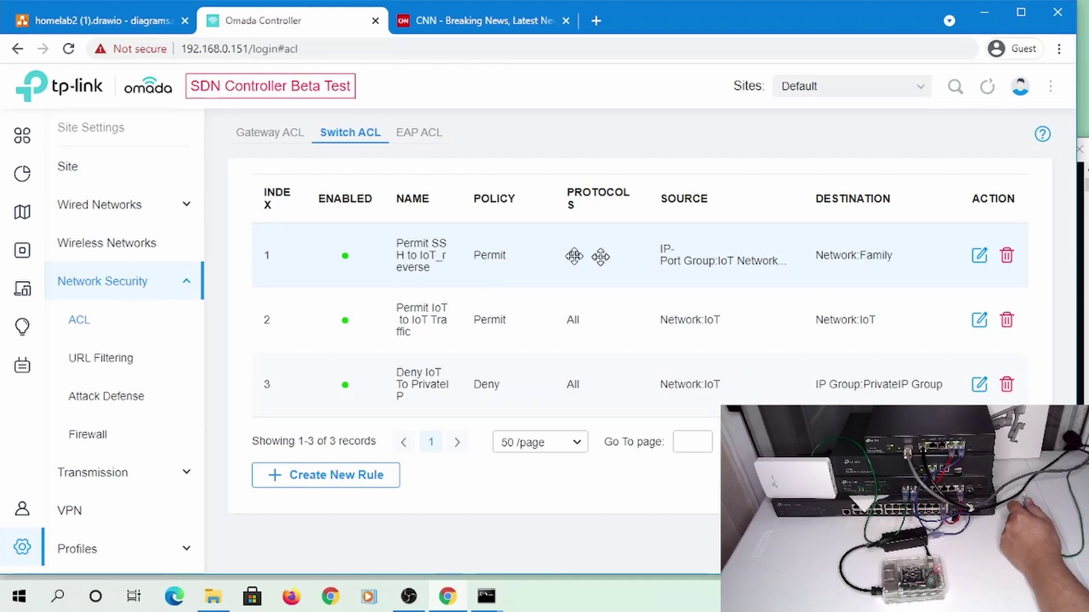
Rename rule 1 from 'Permit SSH to IoT_reverse' to 'Permit SSH, Web to IoT' and apply
{"action": "left_click", "coordinate": [977, 257]}
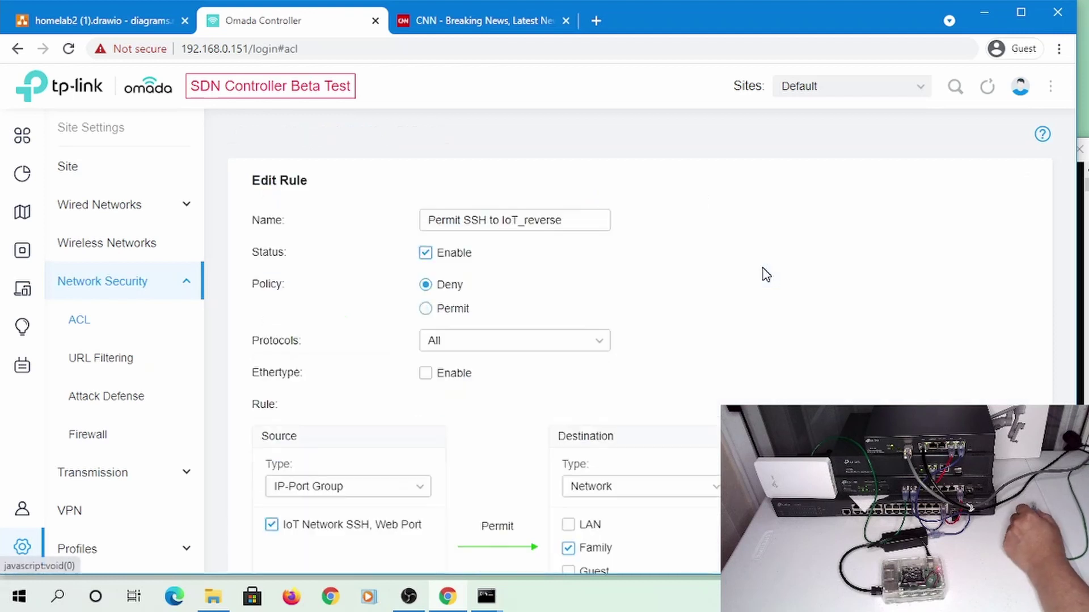
{"action": "left_click", "coordinate": [505, 220]}
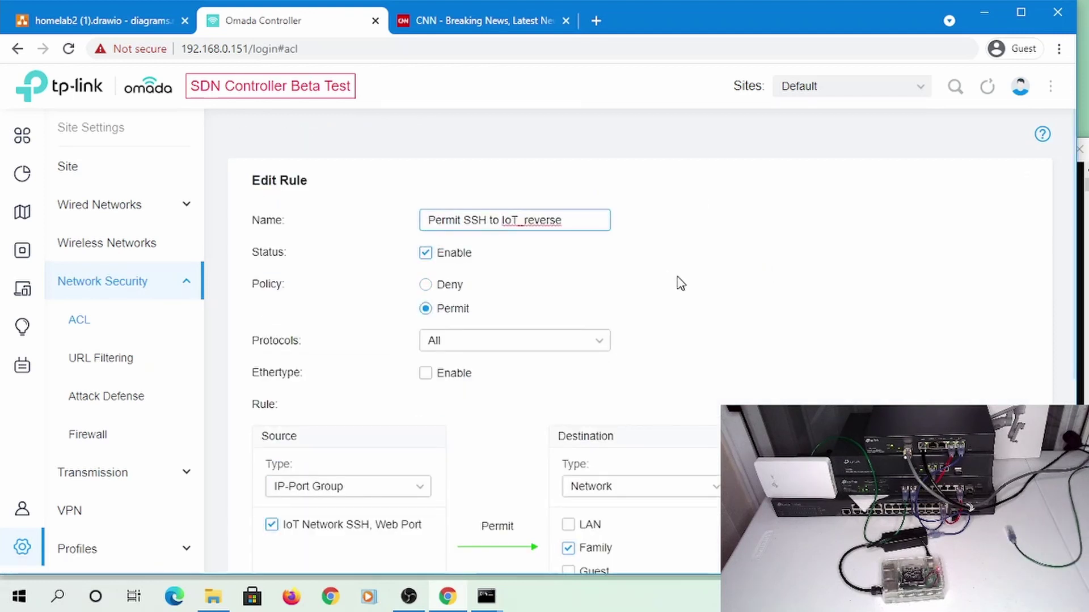
{"action": "key", "text": "Left"}
{"action": "key", "text": "Left"}
{"action": "key", "text": "Left"}
{"action": "key", "text": "Left"}
{"action": "type", "text": ", We"}
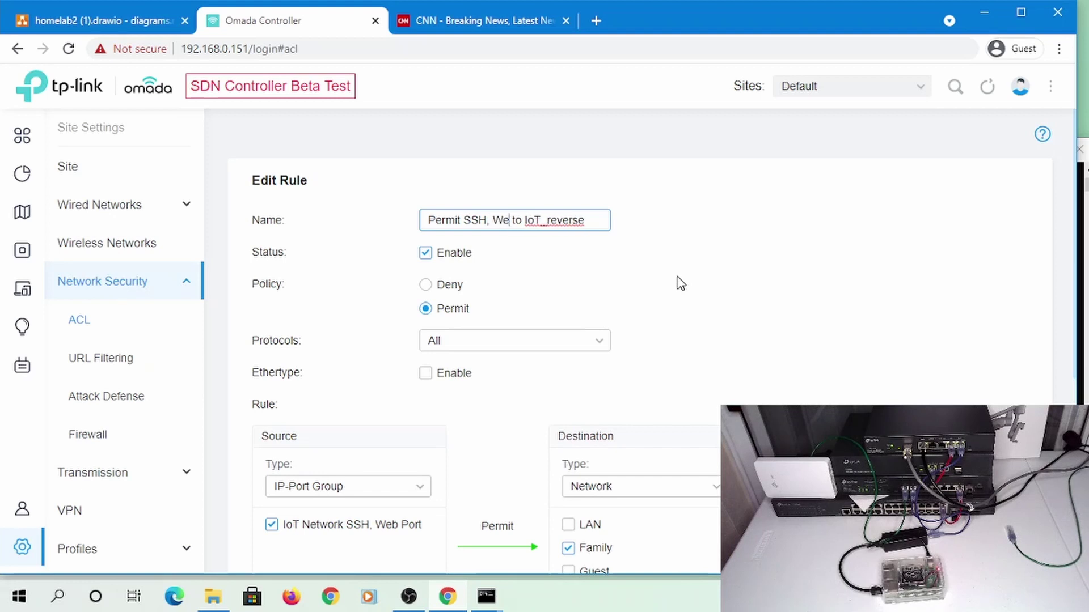
{"action": "type", "text": "b"}
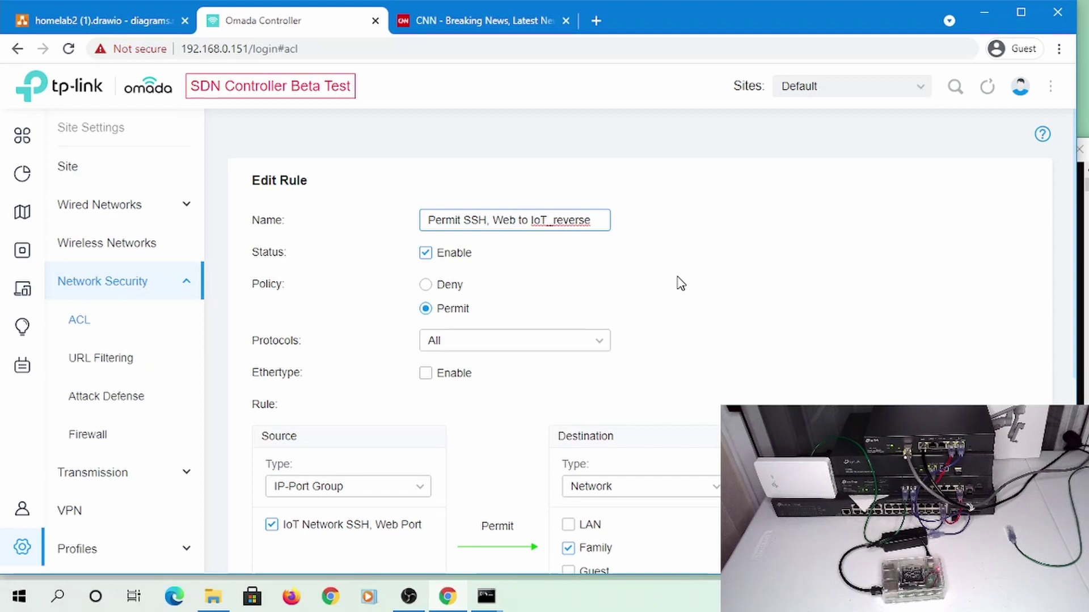
{"action": "key", "text": "BackSpace"}
{"action": "key", "text": "BackSpace"}
{"action": "key", "text": "BackSpace"}
{"action": "key", "text": "BackSpace"}
{"action": "key", "text": "BackSpace"}
{"action": "key", "text": "BackSpace"}
{"action": "key", "text": "BackSpace"}
{"action": "scroll", "coordinate": [732, 294], "scroll_direction": "down", "scroll_amount": 6}
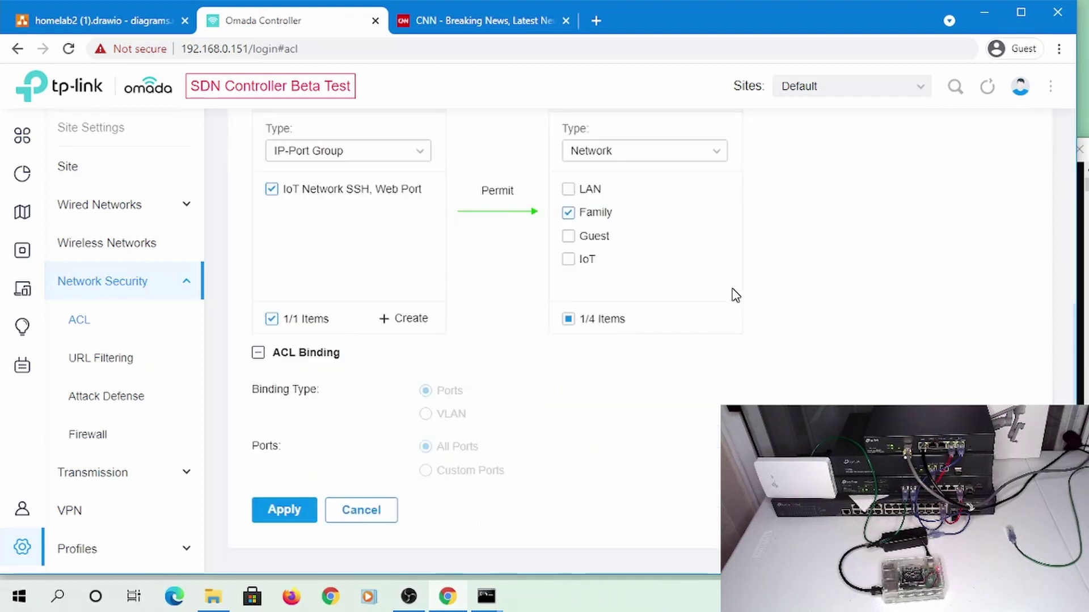
{"action": "left_click", "coordinate": [280, 517]}
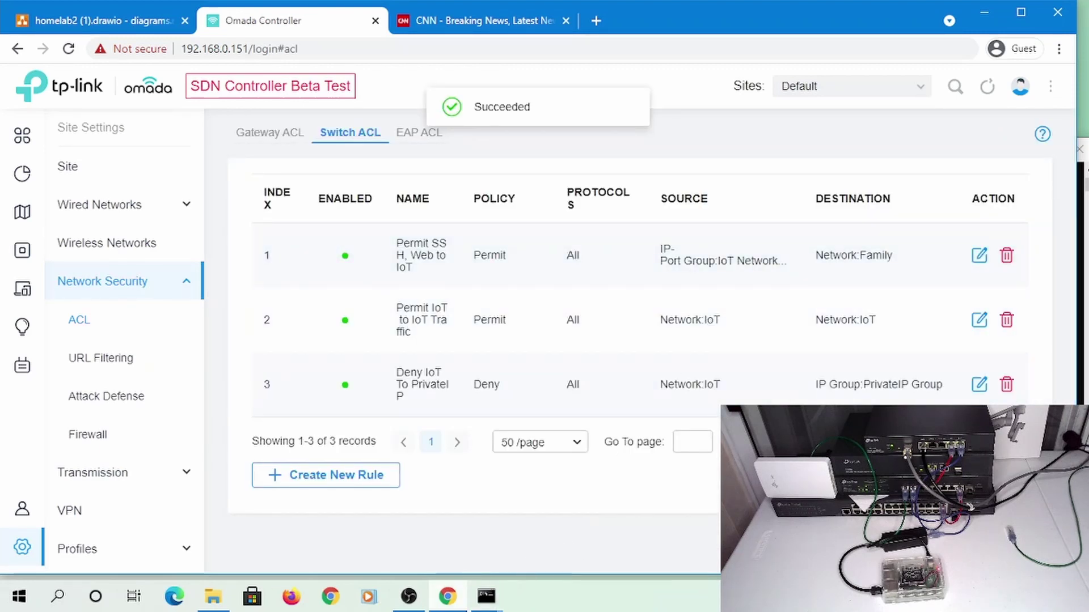
{"action": "left_click", "coordinate": [486, 596]}
Retry SSH in the second Command Prompt, cancel it, and check the network configuration with ipconfig
{"action": "left_click", "coordinate": [587, 552]}
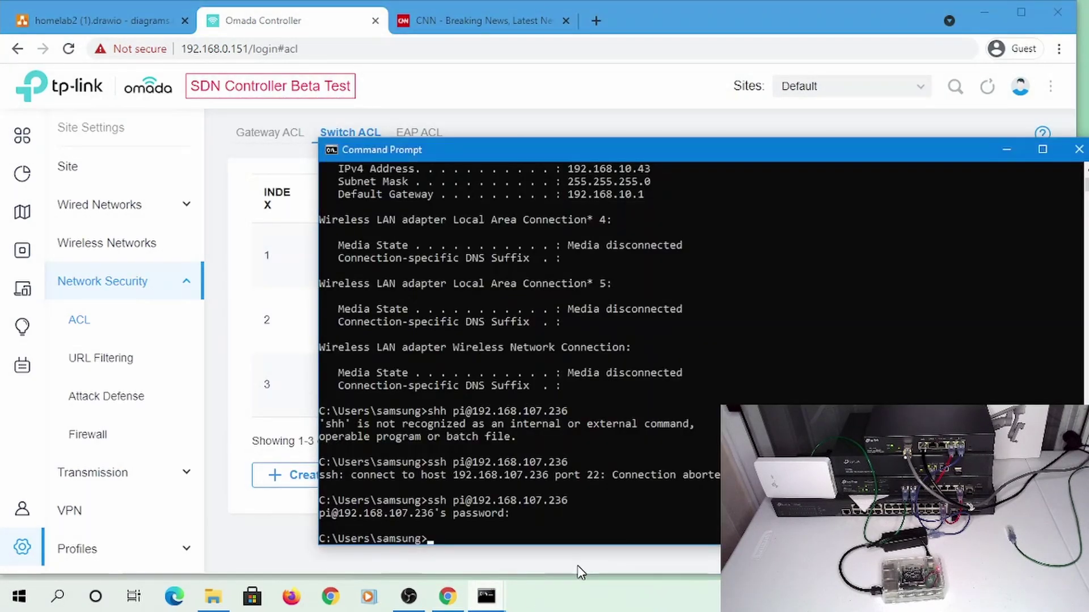
{"action": "key", "text": "Up"}
{"action": "key", "text": "Return"}
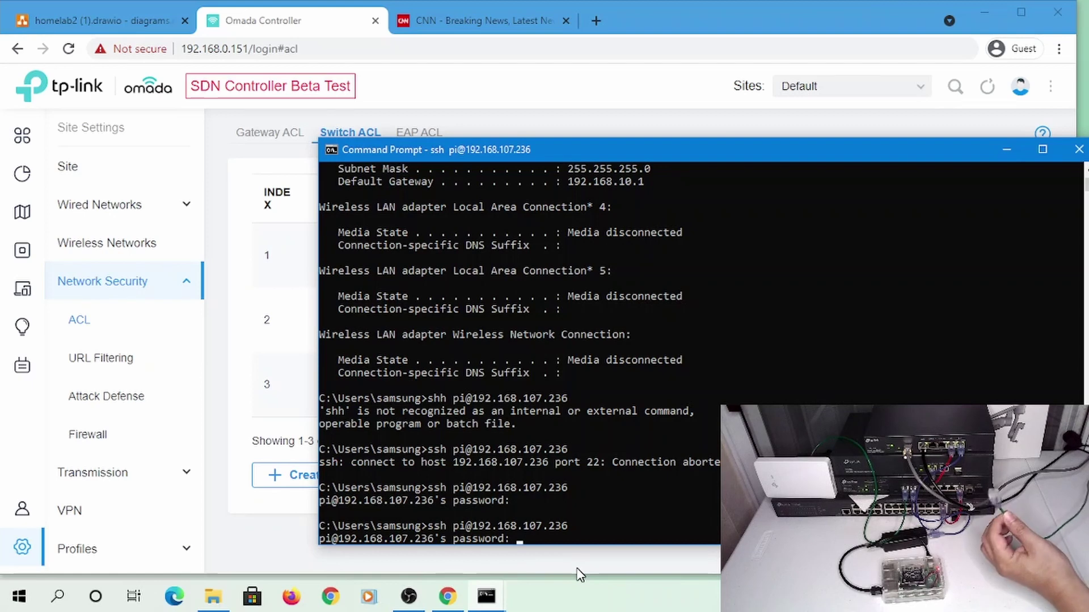
{"action": "key", "text": "ctrl+c"}
{"action": "type", "text": "ipconfig"}
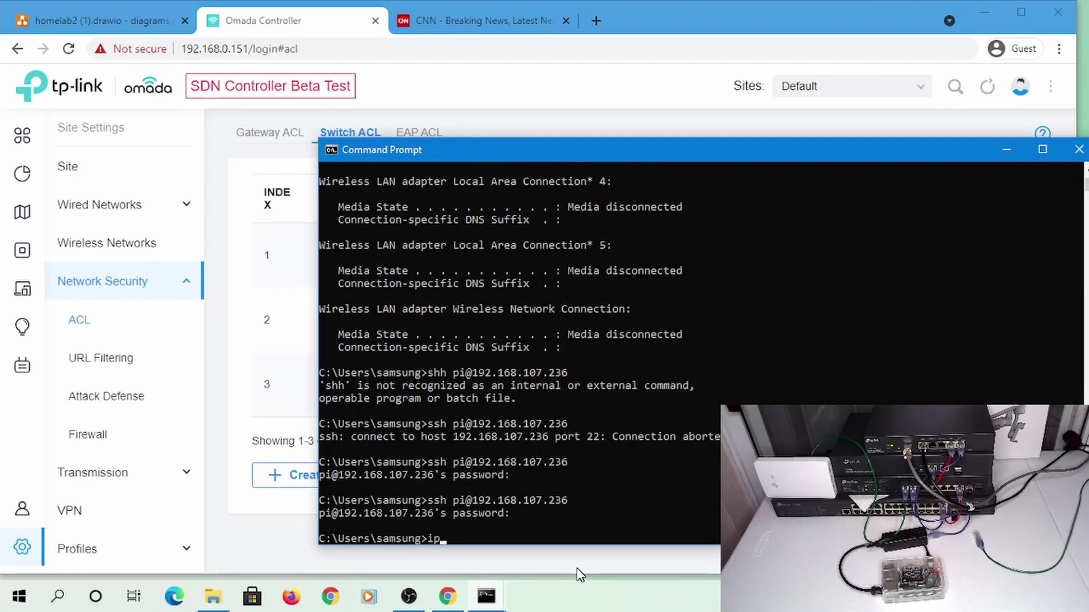
{"action": "key", "text": "Return"}
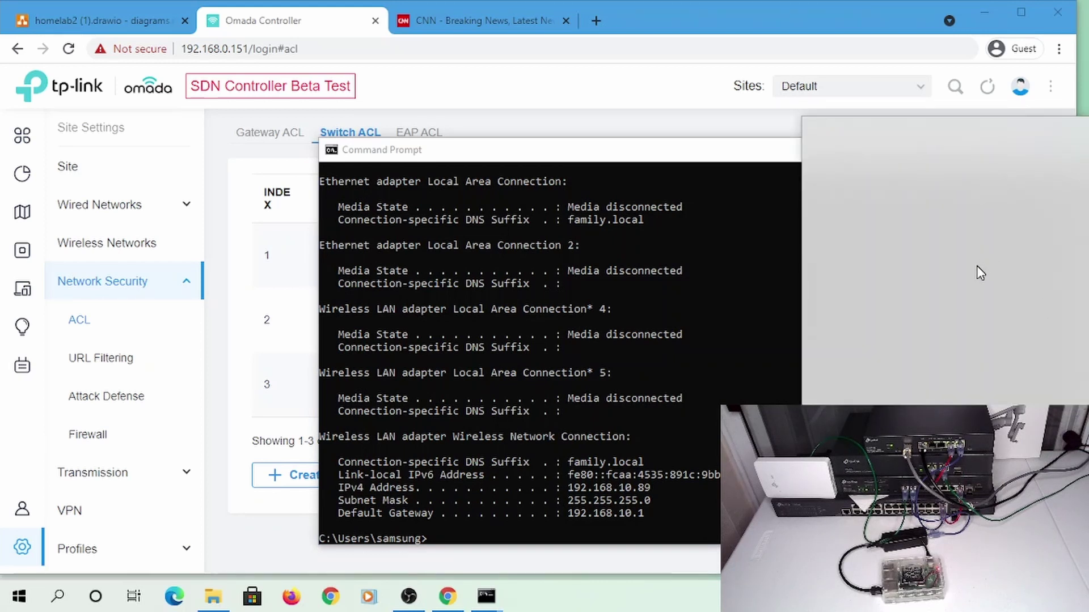
Disconnect from FamilyWiFi, clear the console, and recheck the IP address with ipconfig
{"action": "left_click", "coordinate": [1016, 296]}
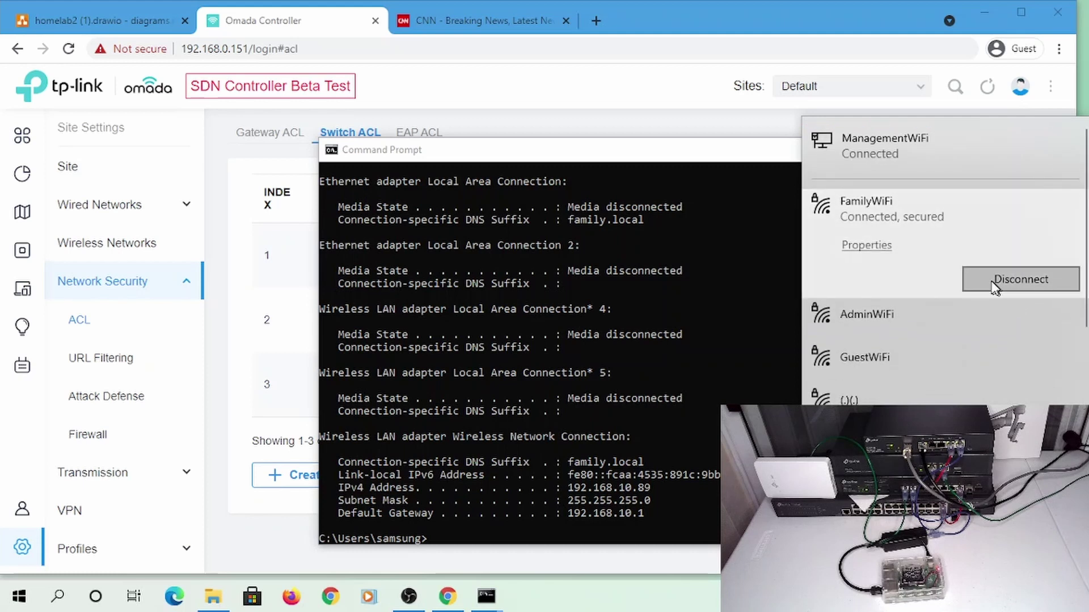
{"action": "left_click", "coordinate": [992, 282]}
{"action": "left_click", "coordinate": [572, 321]}
{"action": "type", "text": "cls"}
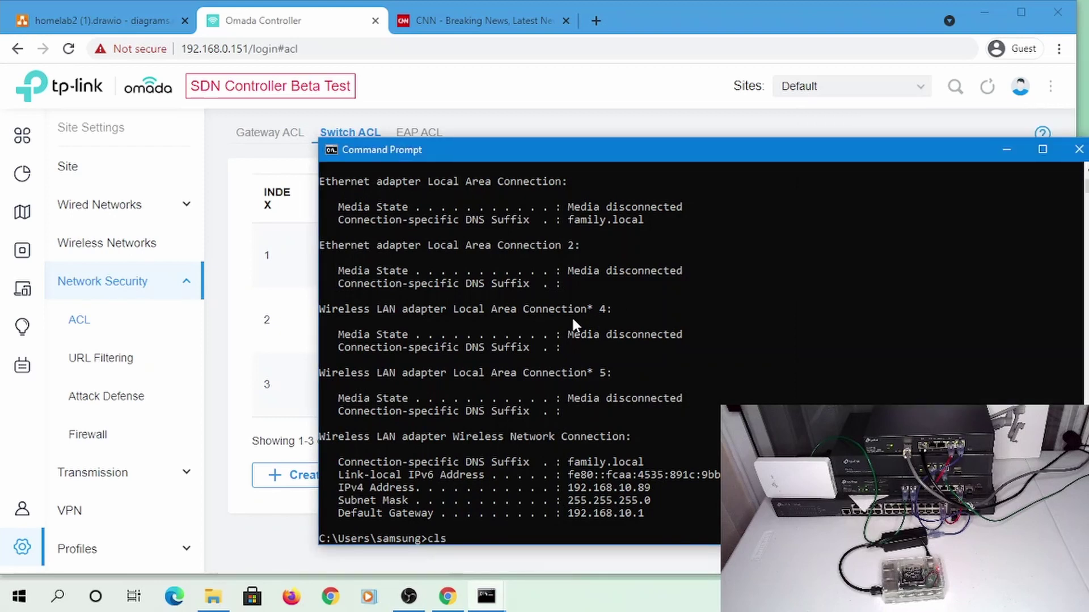
{"action": "key", "text": "Return"}
{"action": "key", "text": "Up"}
{"action": "key", "text": "Up"}
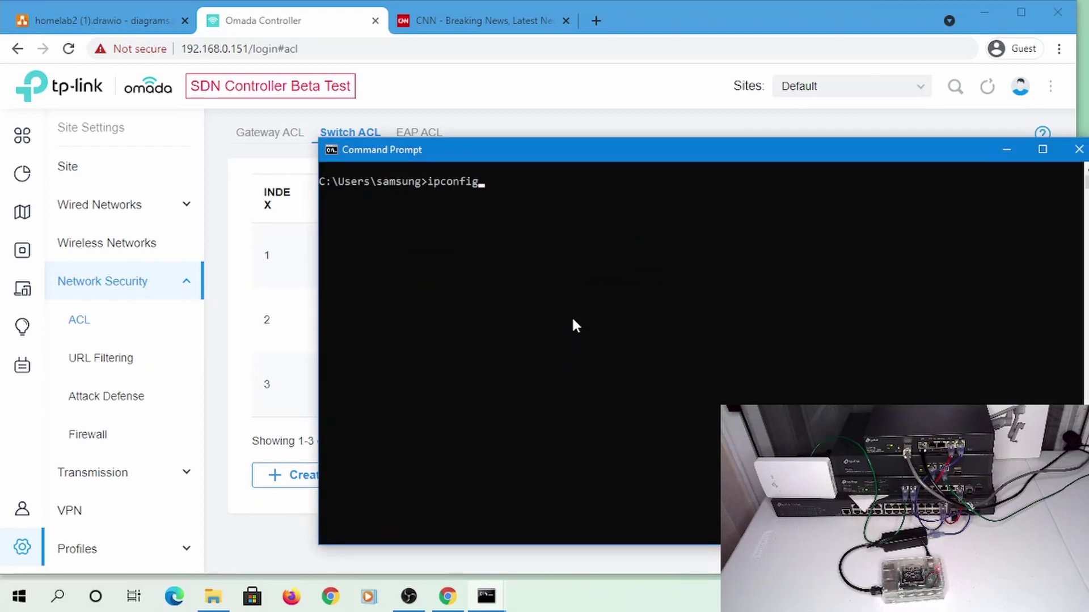
{"action": "key", "text": "Return"}
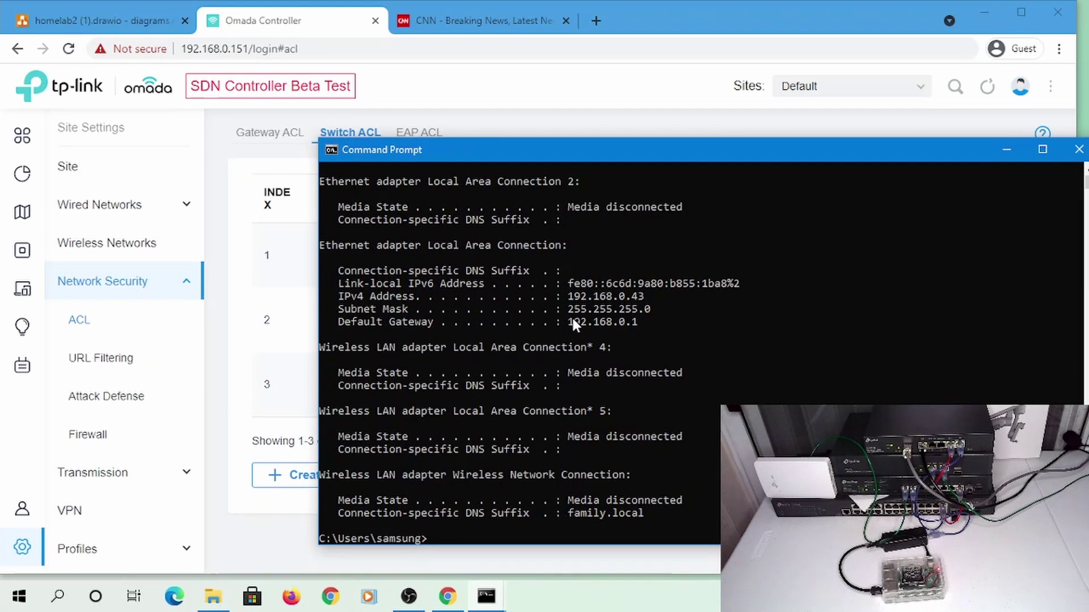
{"action": "type", "text": "ssh pi@"}
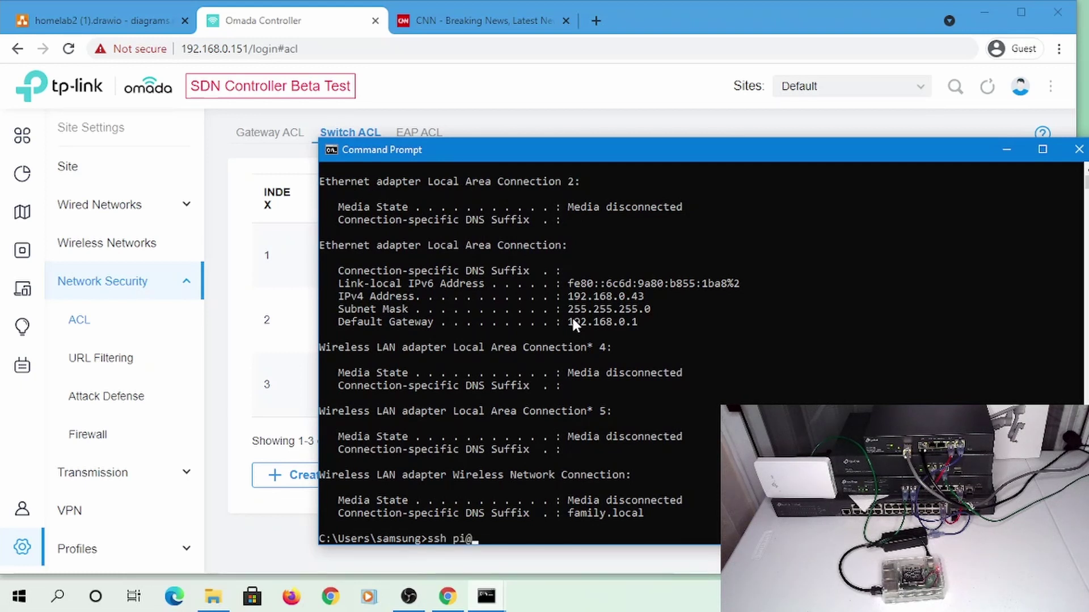
{"action": "type", "text": "192.168.107.236"}
{"action": "key", "text": "Return"}
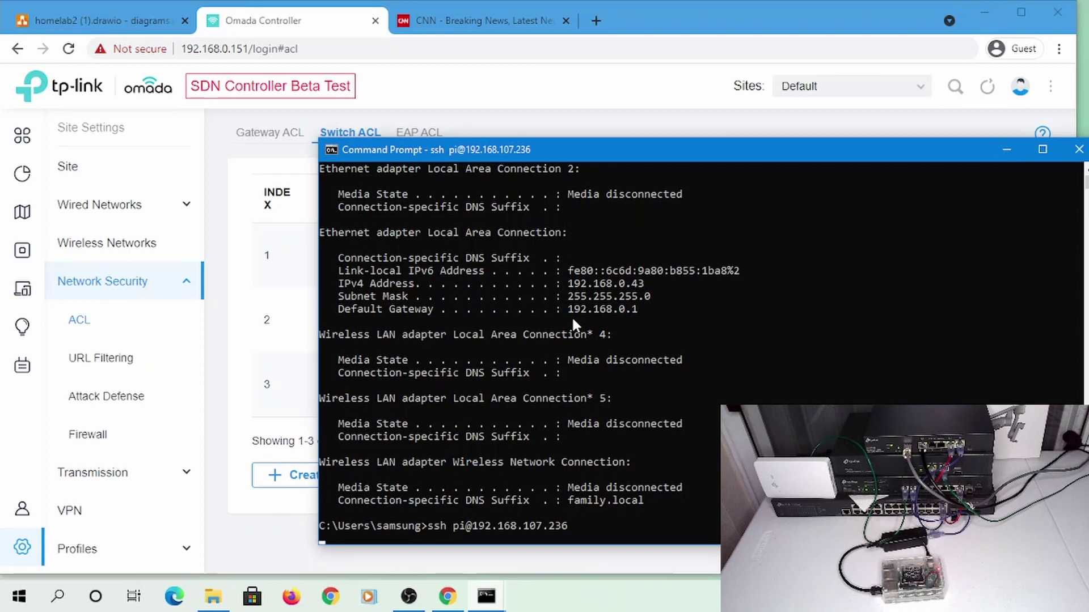
{"action": "key", "text": "ctrl+c"}
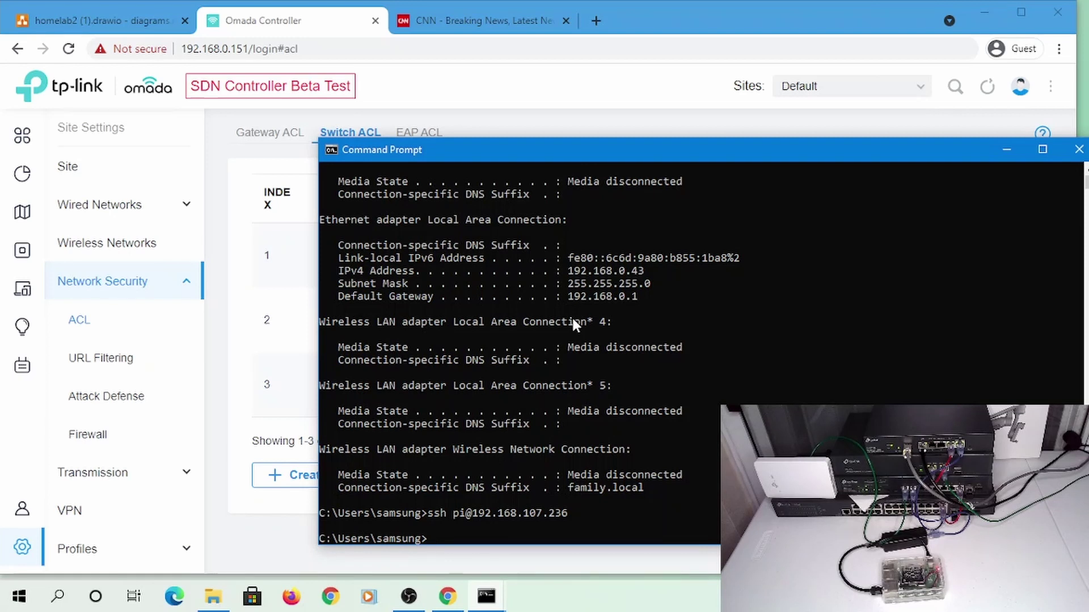
{"action": "left_click", "coordinate": [273, 22]}
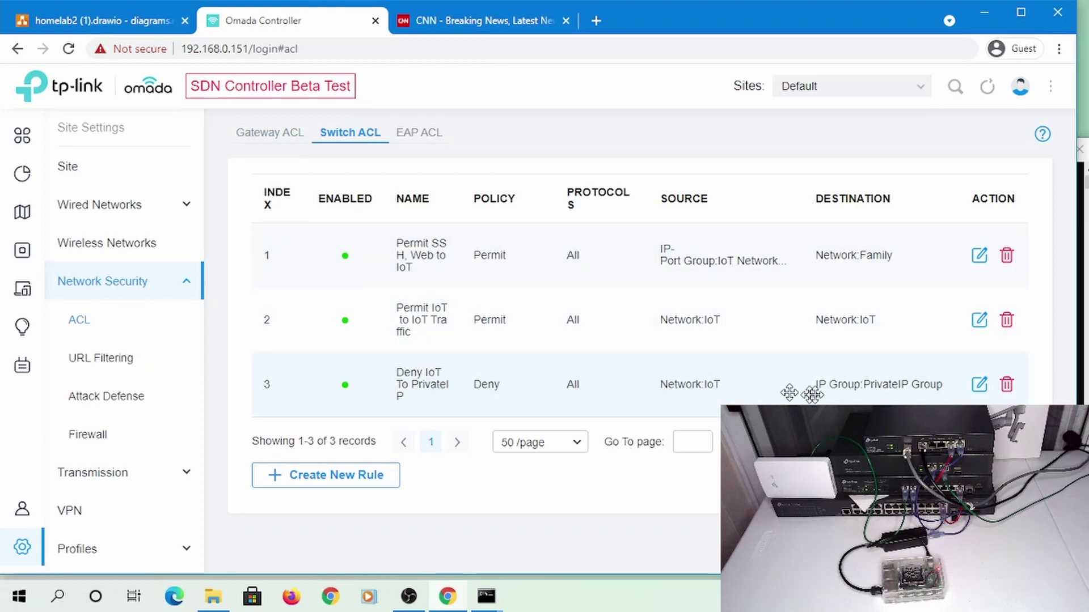
{"action": "left_click", "coordinate": [978, 385]}
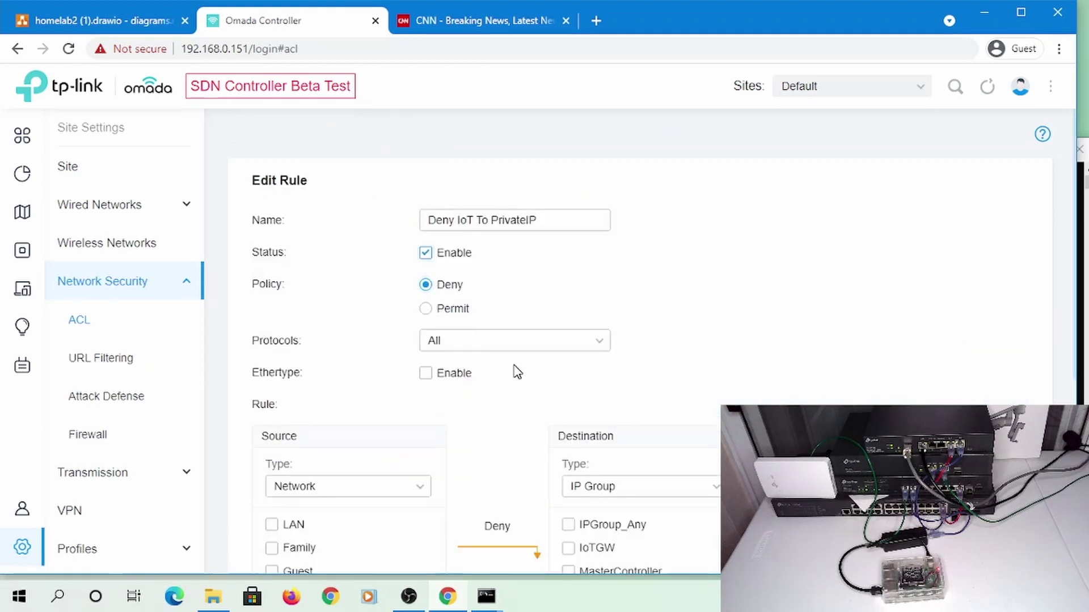
{"action": "scroll", "coordinate": [517, 373], "scroll_direction": "down", "scroll_amount": 3}
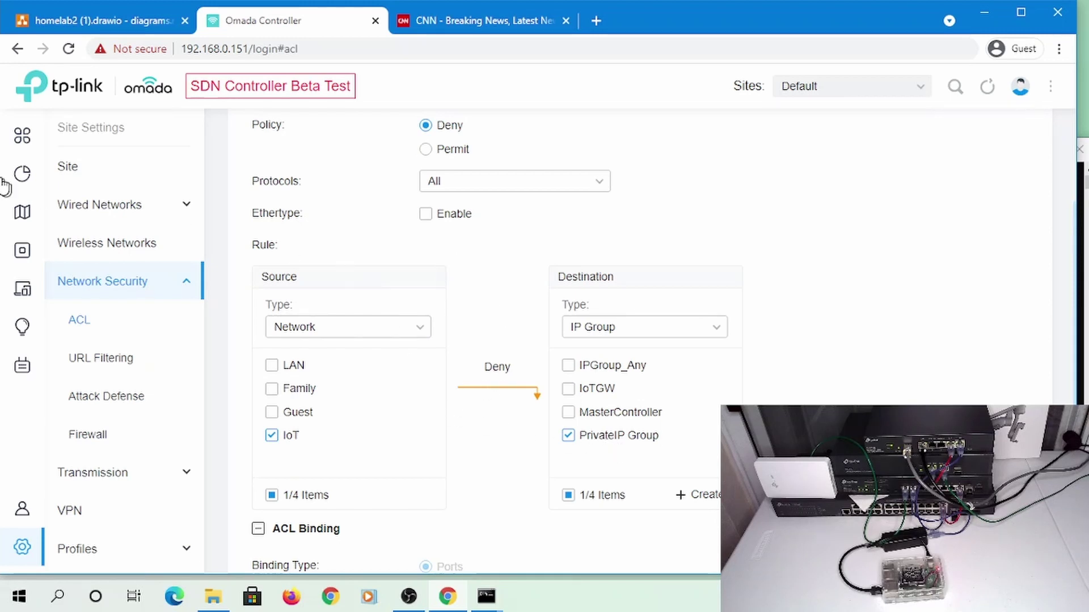
{"action": "scroll", "coordinate": [382, 493], "scroll_direction": "up", "scroll_amount": 4}
{"action": "scroll", "coordinate": [389, 533], "scroll_direction": "down", "scroll_amount": 7}
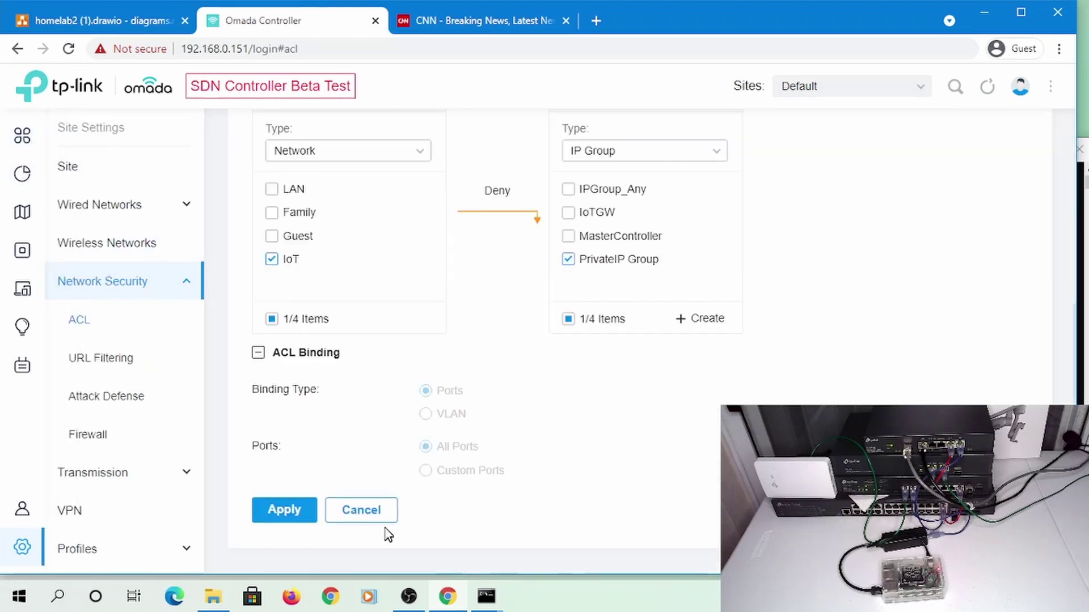
{"action": "left_click", "coordinate": [383, 516]}
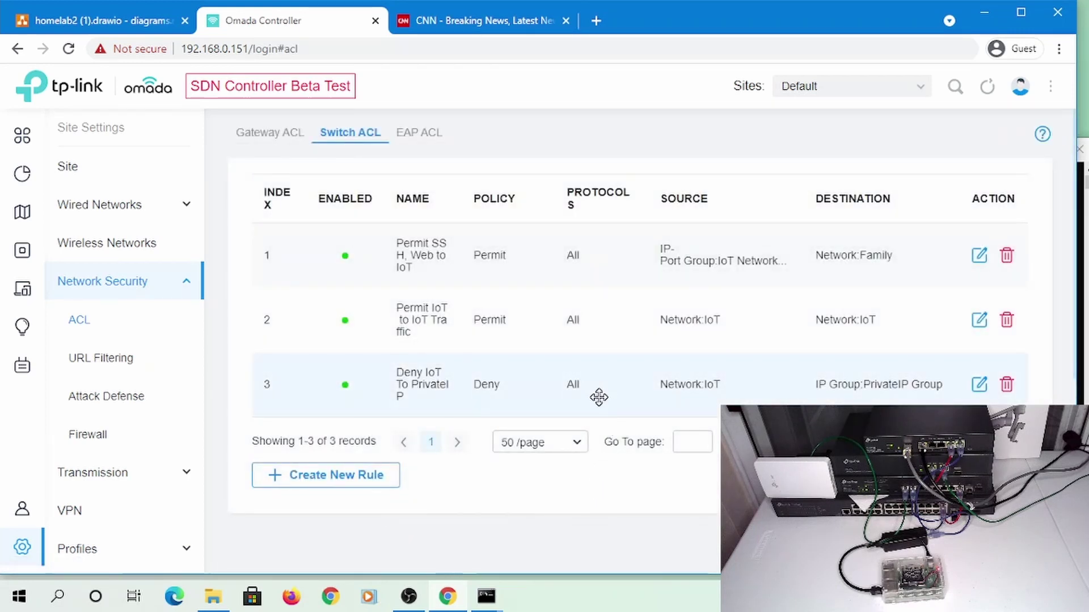